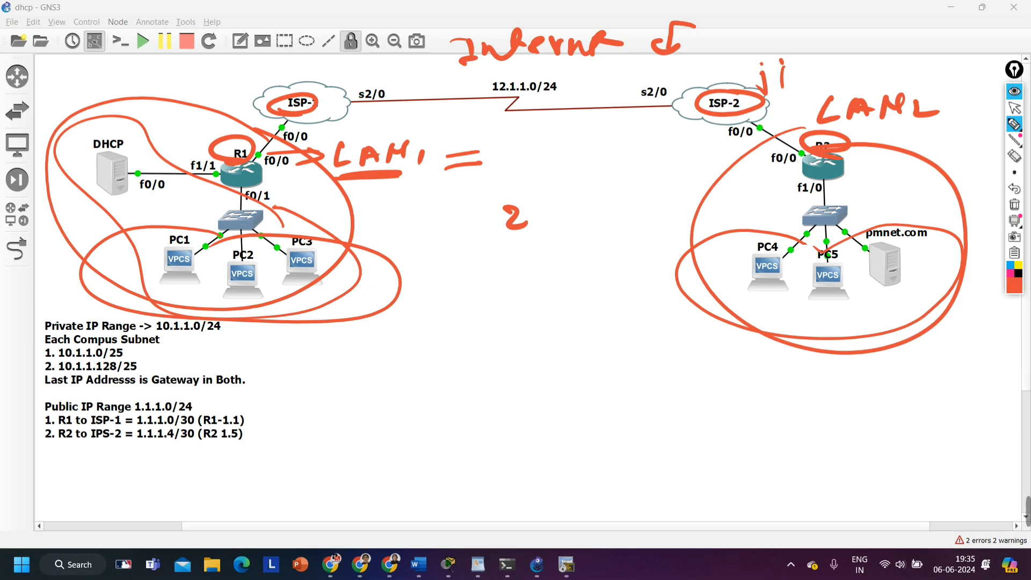
# Handwrite a circled 10 below the 2 in the middle of the topology, with arrowed values 100 and 500 beneath it
pyautogui.moveTo(511, 263); pyautogui.dragTo(508, 293)
pyautogui.moveTo(530, 270)
pyautogui.mouseDown()
pyautogui.moveTo(539, 282)
pyautogui.moveTo(512, 258)
pyautogui.mouseUp()
pyautogui.moveTo(556, 323); pyautogui.dragTo(595, 315)
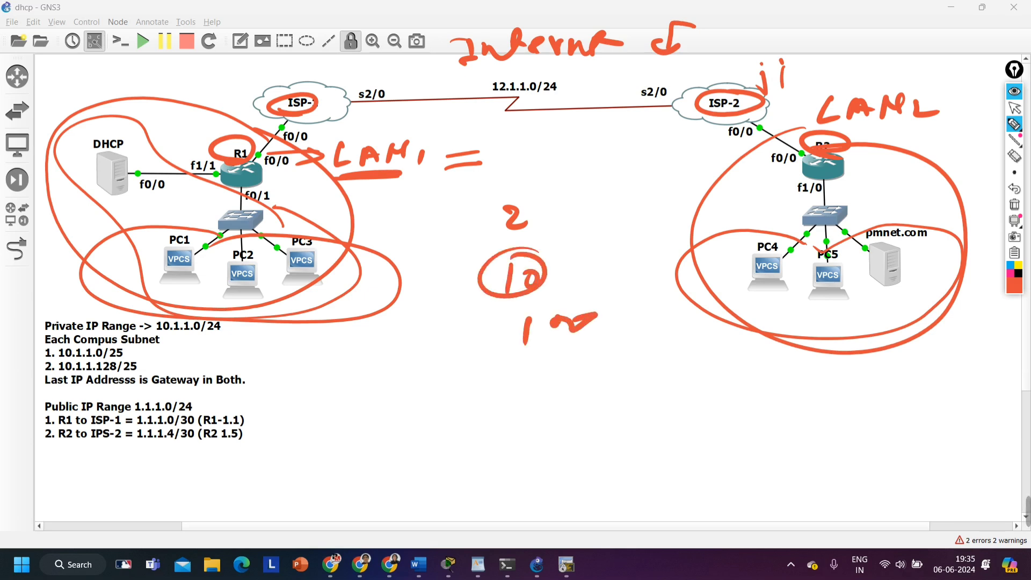
pyautogui.moveTo(461, 308); pyautogui.dragTo(486, 346)
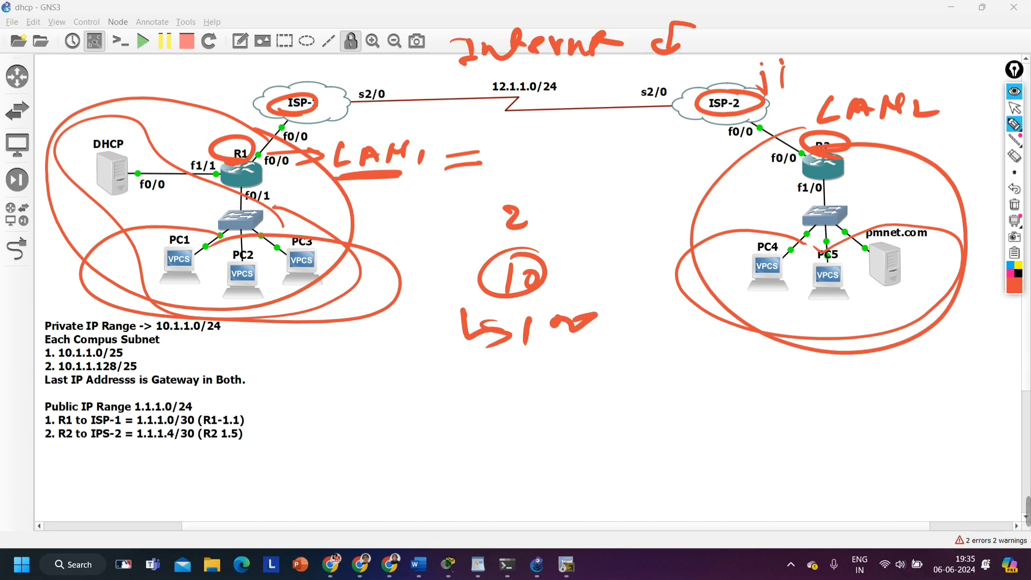
pyautogui.moveTo(481, 383); pyautogui.dragTo(551, 406)
pyautogui.moveTo(576, 387); pyautogui.dragTo(620, 379)
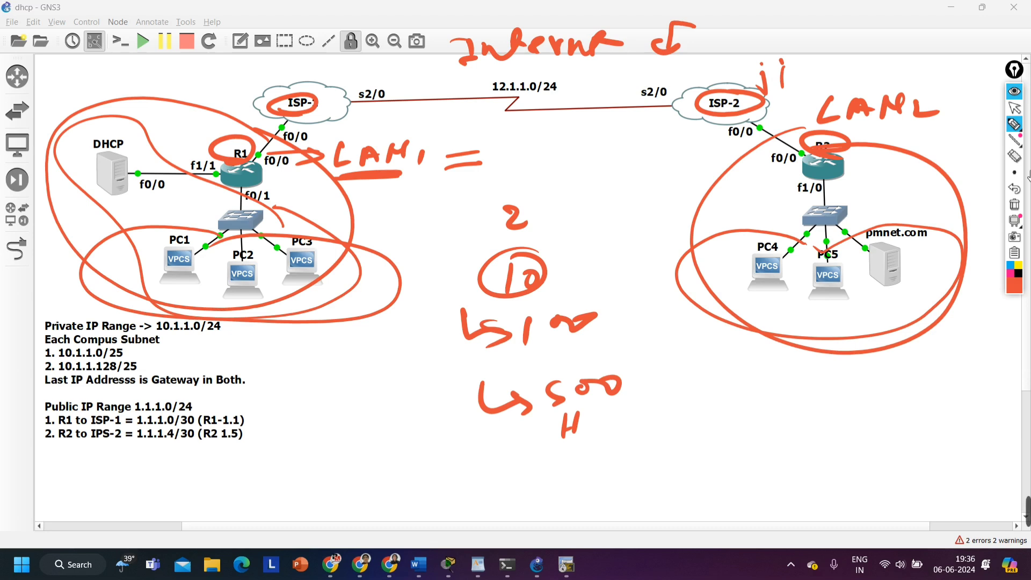
# Clear all annotations, bracket PC1 to PC3, and circle the switch-and-host groups below R1 and R2
pyautogui.click(1014, 204)
pyautogui.moveTo(156, 283); pyautogui.dragTo(348, 280)
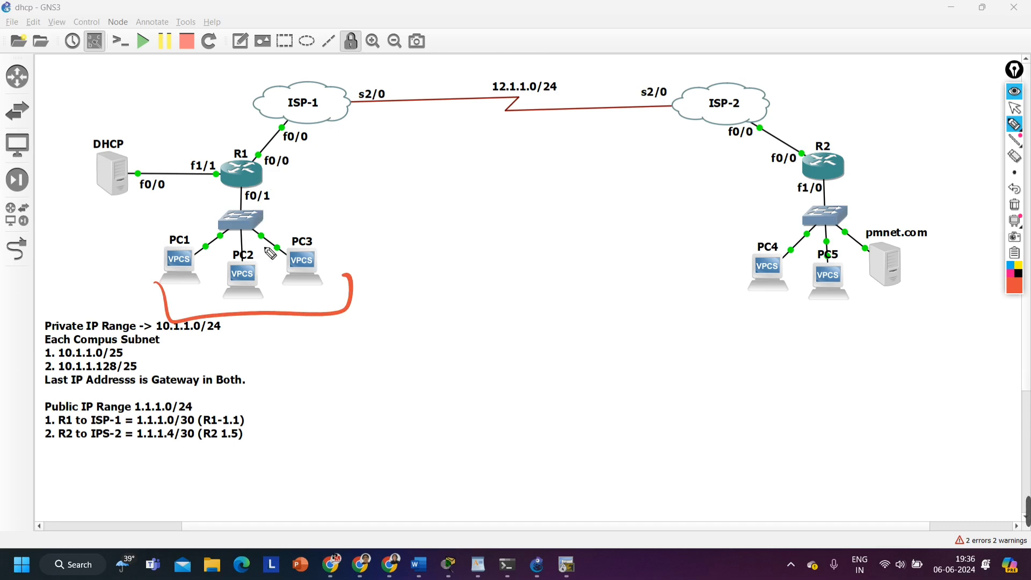
pyautogui.moveTo(297, 207)
pyautogui.mouseDown()
pyautogui.moveTo(147, 210)
pyautogui.moveTo(346, 228)
pyautogui.moveTo(295, 205)
pyautogui.mouseUp()
pyautogui.moveTo(841, 186)
pyautogui.mouseDown()
pyautogui.moveTo(679, 242)
pyautogui.moveTo(827, 189)
pyautogui.moveTo(777, 191)
pyautogui.mouseUp()
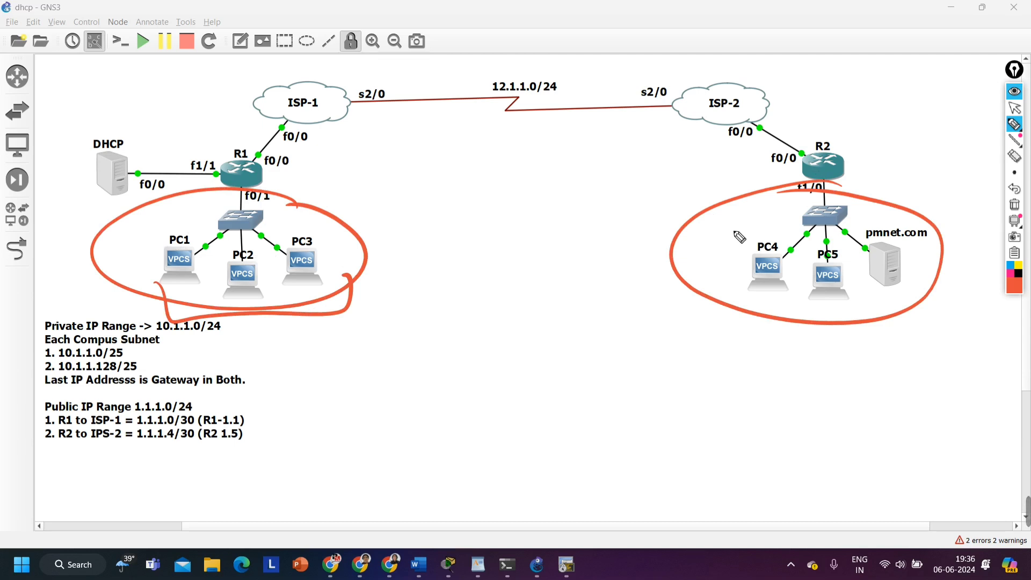
# Draw a line connecting R1 to R2, an arrow pointing at R1, and a check mark above the line
pyautogui.moveTo(265, 176)
pyautogui.mouseDown()
pyautogui.moveTo(667, 190)
pyautogui.moveTo(806, 177)
pyautogui.mouseUp()
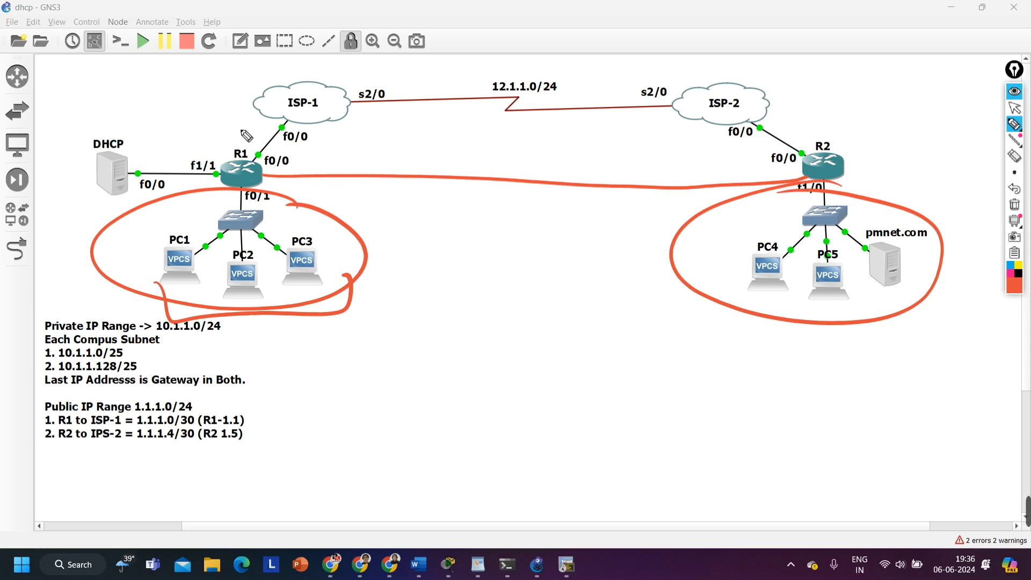
pyautogui.moveTo(262, 131)
pyautogui.mouseDown()
pyautogui.moveTo(241, 125)
pyautogui.moveTo(235, 144)
pyautogui.moveTo(254, 155)
pyautogui.mouseUp()
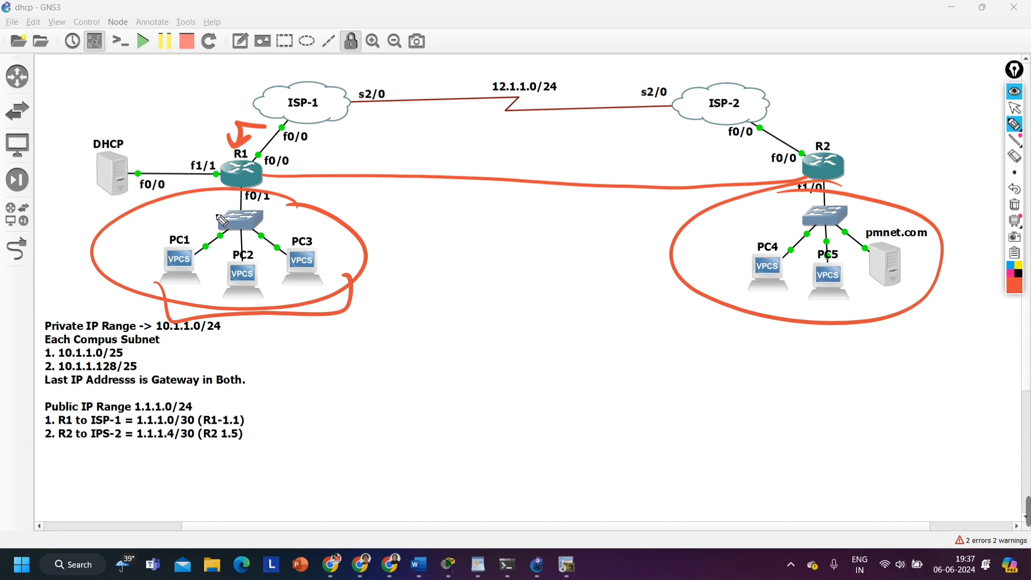
pyautogui.moveTo(440, 121); pyautogui.dragTo(486, 125)
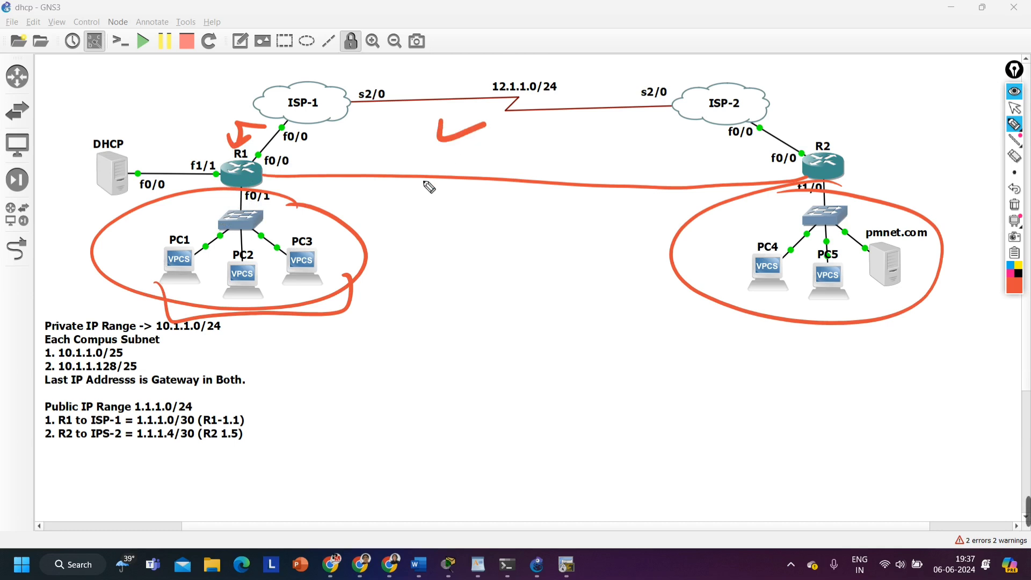
# Handwrite a four-line note beginning "IP Add", "Config" and "Verif" below the R1–R2 line, and bracket the end devices of both LANs
pyautogui.moveTo(413, 203)
pyautogui.mouseDown()
pyautogui.moveTo(419, 225)
pyautogui.moveTo(444, 223)
pyautogui.moveTo(451, 188)
pyautogui.moveTo(548, 188)
pyautogui.moveTo(539, 212)
pyautogui.mouseUp()
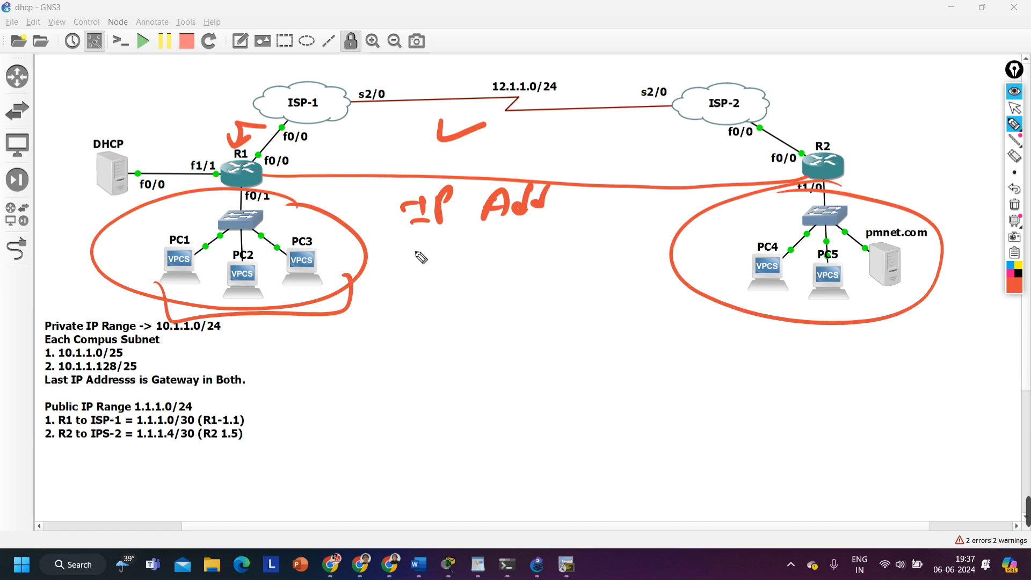
pyautogui.moveTo(417, 242)
pyautogui.mouseDown()
pyautogui.moveTo(432, 267)
pyautogui.moveTo(514, 256)
pyautogui.mouseUp()
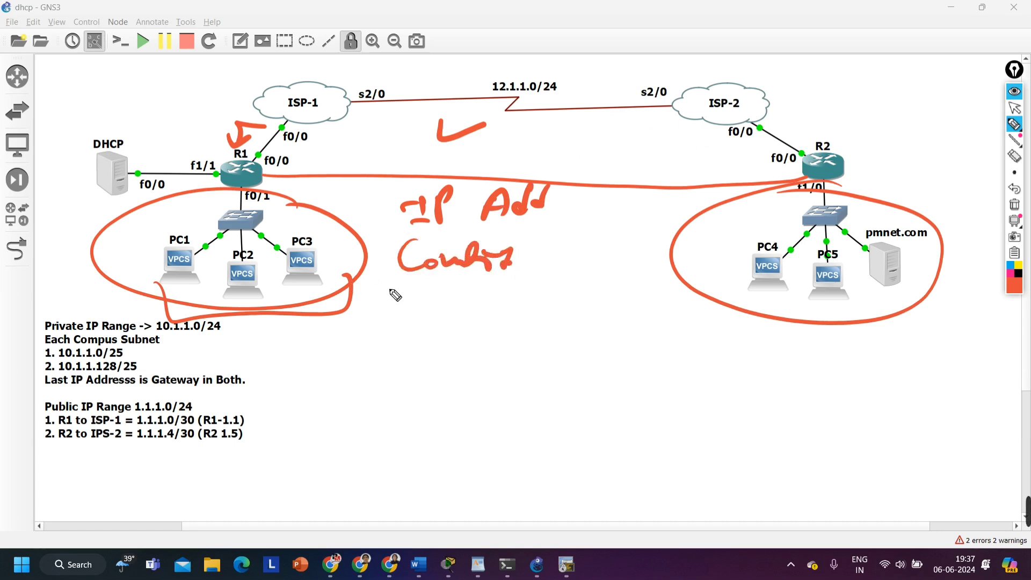
pyautogui.moveTo(403, 290)
pyautogui.mouseDown()
pyautogui.moveTo(409, 310)
pyautogui.moveTo(460, 298)
pyautogui.moveTo(494, 307)
pyautogui.mouseUp()
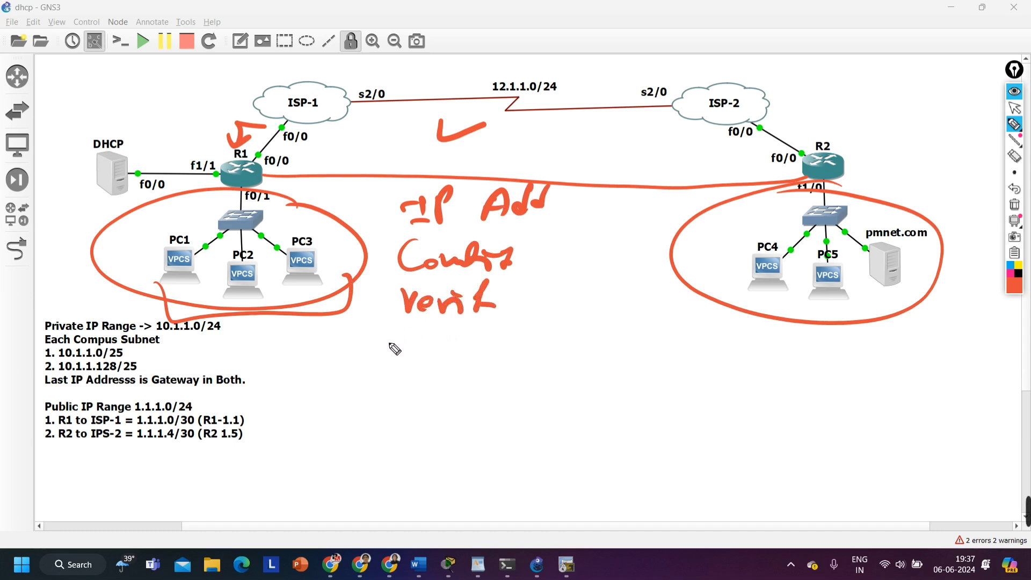
pyautogui.moveTo(390, 338); pyautogui.dragTo(428, 335)
pyautogui.moveTo(403, 336)
pyautogui.mouseDown()
pyautogui.moveTo(405, 357)
pyautogui.moveTo(485, 347)
pyautogui.mouseUp()
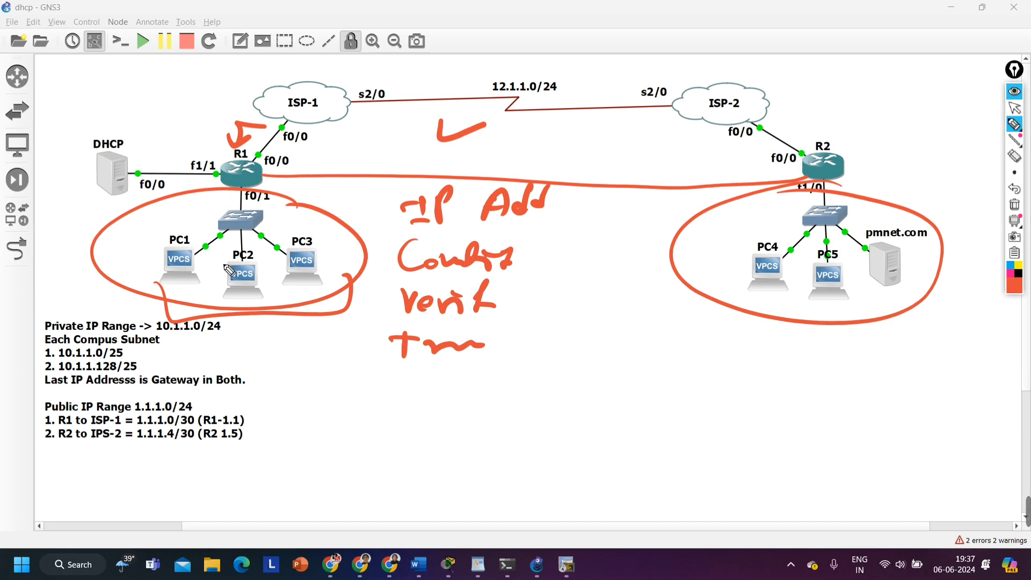
pyautogui.moveTo(153, 282)
pyautogui.mouseDown()
pyautogui.moveTo(342, 300)
pyautogui.moveTo(348, 275)
pyautogui.mouseUp()
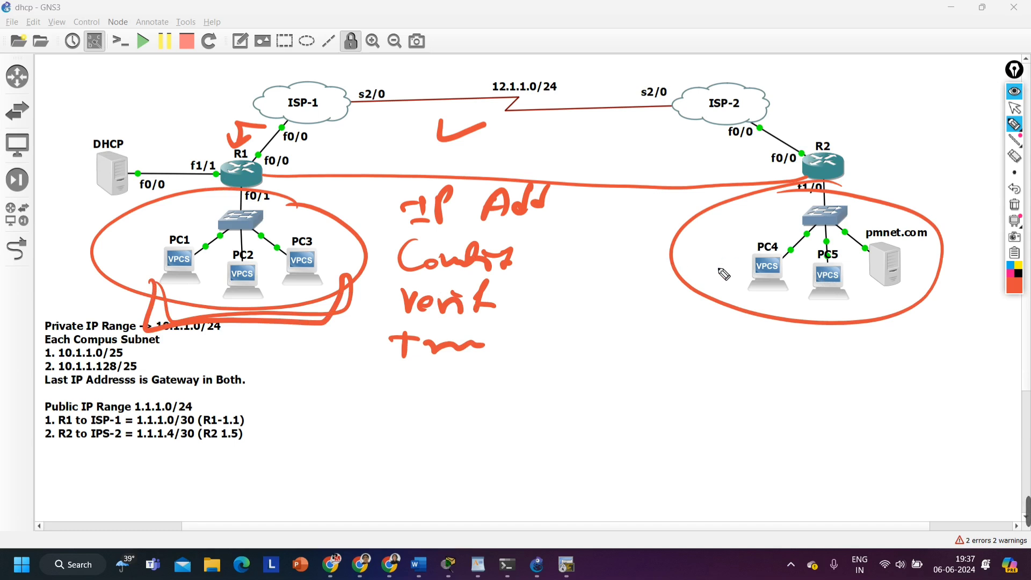
pyautogui.moveTo(714, 252)
pyautogui.mouseDown()
pyautogui.moveTo(859, 319)
pyautogui.moveTo(936, 259)
pyautogui.mouseUp()
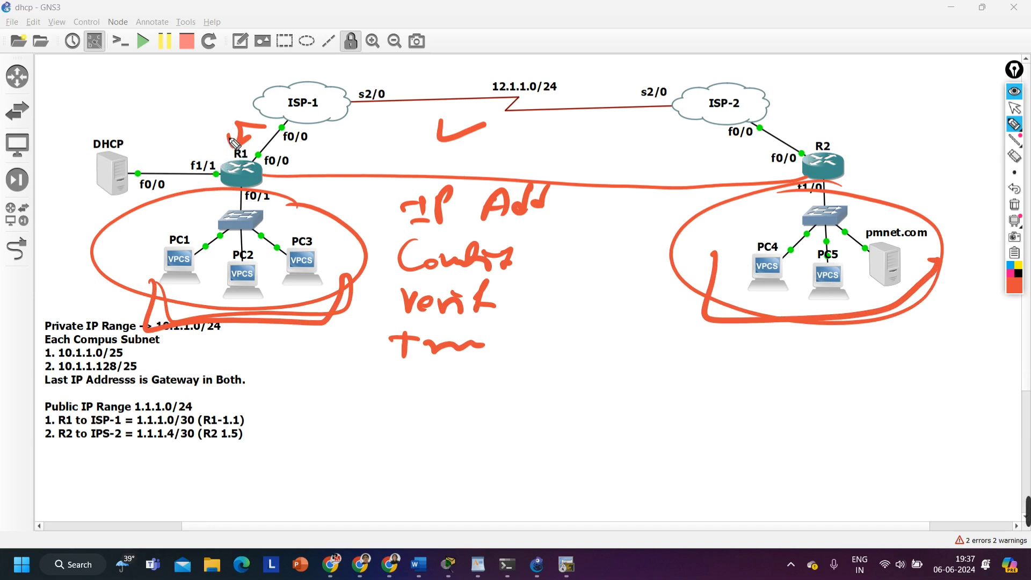
# Clear all annotations and circle R1's LAN, R2's LAN and the DHCP server
pyautogui.click(1015, 204)
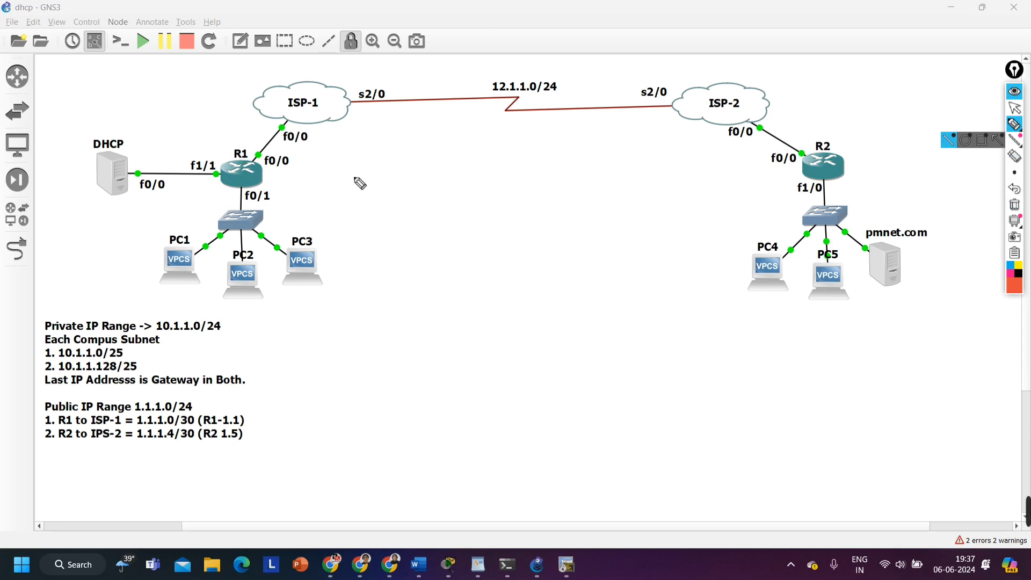
pyautogui.moveTo(288, 143)
pyautogui.mouseDown()
pyautogui.moveTo(239, 126)
pyautogui.moveTo(260, 162)
pyautogui.mouseUp()
pyautogui.moveTo(854, 144)
pyautogui.mouseDown()
pyautogui.moveTo(732, 181)
pyautogui.moveTo(807, 178)
pyautogui.mouseUp()
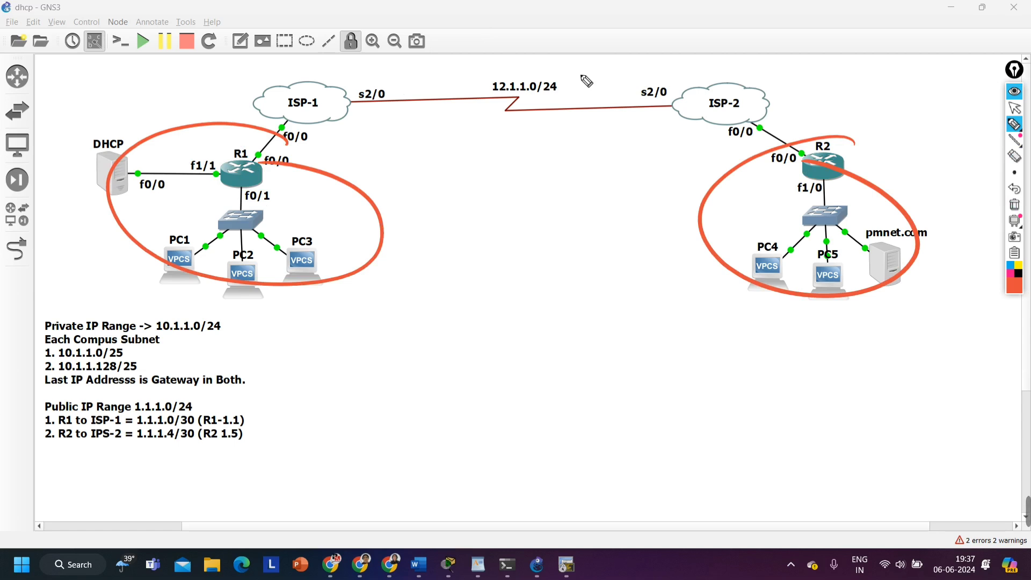
pyautogui.moveTo(121, 186)
pyautogui.mouseDown()
pyautogui.moveTo(81, 196)
pyautogui.moveTo(152, 198)
pyautogui.mouseUp()
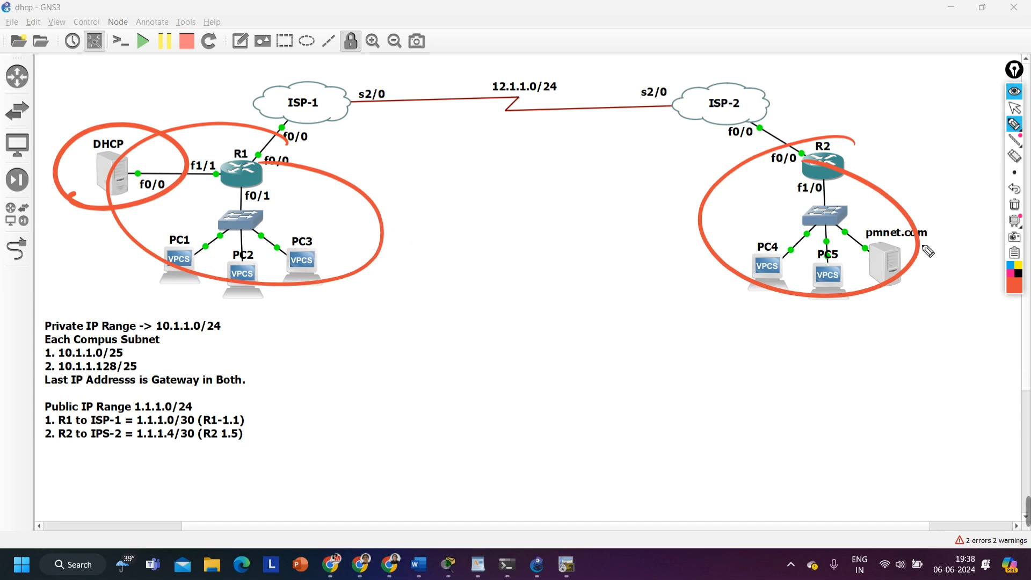
# Clear all annotations, circle 12.1.1.0/24 with a handwritten note above it, and mark both s2/0 interfaces with arrows
pyautogui.click(1014, 204)
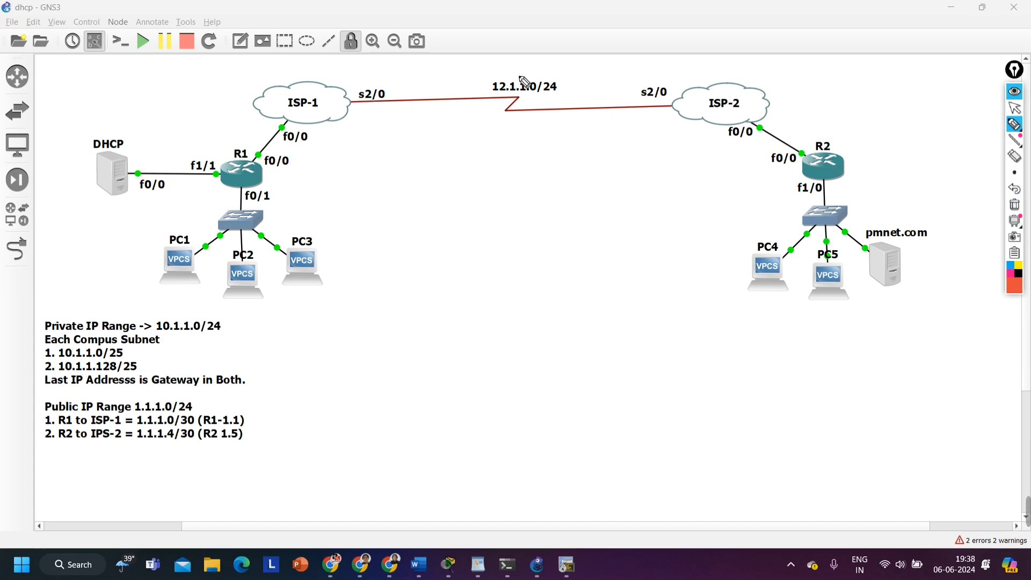
pyautogui.moveTo(524, 80)
pyautogui.mouseDown()
pyautogui.moveTo(548, 73)
pyautogui.moveTo(489, 85)
pyautogui.mouseUp()
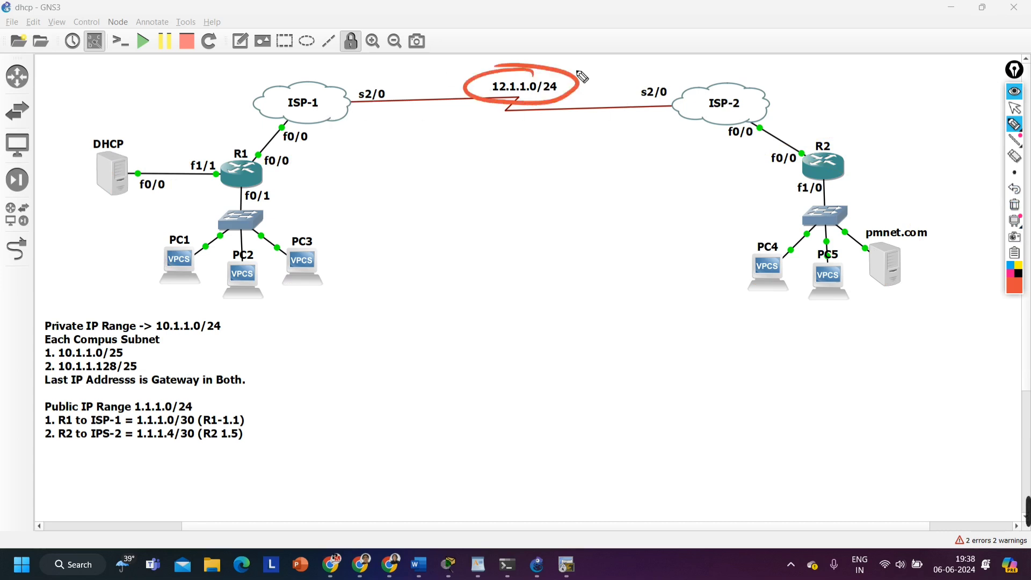
pyautogui.moveTo(548, 33)
pyautogui.mouseDown()
pyautogui.moveTo(550, 46)
pyautogui.moveTo(606, 43)
pyautogui.mouseUp()
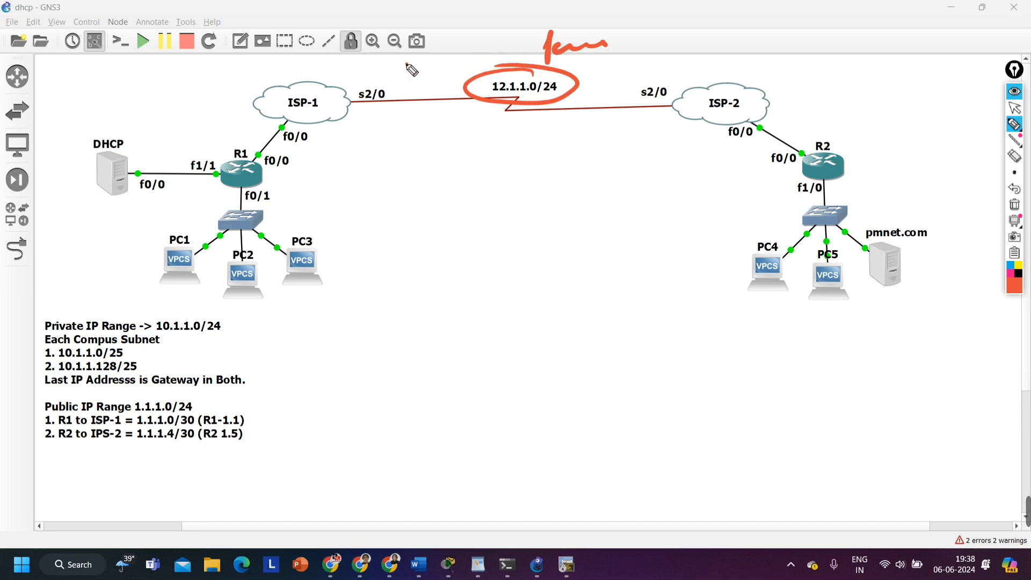
pyautogui.moveTo(409, 63); pyautogui.dragTo(363, 84)
pyautogui.moveTo(628, 58); pyautogui.dragTo(648, 81)
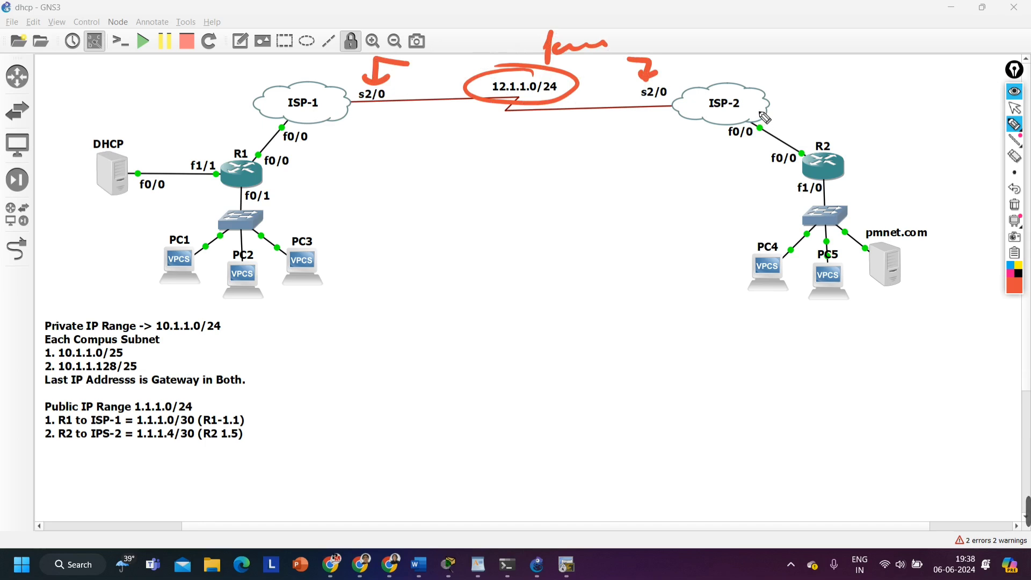
# Draw two arrows above ISP-1, circle R1's f0/0 interface, and point two arrows at R1
pyautogui.moveTo(342, 53); pyautogui.dragTo(311, 75)
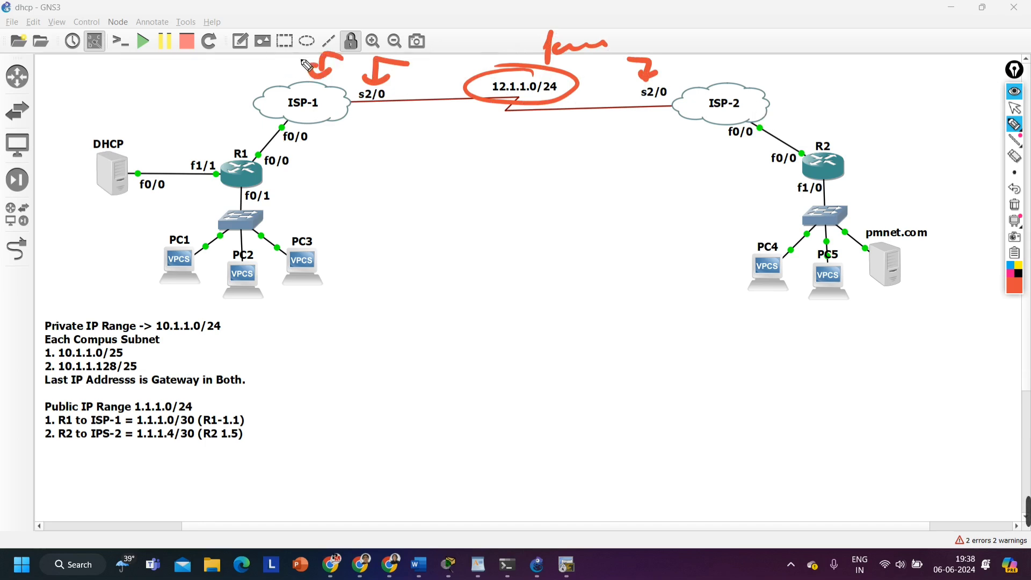
pyautogui.moveTo(264, 62)
pyautogui.mouseDown()
pyautogui.moveTo(276, 82)
pyautogui.moveTo(293, 65)
pyautogui.mouseUp()
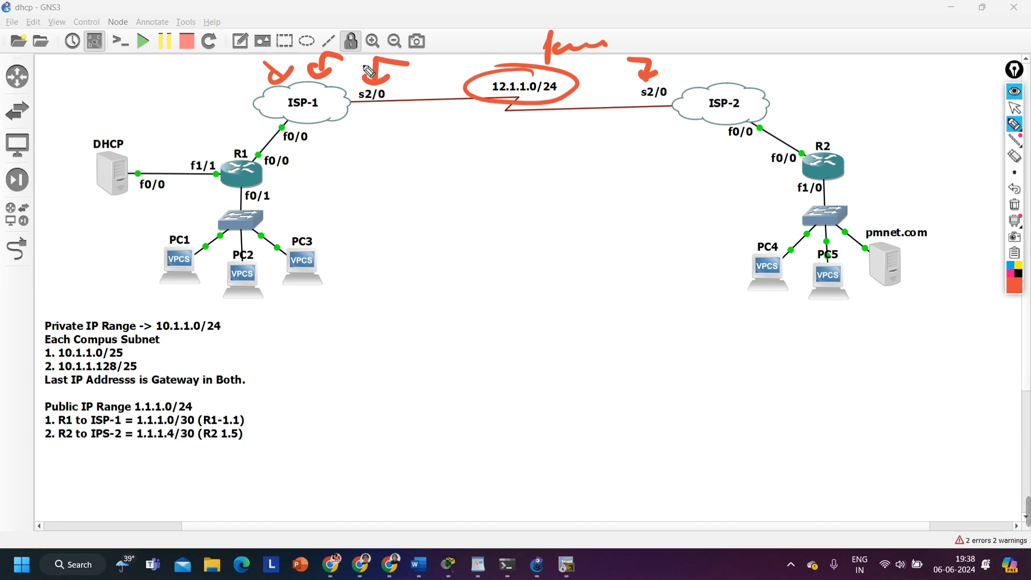
pyautogui.moveTo(269, 181)
pyautogui.mouseDown()
pyautogui.moveTo(304, 183)
pyautogui.moveTo(287, 191)
pyautogui.mouseUp()
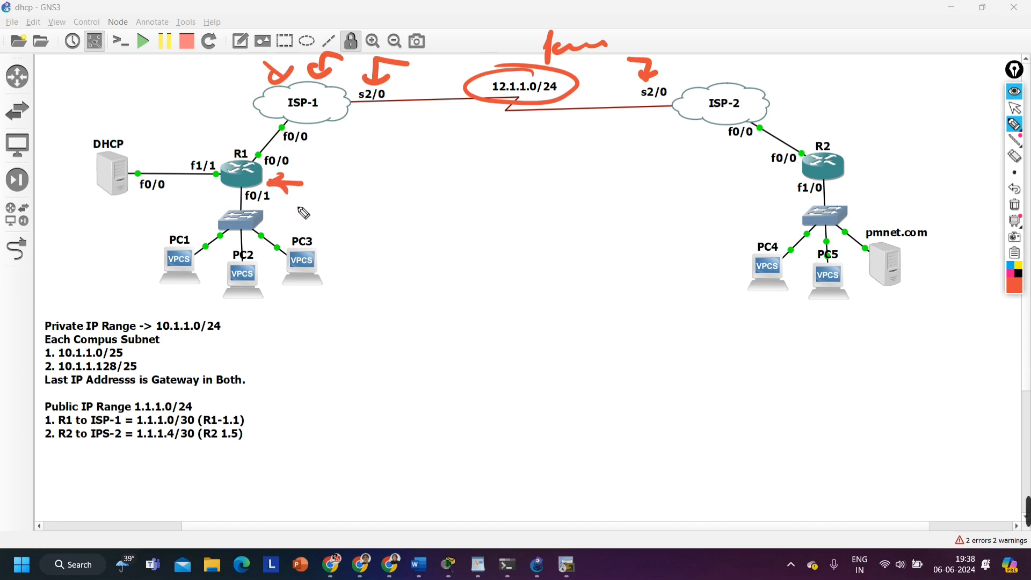
pyautogui.moveTo(274, 151)
pyautogui.mouseDown()
pyautogui.moveTo(250, 155)
pyautogui.moveTo(272, 146)
pyautogui.mouseUp()
pyautogui.moveTo(234, 122)
pyautogui.mouseDown()
pyautogui.moveTo(252, 141)
pyautogui.moveTo(255, 131)
pyautogui.mouseUp()
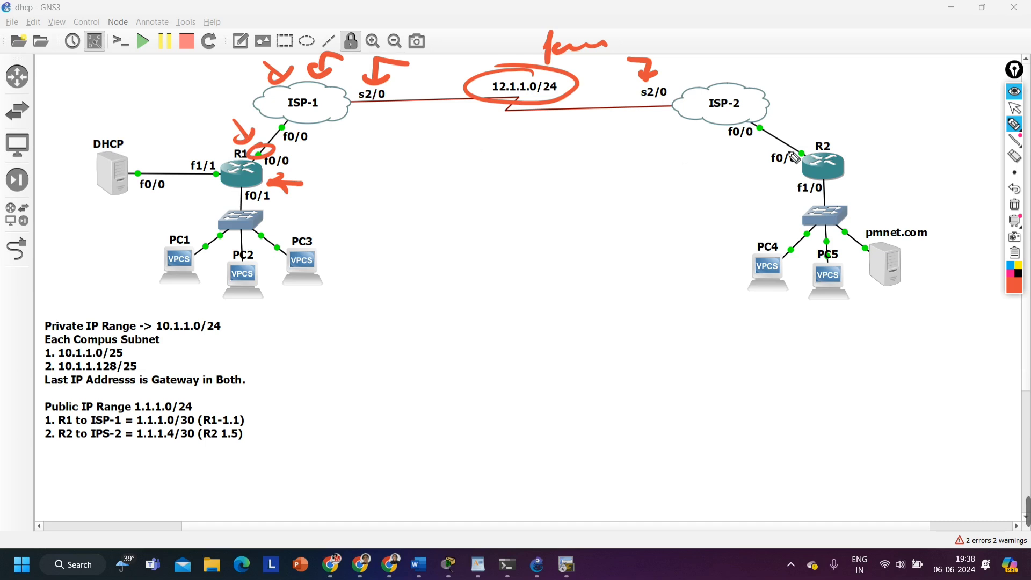
# Circle R2's f0/0 interface and draw an arrow pointing at R2
pyautogui.moveTo(804, 141)
pyautogui.mouseDown()
pyautogui.moveTo(773, 155)
pyautogui.moveTo(803, 142)
pyautogui.mouseUp()
pyautogui.moveTo(844, 111); pyautogui.dragTo(813, 132)
pyautogui.moveTo(811, 120); pyautogui.dragTo(830, 129)
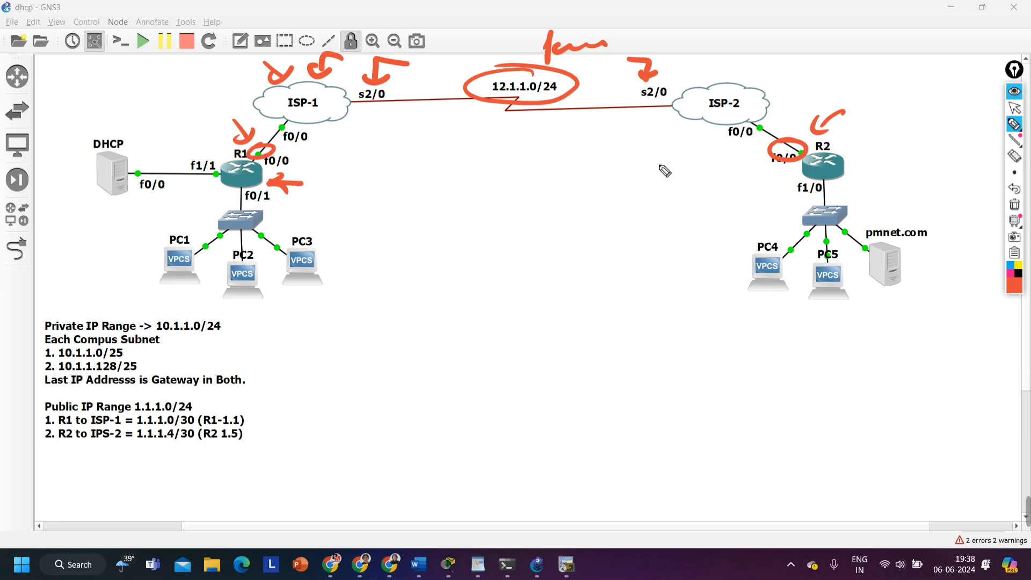
# Circle the R1–ISP-1 and R2–ISP-2 links and draw a box around the Public IP Range notes
pyautogui.moveTo(294, 113)
pyautogui.mouseDown()
pyautogui.moveTo(257, 160)
pyautogui.moveTo(298, 119)
pyautogui.mouseUp()
pyautogui.moveTo(768, 121)
pyautogui.mouseDown()
pyautogui.moveTo(816, 145)
pyautogui.moveTo(726, 158)
pyautogui.mouseUp()
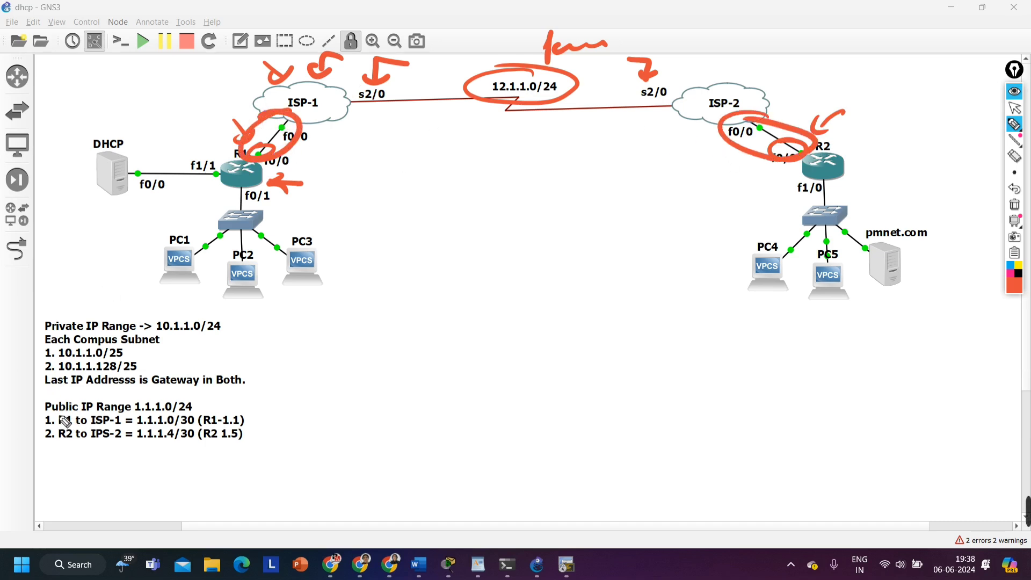
pyautogui.moveTo(207, 396)
pyautogui.mouseDown()
pyautogui.moveTo(33, 411)
pyautogui.moveTo(32, 451)
pyautogui.moveTo(276, 445)
pyautogui.moveTo(204, 394)
pyautogui.moveTo(175, 389)
pyautogui.mouseUp()
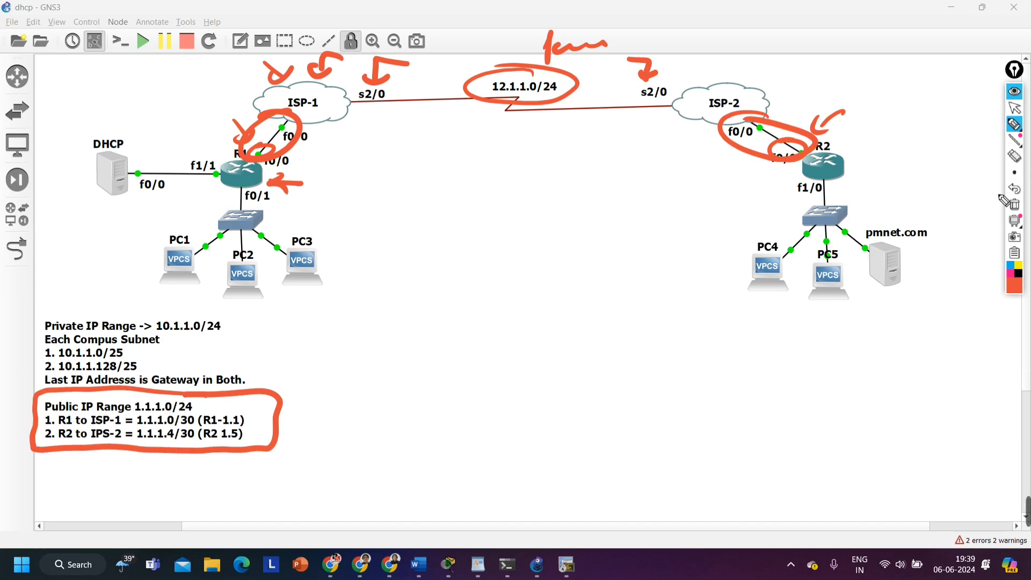
# Clear all annotations, handwrite a boxed 1.1.1.0/24 beside the Public IP Range notes, and draw two branches below it
pyautogui.click(1014, 205)
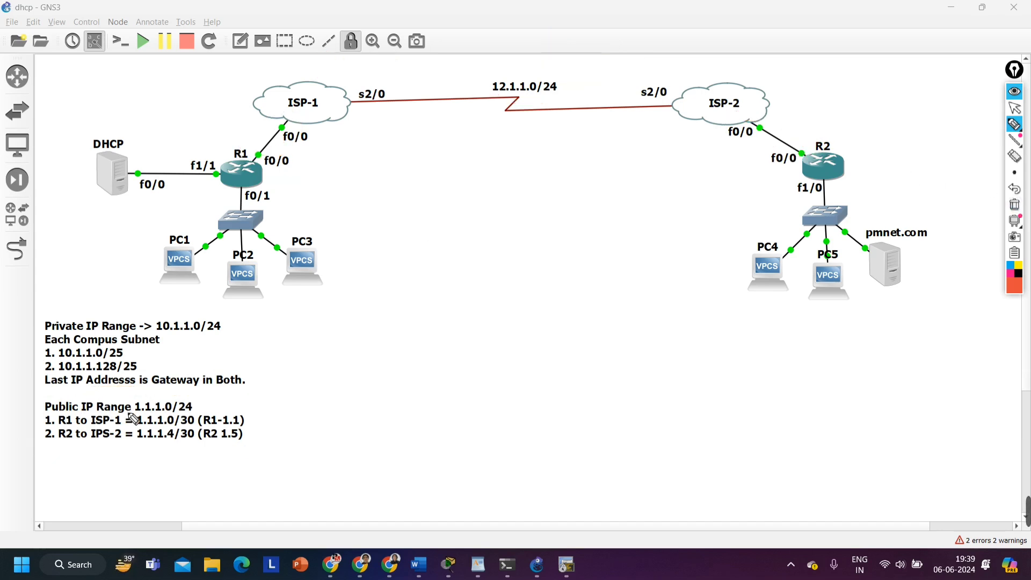
pyautogui.moveTo(246, 394); pyautogui.dragTo(359, 409)
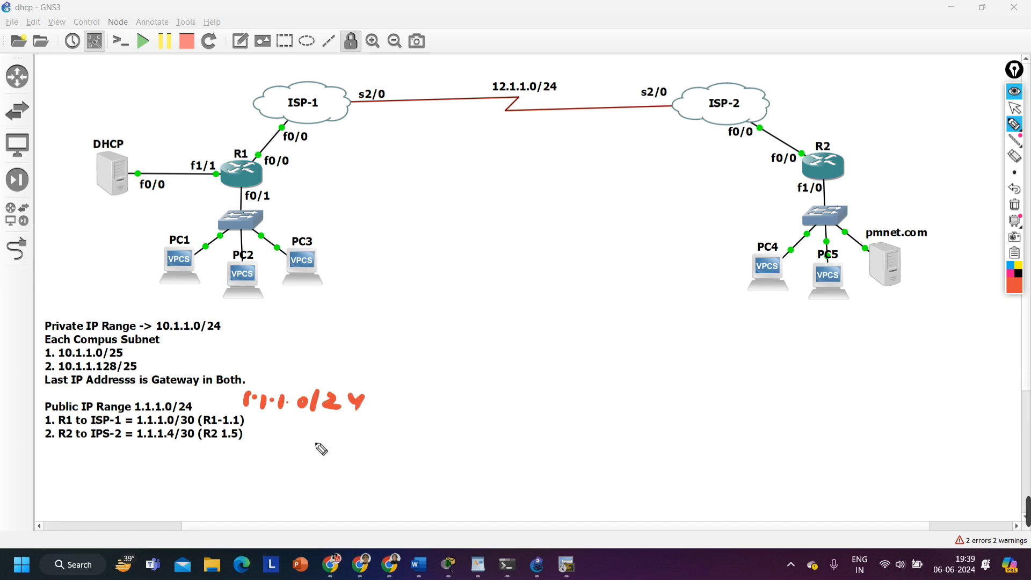
pyautogui.moveTo(244, 421)
pyautogui.mouseDown()
pyautogui.moveTo(391, 413)
pyautogui.moveTo(299, 385)
pyautogui.moveTo(236, 406)
pyautogui.mouseUp()
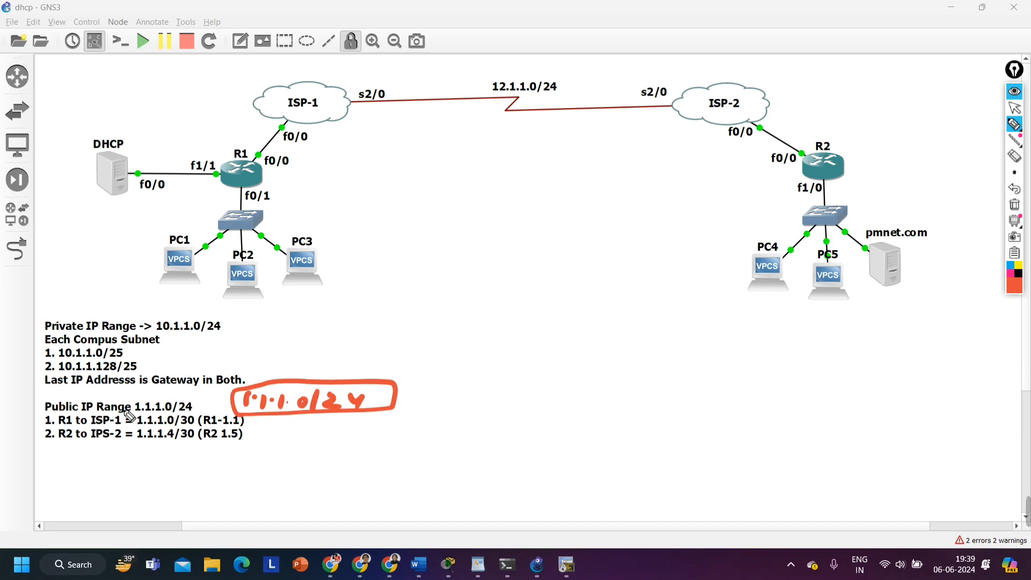
pyautogui.moveTo(322, 421)
pyautogui.mouseDown()
pyautogui.moveTo(306, 425)
pyautogui.moveTo(357, 437)
pyautogui.mouseUp()
pyautogui.moveTo(257, 142); pyautogui.dragTo(280, 125)
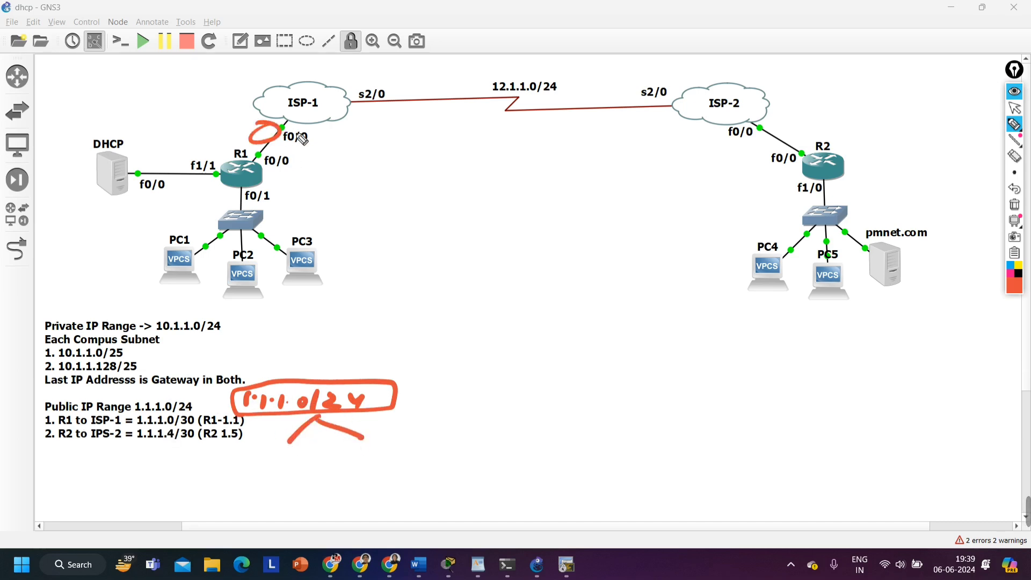
pyautogui.moveTo(788, 131); pyautogui.dragTo(769, 133)
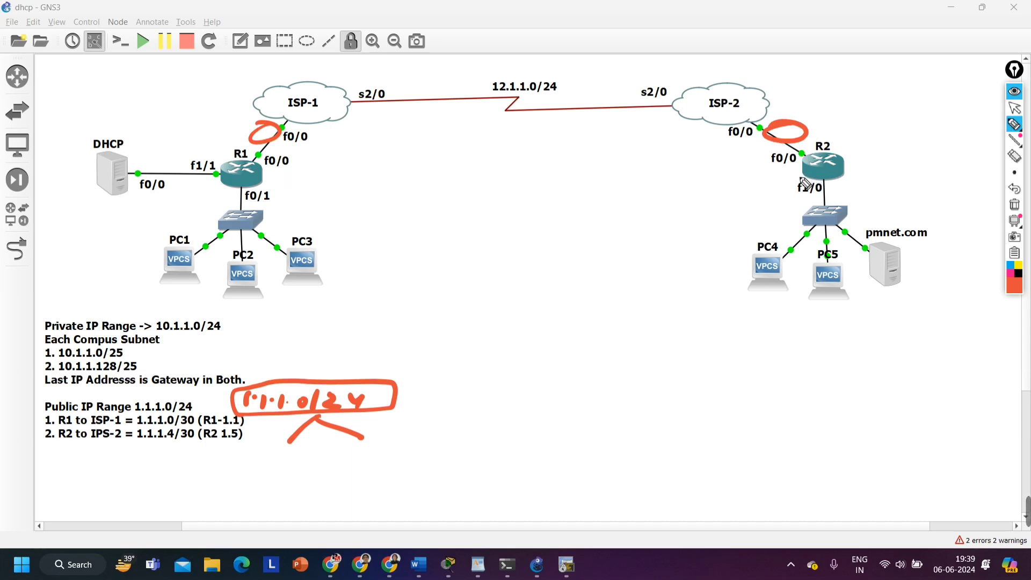
pyautogui.hotkey('ctrl', 'z')
pyautogui.hotkey('ctrl', 'z')
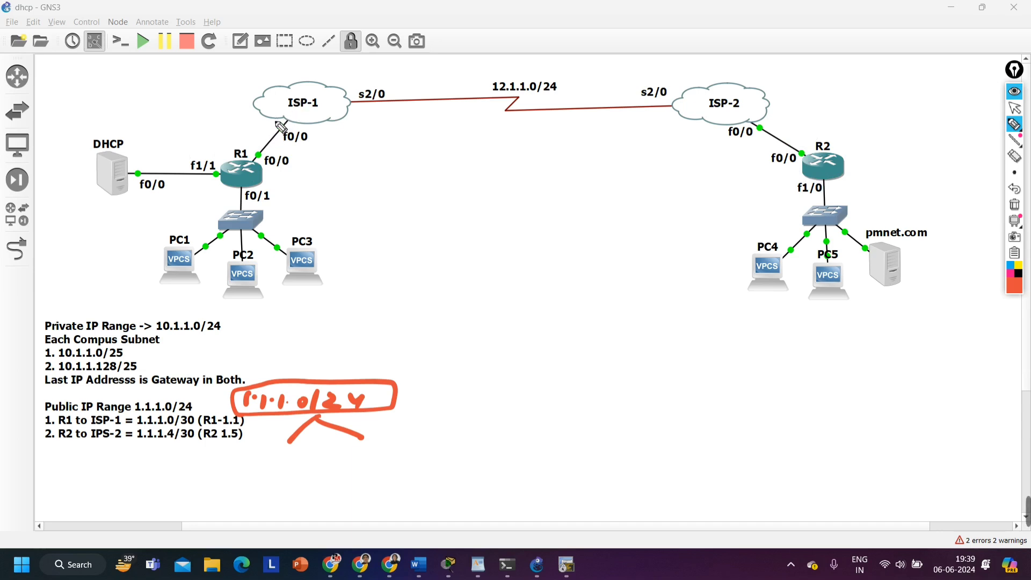
# Circle both f0/0 ends of the R1–ISP-1 link and handwrite a circled /30 beside R1
pyautogui.moveTo(286, 125)
pyautogui.mouseDown()
pyautogui.moveTo(246, 157)
pyautogui.moveTo(271, 148)
pyautogui.mouseUp()
pyautogui.moveTo(344, 156); pyautogui.dragTo(323, 188)
pyautogui.moveTo(346, 163); pyautogui.dragTo(340, 191)
pyautogui.moveTo(369, 167); pyautogui.dragTo(325, 149)
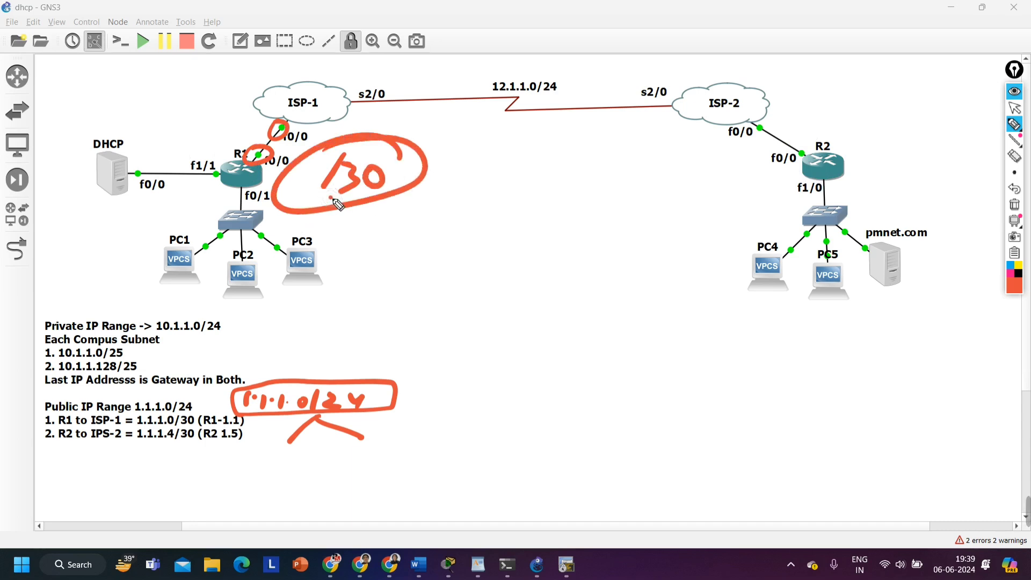
# Handwrite 1.1.1.0/30 under the first branch of the boxed 1.1.1.0/24
pyautogui.moveTo(247, 459)
pyautogui.mouseDown()
pyautogui.moveTo(245, 482)
pyautogui.moveTo(260, 476)
pyautogui.mouseUp()
pyautogui.click(254, 467)
pyautogui.click(274, 466)
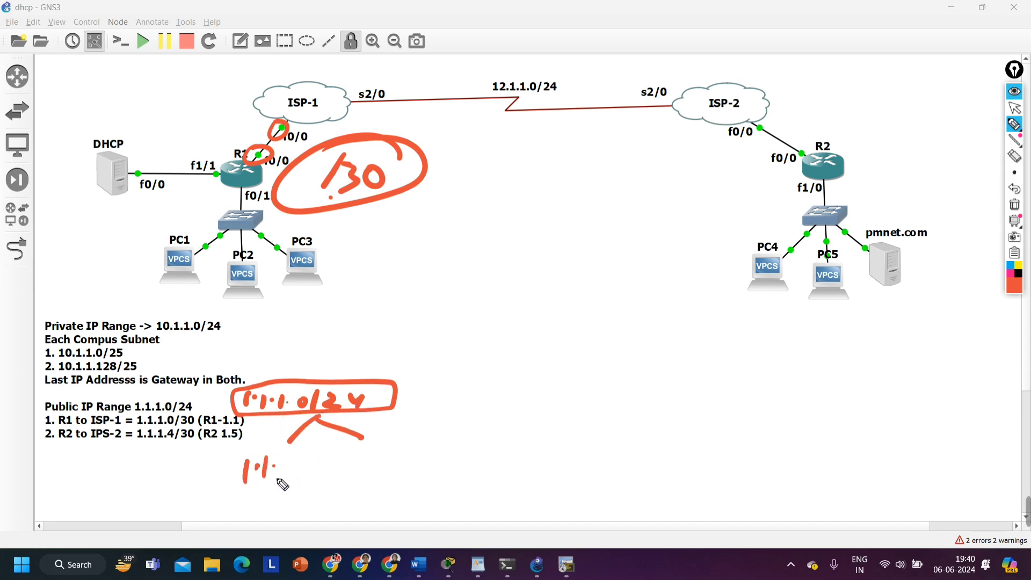
pyautogui.moveTo(286, 458)
pyautogui.mouseDown()
pyautogui.moveTo(285, 483)
pyautogui.moveTo(306, 464)
pyautogui.moveTo(307, 484)
pyautogui.moveTo(334, 475)
pyautogui.moveTo(317, 486)
pyautogui.mouseUp()
pyautogui.click(294, 468)
pyautogui.moveTo(338, 462); pyautogui.dragTo(337, 463)
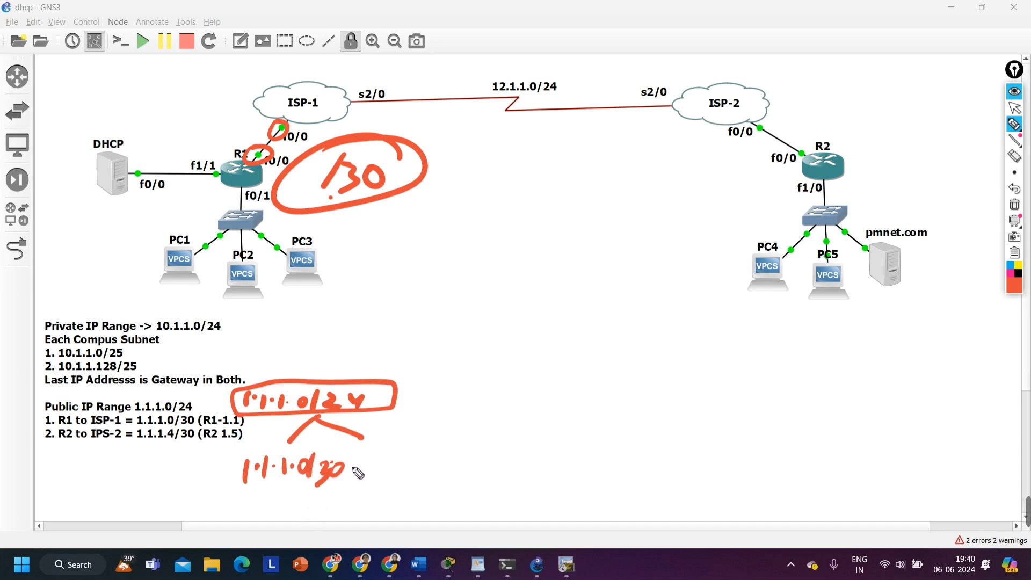
# Handwrite the following subnets 1.1.1.4/30 and 1.1.1.8/30 in a row beside 1.1.1.0/30
pyautogui.click(383, 468)
pyautogui.moveTo(376, 460)
pyautogui.mouseDown()
pyautogui.moveTo(373, 476)
pyautogui.moveTo(432, 466)
pyautogui.moveTo(440, 493)
pyautogui.moveTo(483, 469)
pyautogui.moveTo(619, 473)
pyautogui.mouseUp()
pyautogui.click(400, 468)
pyautogui.click(418, 468)
pyautogui.click(535, 467)
pyautogui.click(555, 465)
pyautogui.click(571, 465)
pyautogui.moveTo(640, 452)
pyautogui.mouseDown()
pyautogui.moveTo(635, 463)
pyautogui.moveTo(641, 453)
pyautogui.mouseUp()
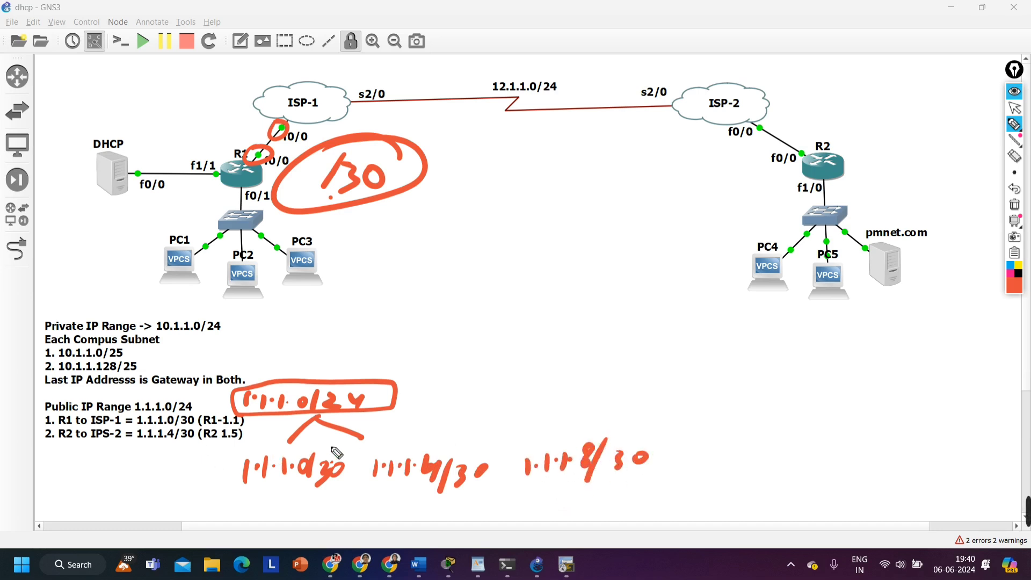
# Circle the handwritten 1.1.1.0/30 and 1.1.1.4/30 and draw lines linking them to R1 and the R2 campus respectively
pyautogui.moveTo(335, 451)
pyautogui.mouseDown()
pyautogui.moveTo(266, 498)
pyautogui.moveTo(317, 453)
pyautogui.mouseUp()
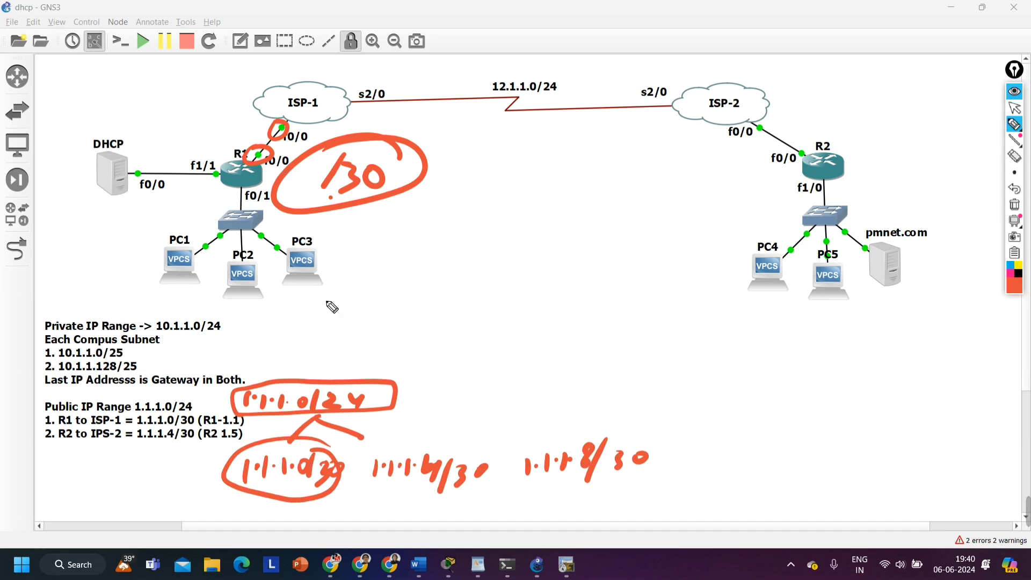
pyautogui.moveTo(431, 452)
pyautogui.mouseDown()
pyautogui.moveTo(378, 488)
pyautogui.moveTo(733, 249)
pyautogui.mouseUp()
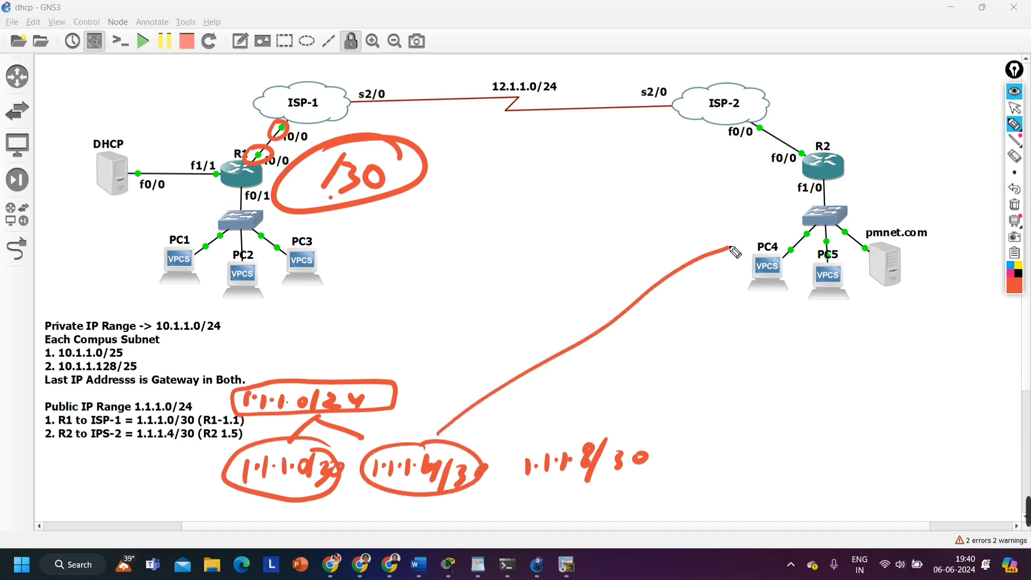
pyautogui.moveTo(228, 438); pyautogui.dragTo(224, 188)
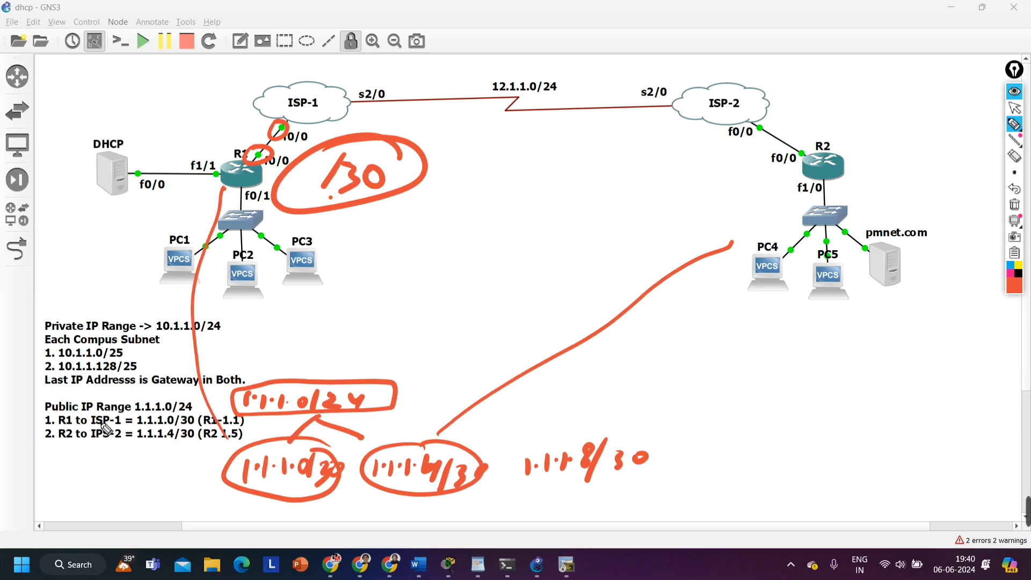
# Underline R1, 1.1.1.0 and 1.1.1.4 in the Public IP Range notes and circle all three handwritten /30 subnets
pyautogui.moveTo(51, 425); pyautogui.dragTo(69, 424)
pyautogui.moveTo(139, 424); pyautogui.dragTo(171, 424)
pyautogui.moveTo(291, 444)
pyautogui.mouseDown()
pyautogui.moveTo(248, 490)
pyautogui.moveTo(263, 467)
pyautogui.mouseUp()
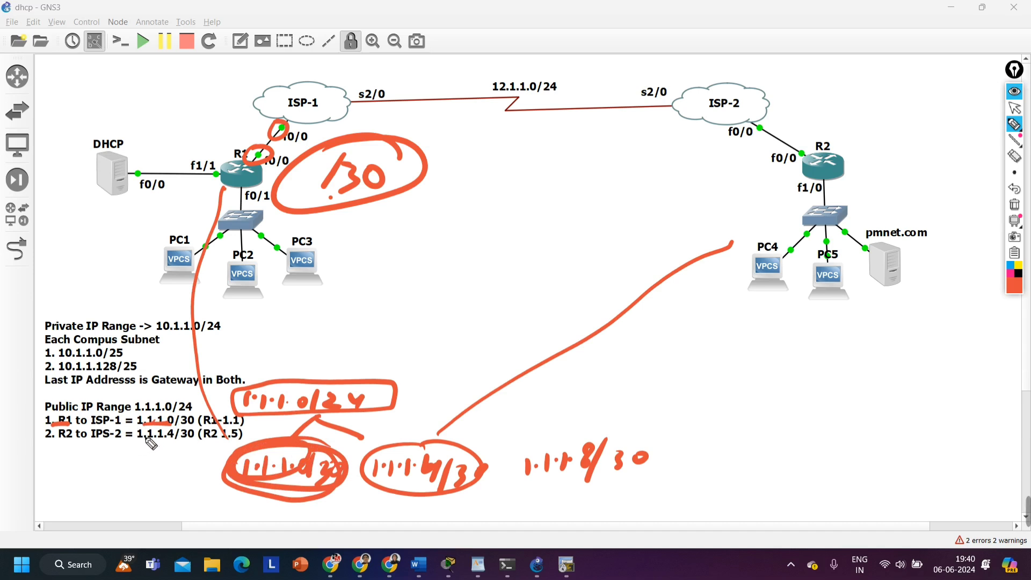
pyautogui.moveTo(133, 441); pyautogui.dragTo(162, 443)
pyautogui.moveTo(445, 454)
pyautogui.mouseDown()
pyautogui.moveTo(437, 491)
pyautogui.moveTo(400, 449)
pyautogui.mouseUp()
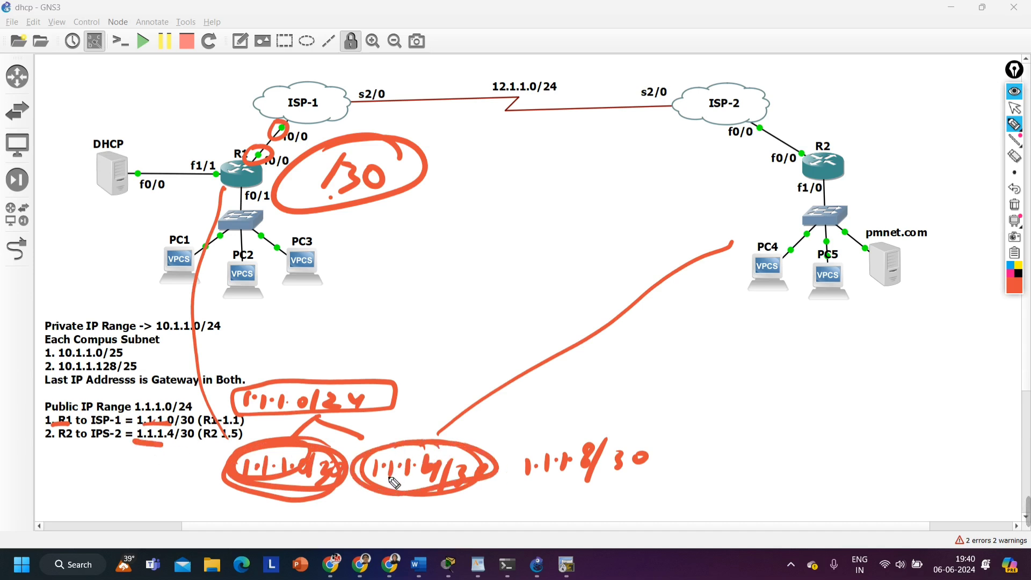
pyautogui.moveTo(612, 429)
pyautogui.mouseDown()
pyautogui.moveTo(507, 459)
pyautogui.moveTo(548, 419)
pyautogui.mouseUp()
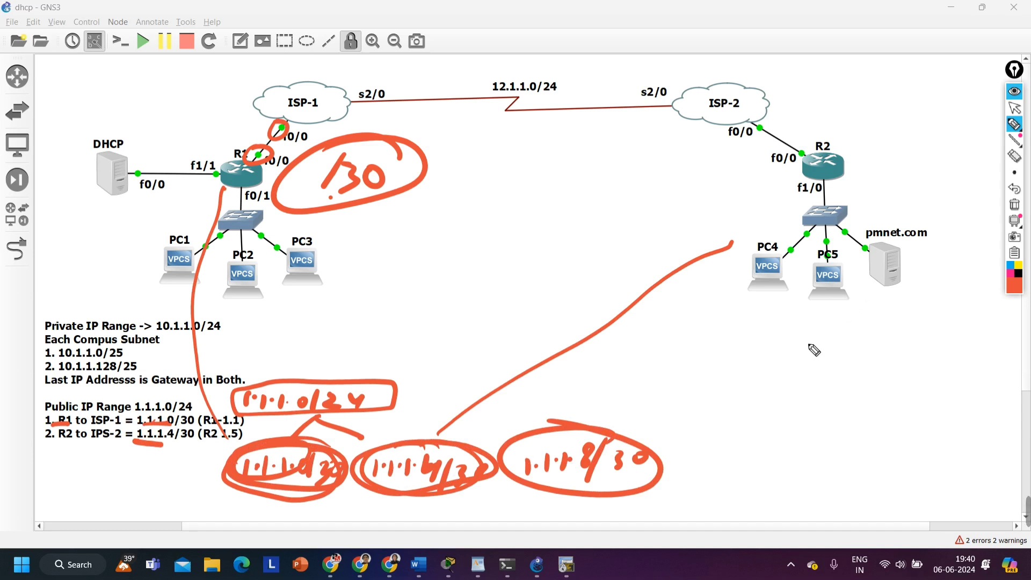
# Clear all annotations, tick the Public IP Range note, and handwrite 1.1.1.0/30 above R1
pyautogui.click(1019, 204)
pyautogui.moveTo(234, 397)
pyautogui.mouseDown()
pyautogui.moveTo(207, 400)
pyautogui.moveTo(202, 412)
pyautogui.mouseUp()
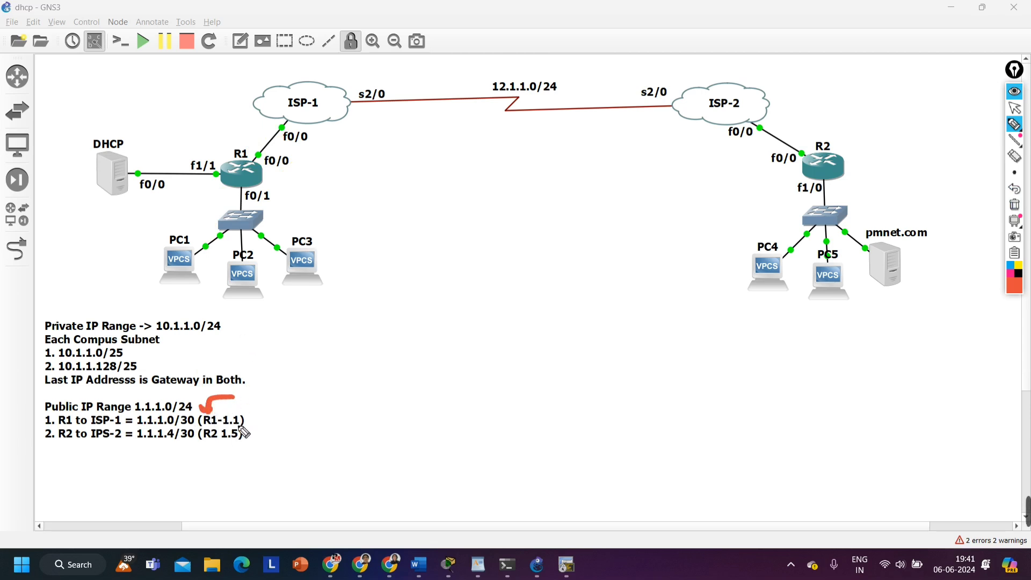
pyautogui.click(188, 123)
pyautogui.moveTo(179, 117)
pyautogui.mouseDown()
pyautogui.moveTo(178, 134)
pyautogui.moveTo(212, 133)
pyautogui.moveTo(235, 115)
pyautogui.mouseUp()
pyautogui.click(206, 123)
pyautogui.click(222, 120)
pyautogui.moveTo(241, 107)
pyautogui.mouseDown()
pyautogui.moveTo(236, 131)
pyautogui.moveTo(265, 116)
pyautogui.mouseUp()
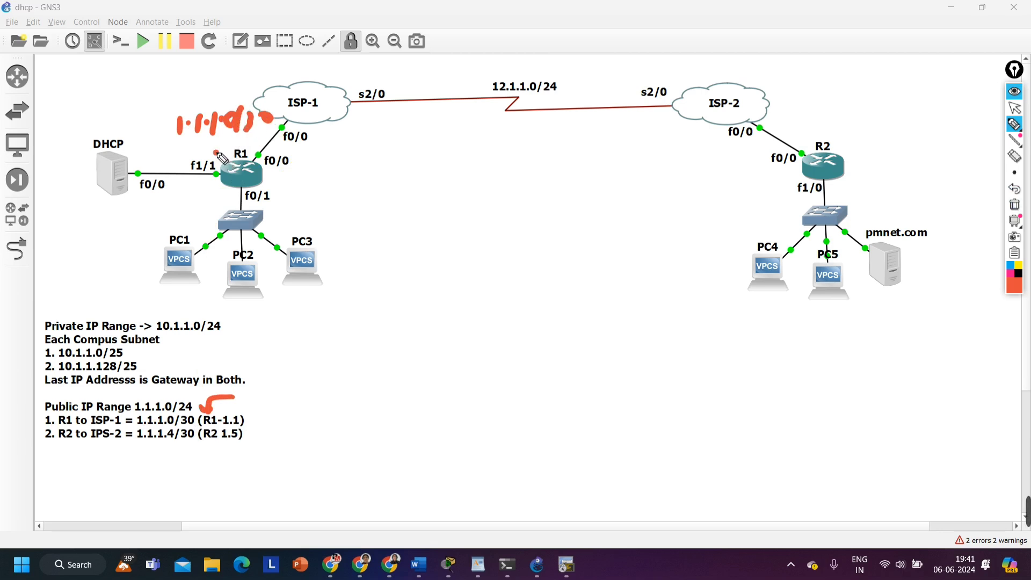
# Label the R1–ISP-1 link ends with .1 at R1 and .2 at ISP-1
pyautogui.moveTo(220, 145); pyautogui.dragTo(222, 162)
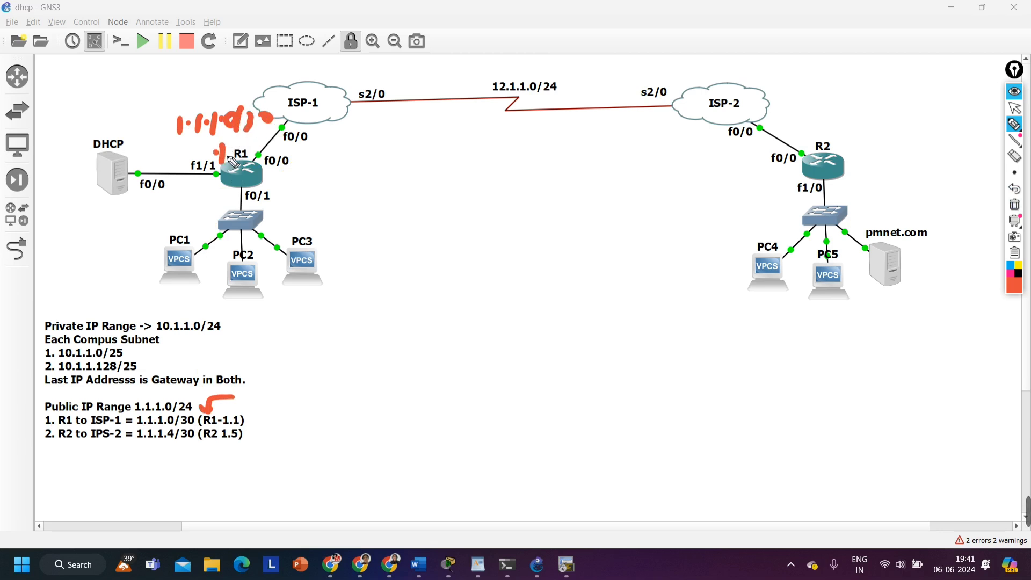
pyautogui.click(300, 128)
pyautogui.moveTo(310, 127); pyautogui.dragTo(331, 135)
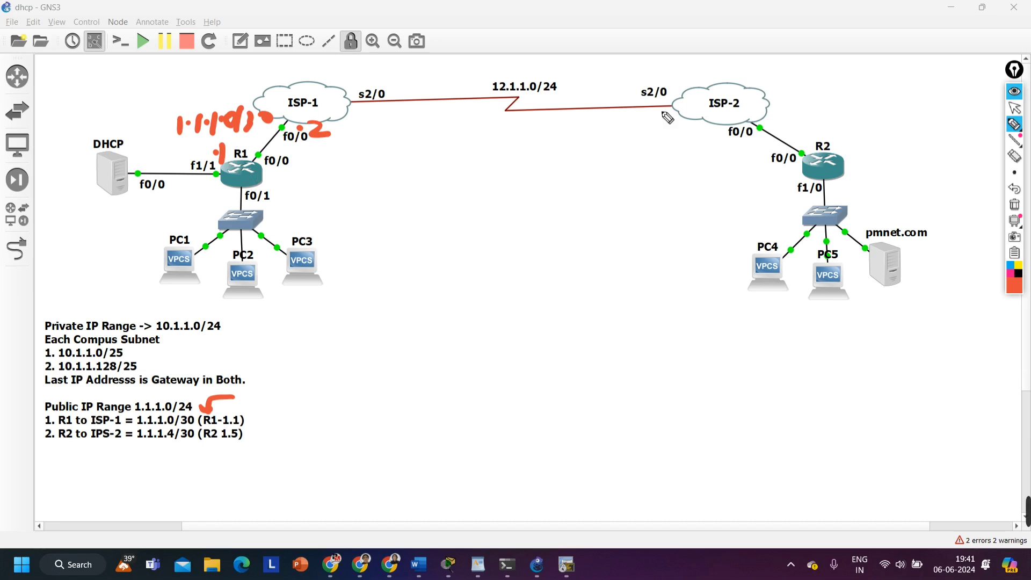
# Label the R2–ISP-2 link .5 at R2, .6 at ISP-2 and 1.1.1.4/30, and tick both host addresses
pyautogui.moveTo(803, 137)
pyautogui.mouseDown()
pyautogui.moveTo(824, 124)
pyautogui.moveTo(791, 118)
pyautogui.mouseUp()
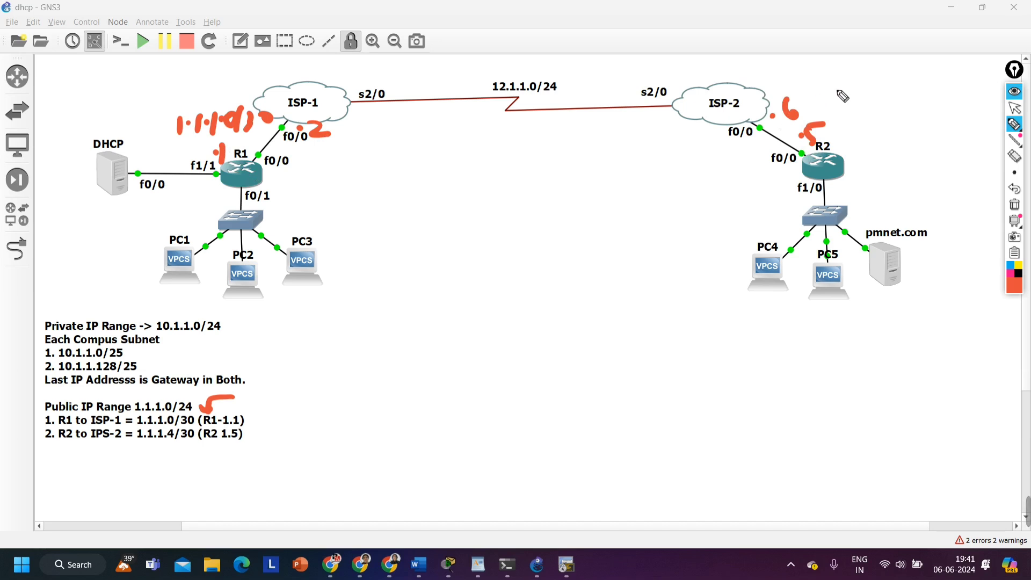
pyautogui.moveTo(832, 110)
pyautogui.mouseDown()
pyautogui.moveTo(861, 102)
pyautogui.moveTo(915, 114)
pyautogui.moveTo(957, 89)
pyautogui.mouseUp()
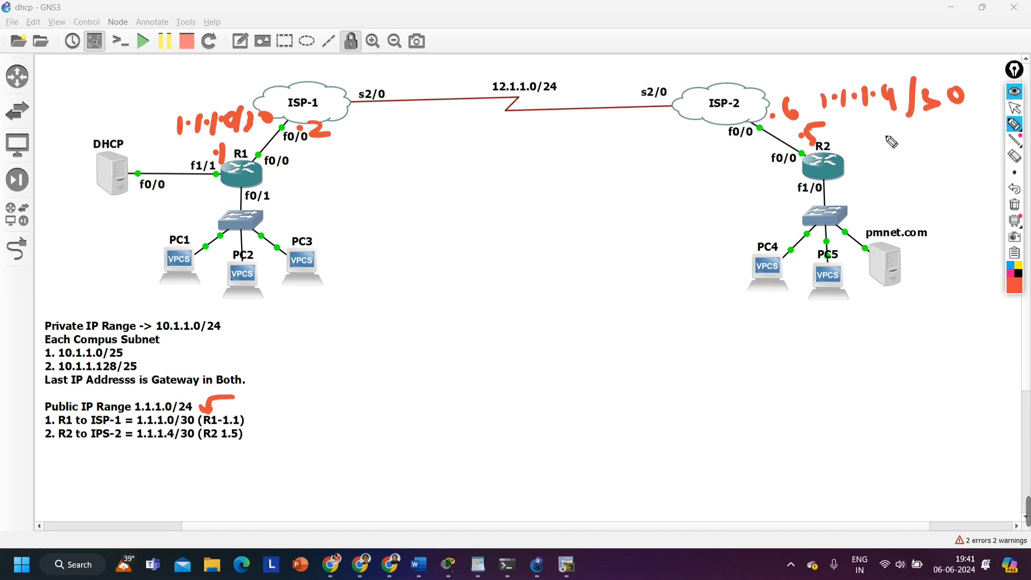
pyautogui.moveTo(845, 114); pyautogui.dragTo(850, 138)
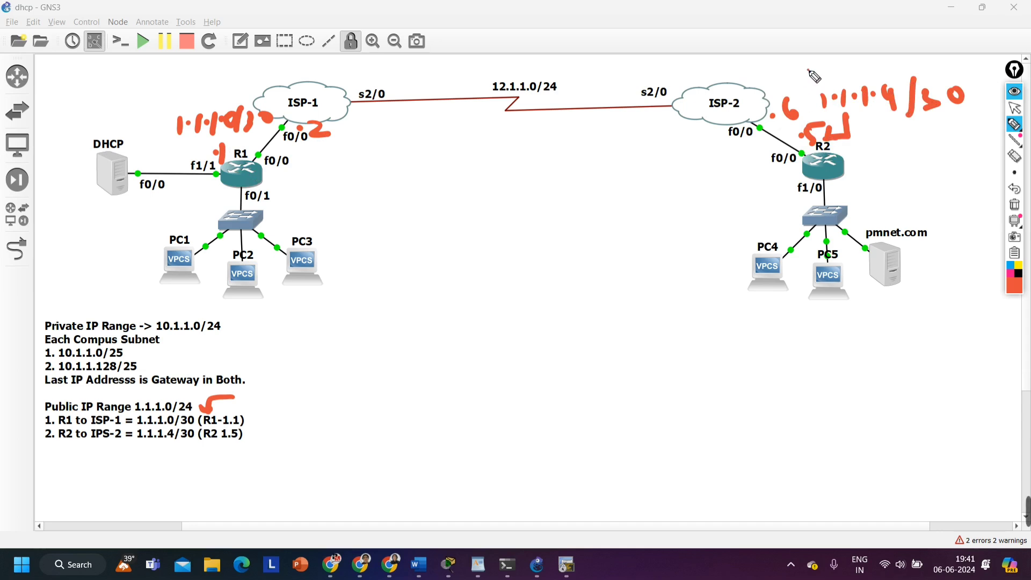
pyautogui.moveTo(793, 75); pyautogui.dragTo(807, 86)
pyautogui.moveTo(808, 68); pyautogui.dragTo(810, 91)
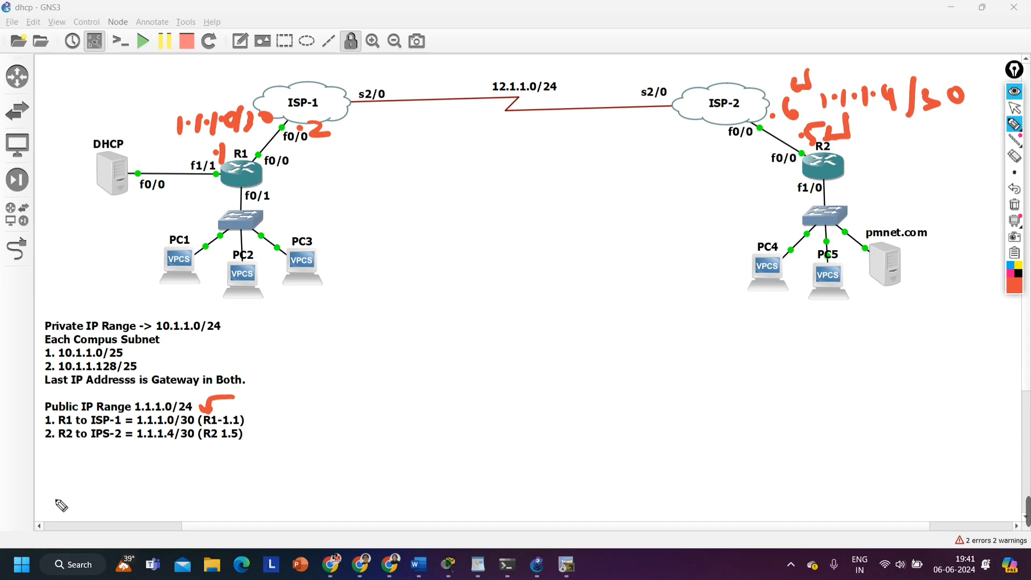
# Clear all annotations, draw lines over the Public and Private IP Range headings, and tick 10.1.1.0/24
pyautogui.click(1015, 206)
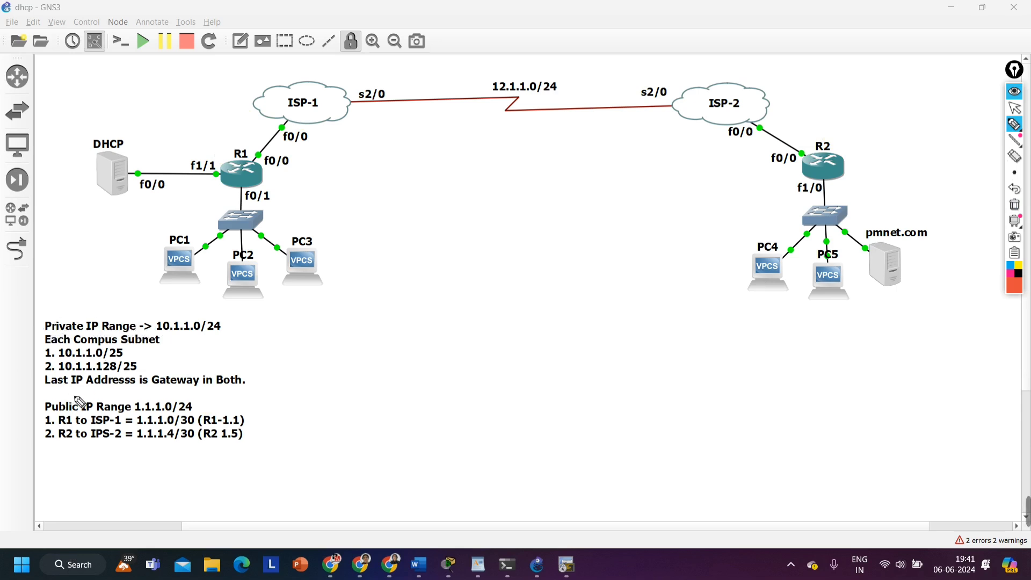
pyautogui.moveTo(55, 399); pyautogui.dragTo(146, 401)
pyautogui.moveTo(41, 316); pyautogui.dragTo(110, 316)
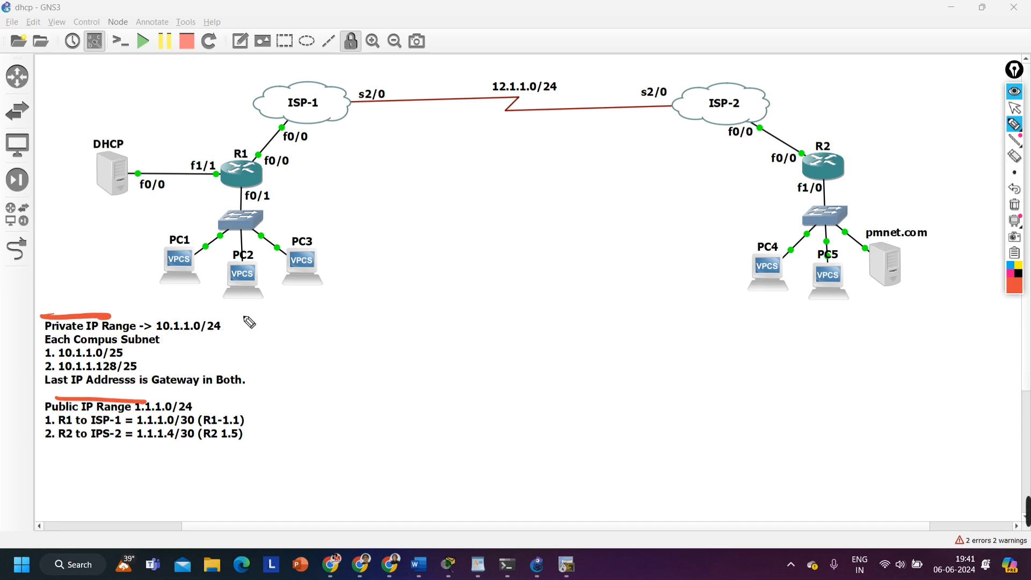
pyautogui.moveTo(250, 311)
pyautogui.mouseDown()
pyautogui.moveTo(232, 331)
pyautogui.moveTo(230, 319)
pyautogui.mouseUp()
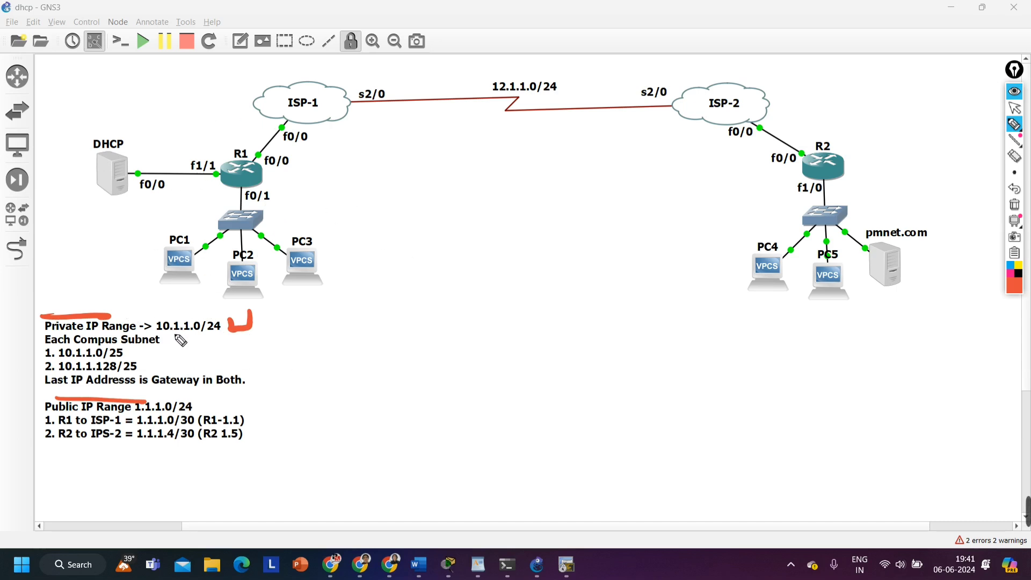
# Handwrite 50 beside R1's f0/1 interface and 254 beside the private range 10.1.1.0/24
pyautogui.moveTo(280, 198); pyautogui.dragTo(288, 216)
pyautogui.moveTo(320, 191)
pyautogui.mouseDown()
pyautogui.moveTo(322, 202)
pyautogui.moveTo(321, 191)
pyautogui.mouseUp()
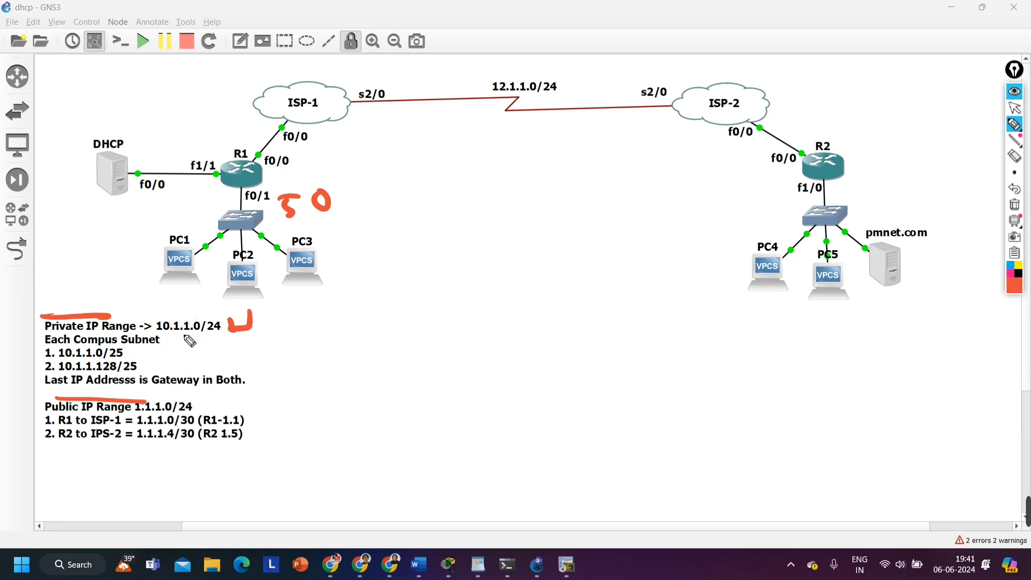
pyautogui.moveTo(258, 319)
pyautogui.mouseDown()
pyautogui.moveTo(279, 335)
pyautogui.moveTo(317, 338)
pyautogui.mouseUp()
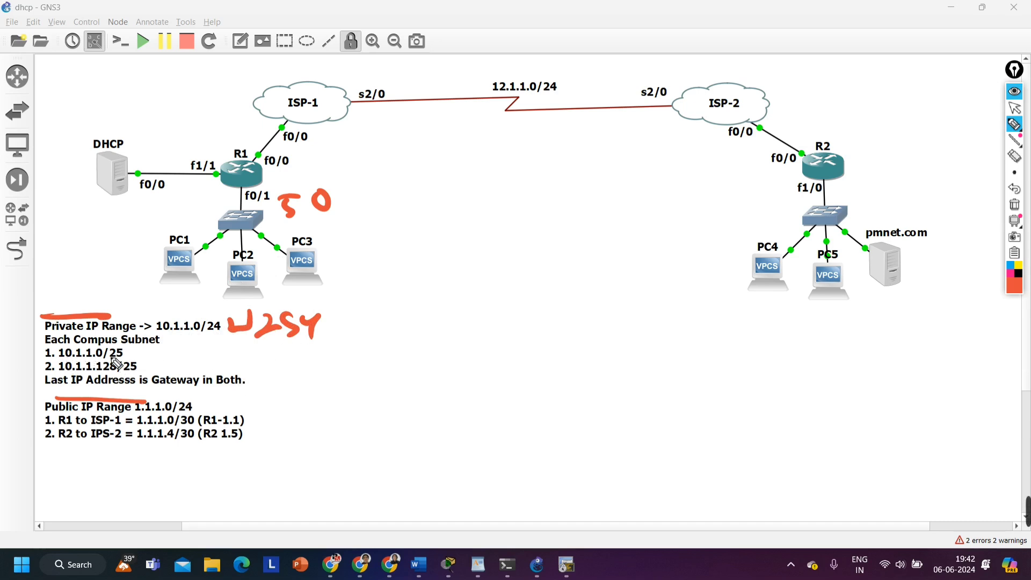
# Tick the 10.1.1.0/25 and 10.1.1.128/25 campus subnets and handwrite a 2 beside the second one
pyautogui.moveTo(124, 347); pyautogui.dragTo(170, 368)
pyautogui.moveTo(170, 354); pyautogui.dragTo(170, 372)
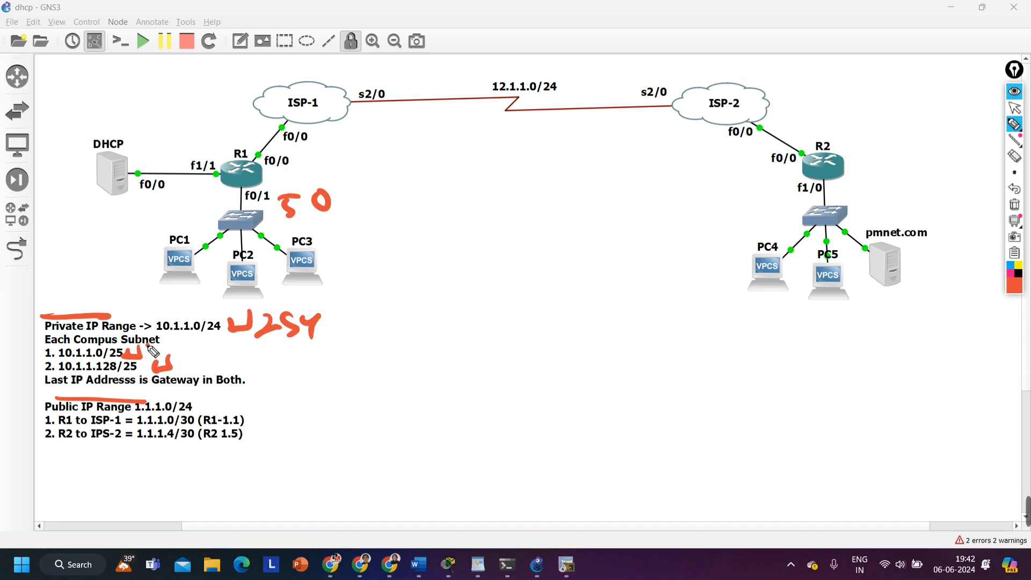
pyautogui.moveTo(148, 345)
pyautogui.mouseDown()
pyautogui.moveTo(139, 359)
pyautogui.moveTo(199, 370)
pyautogui.mouseUp()
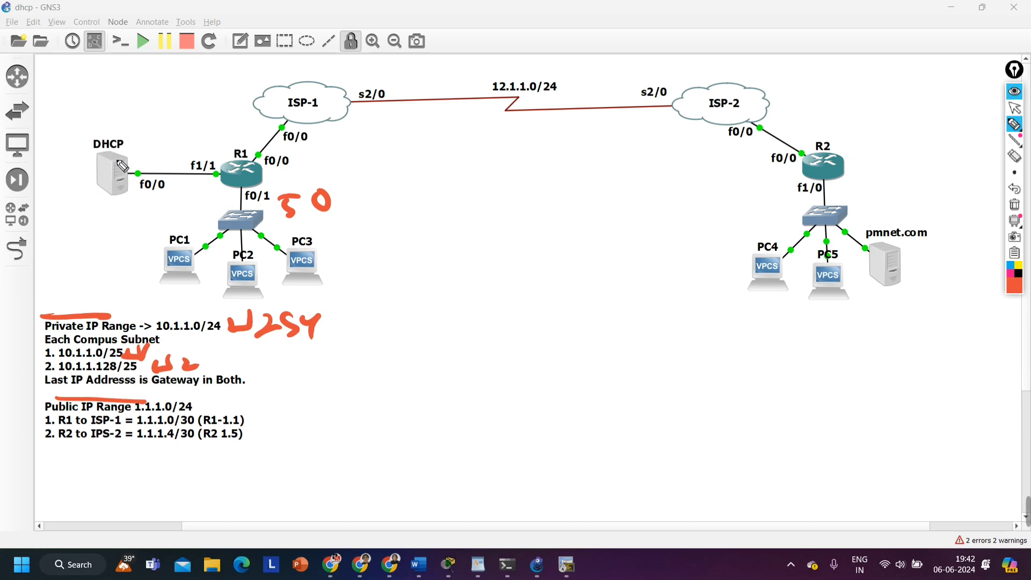
# Circle the end devices of each campus and mark their subnets, 10.1.1.0/25 and 10.1.1.128/25, with boxes in the notes
pyautogui.moveTo(204, 229)
pyautogui.mouseDown()
pyautogui.moveTo(164, 231)
pyautogui.moveTo(274, 237)
pyautogui.moveTo(230, 237)
pyautogui.mouseUp()
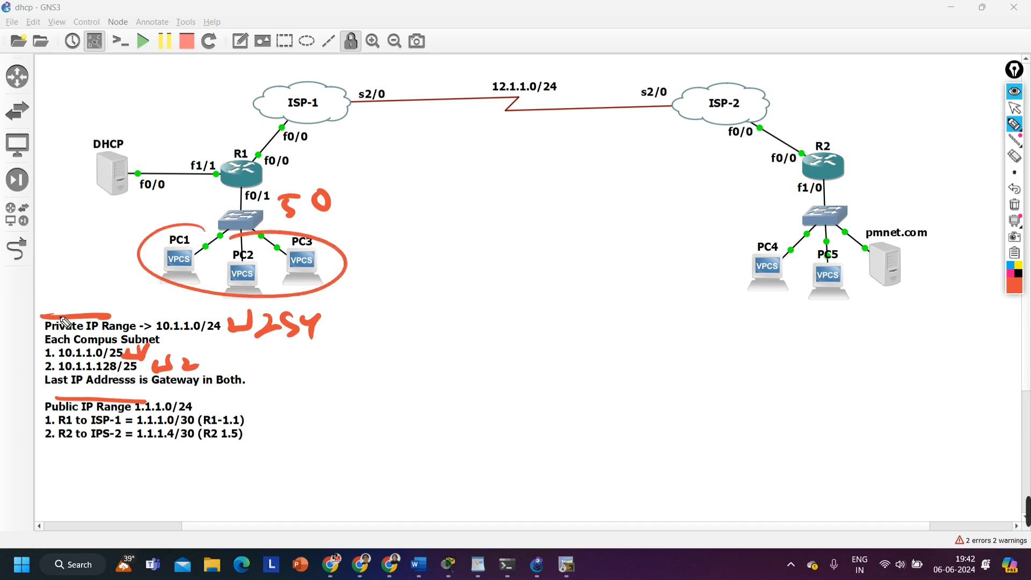
pyautogui.moveTo(68, 360)
pyautogui.mouseDown()
pyautogui.moveTo(142, 369)
pyautogui.moveTo(86, 343)
pyautogui.moveTo(52, 360)
pyautogui.mouseUp()
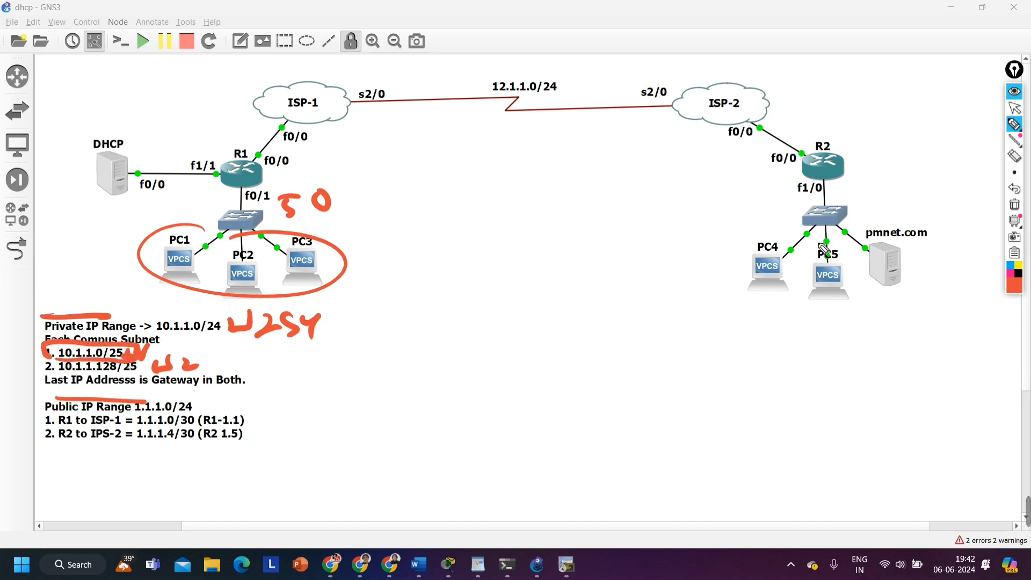
pyautogui.moveTo(824, 249)
pyautogui.mouseDown()
pyautogui.moveTo(918, 259)
pyautogui.moveTo(790, 226)
pyautogui.mouseUp()
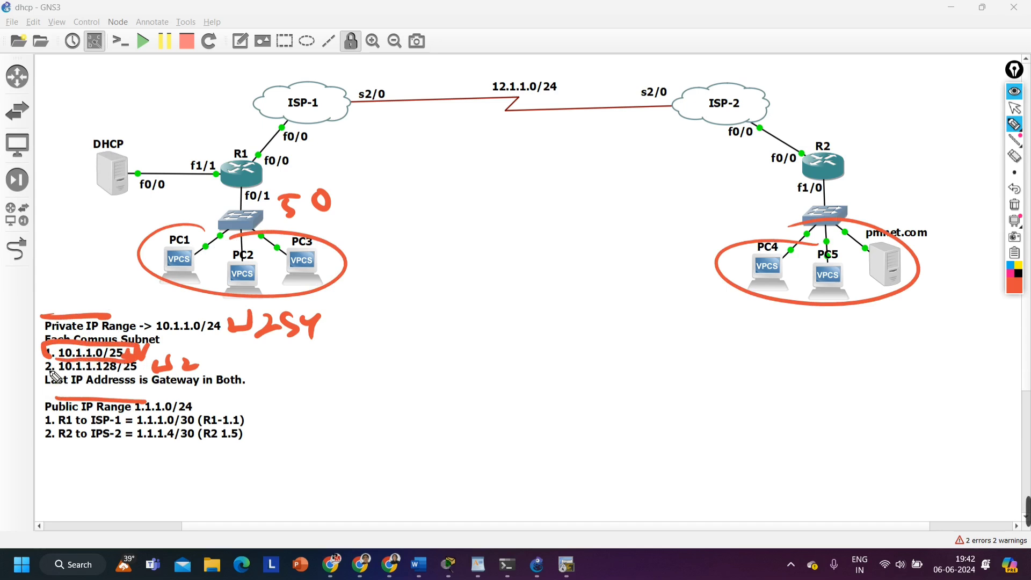
pyautogui.moveTo(54, 376)
pyautogui.mouseDown()
pyautogui.moveTo(126, 384)
pyautogui.moveTo(131, 364)
pyautogui.moveTo(52, 369)
pyautogui.moveTo(60, 382)
pyautogui.mouseUp()
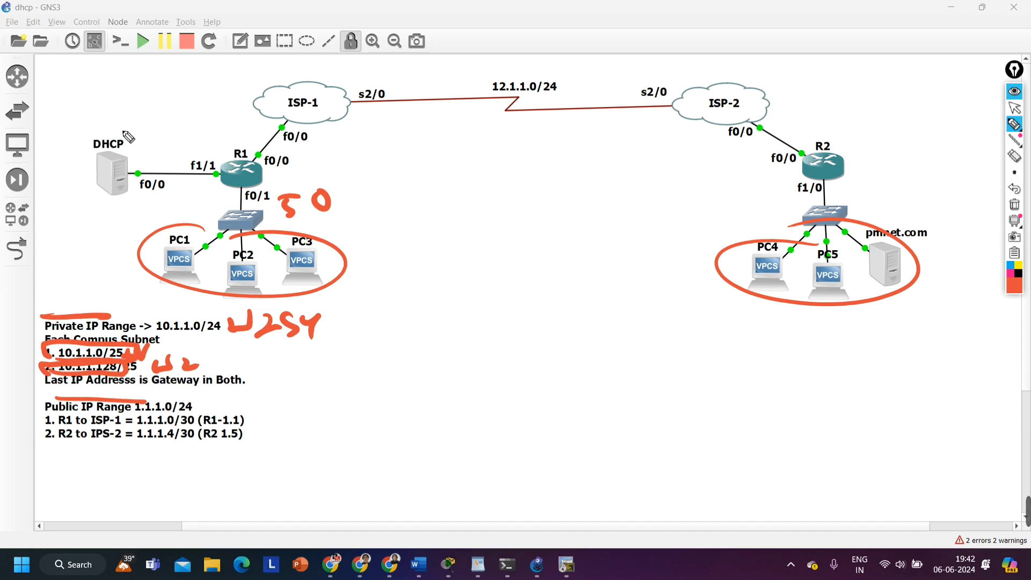
# Circle the DHCP server and draw separate boxes around it and around the switch and PCs of R1's campus
pyautogui.moveTo(137, 150)
pyautogui.mouseDown()
pyautogui.moveTo(75, 161)
pyautogui.moveTo(110, 134)
pyautogui.mouseUp()
pyautogui.moveTo(226, 219)
pyautogui.mouseDown()
pyautogui.moveTo(137, 241)
pyautogui.moveTo(133, 229)
pyautogui.moveTo(135, 263)
pyautogui.mouseUp()
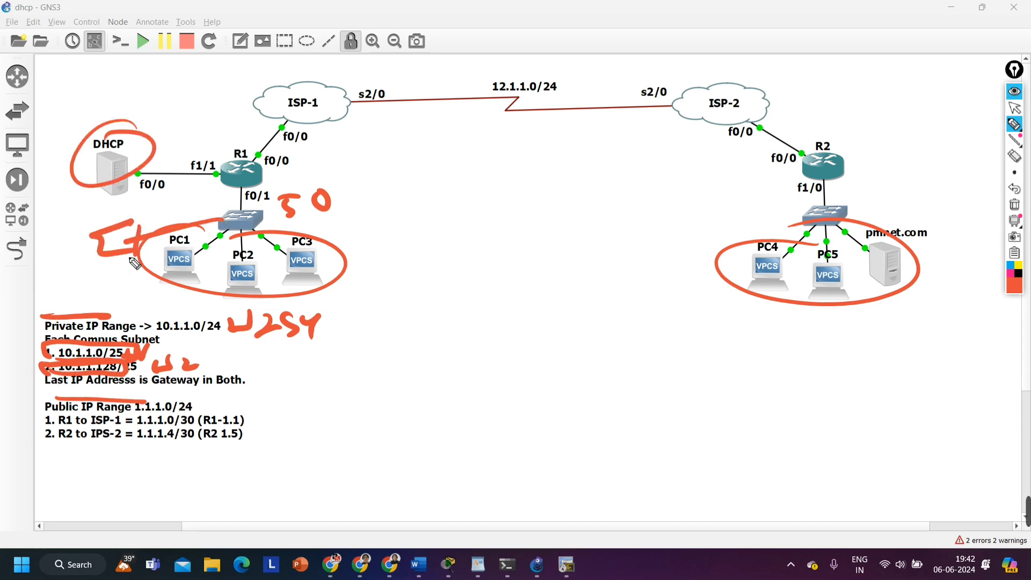
pyautogui.hotkey('ctrl', 'z')
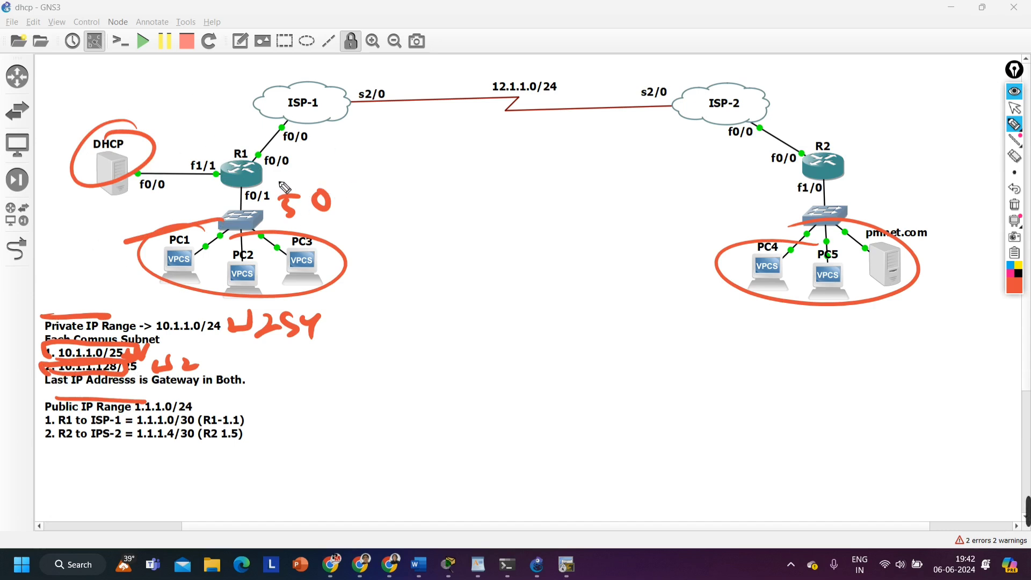
pyautogui.moveTo(149, 210); pyautogui.dragTo(146, 322)
pyautogui.moveTo(154, 189)
pyautogui.mouseDown()
pyautogui.moveTo(317, 342)
pyautogui.moveTo(135, 344)
pyautogui.mouseUp()
pyautogui.moveTo(153, 113)
pyautogui.mouseDown()
pyautogui.moveTo(151, 238)
pyautogui.moveTo(47, 117)
pyautogui.moveTo(147, 244)
pyautogui.mouseUp()
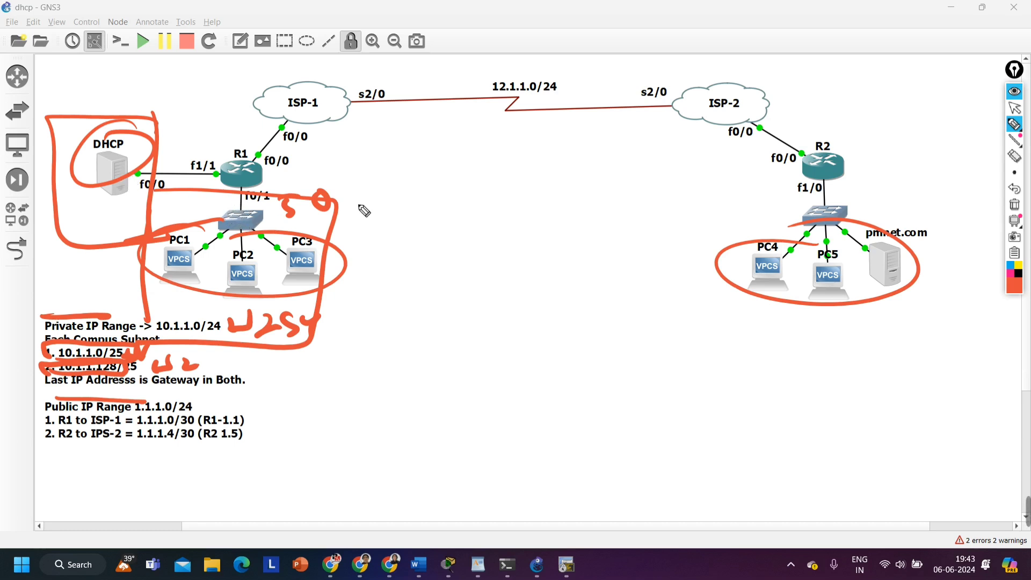
# Clear all annotations and underline "Last" and "Gateway in Both" in the gateway note
pyautogui.click(1014, 205)
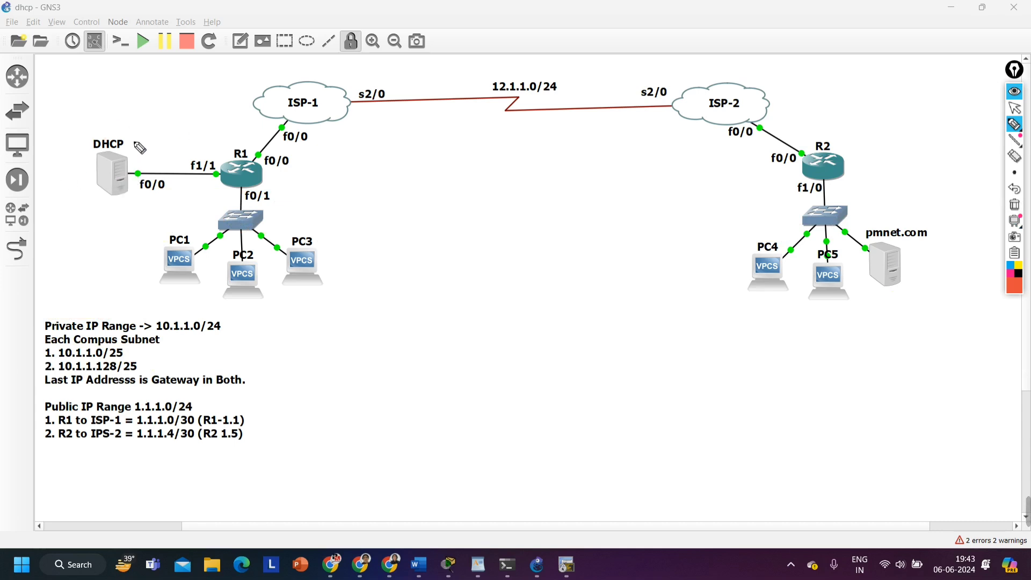
pyautogui.moveTo(45, 387); pyautogui.dragTo(76, 387)
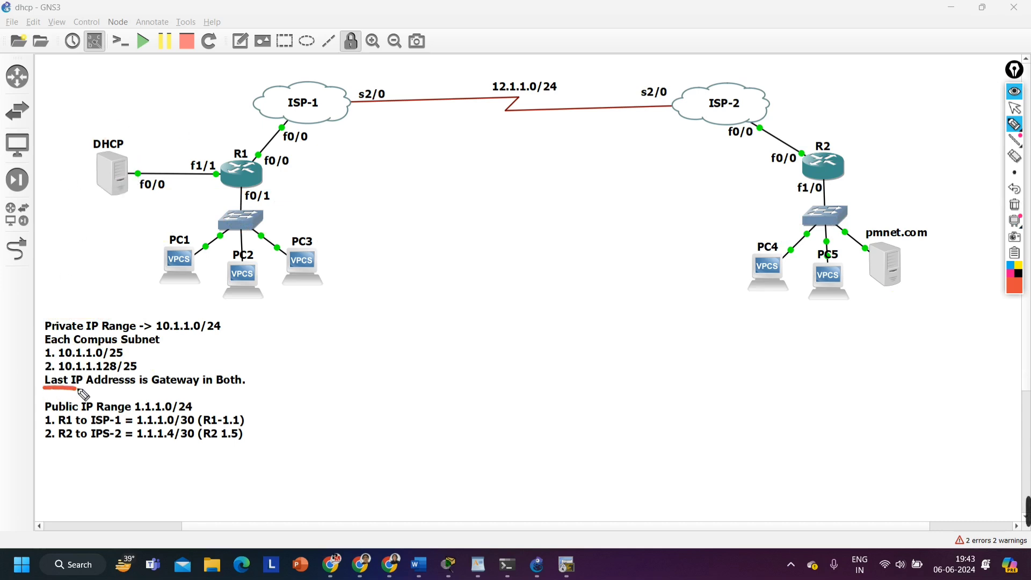
pyautogui.moveTo(142, 390); pyautogui.dragTo(234, 393)
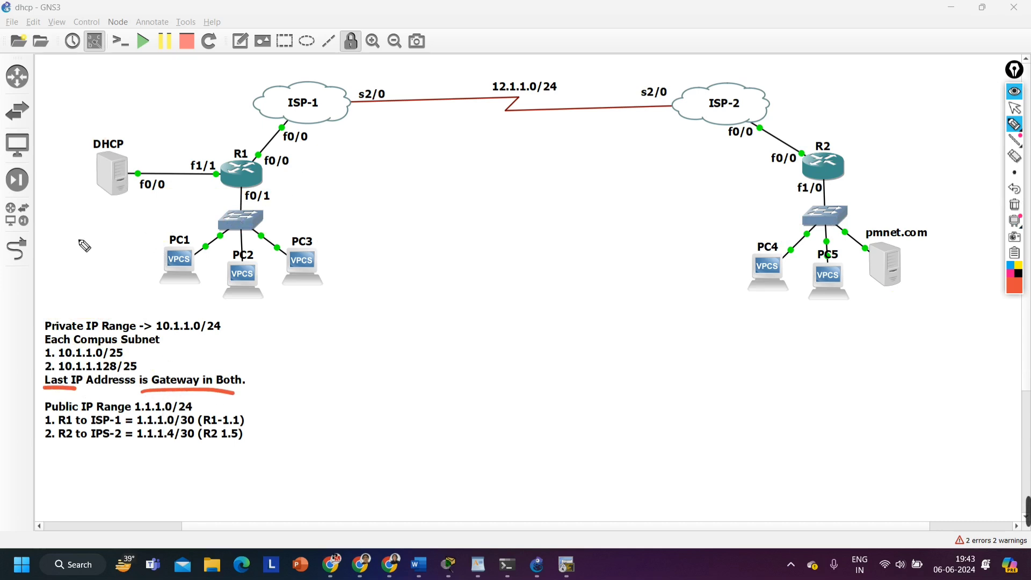
# Handwrite 10.1.1.0/25 beside PC1 and the gateway address 10.1.1.126 below the DHCP–R1 link
pyautogui.moveTo(47, 240)
pyautogui.mouseDown()
pyautogui.moveTo(58, 263)
pyautogui.moveTo(94, 250)
pyautogui.moveTo(114, 257)
pyautogui.moveTo(143, 239)
pyautogui.moveTo(170, 249)
pyautogui.moveTo(179, 231)
pyautogui.mouseUp()
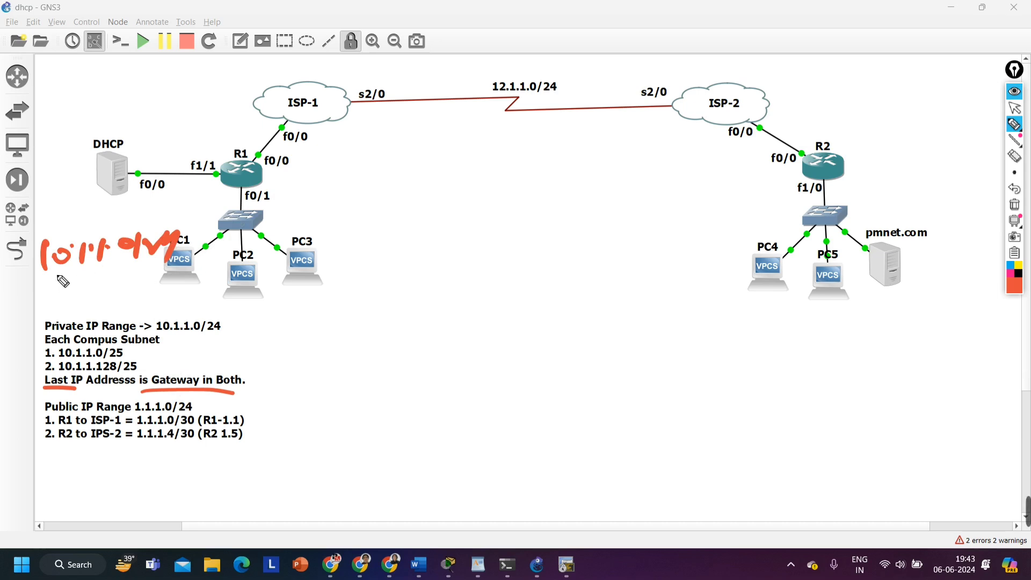
pyautogui.hotkey('ctrl', 'z')
pyautogui.moveTo(140, 241); pyautogui.dragTo(158, 250)
pyautogui.moveTo(163, 232)
pyautogui.mouseDown()
pyautogui.moveTo(162, 250)
pyautogui.moveTo(172, 230)
pyautogui.mouseUp()
pyautogui.moveTo(94, 203)
pyautogui.mouseDown()
pyautogui.moveTo(140, 199)
pyautogui.moveTo(156, 212)
pyautogui.moveTo(156, 200)
pyautogui.moveTo(197, 203)
pyautogui.mouseUp()
pyautogui.click(151, 205)
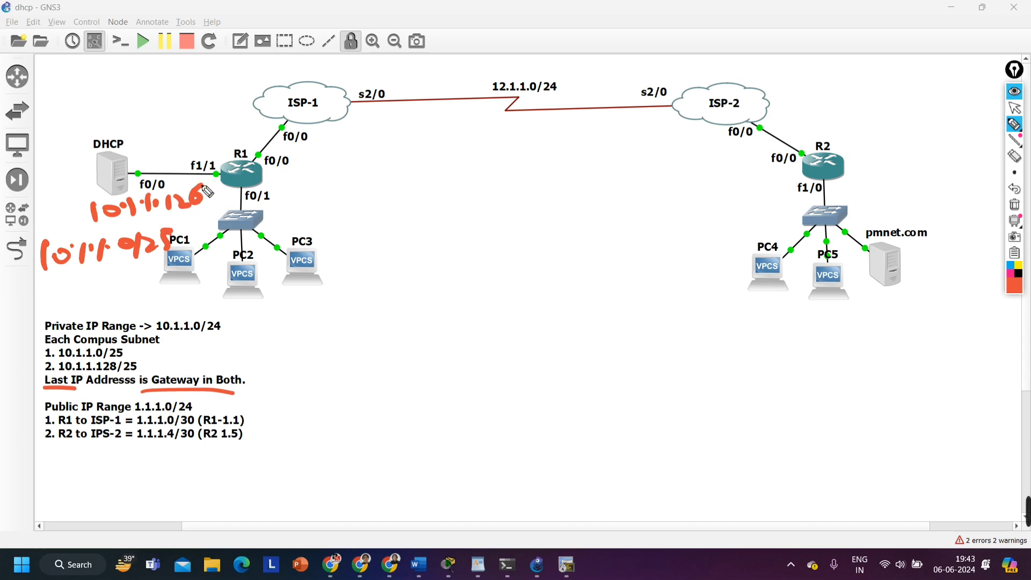
# Circle R1's f0/1 label with a stroke linking it to 10.1.1.126, and undo the circle drawn around the address notes
pyautogui.moveTo(271, 189)
pyautogui.mouseDown()
pyautogui.moveTo(252, 185)
pyautogui.moveTo(252, 210)
pyautogui.moveTo(269, 185)
pyautogui.moveTo(188, 216)
pyautogui.moveTo(199, 214)
pyautogui.mouseUp()
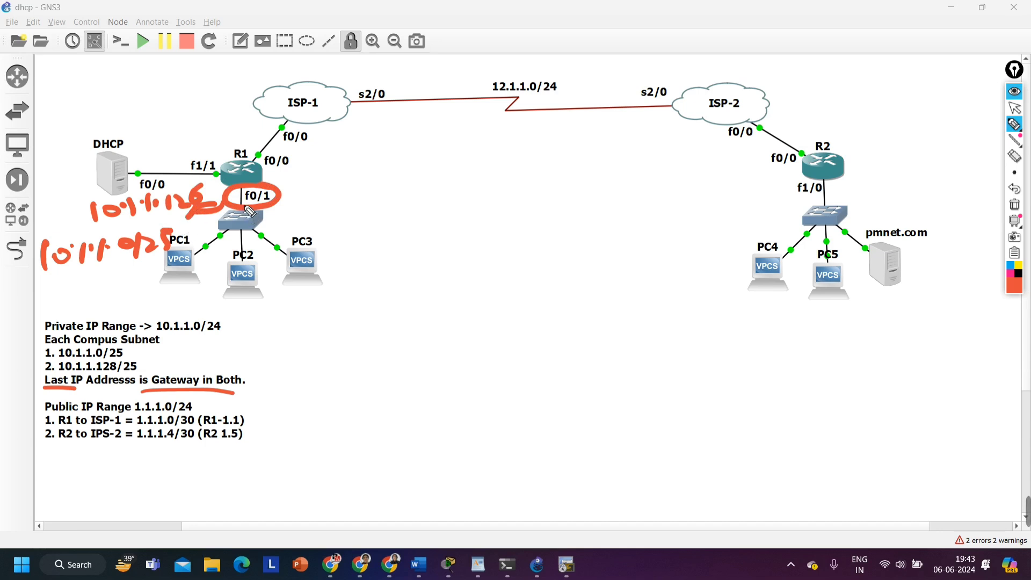
pyautogui.moveTo(165, 307)
pyautogui.mouseDown()
pyautogui.moveTo(18, 371)
pyautogui.moveTo(186, 320)
pyautogui.moveTo(127, 314)
pyautogui.mouseUp()
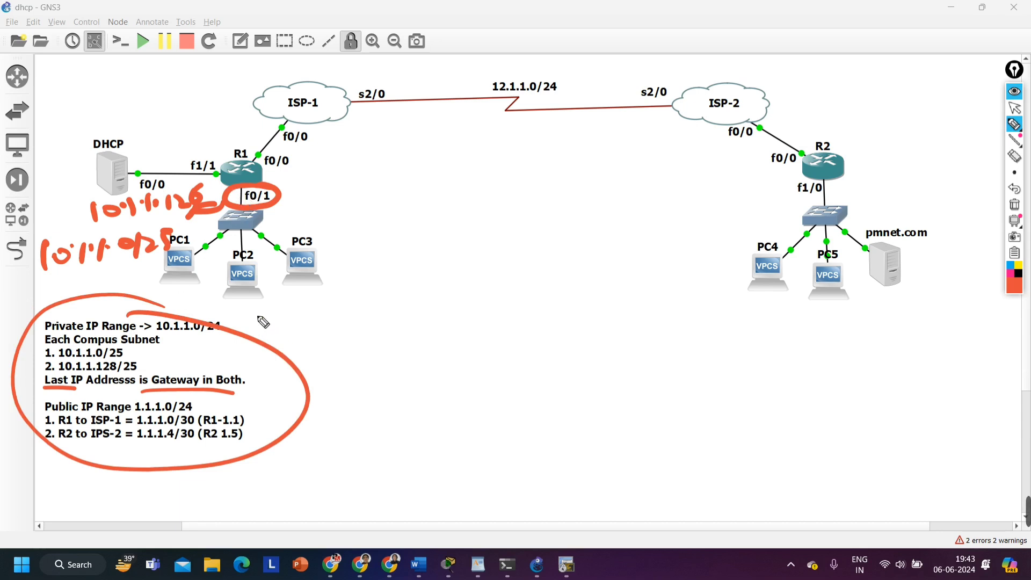
pyautogui.hotkey('ctrl', 'z')
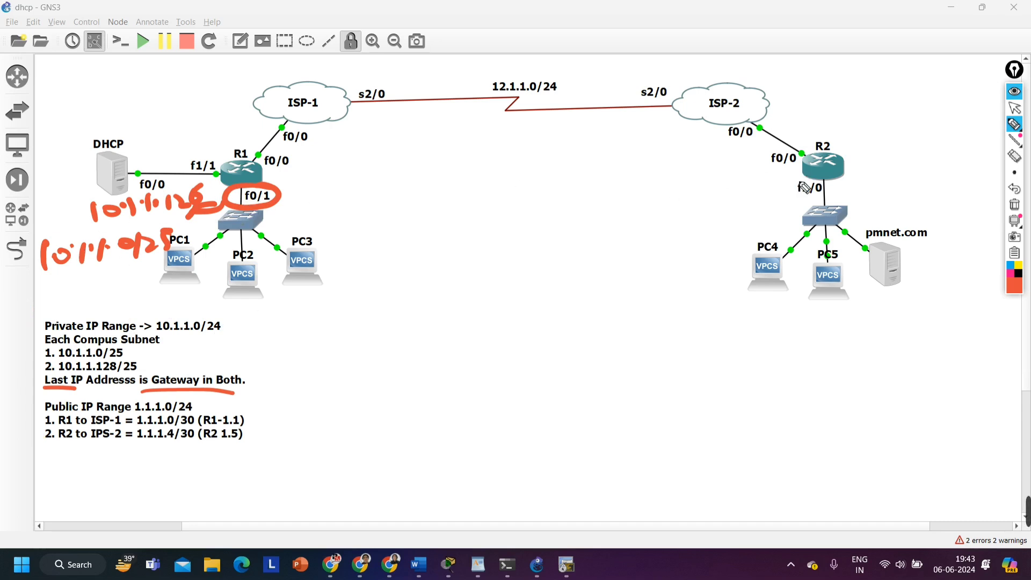
# Handwrite the second campus network address 10.1.1.128 above PC4, beside R2's switch
pyautogui.moveTo(651, 214)
pyautogui.mouseDown()
pyautogui.moveTo(649, 232)
pyautogui.moveTo(669, 218)
pyautogui.moveTo(688, 233)
pyautogui.moveTo(731, 232)
pyautogui.mouseUp()
pyautogui.click(681, 222)
pyautogui.click(697, 220)
pyautogui.click(722, 227)
pyautogui.moveTo(742, 217); pyautogui.dragTo(772, 230)
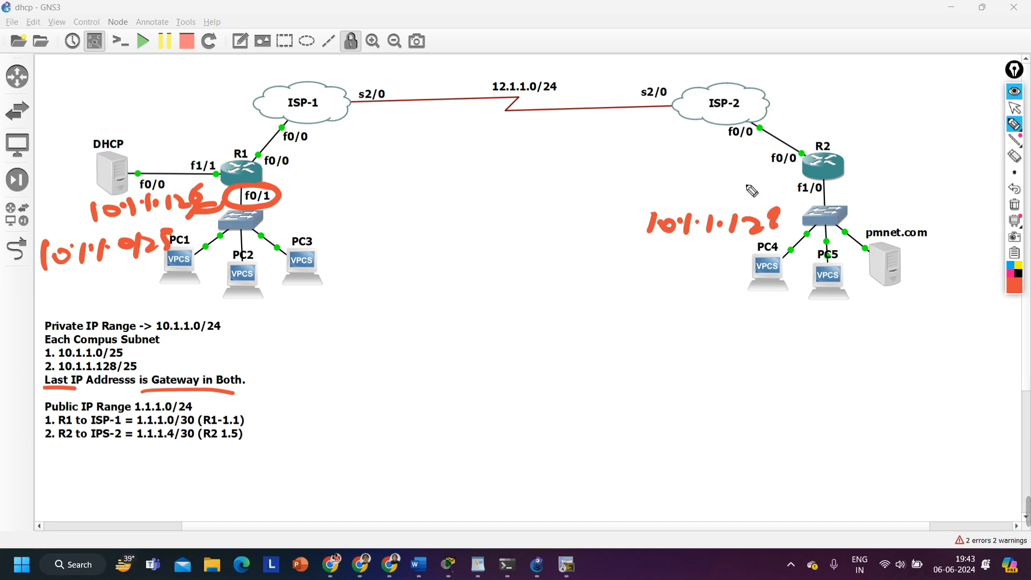
# Handwrite the gateway address 10.1.1.254 beside R2 and point an arrow from it to interface f1/0
pyautogui.moveTo(648, 166); pyautogui.dragTo(647, 183)
pyautogui.moveTo(663, 174)
pyautogui.mouseDown()
pyautogui.moveTo(677, 185)
pyautogui.moveTo(716, 173)
pyautogui.moveTo(746, 183)
pyautogui.mouseUp()
pyautogui.click(671, 178)
pyautogui.click(691, 179)
pyautogui.click(710, 179)
pyautogui.moveTo(761, 170); pyautogui.dragTo(793, 192)
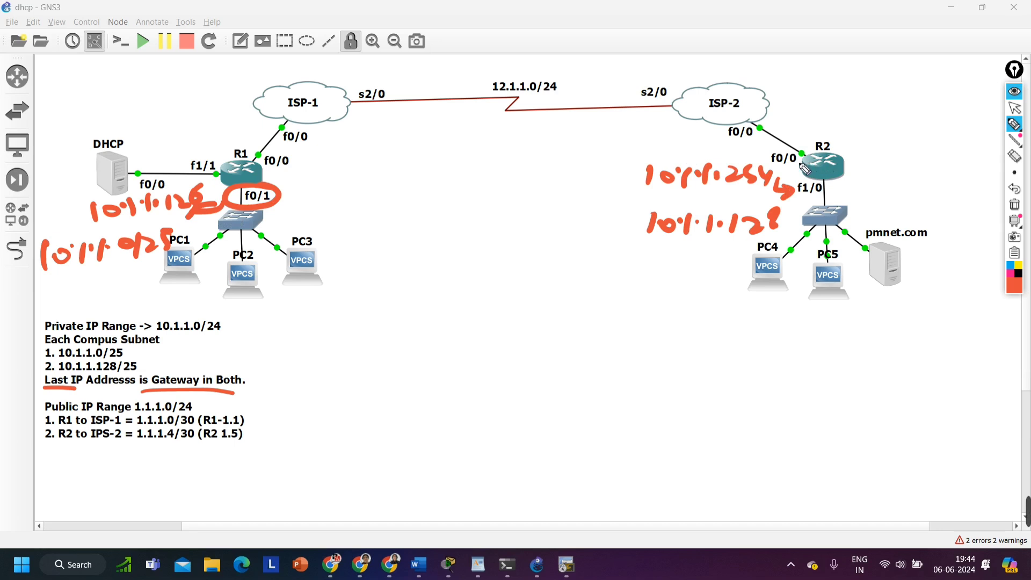
# Trace the path from PC4 through R2, ISP-2 and ISP-1 toward the DHCP server, replacing the first stroke, and circle PC4
pyautogui.moveTo(810, 168)
pyautogui.mouseDown()
pyautogui.moveTo(533, 128)
pyautogui.moveTo(177, 164)
pyautogui.mouseUp()
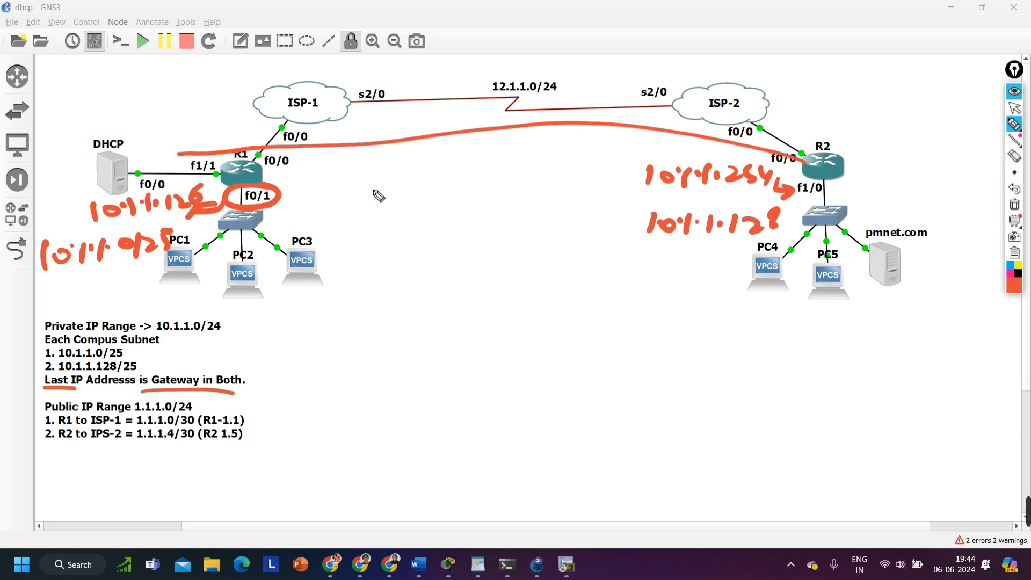
pyautogui.hotkey('ctrl', 'z')
pyautogui.moveTo(758, 271)
pyautogui.mouseDown()
pyautogui.moveTo(796, 191)
pyautogui.moveTo(461, 97)
pyautogui.moveTo(158, 157)
pyautogui.mouseUp()
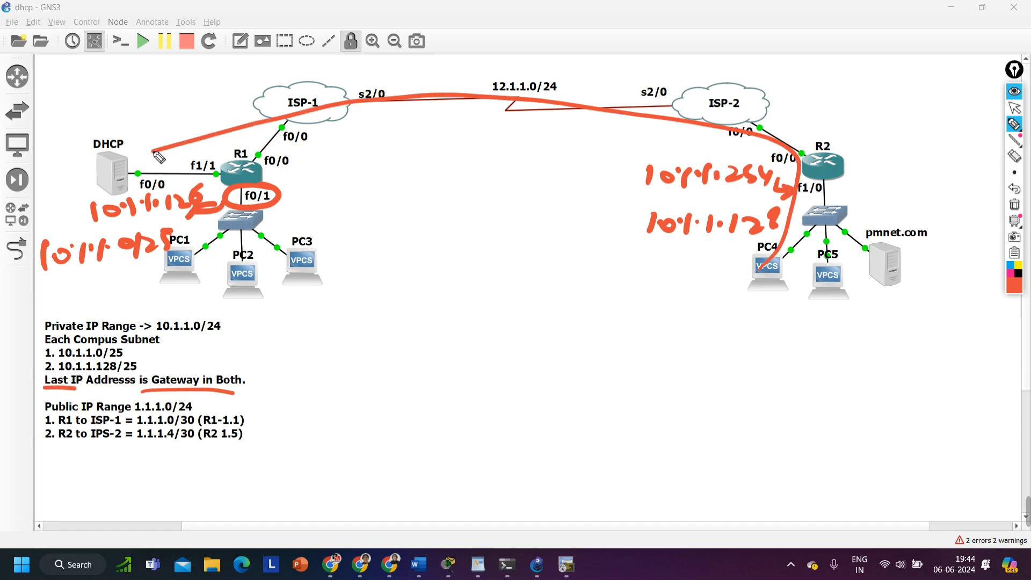
pyautogui.moveTo(792, 248); pyautogui.dragTo(781, 246)
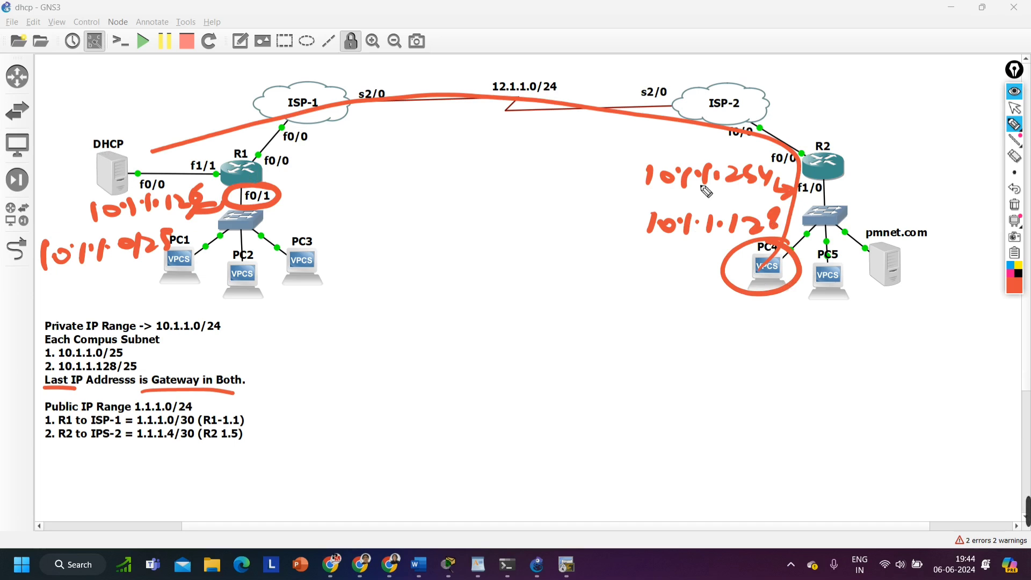
# Clear all handwritten annotations and unlock the diagram items for editing
pyautogui.click(1014, 205)
pyautogui.click(1018, 109)
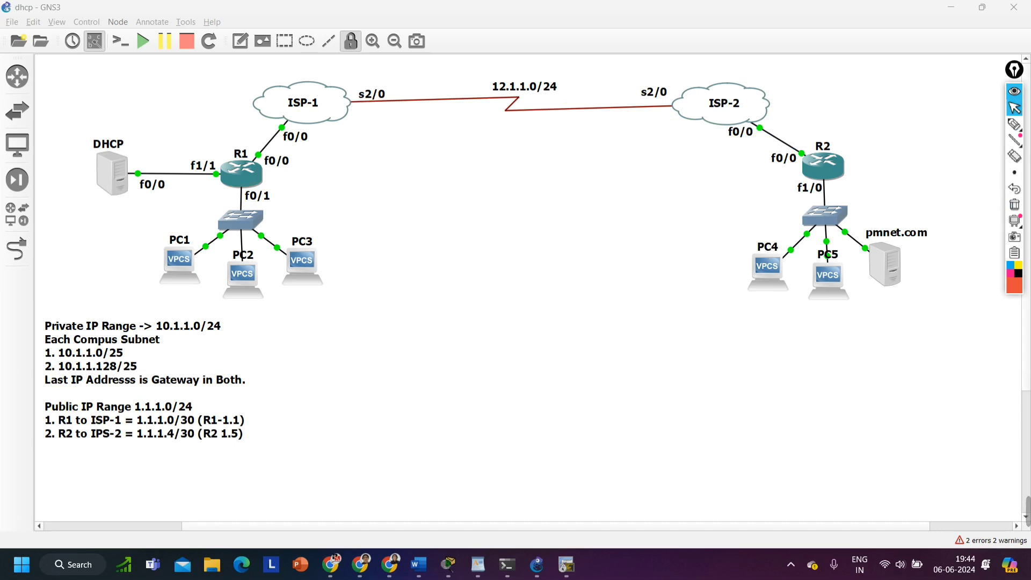
pyautogui.click(350, 42)
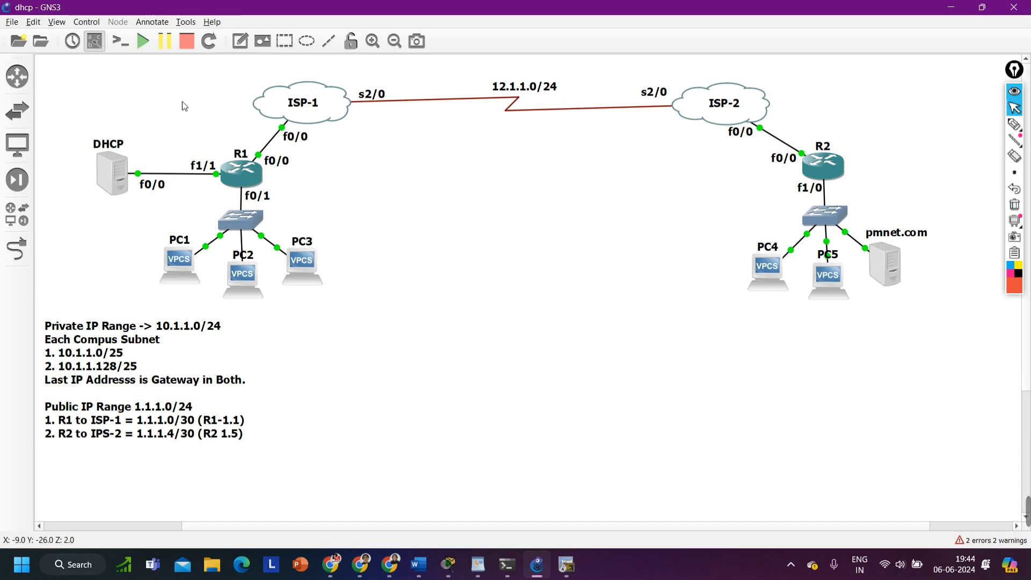
# Add the text note 192.168.10.0/24 to the diagram and place it directly above the DHCP server's label
pyautogui.click(240, 42)
pyautogui.click(138, 140)
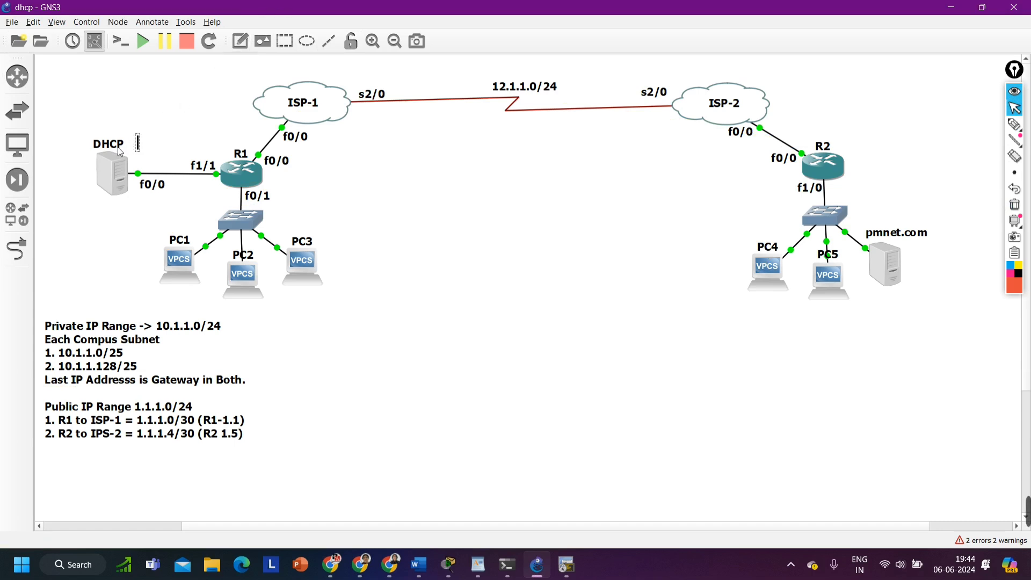
pyautogui.write('192.168.10')
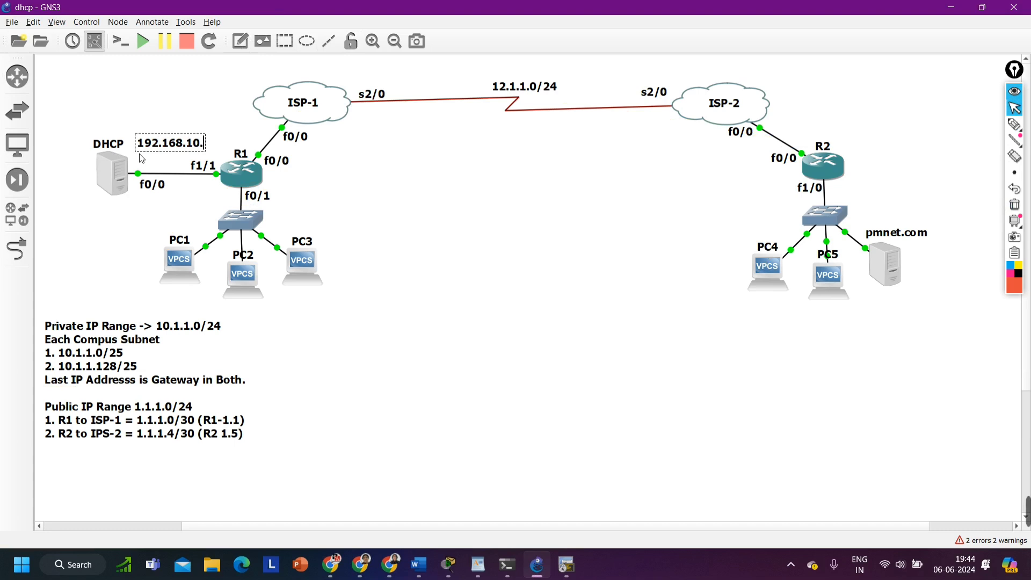
pyautogui.write('.0/24')
pyautogui.click(189, 120)
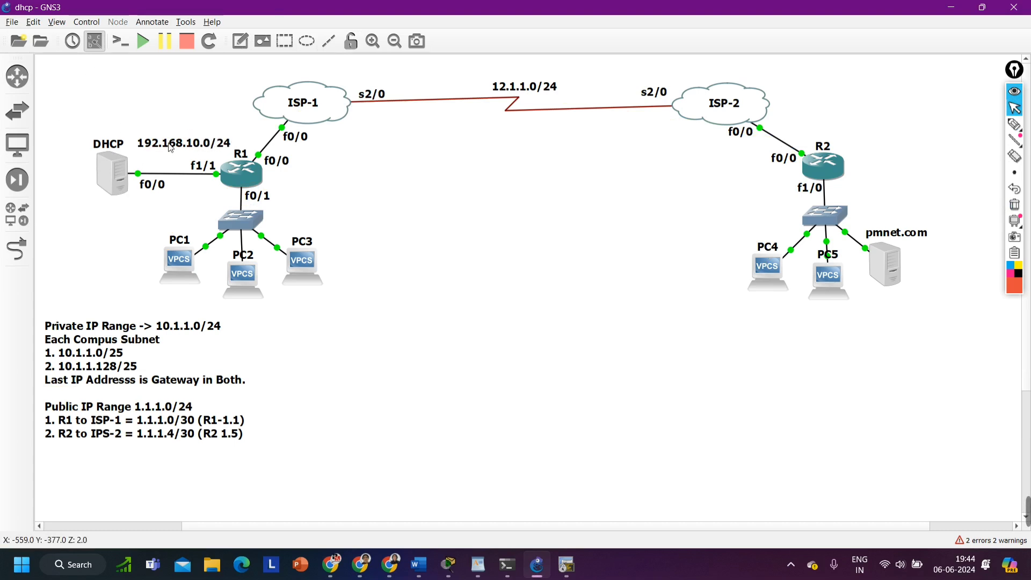
pyautogui.moveTo(171, 148); pyautogui.dragTo(92, 132)
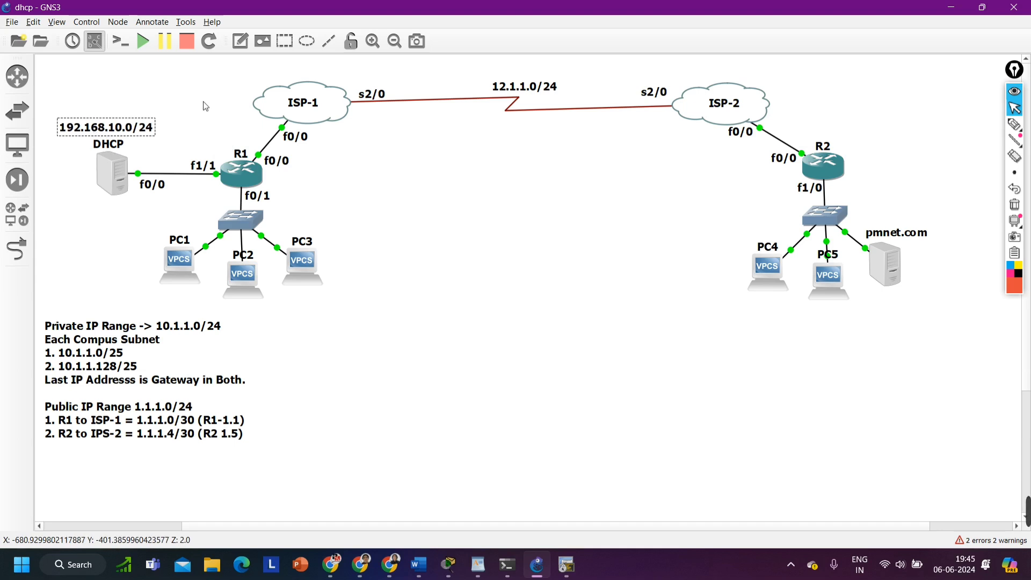
pyautogui.moveTo(208, 100); pyautogui.dragTo(73, 209)
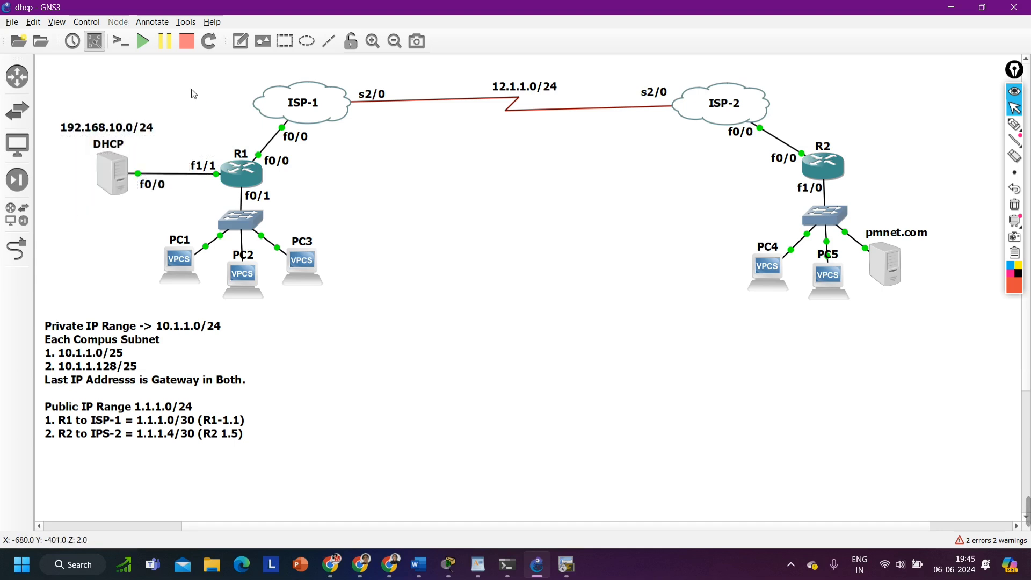
# Lock the diagram items and open console sessions for ISP-1 and ISP-2
pyautogui.click(560, 574)
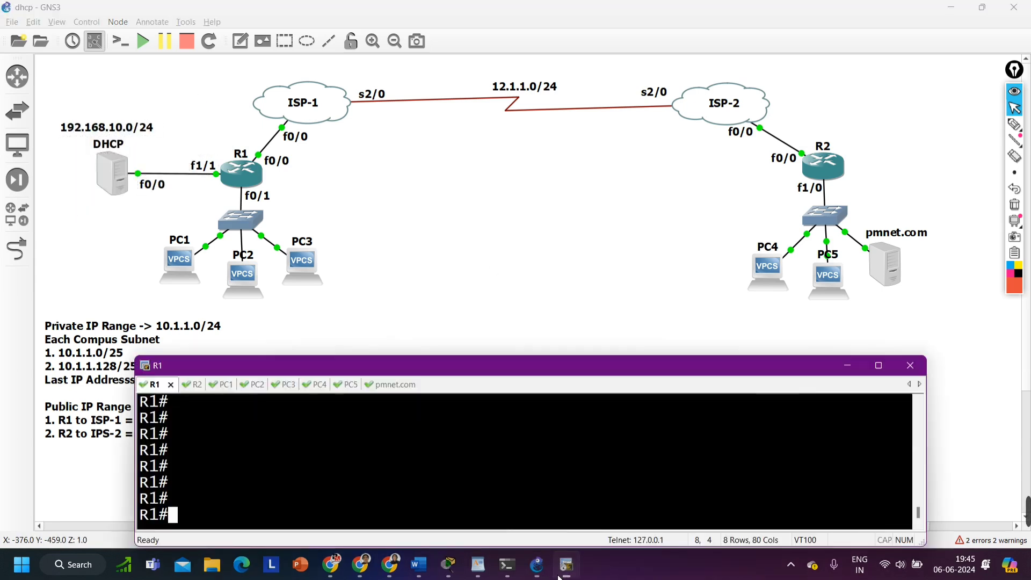
pyautogui.click(488, 180)
pyautogui.moveTo(339, 117); pyautogui.dragTo(339, 119)
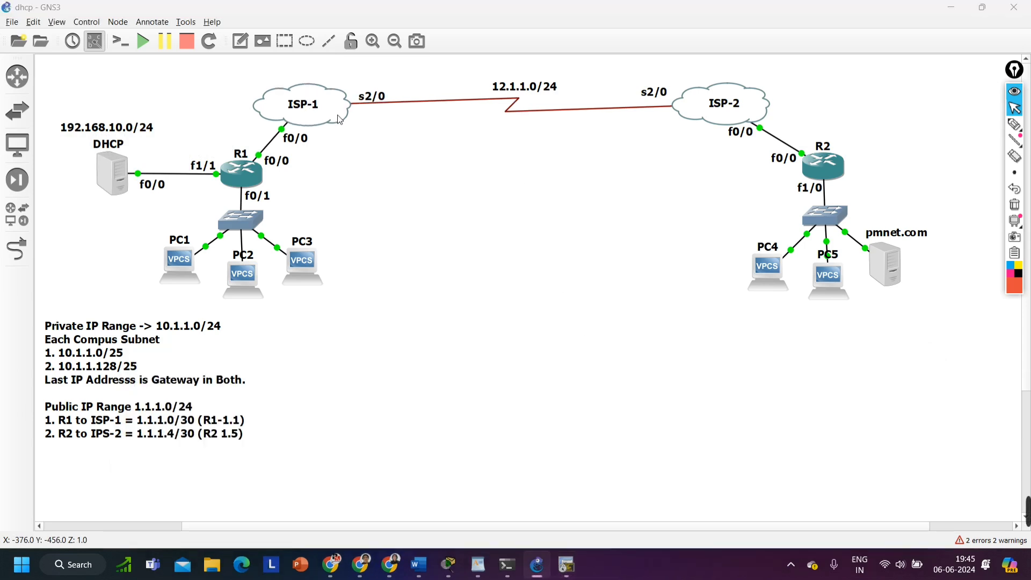
pyautogui.doubleClick(340, 119)
pyautogui.click(352, 41)
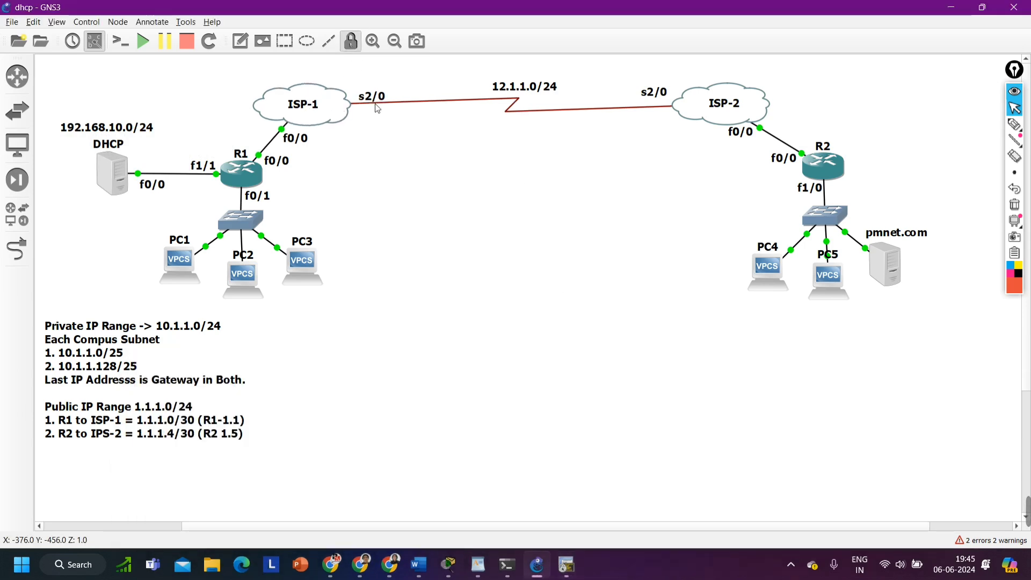
pyautogui.doubleClick(699, 109)
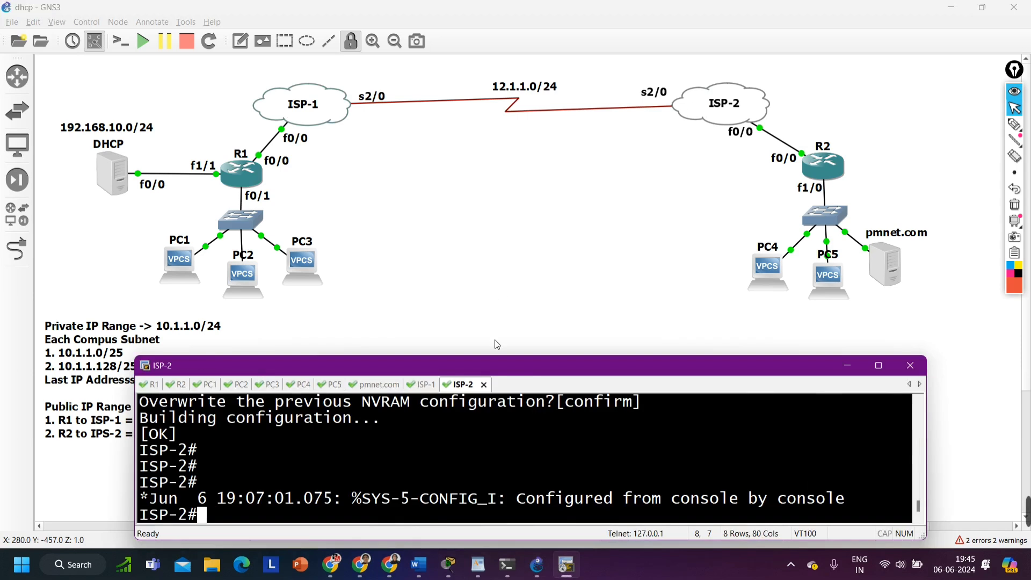
# In ISP-1's console, list the addressed interfaces with show ip int br | ex un
pyautogui.click(427, 385)
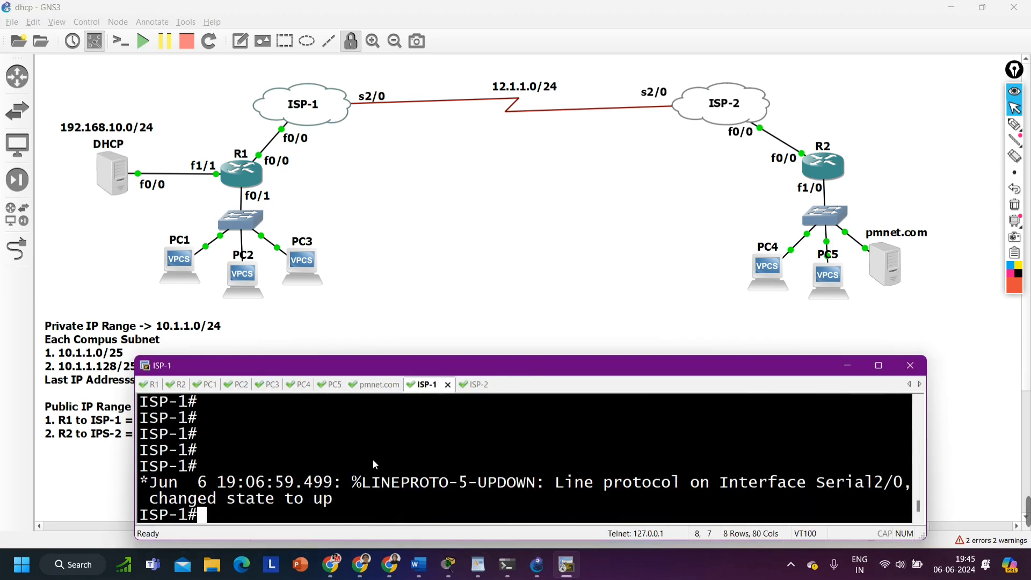
pyautogui.press('Return')
pyautogui.press('Return')
pyautogui.write('sh')
pyautogui.press('Tab')
pyautogui.write('i')
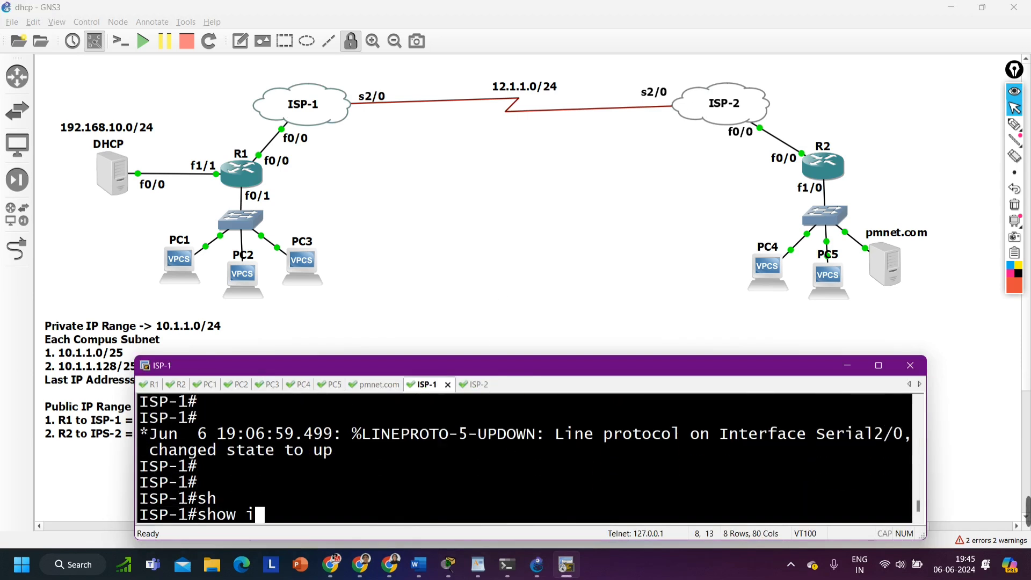
pyautogui.write('p int br | ex un')
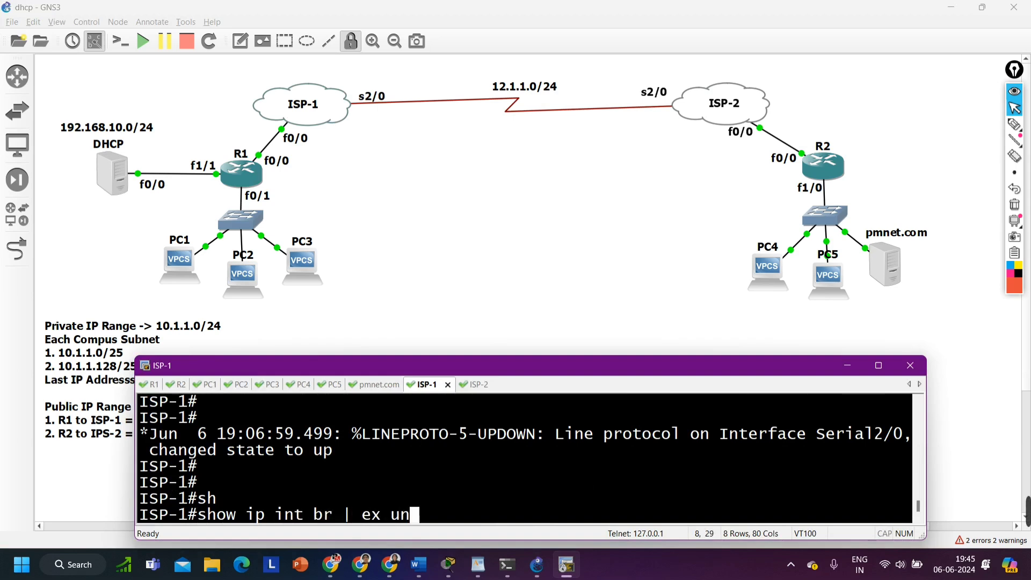
pyautogui.press('Return')
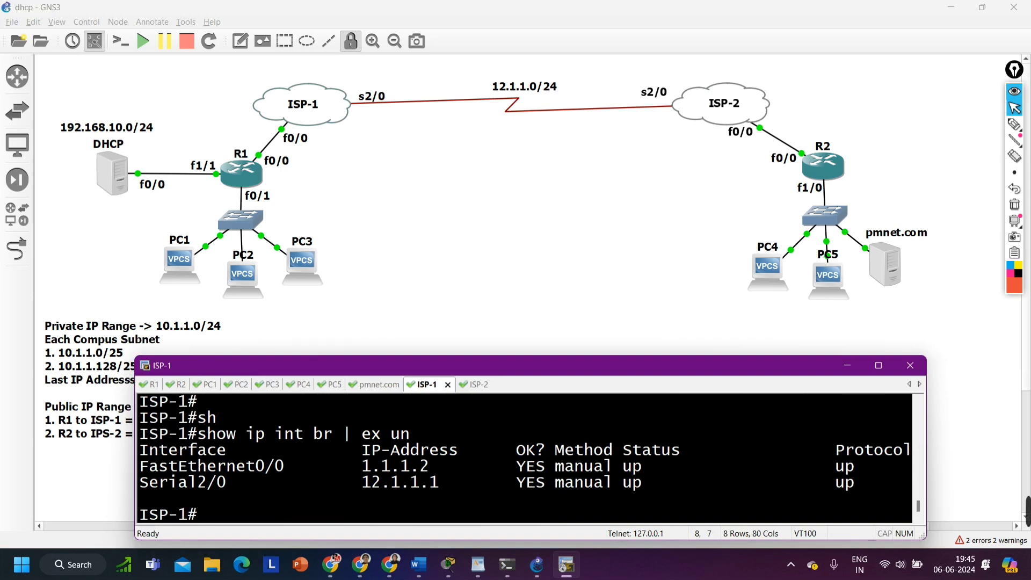
# Display ISP-1's configuration with show running-config and maximize the console window
pyautogui.write('sh')
pyautogui.press('Tab')
pyautogui.write('run')
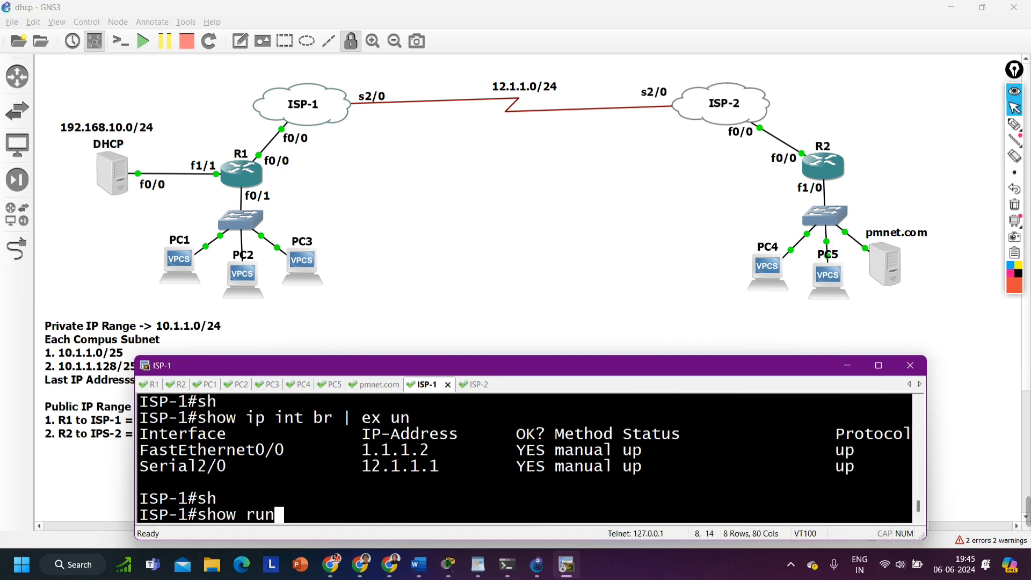
pyautogui.press('Tab')
pyautogui.press('Return')
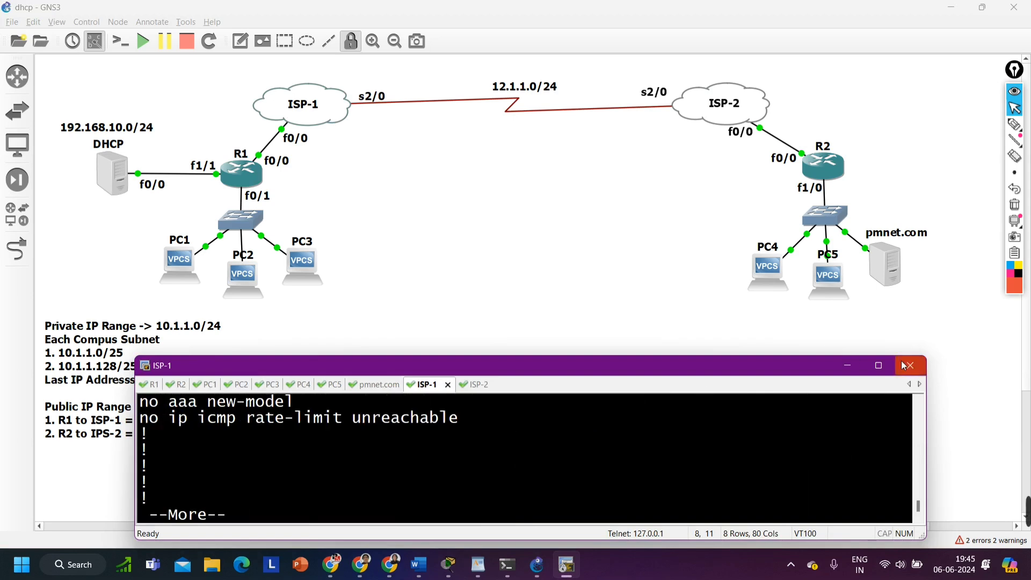
pyautogui.click(878, 365)
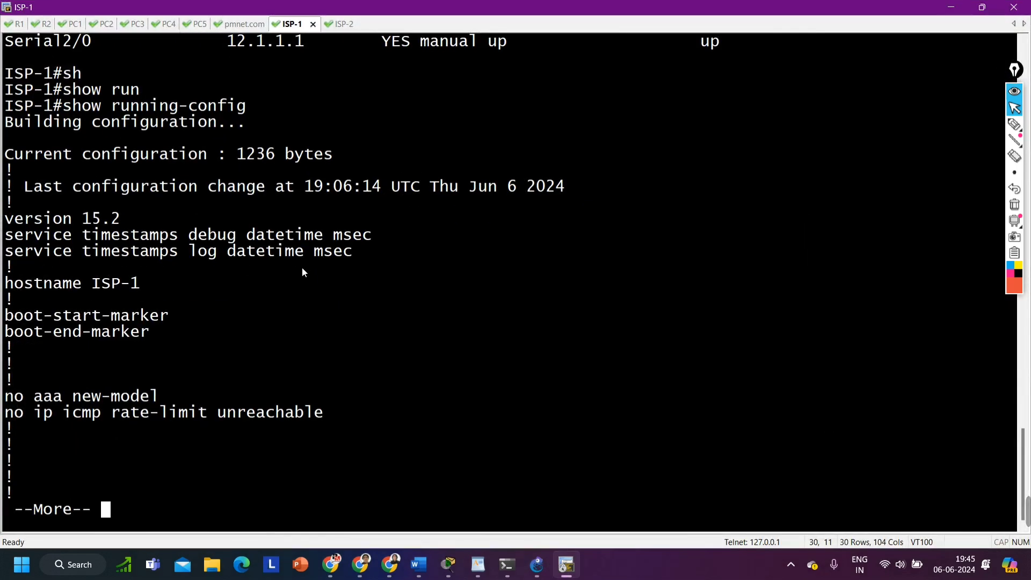
# Page through ISP-1's running configuration to the interface sections and highlight the FastEthernet0/0 and Serial2/0 address settings
pyautogui.press('Return')
pyautogui.press('Return')
pyautogui.press('Return')
pyautogui.press('Return')
pyautogui.press('Return')
pyautogui.press('Return')
pyautogui.press('Return')
pyautogui.press('Return')
pyautogui.press('Return')
pyautogui.press('Return')
pyautogui.press('Return')
pyautogui.press('Return')
pyautogui.press('Return')
pyautogui.press('Return')
pyautogui.press('Return')
pyautogui.press('Return')
pyautogui.press('Return')
pyautogui.press('Return')
pyautogui.press('Return')
pyautogui.press('Return')
pyautogui.press('Return')
pyautogui.press('Return')
pyautogui.press('Return')
pyautogui.press('Return')
pyautogui.press('Return')
pyautogui.press('Return')
pyautogui.press('Return')
pyautogui.press('Return')
pyautogui.press('Return')
pyautogui.press('Return')
pyautogui.press('Return')
pyautogui.press('Return')
pyautogui.press('Return')
pyautogui.press('Return')
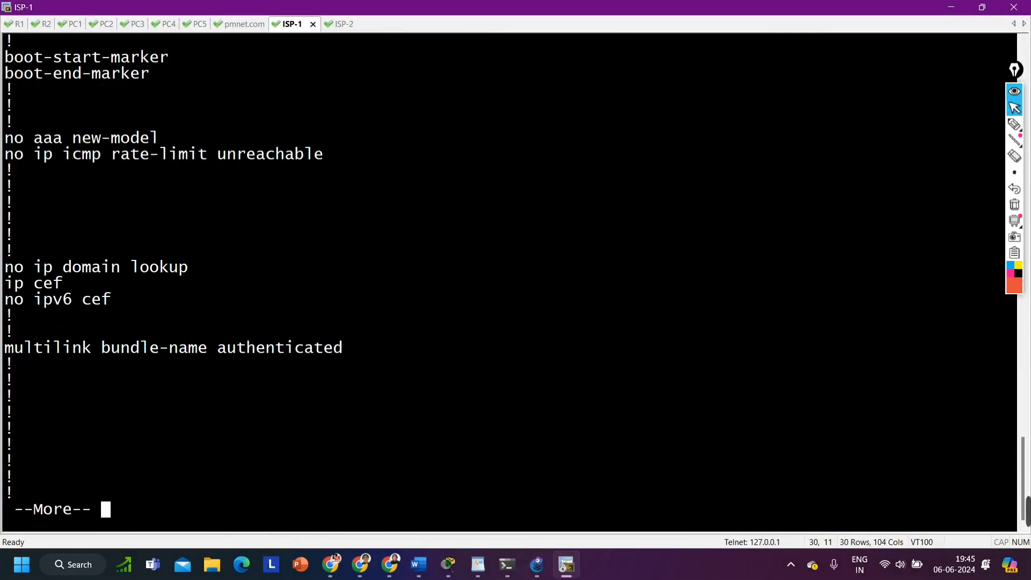
pyautogui.press('Return')
pyautogui.press('Return')
pyautogui.press('Return')
pyautogui.press('Return')
pyautogui.press('Return')
pyautogui.press('Return')
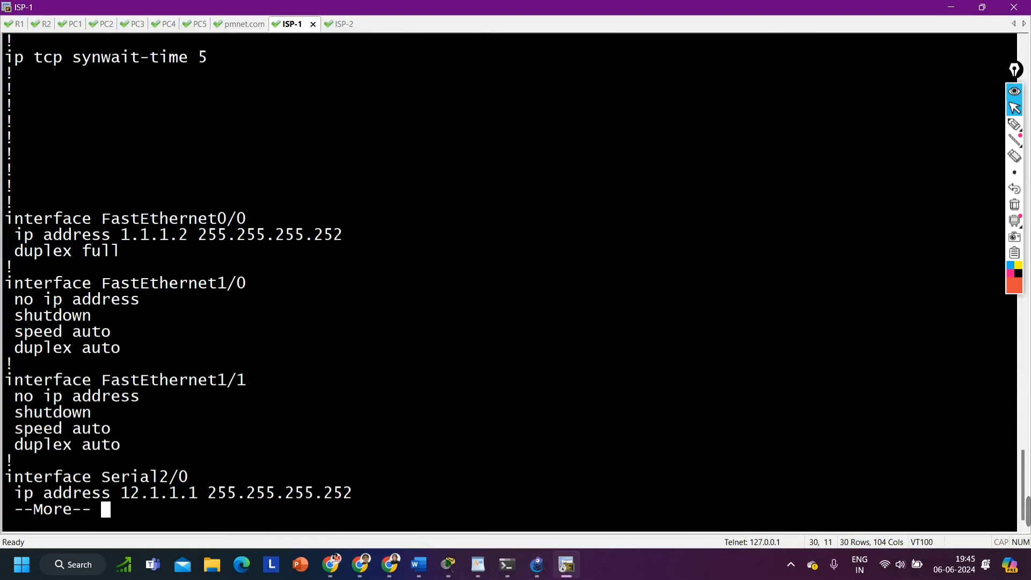
pyautogui.moveTo(15, 221); pyautogui.dragTo(257, 250)
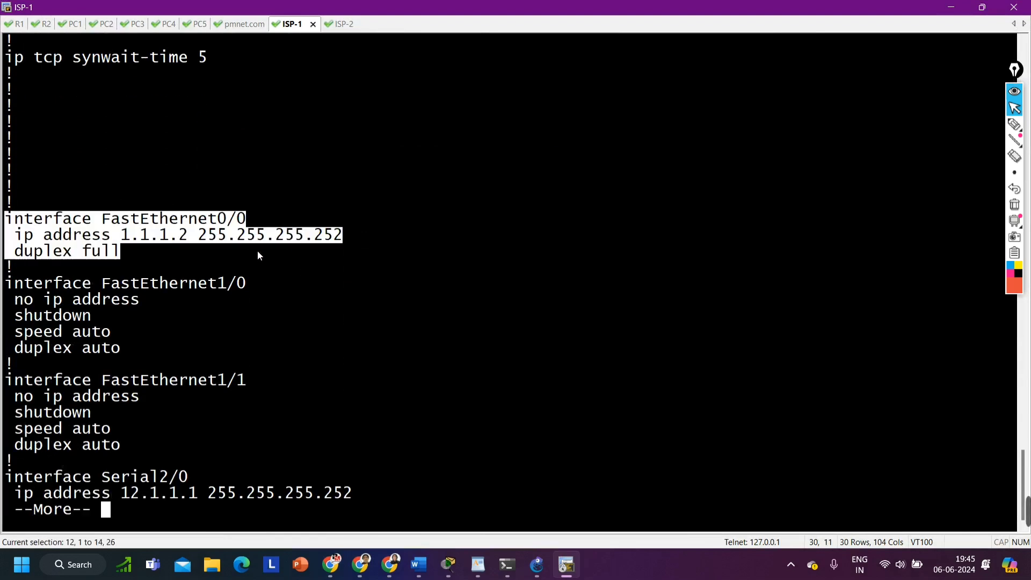
pyautogui.moveTo(23, 474); pyautogui.dragTo(268, 504)
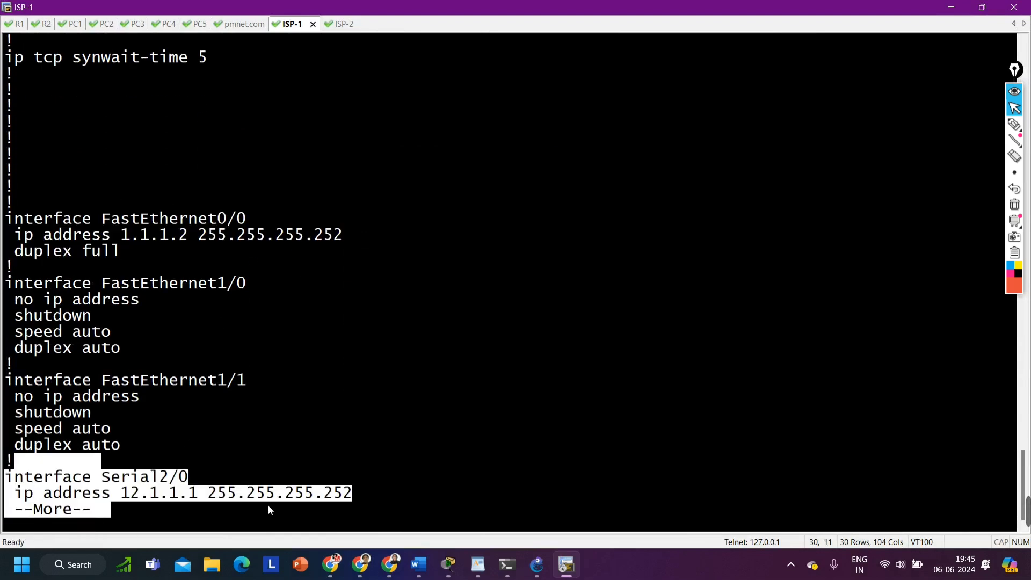
# Page through the rest of ISP-1's running configuration to its end and restore the console to its smaller window
pyautogui.press('Return')
pyautogui.press('Return')
pyautogui.press('Return')
pyautogui.press('Return')
pyautogui.press('Return')
pyautogui.press('Return')
pyautogui.press('Return')
pyautogui.press('Return')
pyautogui.press('Return')
pyautogui.press('Return')
pyautogui.press('Return')
pyautogui.press('Return')
pyautogui.press('Return')
pyautogui.press('Return')
pyautogui.press('Return')
pyautogui.press('Return')
pyautogui.press('Return')
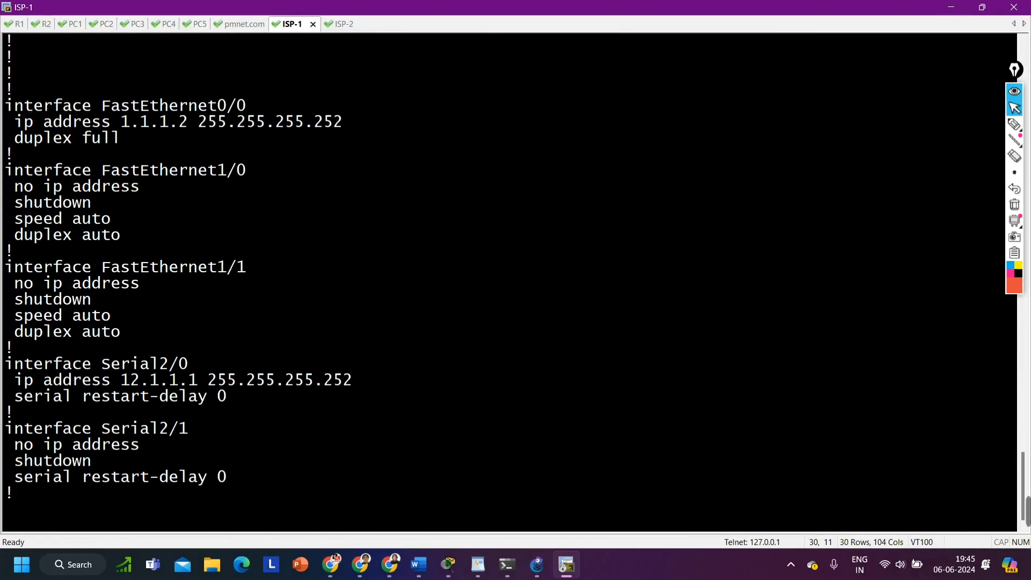
pyautogui.press('Return')
pyautogui.press('Return')
pyautogui.press('Return')
pyautogui.press('Return')
pyautogui.press('Return')
pyautogui.press('Return')
pyautogui.press('Return')
pyautogui.press('Return')
pyautogui.press('Return')
pyautogui.press('Return')
pyautogui.press('Return')
pyautogui.press('Return')
pyautogui.press('Return')
pyautogui.press('Return')
pyautogui.press('Return')
pyautogui.press('Return')
pyautogui.press('Return')
pyautogui.press('Return')
pyautogui.press('Return')
pyautogui.press('Return')
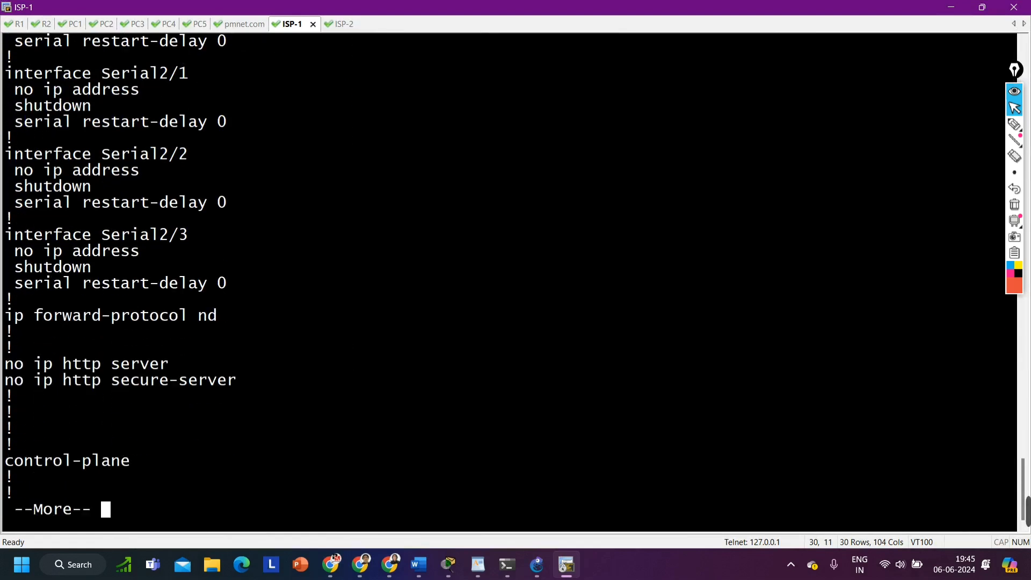
pyautogui.press('Return')
pyautogui.press('Return')
pyautogui.press('Return')
pyautogui.press('Return')
pyautogui.press('Return')
pyautogui.press('Return')
pyautogui.press('Return')
pyautogui.press('Return')
pyautogui.press('Return')
pyautogui.press('Return')
pyautogui.press('Return')
pyautogui.press('Return')
pyautogui.press('Return')
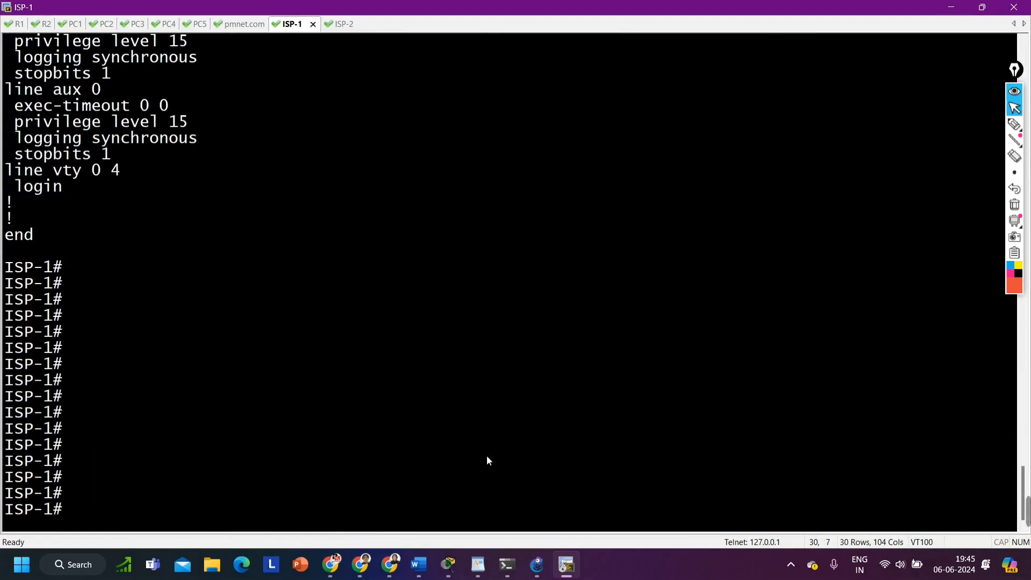
pyautogui.click(989, 8)
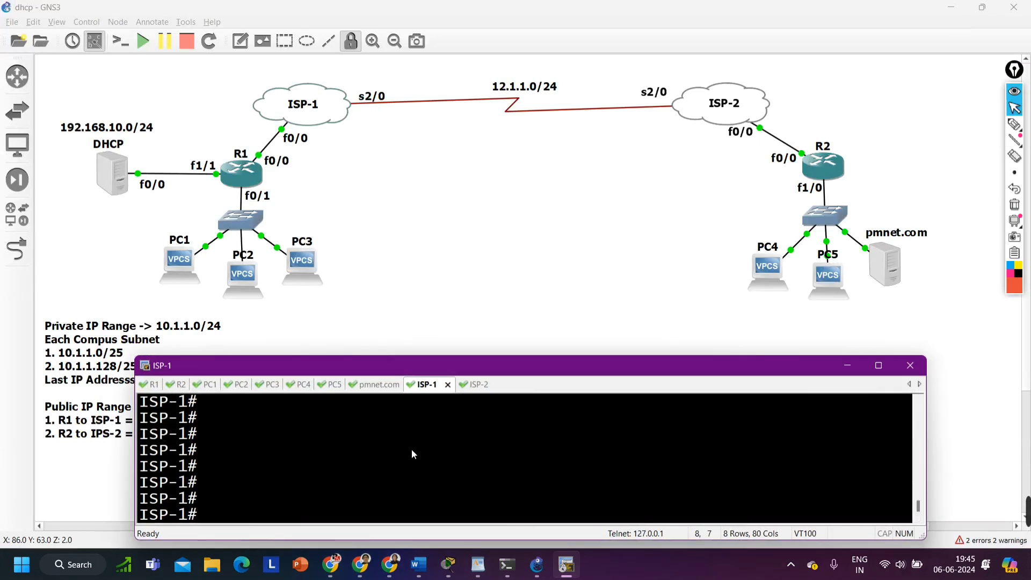
pyautogui.hotkey('ctrl', 'z')
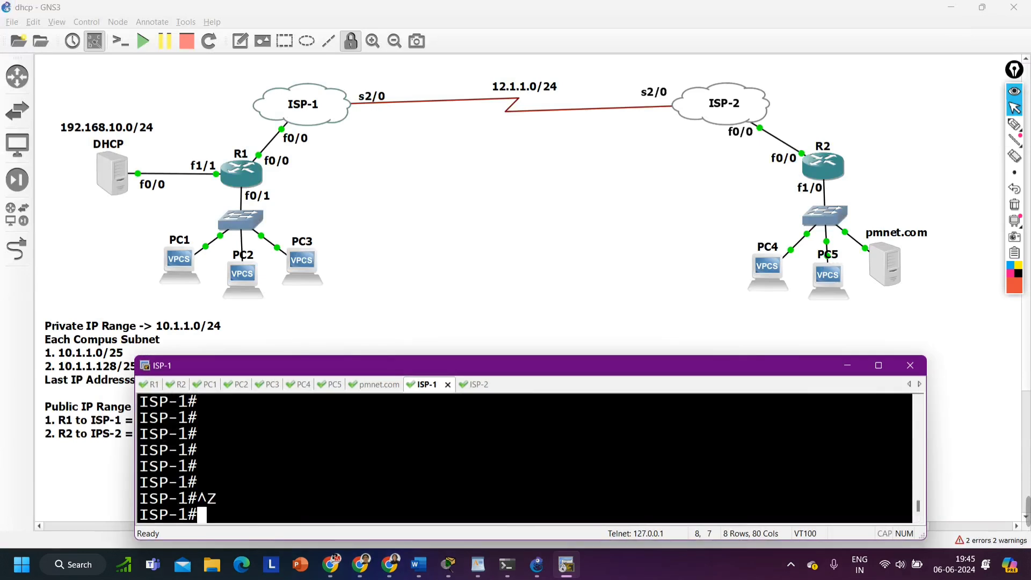
# In ISP-2's console, list the addressed interfaces with show ip int br | ex un and highlight the FastEthernet0/0 and Serial2/0 rows
pyautogui.hotkey('ctrl', 'Tab')
pyautogui.write('sh')
pyautogui.press('Tab')
pyautogui.write('ip')
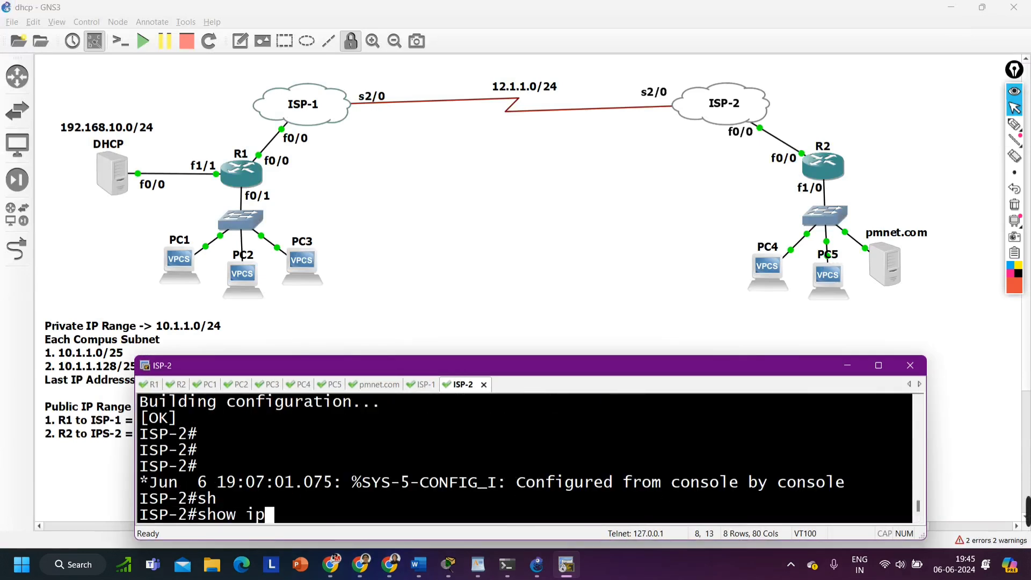
pyautogui.write(' int br |')
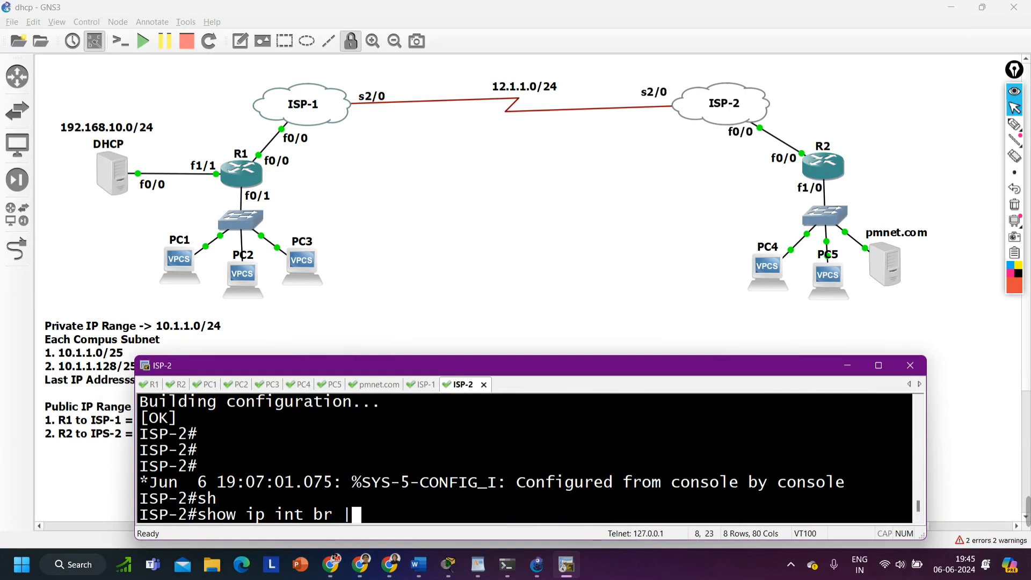
pyautogui.write(' ex un')
pyautogui.press('Return')
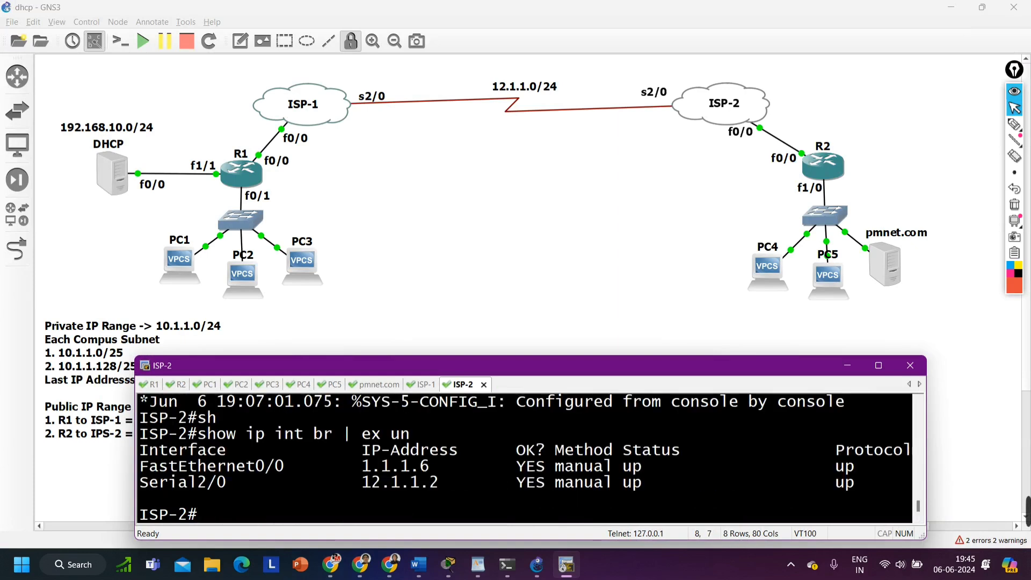
pyautogui.moveTo(227, 468); pyautogui.dragTo(900, 493)
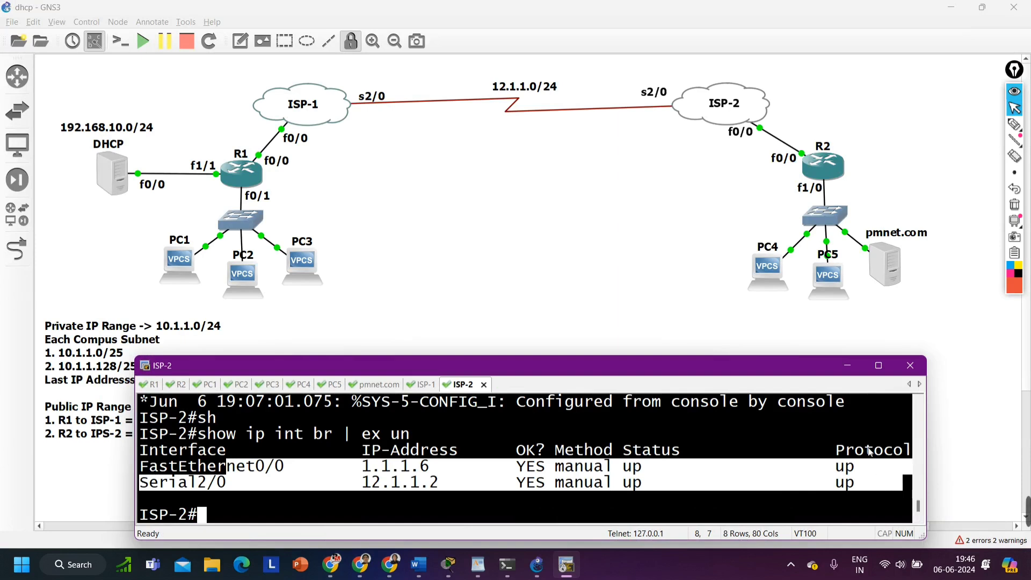
# Switch to R1's console and enter global configuration mode from the terminal
pyautogui.click(150, 385)
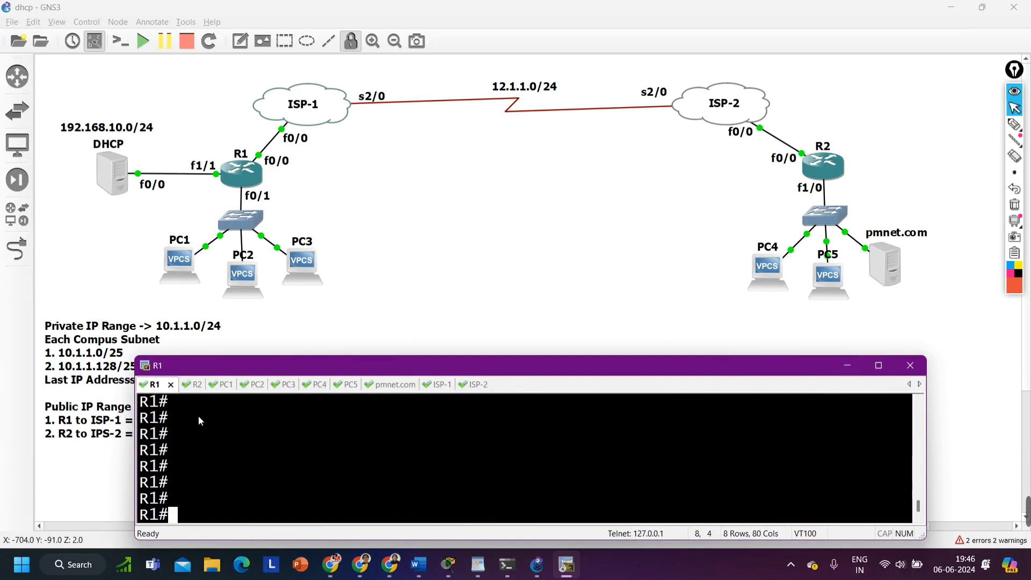
pyautogui.write('conf')
pyautogui.press('Tab')
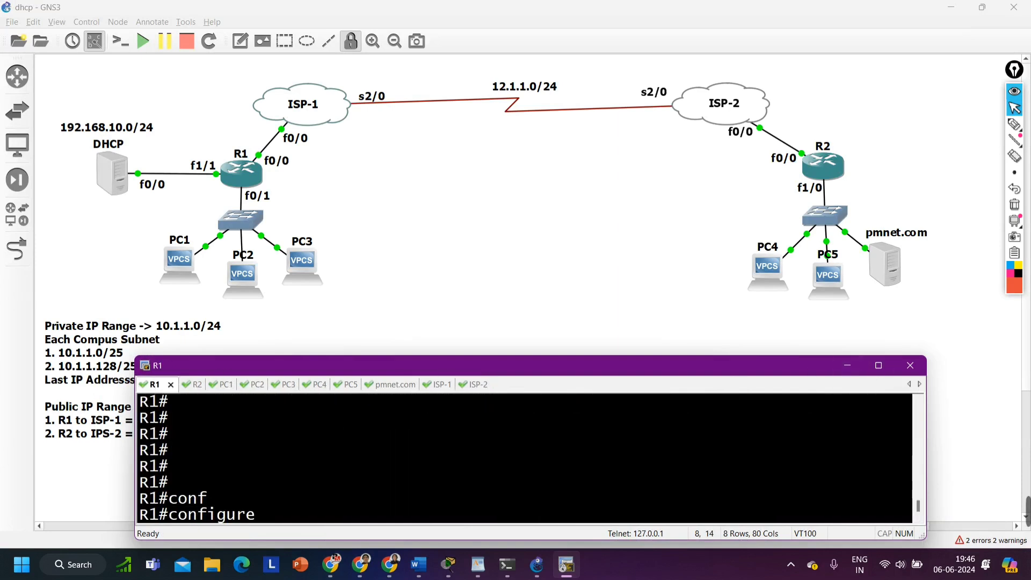
pyautogui.press('Return')
pyautogui.press('Return')
pyautogui.press('Return')
pyautogui.press('Return')
pyautogui.press('Return')
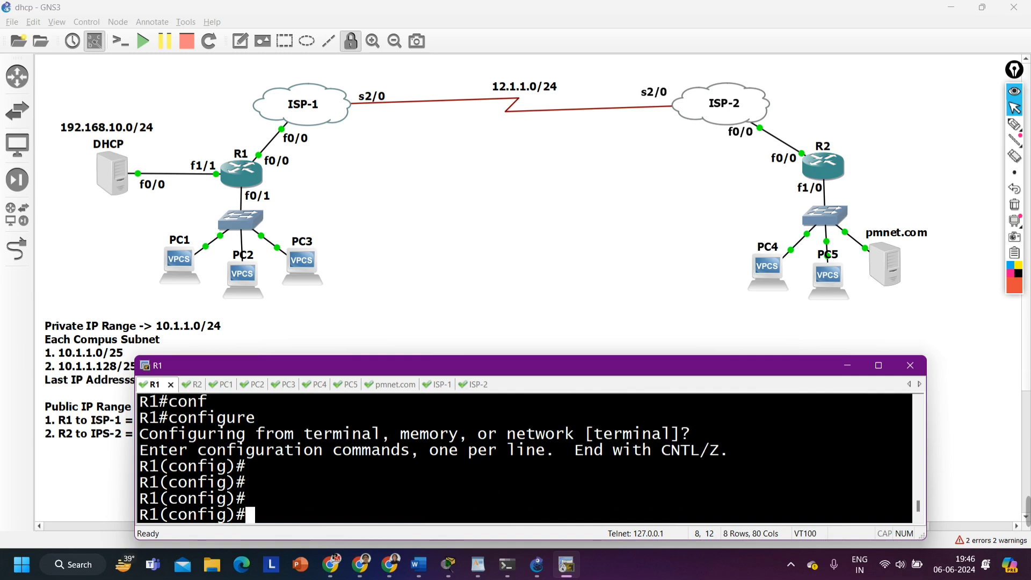
# Open interface f0/0 on R1 and enable it with no shutdown
pyautogui.write('int f0')
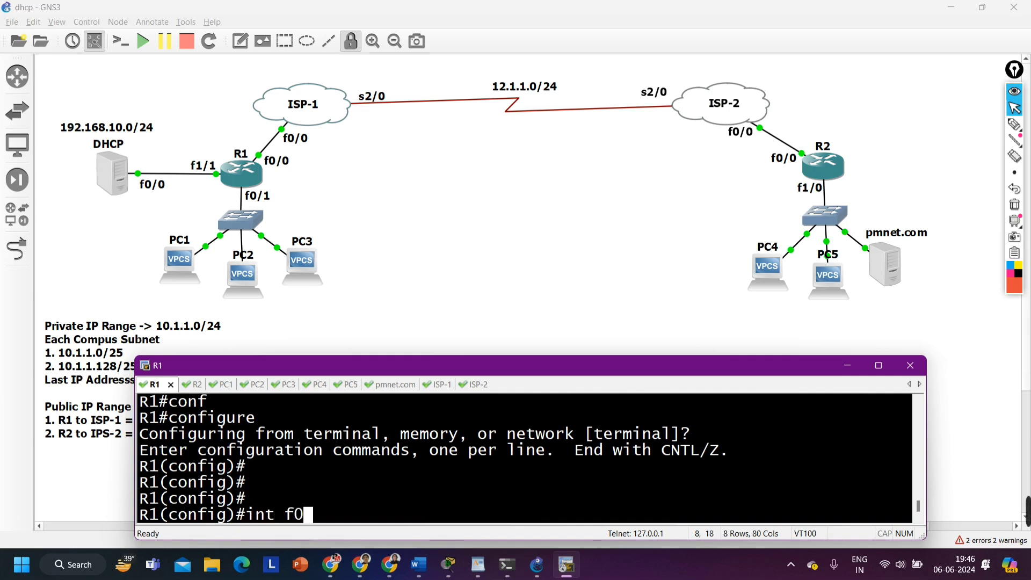
pyautogui.write('/0')
pyautogui.press('Return')
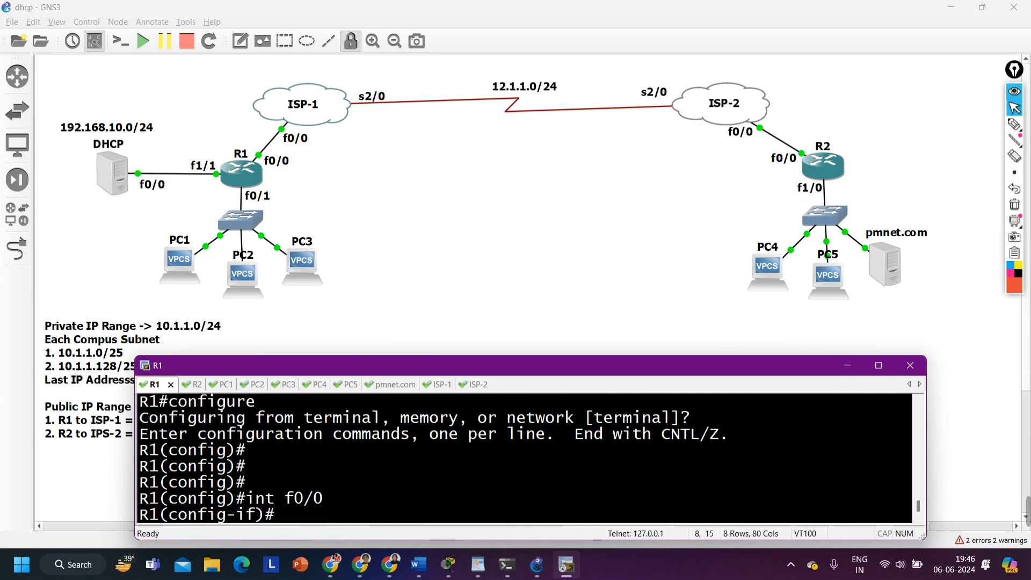
pyautogui.write('no sh')
pyautogui.press('Tab')
pyautogui.press('Return')
# Begin R1's f0/0 ip address command with the address 1.1.1.1
pyautogui.write('ip ad')
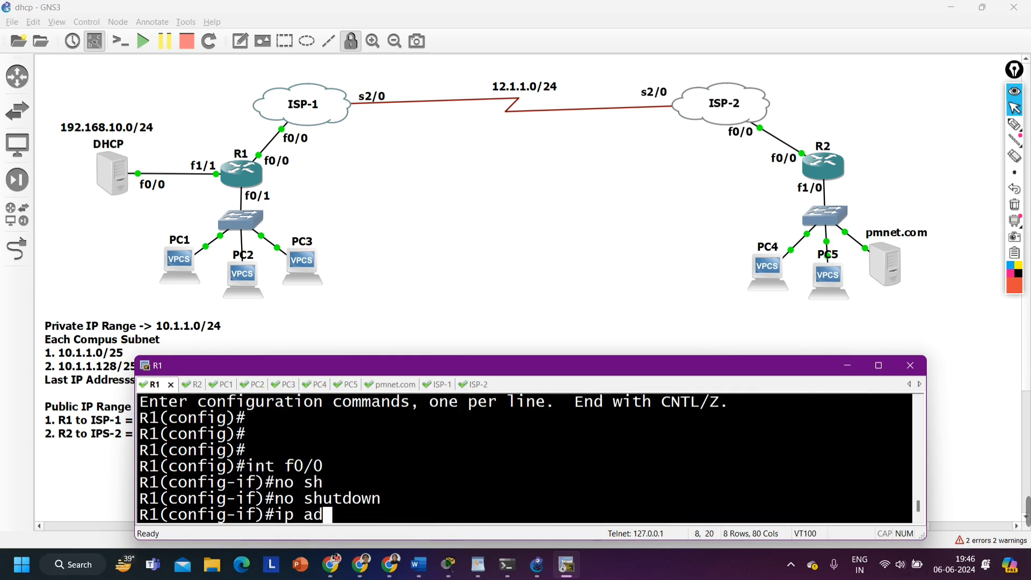
pyautogui.write('d')
pyautogui.press('Tab')
pyautogui.write('1.1.1.1')
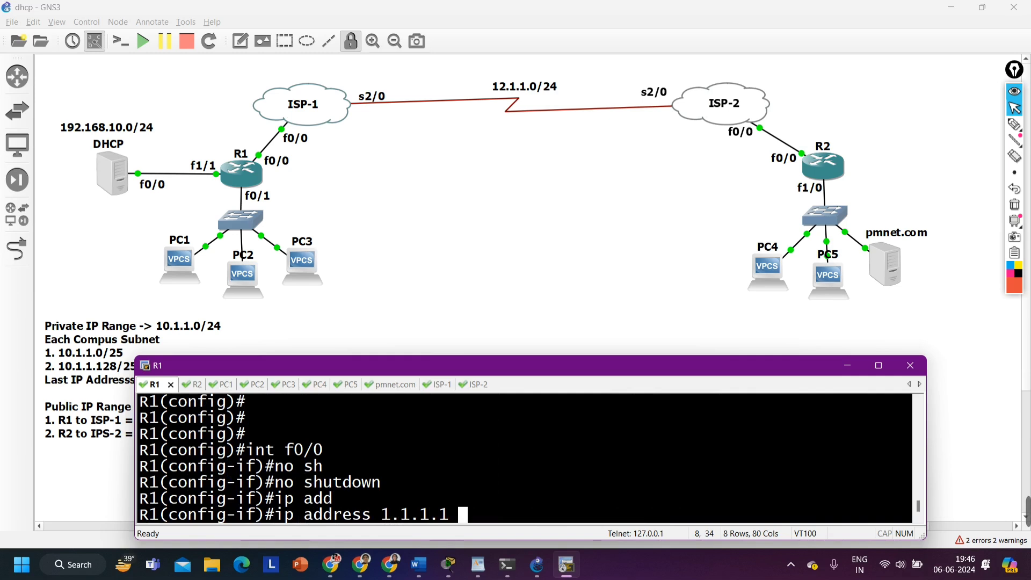
# Check R1's address for the ISP-1 link in the topology's addressing note and return to the R1 console
pyautogui.click(119, 430)
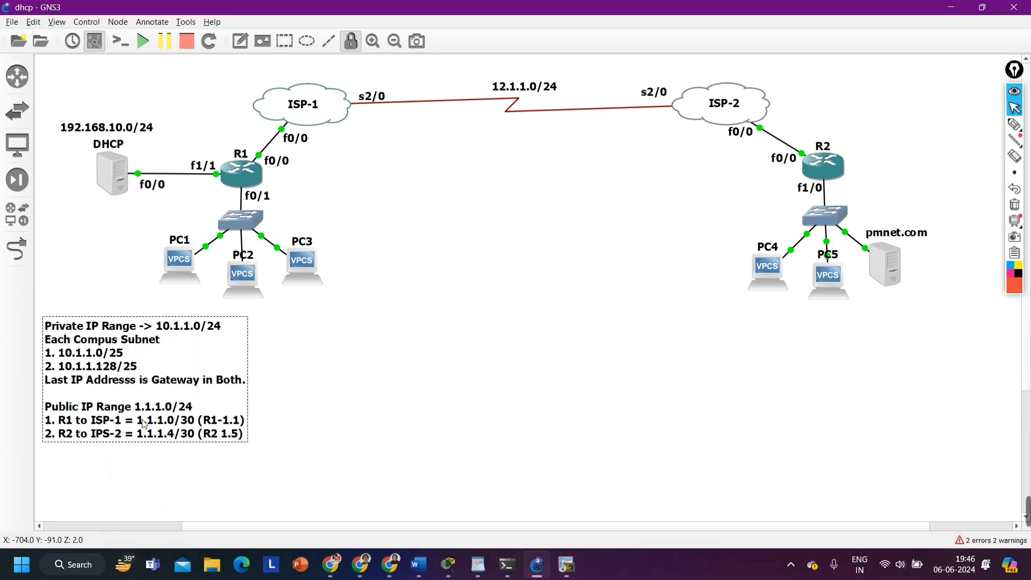
pyautogui.doubleClick(224, 423)
pyautogui.click(227, 423)
pyautogui.doubleClick(227, 423)
pyautogui.click(229, 422)
pyautogui.moveTo(231, 429); pyautogui.dragTo(247, 430)
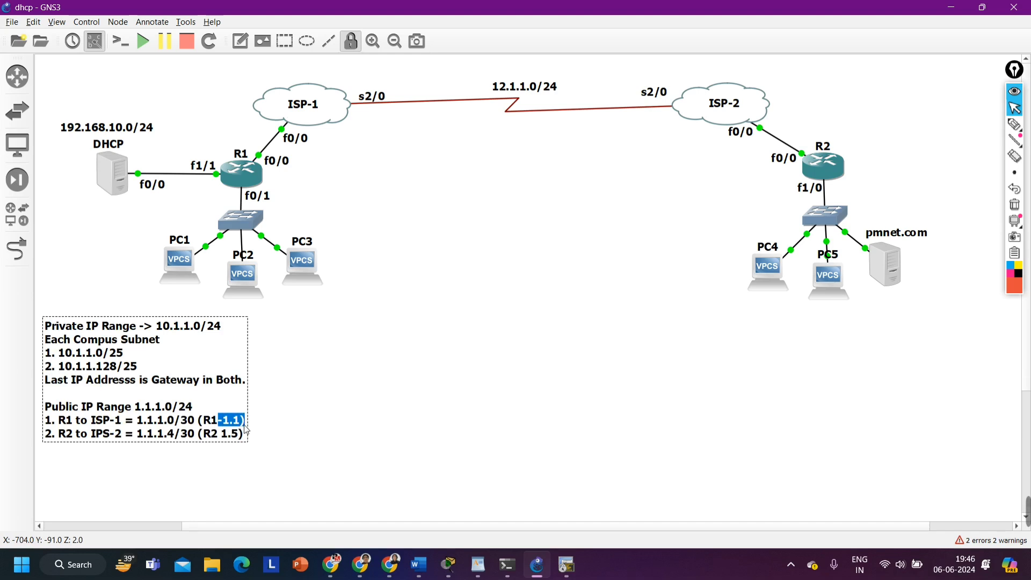
pyautogui.click(364, 203)
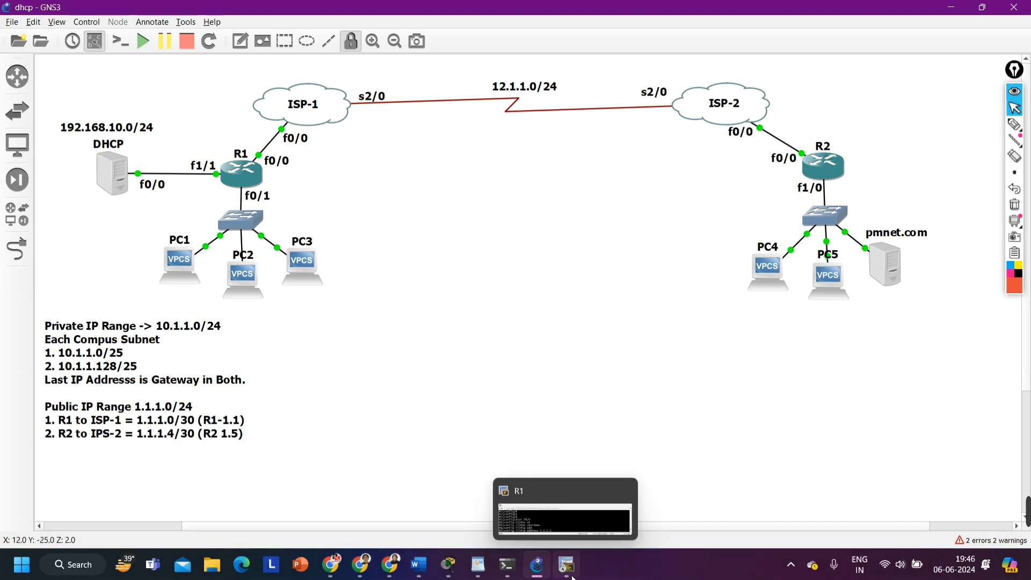
pyautogui.click(567, 564)
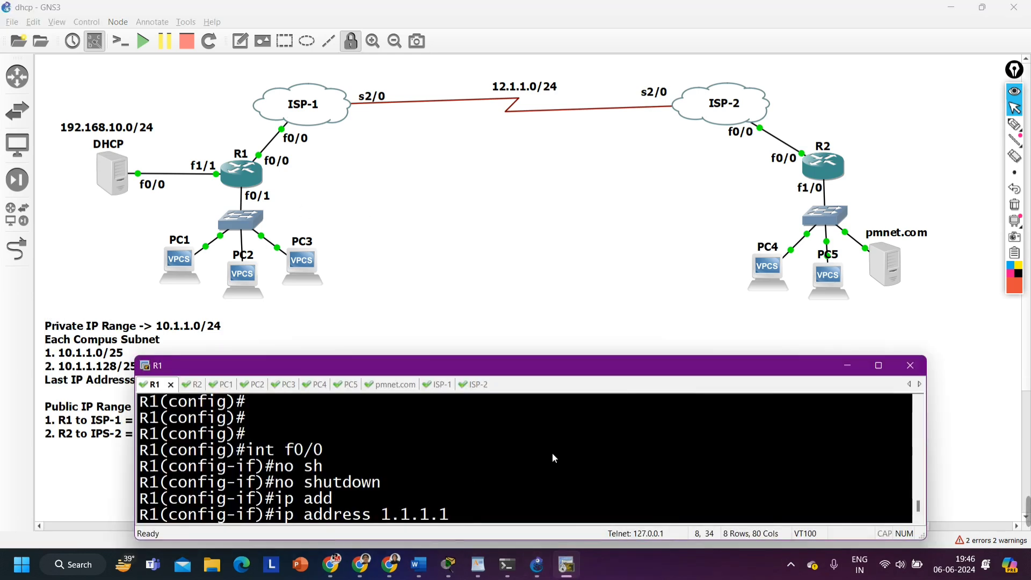
# Complete R1's f0/0 address command with the subnet mask 255.255.255.252 and run it
pyautogui.write('255.255.')
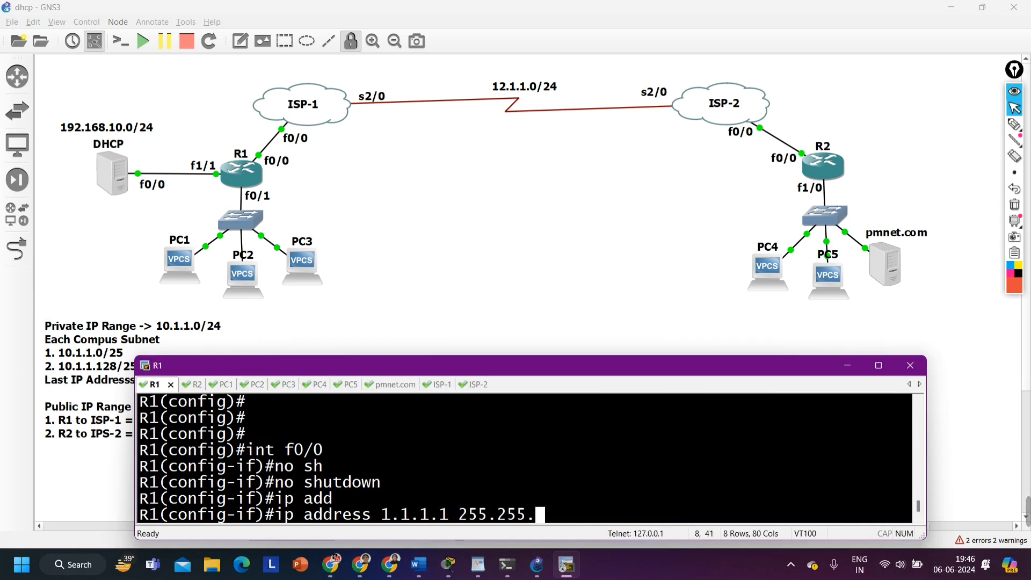
pyautogui.write('255.252')
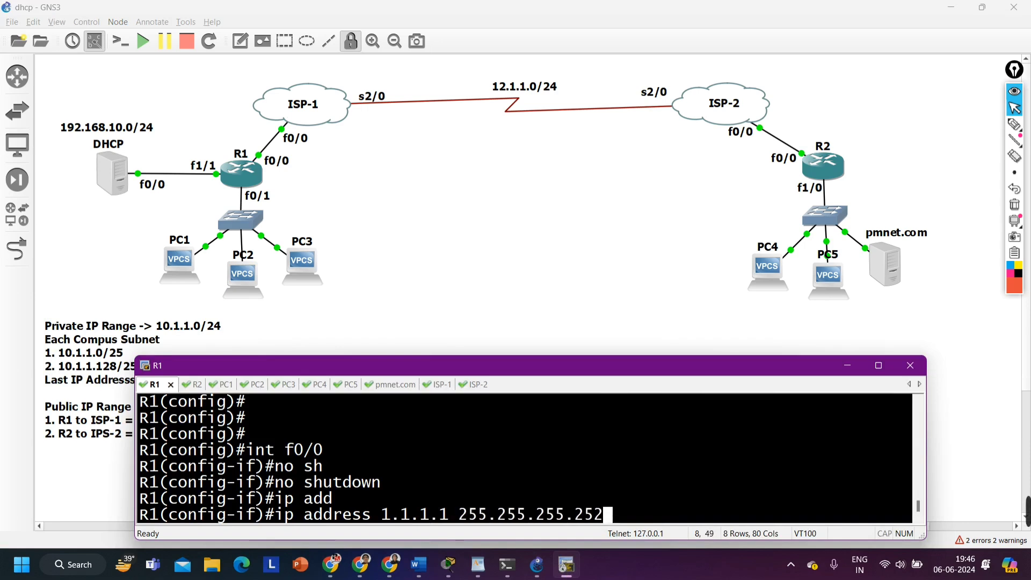
pyautogui.press('Return')
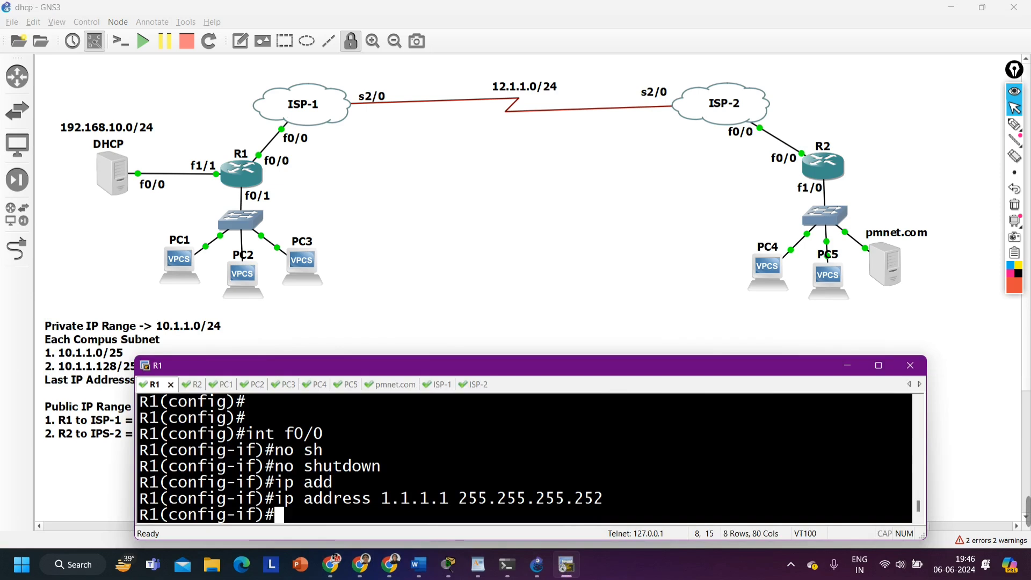
# Ping ISP-1 at 1.1.1.2 from R1's interface configuration mode and highlight the success rate
pyautogui.write('do ping ')
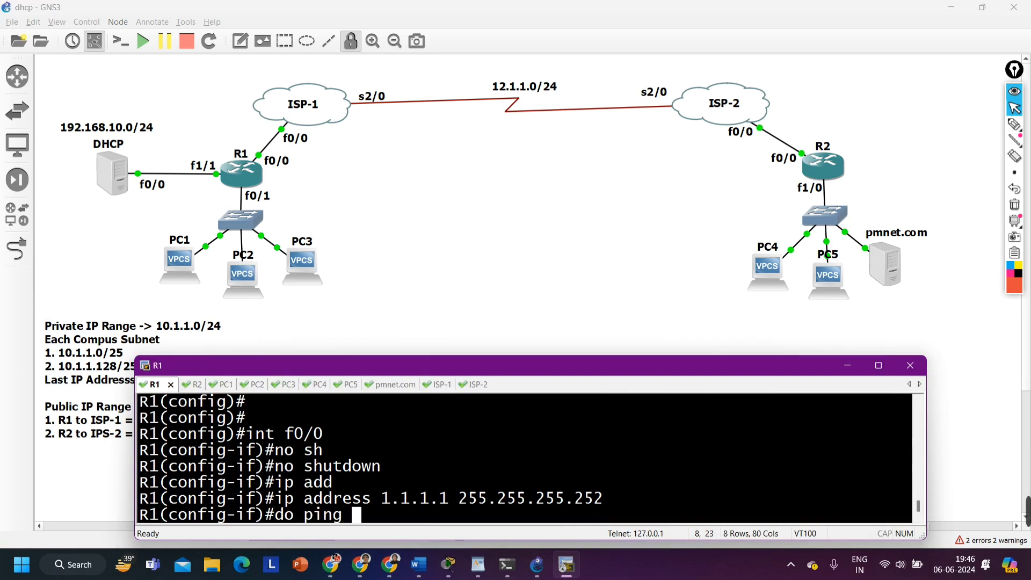
pyautogui.write('1.1.1.2')
pyautogui.press('Return')
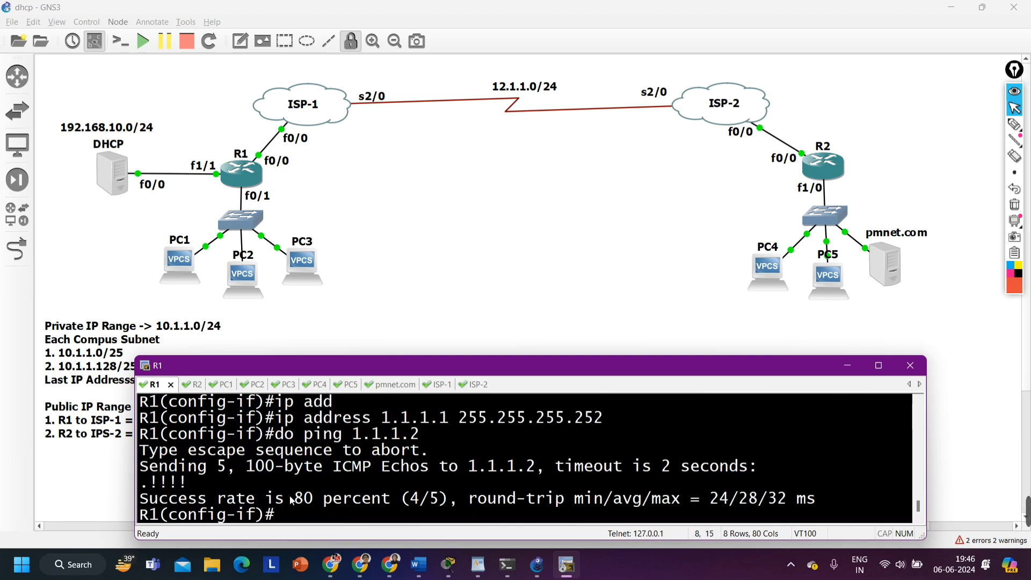
pyautogui.moveTo(313, 499); pyautogui.dragTo(144, 502)
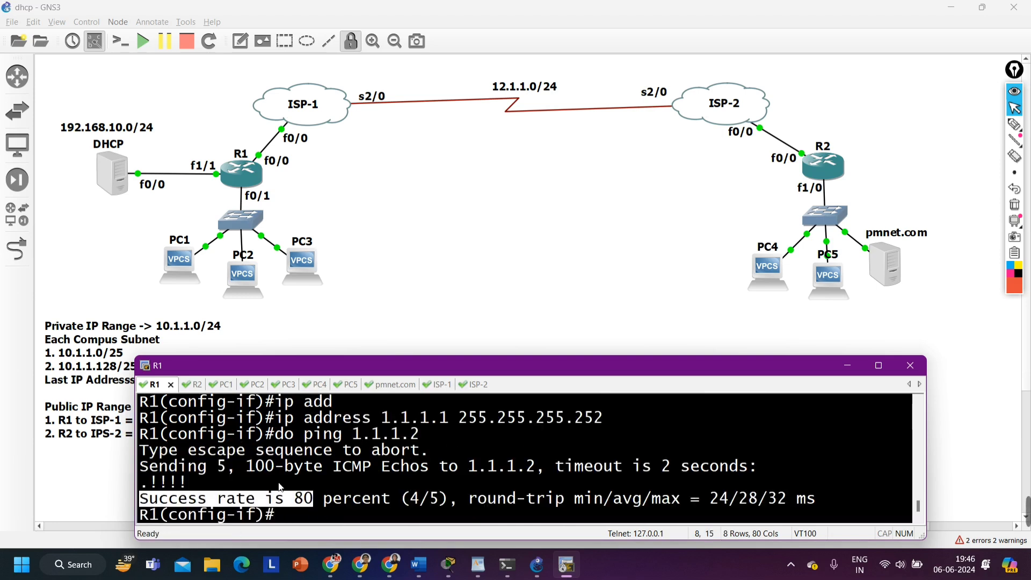
# Repeat the ping from R1 to 1.1.1.2 and highlight the new success rate
pyautogui.press('Return')
pyautogui.press('Up')
pyautogui.press('Return')
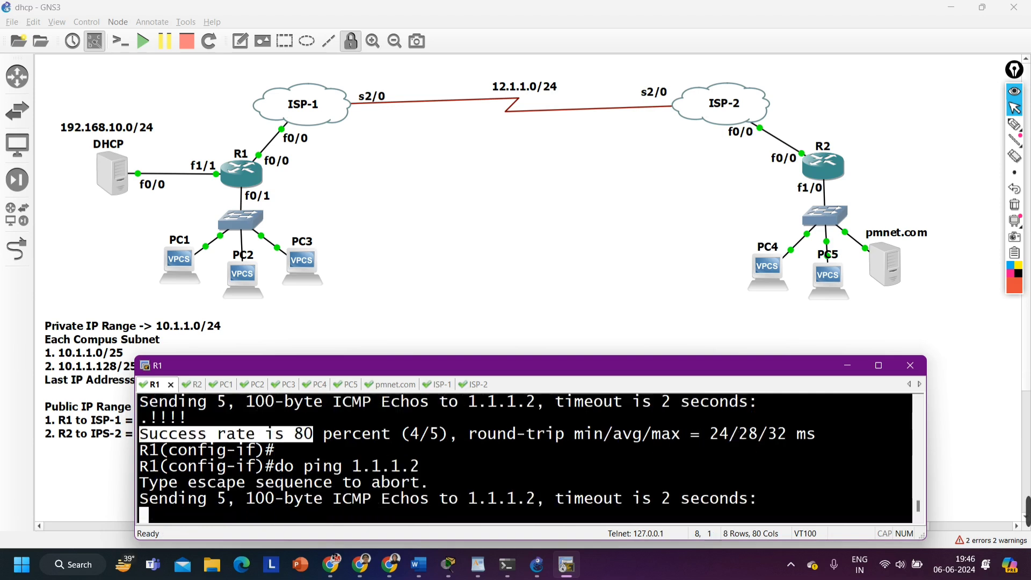
pyautogui.moveTo(198, 500); pyautogui.dragTo(459, 499)
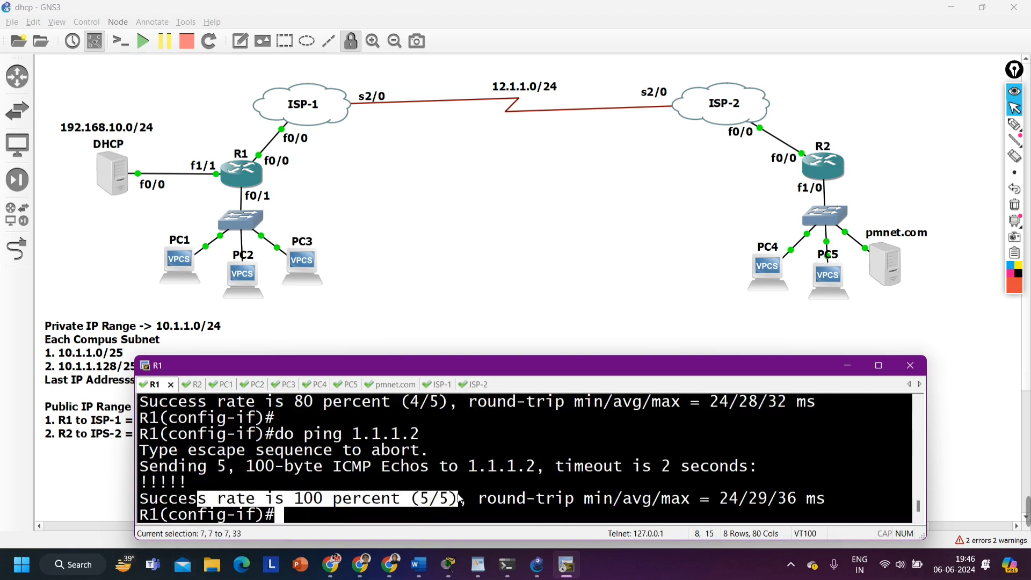
# Exit R1's f0/0 interface configuration back to global configuration mode
pyautogui.press('Return')
pyautogui.press('Return')
pyautogui.press('Return')
pyautogui.press('Return')
pyautogui.press('Return')
pyautogui.press('Return')
pyautogui.press('Return')
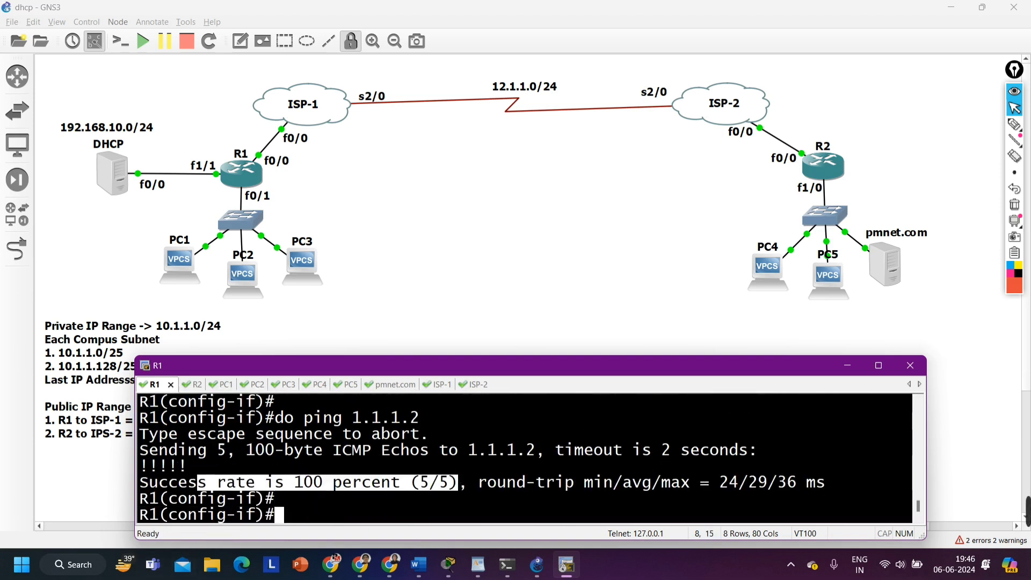
pyautogui.write('exi')
pyautogui.press('Return')
pyautogui.press('Return')
pyautogui.press('Return')
pyautogui.press('Return')
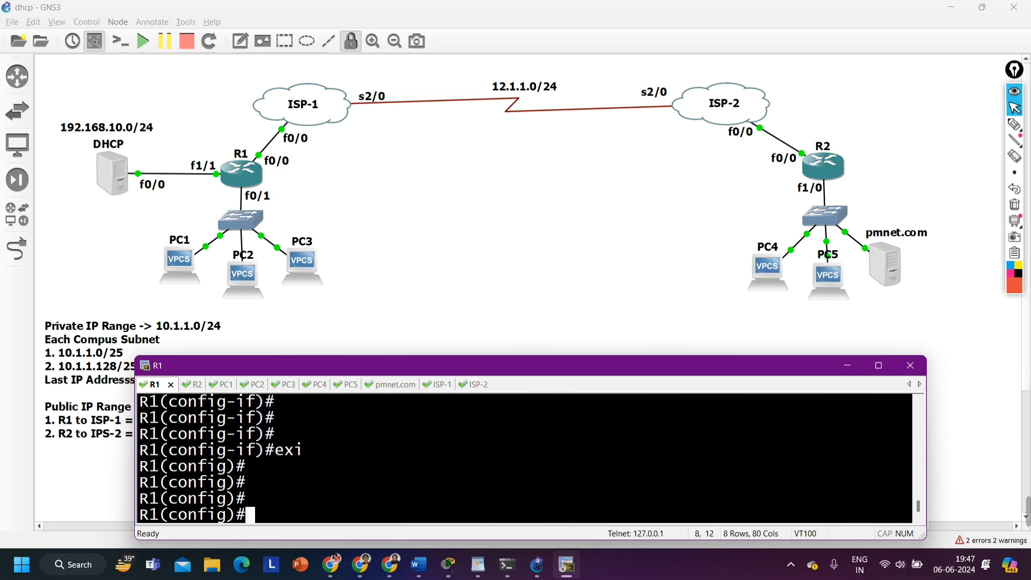
# Try to open interface f0/1 on R1, enable it and start an ip address command, clearing the mistyped line
pyautogui.write('int f0/1')
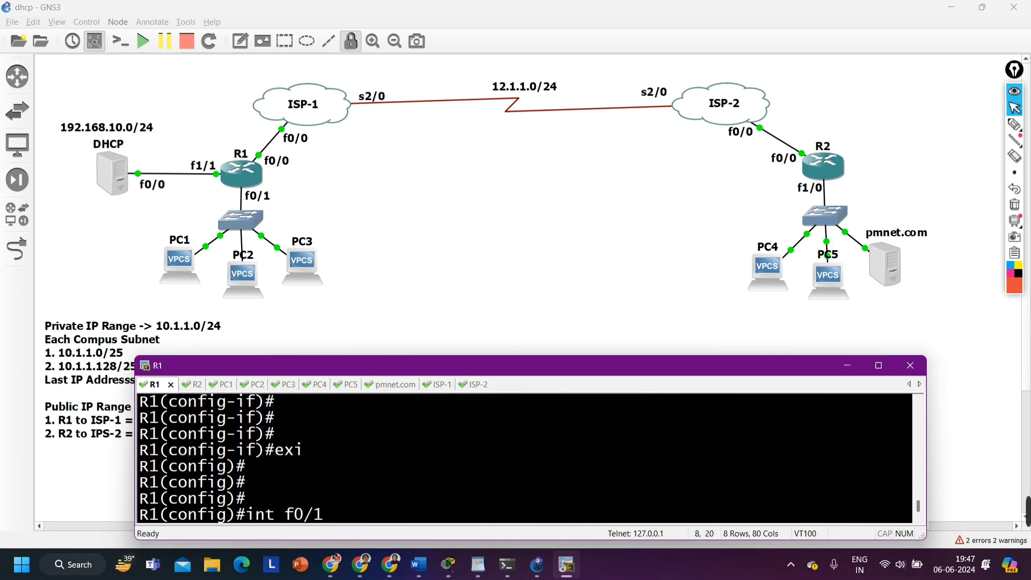
pyautogui.press('Return')
pyautogui.write('no sh')
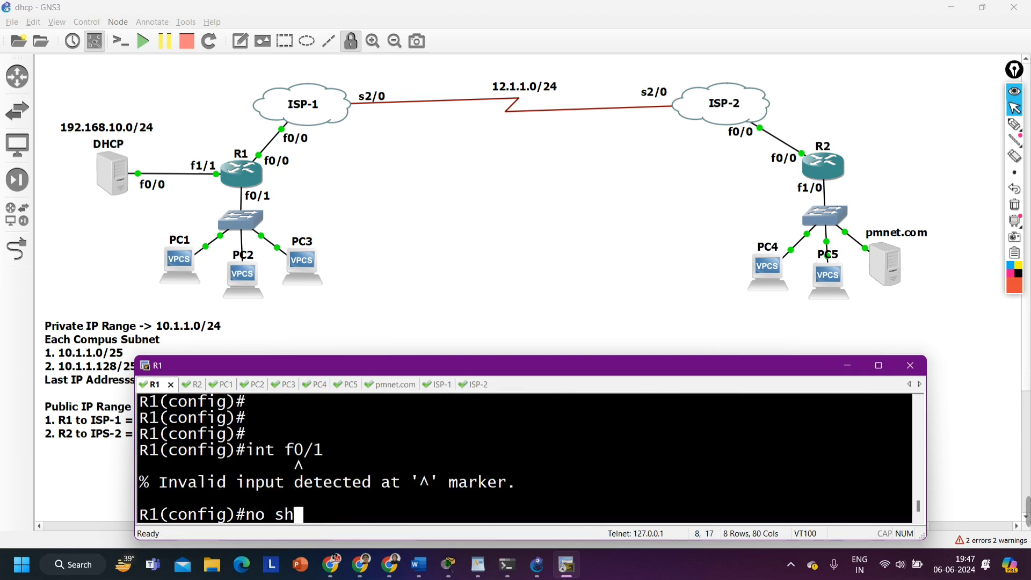
pyautogui.press('Tab')
pyautogui.press('Return')
pyautogui.write('ip ad`d')
pyautogui.press('Tab')
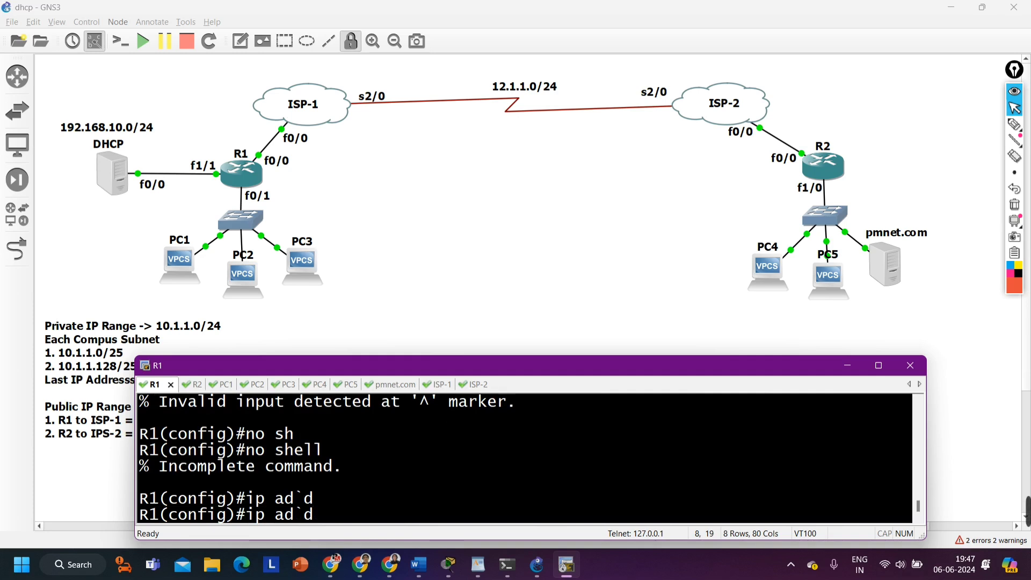
pyautogui.press('BackSpace')
pyautogui.press('BackSpace')
pyautogui.press('BackSpace')
pyautogui.press('BackSpace')
pyautogui.press('BackSpace')
pyautogui.press('BackSpace')
pyautogui.press('BackSpace')
# Try again to open interface f0/1 in R1's global configuration mode
pyautogui.write('int f0/1')
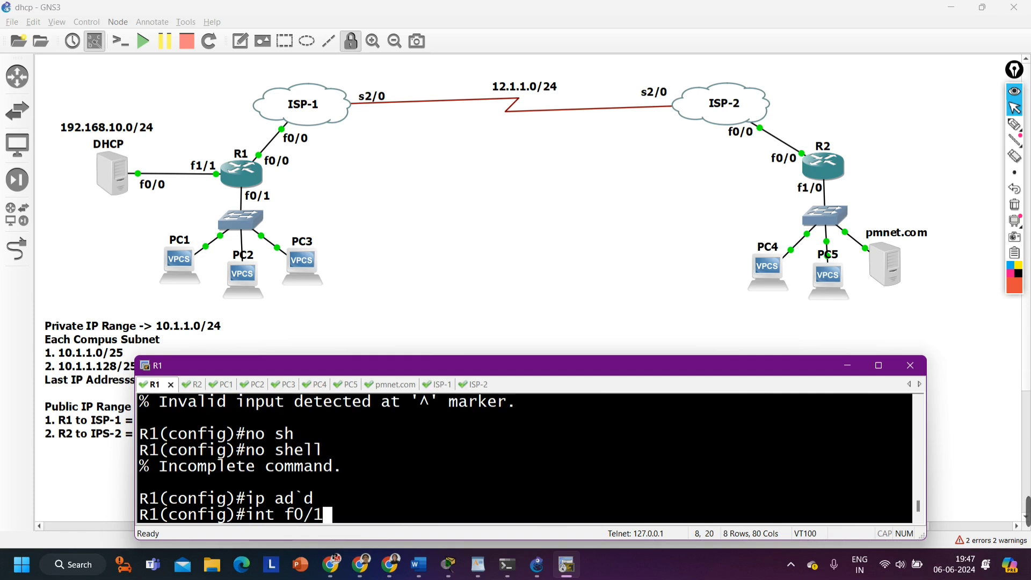
pyautogui.press('Return')
pyautogui.press('Return')
pyautogui.press('Return')
pyautogui.press('Return')
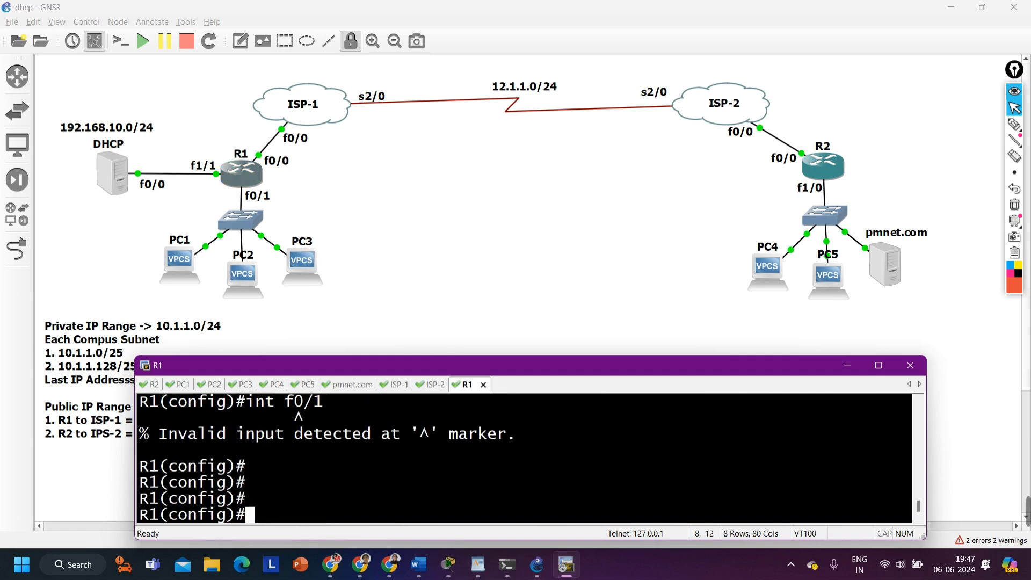
# Leave R1's configuration mode, display its configuration with show run and maximize the console window
pyautogui.hotkey('ctrl', 'z')
pyautogui.write('sh')
pyautogui.press('Tab')
pyautogui.write('run')
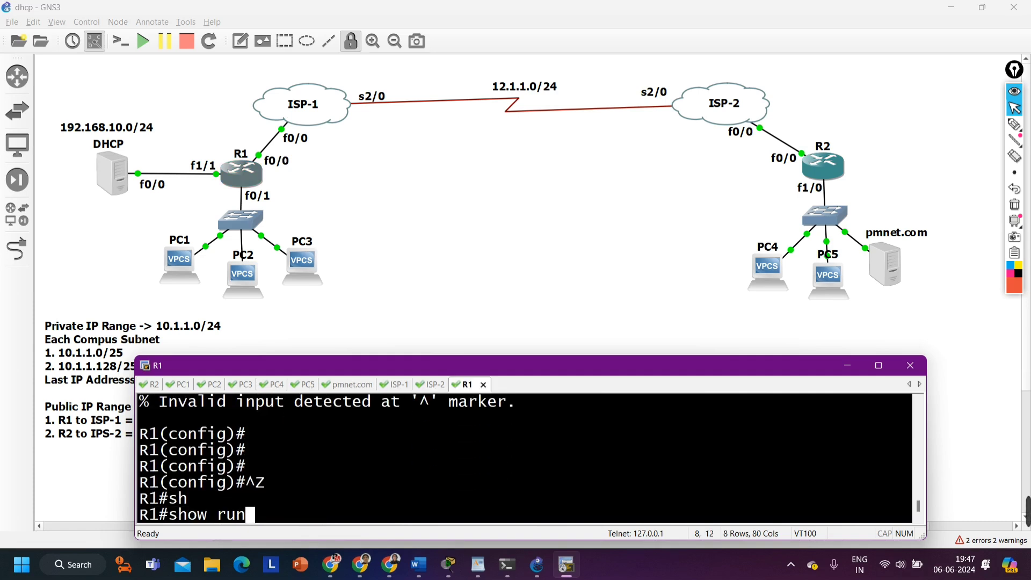
pyautogui.press('Return')
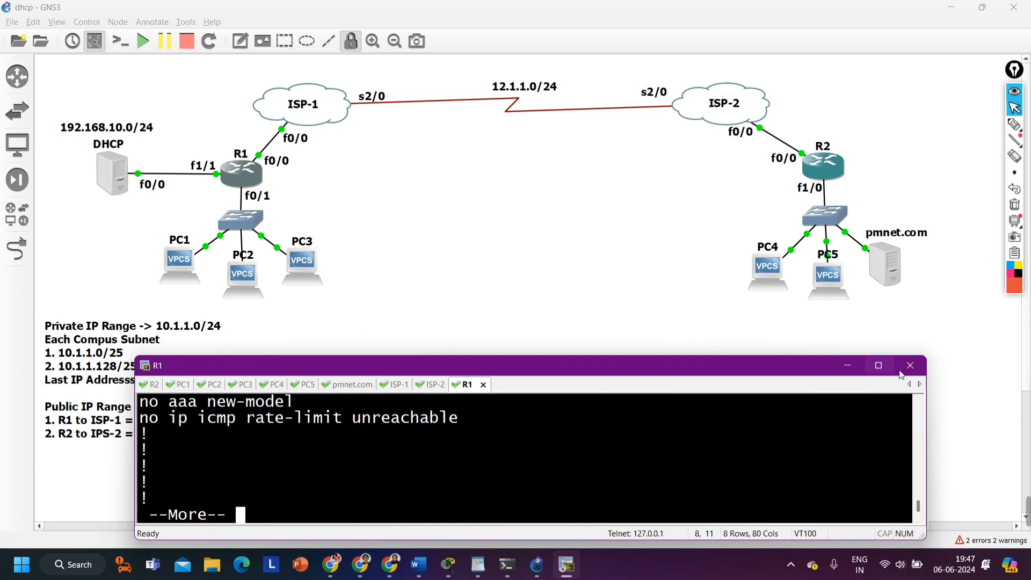
pyautogui.click(878, 365)
# Page through R1's running configuration to the FastEthernet and Serial interface sections to check which interfaces exist
pyautogui.press('Return')
pyautogui.press('Return')
pyautogui.press('Return')
pyautogui.press('Return')
pyautogui.press('Return')
pyautogui.press('Return')
pyautogui.press('Return')
pyautogui.press('Return')
pyautogui.press('Return')
pyautogui.press('Return')
pyautogui.press('Return')
pyautogui.press('Return')
pyautogui.press('Return')
pyautogui.press('Return')
pyautogui.press('Return')
pyautogui.press('Return')
pyautogui.press('Return')
pyautogui.press('Return')
pyautogui.press('Return')
pyautogui.press('Return')
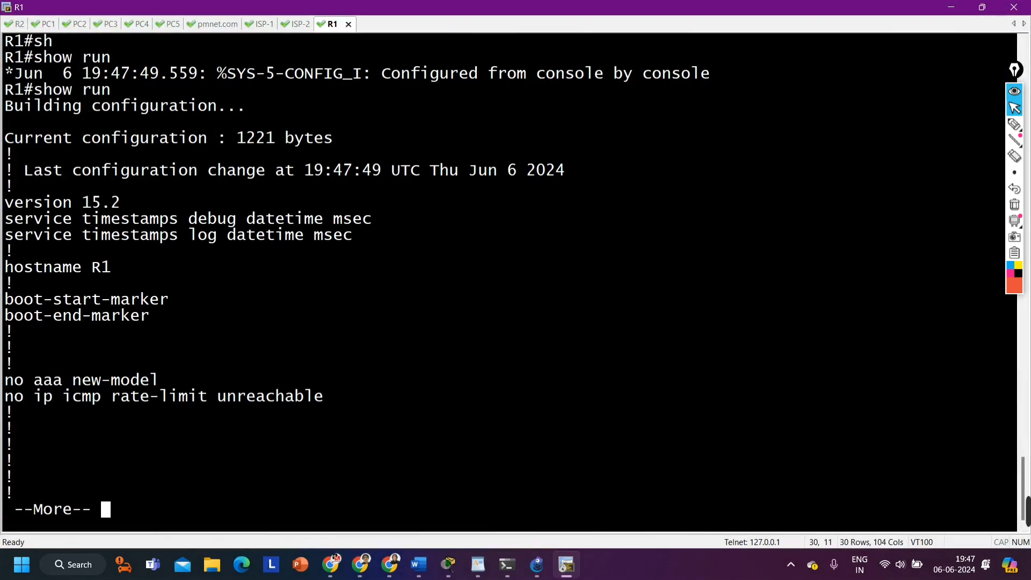
pyautogui.press('Return')
pyautogui.press('Return')
pyautogui.press('Return')
pyautogui.press('Return')
pyautogui.press('Return')
pyautogui.press('Return')
pyautogui.press('Return')
pyautogui.press('Return')
pyautogui.press('Return')
pyautogui.press('Return')
pyautogui.press('Return')
pyautogui.press('Return')
pyautogui.press('Return')
pyautogui.press('Return')
pyautogui.press('Return')
pyautogui.press('Return')
pyautogui.press('Return')
pyautogui.press('Return')
pyautogui.press('Return')
pyautogui.press('Return')
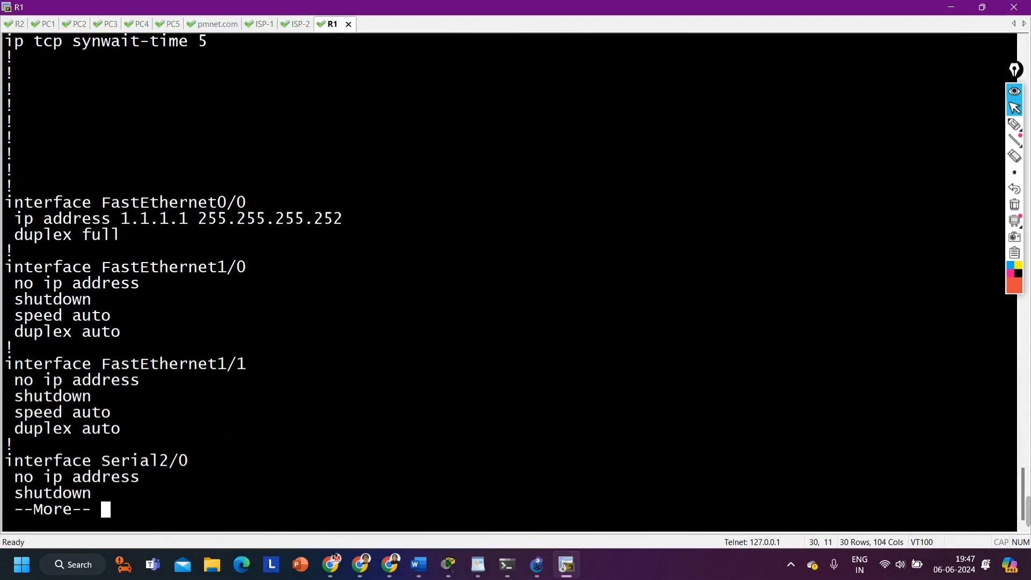
pyautogui.press('Return')
pyautogui.press('Return')
pyautogui.press('Return')
pyautogui.press('Return')
pyautogui.press('Return')
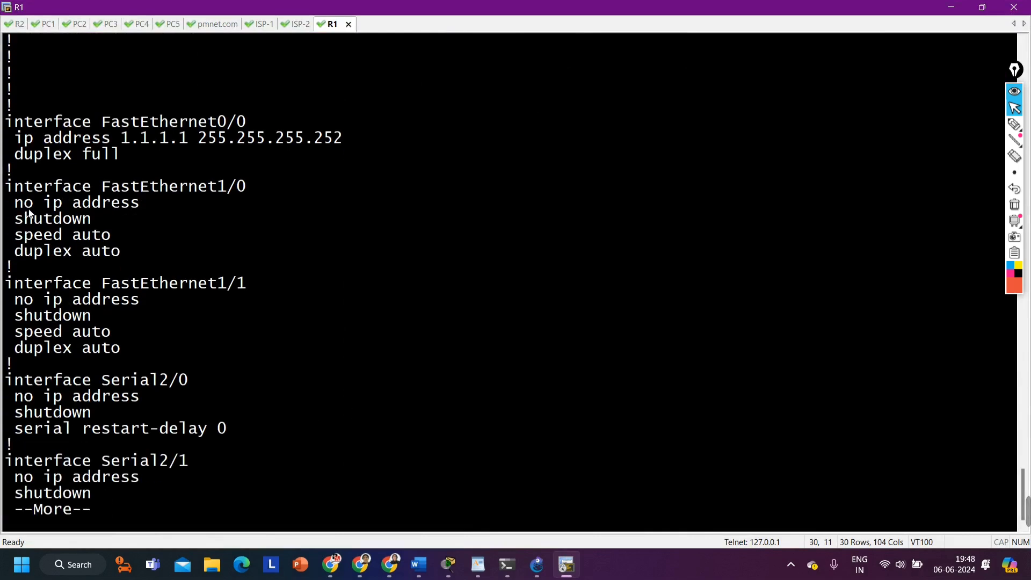
# Restore the console window to its smaller size and relabel R1's switch-side port in the topology as f1/0
pyautogui.moveTo(53, 187); pyautogui.dragTo(359, 197)
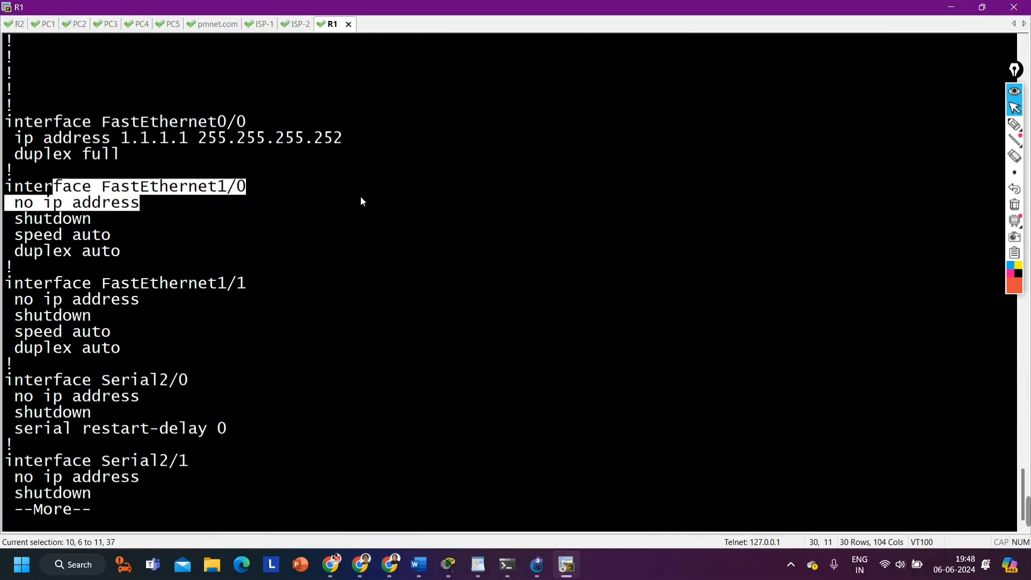
pyautogui.click(981, 7)
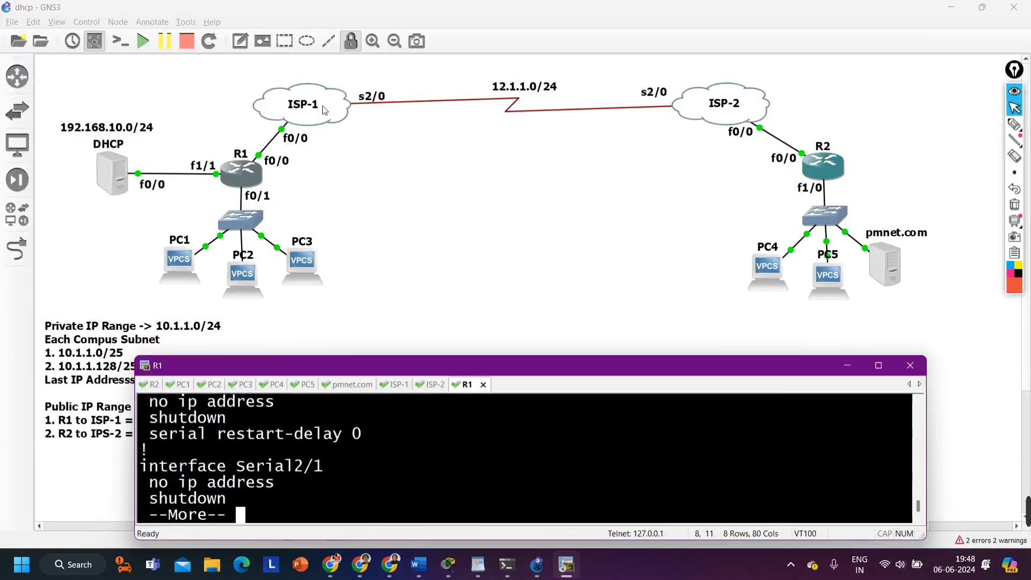
pyautogui.doubleClick(262, 198)
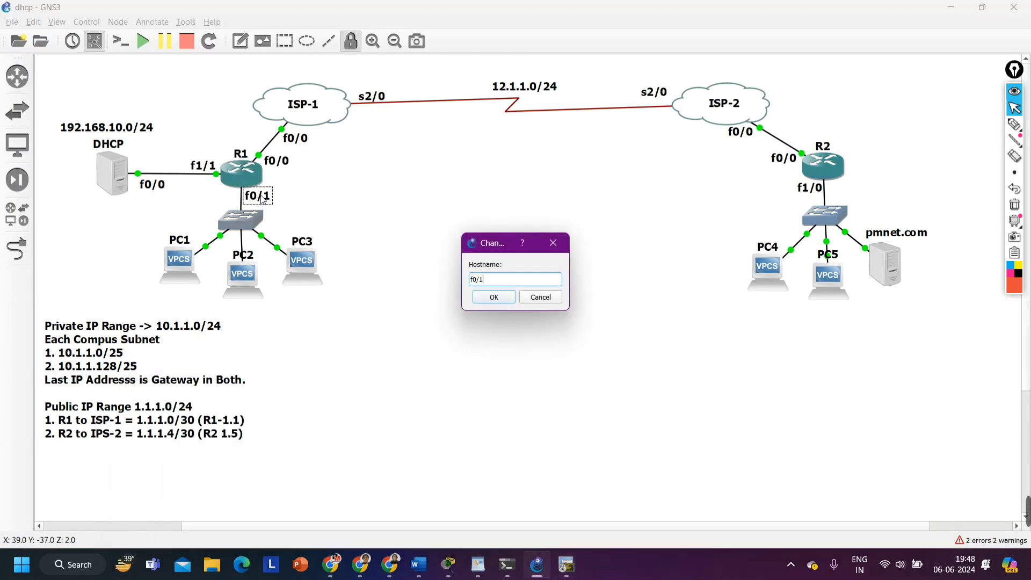
pyautogui.press('BackSpace')
pyautogui.press('BackSpace')
pyautogui.write('1/0')
pyautogui.press('Return')
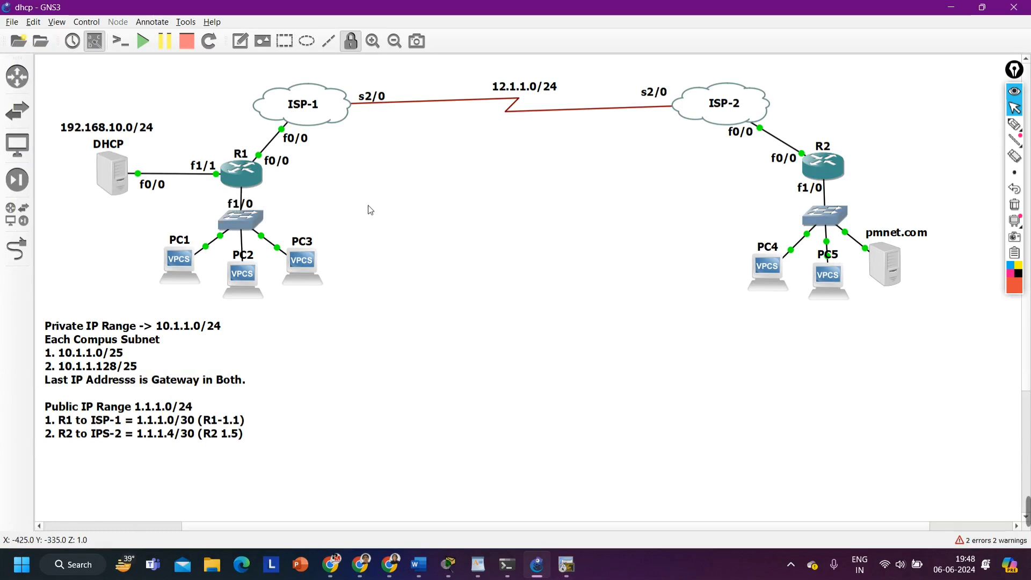
# Unlock the topology items and place the f1/0 label beside the link between R1 and its switch
pyautogui.click(351, 41)
pyautogui.moveTo(235, 209); pyautogui.dragTo(254, 200)
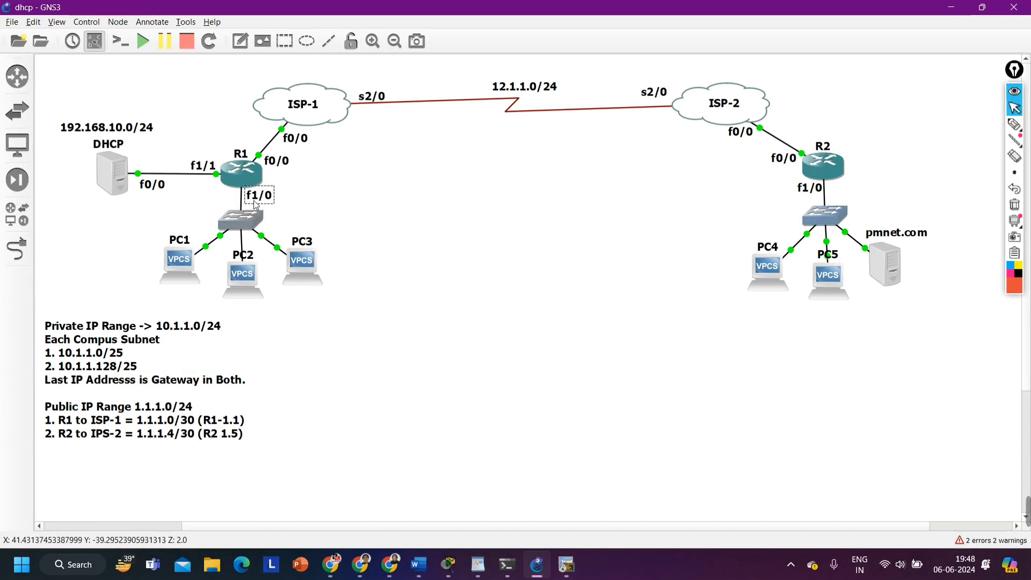
pyautogui.click(278, 209)
# Return to R1's console, quit the paged configuration listing and enter global configuration mode
pyautogui.click(573, 575)
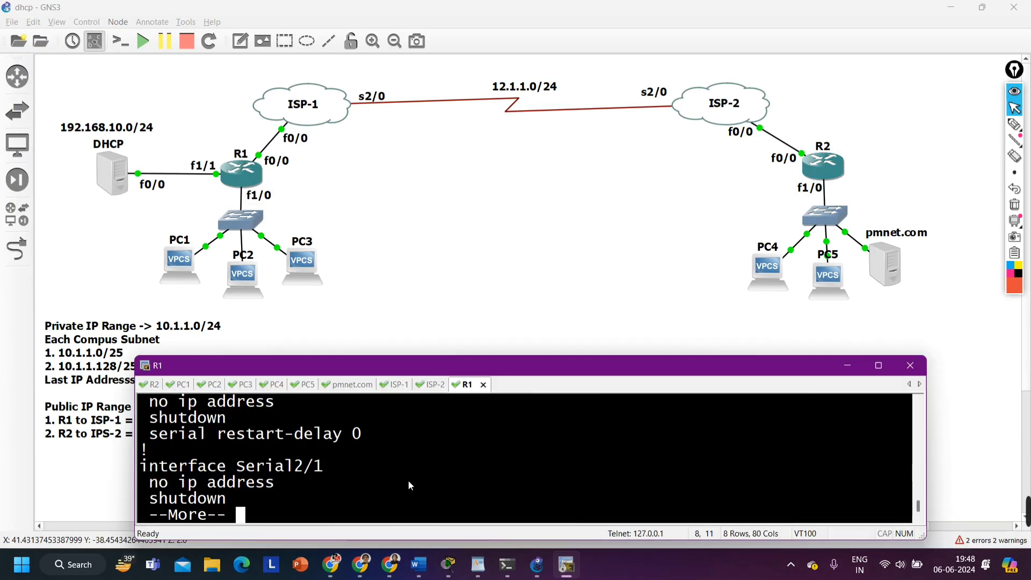
pyautogui.press('q')
pyautogui.press('Return')
pyautogui.press('Return')
pyautogui.write('conf')
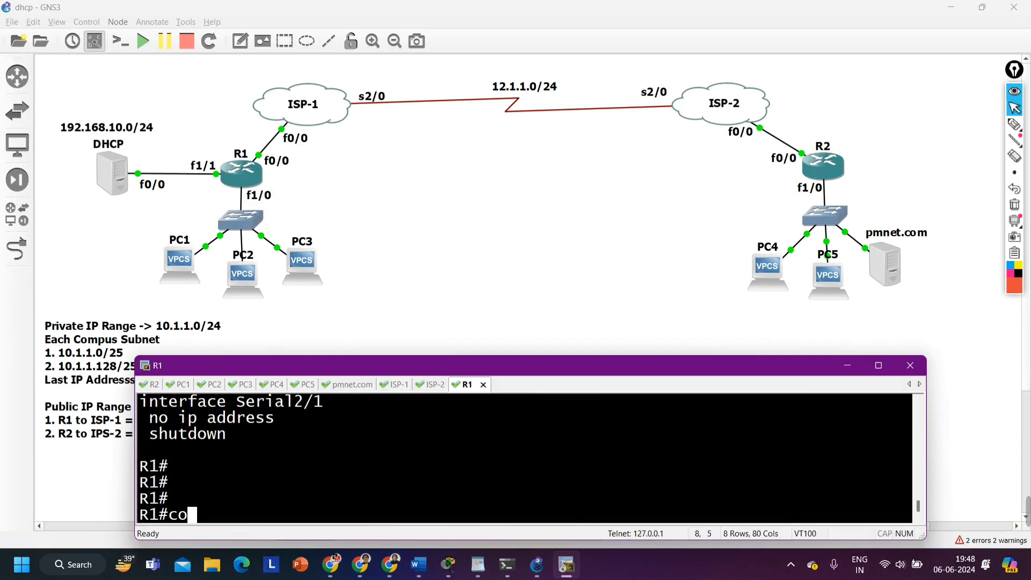
pyautogui.press('Tab')
pyautogui.press('Return')
pyautogui.press('Return')
pyautogui.press('Return')
pyautogui.press('Return')
# Open interface f1/0 on R1 and enable it with no shutdown
pyautogui.write('in')
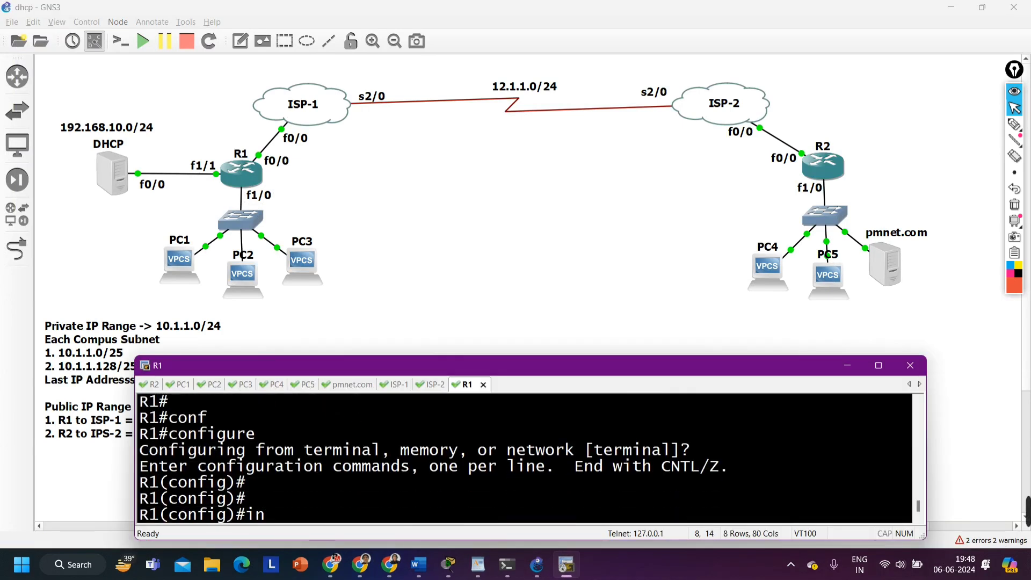
pyautogui.write('t f1/0')
pyautogui.press('Return')
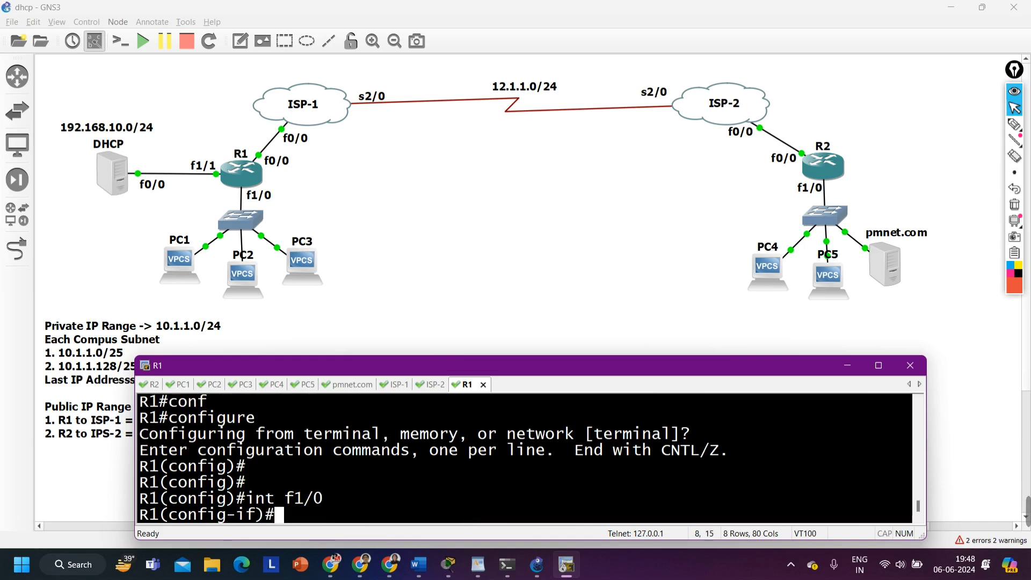
pyautogui.write('no sh')
pyautogui.press('Tab')
pyautogui.press('Return')
# Assign IP address 10.1.1.126 with mask 255.255.255.128 to R1's interface f1/0
pyautogui.write('ip add')
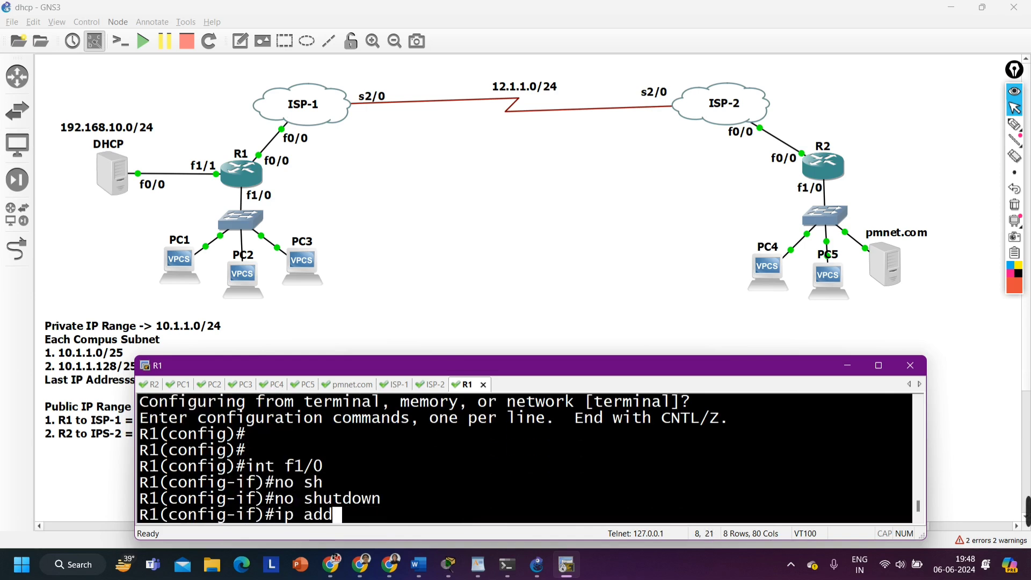
pyautogui.press('Tab')
pyautogui.write('1')
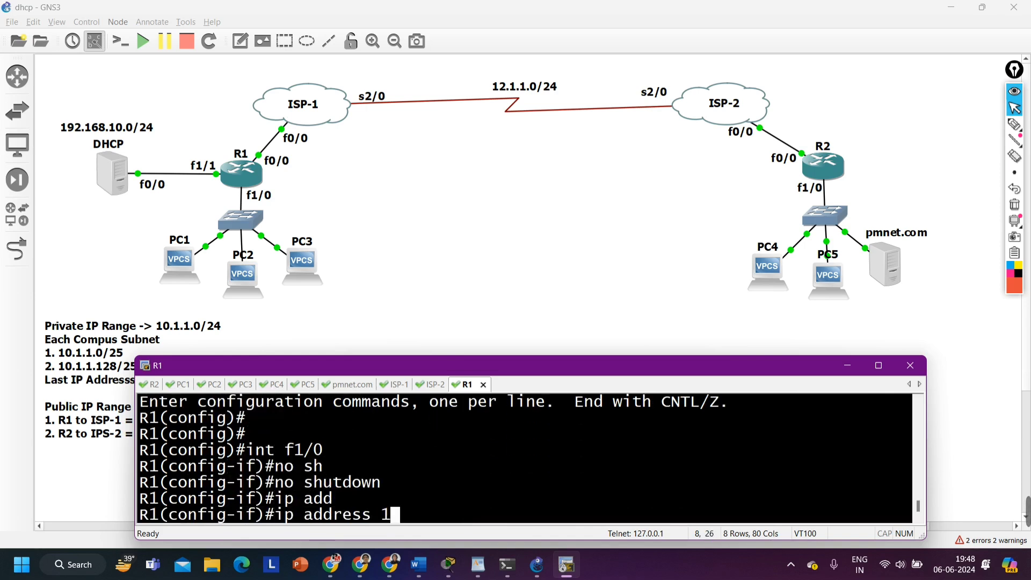
pyautogui.write('0.1.1.')
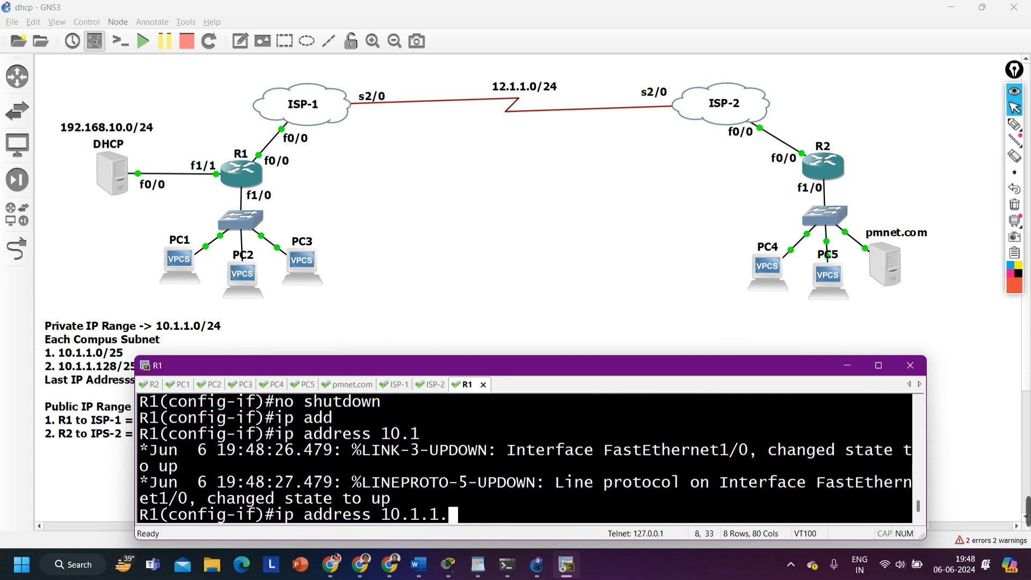
pyautogui.write('126 25')
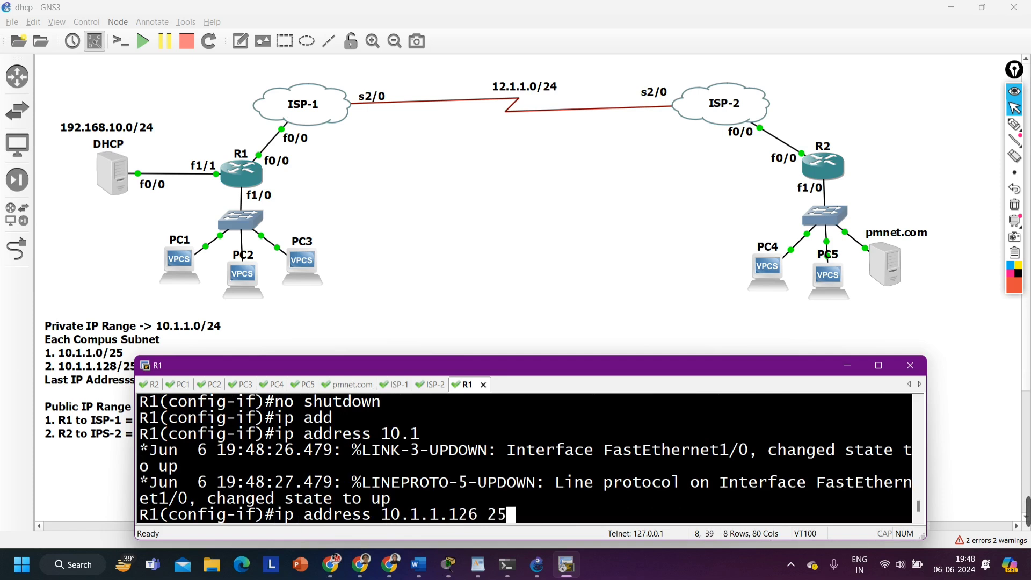
pyautogui.write('5.255.255.2')
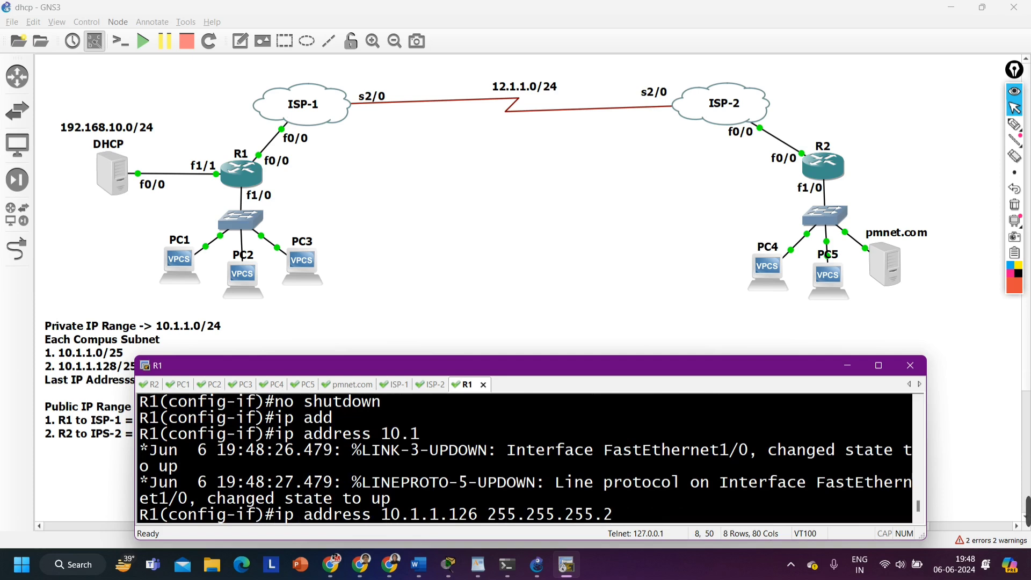
pyautogui.write('55.12')
pyautogui.press('BackSpace')
pyautogui.write('128')
pyautogui.press('Return')
# Exit the current interface on R1, open interface f1/1 and enable it with no shutdown
pyautogui.write('ex')
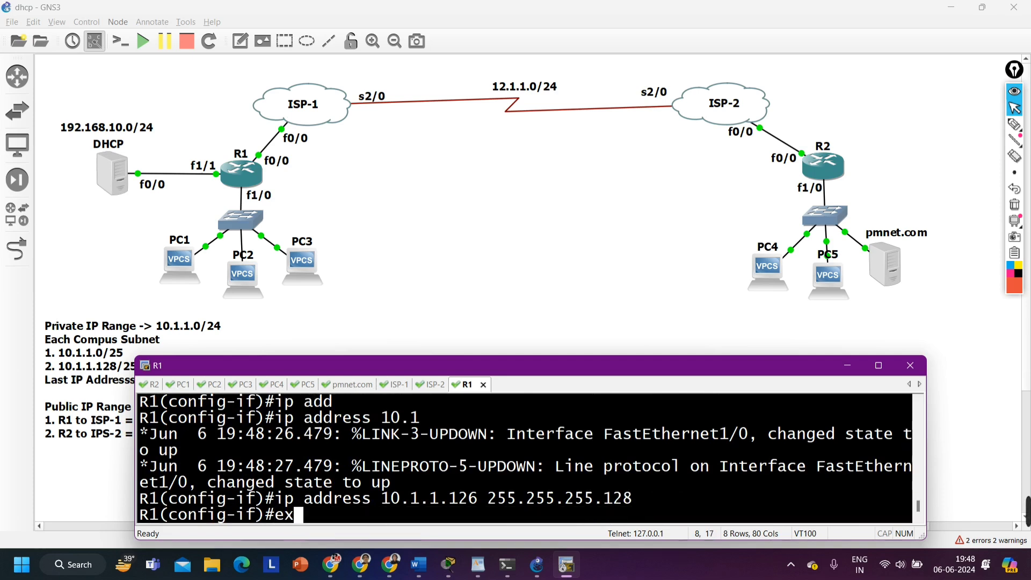
pyautogui.press('Return')
pyautogui.write('int ')
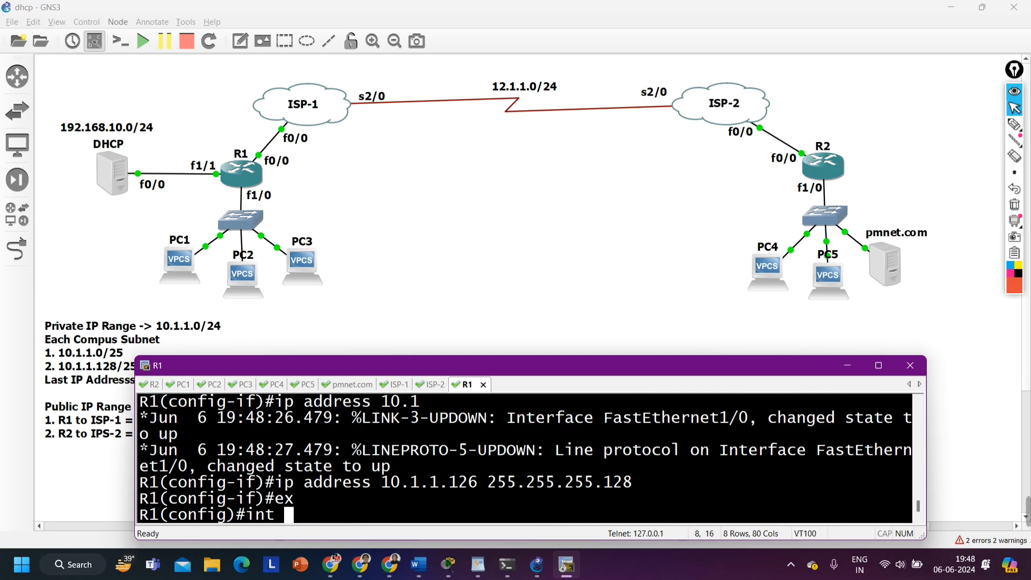
pyautogui.write('f1/1')
pyautogui.press('Return')
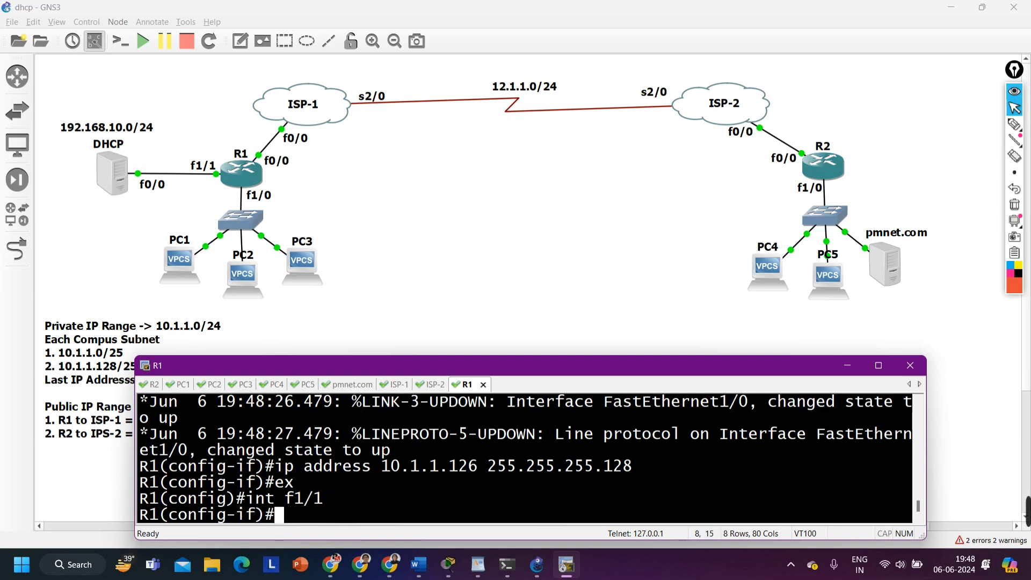
pyautogui.write('no sh')
pyautogui.press('Tab')
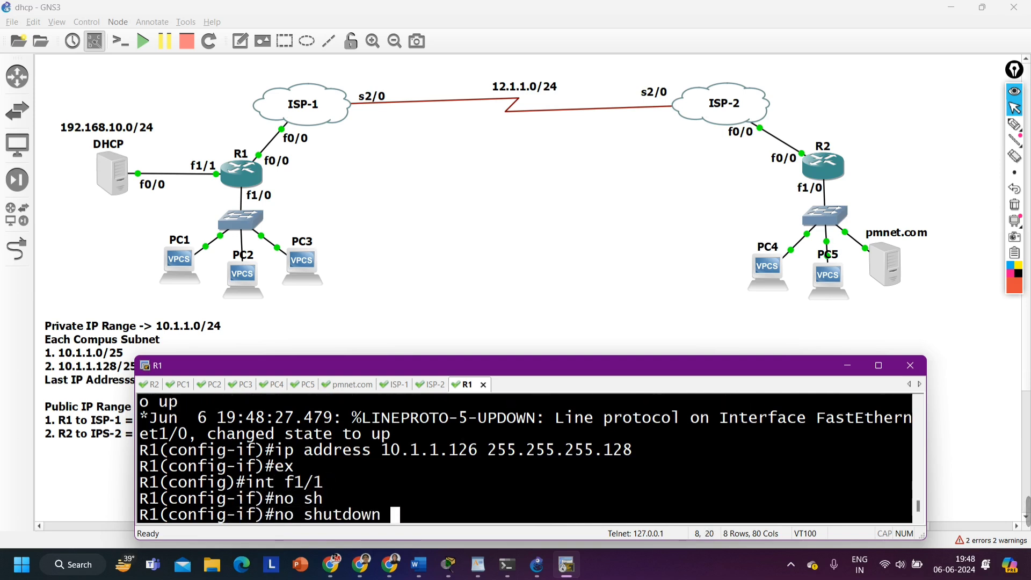
pyautogui.press('Return')
# Assign IP address 192.168.10.254 with mask 255.255.255.0 to R1's interface f1/1
pyautogui.write('ip add')
pyautogui.press('Tab')
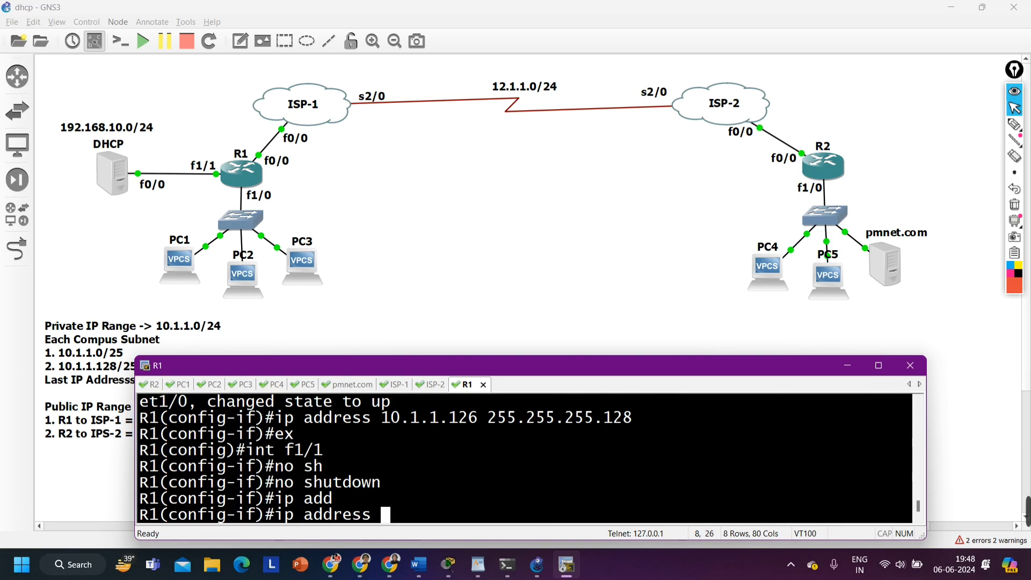
pyautogui.write('192.1')
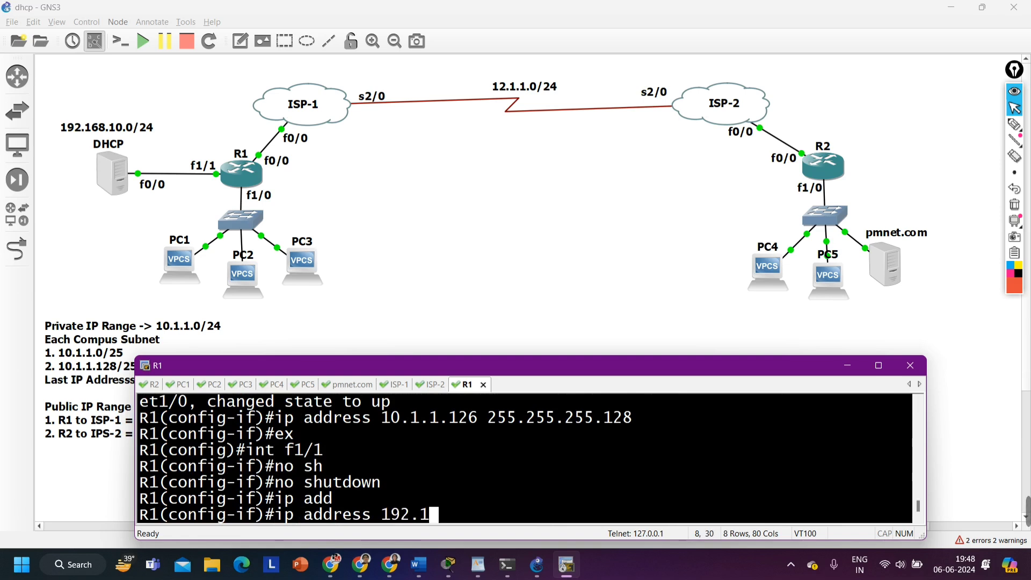
pyautogui.write('68.10.254')
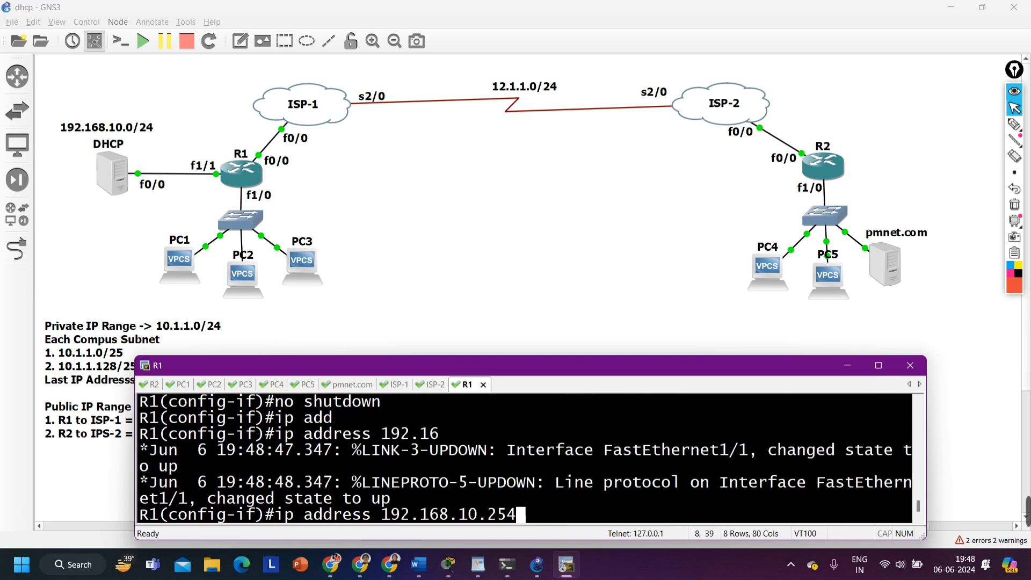
pyautogui.write(' 255.253')
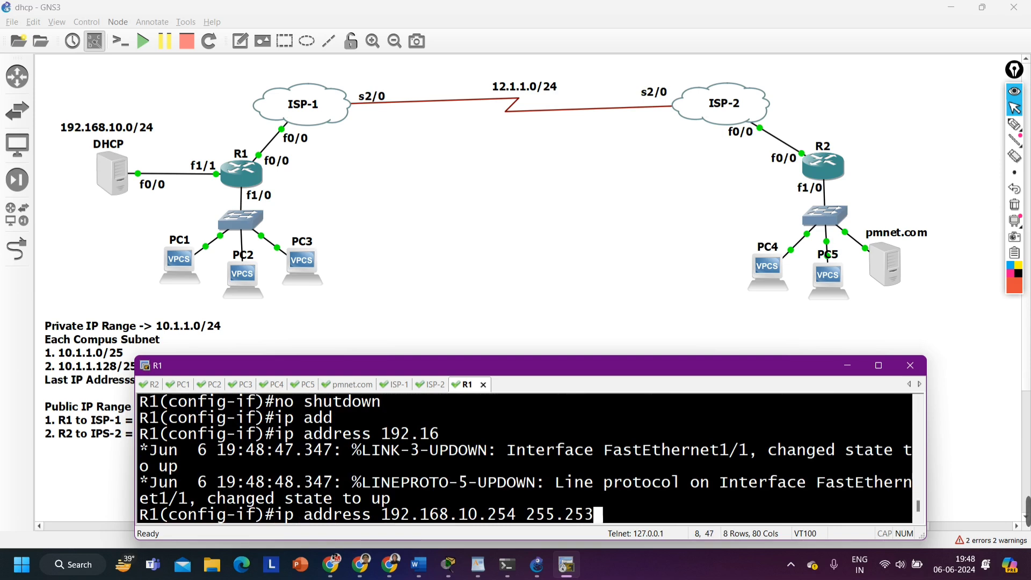
pyautogui.press('BackSpace')
pyautogui.write('5.255.0')
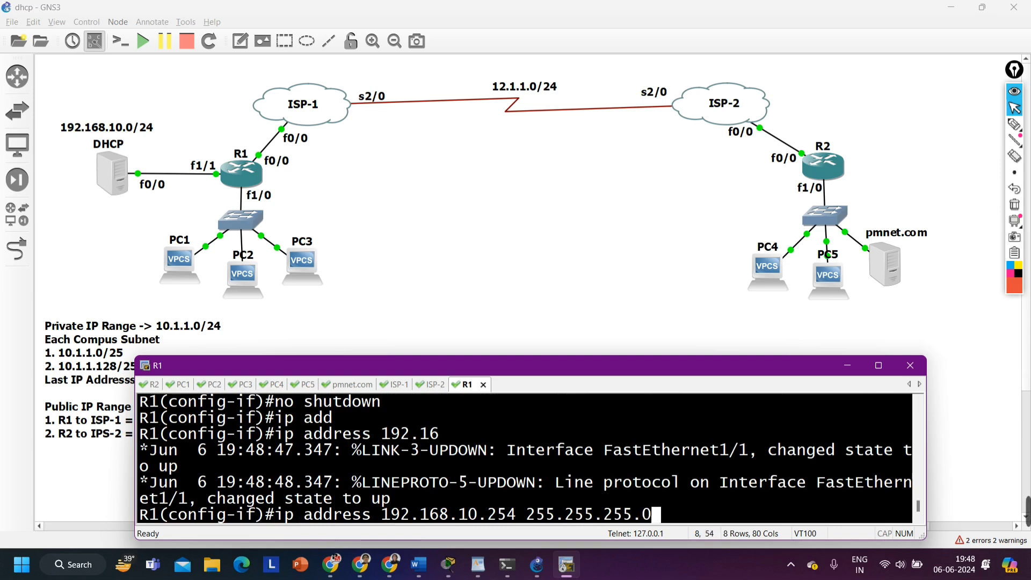
pyautogui.press('Return')
# Leave R1's configuration mode and run show ip int br | ex un to check the interfaces' status and protocol
pyautogui.hotkey('ctrl', 'z')
pyautogui.press('Return')
pyautogui.write('sh')
pyautogui.press('Tab')
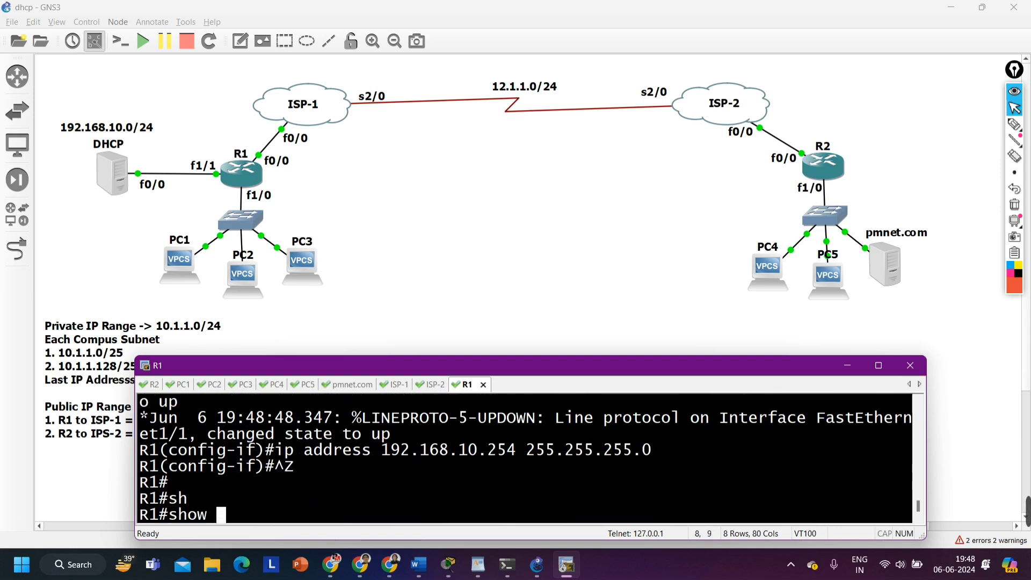
pyautogui.write('ip int br')
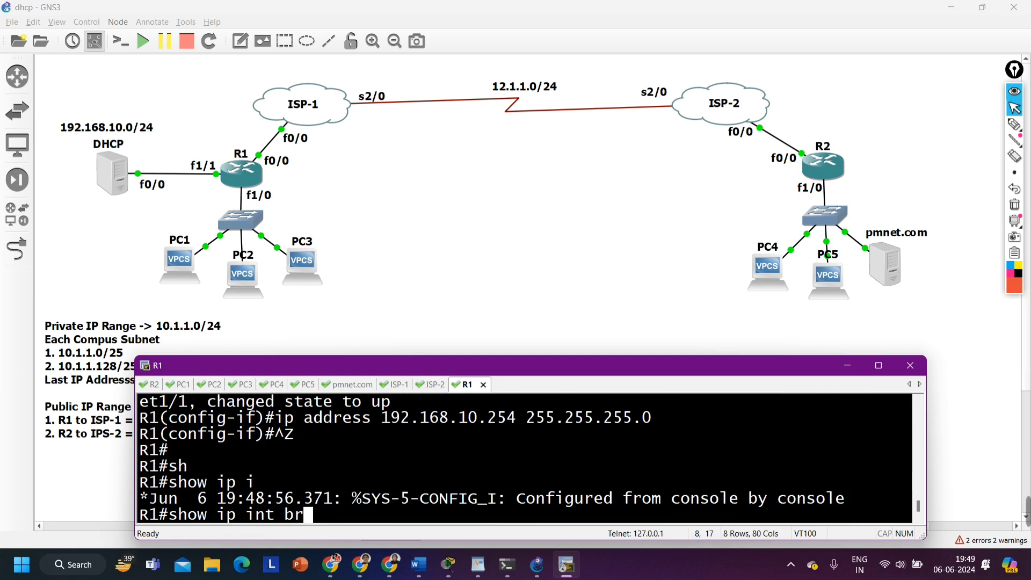
pyautogui.write(' | ex u')
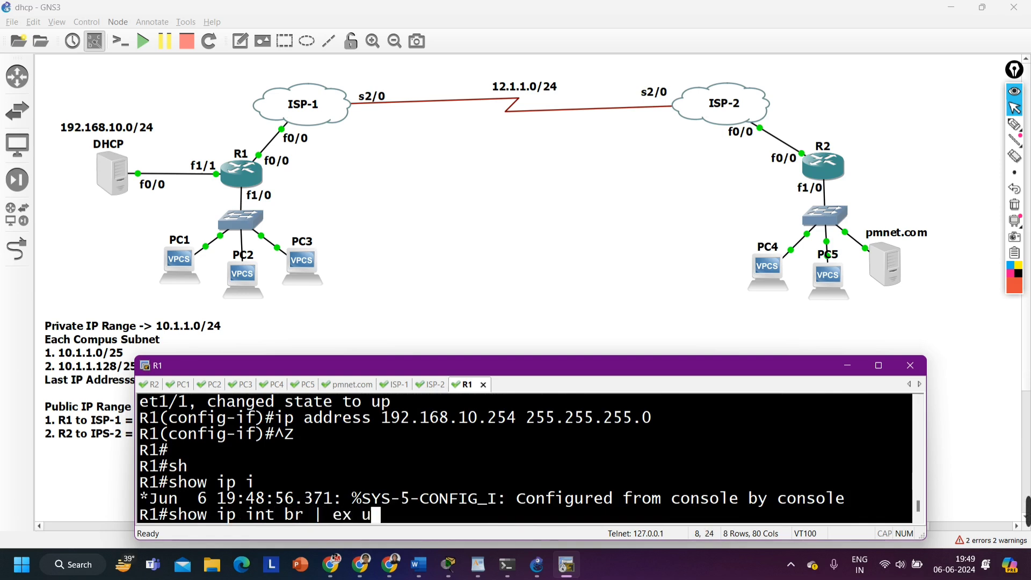
pyautogui.write('n')
pyautogui.press('Return')
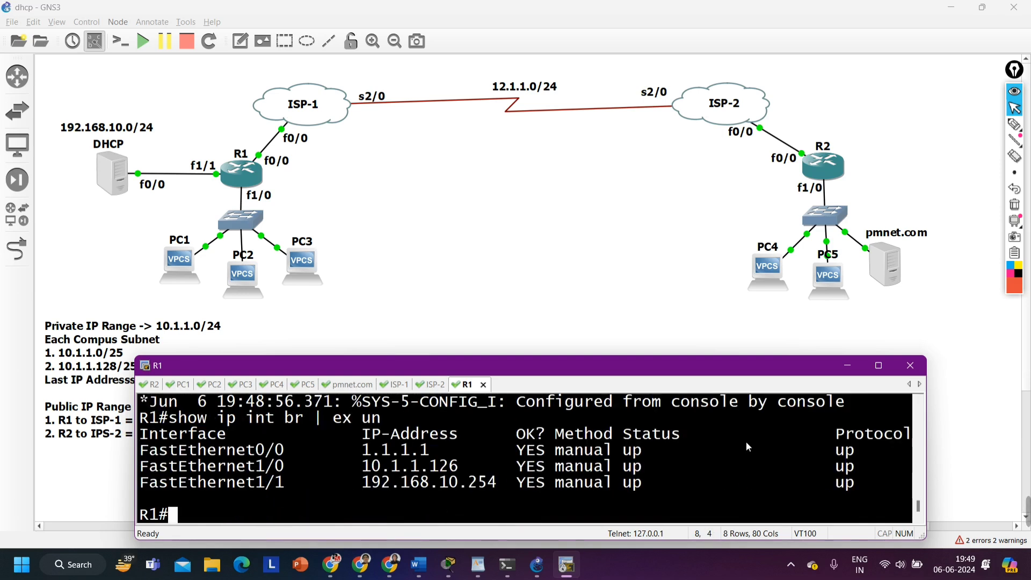
pyautogui.moveTo(634, 450); pyautogui.dragTo(662, 451)
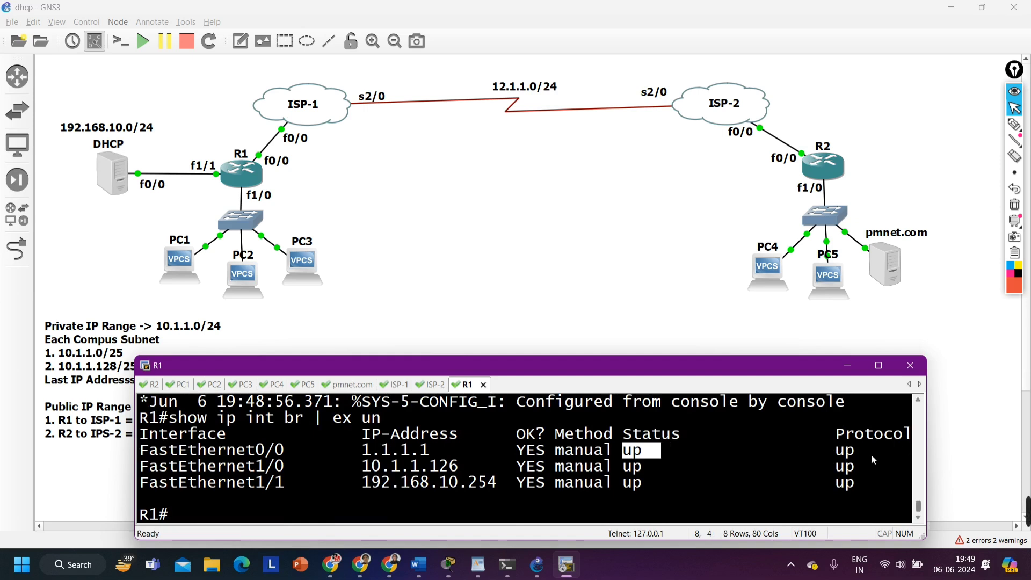
pyautogui.moveTo(827, 449); pyautogui.dragTo(881, 456)
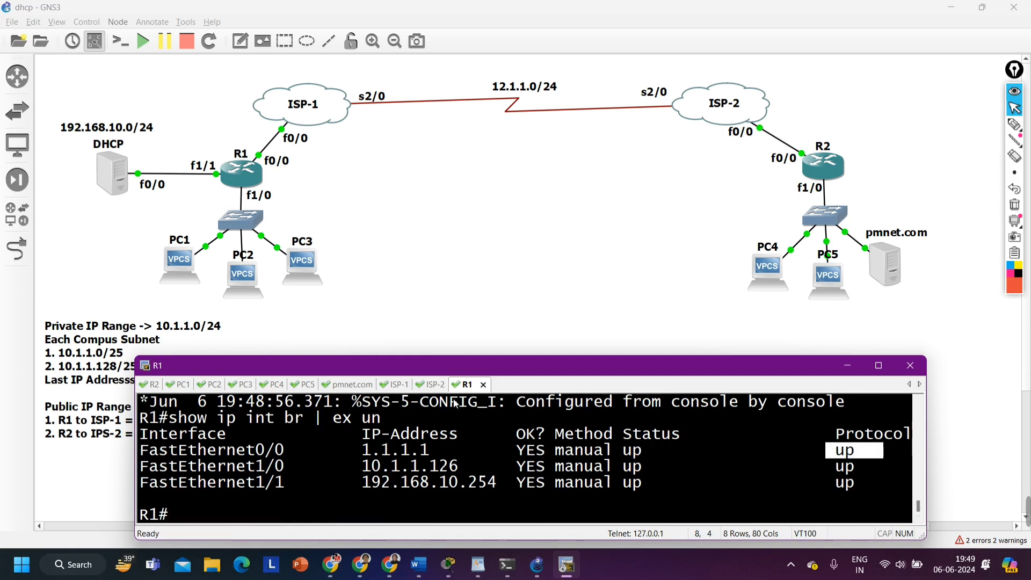
# Move R1's console tab ahead of the other tabs and open R2's console at its configuration prompt
pyautogui.moveTo(460, 392); pyautogui.dragTo(150, 396)
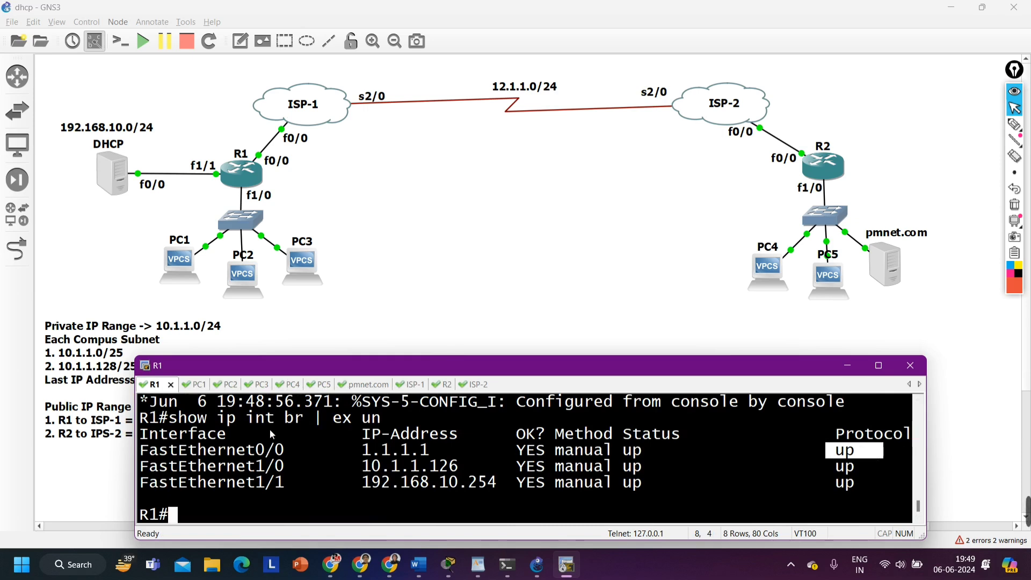
pyautogui.doubleClick(817, 178)
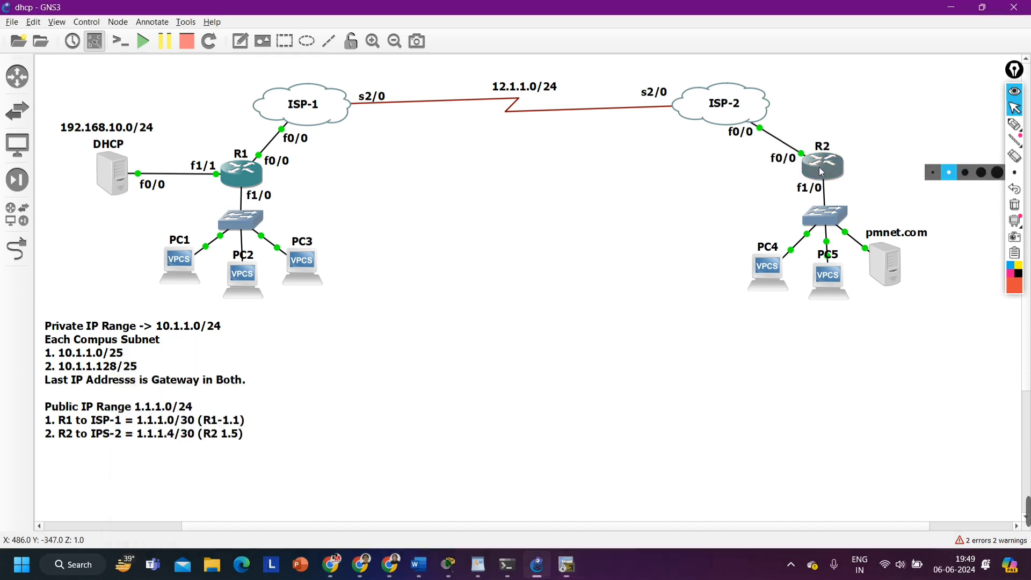
pyautogui.press('Return')
pyautogui.press('Return')
pyautogui.press('Return')
pyautogui.press('Return')
pyautogui.press('Return')
pyautogui.press('Return')
pyautogui.press('Return')
# Open interface f0/0 on R2 and enable it with no shutdown
pyautogui.write('int f0/0')
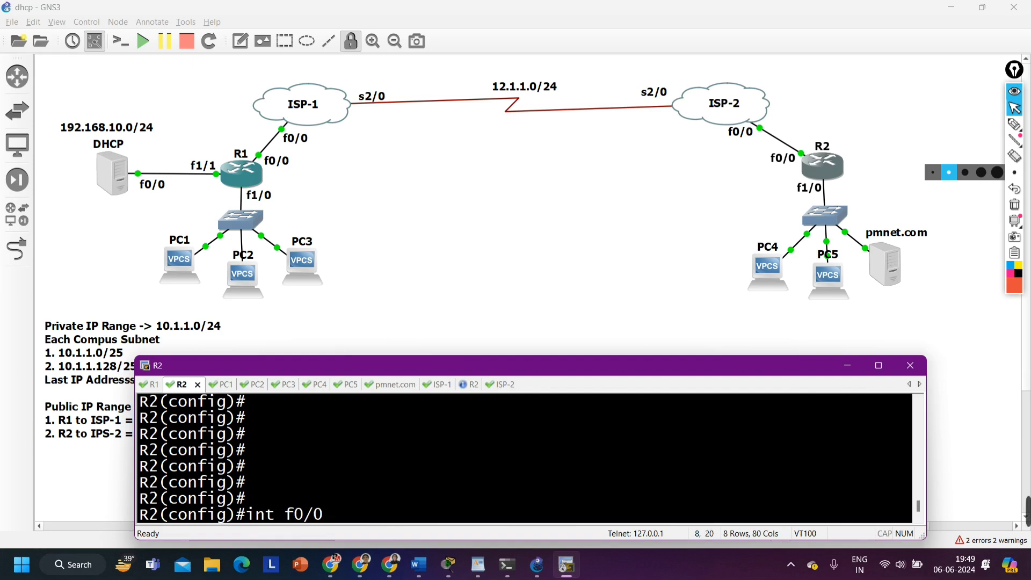
pyautogui.press('Return')
pyautogui.write('no sh')
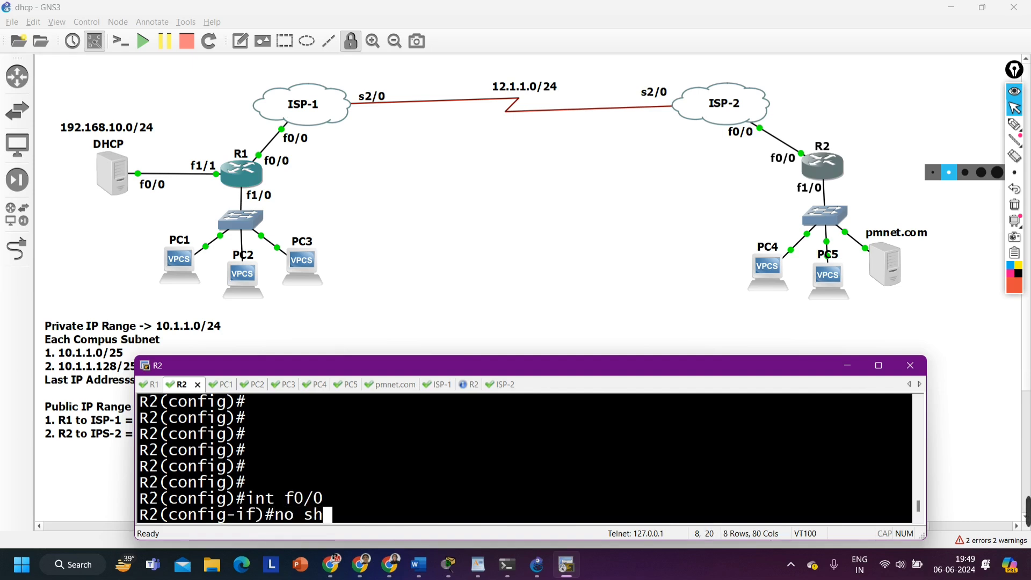
pyautogui.press('Tab')
pyautogui.press('Return')
# Assign IP address 1.1.1.5 with mask 255.255.255.252 to R2's interface f0/0
pyautogui.write('ip add')
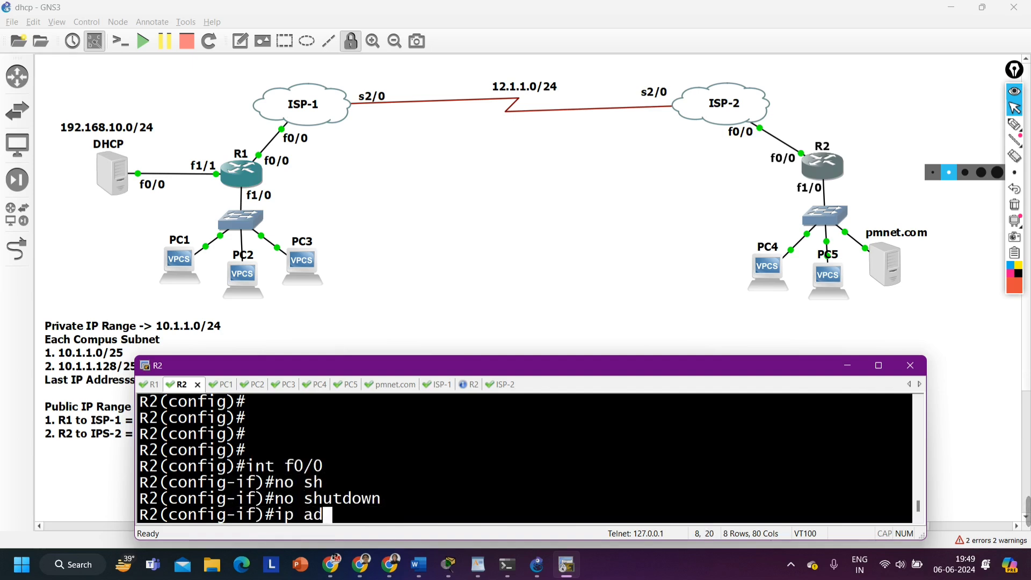
pyautogui.press('Tab')
pyautogui.write('1.1.')
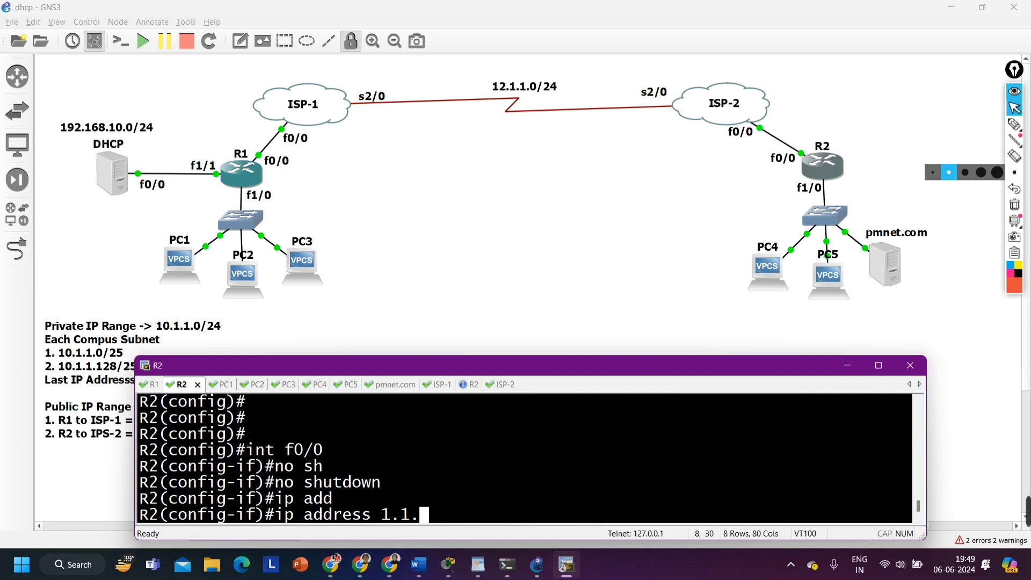
pyautogui.write('1.5 255')
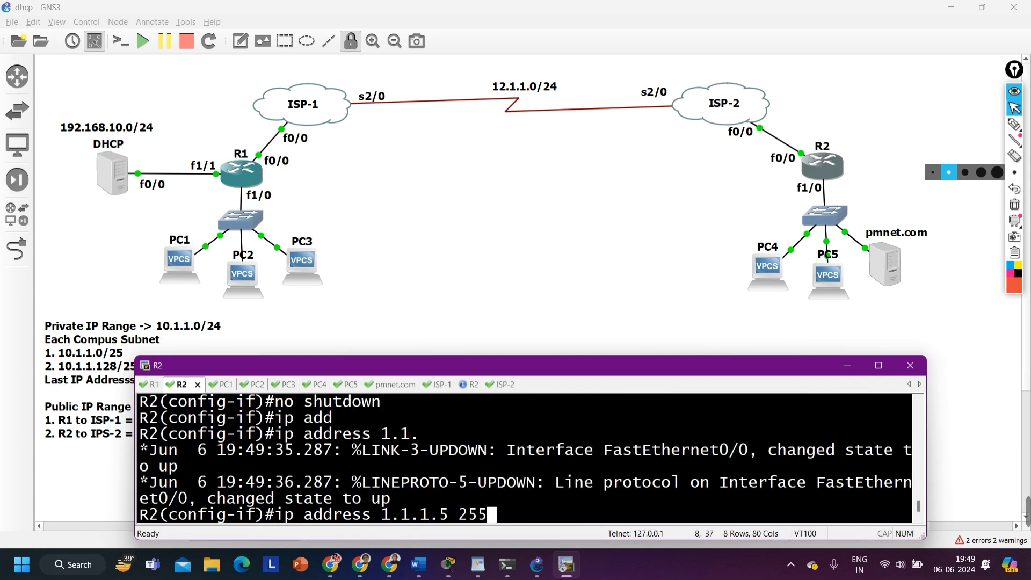
pyautogui.write('.255.255.252')
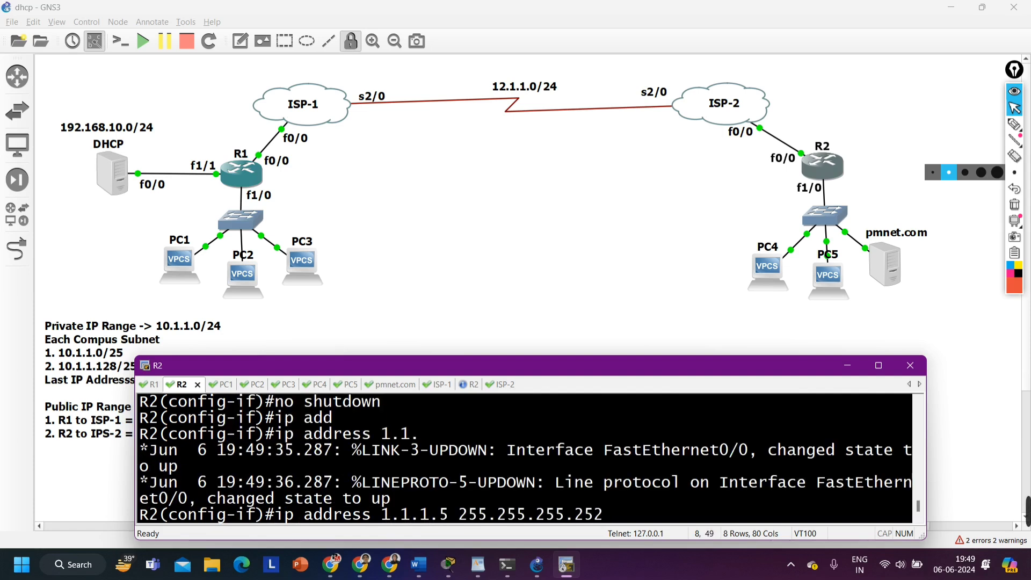
pyautogui.press('Return')
# Ping 1.1.1.6 from R2's interface configuration mode to test the link towards ISP-2
pyautogui.write('d')
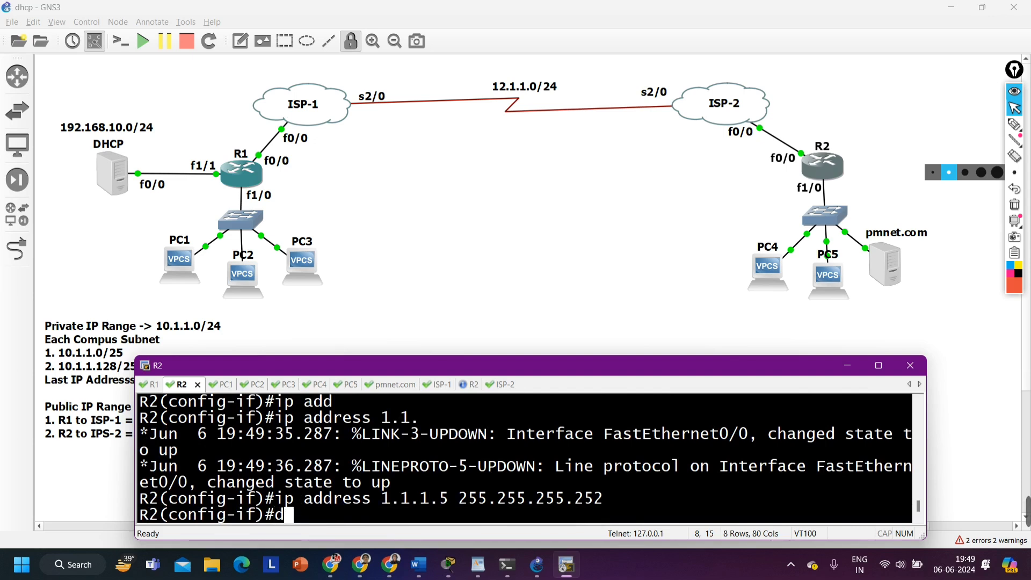
pyautogui.write('o ping ')
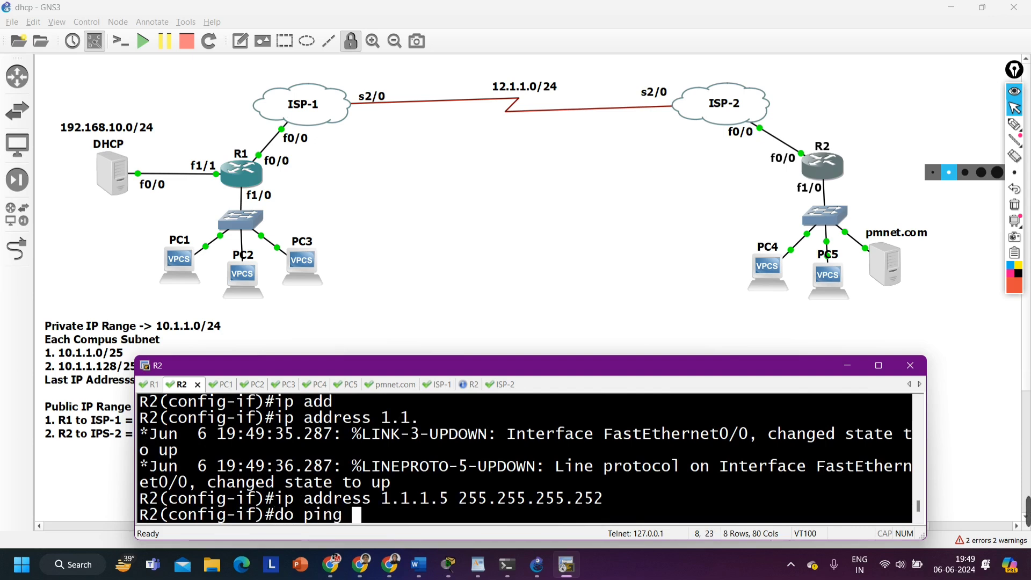
pyautogui.write('2')
pyautogui.press('BackSpace')
pyautogui.write('1.1.1.6')
pyautogui.press('Return')
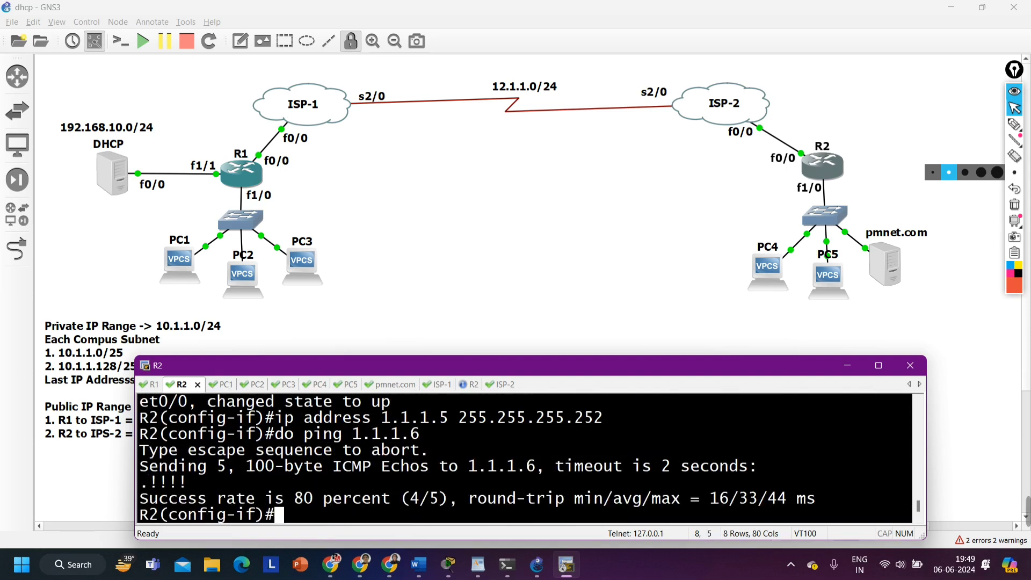
# Repeat the ping from R2 to 1.1.1.6 and return to an empty prompt
pyautogui.press('Return')
pyautogui.press('Up')
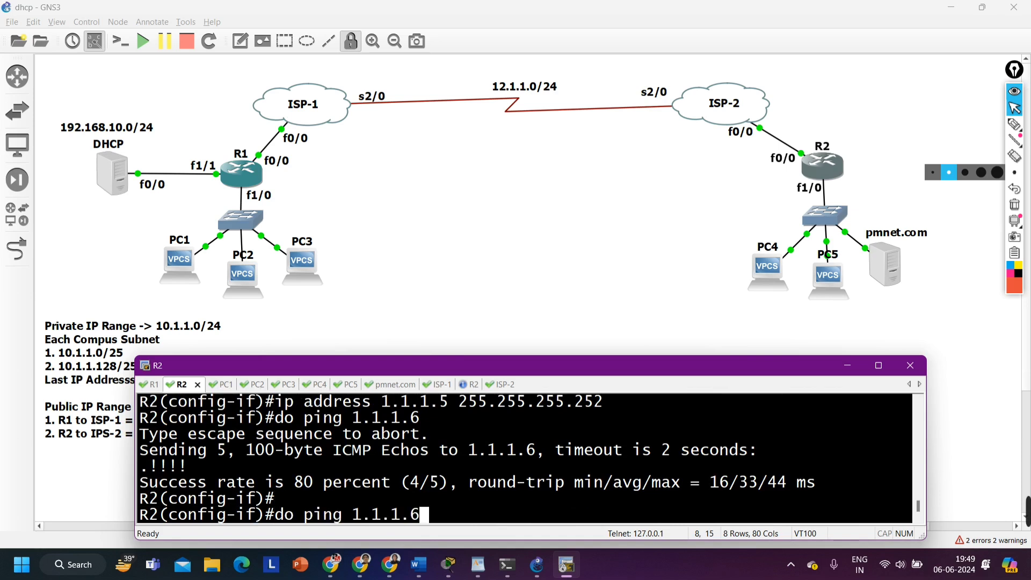
pyautogui.press('Return')
# Leave R2's f0/0 configuration, open interface f1/0 and enable it with no shutdown
pyautogui.press('Return')
pyautogui.press('Return')
pyautogui.press('Return')
pyautogui.press('Return')
pyautogui.press('Return')
pyautogui.press('Return')
pyautogui.press('Return')
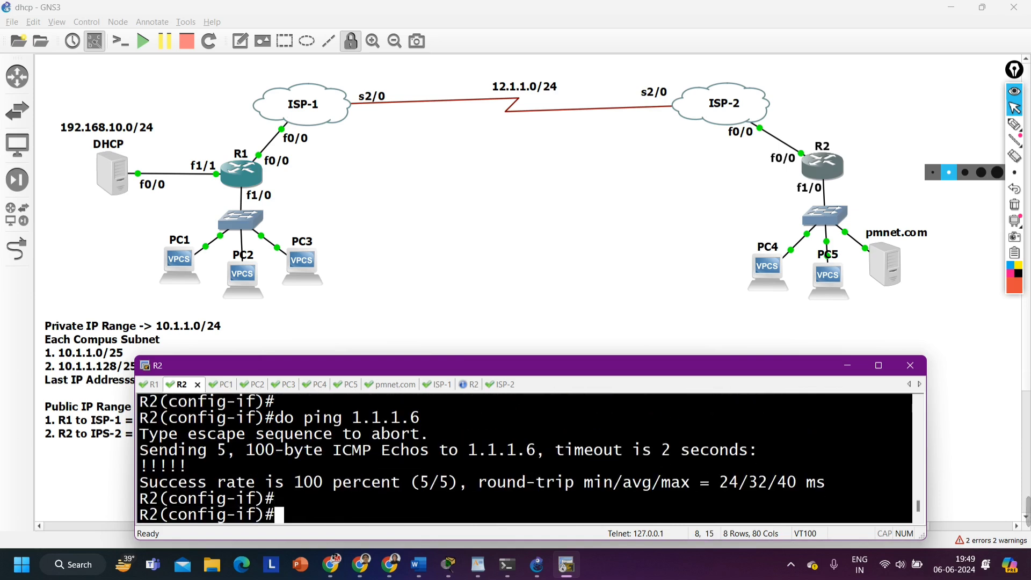
pyautogui.write('ex')
pyautogui.press('Return')
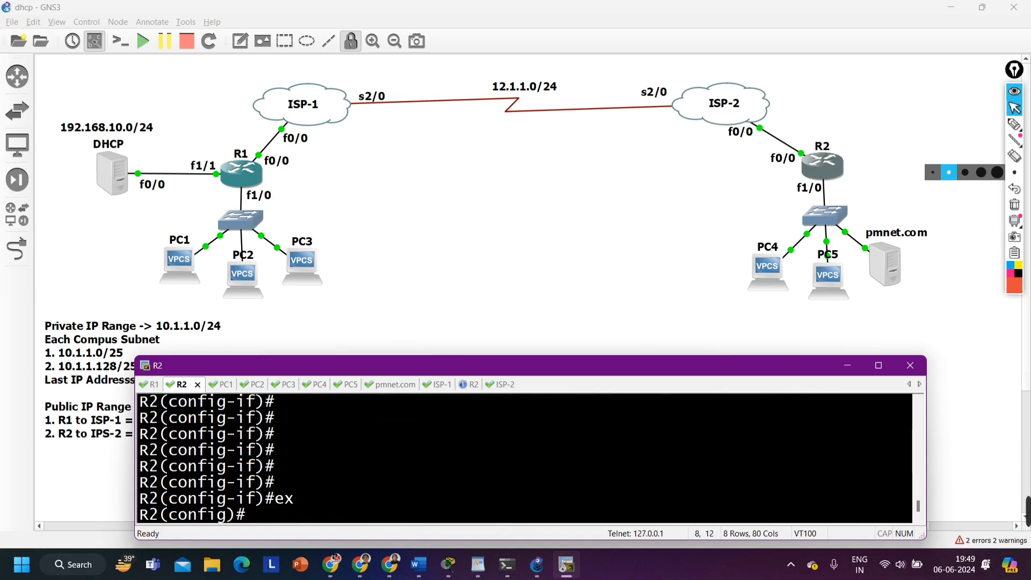
pyautogui.write('int f1/0')
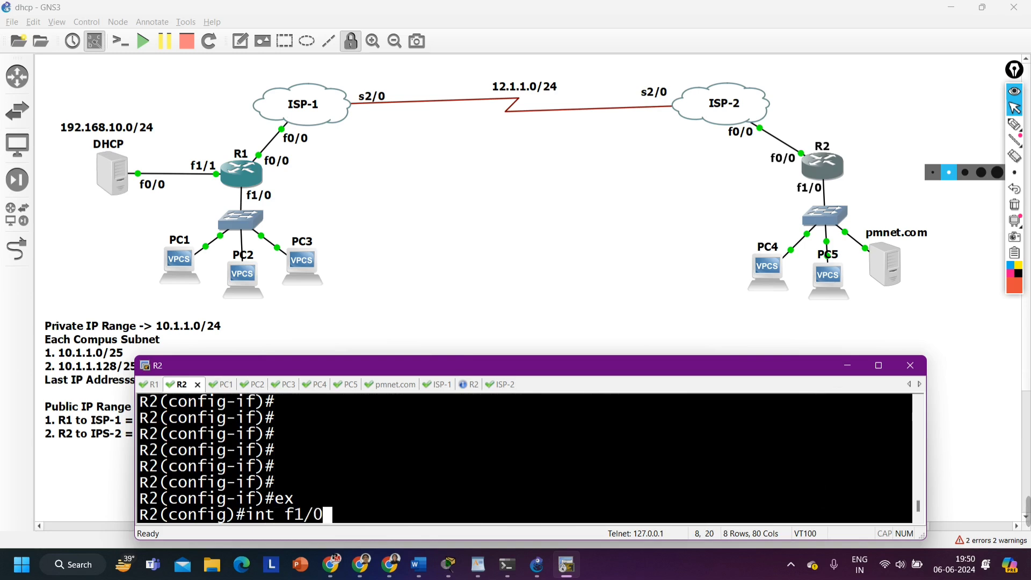
pyautogui.press('Return')
pyautogui.write('no sh')
pyautogui.press('Tab')
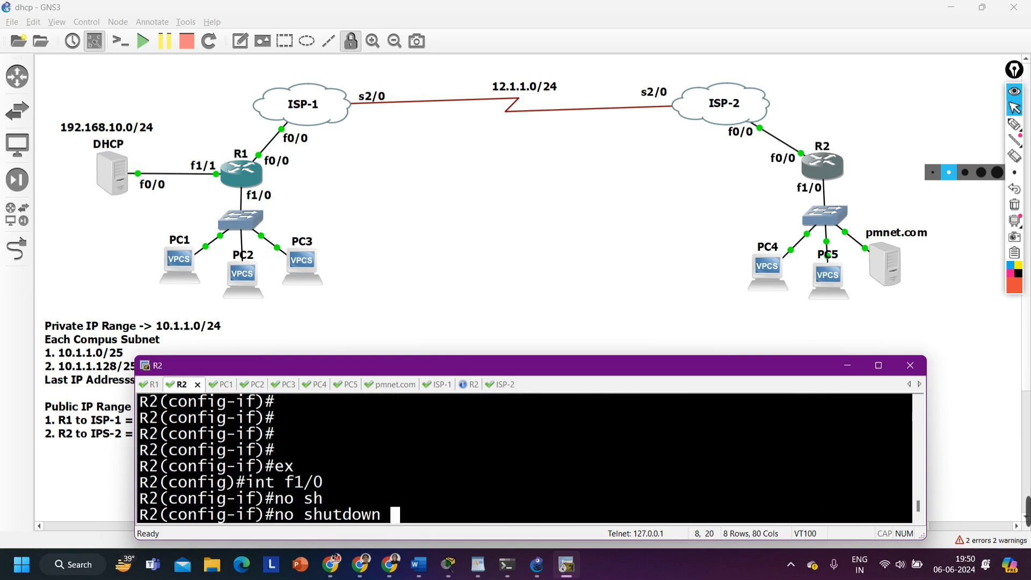
pyautogui.press('Return')
# Assign IP address 10.1.1.254 with mask 255.255.255.128 to R2's interface f1/0
pyautogui.write('ip add')
pyautogui.press('Tab')
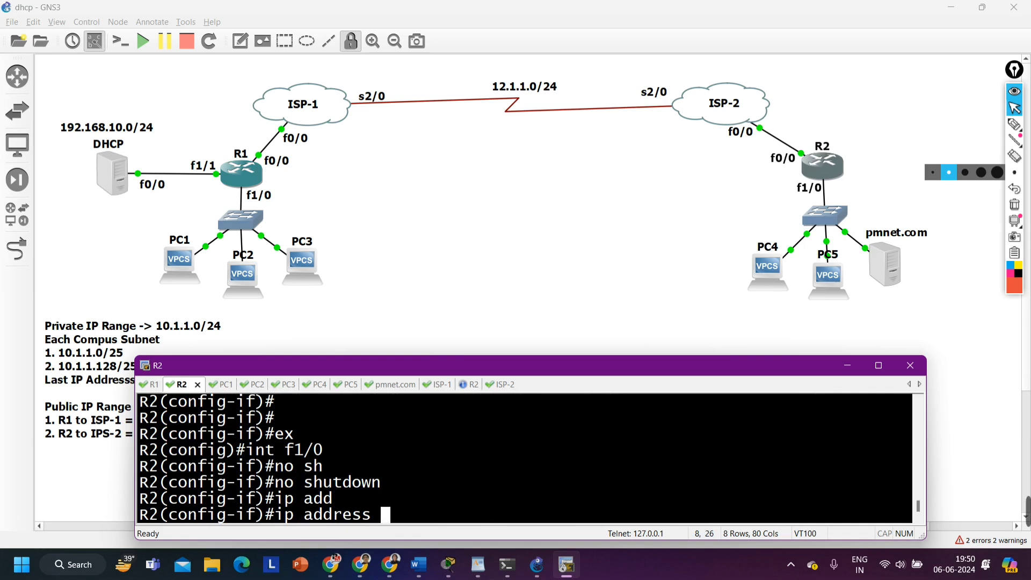
pyautogui.write('10.1.1.')
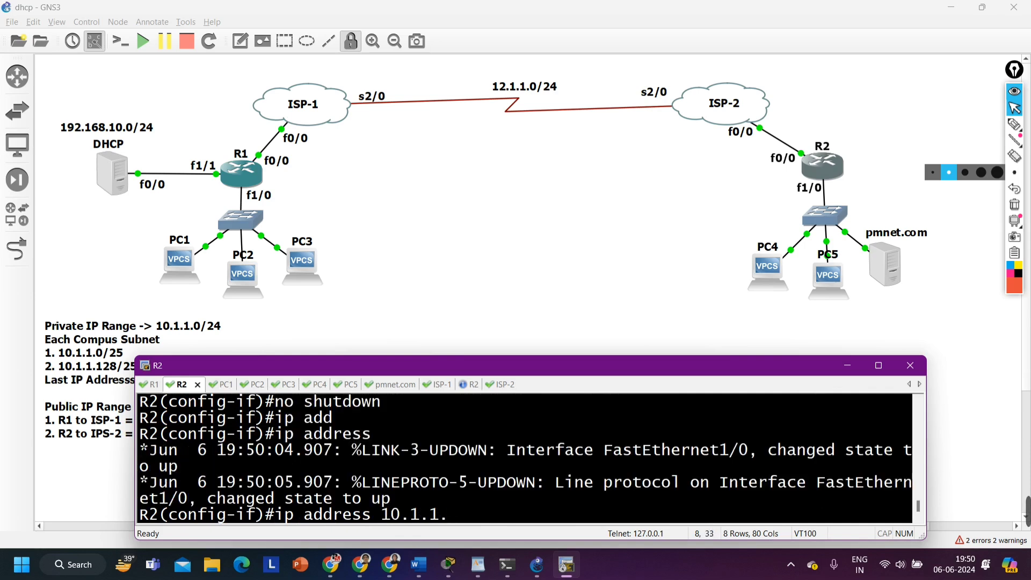
pyautogui.write('25')
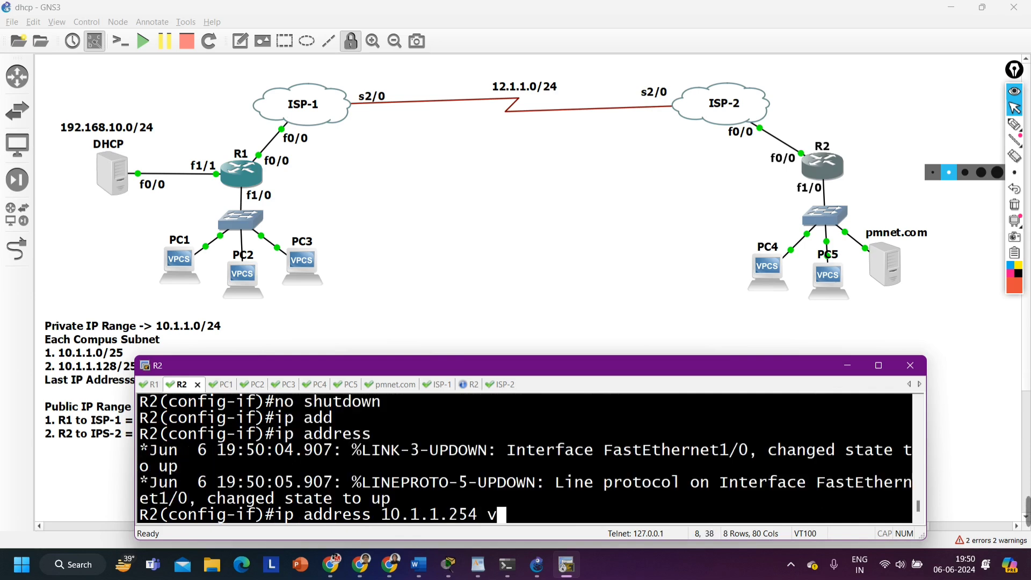
pyautogui.write('4 255')
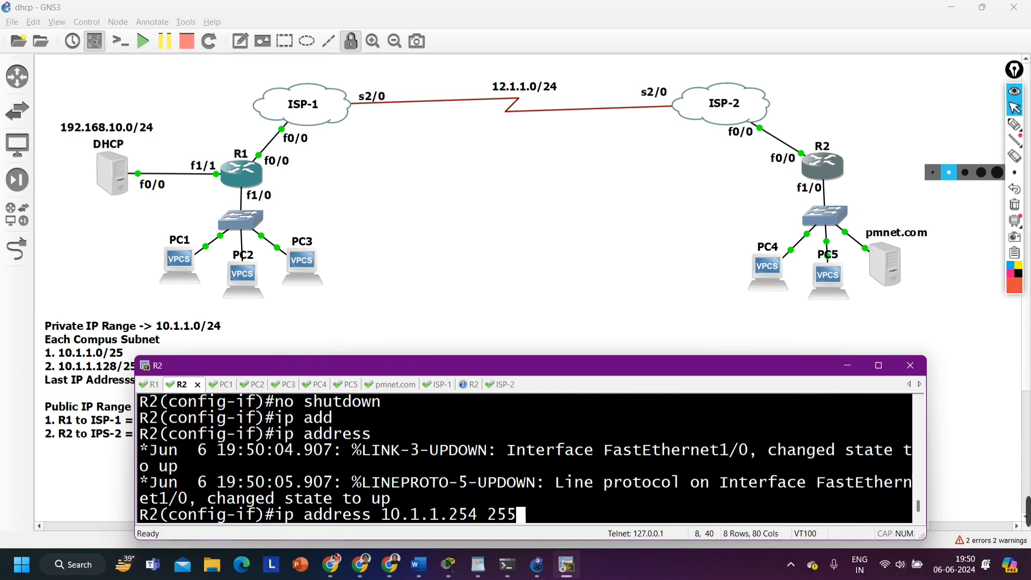
pyautogui.write('.255.255.')
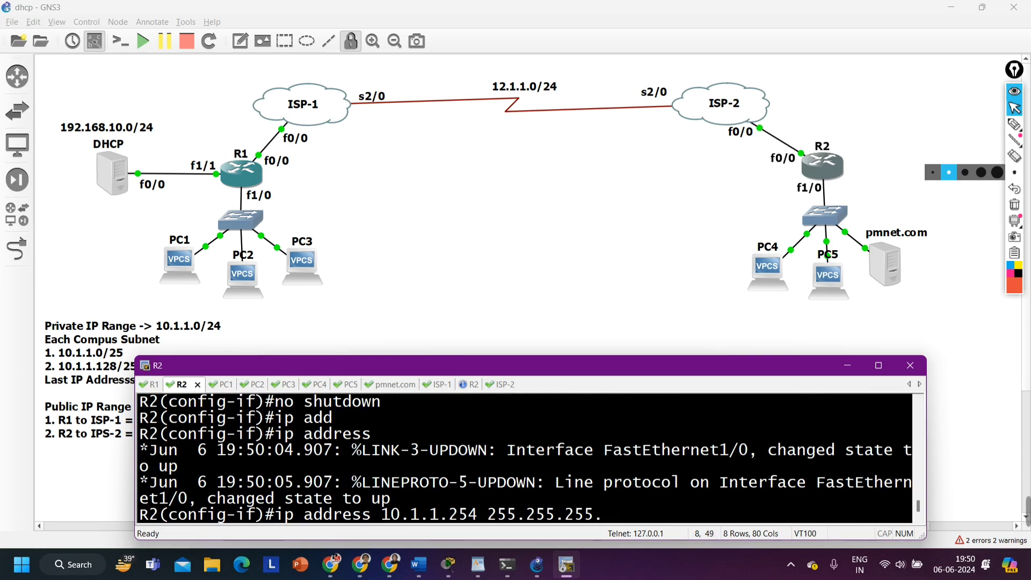
pyautogui.write('128')
pyautogui.press('Return')
# Leave R2's configuration mode and run show ip int br | ex un to check its addressed interfaces
pyautogui.hotkey('ctrl', 'z')
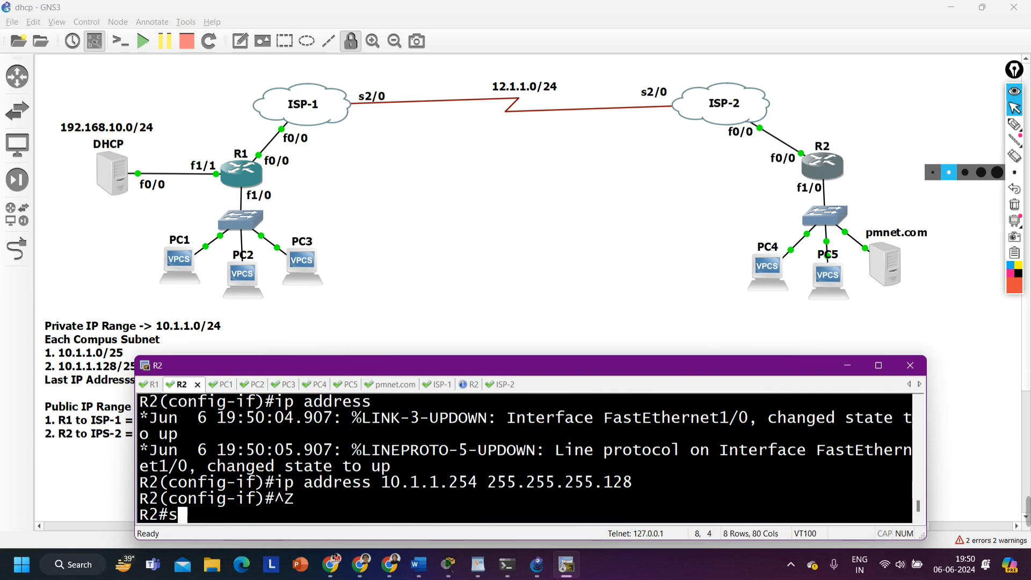
pyautogui.write('sh')
pyautogui.press('Tab')
pyautogui.write('ip')
pyautogui.write('br')
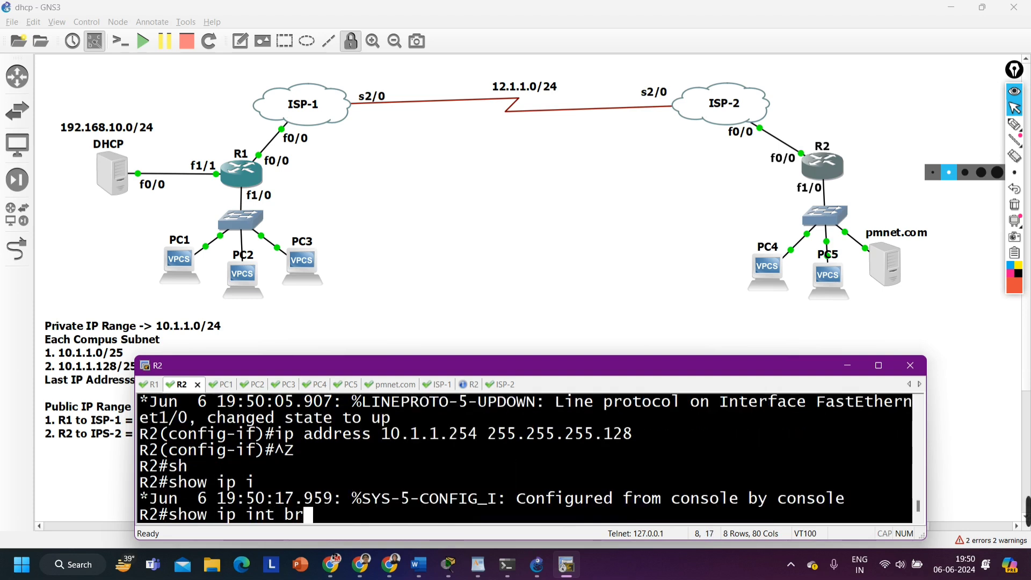
pyautogui.write(' | ex ')
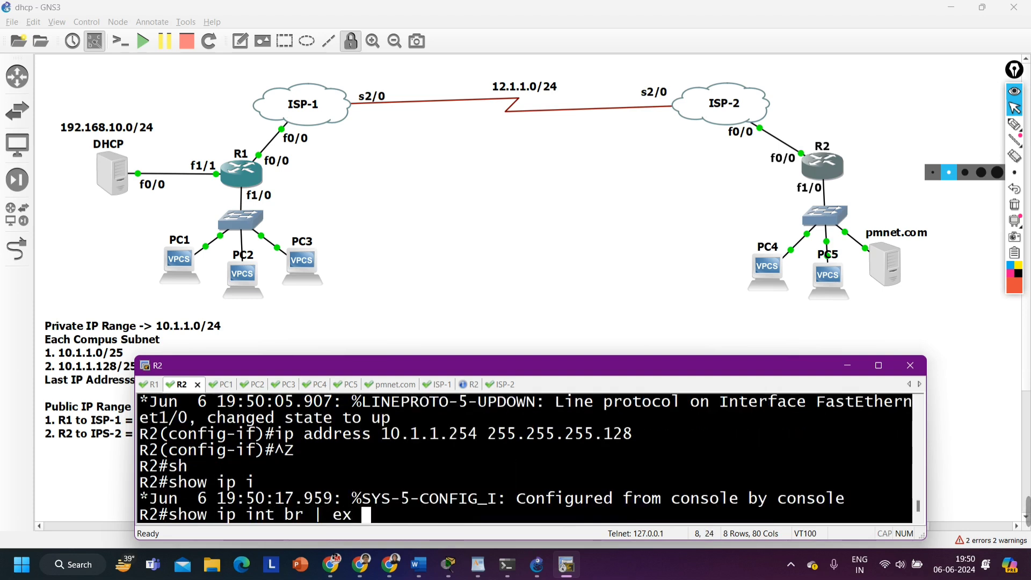
pyautogui.write('un')
pyautogui.press('Return')
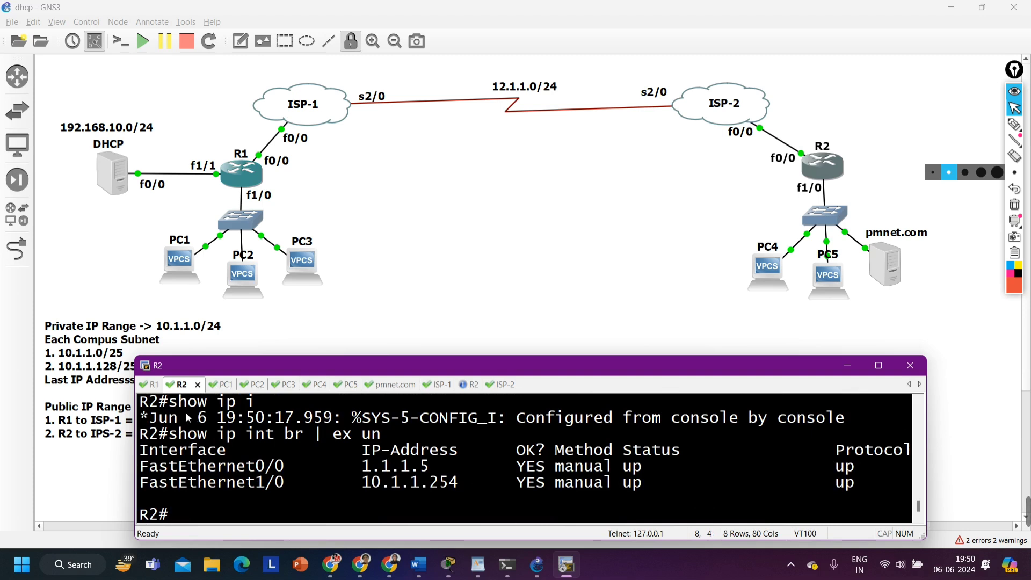
# Move R1's console tab behind PC3's and open the DHCP server's console in global configuration mode
pyautogui.moveTo(185, 385); pyautogui.dragTo(281, 383)
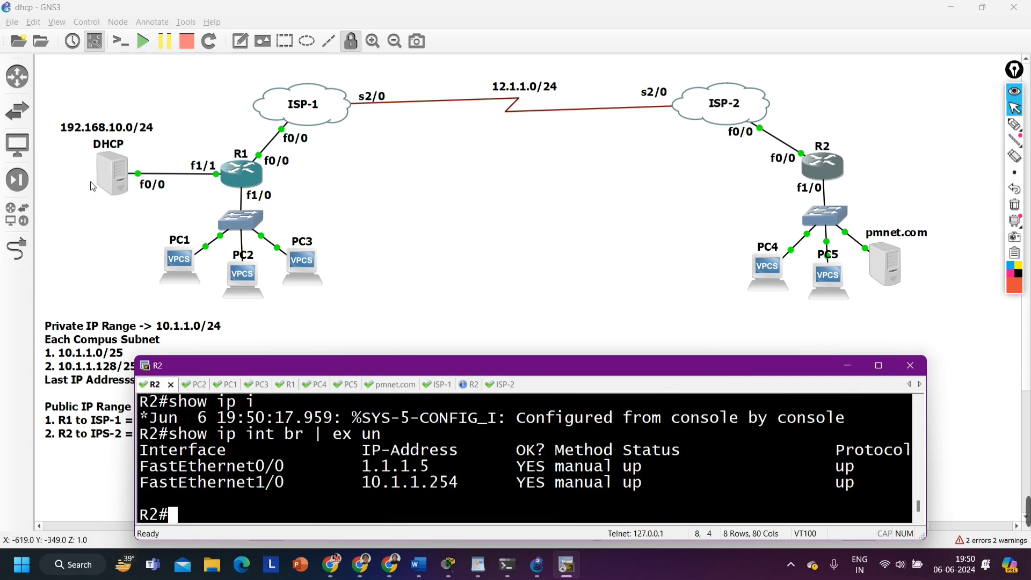
pyautogui.doubleClick(105, 171)
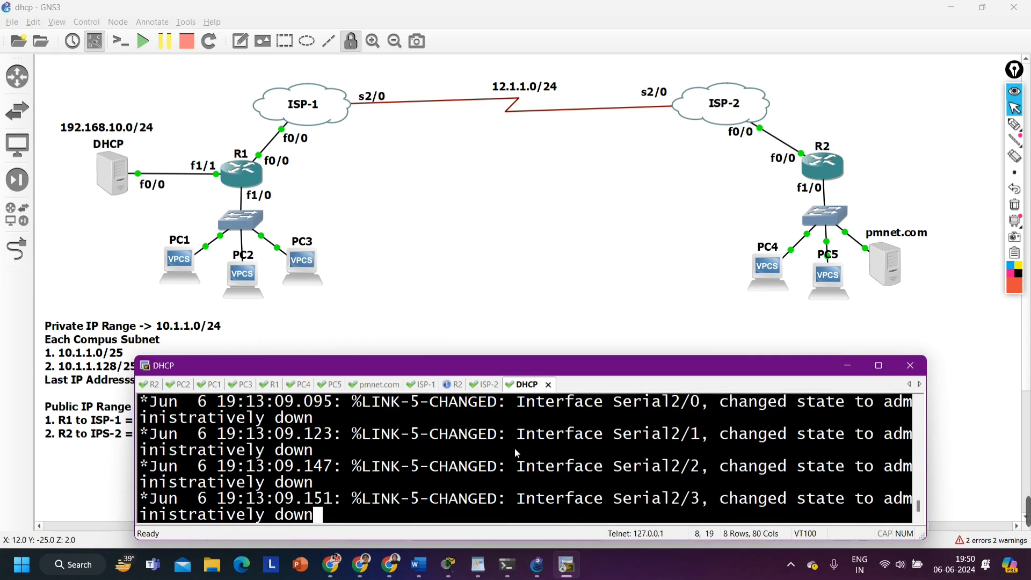
pyautogui.press('Return')
pyautogui.press('Return')
pyautogui.press('Return')
pyautogui.press('Return')
pyautogui.press('Return')
pyautogui.press('Return')
pyautogui.press('Return')
pyautogui.write('conf')
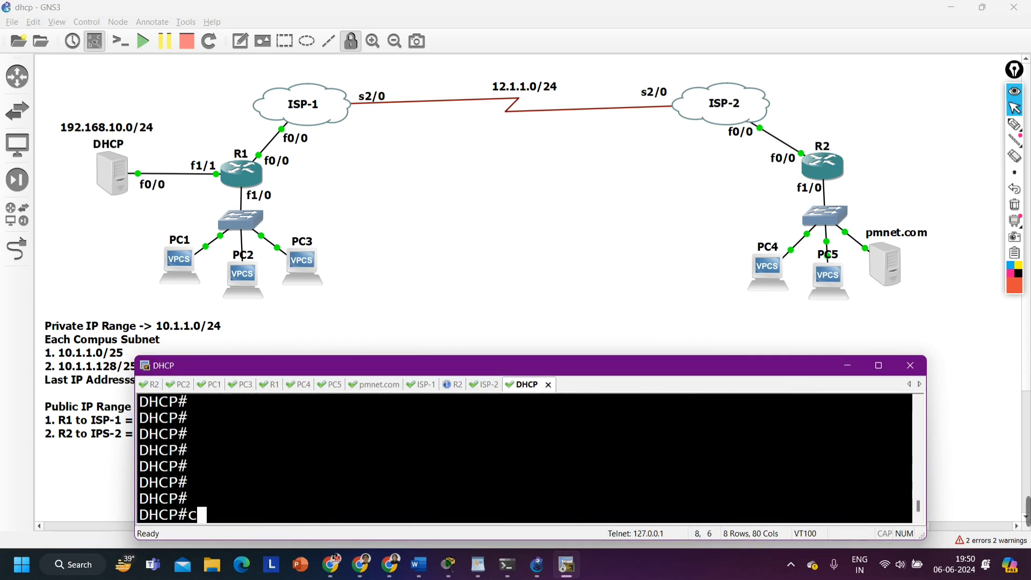
pyautogui.press('Tab')
pyautogui.press('Return')
pyautogui.press('Return')
pyautogui.press('Return')
pyautogui.press('Return')
pyautogui.press('Return')
pyautogui.press('Return')
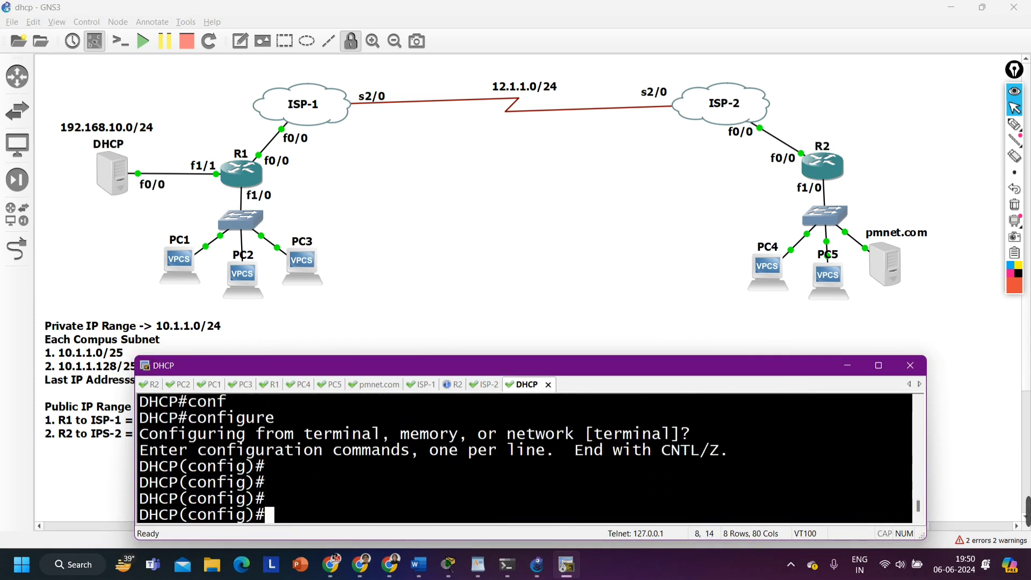
# Exclude R1's LAN gateway address 10.1.1.126 from DHCP assignment on the DHCP server with ip dhcp excluded-address
pyautogui.write('ip ')
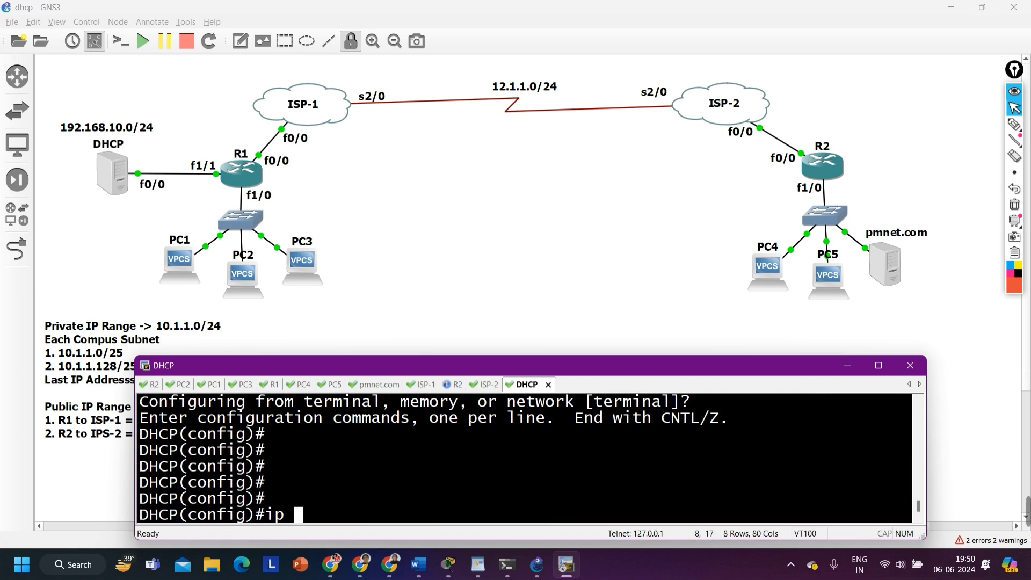
pyautogui.write('dh')
pyautogui.press('Tab')
pyautogui.write('ex')
pyautogui.press('Tab')
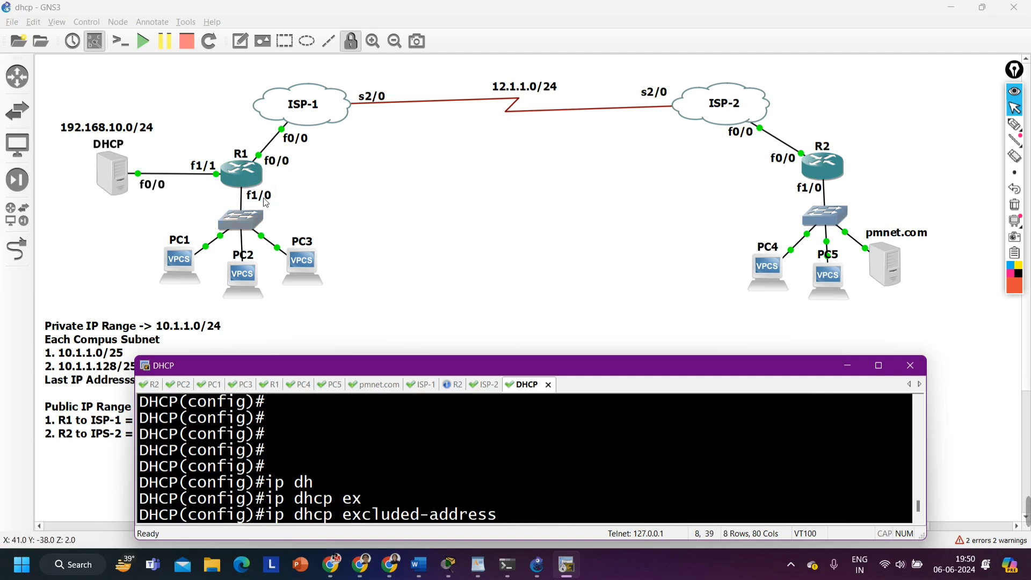
pyautogui.write('192')
pyautogui.press('BackSpace')
pyautogui.press('BackSpace')
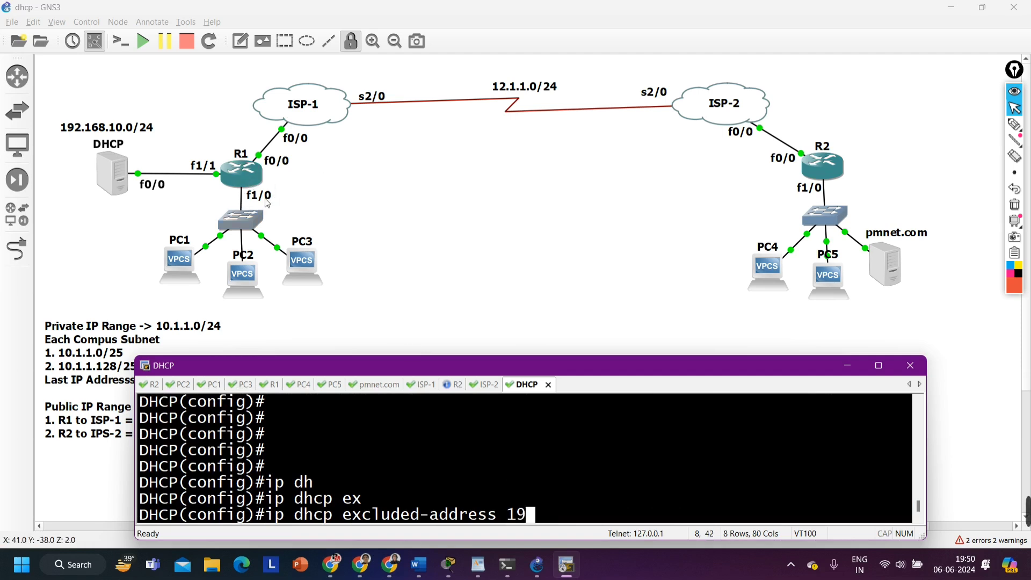
pyautogui.write('0.1.')
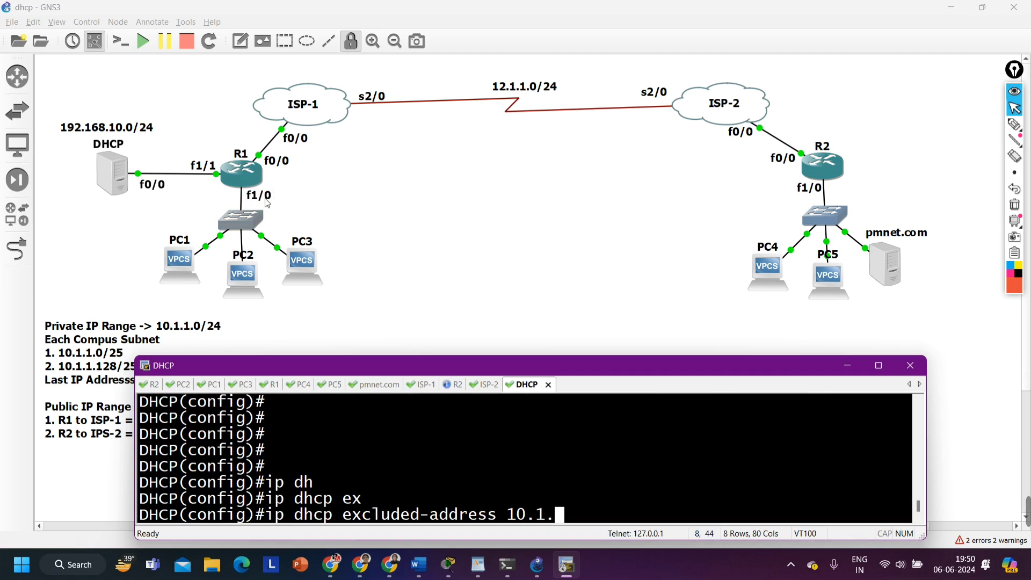
pyautogui.write('1.25')
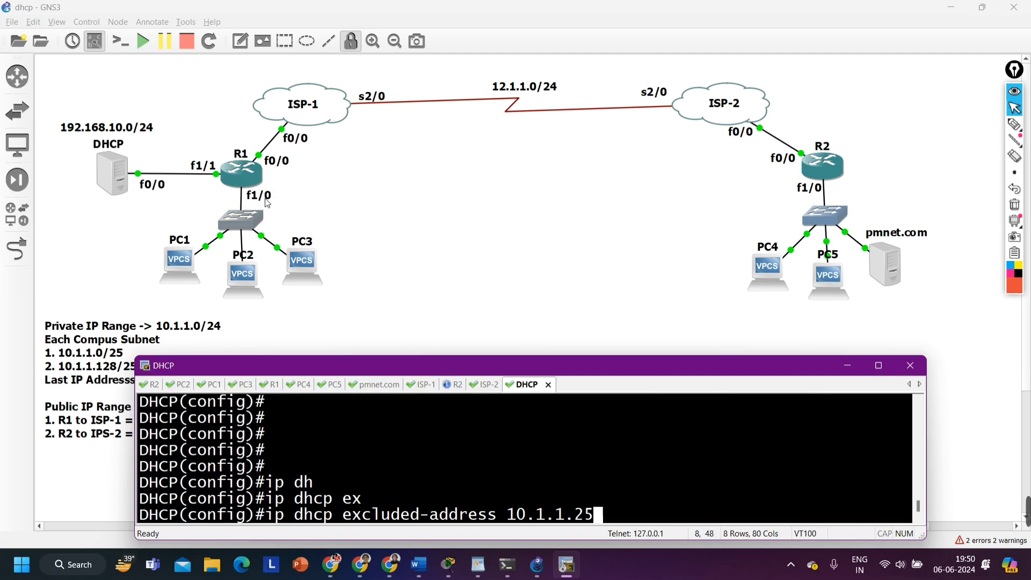
pyautogui.write('4')
pyautogui.press('BackSpace')
pyautogui.press('BackSpace')
pyautogui.write('126')
pyautogui.press('Return')
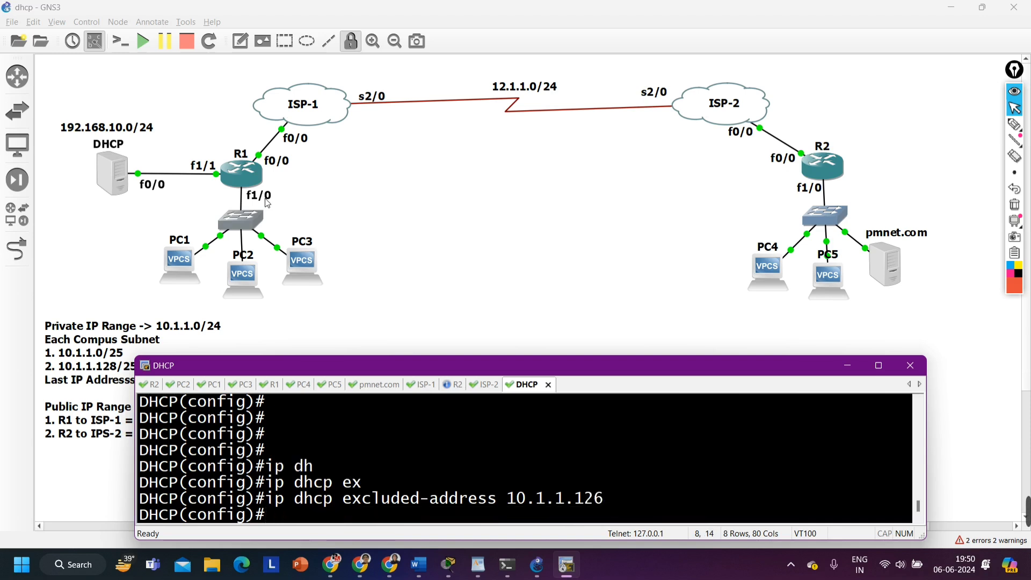
# Exclude R2's LAN gateway address 10.1.1.254 from DHCP assignment on the DHCP server
pyautogui.press('Up')
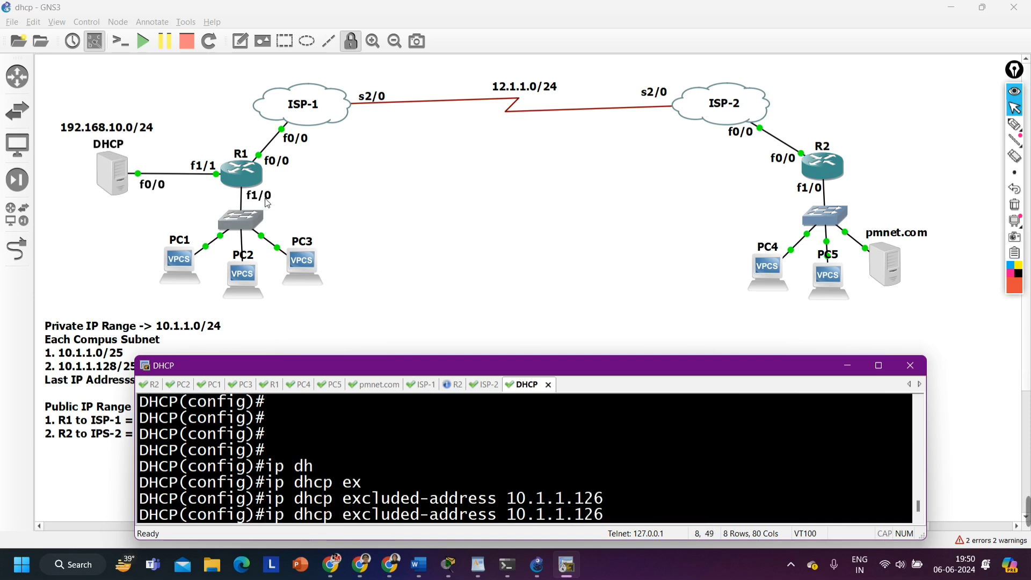
pyautogui.press('BackSpace')
pyautogui.press('BackSpace')
pyautogui.press('BackSpace')
pyautogui.press('BackSpace')
pyautogui.press('BackSpace')
pyautogui.press('BackSpace')
pyautogui.press('BackSpace')
pyautogui.write('1.1.')
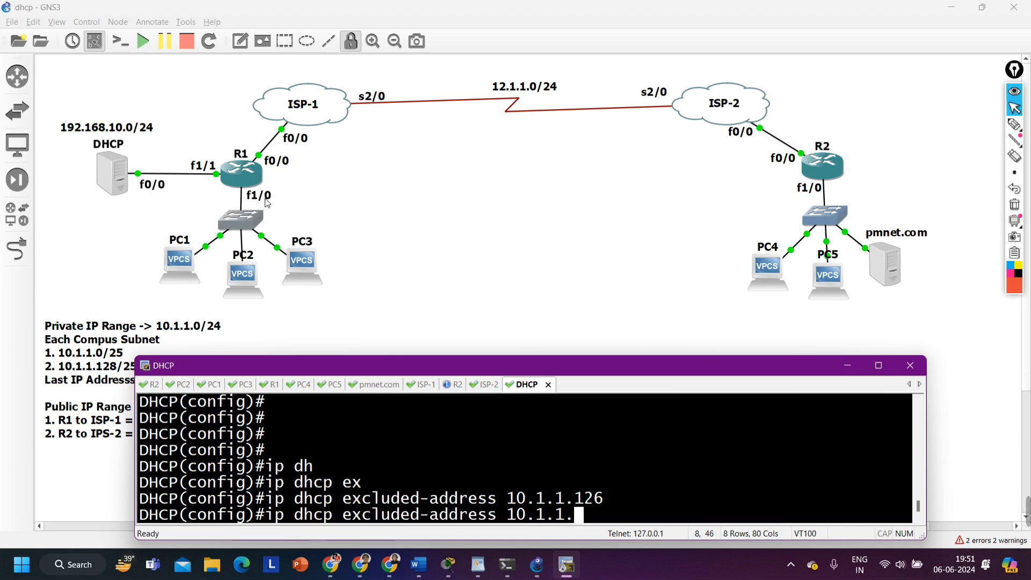
pyautogui.write('254')
pyautogui.press('Return')
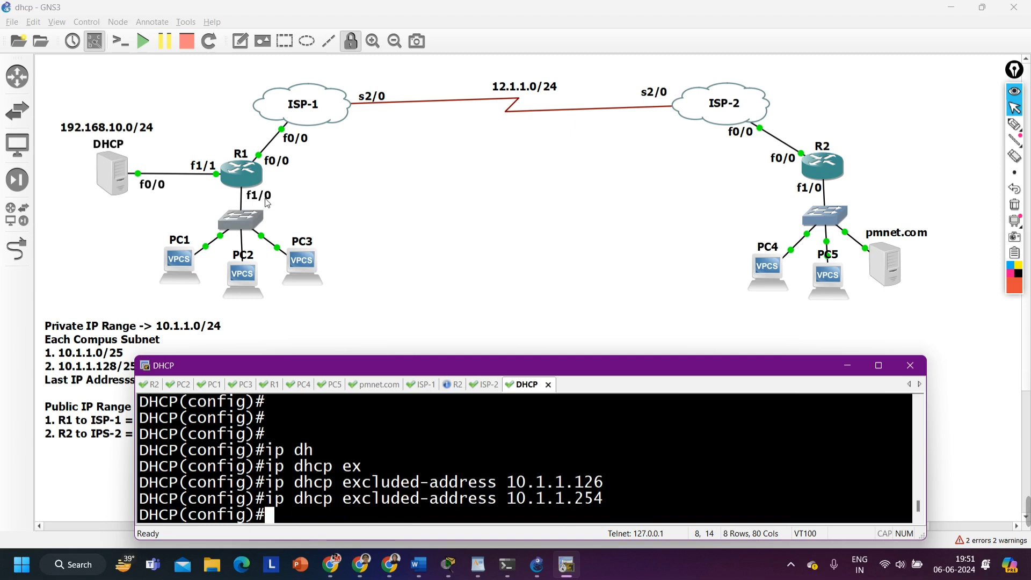
# Create a DHCP pool named LAN-01 on the DHCP server with ip dhcp pool
pyautogui.write('ip ')
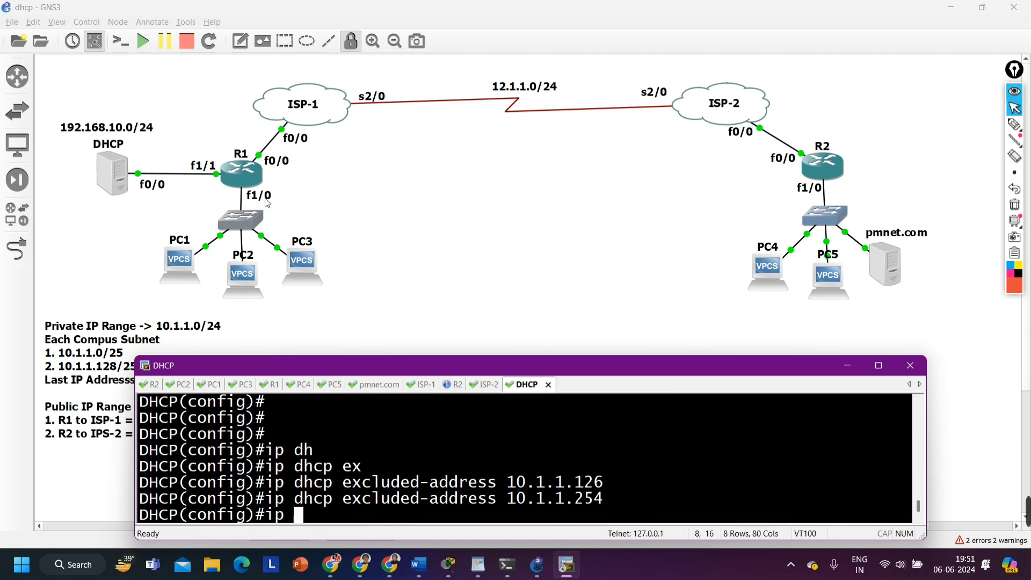
pyautogui.write('dh')
pyautogui.press('Tab')
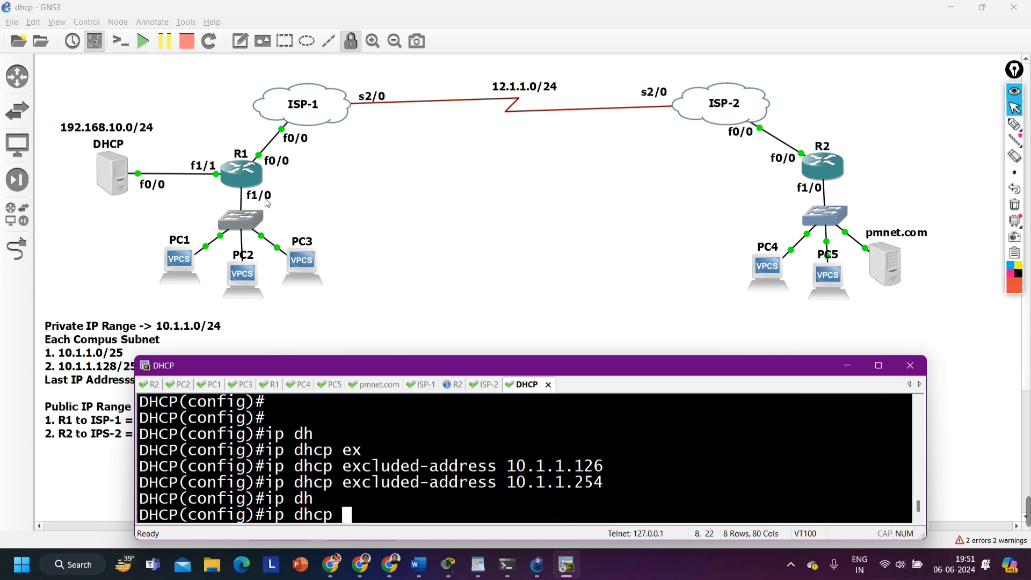
pyautogui.write('po')
pyautogui.press('Tab')
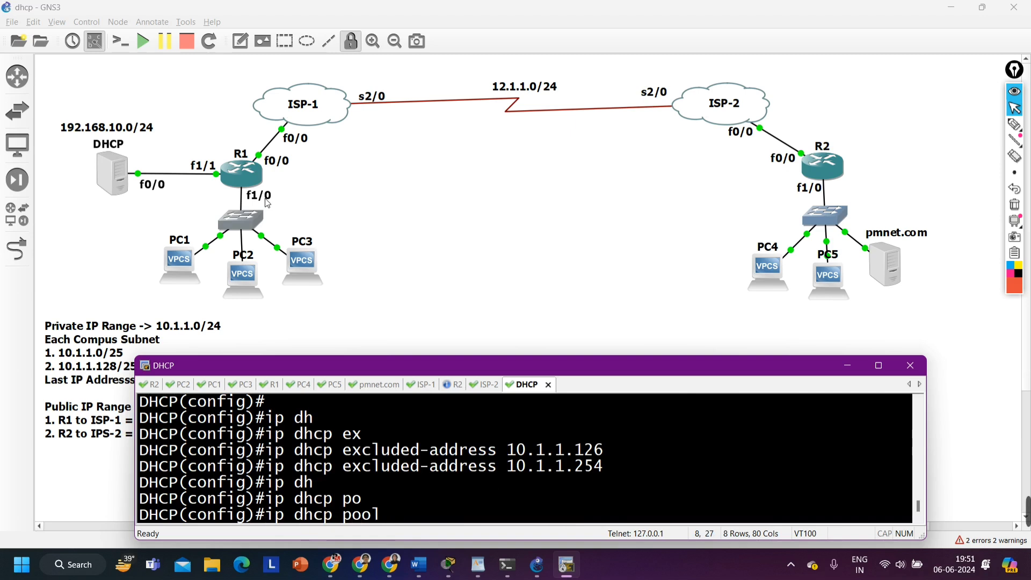
pyautogui.write('LAN-01')
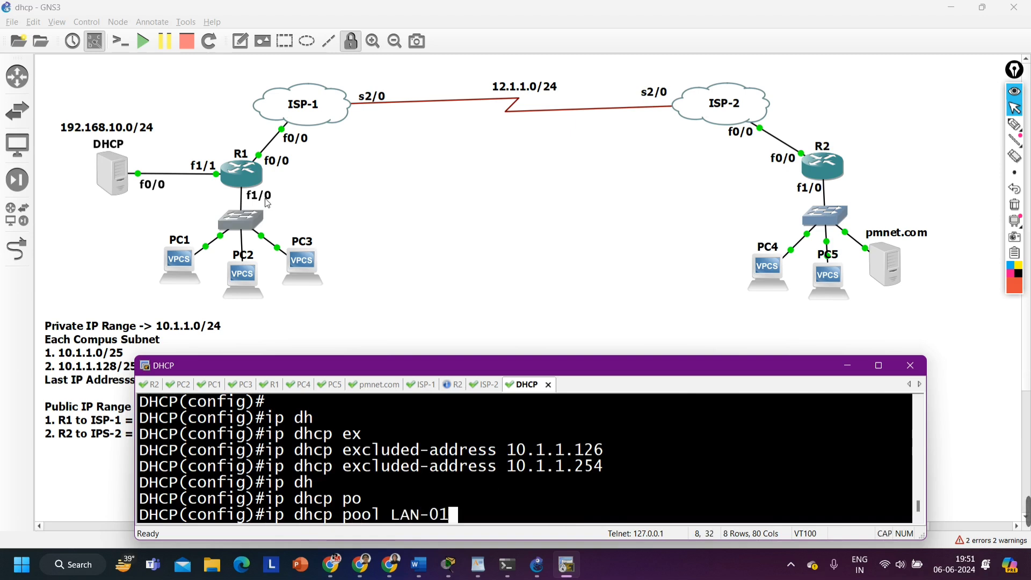
pyautogui.press('Return')
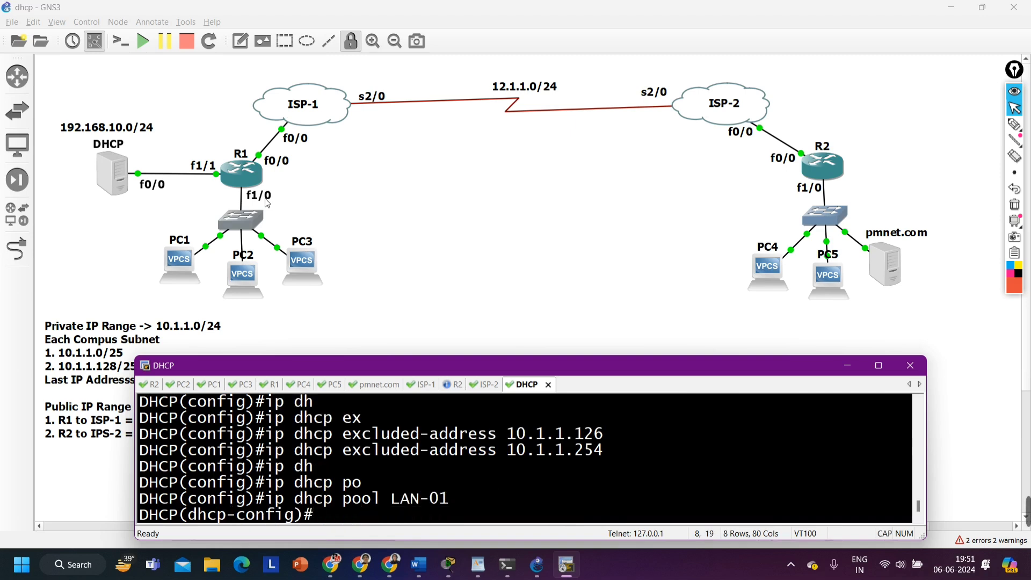
# Assign the network 10.1.1.0 with mask 255.255.255.128 to the LAN-01 pool
pyautogui.write('net')
pyautogui.press('Tab')
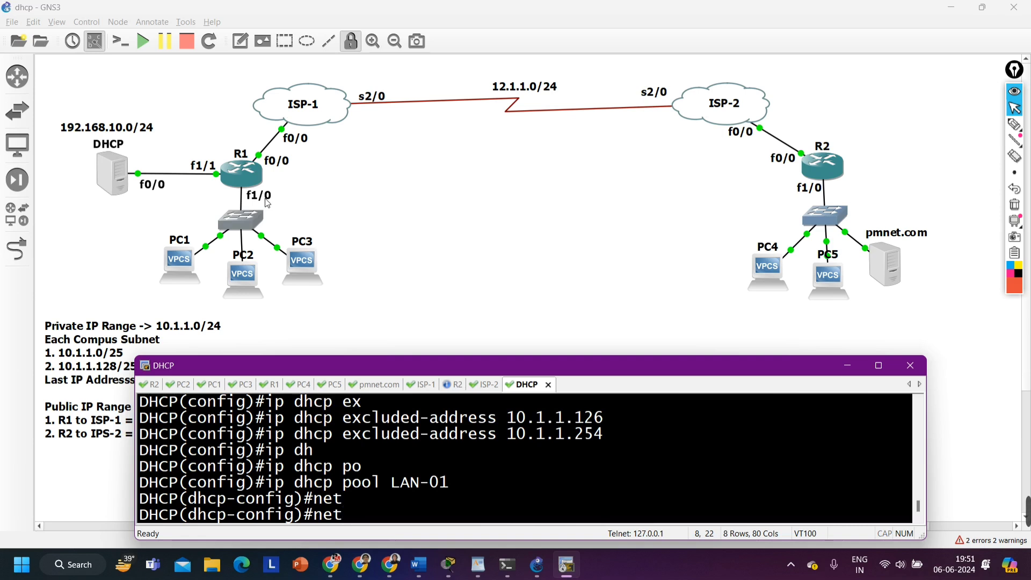
pyautogui.write('w')
pyautogui.press('Tab')
pyautogui.write('10')
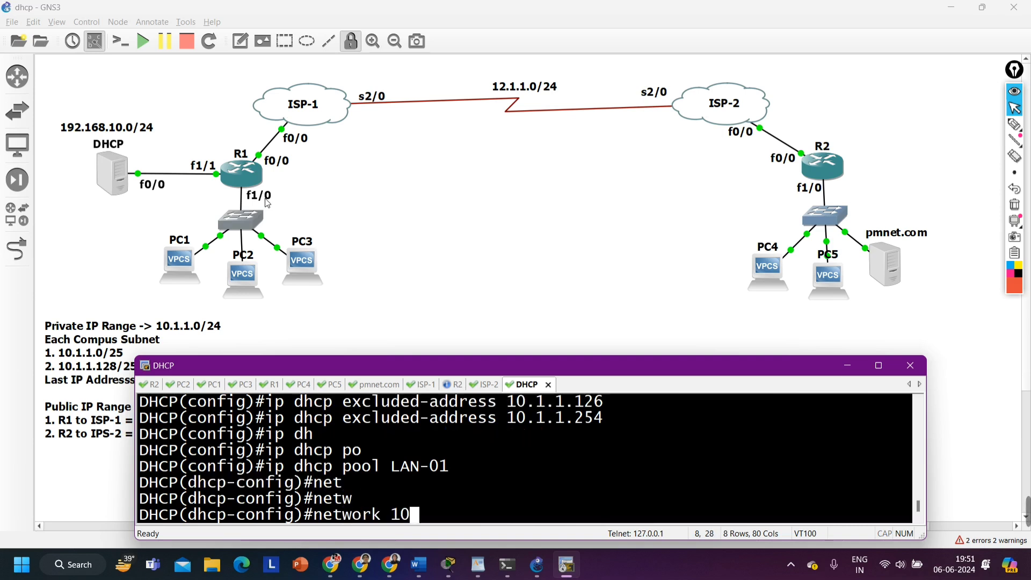
pyautogui.write('.1.1.0')
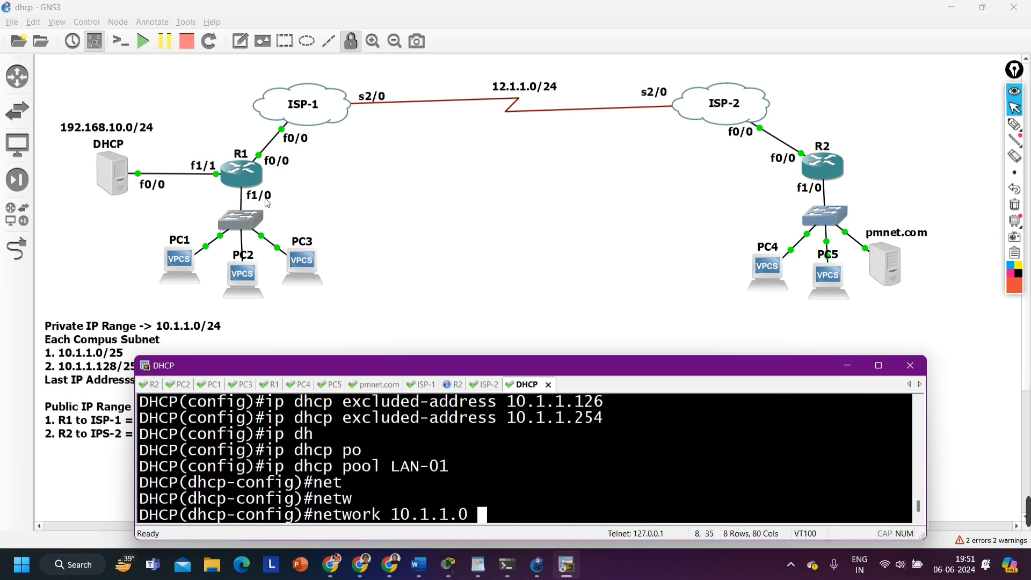
pyautogui.write(' 255.2')
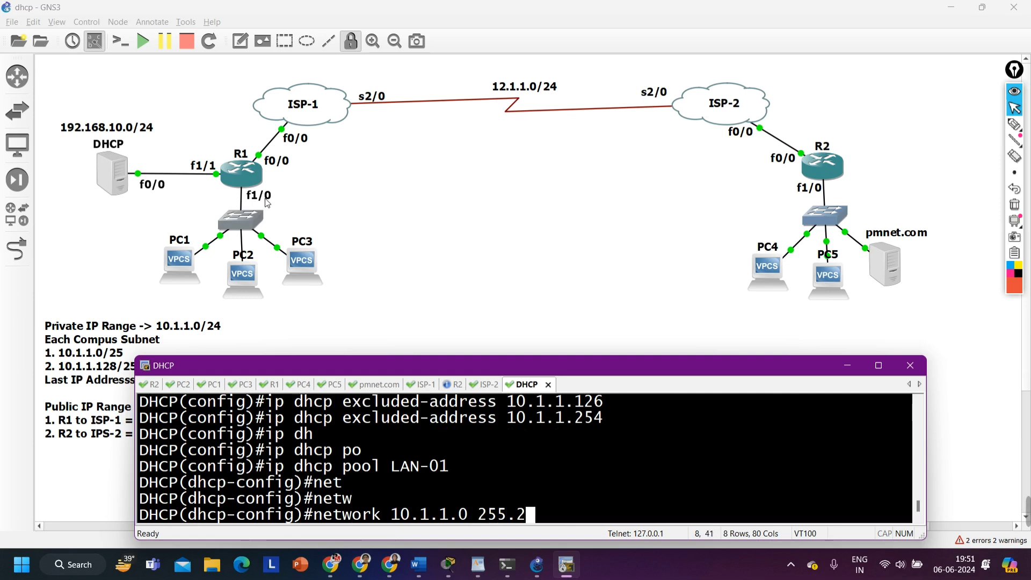
pyautogui.write('55.255.128')
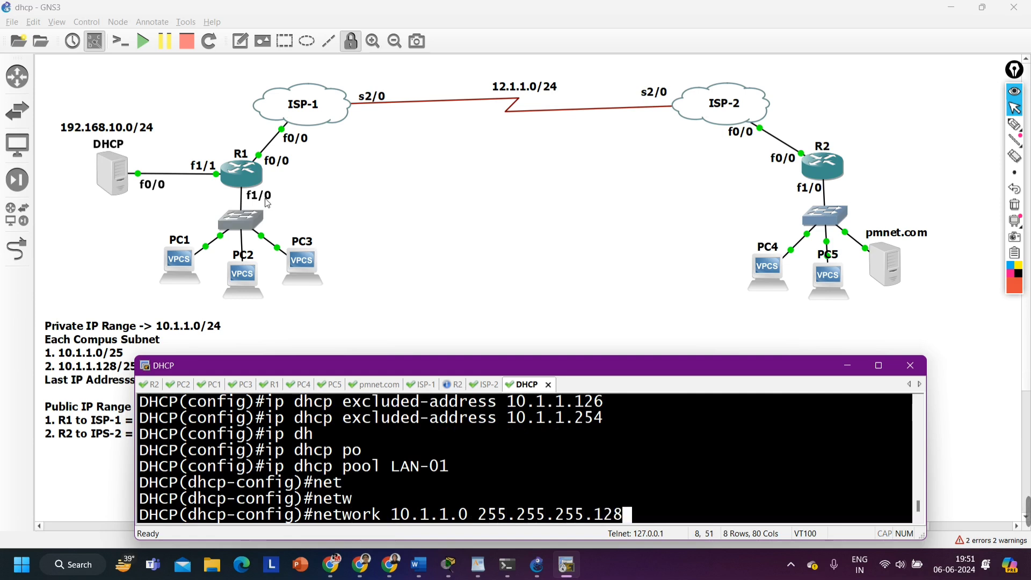
pyautogui.press('Return')
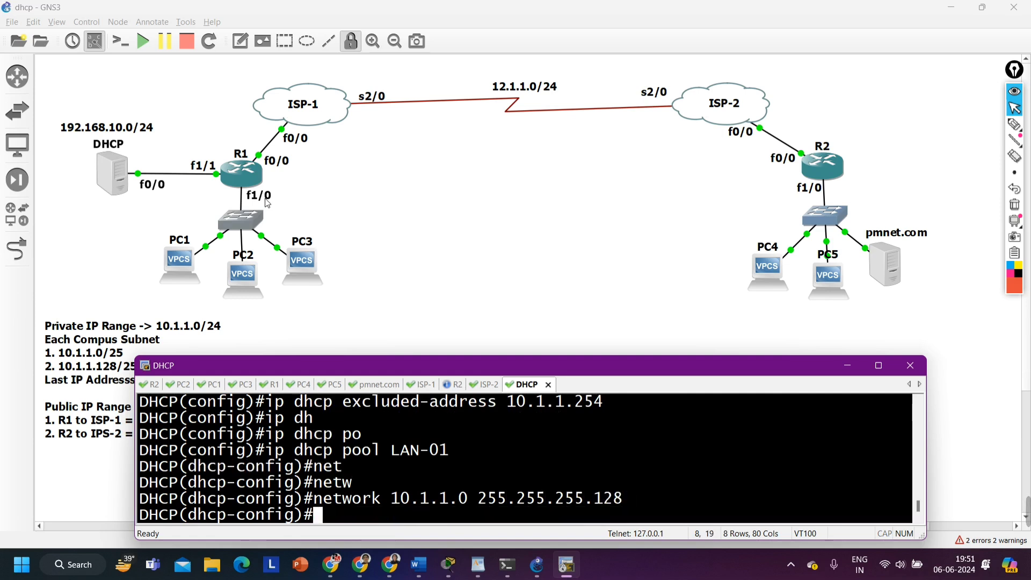
pyautogui.write('de')
pyautogui.press('BackSpace')
pyautogui.press('BackSpace')
pyautogui.write('ro')
pyautogui.press('Tab')
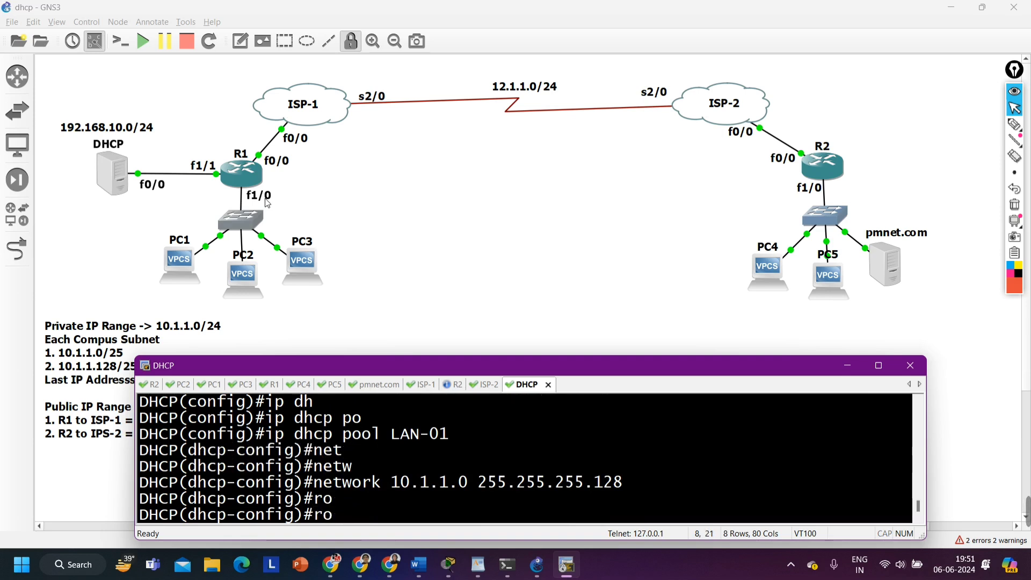
pyautogui.write('ute')
pyautogui.press('Tab')
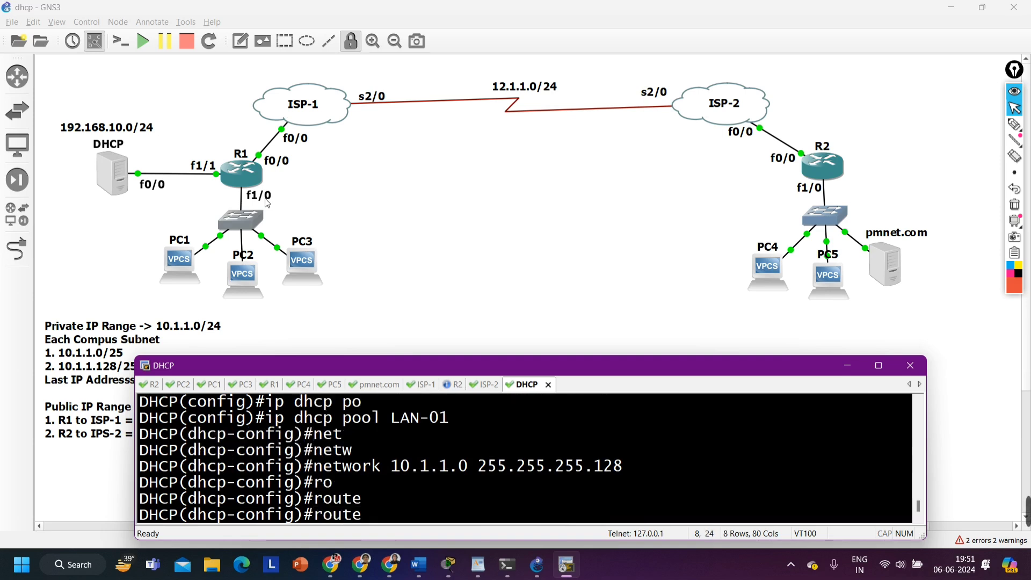
pyautogui.press('BackSpace')
pyautogui.press('BackSpace')
pyautogui.press('BackSpace')
pyautogui.press('BackSpace')
pyautogui.press('BackSpace')
pyautogui.press('BackSpace')
# Set the LAN-01 pool's default-router to 10.1.1.126
pyautogui.write('def')
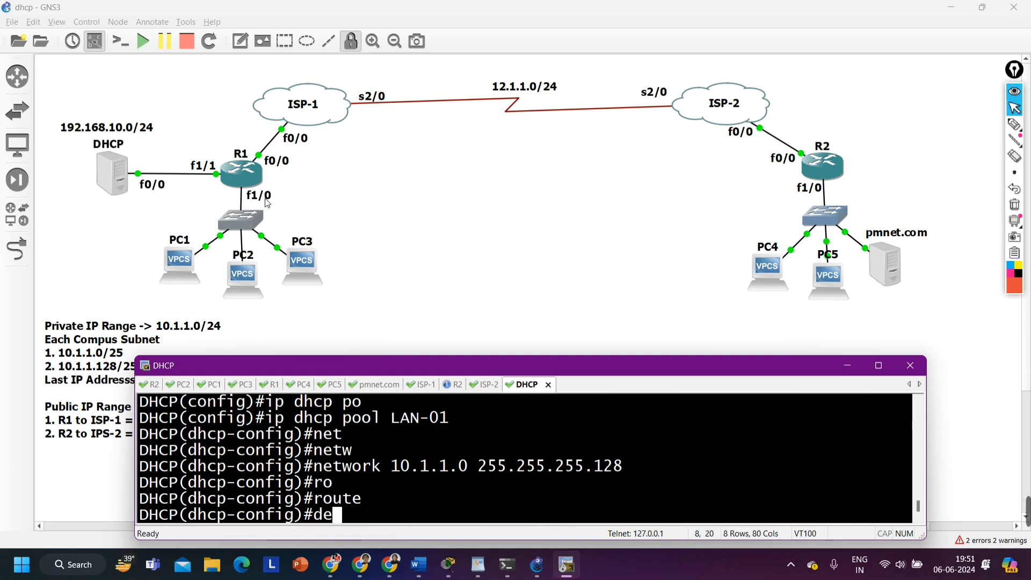
pyautogui.press('Tab')
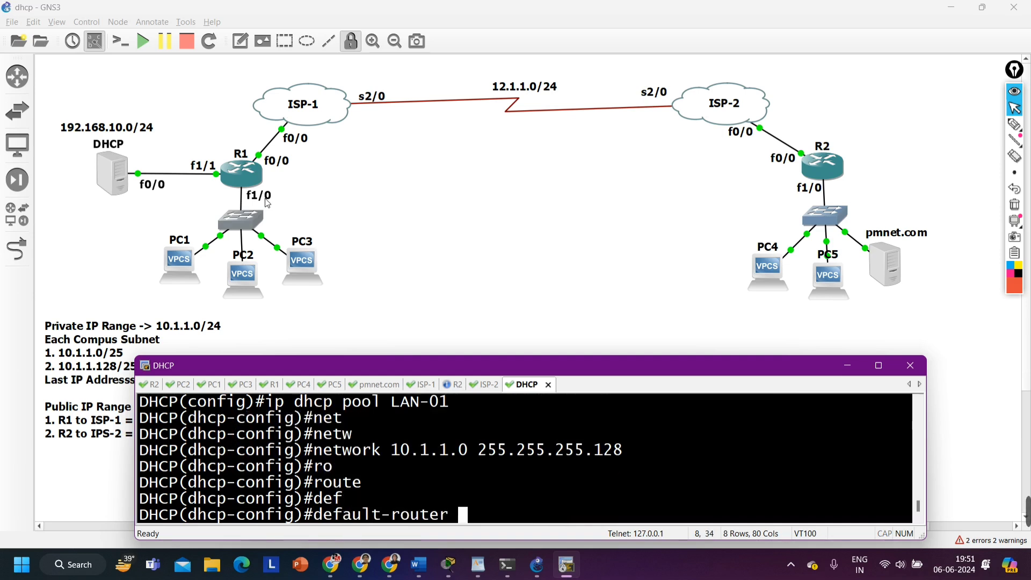
pyautogui.write('10.1.1.')
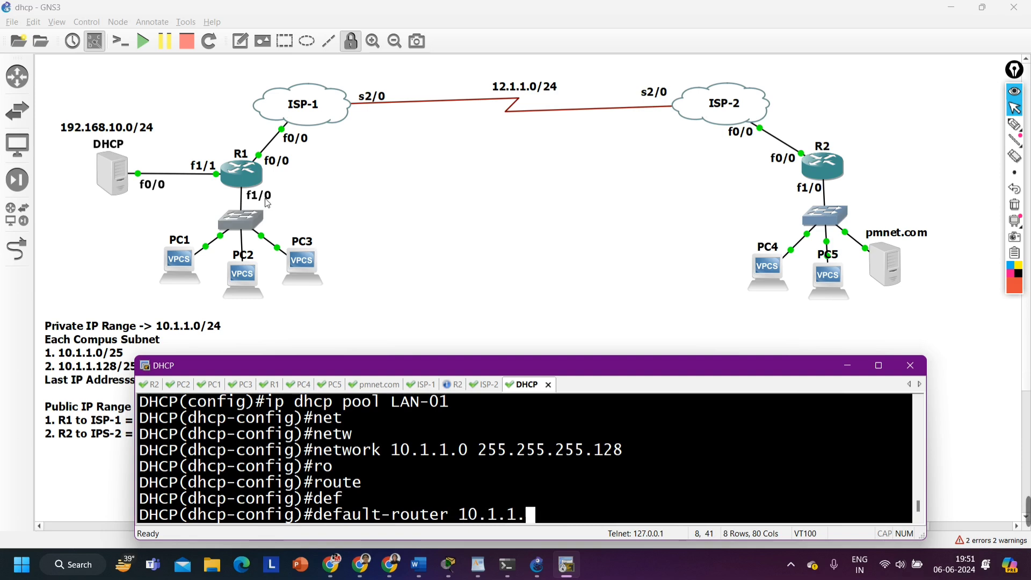
pyautogui.write('126')
pyautogui.press('Return')
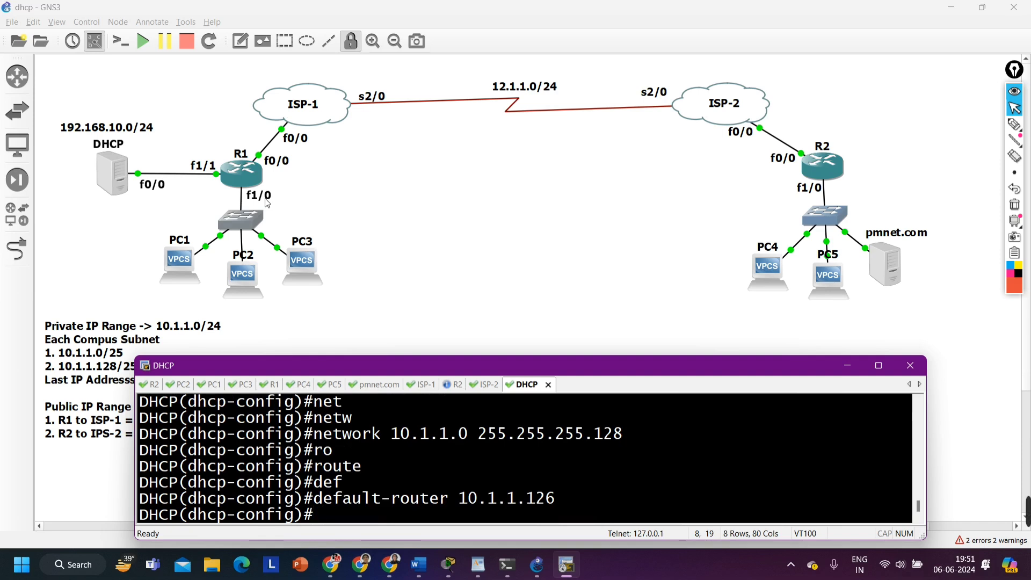
# Set the LAN-01 pool's dns-server to 8.8.8.8
pyautogui.write('dn')
pyautogui.press('Tab')
pyautogui.write('8.8.8.8')
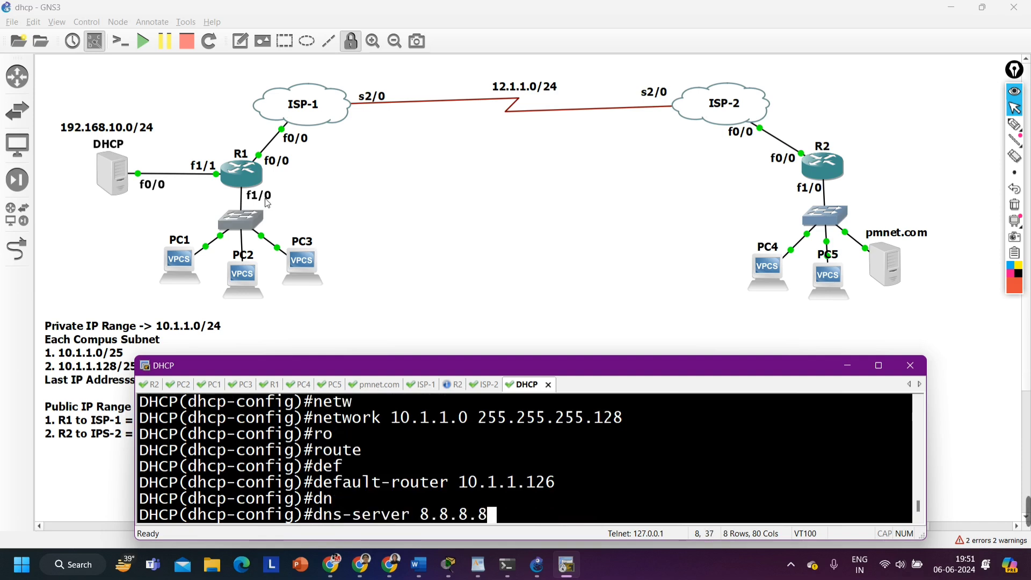
pyautogui.press('Return')
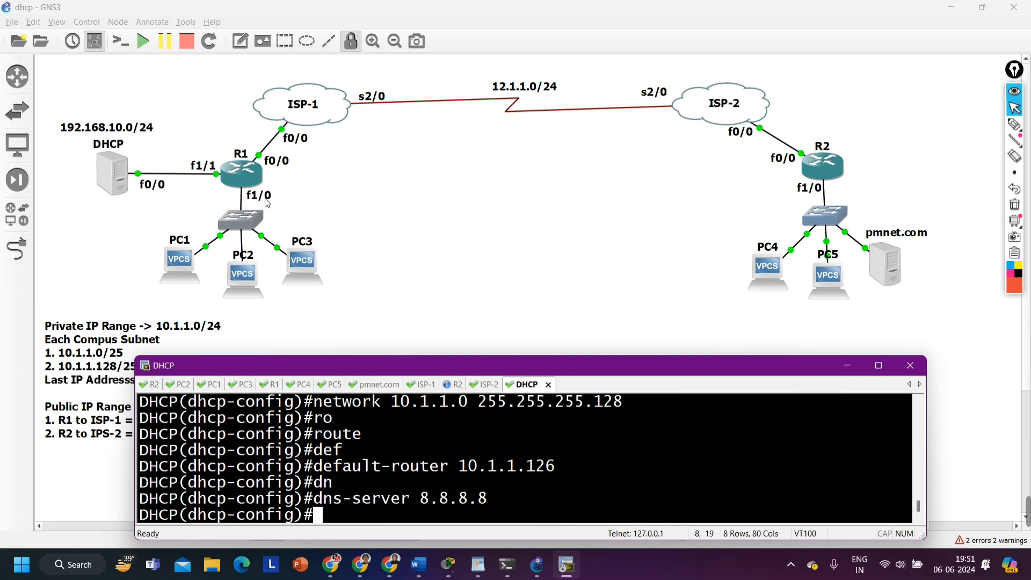
# Look up the command help for option 150 and its ip argument, and discard the unfinished command
pyautogui.write('op')
pyautogui.press('Tab')
pyautogui.write('150')
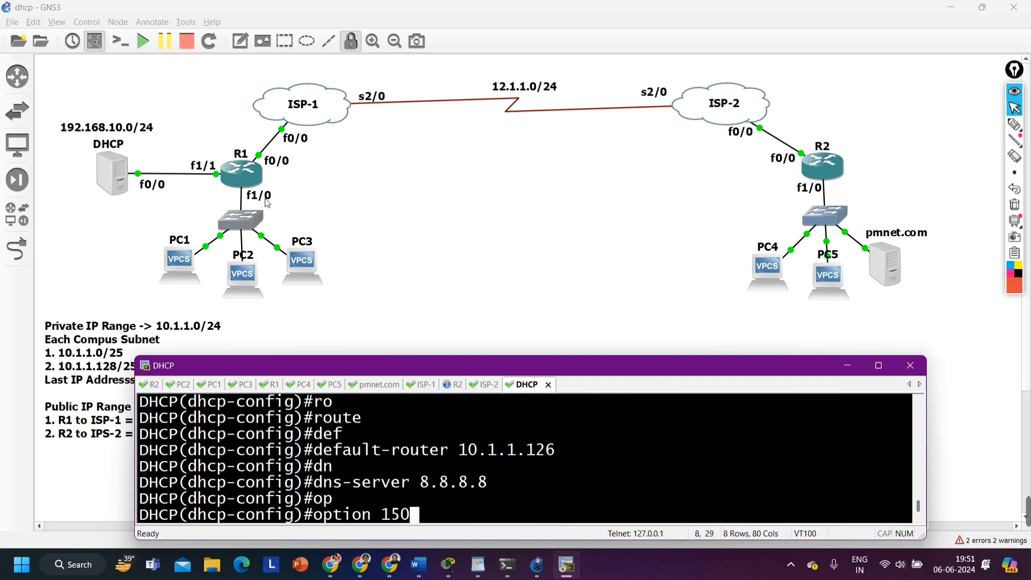
pyautogui.write(' ?')
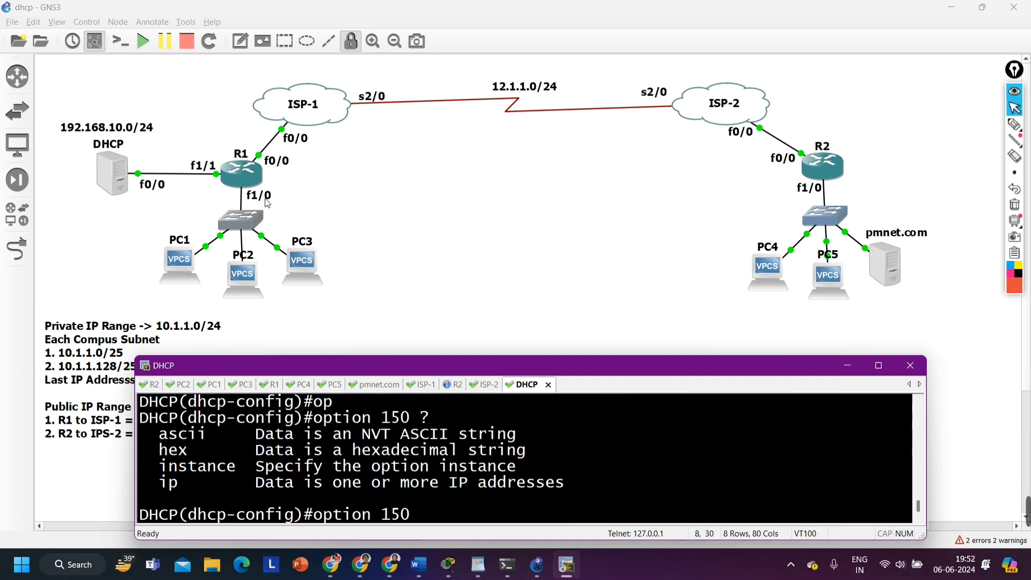
pyautogui.write('ip ?')
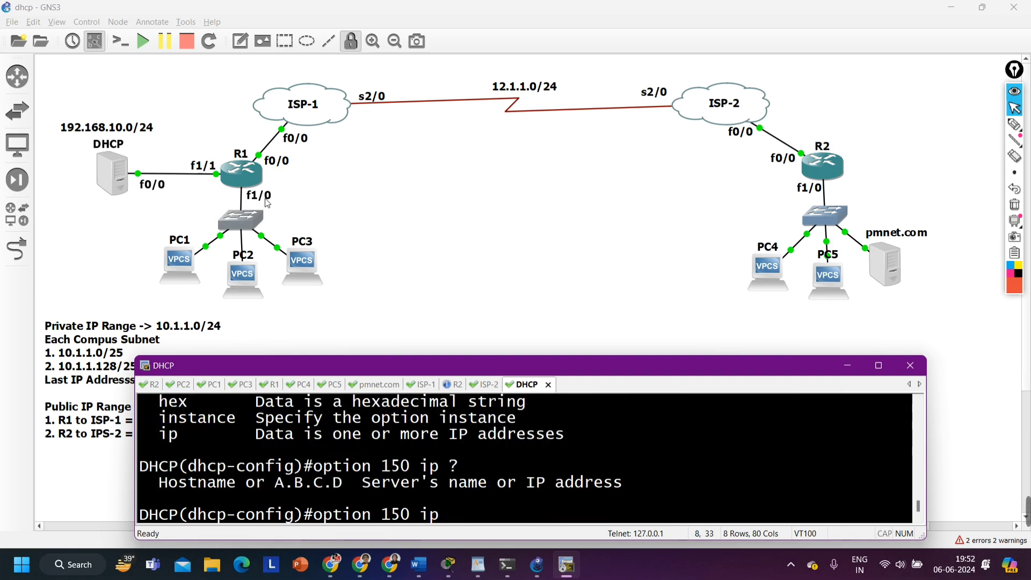
pyautogui.press('BackSpace')
pyautogui.press('BackSpace')
pyautogui.press('BackSpace')
pyautogui.press('BackSpace')
pyautogui.press('BackSpace')
pyautogui.press('BackSpace')
pyautogui.press('BackSpace')
pyautogui.press('BackSpace')
pyautogui.press('BackSpace')
pyautogui.press('BackSpace')
pyautogui.press('BackSpace')
pyautogui.press('BackSpace')
pyautogui.press('BackSpace')
pyautogui.press('BackSpace')
# Exit the LAN-01 pool configuration and create a second DHCP pool named LAN-02
pyautogui.write('exi')
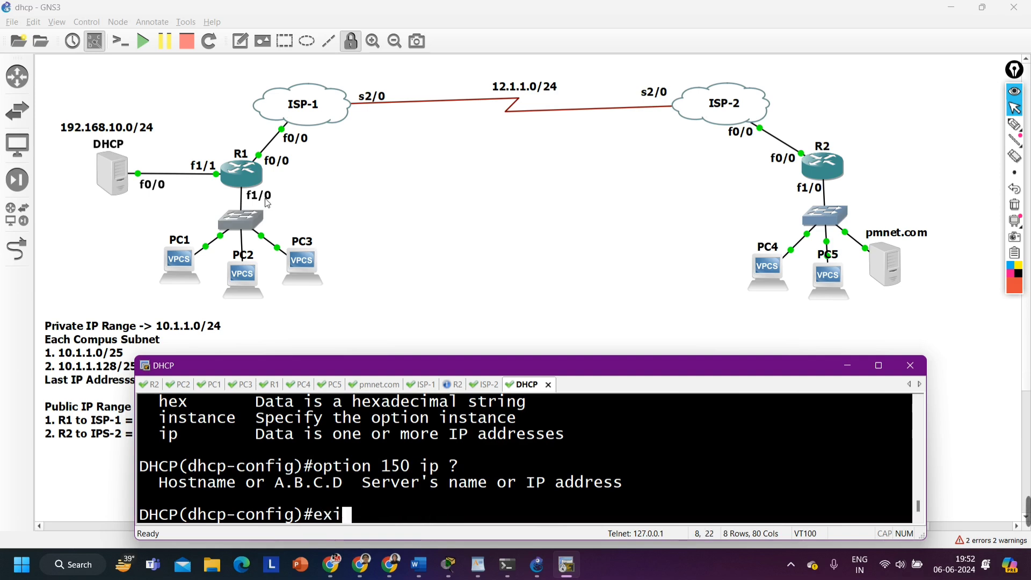
pyautogui.press('Return')
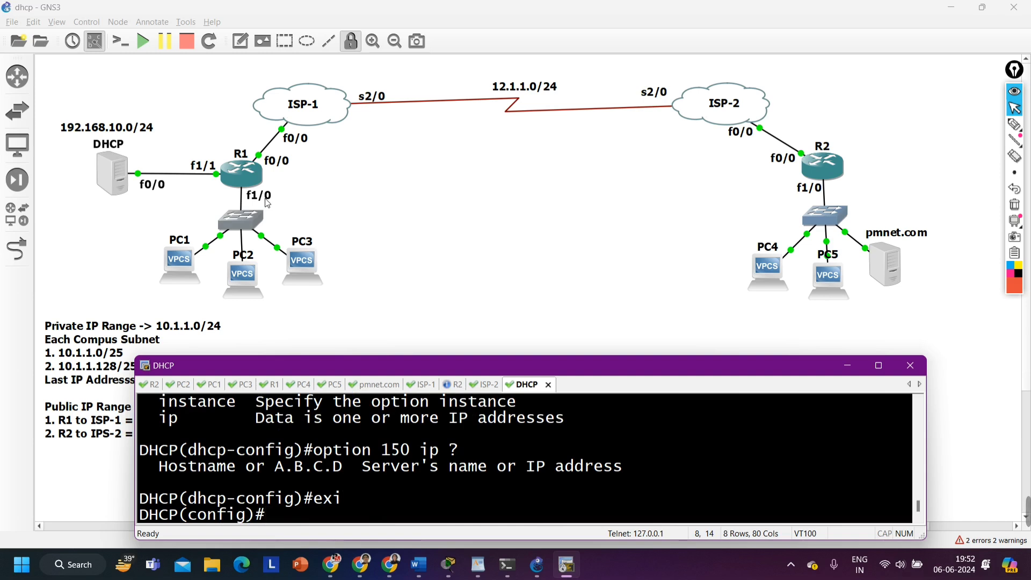
pyautogui.write('ip dh')
pyautogui.press('Tab')
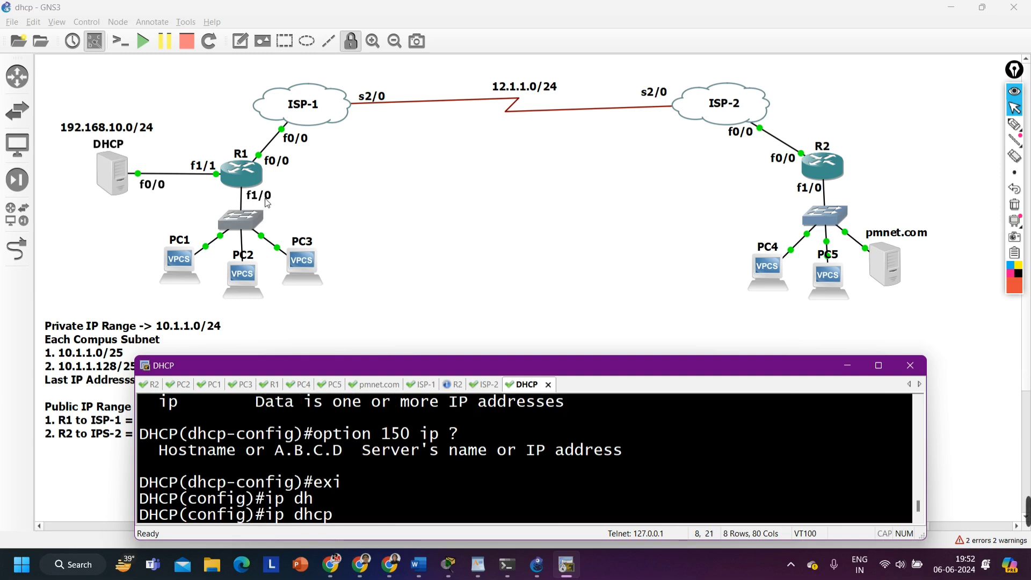
pyautogui.write('po')
pyautogui.press('Tab')
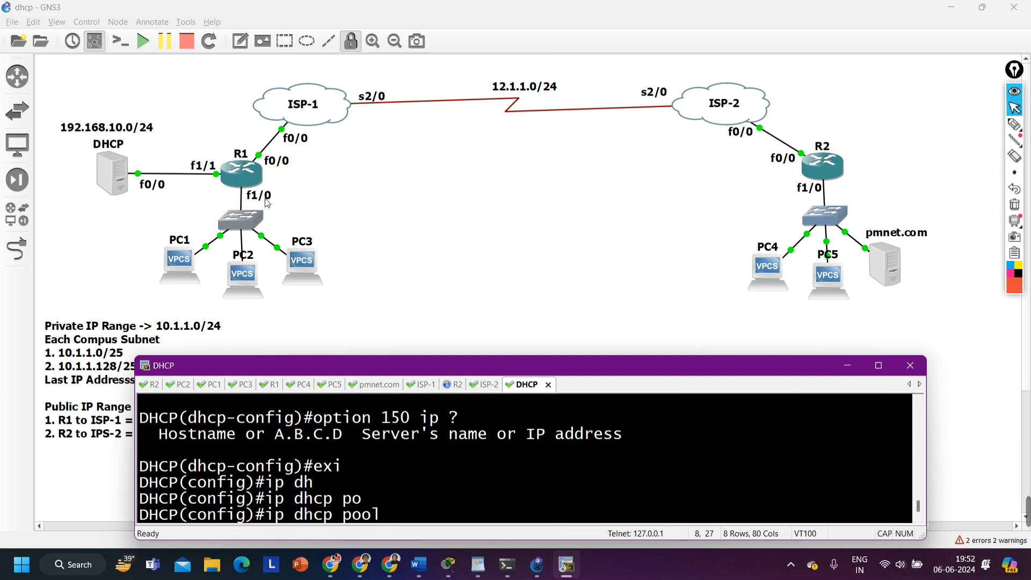
pyautogui.write('LAN-02')
pyautogui.press('Return')
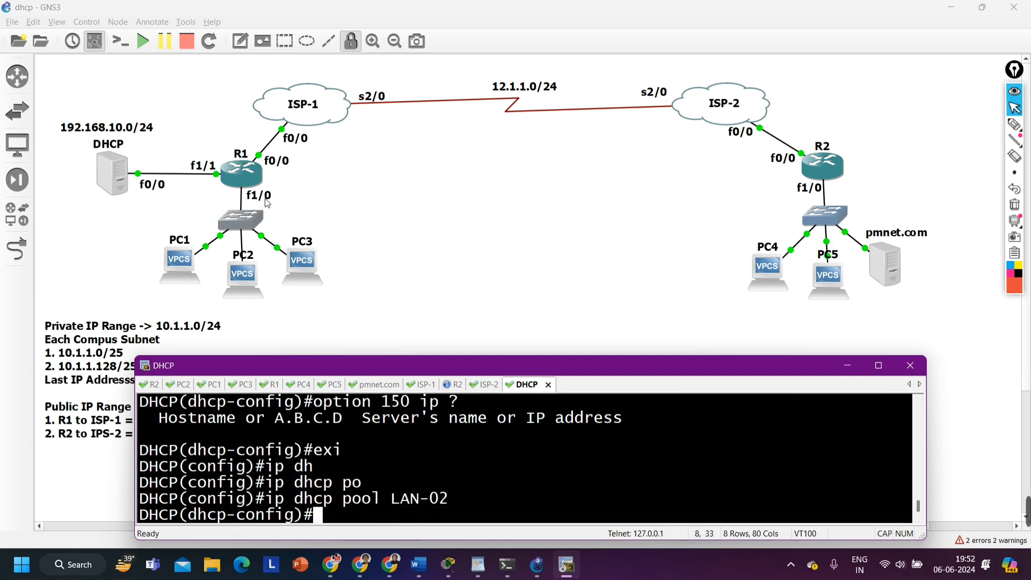
# Assign the network 10.1.1.128 with mask 255.255.255.128 to the LAN-02 pool
pyautogui.write('netw')
pyautogui.press('Tab')
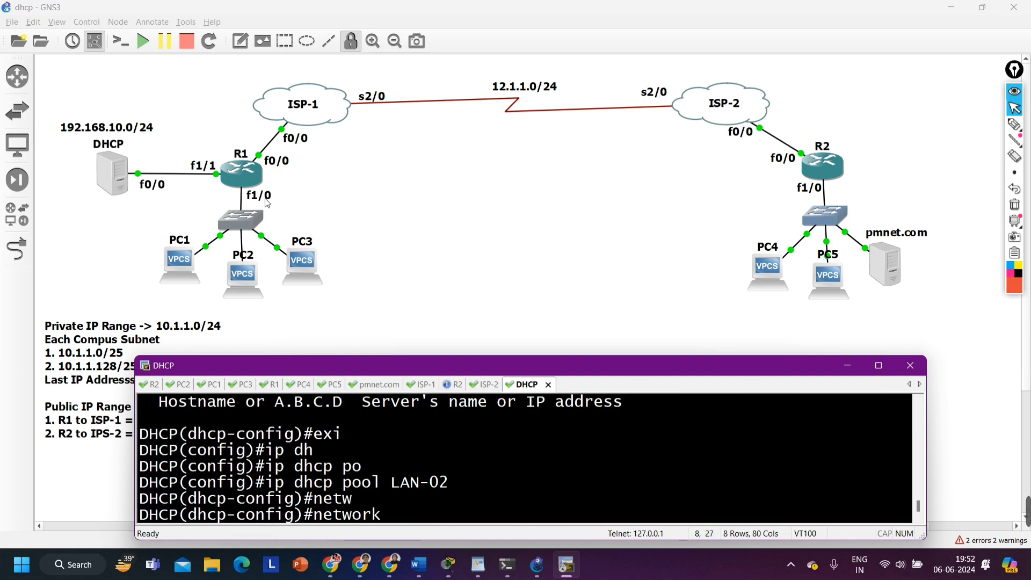
pyautogui.write('10.1.1.')
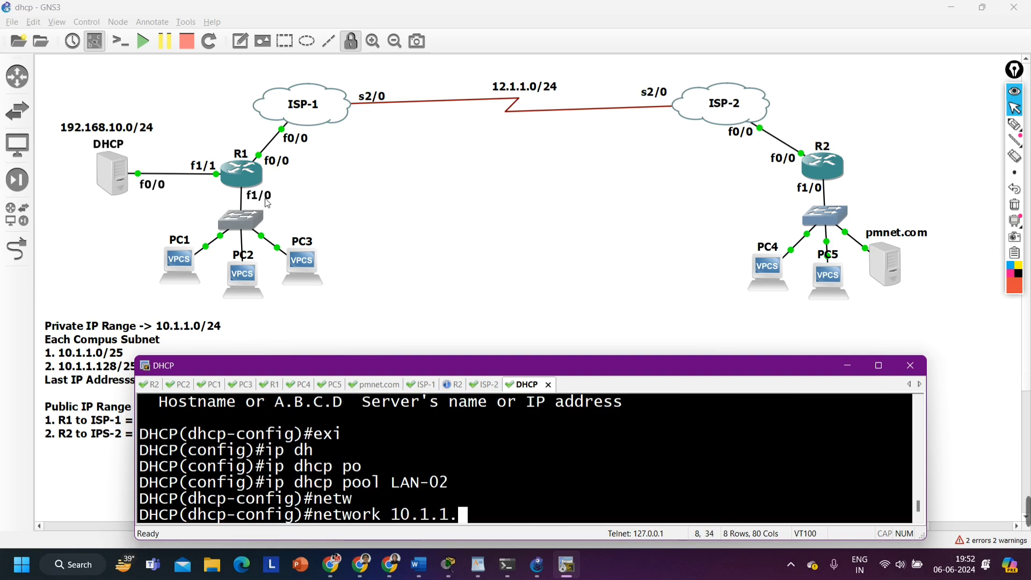
pyautogui.write('128 2')
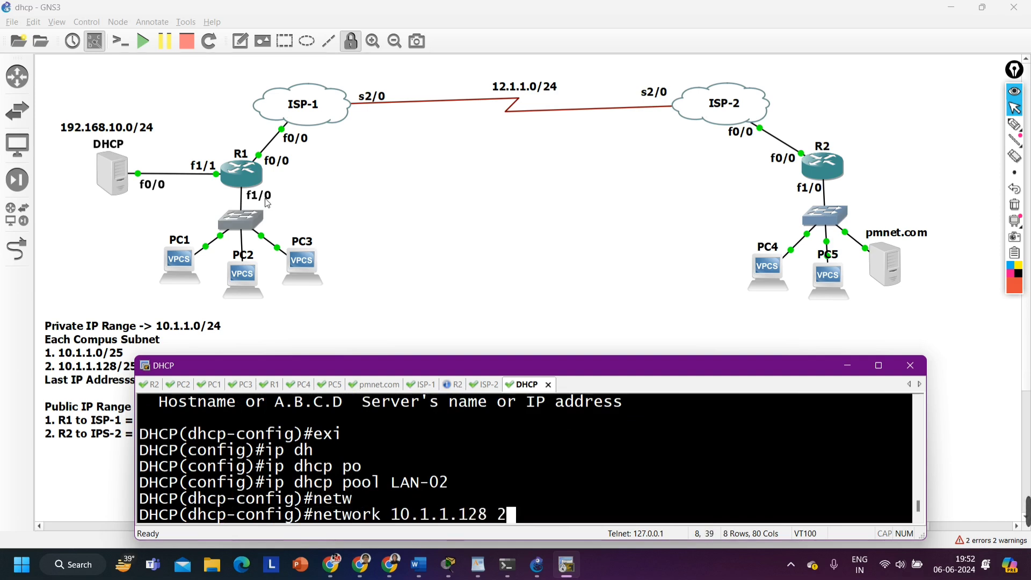
pyautogui.write('55.255.255.128')
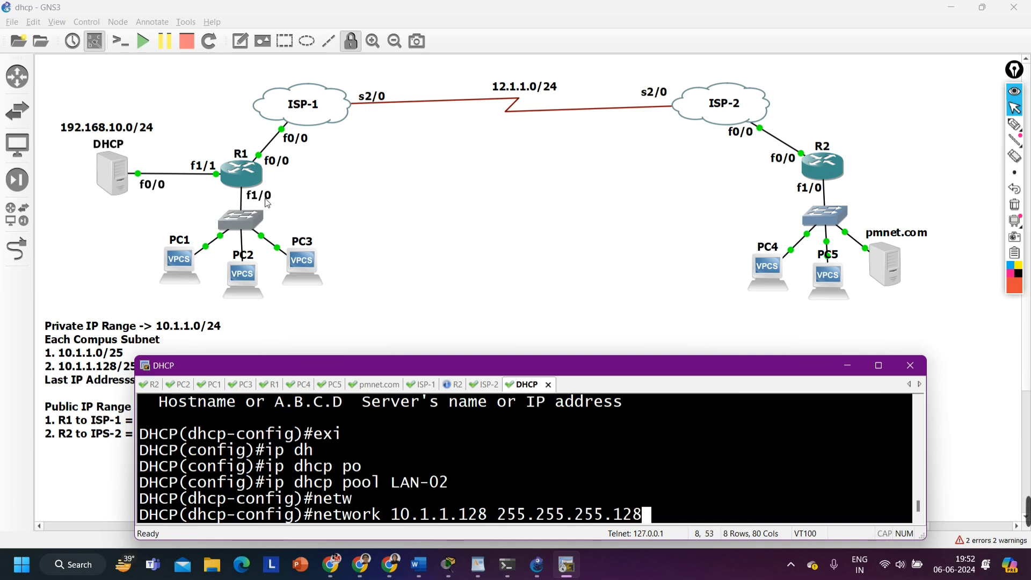
pyautogui.press('Return')
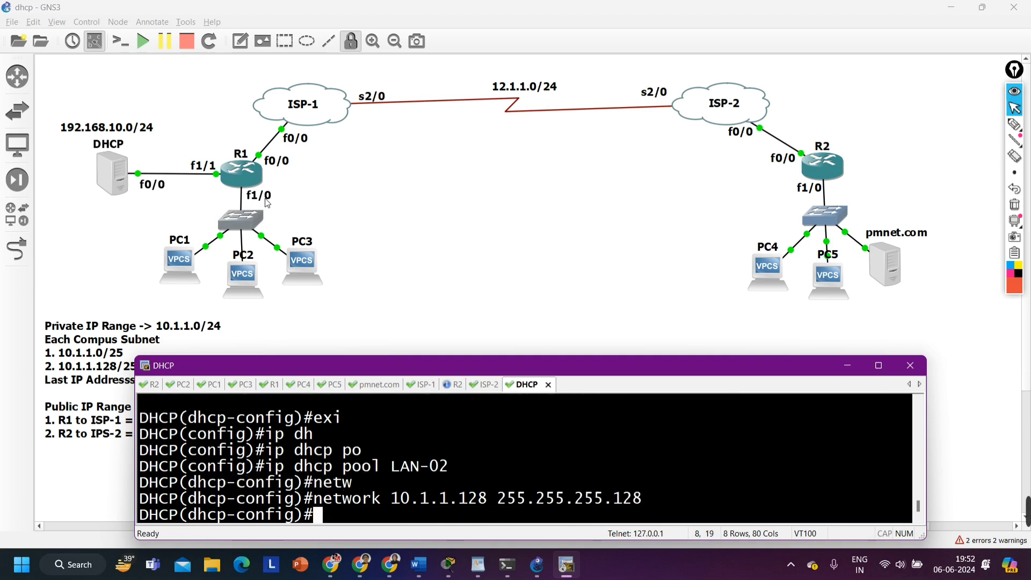
# Set the LAN-02 pool's default-router to 10.1.1.254
pyautogui.write('def')
pyautogui.press('Tab')
pyautogui.write('10')
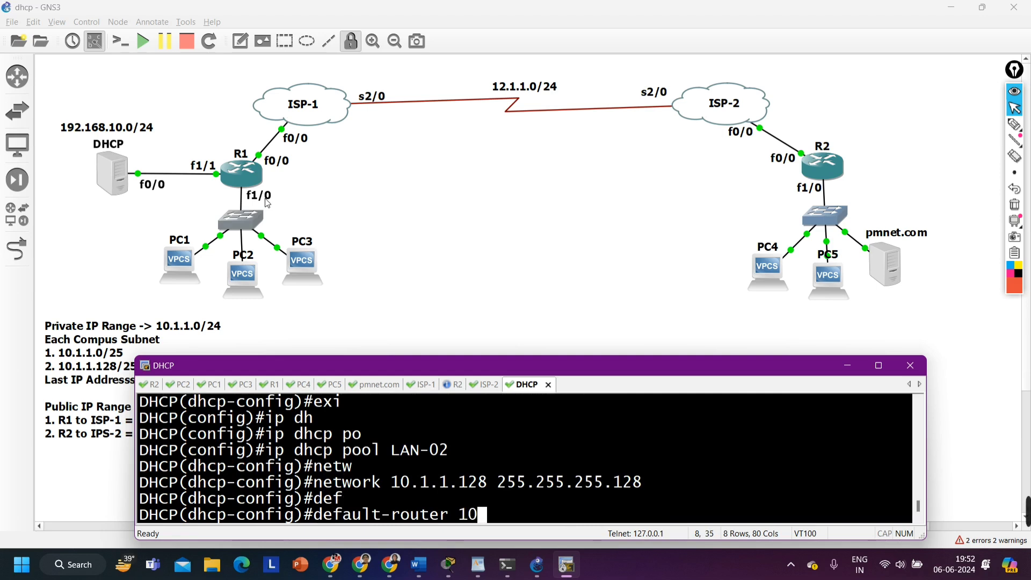
pyautogui.write('.1.1.254')
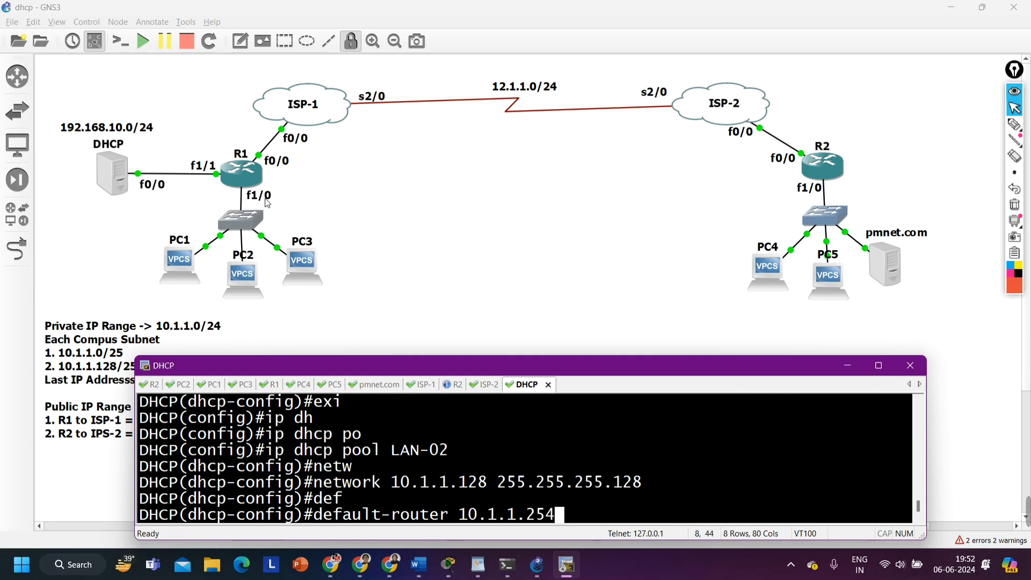
pyautogui.press('Return')
# Set the LAN-02 pool's dns-server to 8.8.8.8 and return to privileged mode
pyautogui.write('dn')
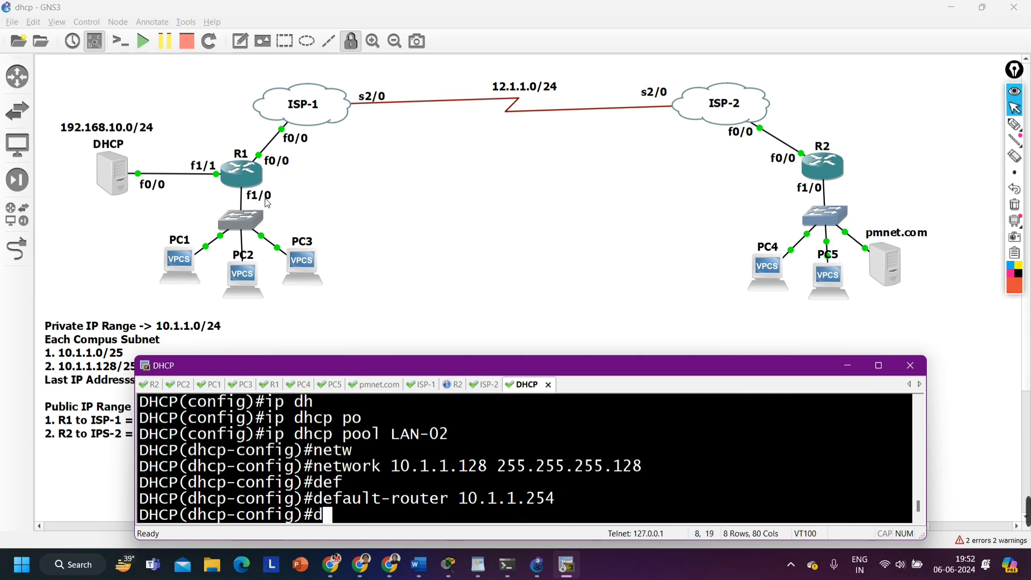
pyautogui.press('Tab')
pyautogui.write('8.8.8.8')
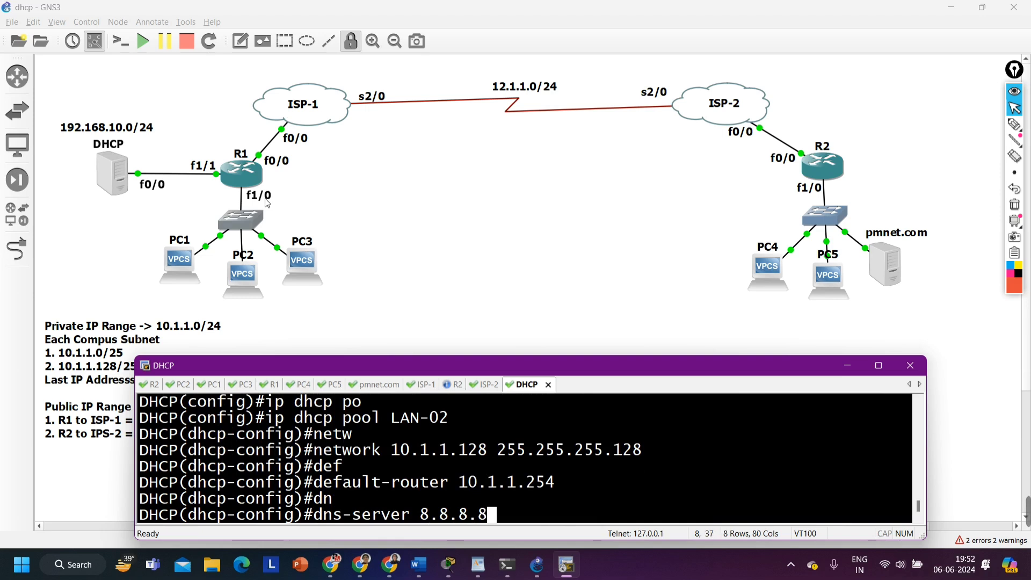
pyautogui.press('Return')
pyautogui.hotkey('ctrl', 'z')
pyautogui.press('Return')
pyautogui.press('Return')
pyautogui.press('Return')
pyautogui.press('Return')
pyautogui.press('Return')
pyautogui.press('Return')
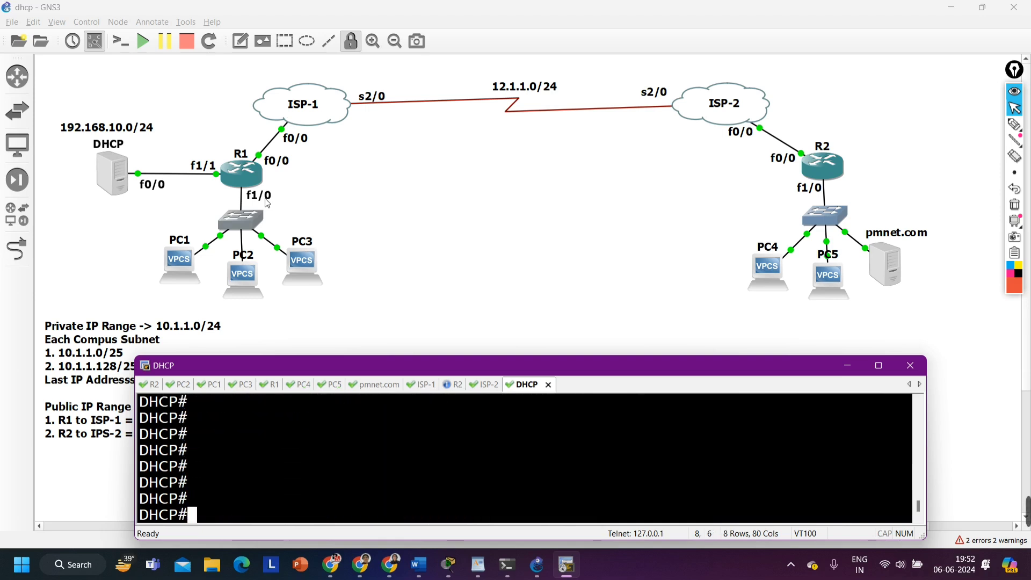
# Show only the dhcp section of the DHCP server's running configuration and review the pool settings
pyautogui.write('sh')
pyautogui.press('Tab')
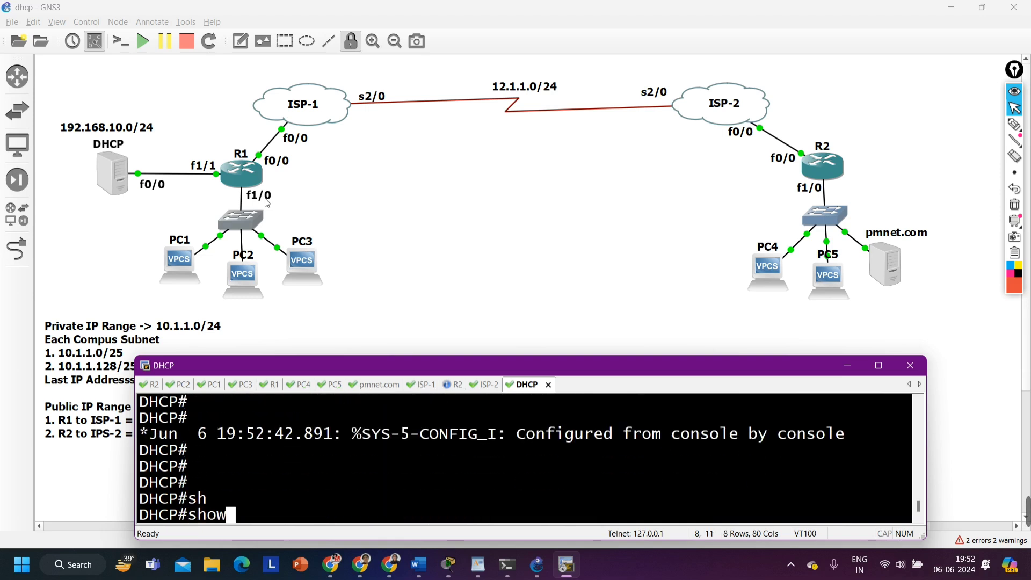
pyautogui.write('run')
pyautogui.press('Tab')
pyautogui.write('|')
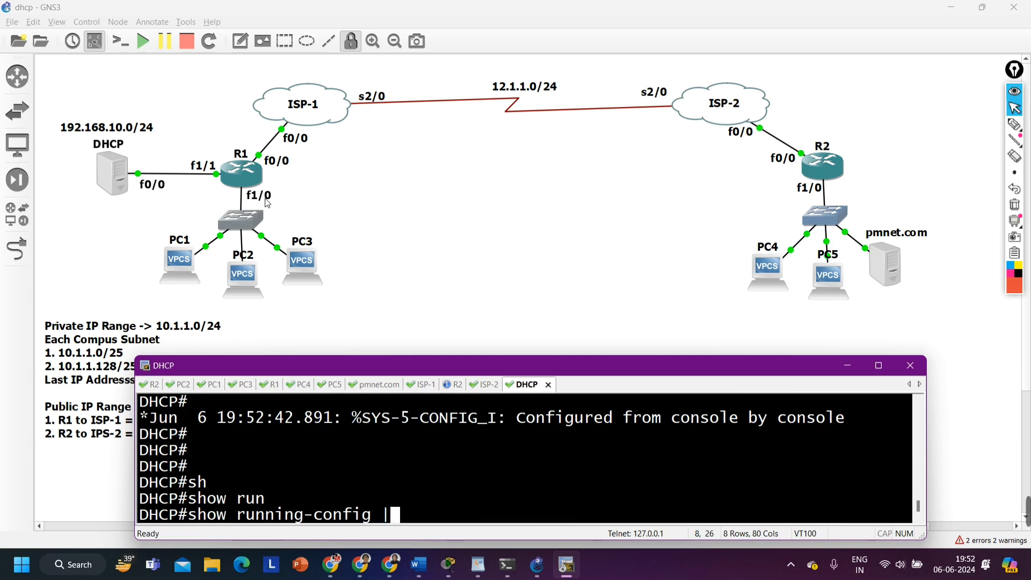
pyautogui.write(' s dhcp')
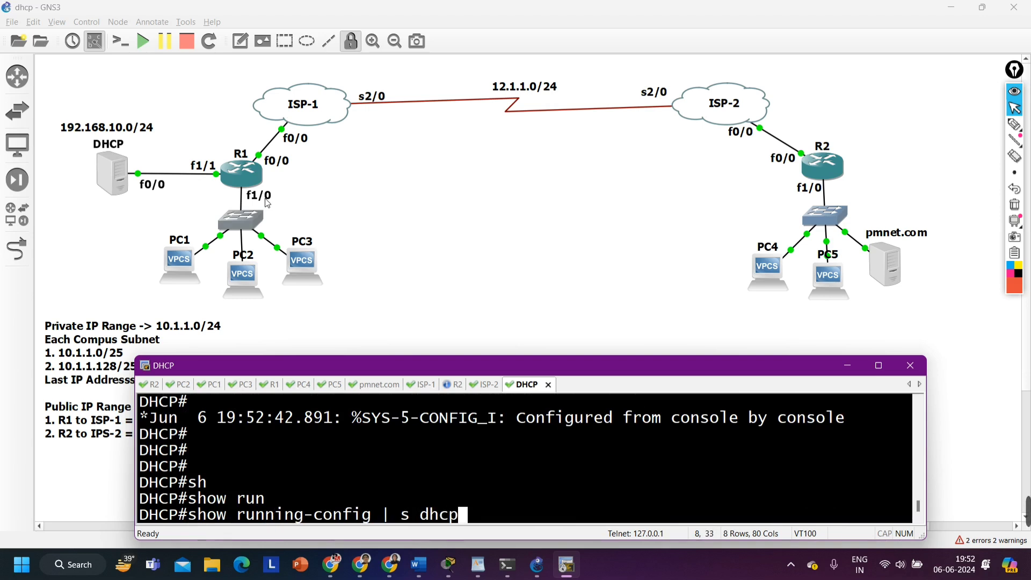
pyautogui.press('Return')
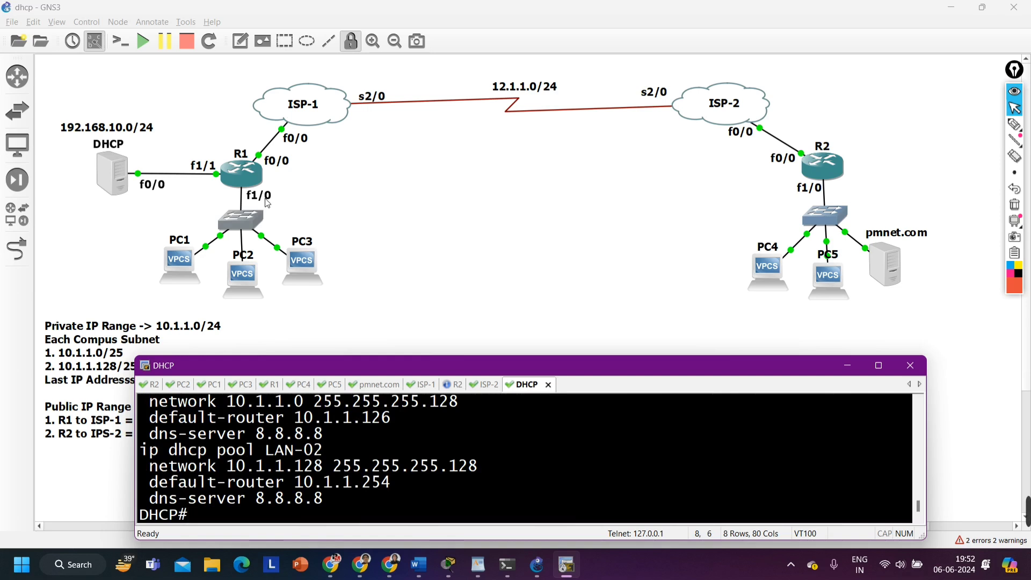
pyautogui.scroll(2, 388, 457)
pyautogui.scroll(-2, 388, 456)
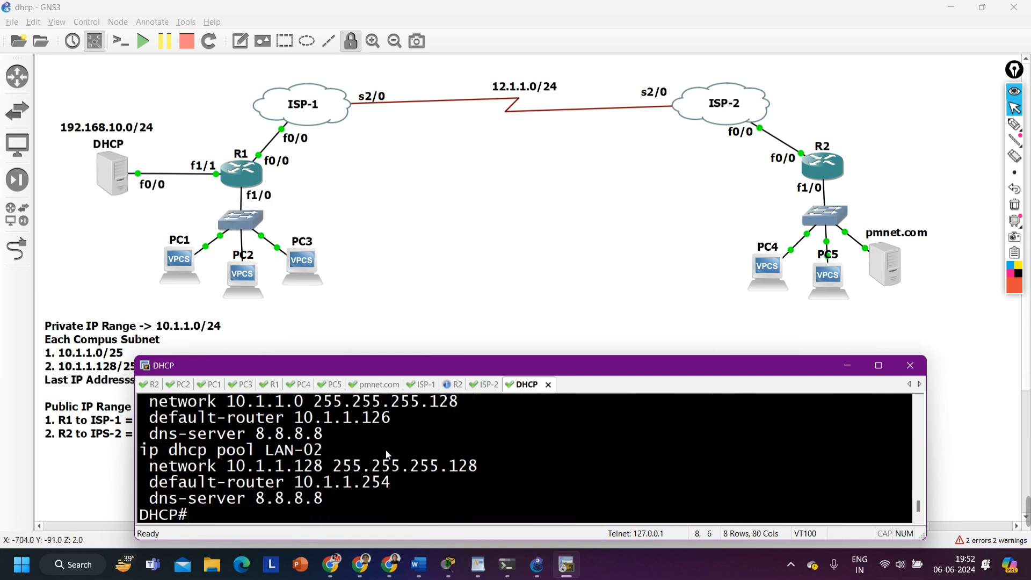
# Enter global configuration mode on the DHCP server and disable IP routing
pyautogui.write('conf')
pyautogui.press('Tab')
pyautogui.press('Return')
pyautogui.press('Return')
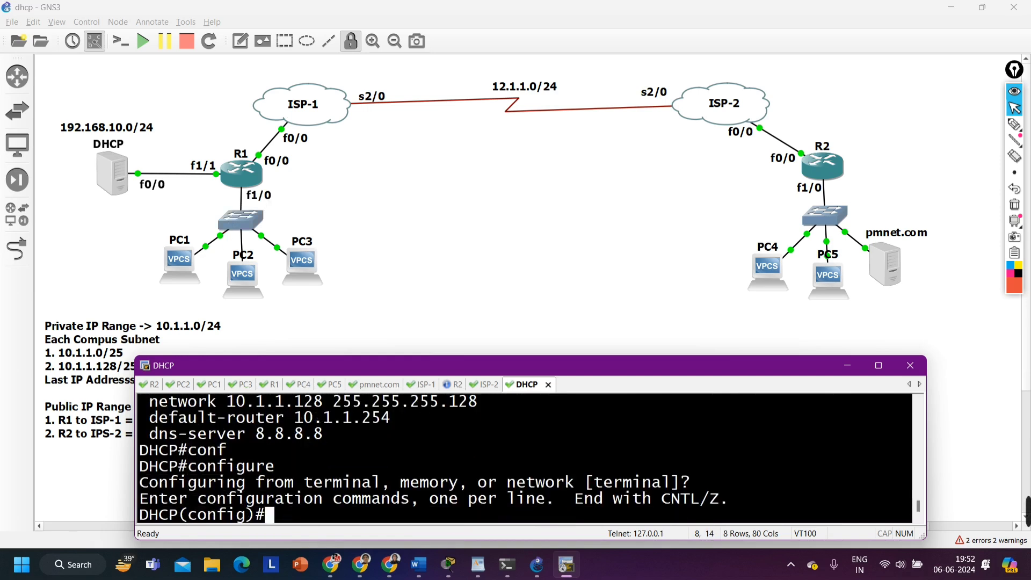
pyautogui.press('Return')
pyautogui.press('Return')
pyautogui.press('Return')
pyautogui.write('ip ')
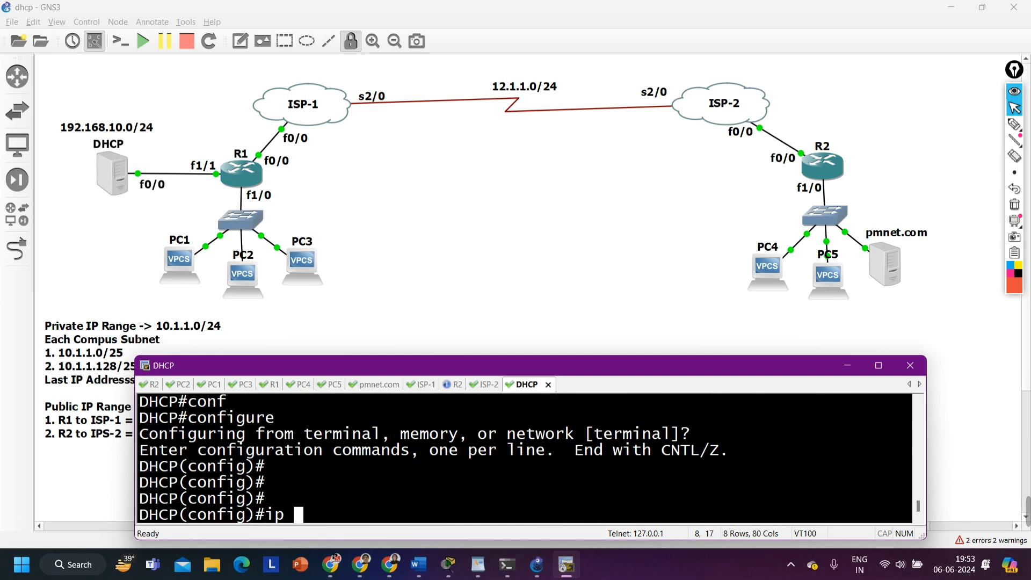
pyautogui.write('rou')
pyautogui.press('Tab')
pyautogui.write('t')
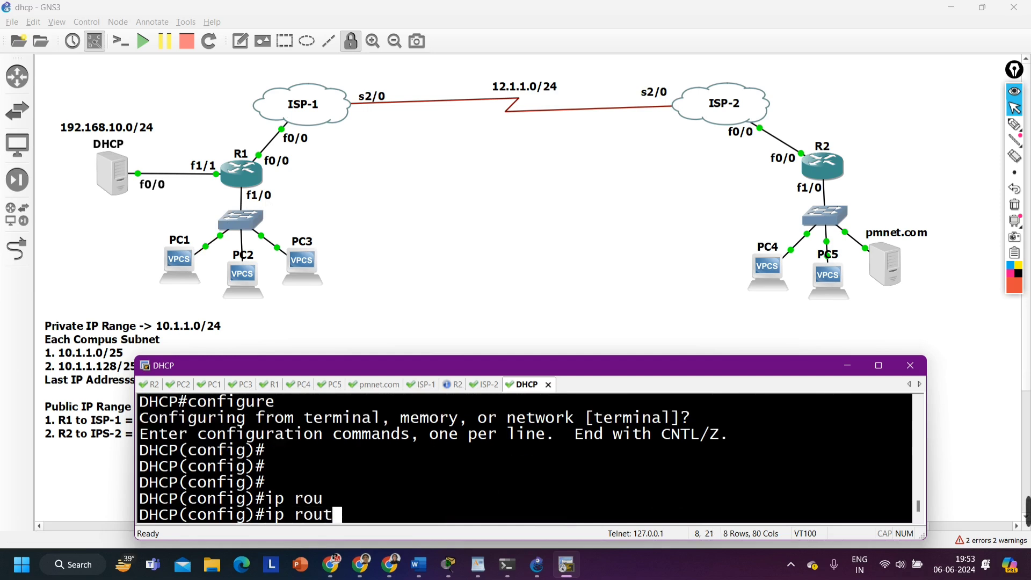
pyautogui.write('ing')
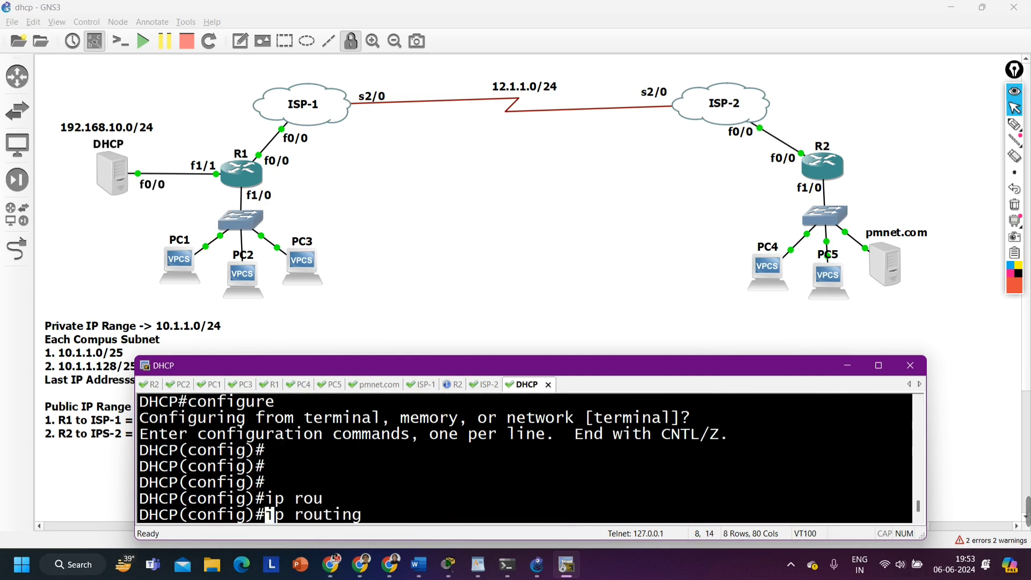
pyautogui.write('no')
pyautogui.press('Return')
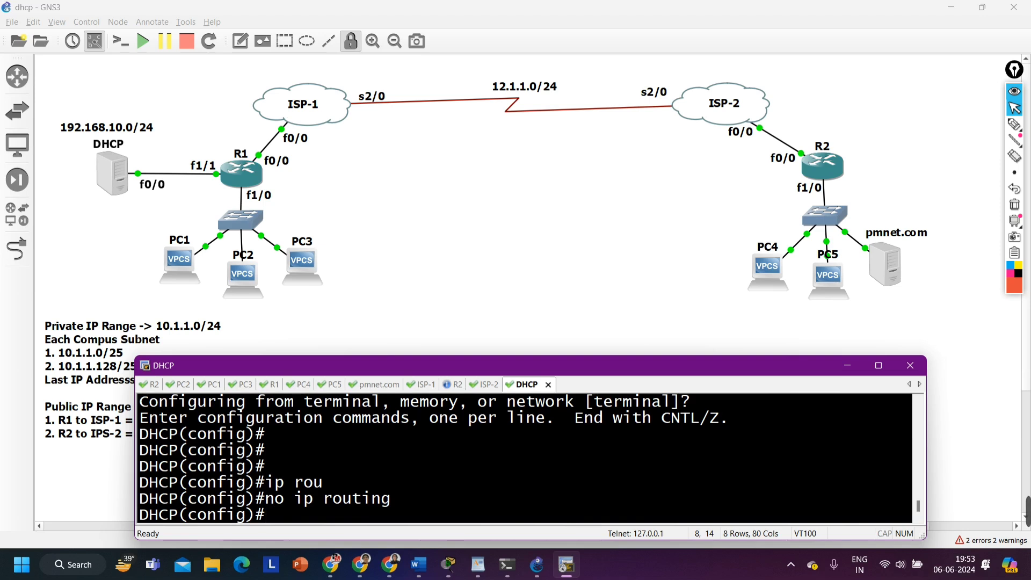
# Enable interface f0/0 on the DHCP server with no shutdown
pyautogui.write('int f0/0')
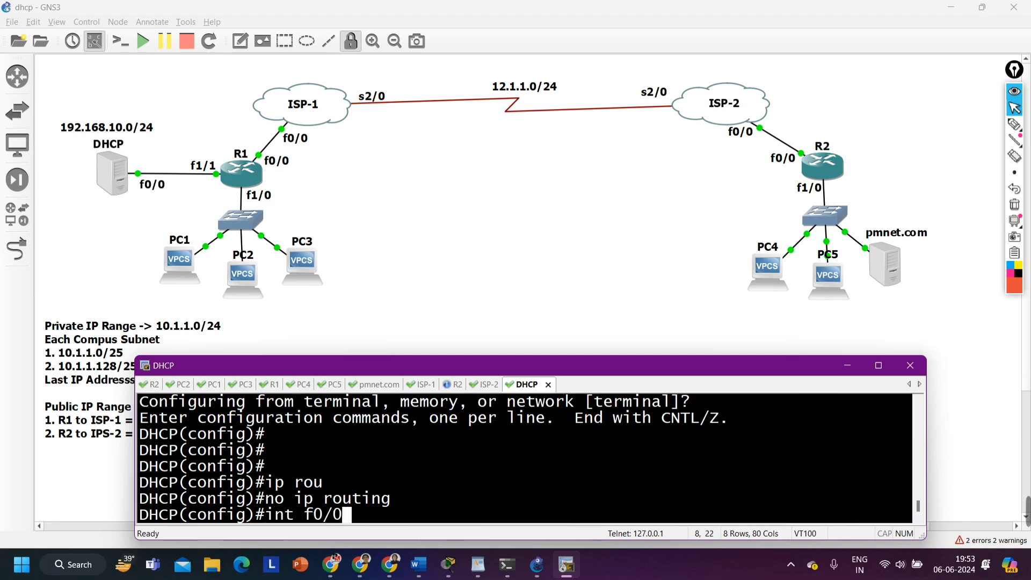
pyautogui.press('Return')
pyautogui.write('no sh')
pyautogui.press('Tab')
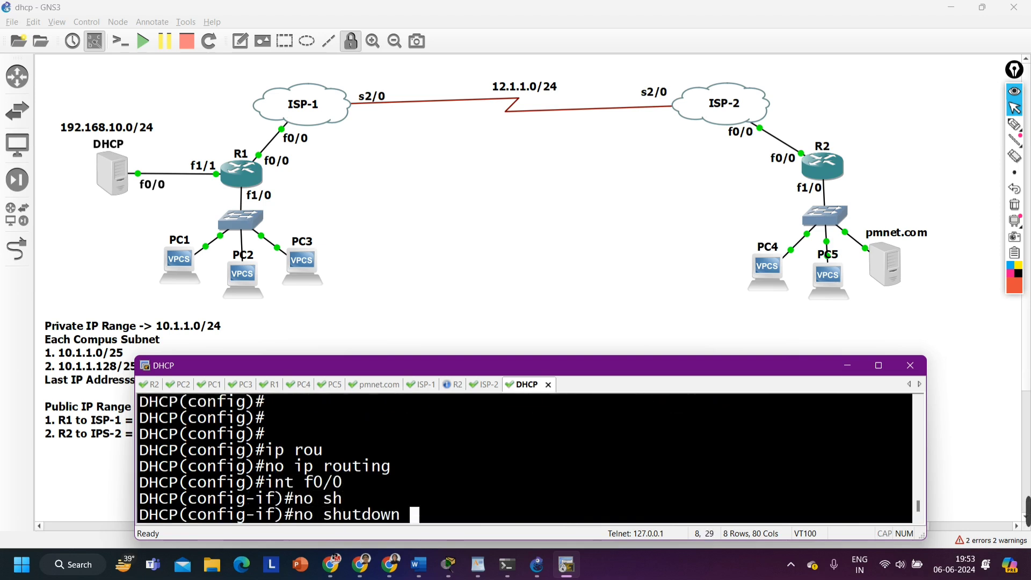
pyautogui.press('Return')
# Assign the IP address 192.168.10.1 with mask 255.255.255.0 to the DHCP server's f0/0 interface
pyautogui.write('ip add')
pyautogui.press('Tab')
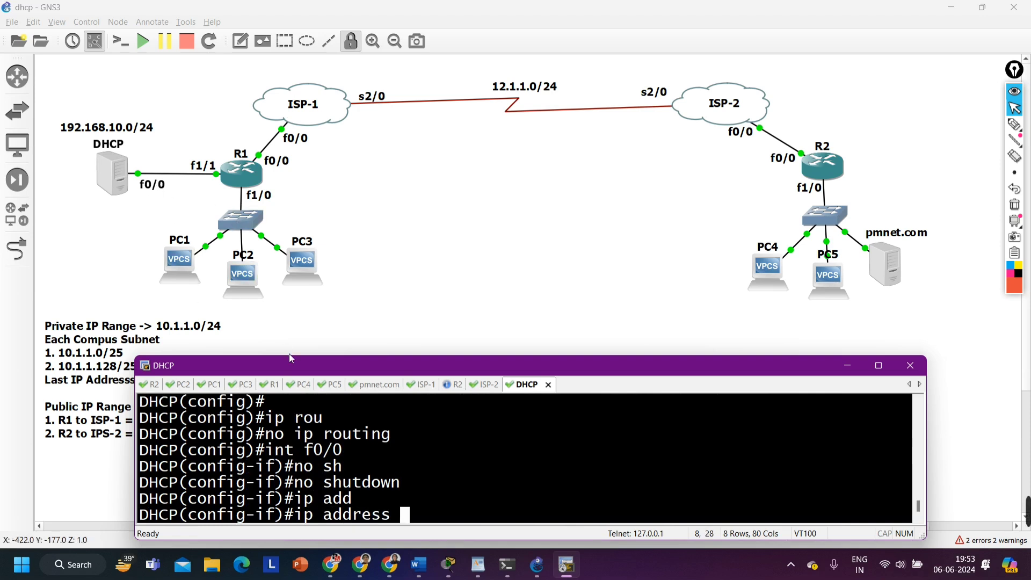
pyautogui.write('192.1683140')
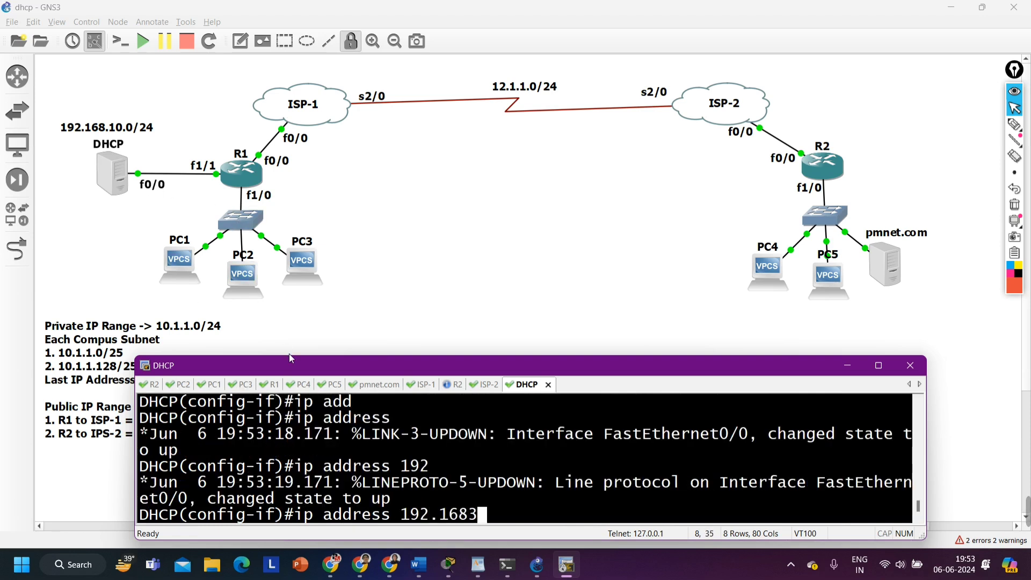
pyautogui.press('BackSpace')
pyautogui.press('BackSpace')
pyautogui.press('BackSpace')
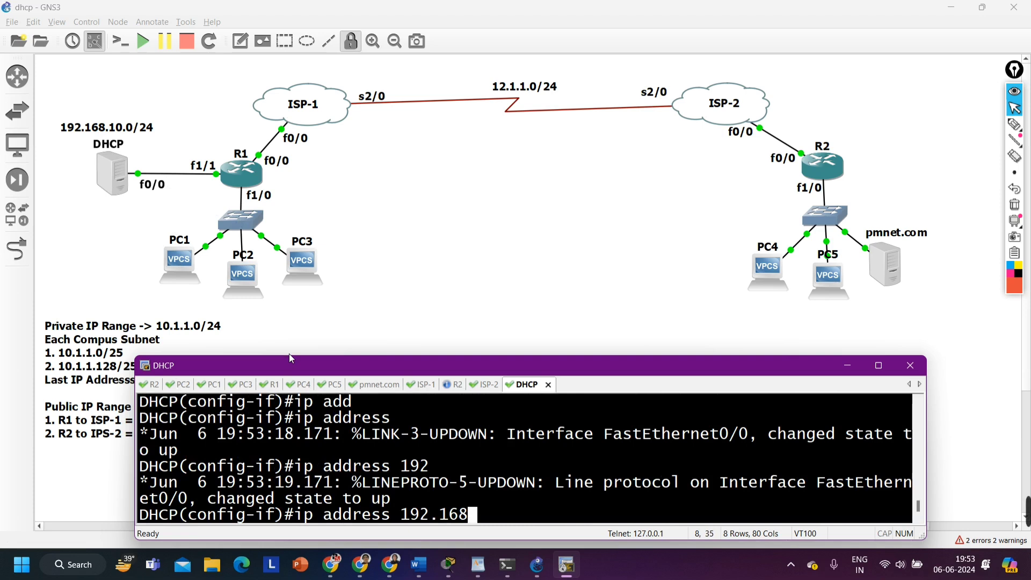
pyautogui.write('.10.')
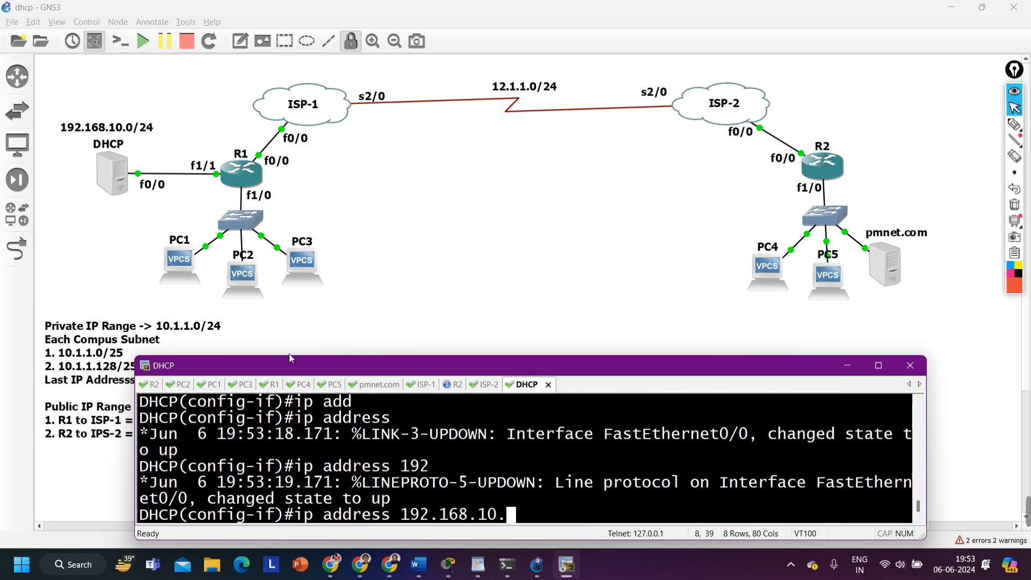
pyautogui.write('1 255.255.')
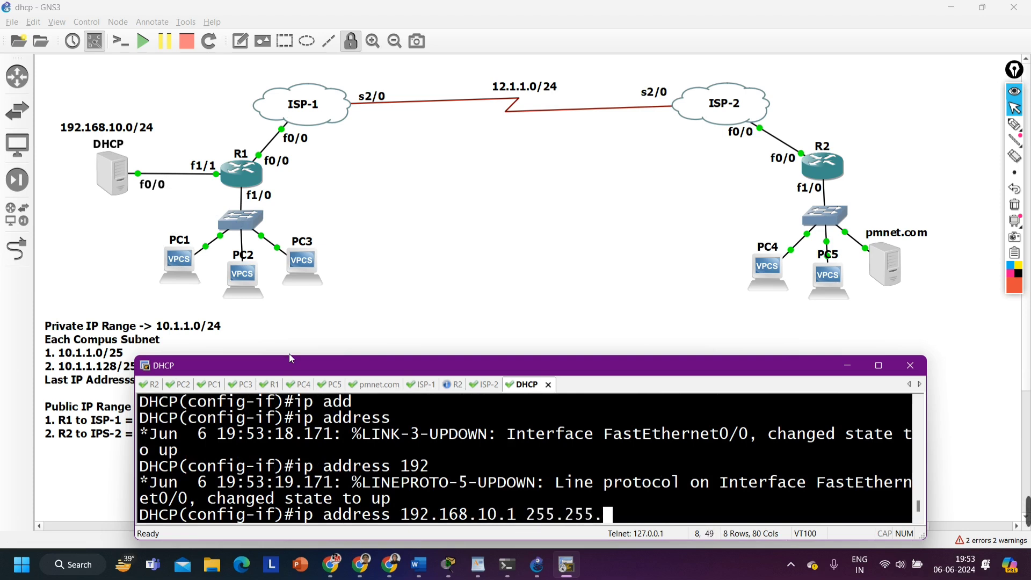
pyautogui.write('255.0')
pyautogui.press('Return')
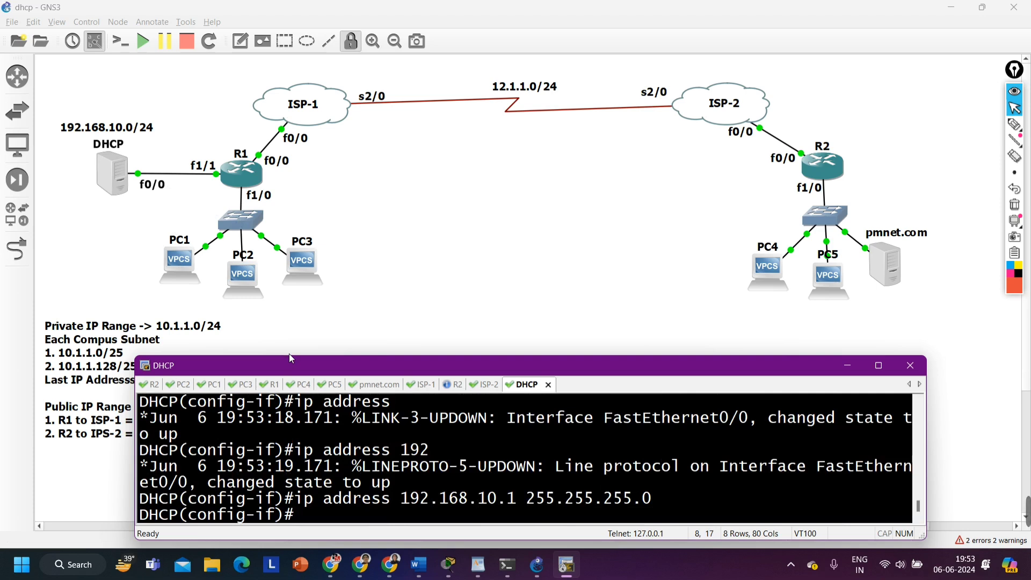
pyautogui.write('ip ')
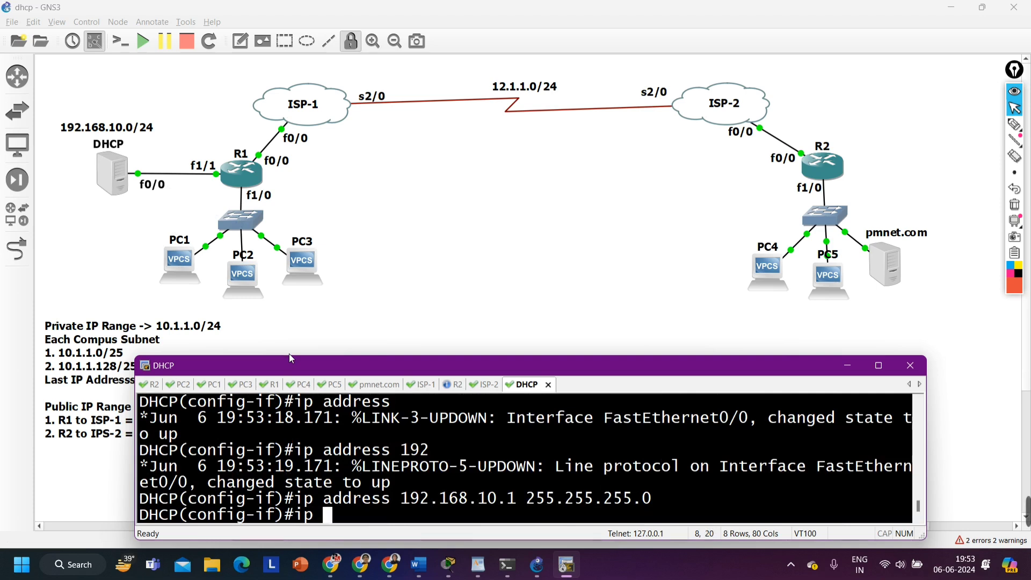
pyautogui.write('def')
pyautogui.press('Tab')
pyautogui.write('a')
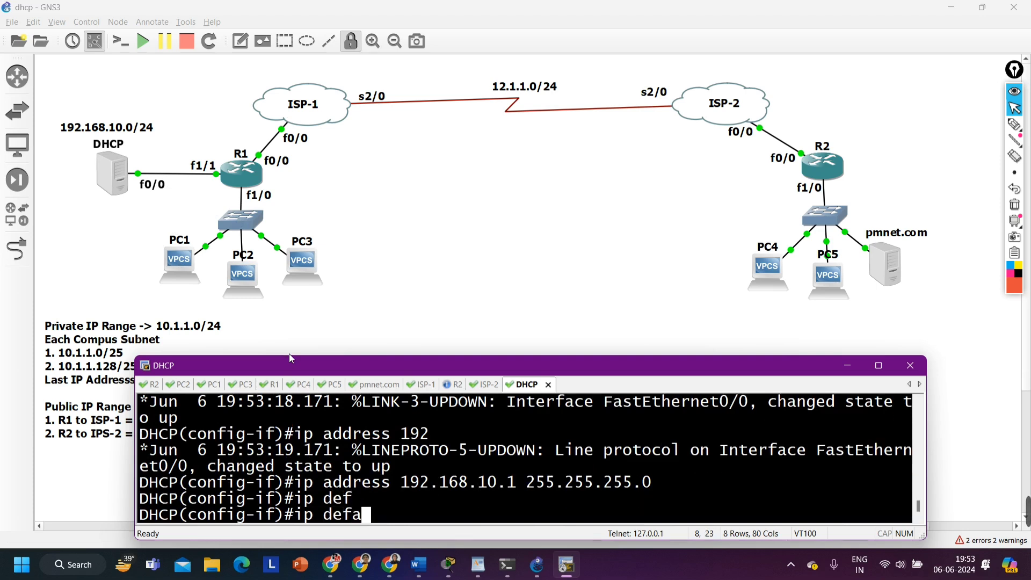
pyautogui.write('u')
pyautogui.press('Tab')
pyautogui.press('BackSpace')
pyautogui.press('BackSpace')
pyautogui.press('BackSpace')
pyautogui.press('BackSpace')
pyautogui.press('BackSpace')
pyautogui.press('BackSpace')
pyautogui.press('BackSpace')
pyautogui.press('BackSpace')
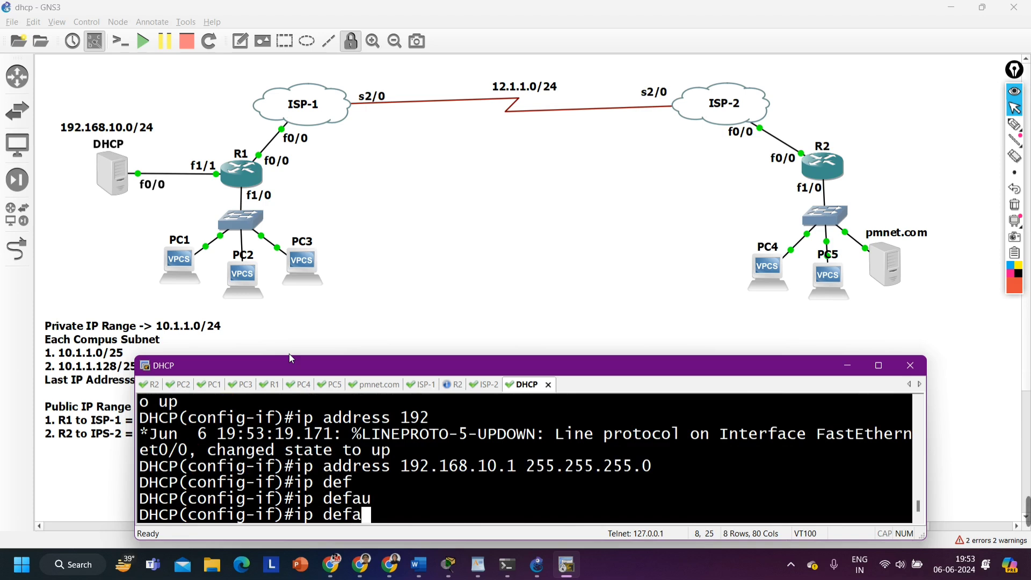
# Exit interface configuration and write the ip default-gateway command with address 192.168.10.254, without running it
pyautogui.write('exi')
pyautogui.press('Return')
pyautogui.write('ip default-')
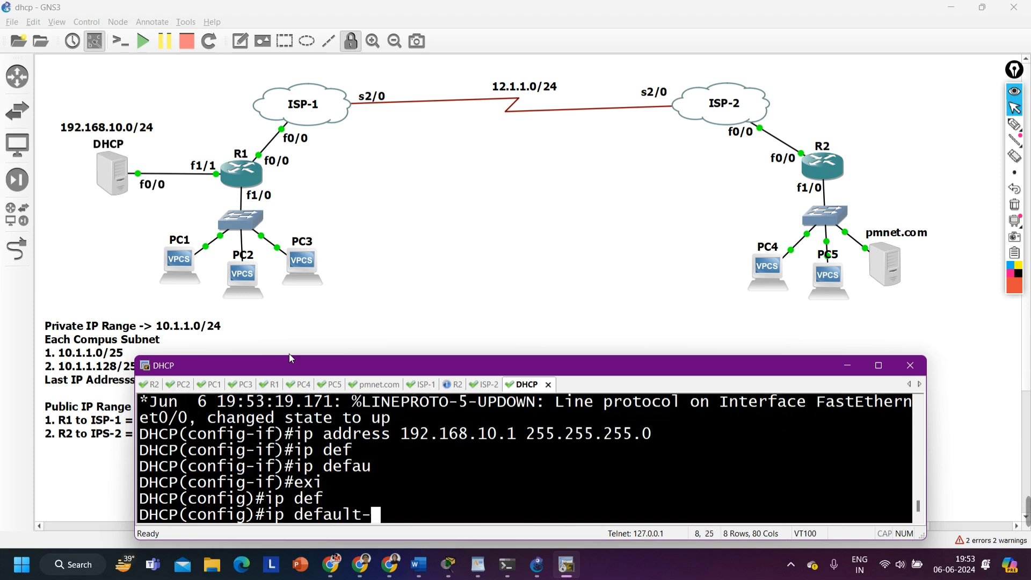
pyautogui.write('g')
pyautogui.press('Tab')
pyautogui.write('1')
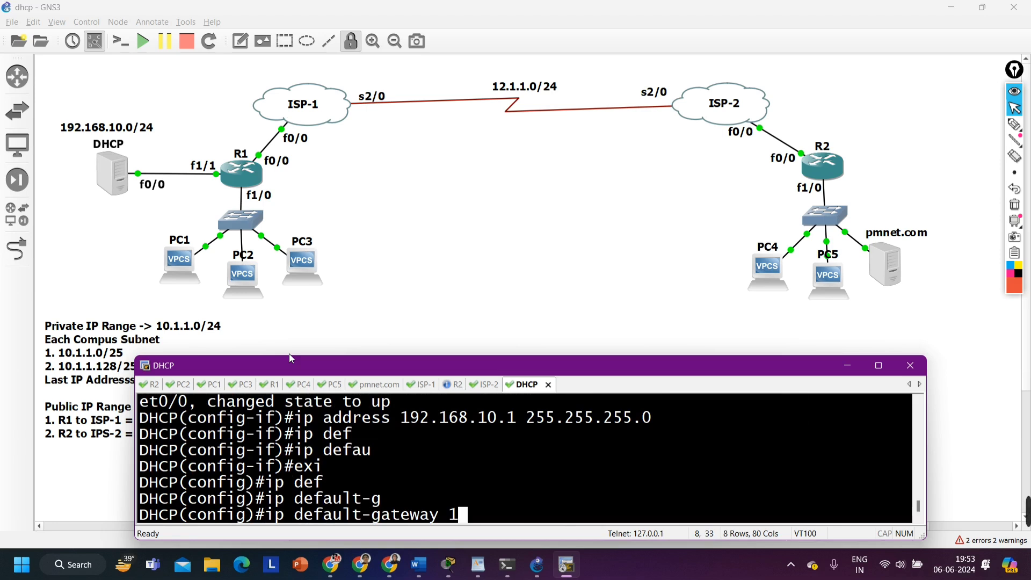
pyautogui.write('92.168.10.254')
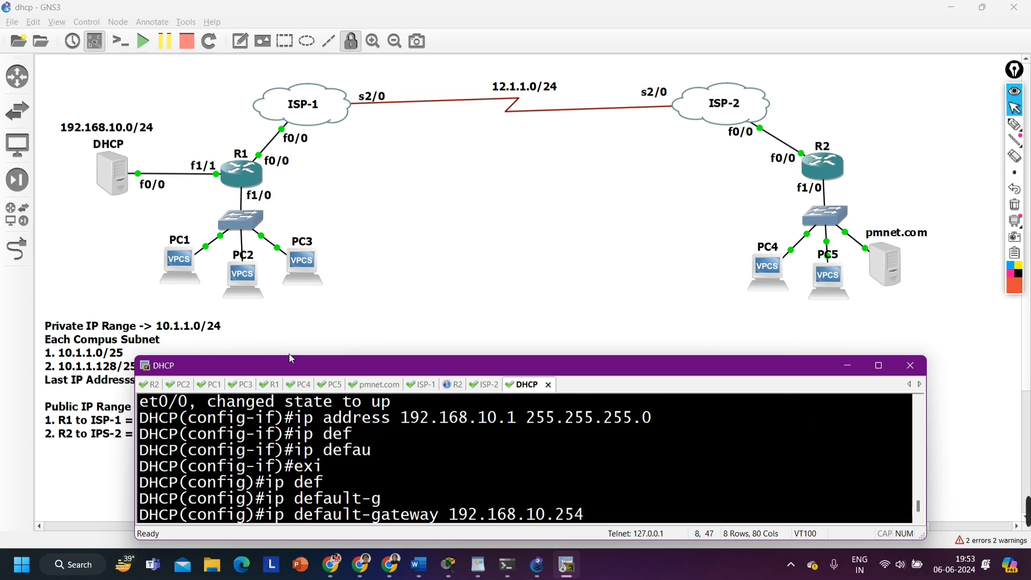
# Mark the DHCP server, its path to R1 and the gateway address with pen annotations, and clear the annotations
pyautogui.click(1014, 125)
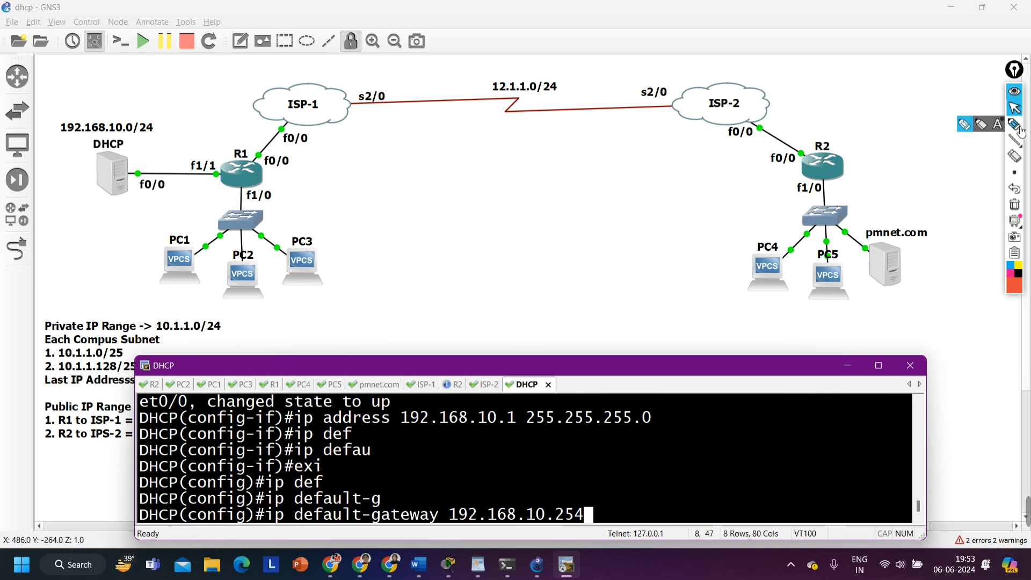
pyautogui.moveTo(144, 159)
pyautogui.mouseDown()
pyautogui.moveTo(140, 150)
pyautogui.moveTo(207, 146)
pyautogui.moveTo(221, 162)
pyautogui.mouseUp()
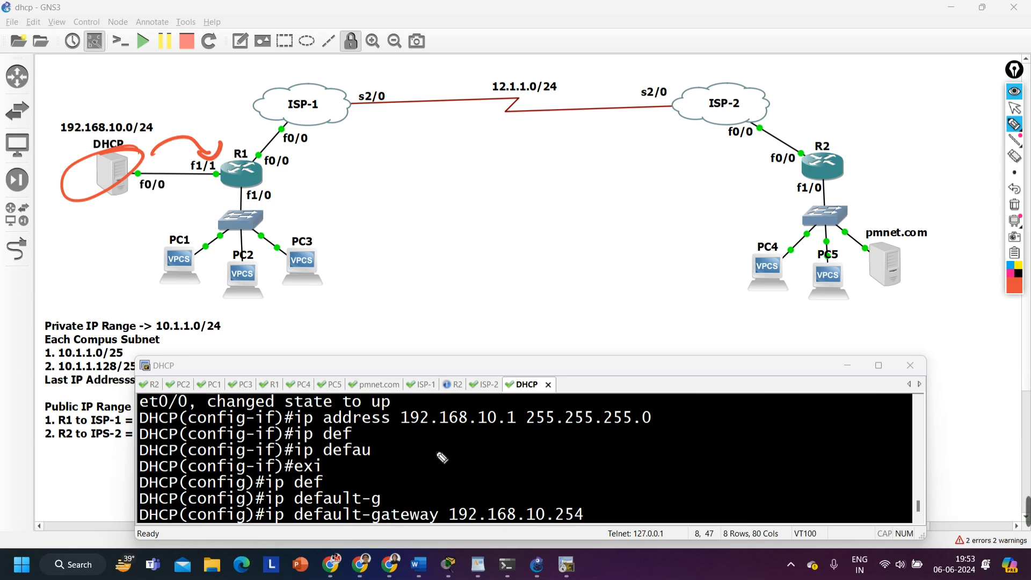
pyautogui.moveTo(475, 531); pyautogui.dragTo(467, 523)
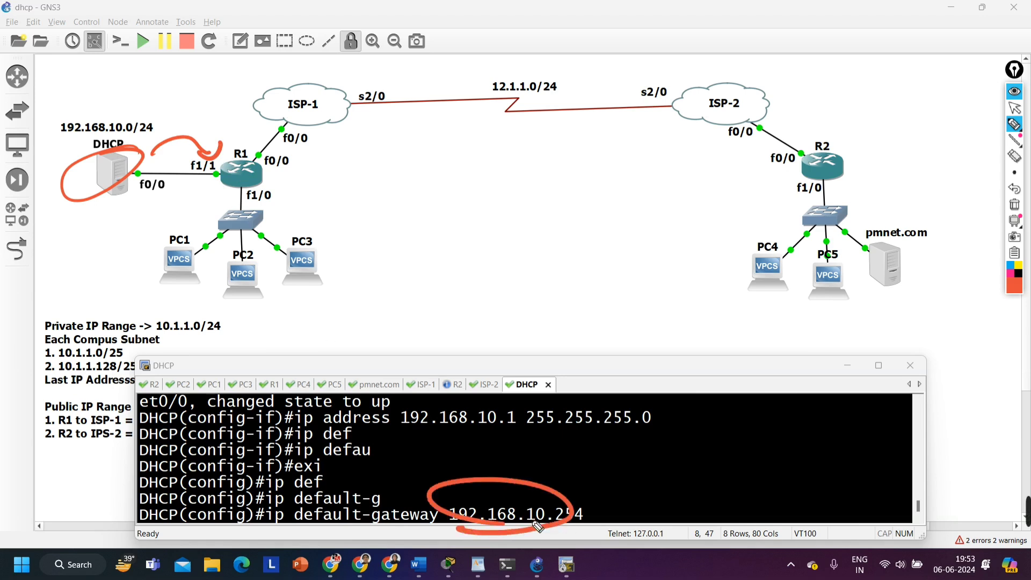
pyautogui.click(1014, 205)
pyautogui.click(1014, 108)
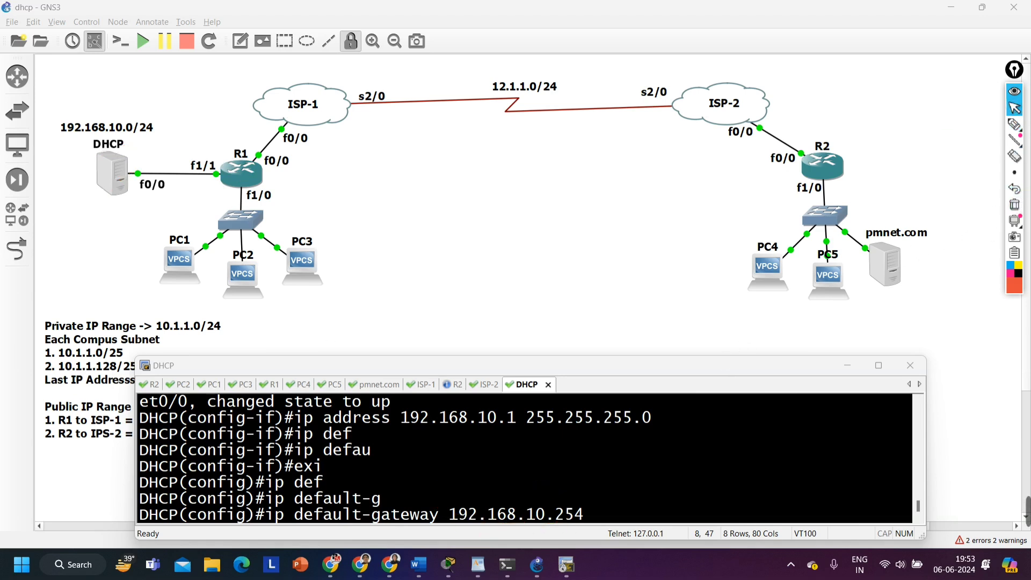
# Run the prepared ip default-gateway command on the DHCP server
pyautogui.press('Return')
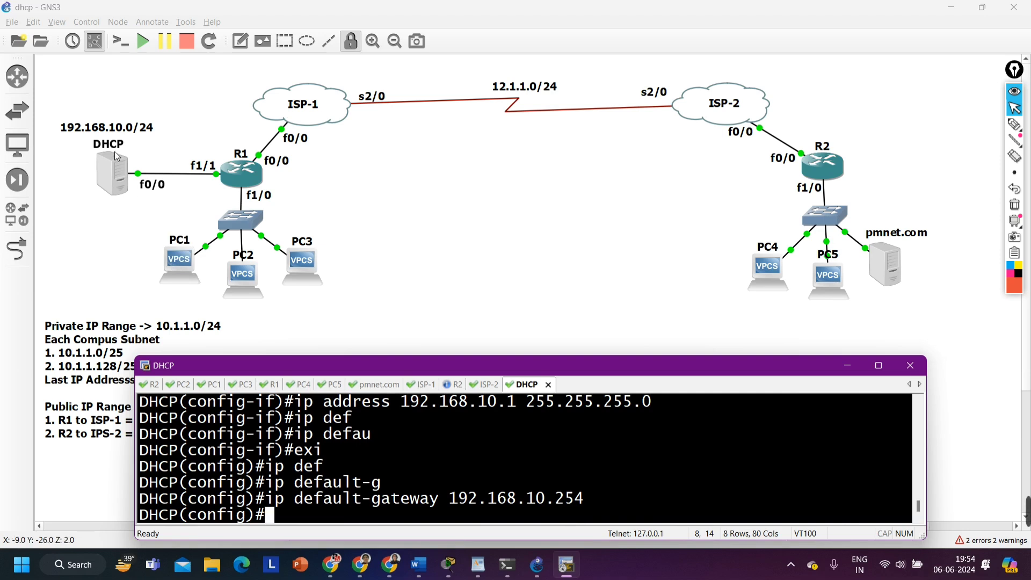
# Try to obtain an IP address for PC1 from the DHCP server with the ip dhcp command
pyautogui.click(212, 385)
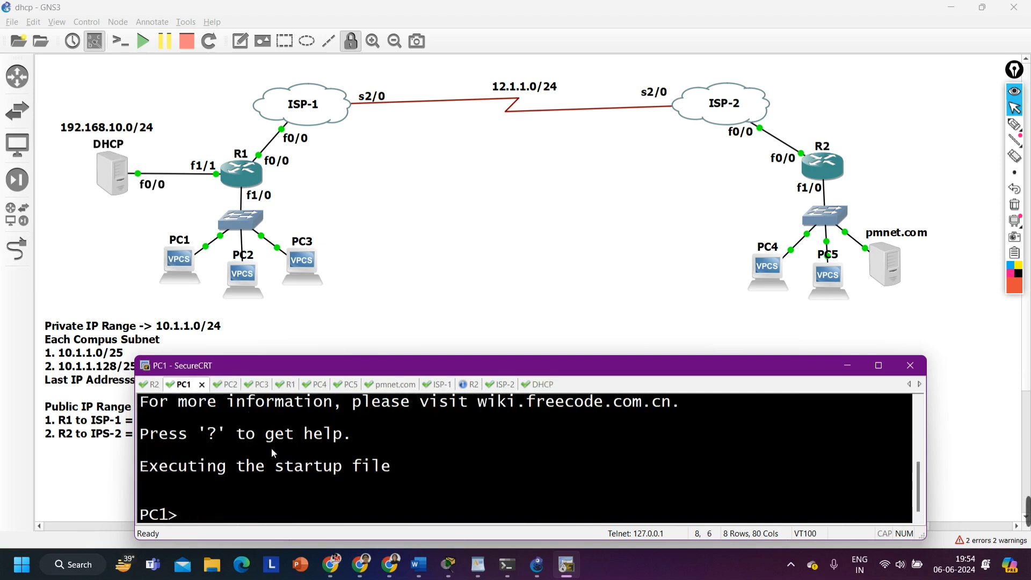
pyautogui.write('ip dhcp')
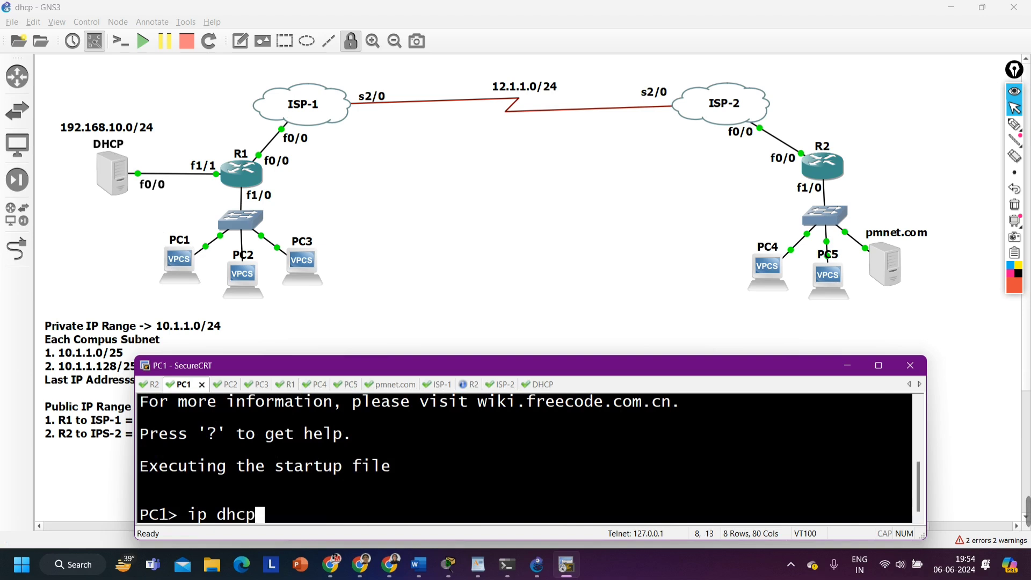
pyautogui.press('Return')
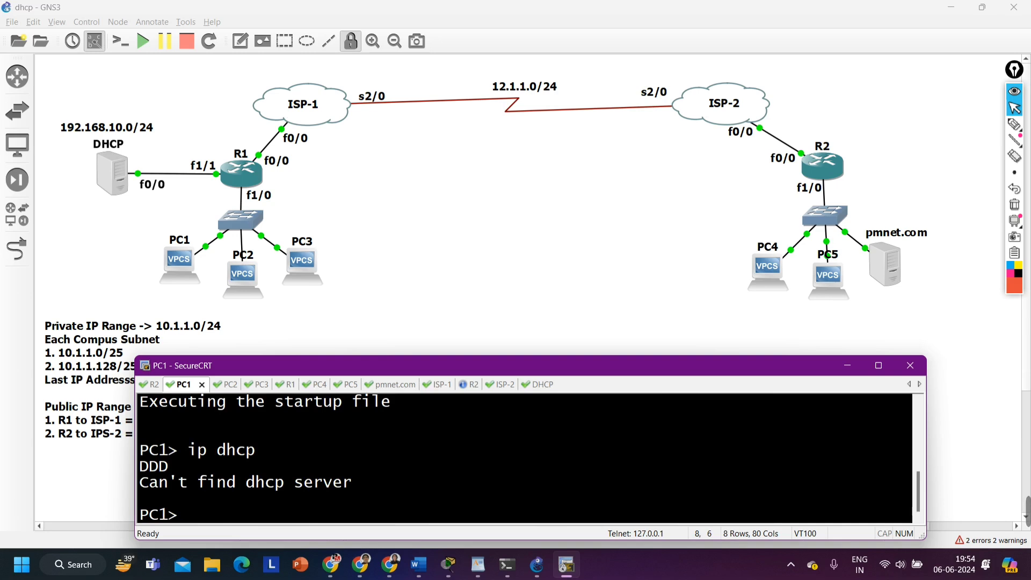
# Annotate R1's f1/0 and f1/1 interfaces and the campus PCs with the pen, adding arrows from PC1 through R1 to the DHCP server
pyautogui.click(1014, 124)
pyautogui.moveTo(287, 197)
pyautogui.mouseDown()
pyautogui.moveTo(232, 206)
pyautogui.moveTo(263, 186)
pyautogui.mouseUp()
pyautogui.moveTo(213, 156)
pyautogui.mouseDown()
pyautogui.moveTo(218, 182)
pyautogui.moveTo(203, 149)
pyautogui.mouseUp()
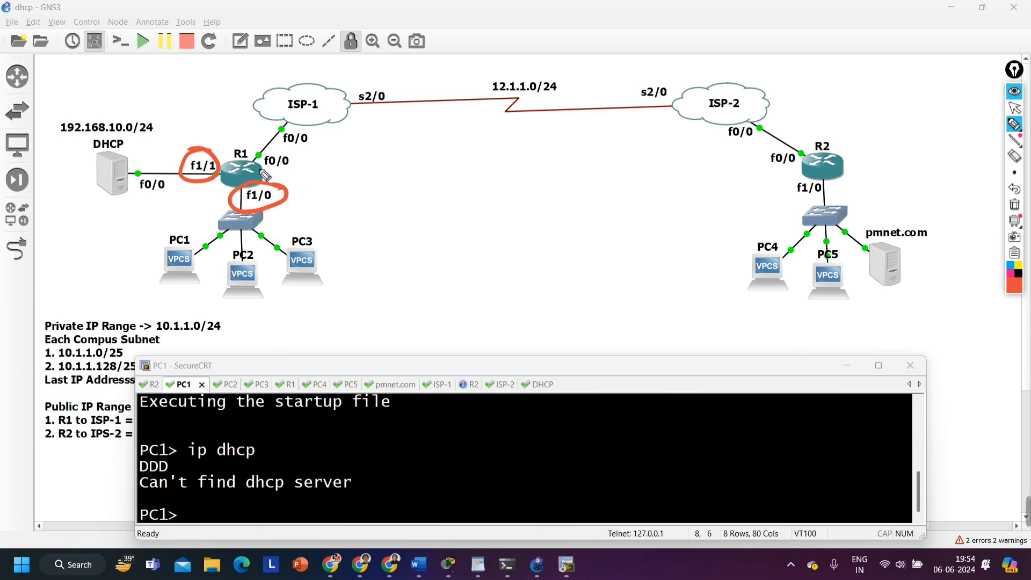
pyautogui.moveTo(141, 277)
pyautogui.mouseDown()
pyautogui.moveTo(271, 315)
pyautogui.moveTo(326, 275)
pyautogui.mouseUp()
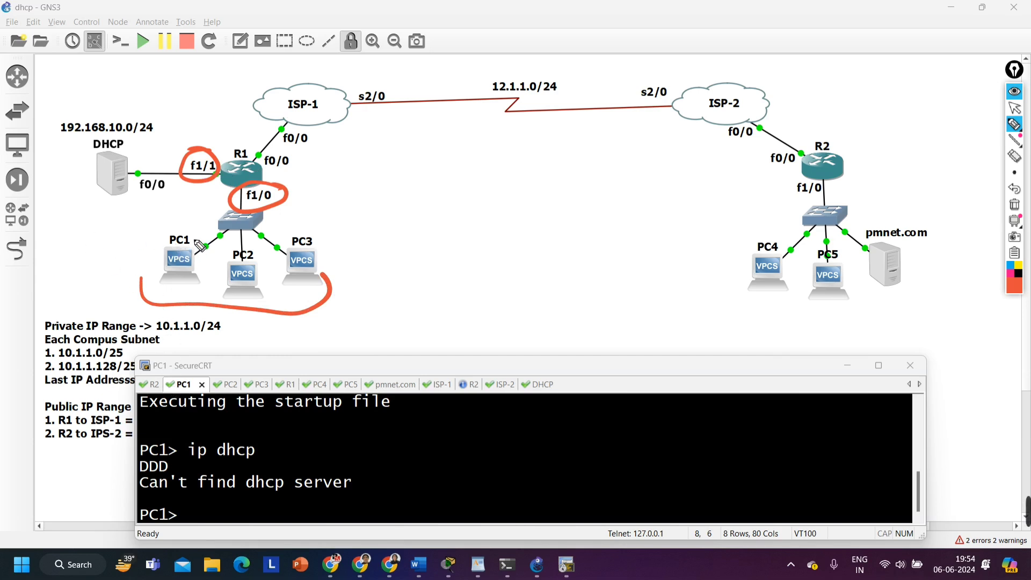
pyautogui.moveTo(203, 241)
pyautogui.mouseDown()
pyautogui.moveTo(124, 268)
pyautogui.moveTo(196, 232)
pyautogui.mouseUp()
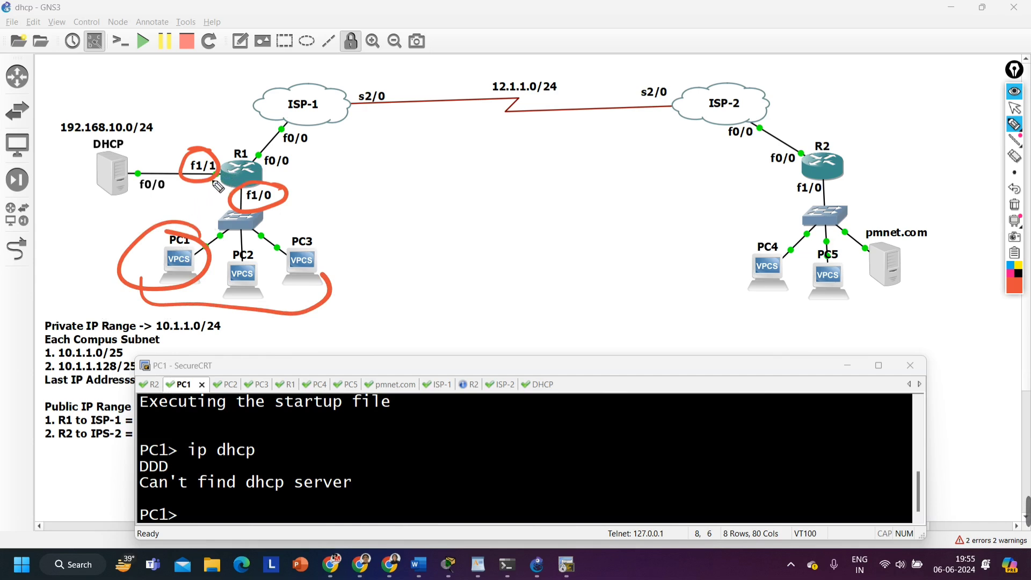
pyautogui.moveTo(209, 230); pyautogui.dragTo(223, 194)
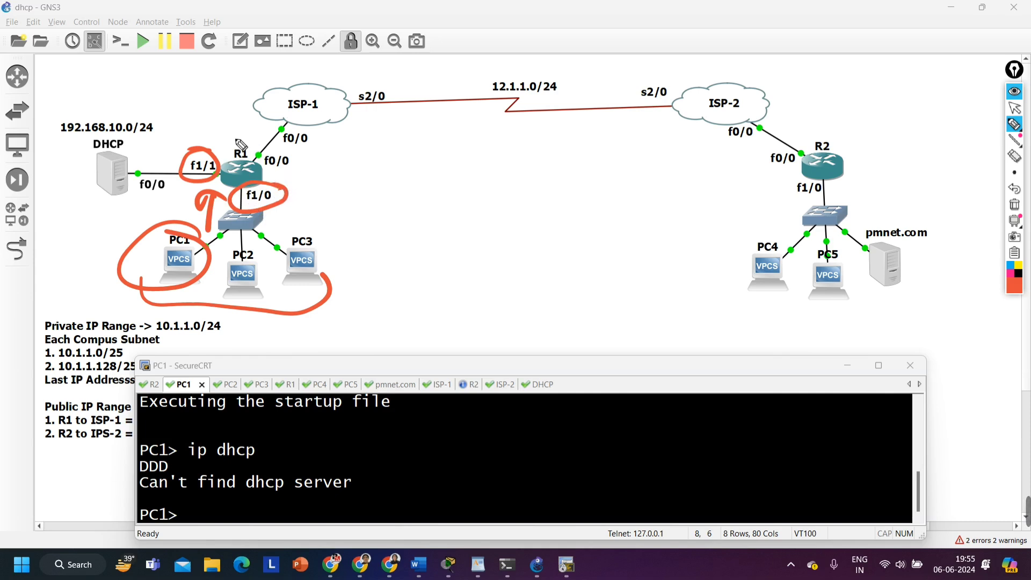
pyautogui.moveTo(245, 139)
pyautogui.mouseDown()
pyautogui.moveTo(142, 133)
pyautogui.moveTo(122, 142)
pyautogui.moveTo(141, 146)
pyautogui.mouseUp()
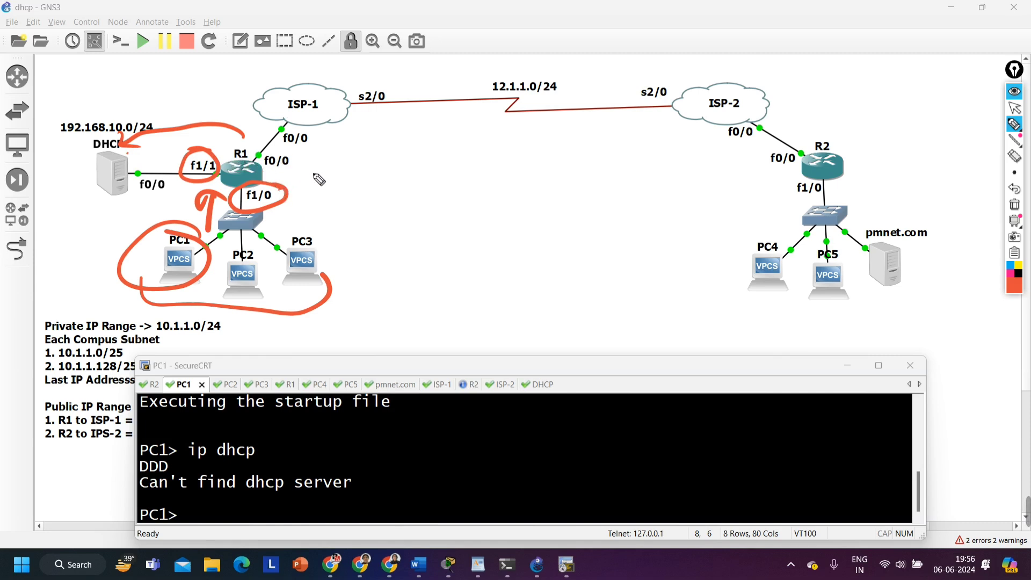
# Handwrite and circle 192.168.10.1 beside R1's f1/0, add arrows there and from the DHCP server, and clear all pen annotations
pyautogui.moveTo(304, 179)
pyautogui.mouseDown()
pyautogui.moveTo(301, 201)
pyautogui.moveTo(368, 188)
pyautogui.moveTo(469, 197)
pyautogui.mouseUp()
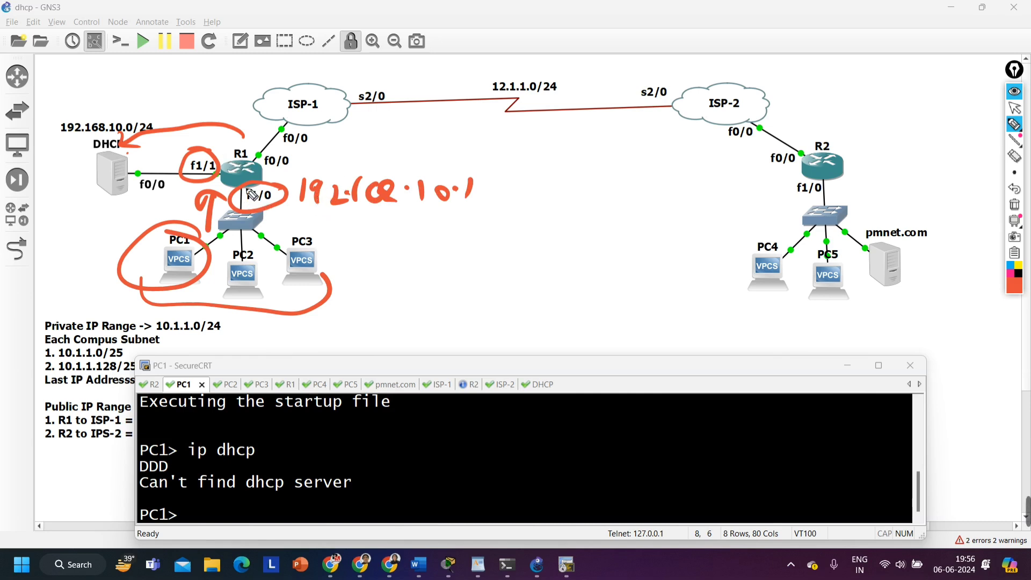
pyautogui.moveTo(296, 213)
pyautogui.mouseDown()
pyautogui.moveTo(467, 214)
pyautogui.moveTo(378, 152)
pyautogui.moveTo(295, 211)
pyautogui.mouseUp()
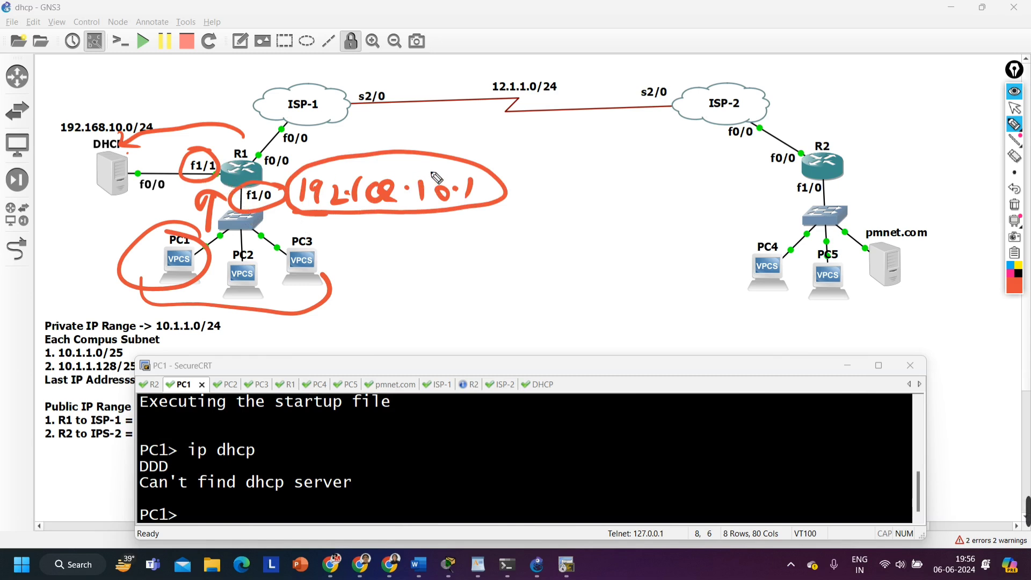
pyautogui.moveTo(449, 150)
pyautogui.mouseDown()
pyautogui.moveTo(482, 128)
pyautogui.moveTo(472, 129)
pyautogui.mouseUp()
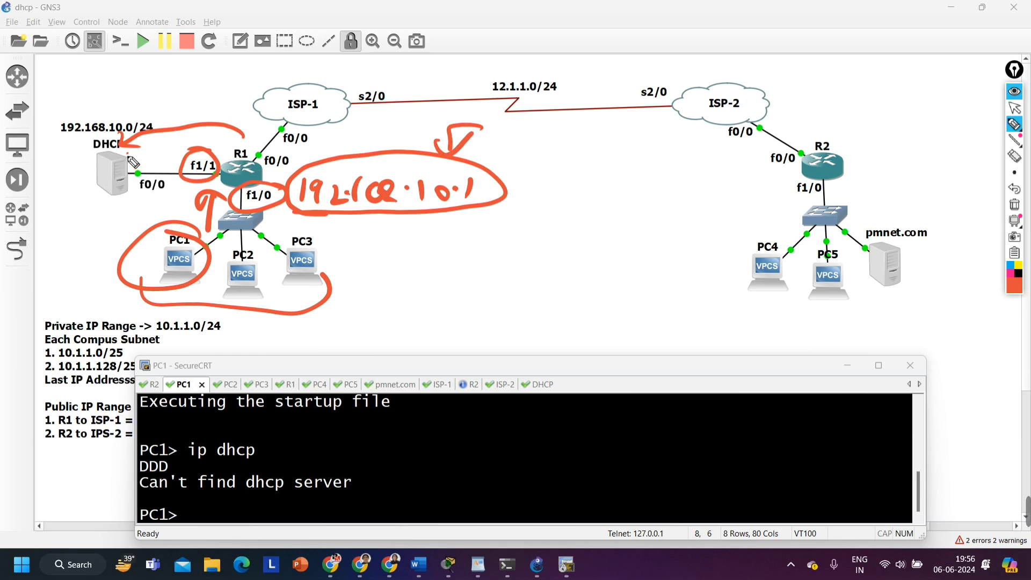
pyautogui.moveTo(116, 156)
pyautogui.mouseDown()
pyautogui.moveTo(183, 149)
pyautogui.moveTo(157, 164)
pyautogui.mouseUp()
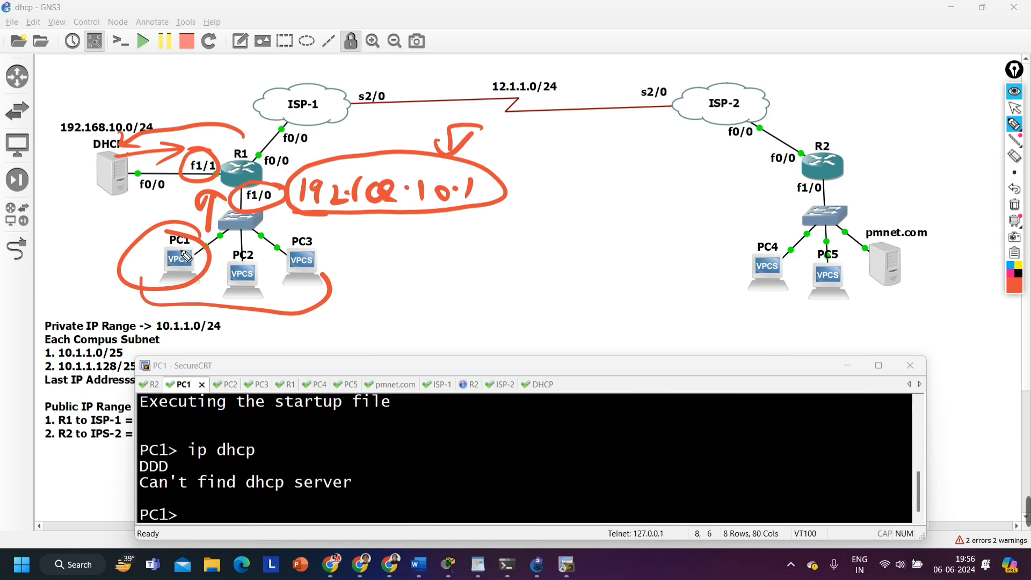
pyautogui.click(1019, 205)
pyautogui.click(1014, 107)
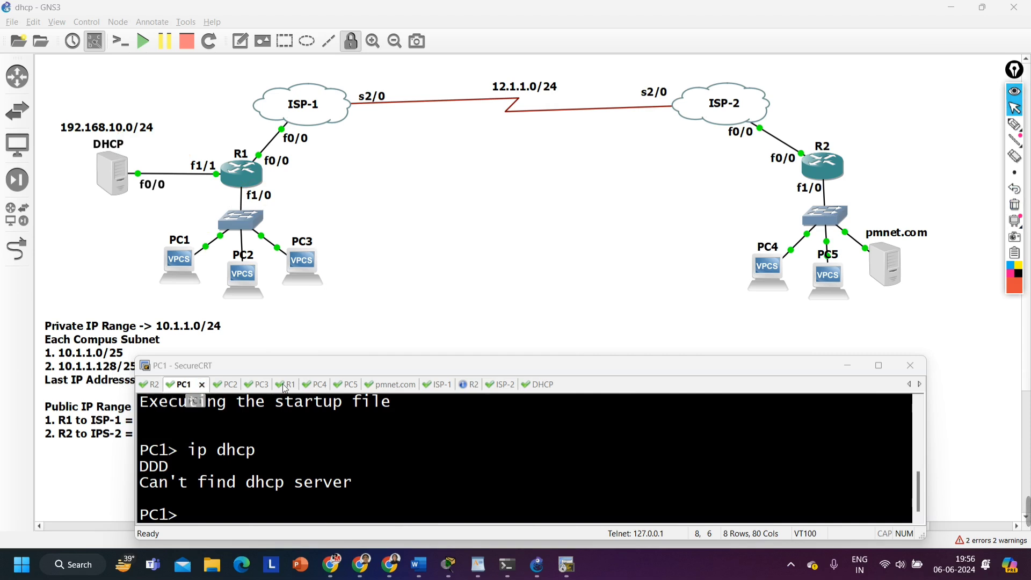
# Close the first R2 console session and confirm its disconnection
pyautogui.click(149, 392)
pyautogui.click(170, 385)
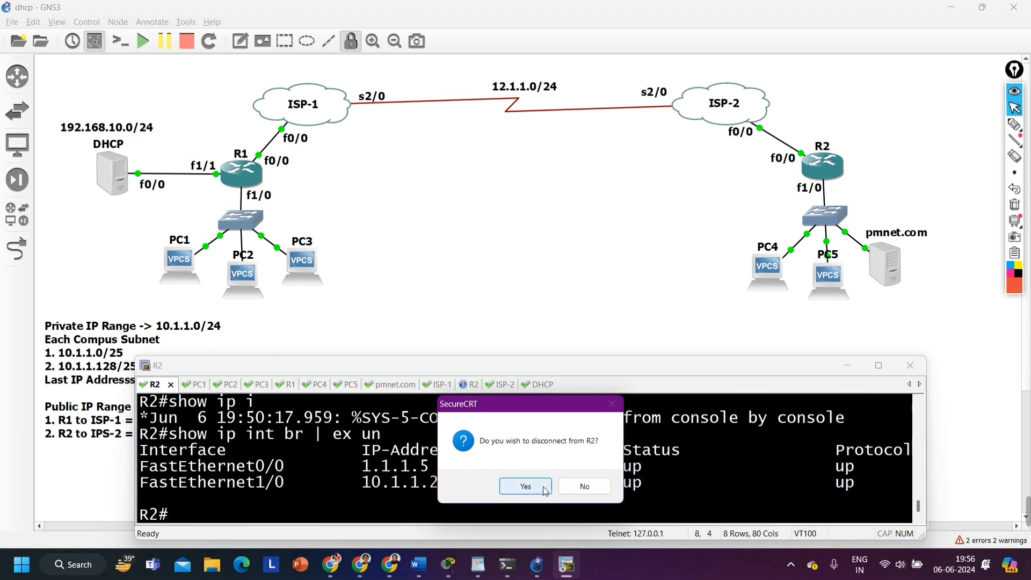
pyautogui.click(526, 486)
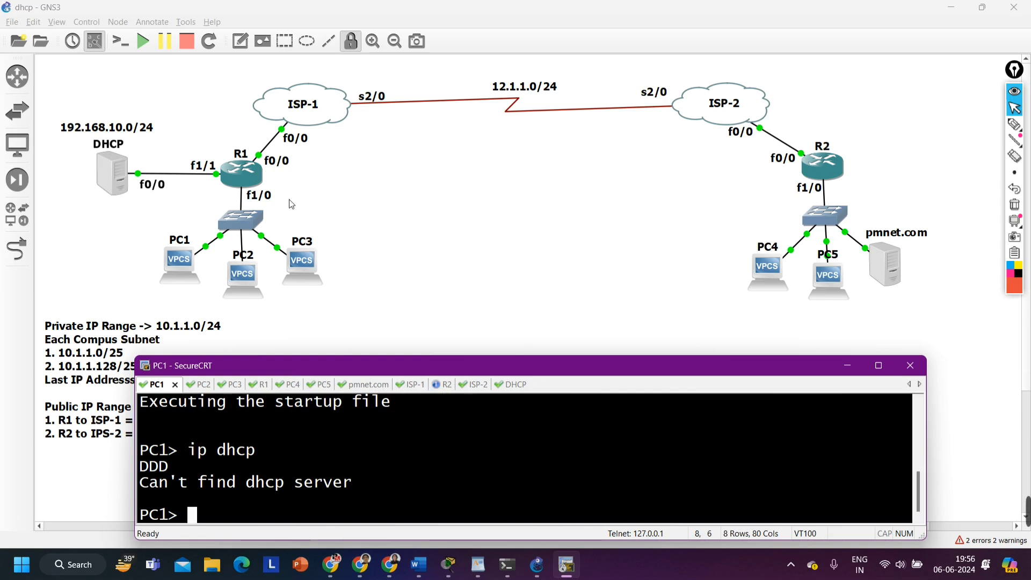
# Open a new console session to R1 and enter global configuration mode
pyautogui.click(245, 183)
pyautogui.doubleClick(246, 183)
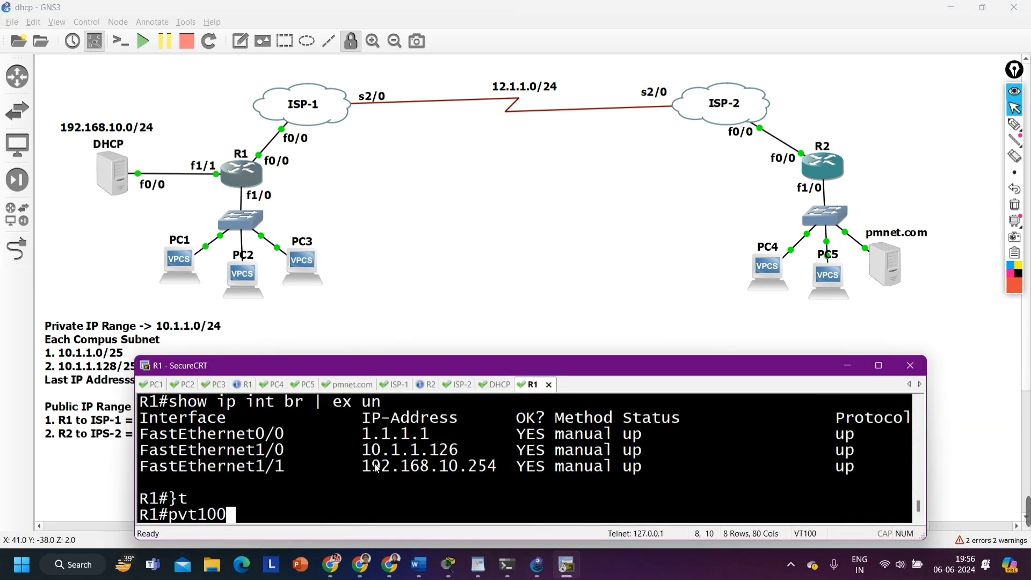
pyautogui.press('Return')
pyautogui.press('Return')
pyautogui.press('Return')
pyautogui.press('Return')
pyautogui.press('Return')
pyautogui.press('Return')
pyautogui.press('Return')
pyautogui.press('Return')
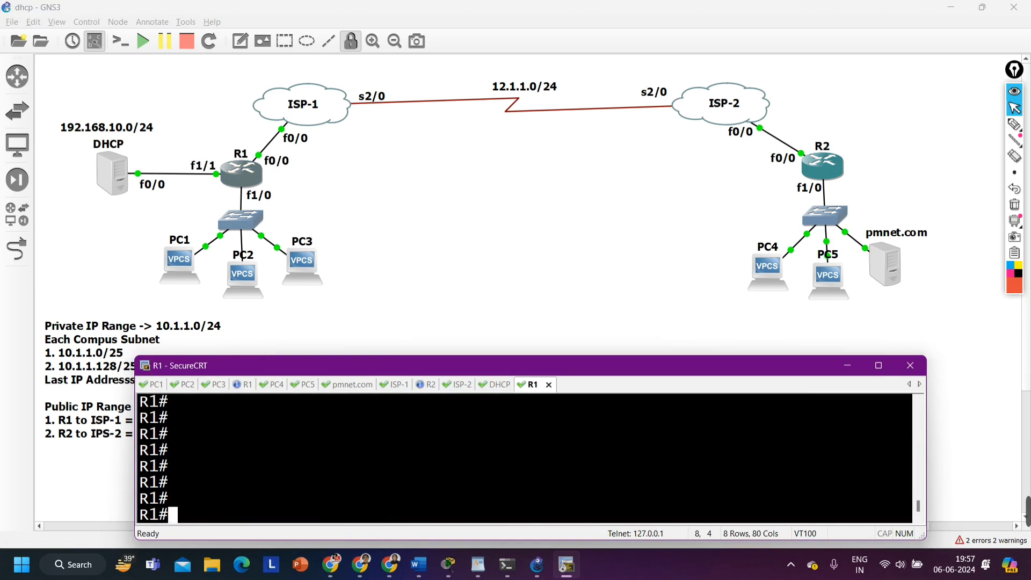
pyautogui.write('conf')
pyautogui.press('Tab')
pyautogui.press('Return')
pyautogui.press('Return')
pyautogui.press('Return')
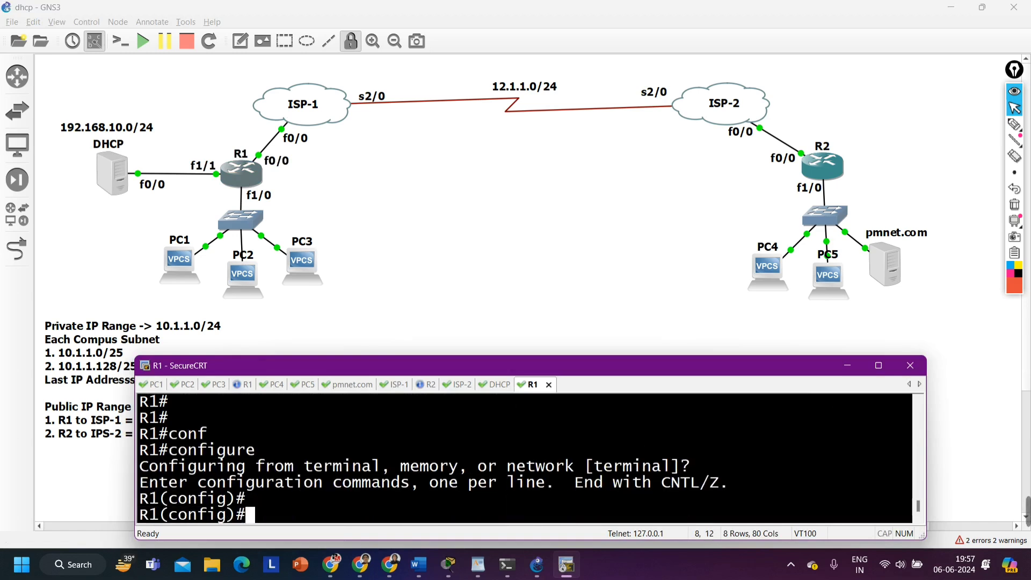
pyautogui.press('Return')
# Set the IP helper address 192.168.10.1 on R1's f1/0 interface and highlight that address in the console
pyautogui.write('int f1/0')
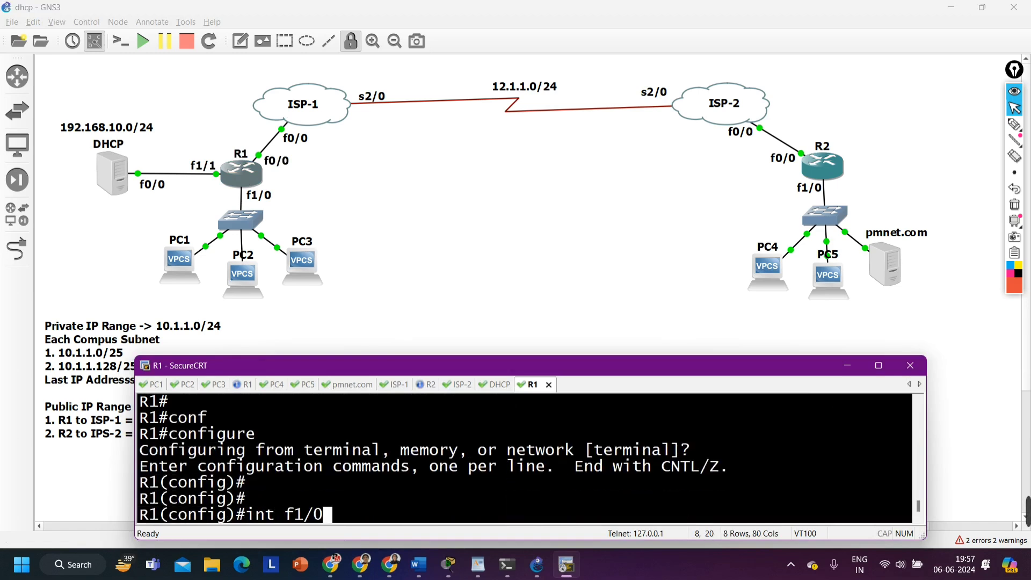
pyautogui.press('Return')
pyautogui.write('ip hel')
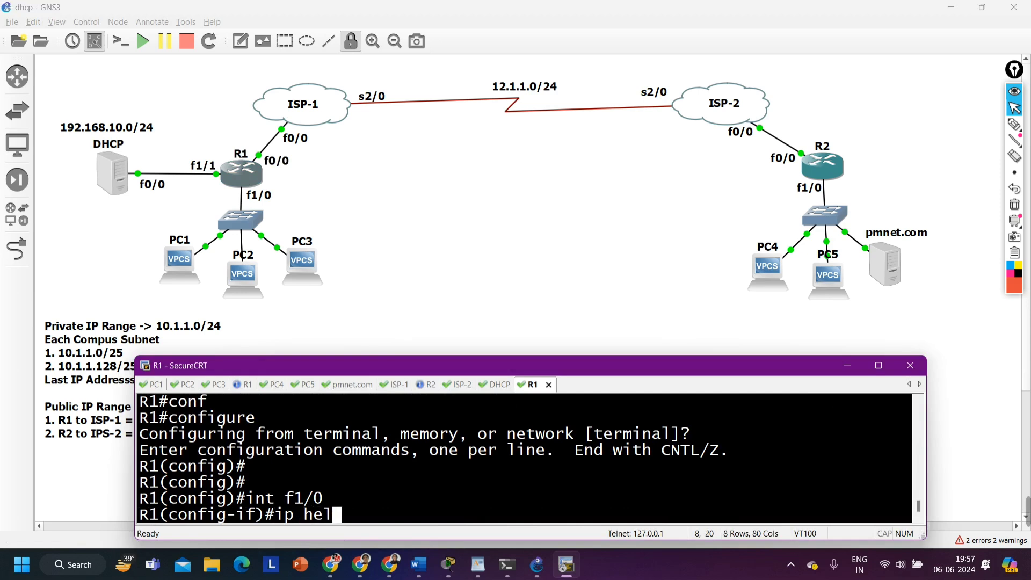
pyautogui.press('Tab')
pyautogui.write('p')
pyautogui.press('Tab')
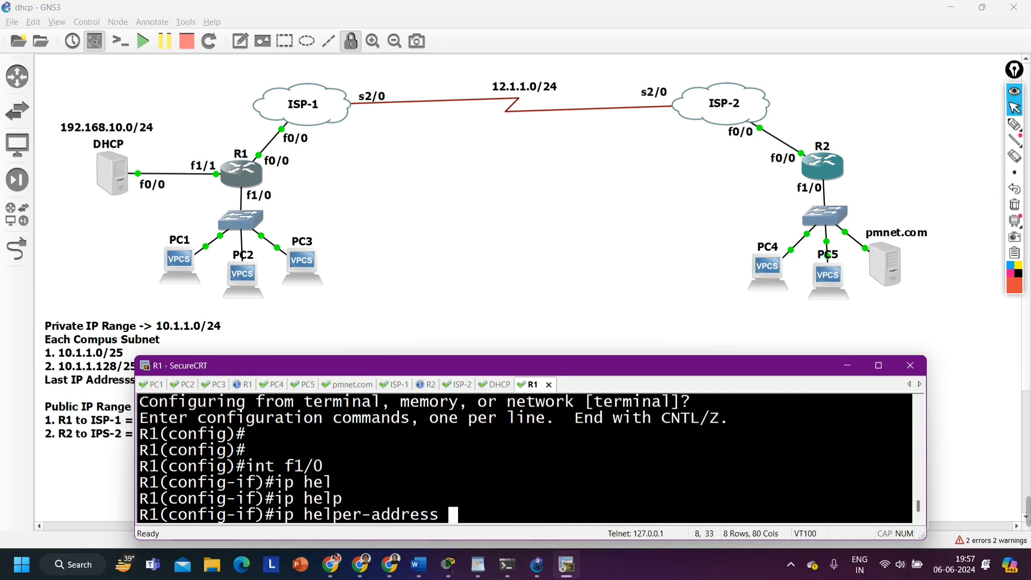
pyautogui.write('192.168.')
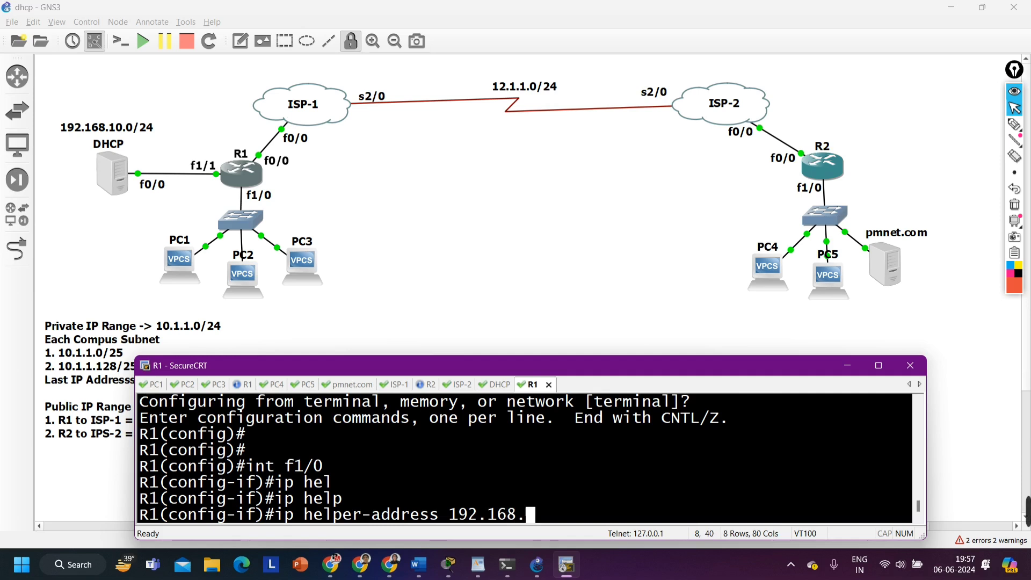
pyautogui.write('10.1')
pyautogui.press('Return')
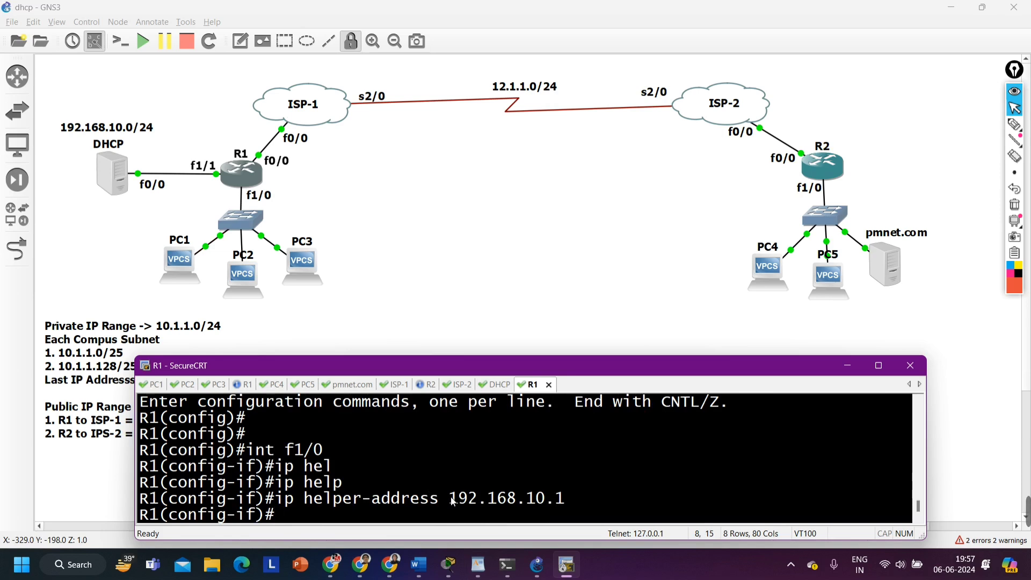
pyautogui.moveTo(453, 502); pyautogui.dragTo(573, 503)
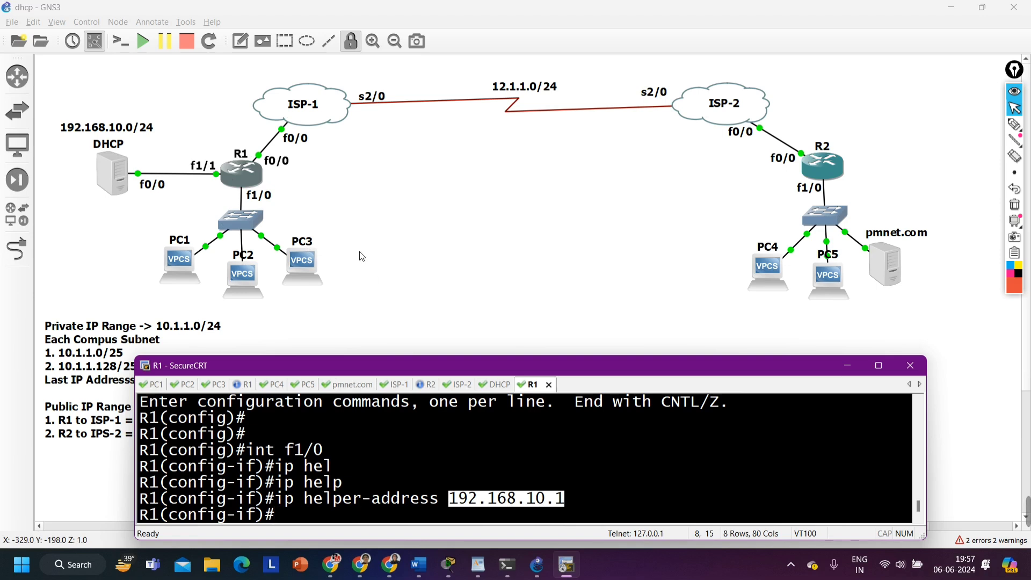
# Request an IP address on PC1 with the ip dhcp command and highlight the leased address and gateway
pyautogui.click(158, 386)
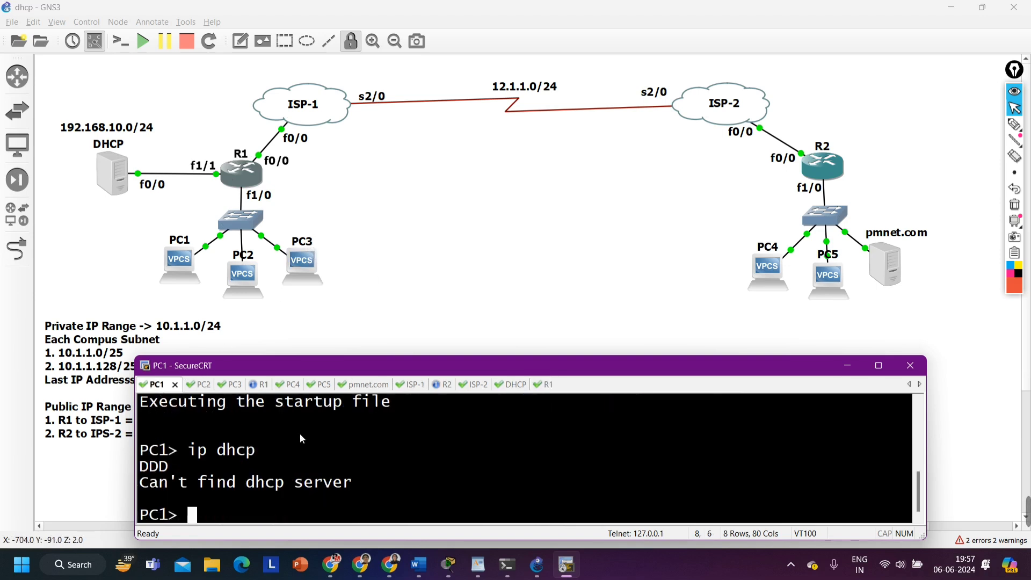
pyautogui.write('ip')
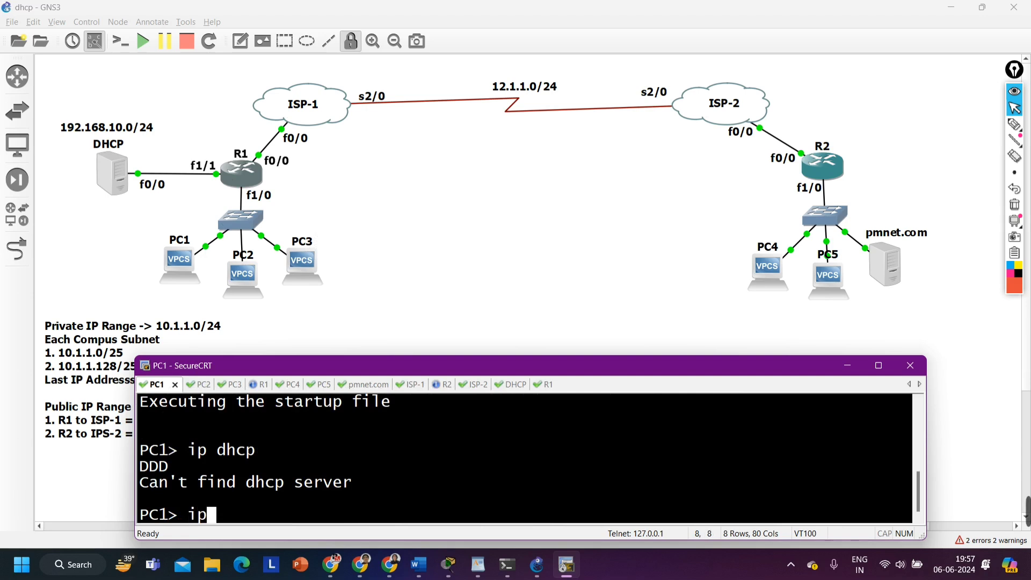
pyautogui.write(' dhcp')
pyautogui.press('Return')
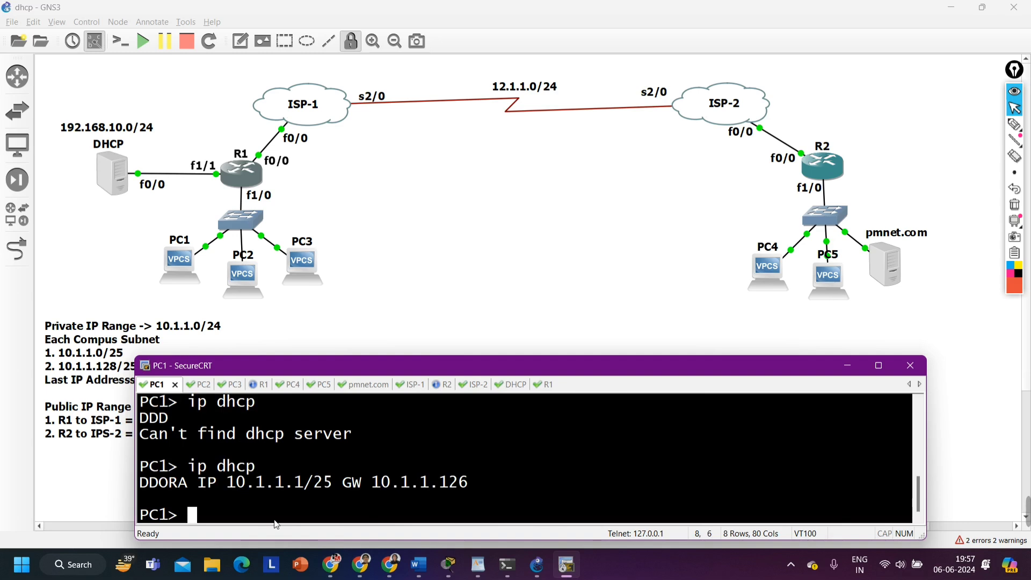
pyautogui.moveTo(227, 486); pyautogui.dragTo(332, 491)
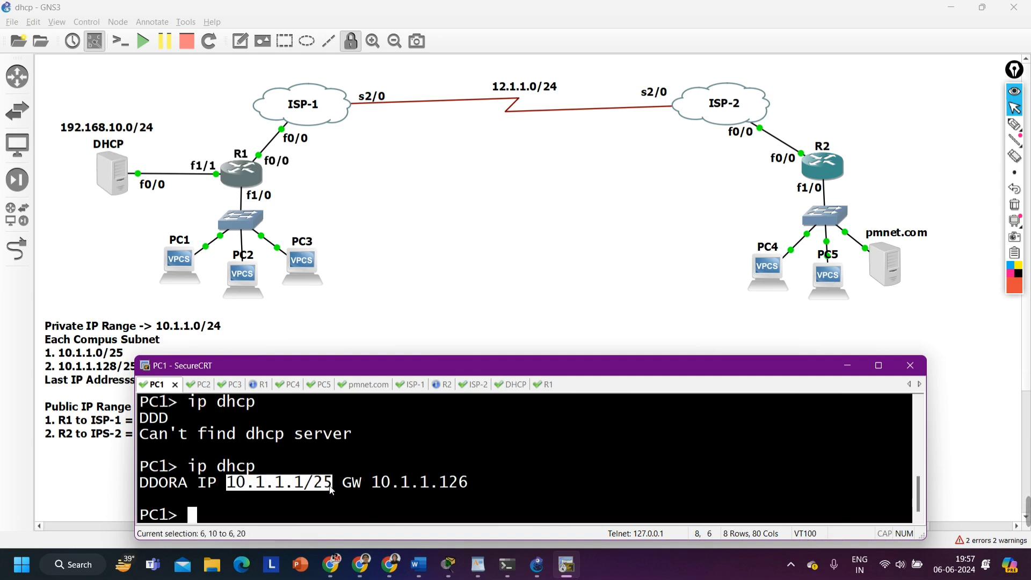
pyautogui.moveTo(224, 486); pyautogui.dragTo(333, 490)
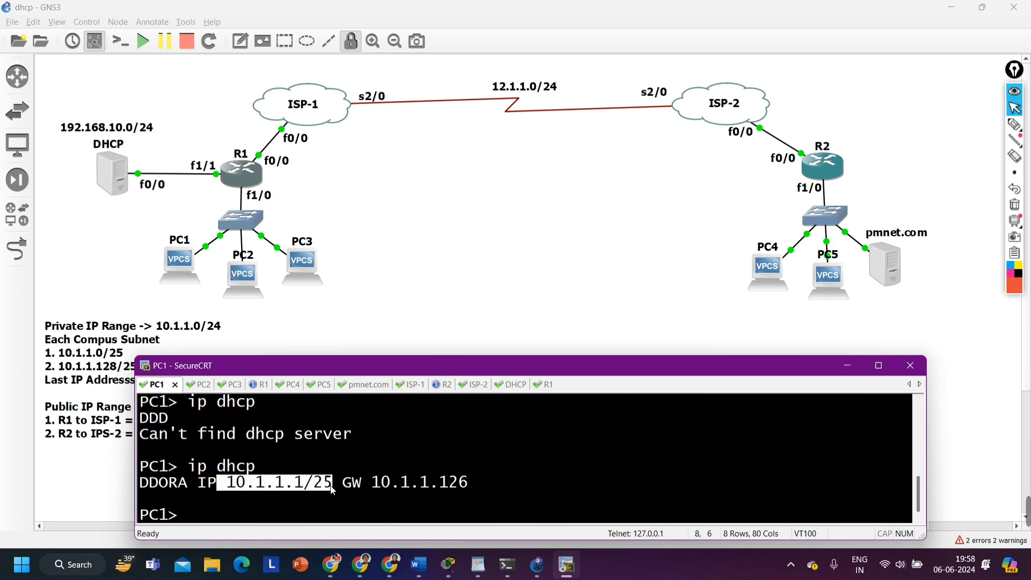
pyautogui.moveTo(372, 483); pyautogui.dragTo(484, 484)
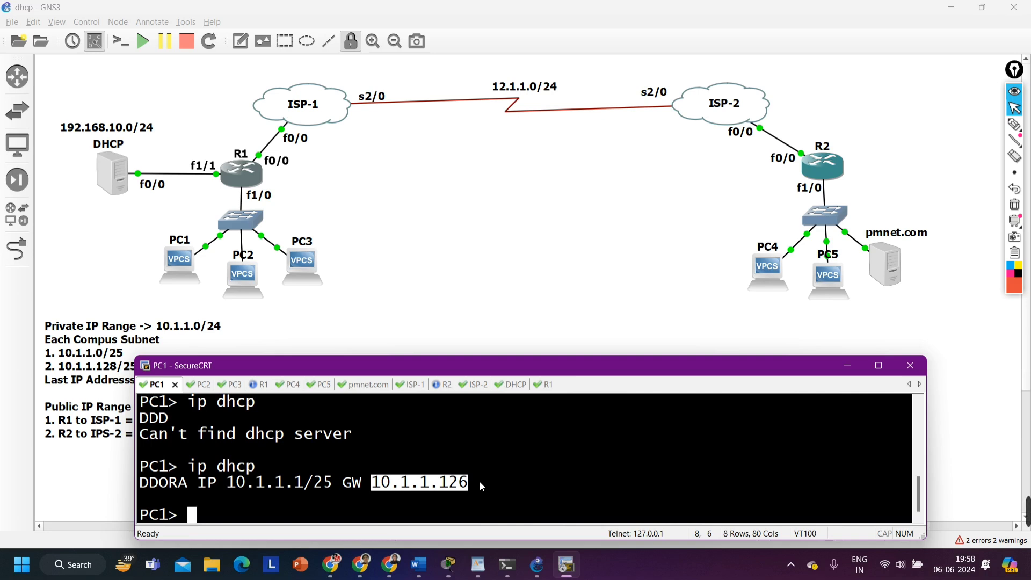
# Ping the gateway 10.1.1.126 from PC1 and highlight PC1's leased address in the earlier output
pyautogui.write('ing ')
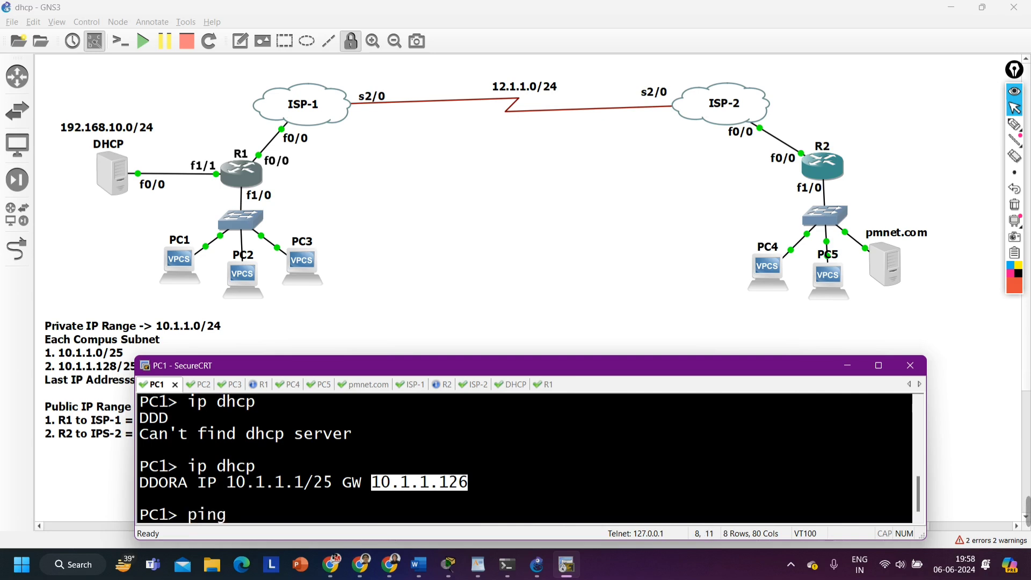
pyautogui.write('10.1.1.1')
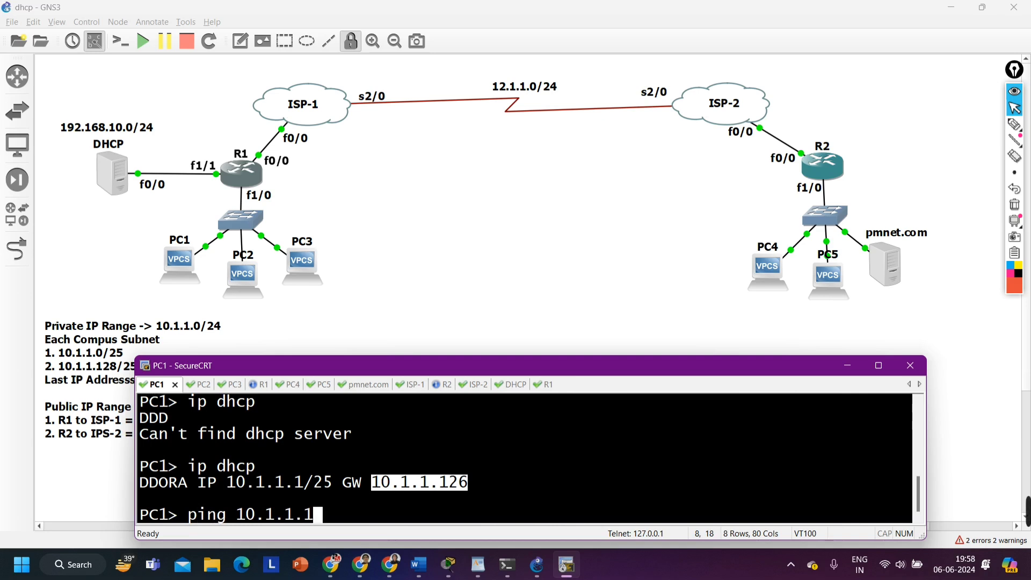
pyautogui.write('26')
pyautogui.press('Return')
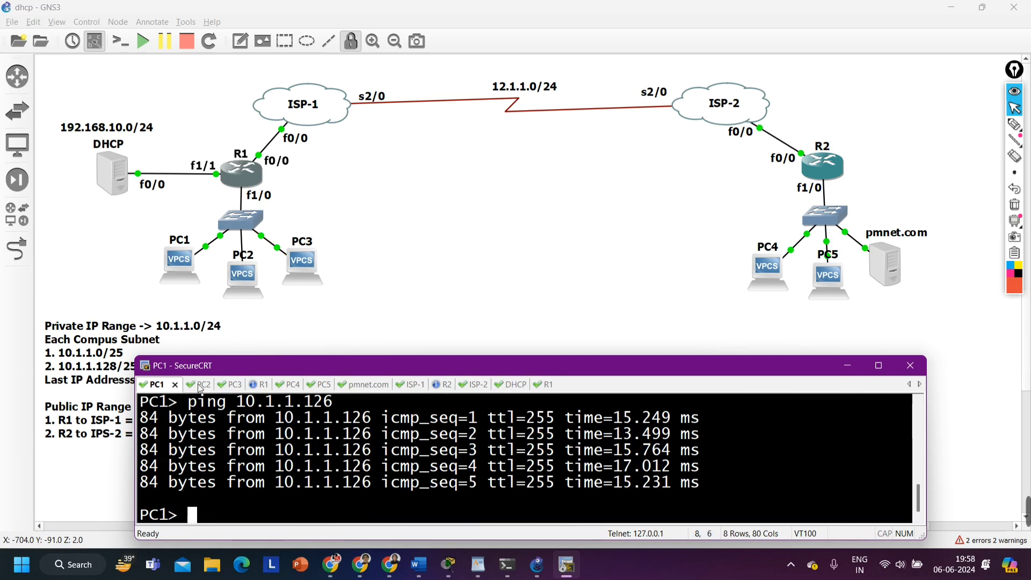
pyautogui.scroll(2, 304, 468)
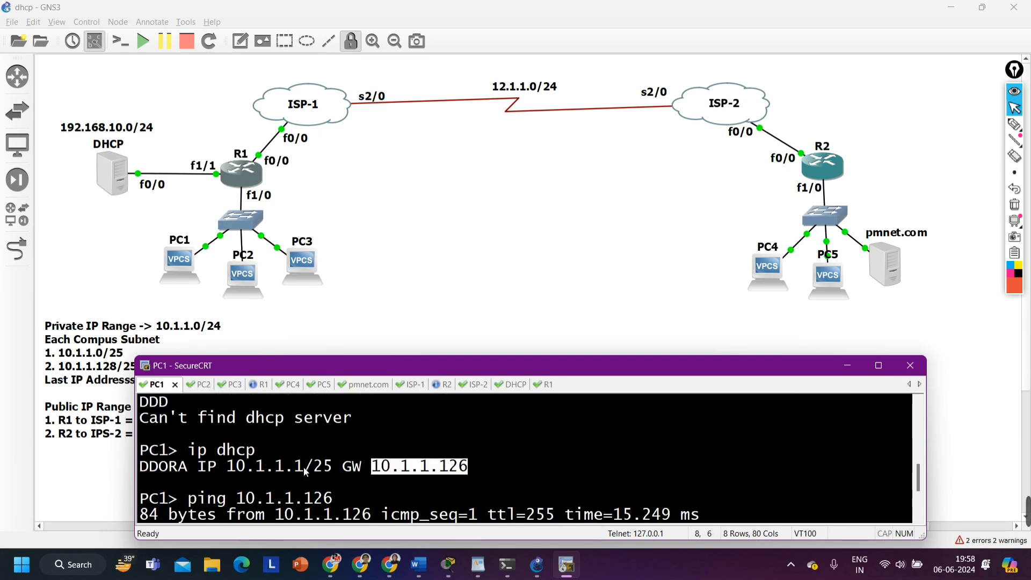
pyautogui.moveTo(245, 471); pyautogui.dragTo(304, 467)
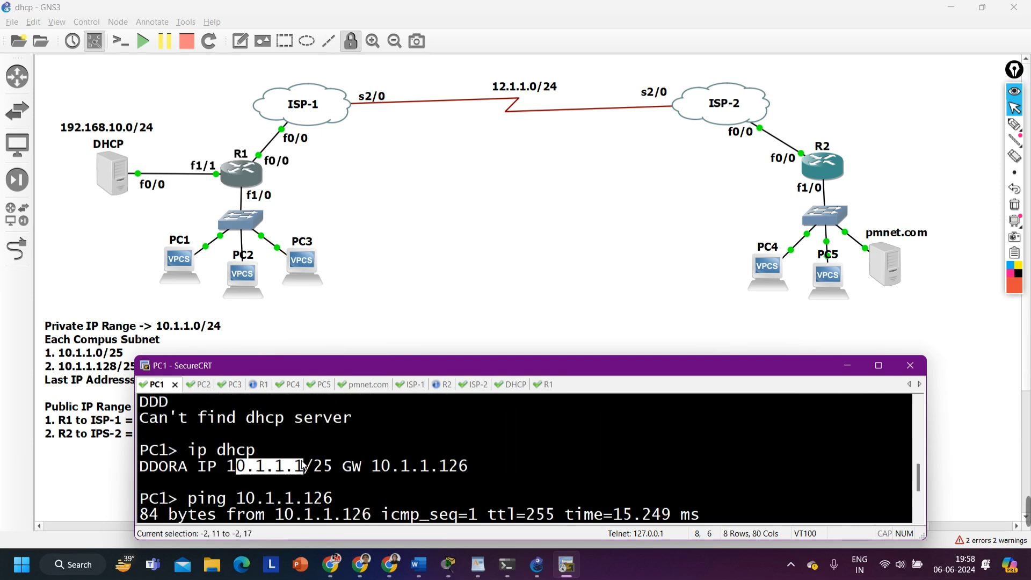
# Request an IP address on PC2 with the ip dhcp command and highlight the gateway address in the output
pyautogui.scroll(-2, 302, 463)
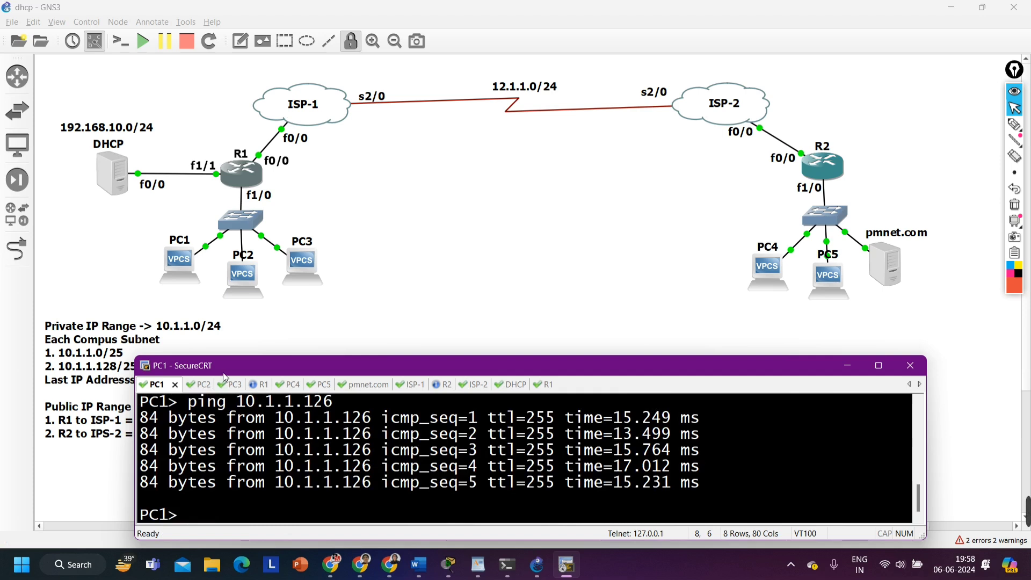
pyautogui.click(205, 384)
pyautogui.write('ip')
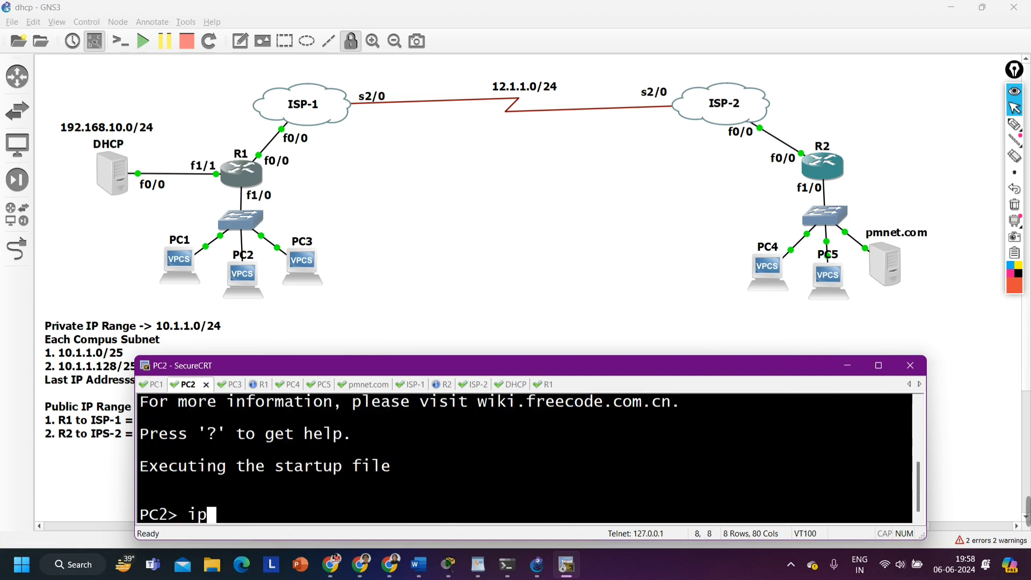
pyautogui.write(' dhcp')
pyautogui.press('Return')
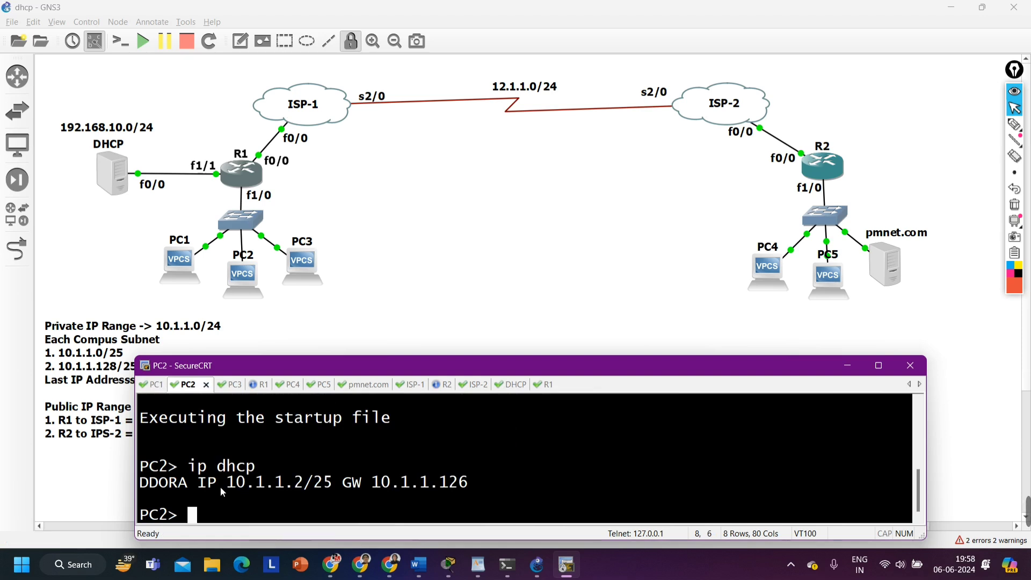
pyautogui.moveTo(220, 486); pyautogui.dragTo(467, 487)
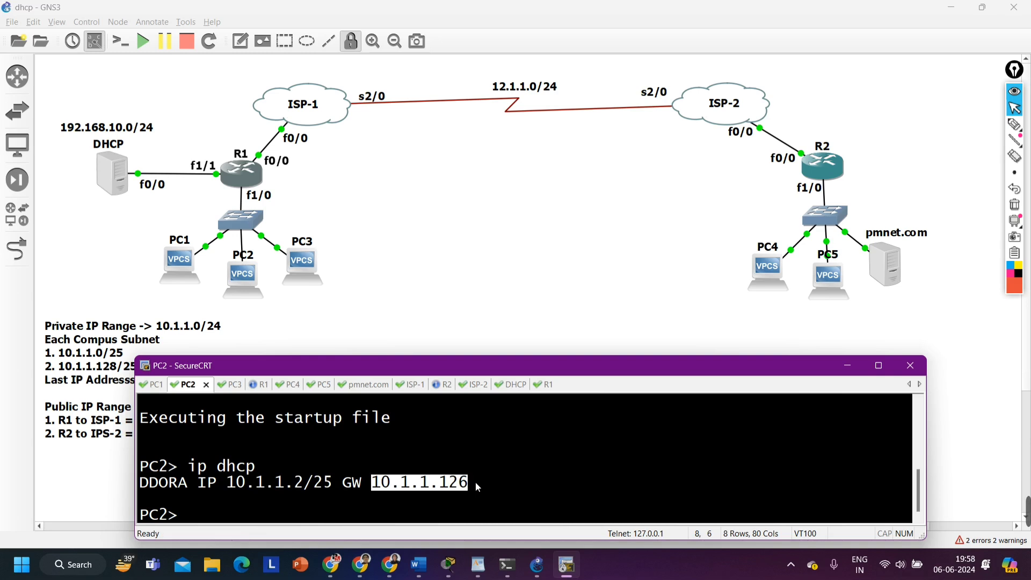
# Request an IP address on PC3 with the ip dhcp command and highlight the leased address with its prefix
pyautogui.hotkey('ctrl', 'Tab')
pyautogui.write('ip dhcp')
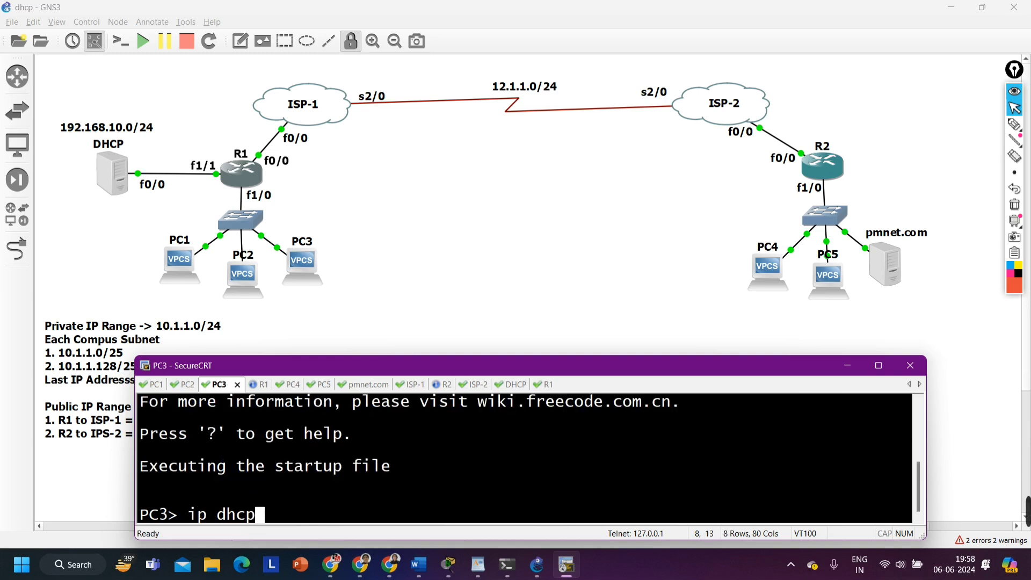
pyautogui.press('Return')
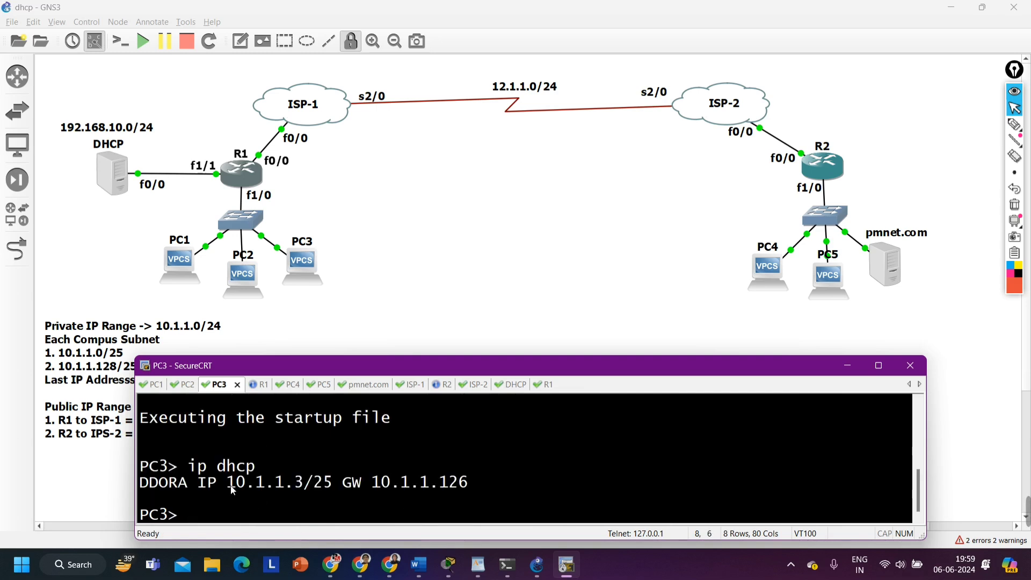
pyautogui.moveTo(228, 483); pyautogui.dragTo(334, 484)
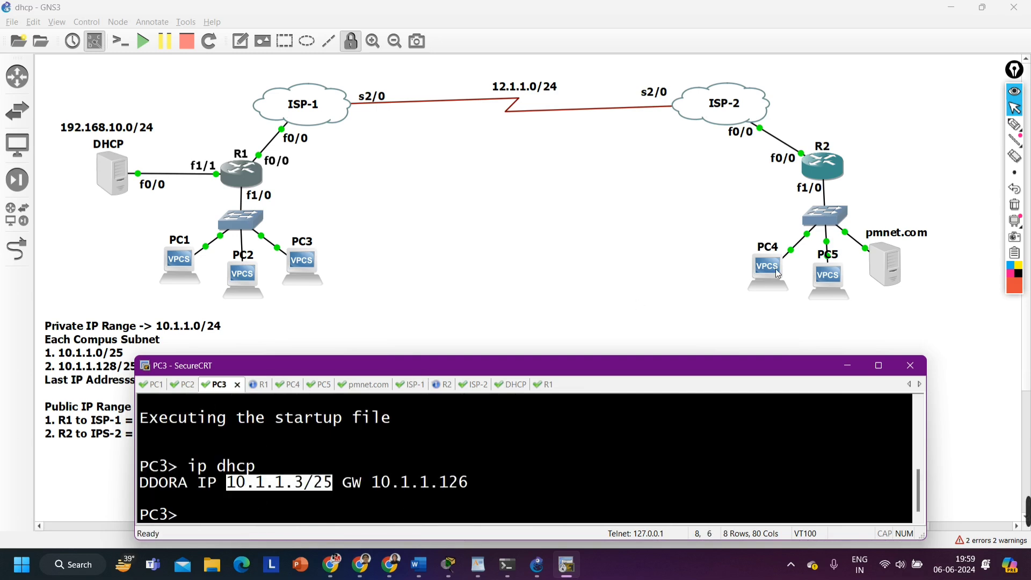
# Open a new console session to PC4 from the topology and request an IP address with ip dhcp
pyautogui.doubleClick(758, 269)
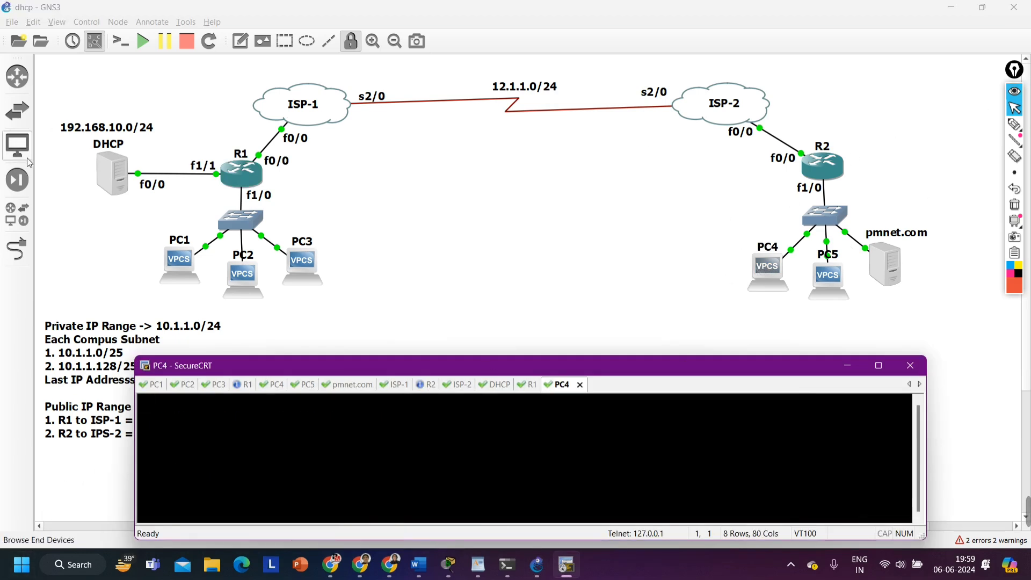
pyautogui.press('Return')
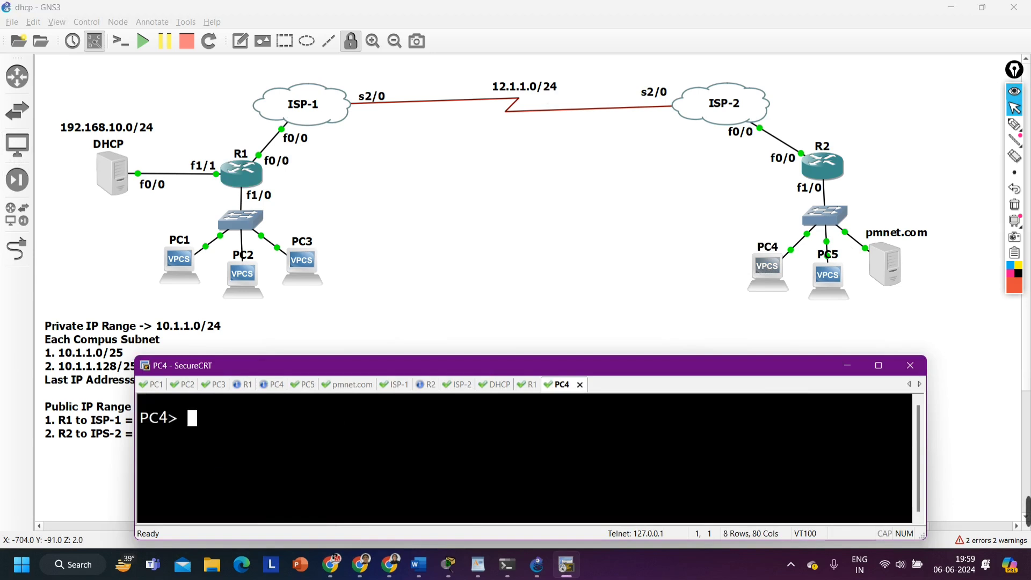
pyautogui.write('ip d')
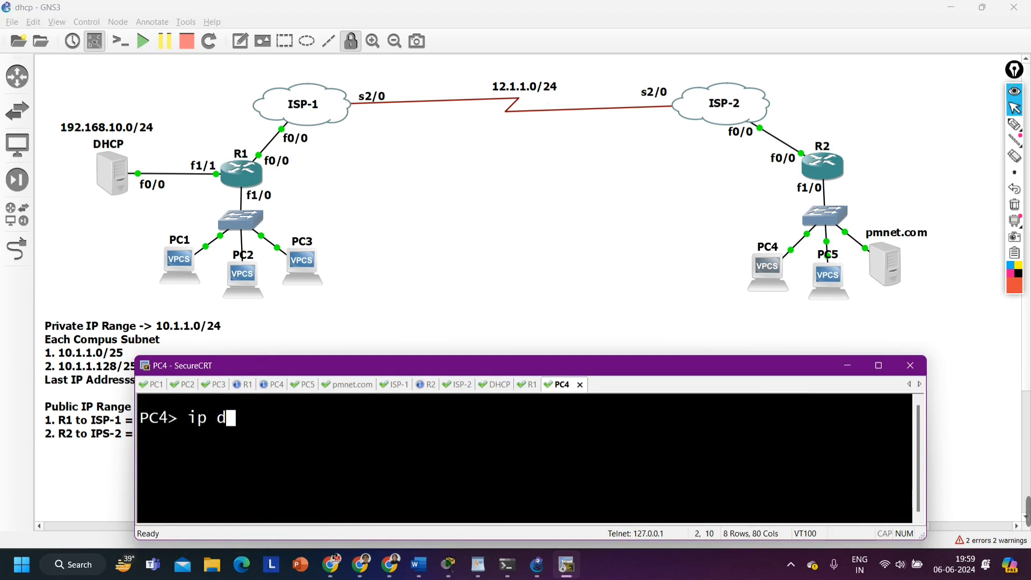
pyautogui.write('hcp')
pyautogui.press('Return')
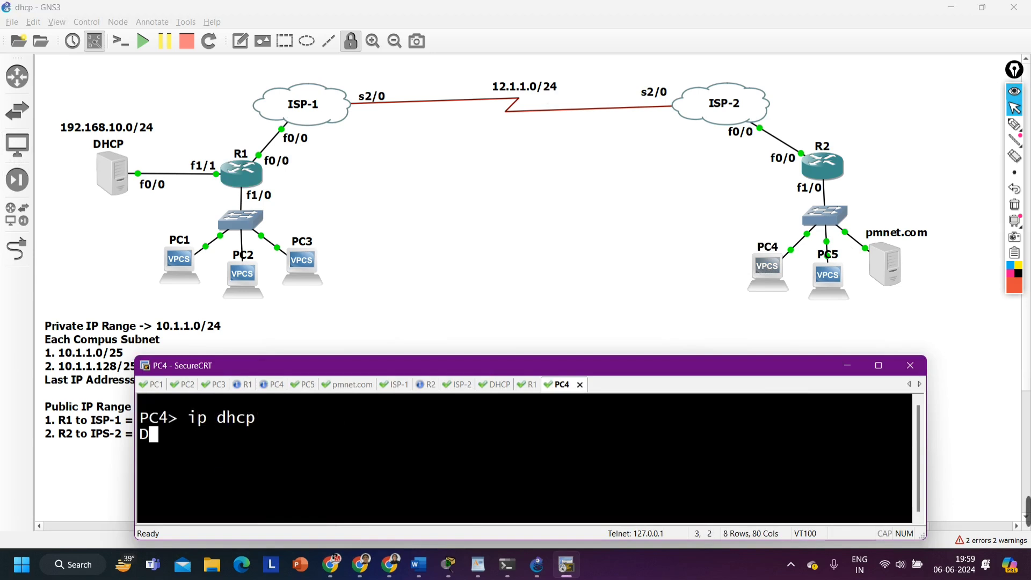
# Draw a cross and a tick beside R2, circle its f1/0 label with the pen, and clear the drawings
pyautogui.click(1015, 124)
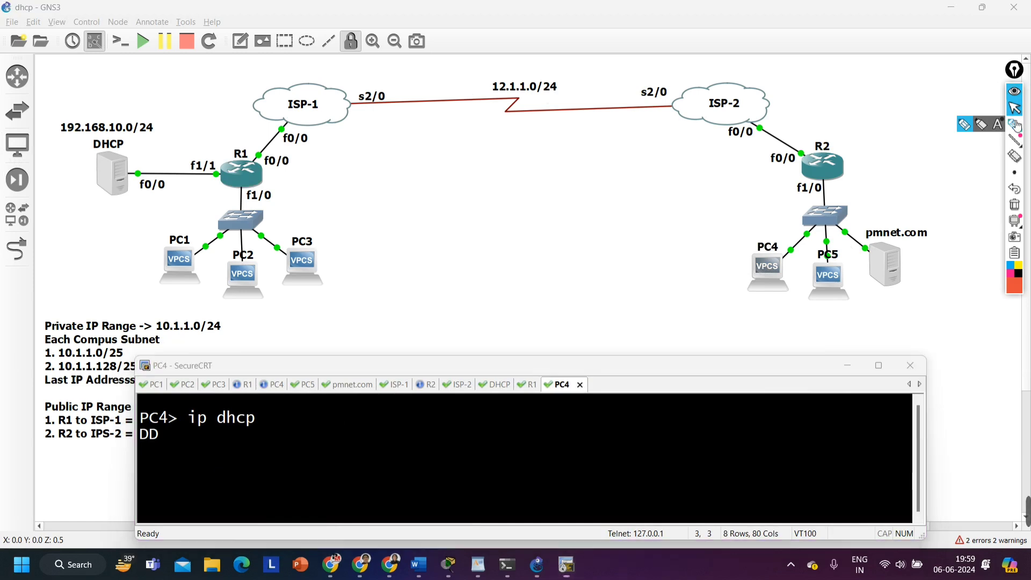
pyautogui.moveTo(851, 175); pyautogui.dragTo(876, 175)
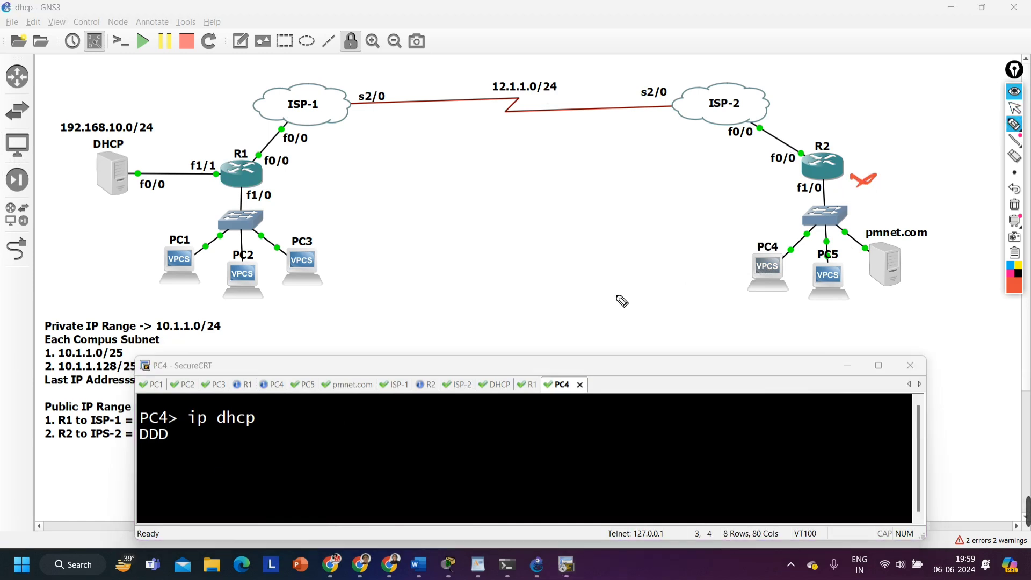
pyautogui.moveTo(853, 142)
pyautogui.mouseDown()
pyautogui.moveTo(858, 161)
pyautogui.moveTo(867, 139)
pyautogui.mouseUp()
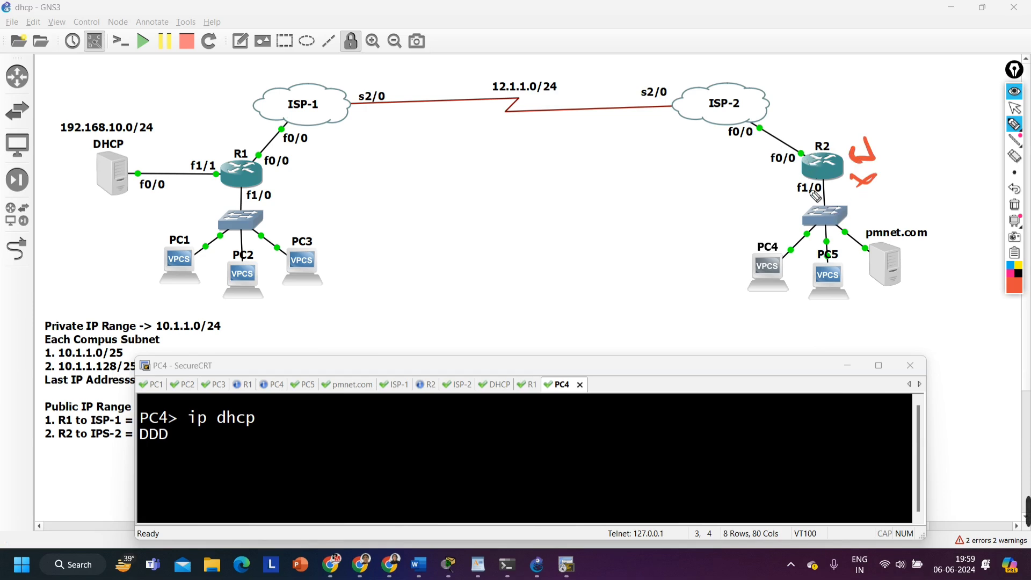
pyautogui.moveTo(843, 181)
pyautogui.mouseDown()
pyautogui.moveTo(775, 199)
pyautogui.moveTo(843, 207)
pyautogui.moveTo(838, 180)
pyautogui.mouseUp()
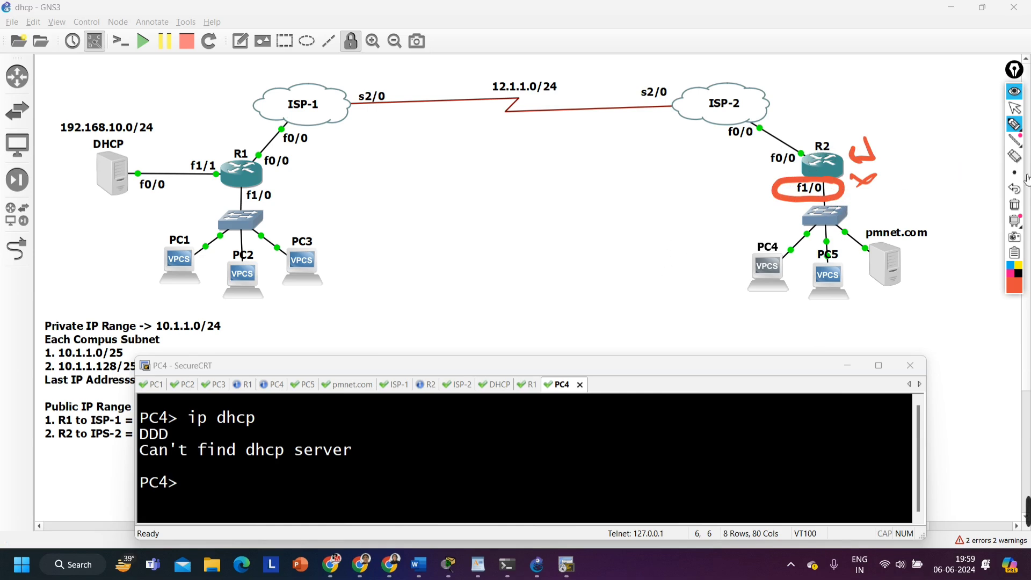
pyautogui.click(1014, 204)
pyautogui.click(1017, 108)
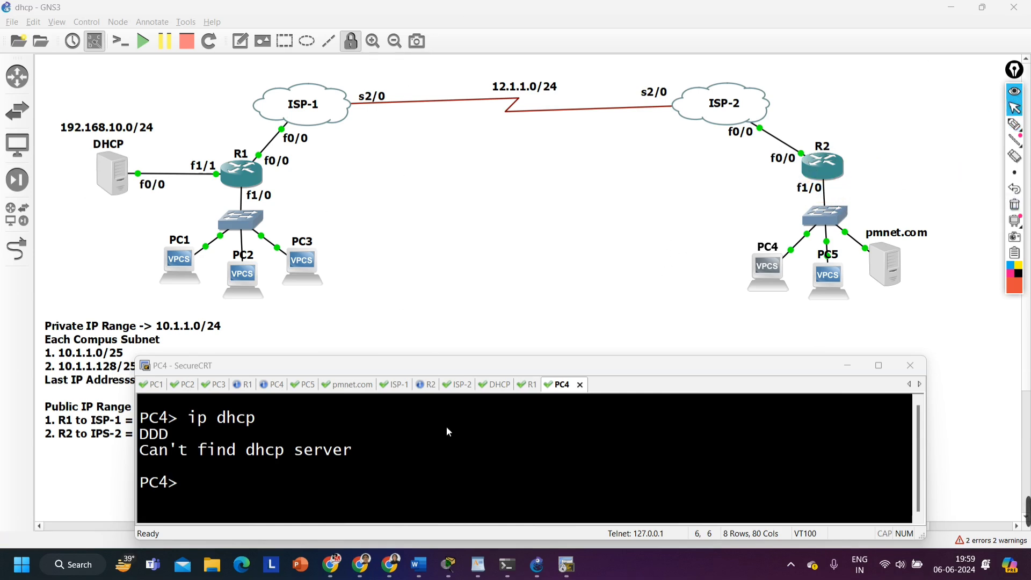
# Enter global configuration mode in R2's existing console session
pyautogui.click(429, 385)
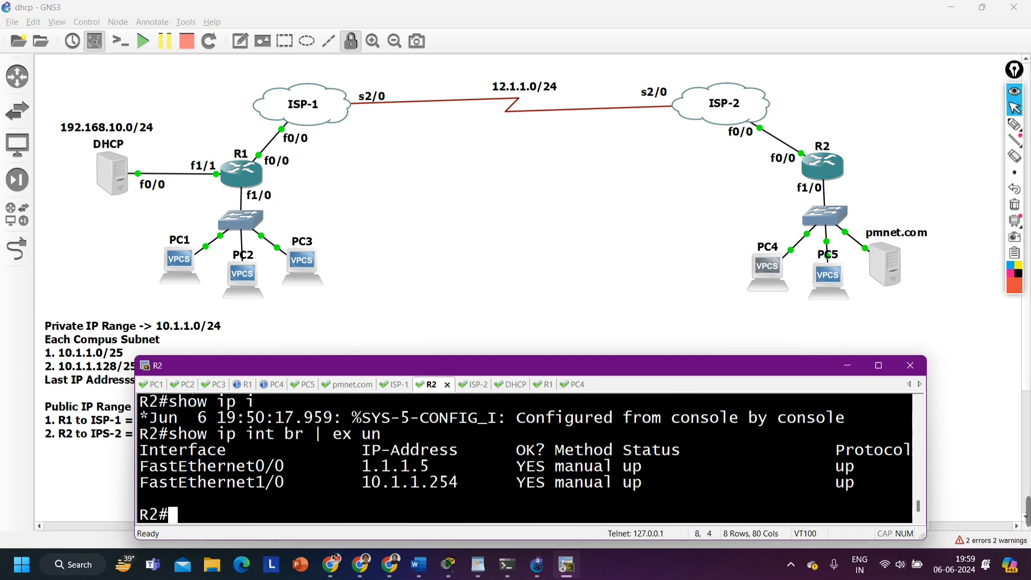
pyautogui.write('conf')
pyautogui.press('Tab')
pyautogui.press('Return')
pyautogui.press('Return')
pyautogui.press('Return')
# Set the IP helper address 192.168.10.1 on R2's f1/0 interface
pyautogui.write('ig')
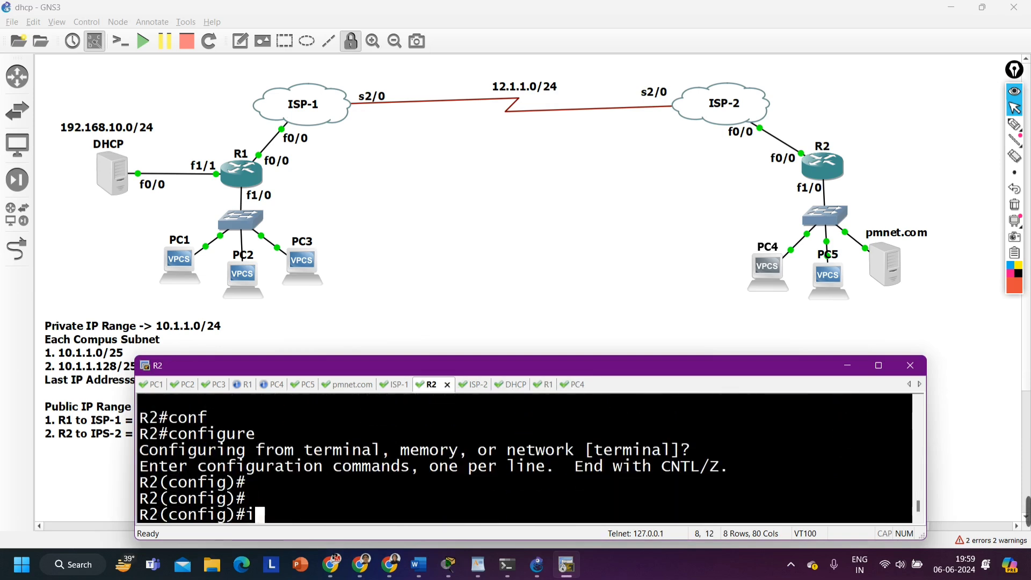
pyautogui.write('nt f1/0')
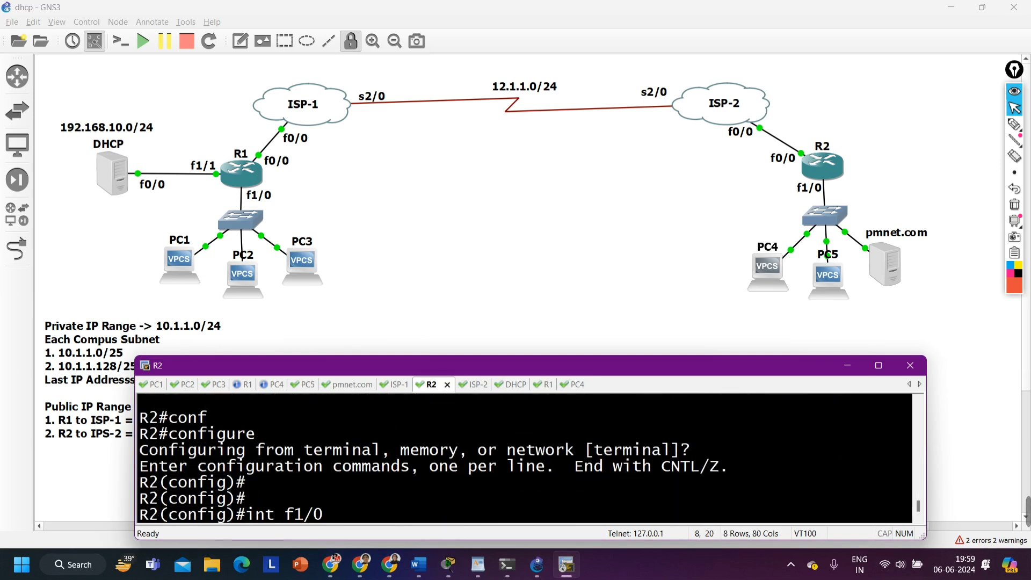
pyautogui.press('Return')
pyautogui.write('ip help')
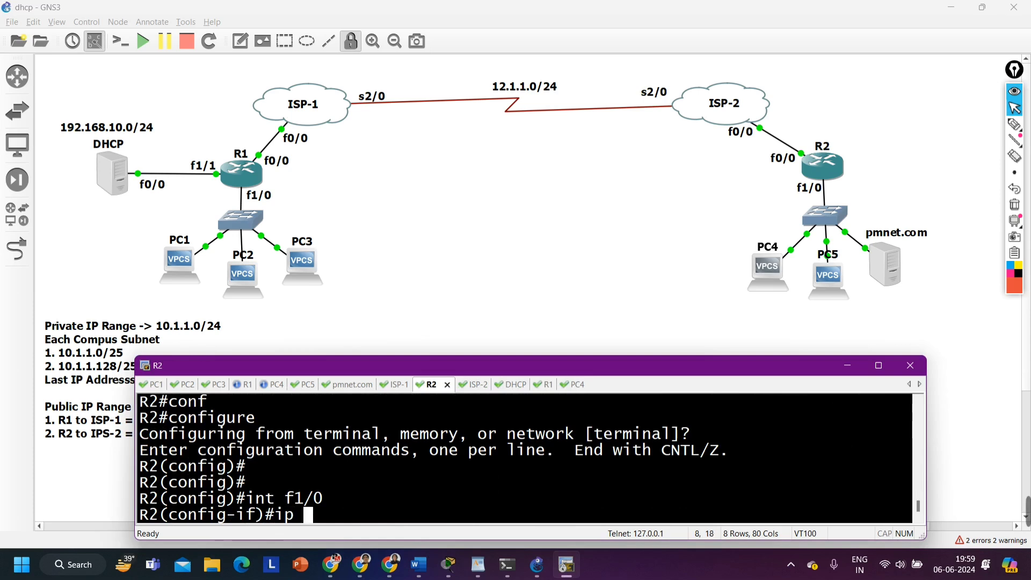
pyautogui.press('Tab')
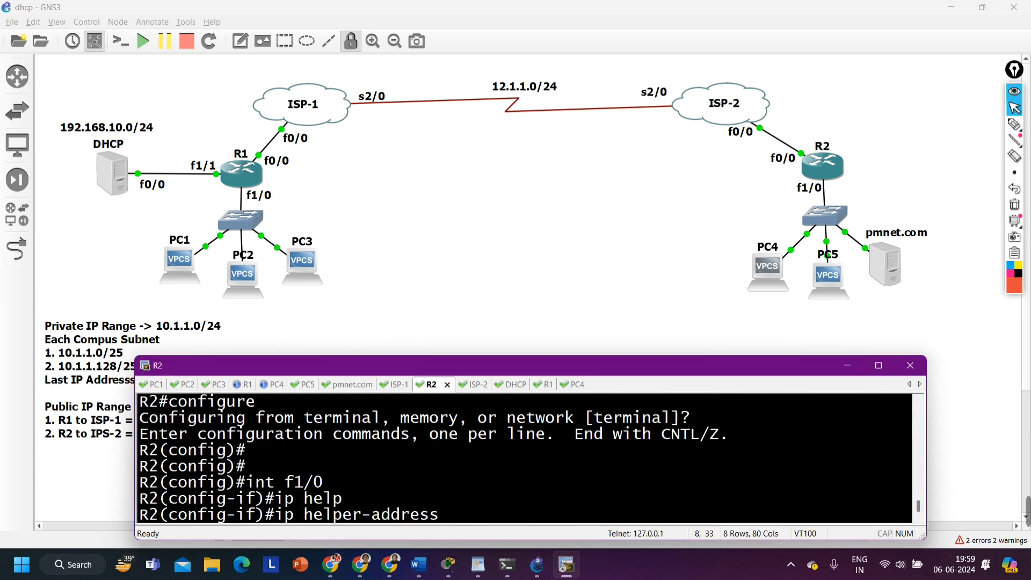
pyautogui.write('192.168.10.1')
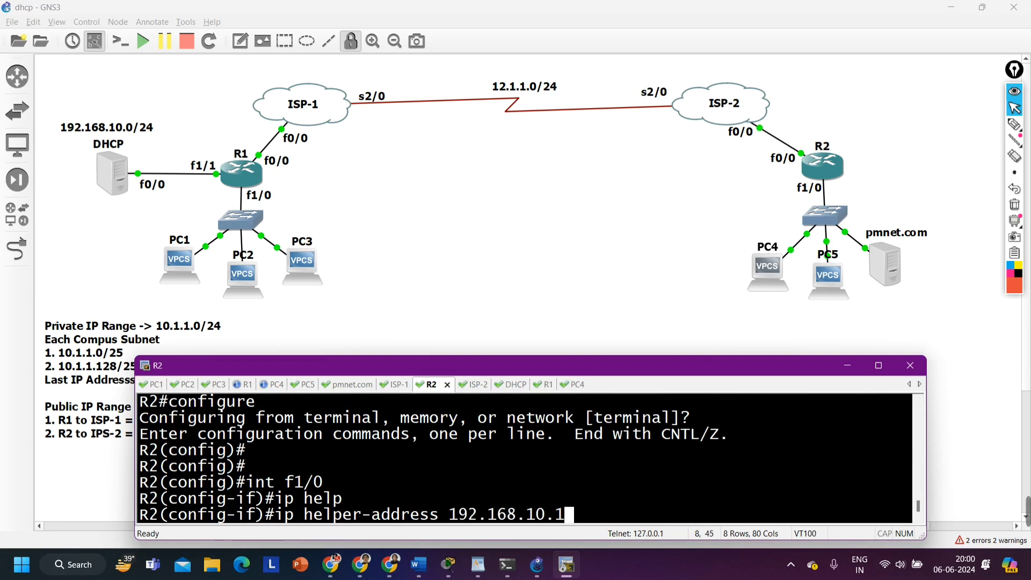
pyautogui.press('Return')
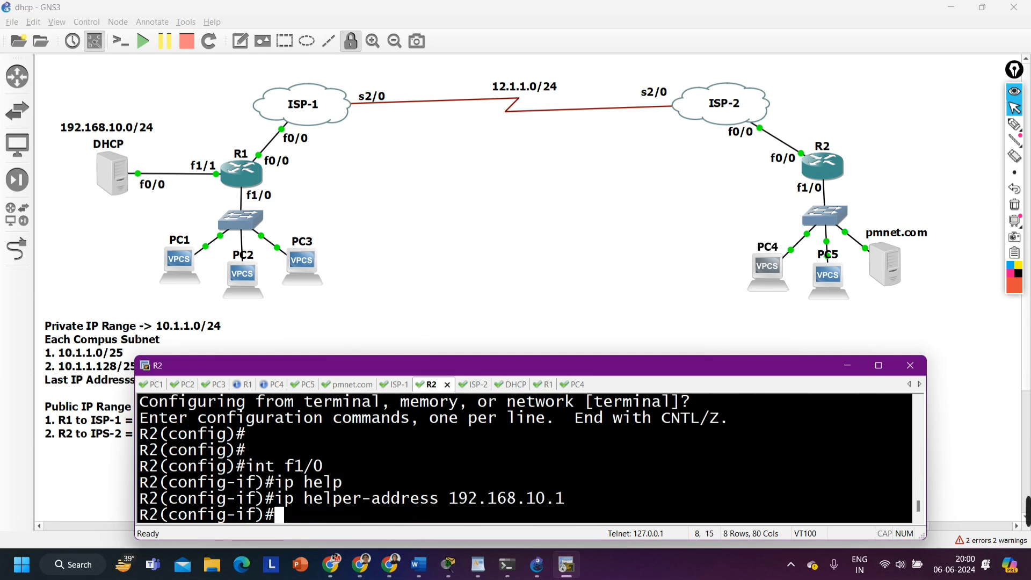
# Return to PC4's original console session and request an IP address again with ip dhcp
pyautogui.click(273, 385)
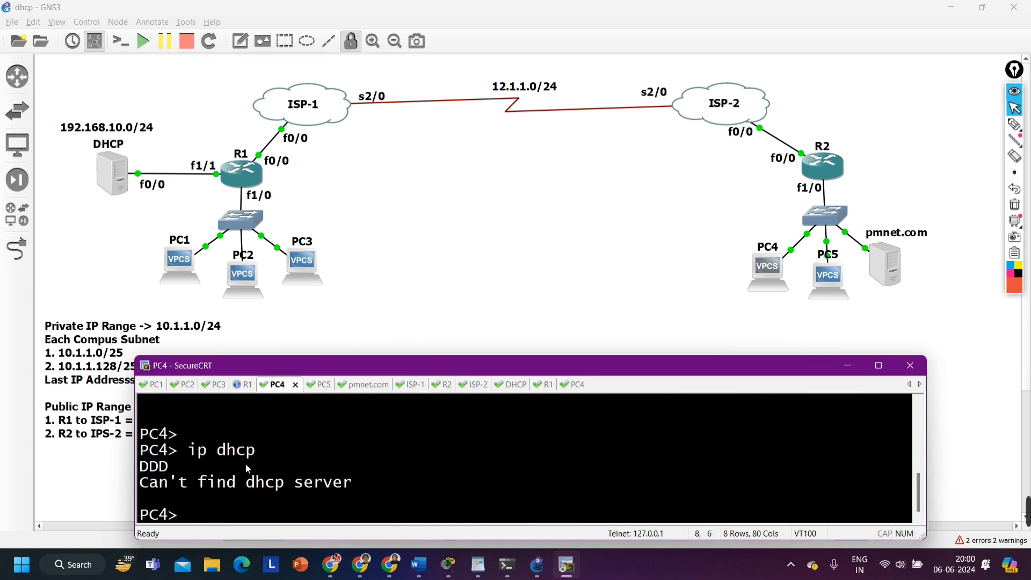
pyautogui.write('ip dhcp')
pyautogui.press('Return')
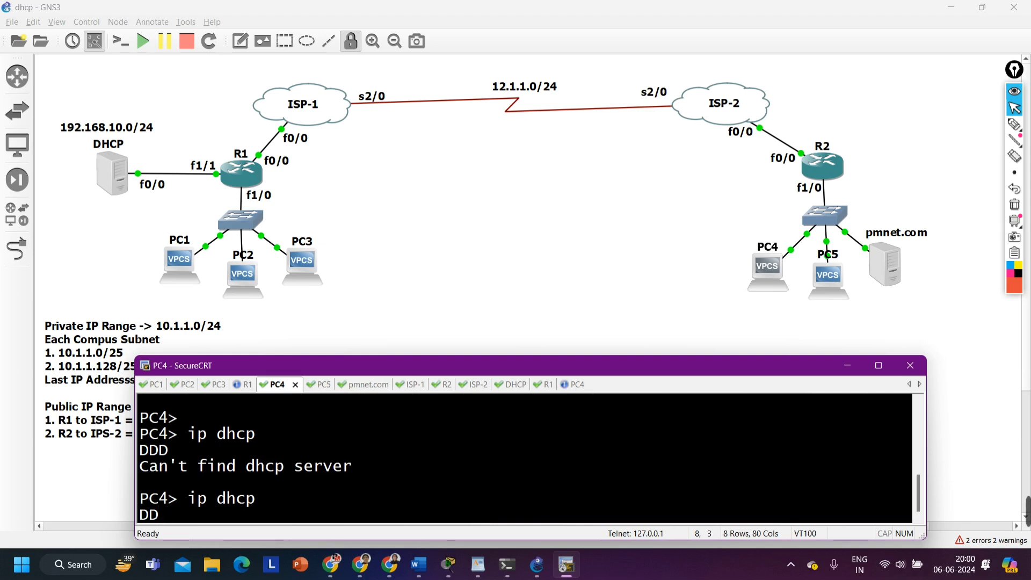
# Handwrite 0.0.0.0/255.255.255.255 near PC4, outline it with an arrow to R2's circled f1/0 label, and add a return arrow beside f1/0
pyautogui.click(1014, 125)
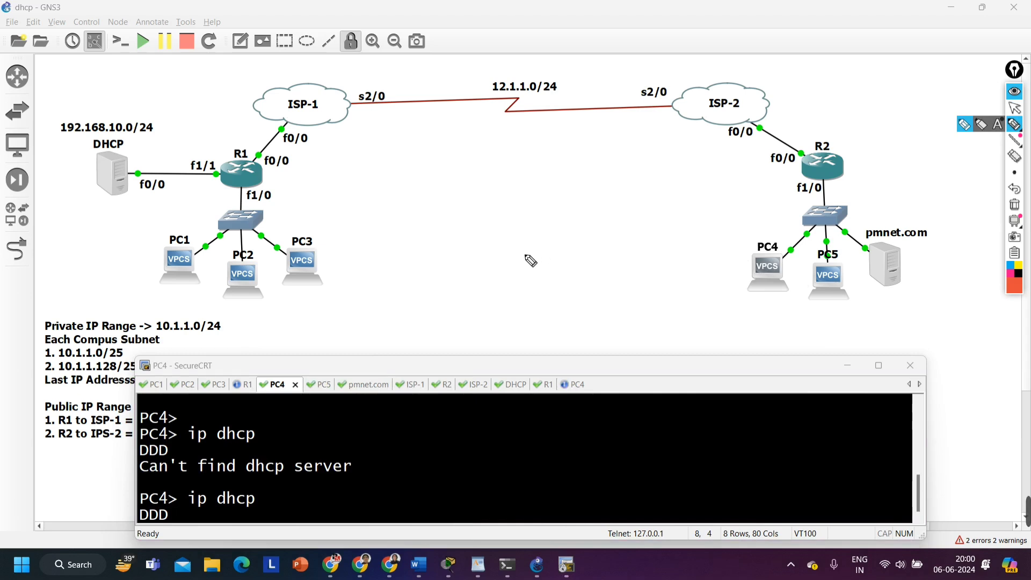
pyautogui.moveTo(528, 257)
pyautogui.mouseDown()
pyautogui.moveTo(584, 255)
pyautogui.moveTo(612, 241)
pyautogui.moveTo(628, 252)
pyautogui.moveTo(773, 242)
pyautogui.mouseUp()
pyautogui.moveTo(494, 275)
pyautogui.mouseDown()
pyautogui.moveTo(492, 236)
pyautogui.moveTo(740, 196)
pyautogui.moveTo(696, 261)
pyautogui.moveTo(556, 264)
pyautogui.mouseUp()
pyautogui.moveTo(745, 199); pyautogui.dragTo(801, 185)
pyautogui.moveTo(801, 186); pyautogui.dragTo(773, 197)
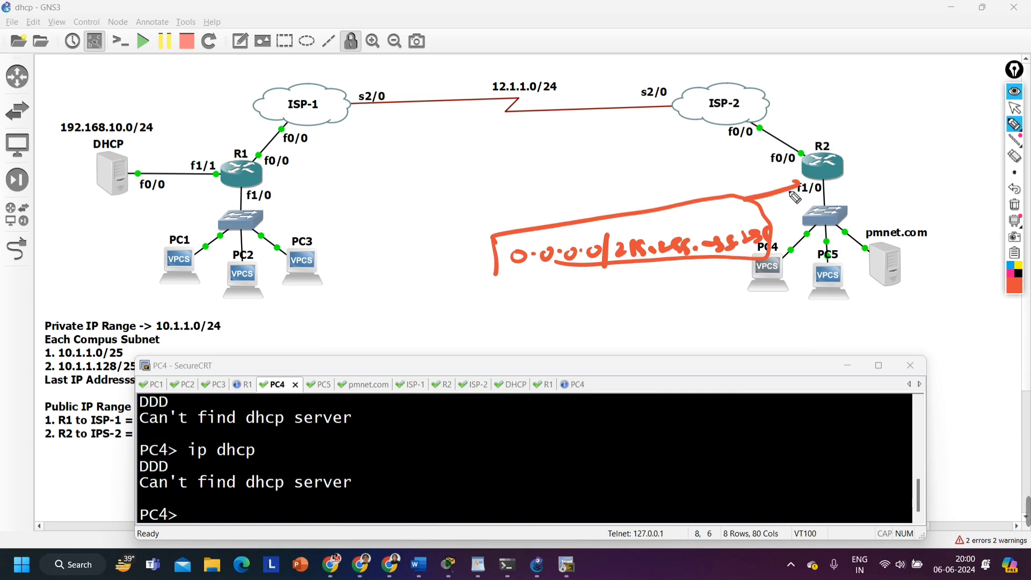
pyautogui.hotkey('ctrl', 'z')
pyautogui.moveTo(778, 183)
pyautogui.mouseDown()
pyautogui.moveTo(780, 197)
pyautogui.moveTo(827, 193)
pyautogui.moveTo(785, 176)
pyautogui.moveTo(778, 188)
pyautogui.mouseUp()
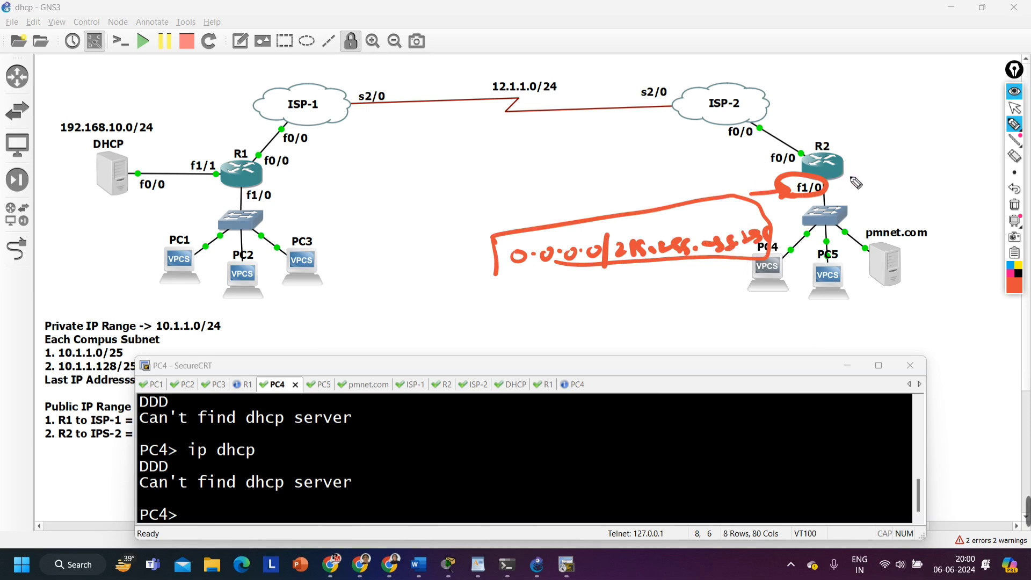
pyautogui.moveTo(859, 171)
pyautogui.mouseDown()
pyautogui.moveTo(860, 188)
pyautogui.moveTo(840, 185)
pyautogui.mouseUp()
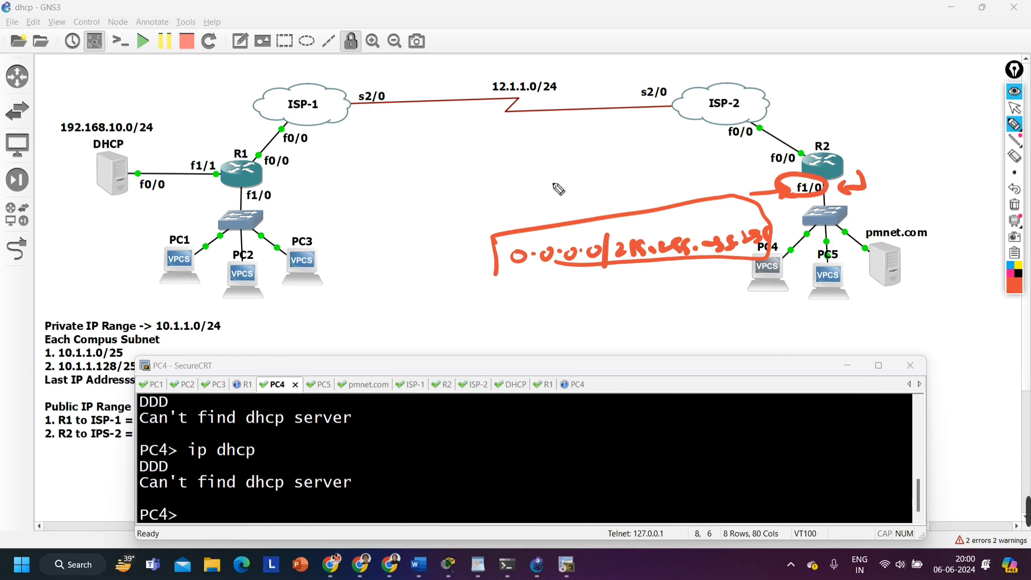
# Handwrite the source and destination pair 0.0.0.0/192.168.10.1 above the boxed broadcast note and circle it
pyautogui.moveTo(547, 188)
pyautogui.mouseDown()
pyautogui.moveTo(625, 185)
pyautogui.moveTo(636, 197)
pyautogui.moveTo(650, 185)
pyautogui.moveTo(751, 173)
pyautogui.moveTo(758, 185)
pyautogui.mouseUp()
pyautogui.click(683, 186)
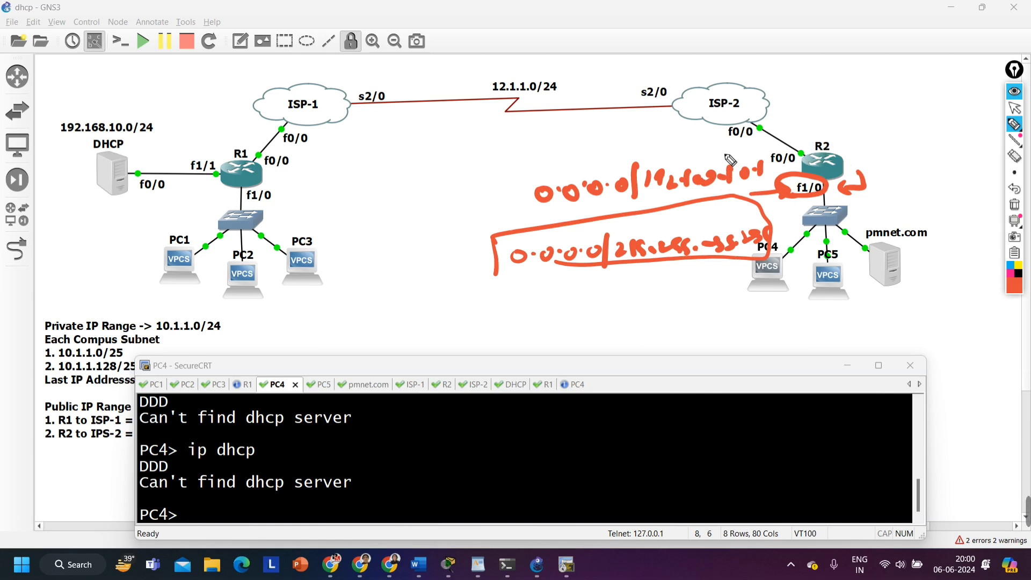
pyautogui.moveTo(527, 209)
pyautogui.mouseDown()
pyautogui.moveTo(733, 199)
pyautogui.moveTo(743, 144)
pyautogui.moveTo(534, 203)
pyautogui.mouseUp()
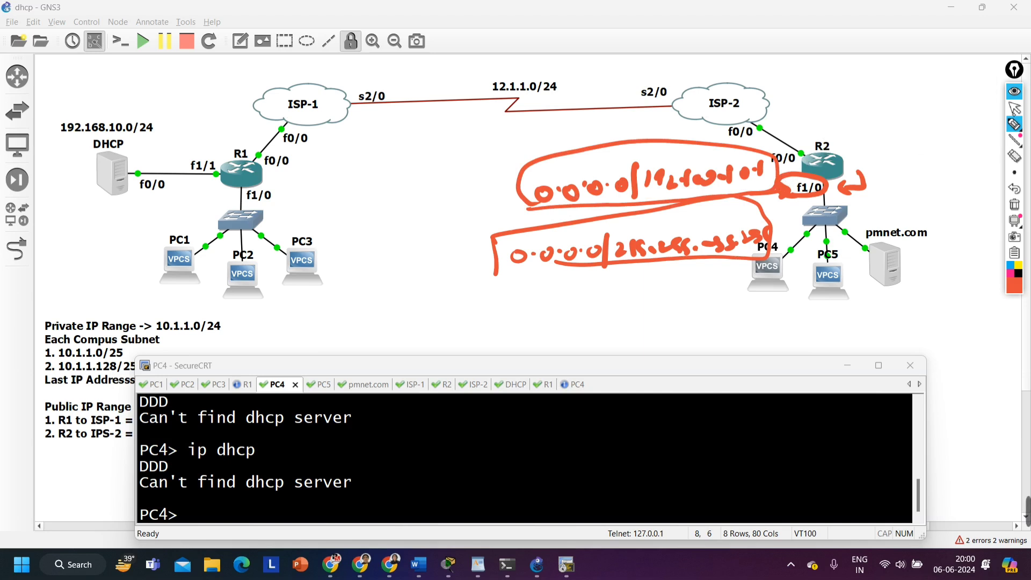
pyautogui.click(1015, 110)
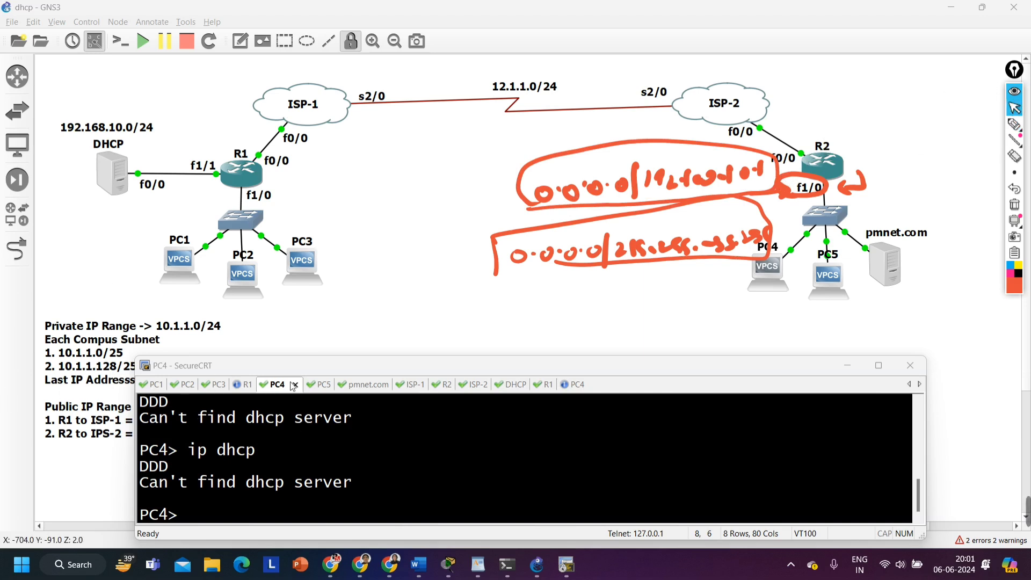
# Bring up R2's console session and circle R2's f0/0 label in the topology with the pen
pyautogui.click(446, 386)
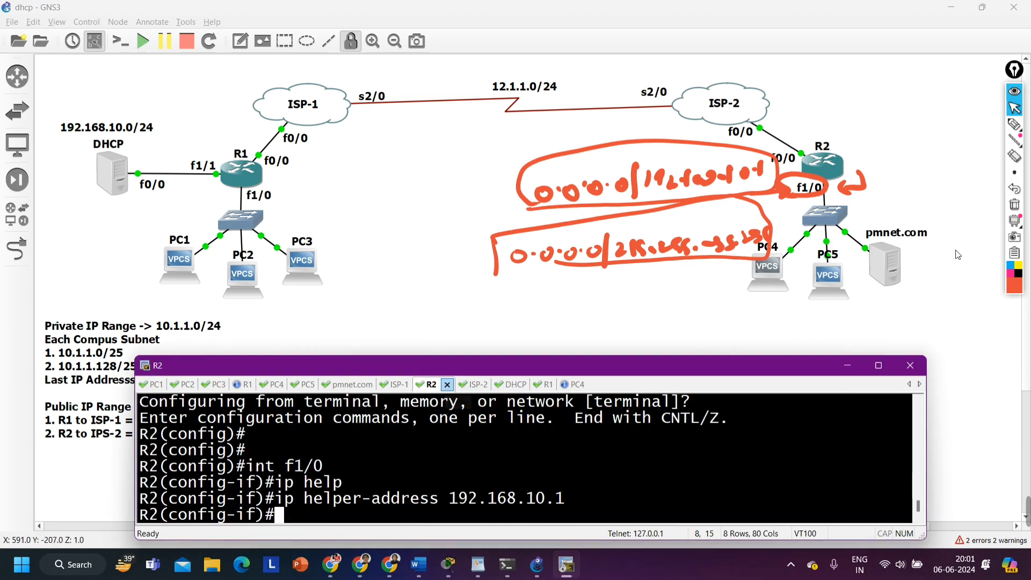
pyautogui.click(1014, 124)
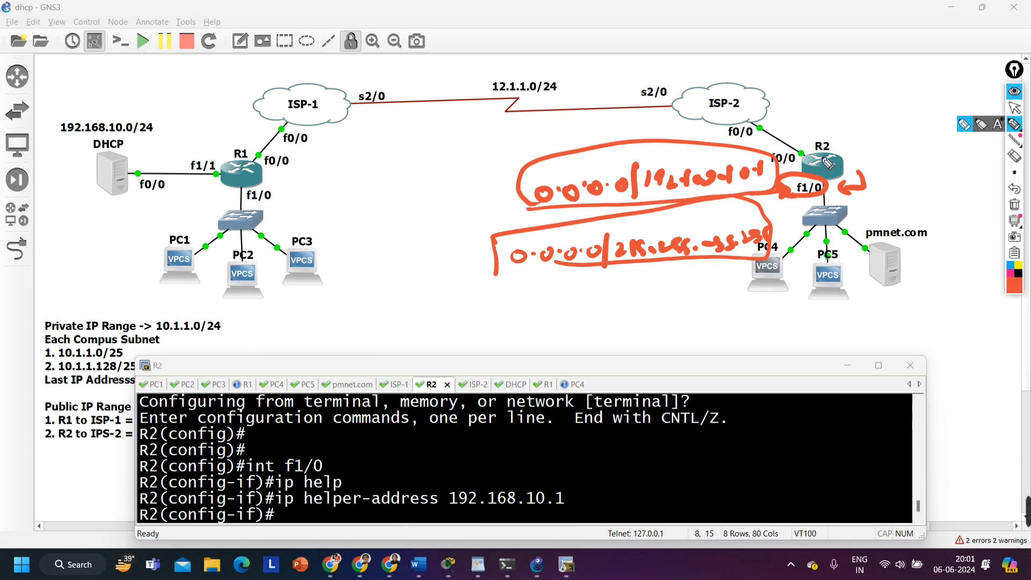
pyautogui.moveTo(784, 169)
pyautogui.mouseDown()
pyautogui.moveTo(809, 159)
pyautogui.moveTo(757, 147)
pyautogui.moveTo(773, 170)
pyautogui.mouseUp()
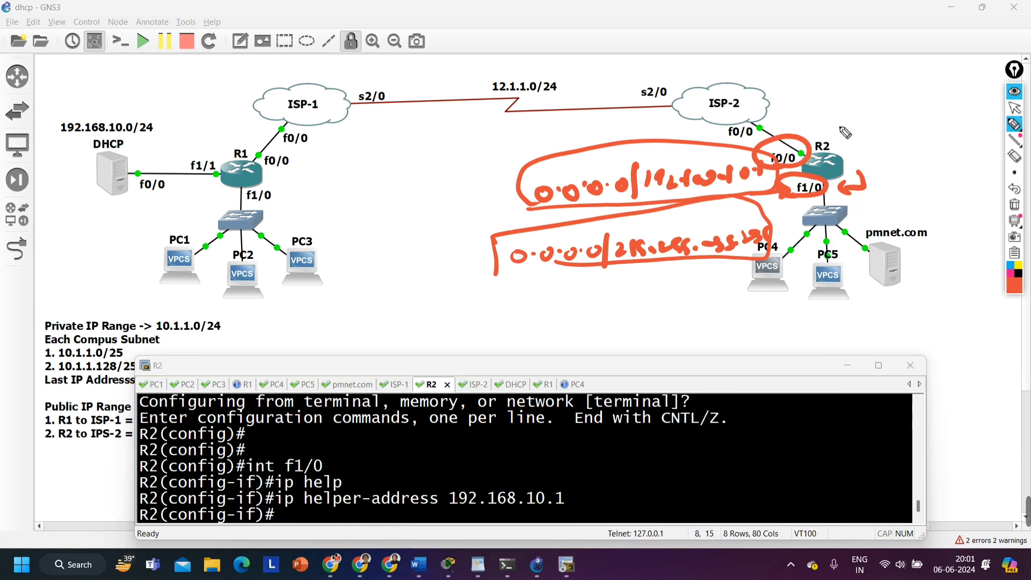
# Undo the last pen circle, leave configuration mode on R2, display its IP routing table and highlight the 1.1.1.4 entry
pyautogui.hotkey('ctrl', 'z')
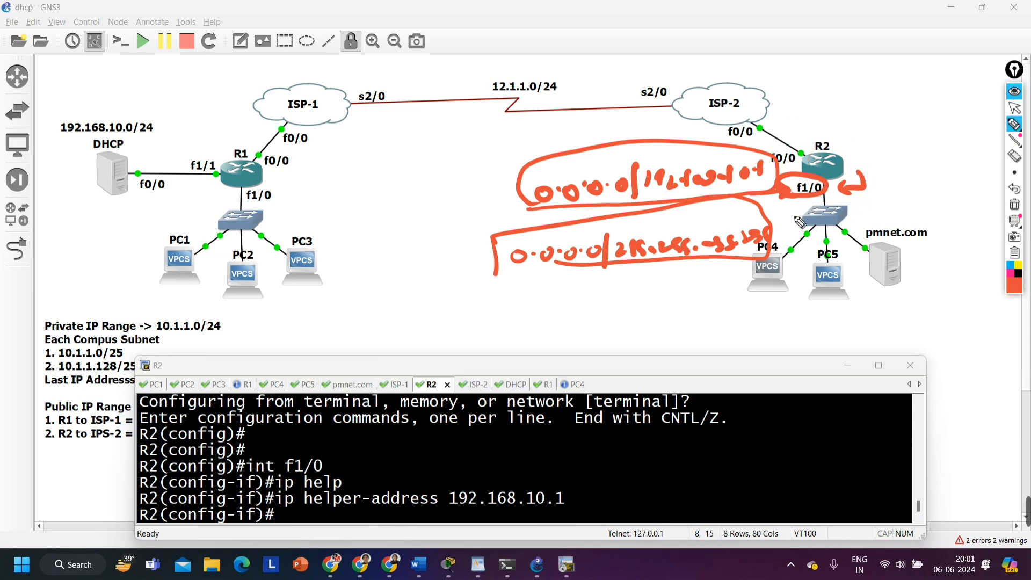
pyautogui.click(1014, 108)
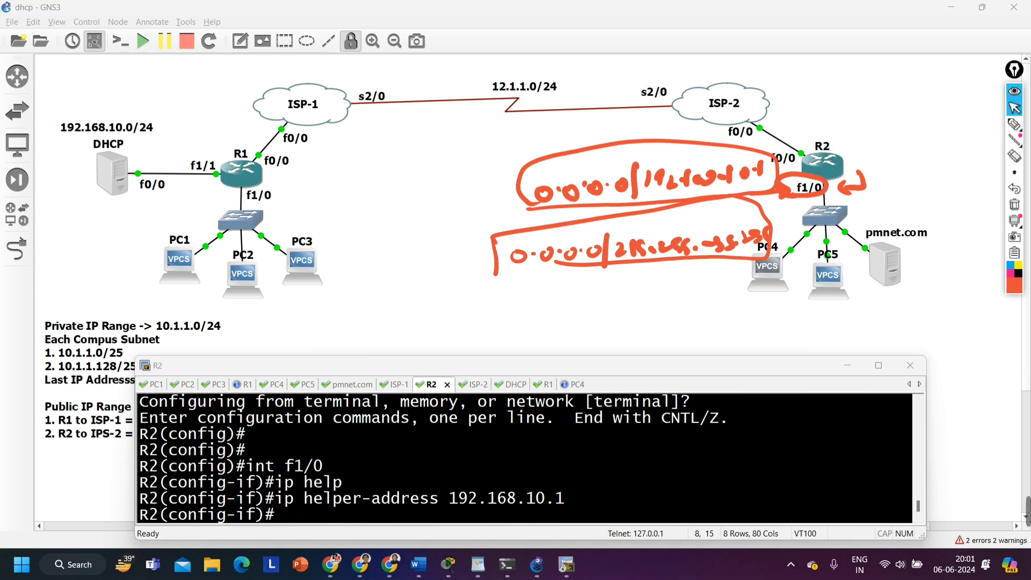
pyautogui.click(385, 498)
pyautogui.hotkey('ctrl', 'z')
pyautogui.write('sh')
pyautogui.press('Tab')
pyautogui.write('i')
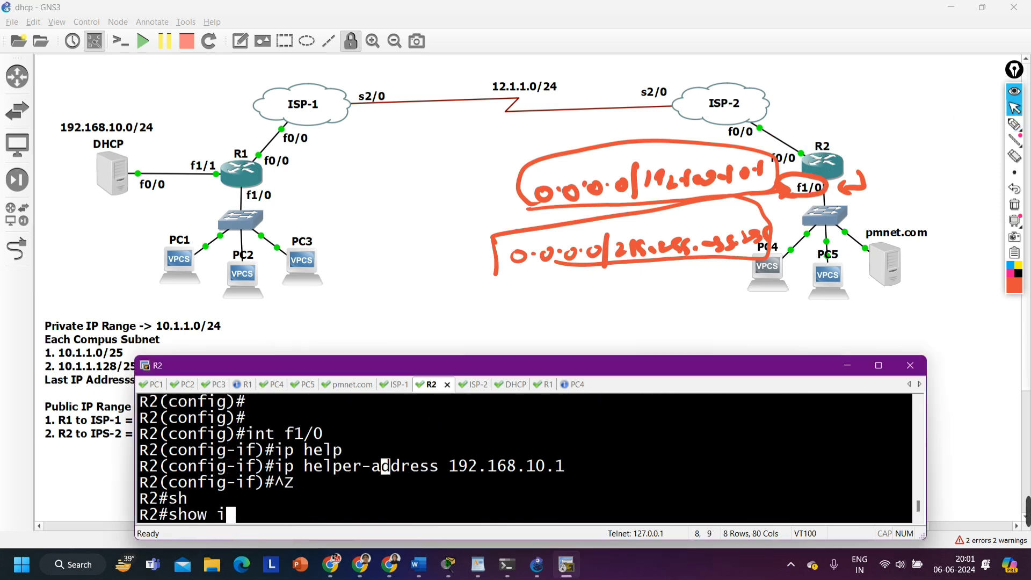
pyautogui.write('p ro')
pyautogui.press('Tab')
pyautogui.press('Return')
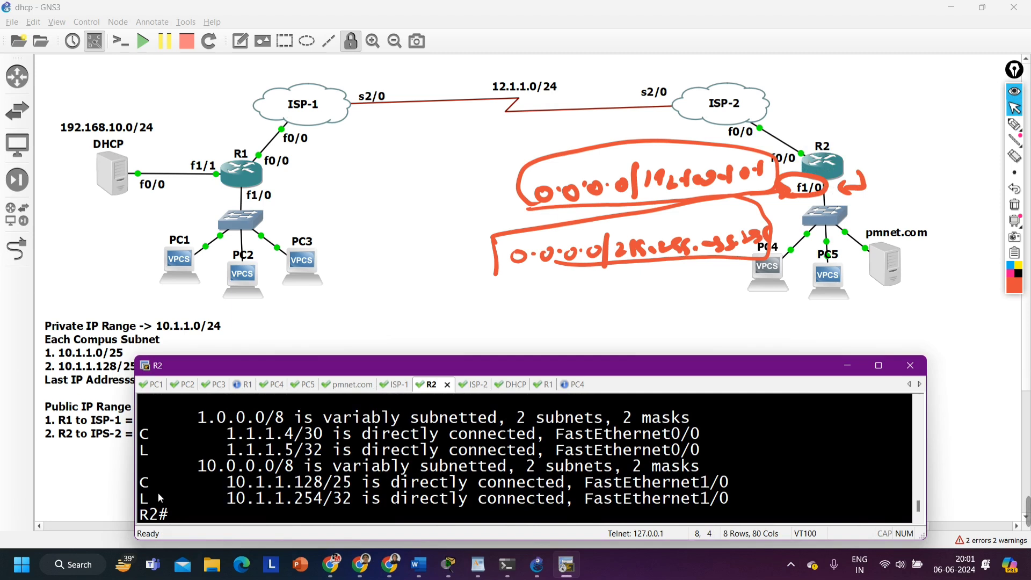
pyautogui.moveTo(201, 461); pyautogui.dragTo(305, 506)
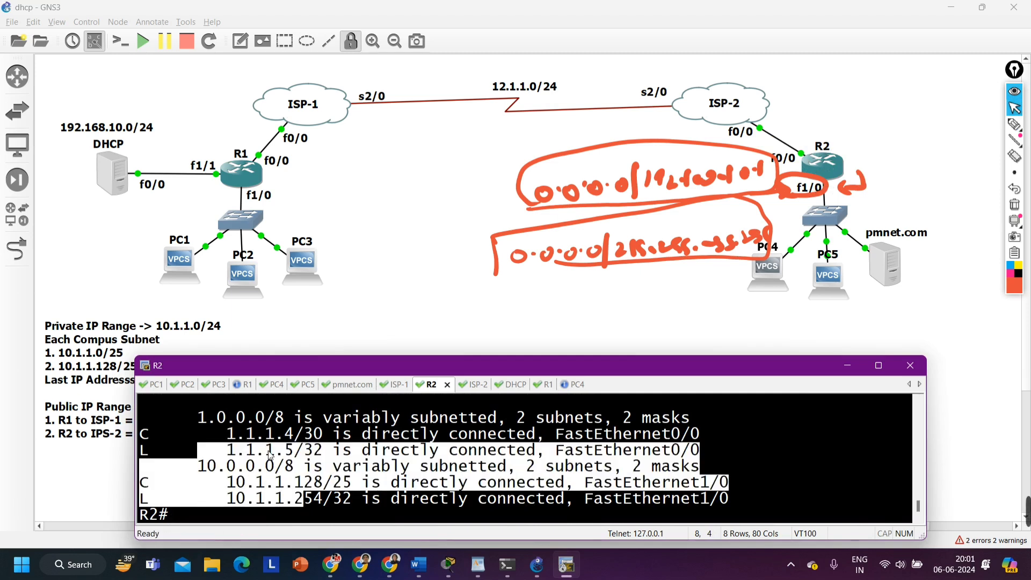
pyautogui.moveTo(226, 433); pyautogui.dragTo(301, 440)
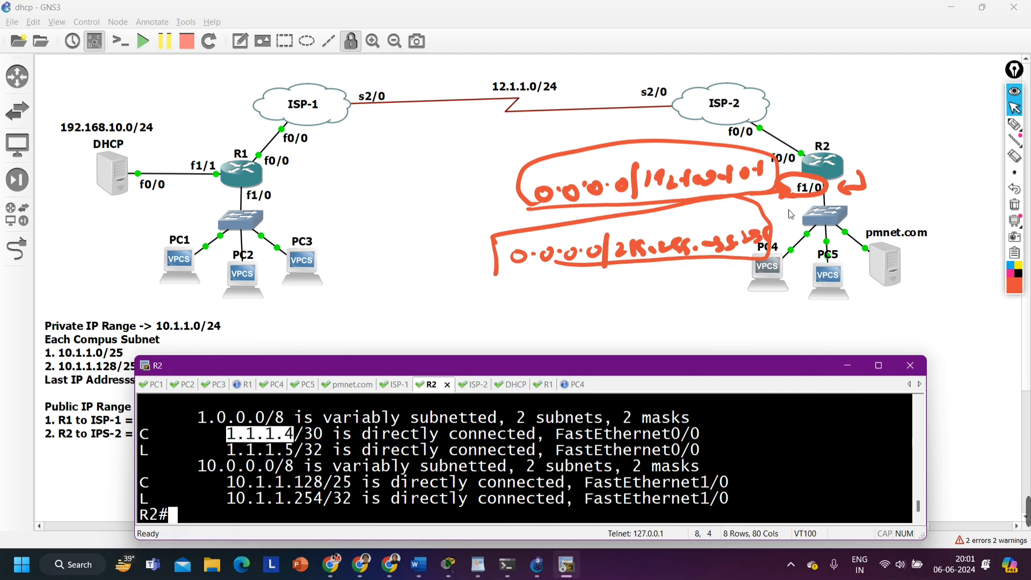
# Circle the DHCP server's 192.168.10.0/24 label and router R2 with the pen
pyautogui.click(1014, 125)
pyautogui.moveTo(61, 155)
pyautogui.mouseDown()
pyautogui.moveTo(157, 144)
pyautogui.moveTo(60, 156)
pyautogui.mouseUp()
pyautogui.moveTo(779, 157)
pyautogui.mouseDown()
pyautogui.moveTo(847, 137)
pyautogui.moveTo(785, 185)
pyautogui.mouseUp()
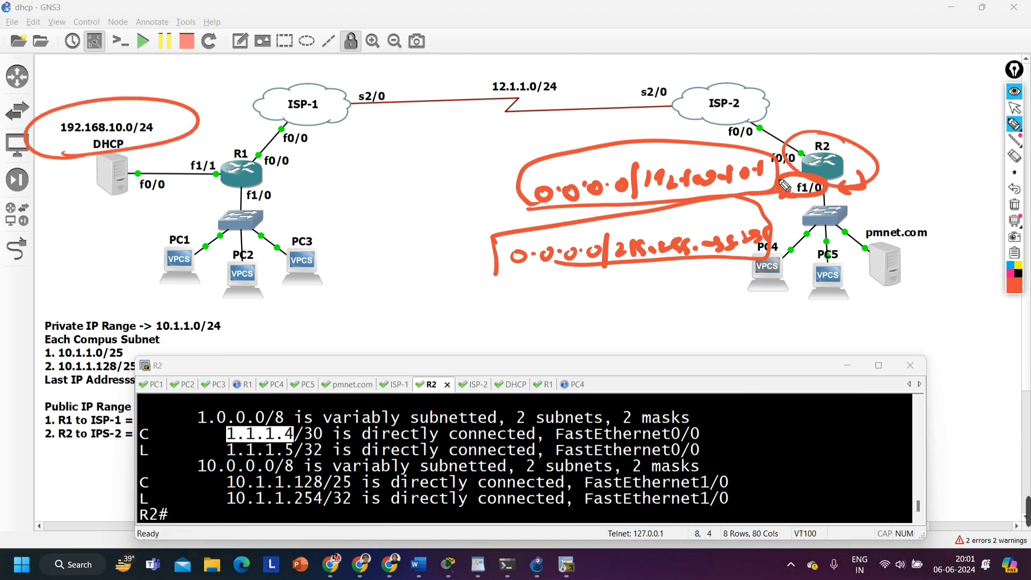
# Clear all pen annotations, handwrite VPN below the topology, underline and circle it, and add an arrow leading into it
pyautogui.click(1015, 204)
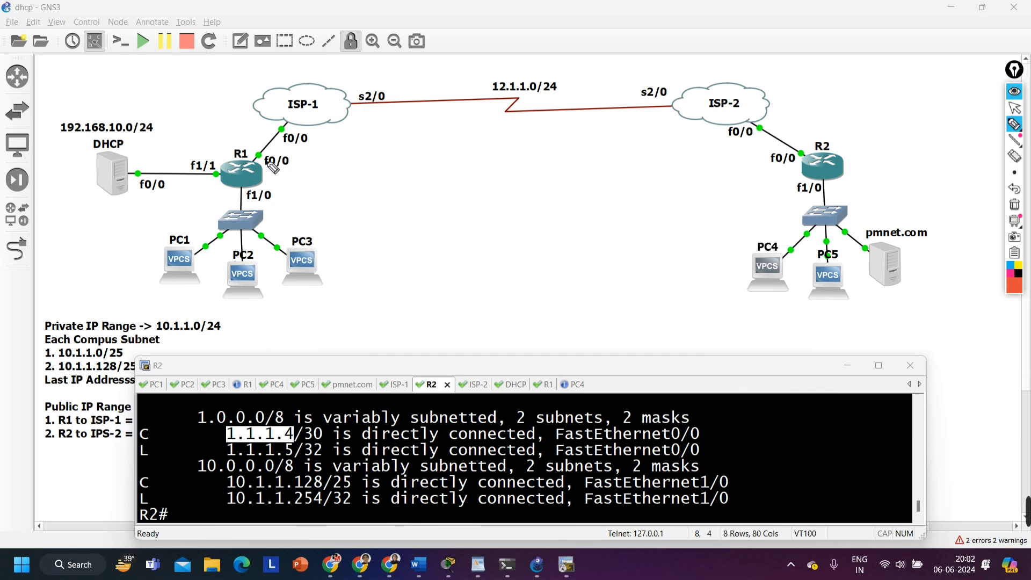
pyautogui.moveTo(414, 294)
pyautogui.mouseDown()
pyautogui.moveTo(437, 293)
pyautogui.moveTo(457, 314)
pyautogui.mouseUp()
pyautogui.moveTo(456, 293); pyautogui.dragTo(496, 307)
pyautogui.moveTo(501, 271); pyautogui.dragTo(500, 284)
pyautogui.moveTo(440, 326); pyautogui.dragTo(467, 321)
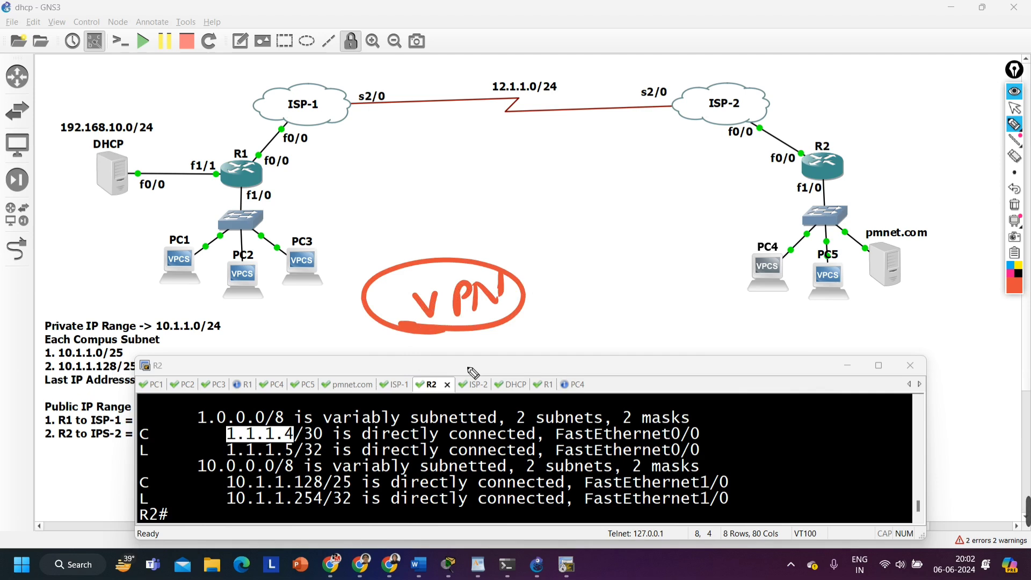
pyautogui.moveTo(336, 272)
pyautogui.mouseDown()
pyautogui.moveTo(329, 287)
pyautogui.moveTo(346, 302)
pyautogui.mouseUp()
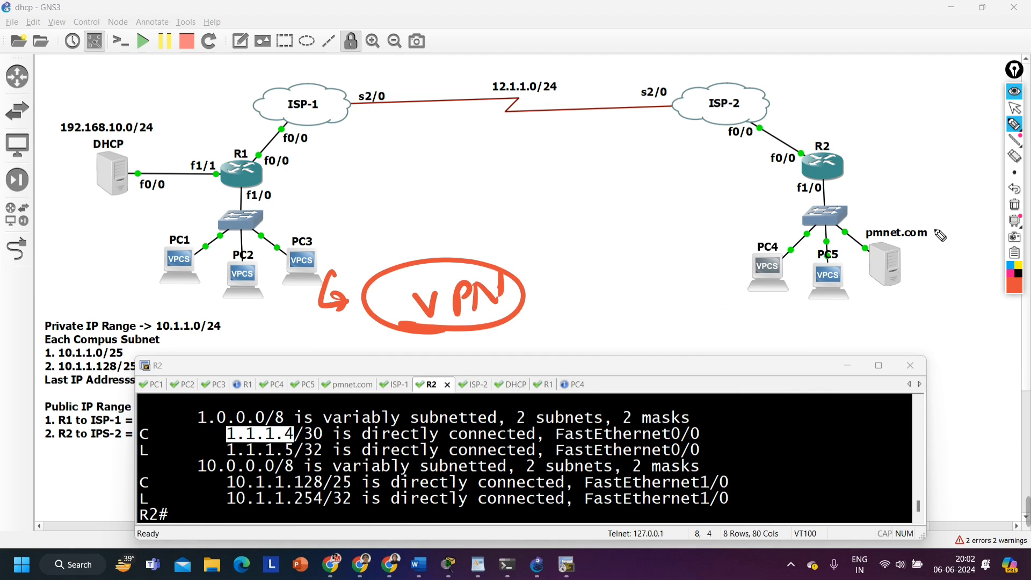
# Clear the annotations and circle both campus networks, the 12.1.1.0/24 link and each router's ISP link, with an arrow below R1's campus
pyautogui.click(1014, 204)
pyautogui.moveTo(323, 182)
pyautogui.mouseDown()
pyautogui.moveTo(115, 215)
pyautogui.moveTo(328, 301)
pyautogui.moveTo(268, 174)
pyautogui.mouseUp()
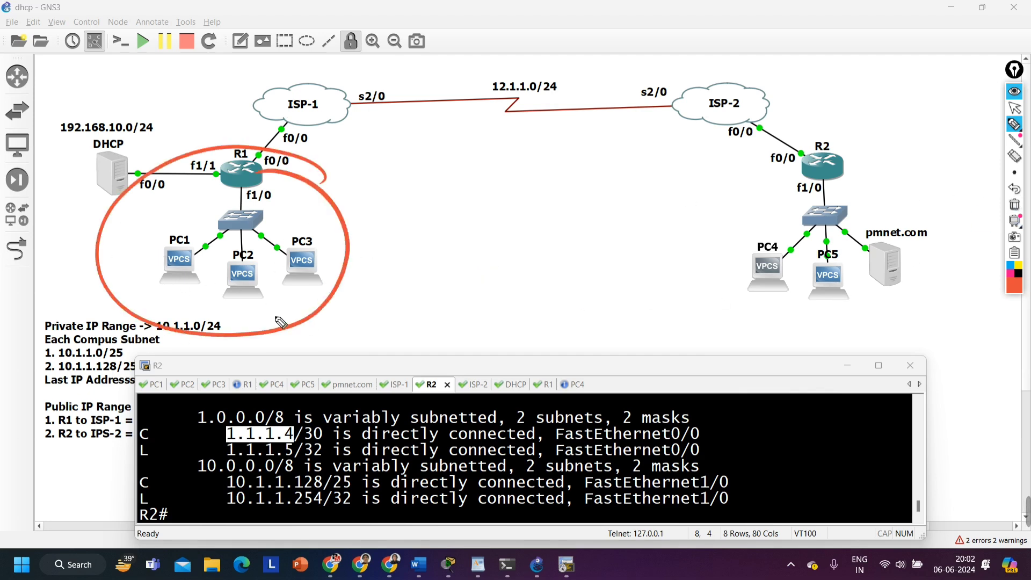
pyautogui.moveTo(259, 311)
pyautogui.mouseDown()
pyautogui.moveTo(265, 350)
pyautogui.moveTo(233, 344)
pyautogui.mouseUp()
pyautogui.moveTo(824, 129)
pyautogui.mouseDown()
pyautogui.moveTo(762, 323)
pyautogui.moveTo(749, 116)
pyautogui.mouseUp()
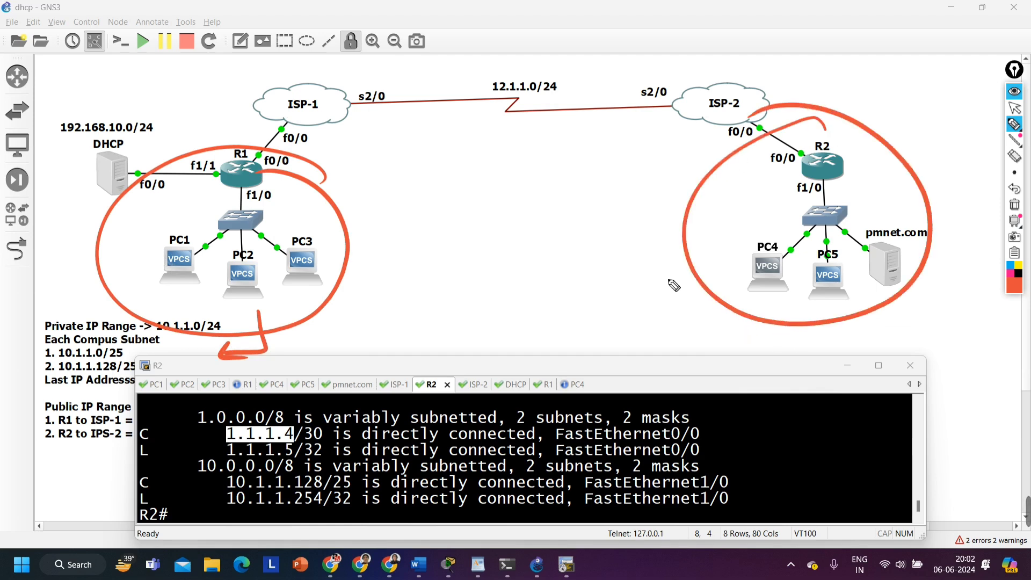
pyautogui.moveTo(554, 67)
pyautogui.mouseDown()
pyautogui.moveTo(523, 65)
pyautogui.moveTo(625, 115)
pyautogui.moveTo(556, 67)
pyautogui.mouseUp()
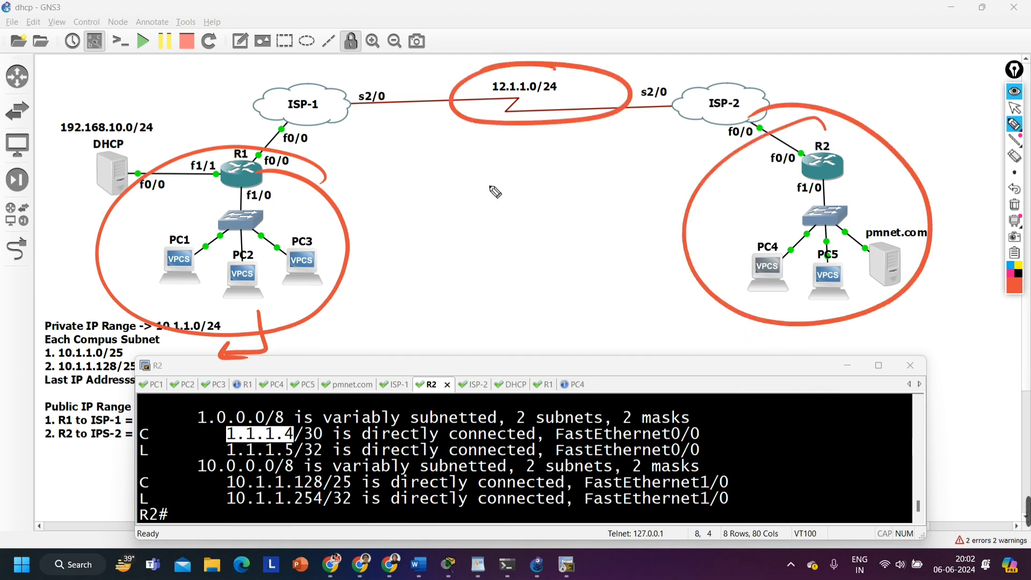
pyautogui.moveTo(298, 143)
pyautogui.mouseDown()
pyautogui.moveTo(279, 132)
pyautogui.moveTo(250, 161)
pyautogui.mouseUp()
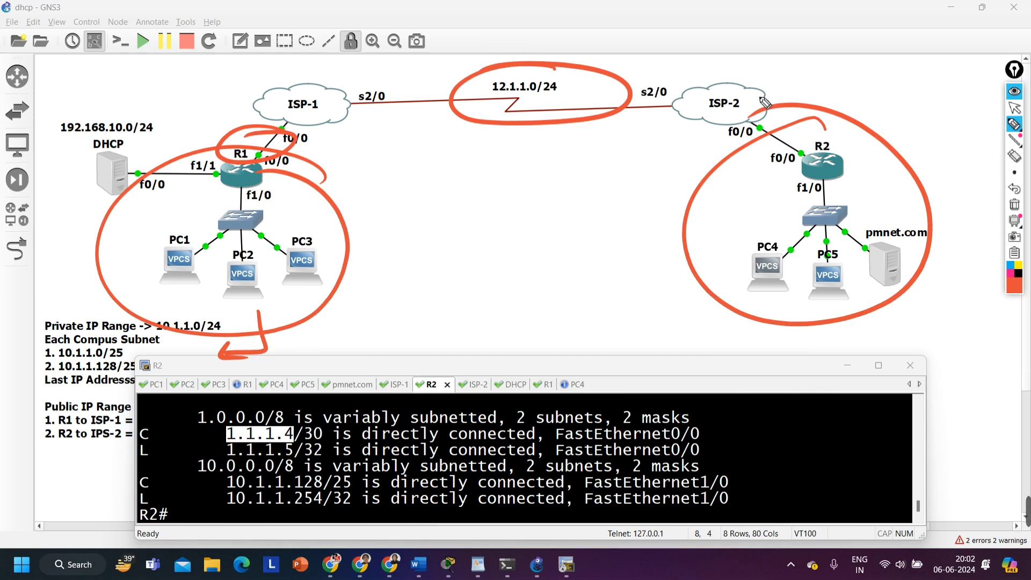
pyautogui.moveTo(785, 139); pyautogui.dragTo(749, 138)
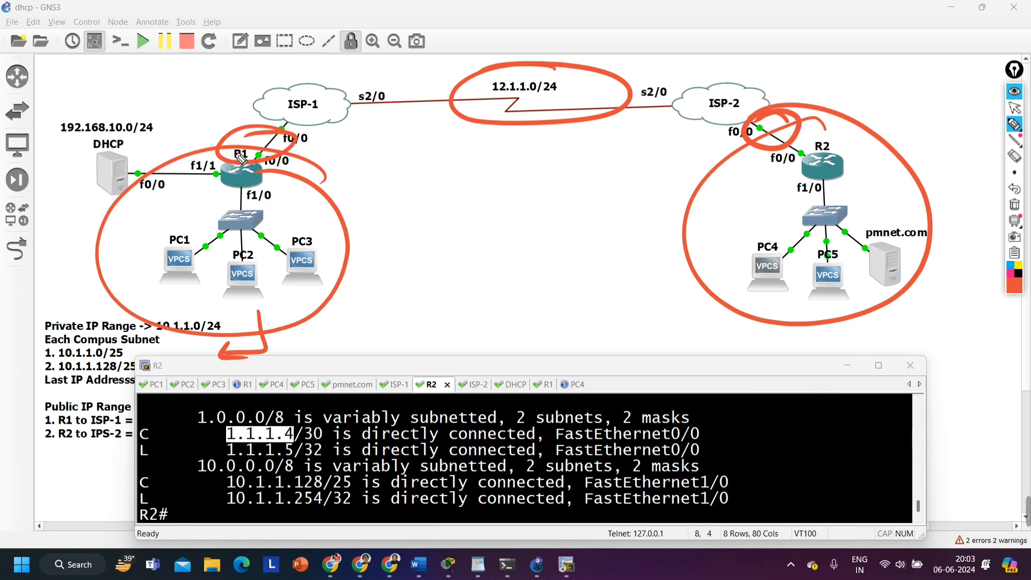
# Handwrite NAT beside R1, circle it, and draw short dashes on R1's inside and outside
pyautogui.moveTo(325, 173)
pyautogui.mouseDown()
pyautogui.moveTo(389, 182)
pyautogui.moveTo(414, 162)
pyautogui.mouseUp()
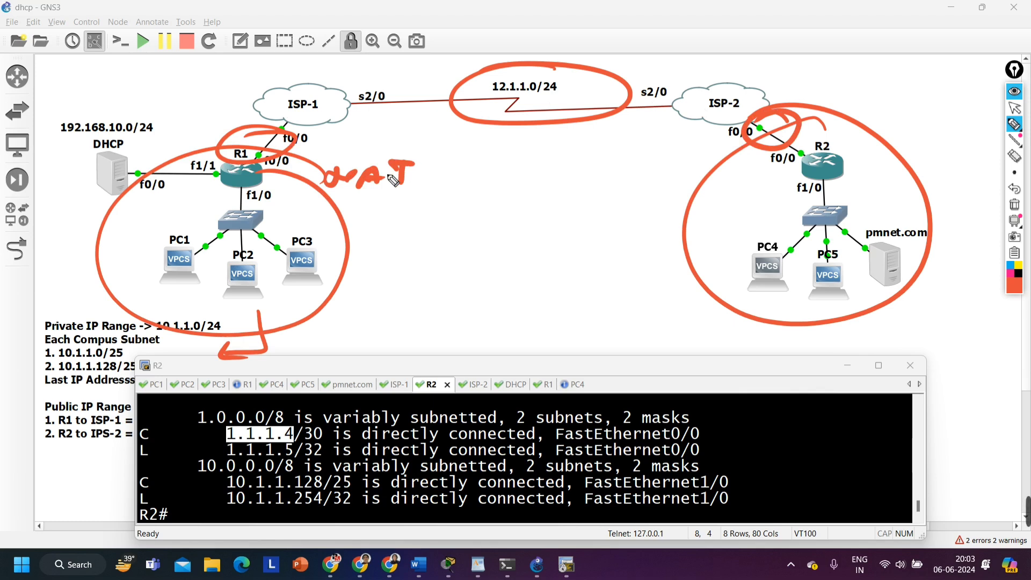
pyautogui.moveTo(351, 196)
pyautogui.mouseDown()
pyautogui.moveTo(371, 148)
pyautogui.moveTo(375, 204)
pyautogui.mouseUp()
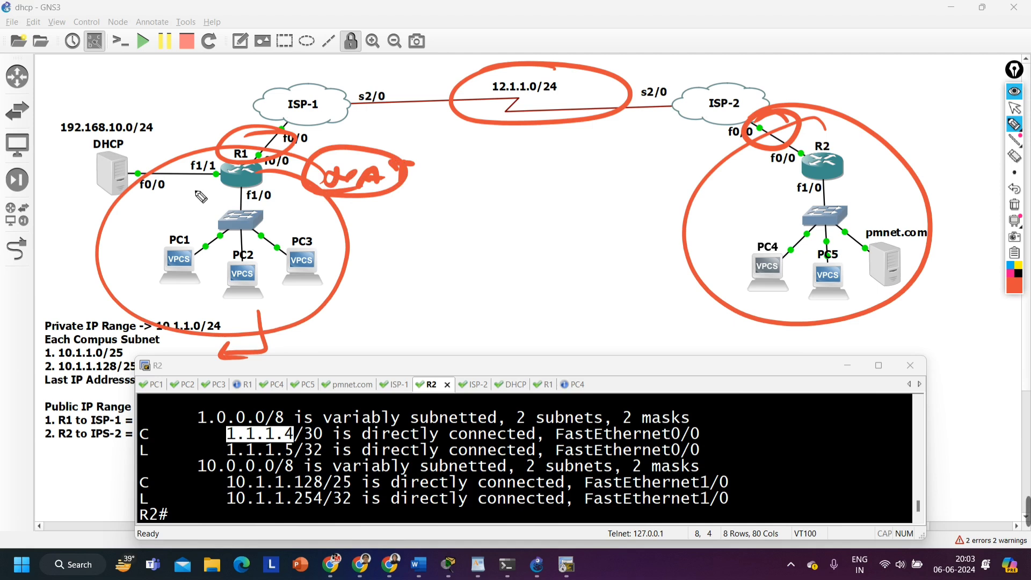
pyautogui.moveTo(198, 196); pyautogui.dragTo(171, 196)
pyautogui.moveTo(203, 113); pyautogui.dragTo(232, 112)
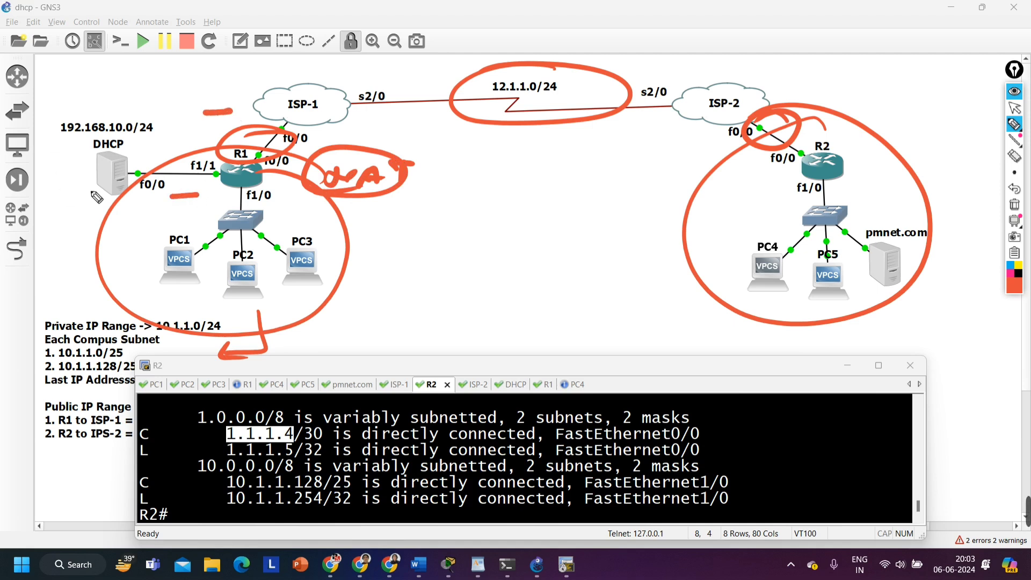
# Handwrite VPN below the circled NAT note, underline it and circle it
pyautogui.moveTo(396, 248); pyautogui.dragTo(407, 249)
pyautogui.moveTo(423, 248)
pyautogui.mouseDown()
pyautogui.moveTo(425, 272)
pyautogui.moveTo(428, 258)
pyautogui.mouseUp()
pyautogui.moveTo(436, 261)
pyautogui.mouseDown()
pyautogui.moveTo(438, 247)
pyautogui.moveTo(447, 250)
pyautogui.mouseUp()
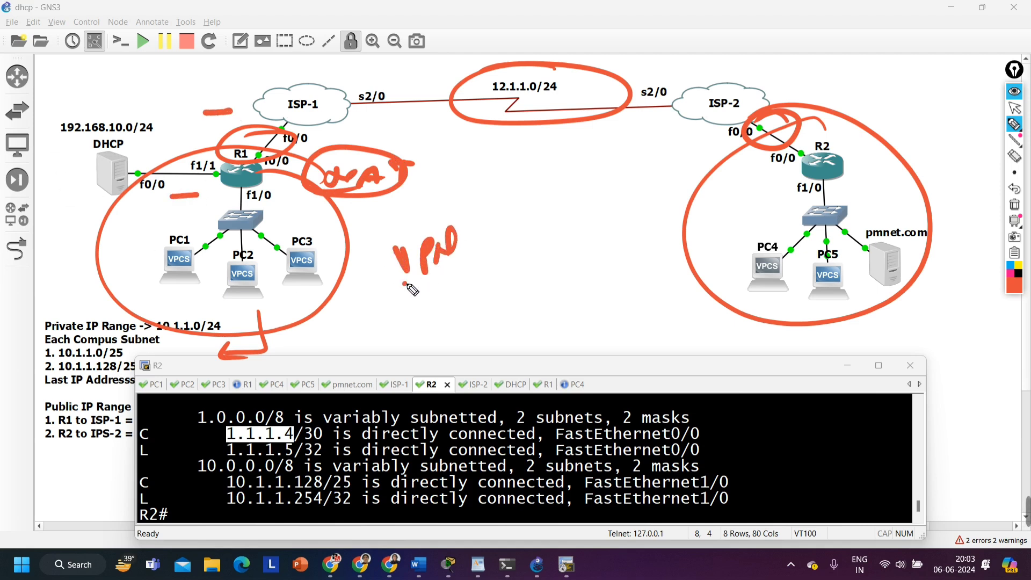
pyautogui.moveTo(404, 283); pyautogui.dragTo(440, 275)
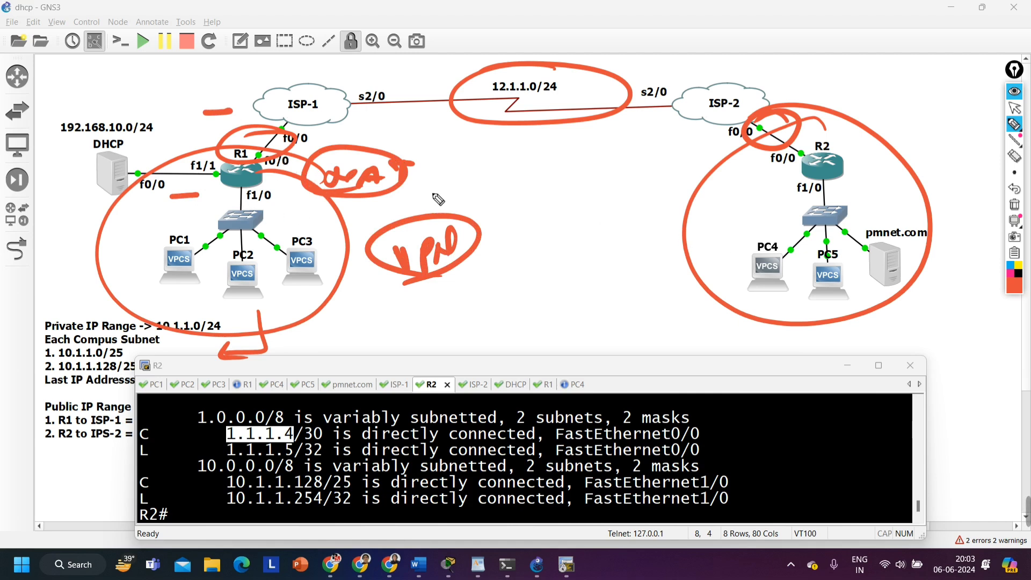
# Clear the annotations, draw a dashed tunnel line from R1 to R2 and circle both of its endpoints
pyautogui.click(1014, 205)
pyautogui.moveTo(263, 179); pyautogui.dragTo(774, 167)
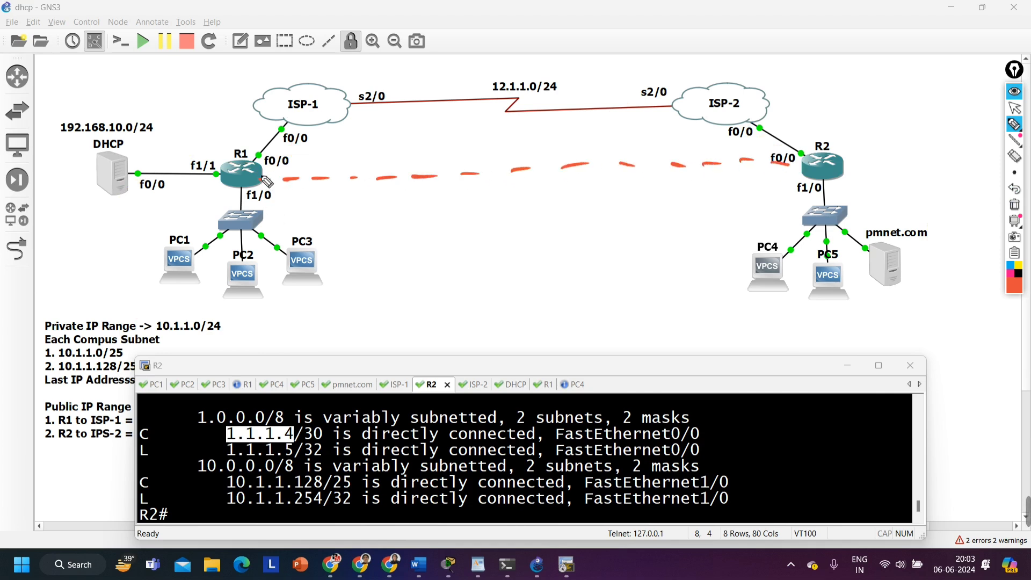
pyautogui.moveTo(271, 172); pyautogui.dragTo(278, 180)
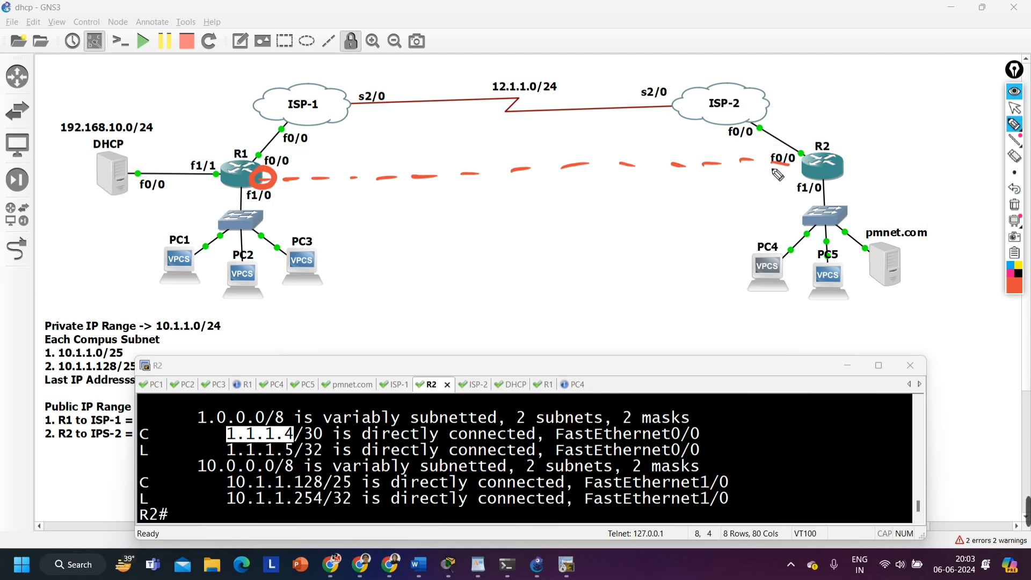
pyautogui.moveTo(800, 160); pyautogui.dragTo(777, 167)
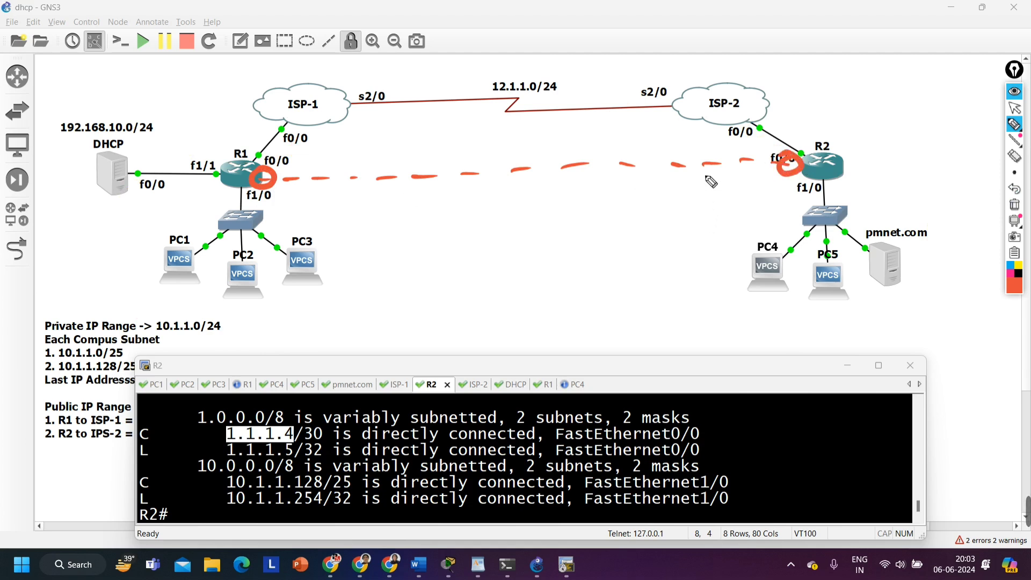
# Circle the ISP-facing f0/0 connections of R1 and R2 and draw an arrow pointing at each circle
pyautogui.moveTo(277, 143)
pyautogui.mouseDown()
pyautogui.moveTo(243, 153)
pyautogui.moveTo(280, 154)
pyautogui.mouseUp()
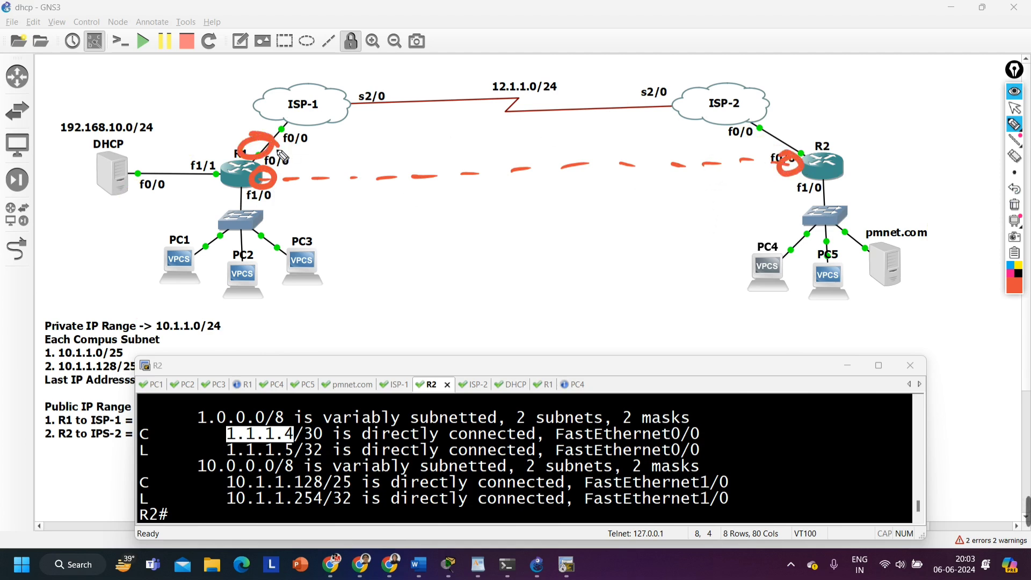
pyautogui.moveTo(787, 150); pyautogui.dragTo(793, 141)
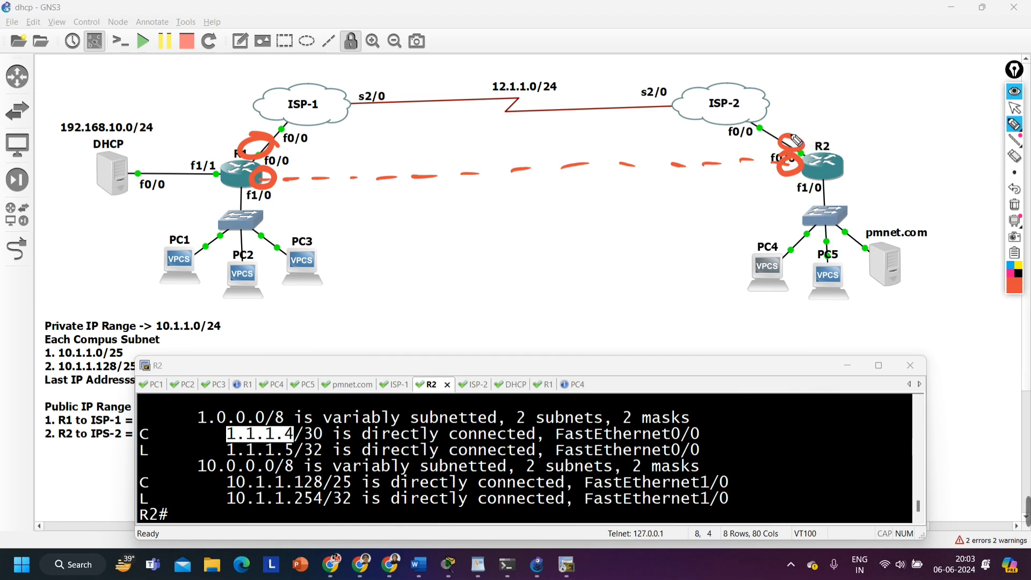
pyautogui.moveTo(217, 125); pyautogui.dragTo(236, 135)
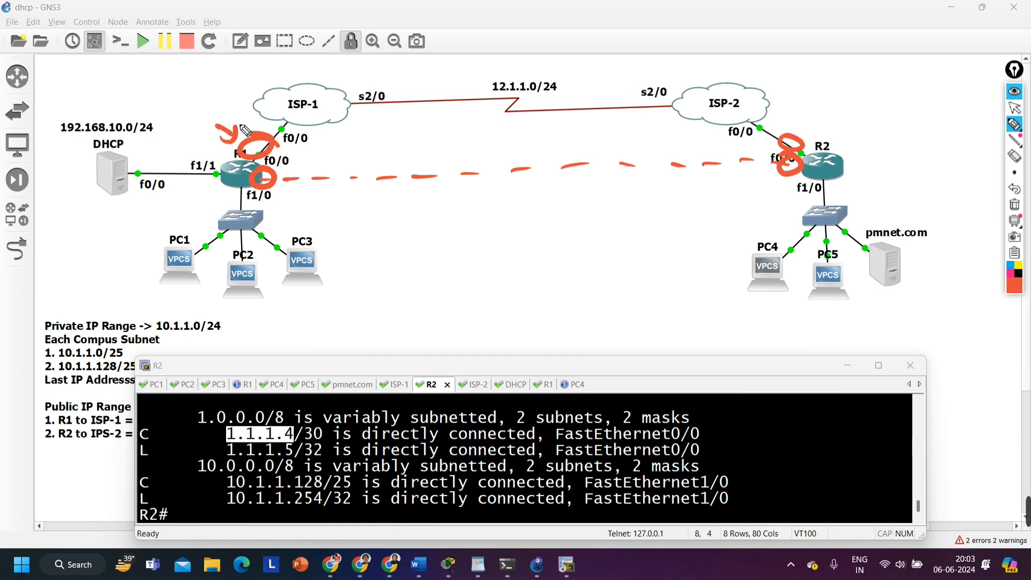
pyautogui.moveTo(810, 114); pyautogui.dragTo(790, 128)
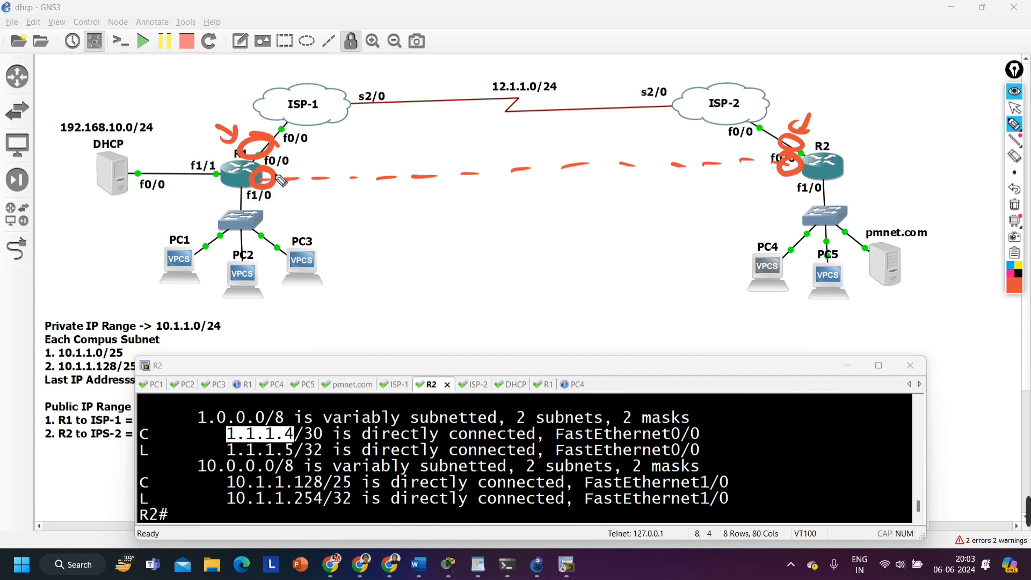
# Draw a second dashed line above the tunnel line from R1 to R2, and an arrow from R1's campus switch into the tunnel
pyautogui.moveTo(280, 172); pyautogui.dragTo(623, 165)
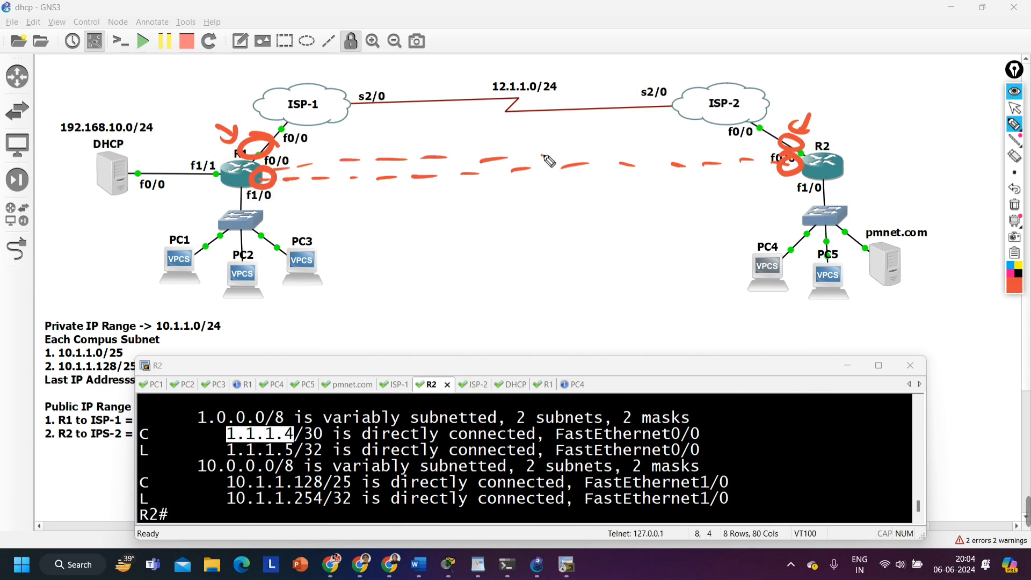
pyautogui.moveTo(548, 158); pyautogui.dragTo(762, 160)
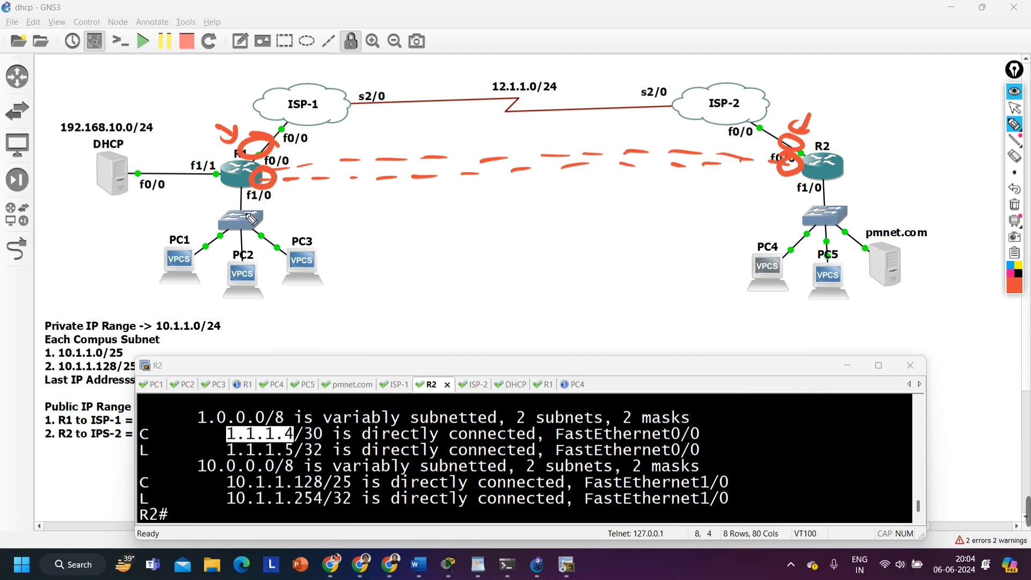
pyautogui.moveTo(242, 215)
pyautogui.mouseDown()
pyautogui.moveTo(257, 186)
pyautogui.moveTo(304, 177)
pyautogui.mouseUp()
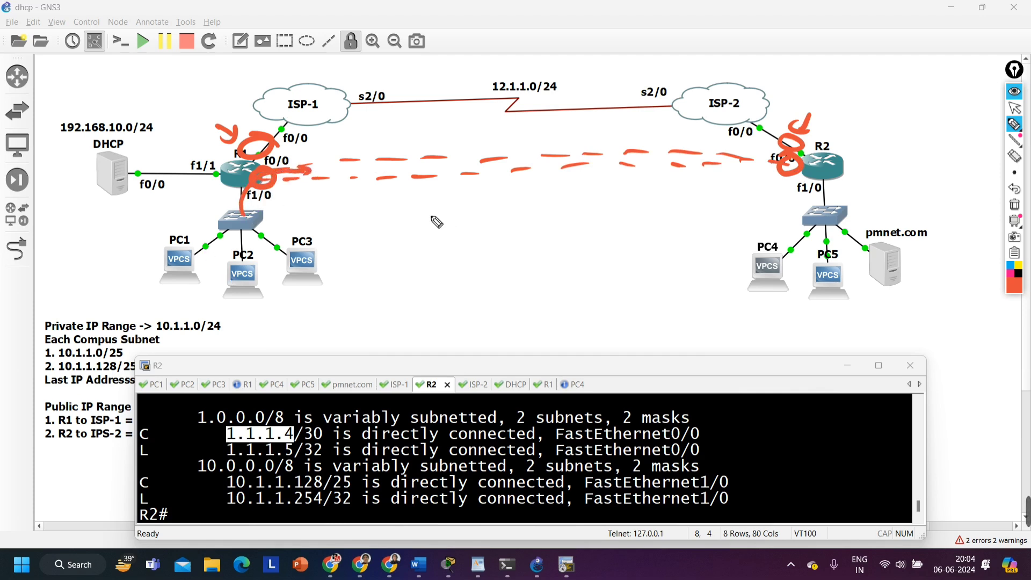
# Retrace the circle at R1's ISP-facing interface and add another arrow pointing at each of R1 and R2
pyautogui.moveTo(269, 146)
pyautogui.mouseDown()
pyautogui.moveTo(234, 145)
pyautogui.moveTo(266, 135)
pyautogui.mouseUp()
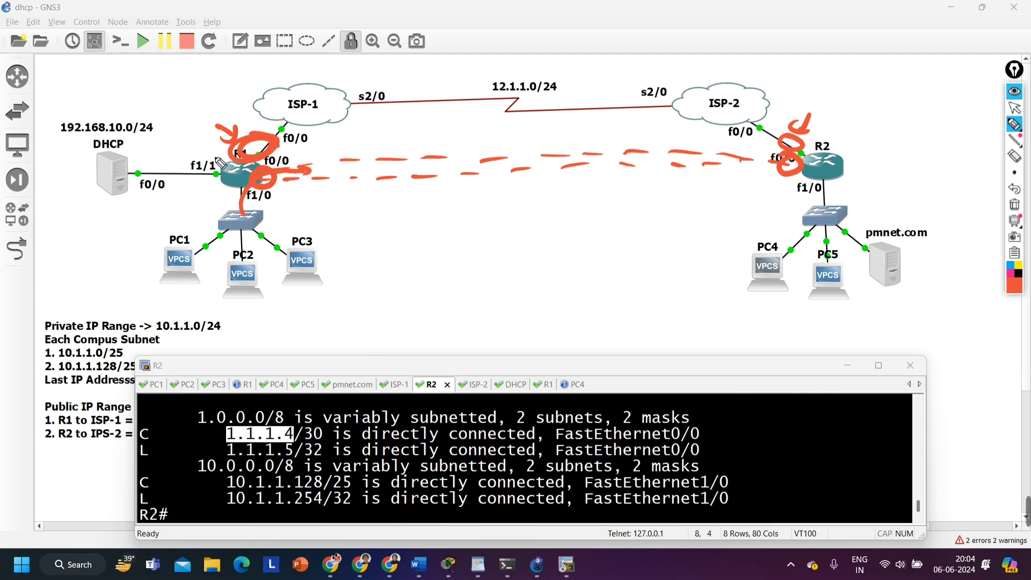
pyautogui.moveTo(189, 139)
pyautogui.mouseDown()
pyautogui.moveTo(216, 159)
pyautogui.moveTo(219, 144)
pyautogui.mouseUp()
pyautogui.moveTo(818, 122); pyautogui.dragTo(844, 112)
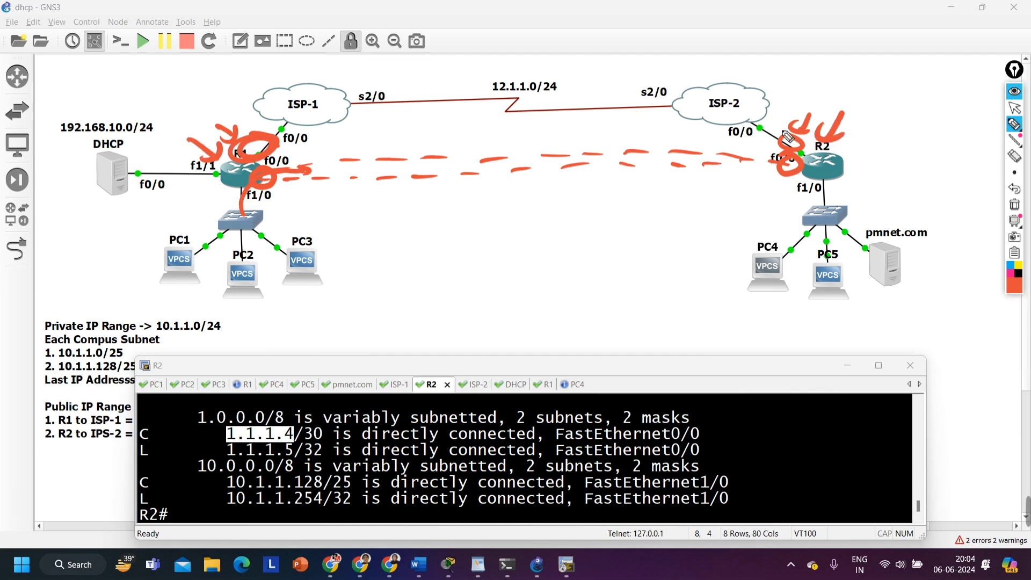
# Draw two stacked boxes near PC3 and retrace the arrow pointing at R1's circled ISP-facing interface
pyautogui.moveTo(345, 222)
pyautogui.mouseDown()
pyautogui.moveTo(343, 260)
pyautogui.moveTo(395, 223)
pyautogui.moveTo(419, 269)
pyautogui.moveTo(340, 269)
pyautogui.mouseUp()
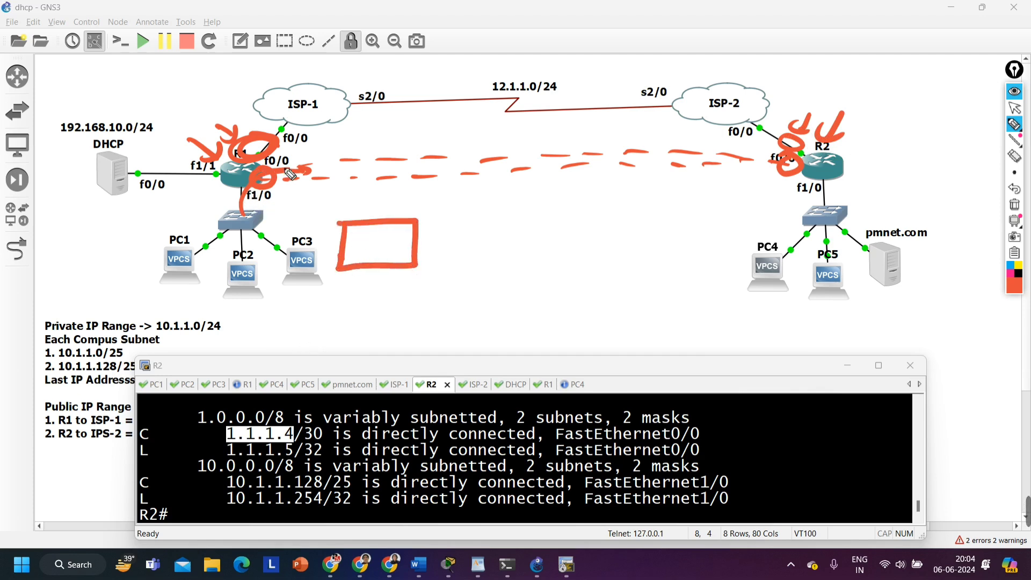
pyautogui.moveTo(340, 269)
pyautogui.mouseDown()
pyautogui.moveTo(421, 301)
pyautogui.moveTo(422, 267)
pyautogui.mouseUp()
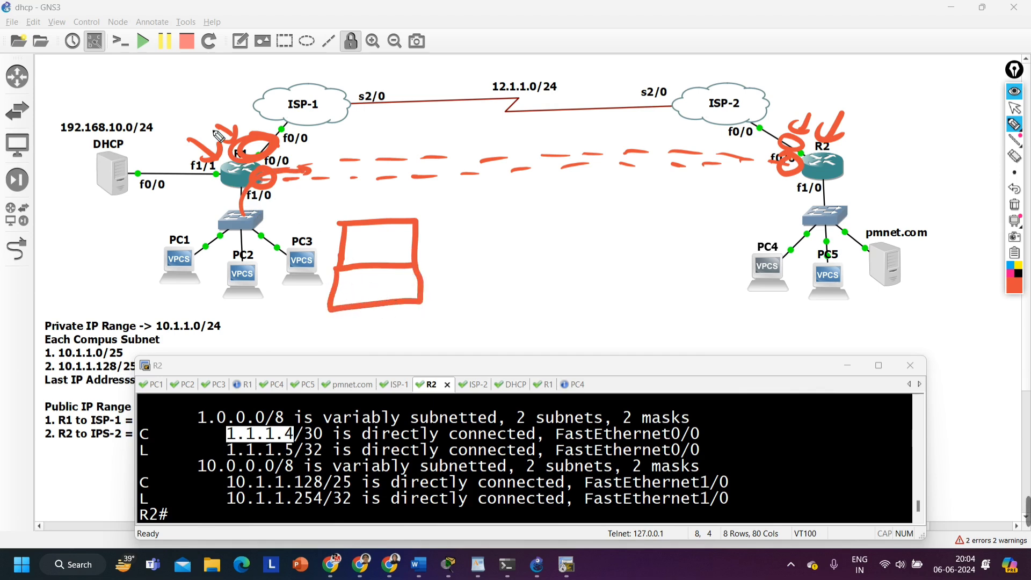
pyautogui.moveTo(217, 127); pyautogui.dragTo(234, 138)
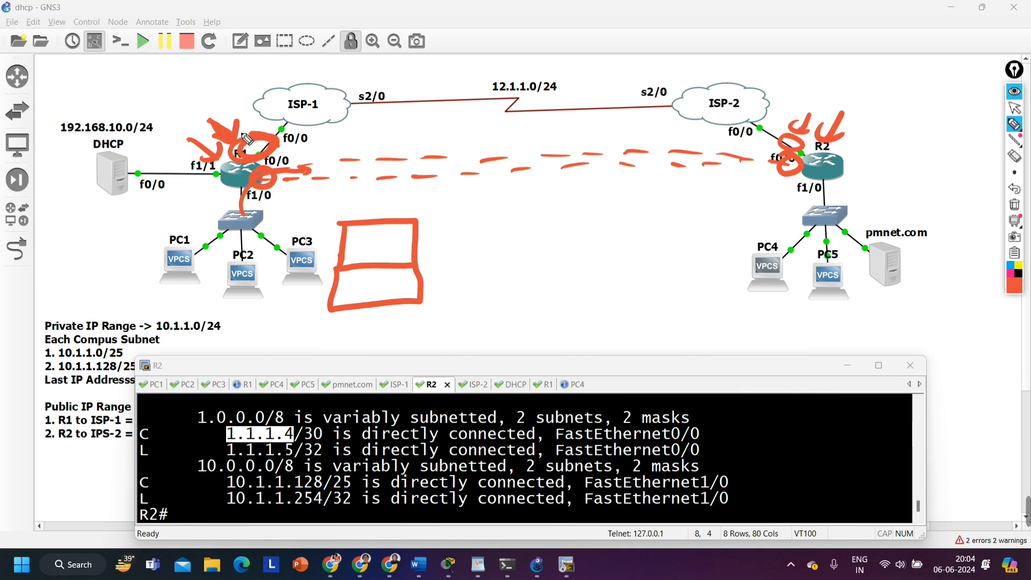
# Circle the start of the tunnel line beside R1 and write 1.1.1.1 in the upper box
pyautogui.moveTo(274, 152)
pyautogui.mouseDown()
pyautogui.moveTo(308, 160)
pyautogui.moveTo(281, 178)
pyautogui.mouseUp()
pyautogui.moveTo(348, 243); pyautogui.dragTo(390, 251)
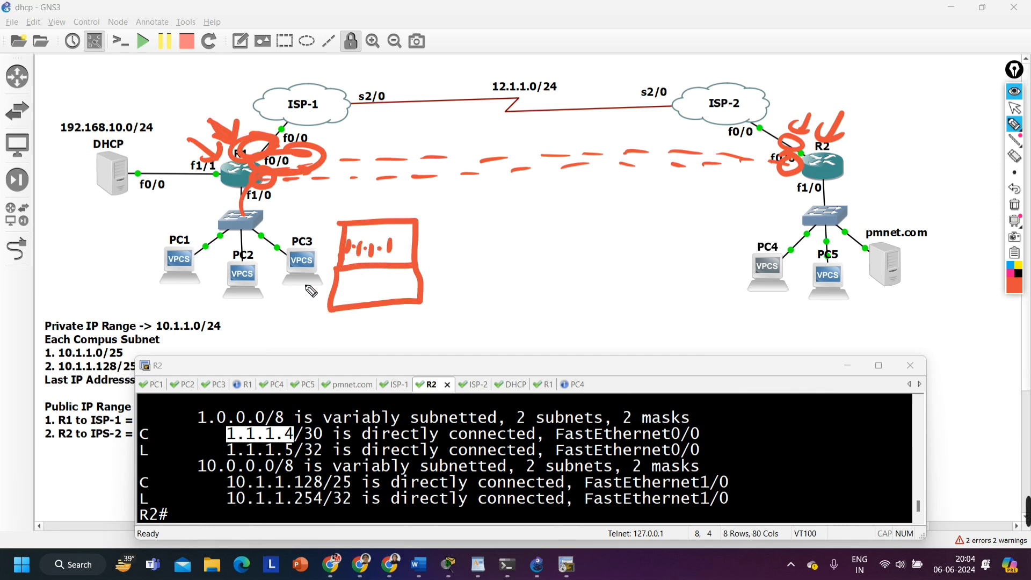
pyautogui.moveTo(345, 288)
pyautogui.mouseDown()
pyautogui.moveTo(392, 295)
pyautogui.moveTo(406, 285)
pyautogui.mouseUp()
pyautogui.click(398, 292)
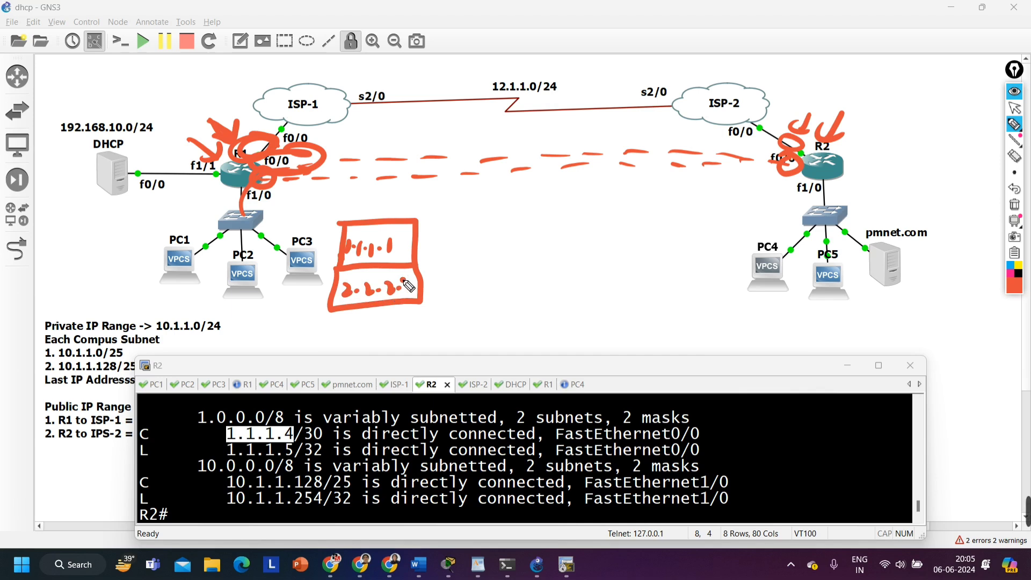
pyautogui.hotkey('ctrl', 'z')
pyautogui.hotkey('ctrl', 'z')
pyautogui.hotkey('ctrl', 'z')
pyautogui.hotkey('ctrl', 'z')
pyautogui.hotkey('ctrl', 'z')
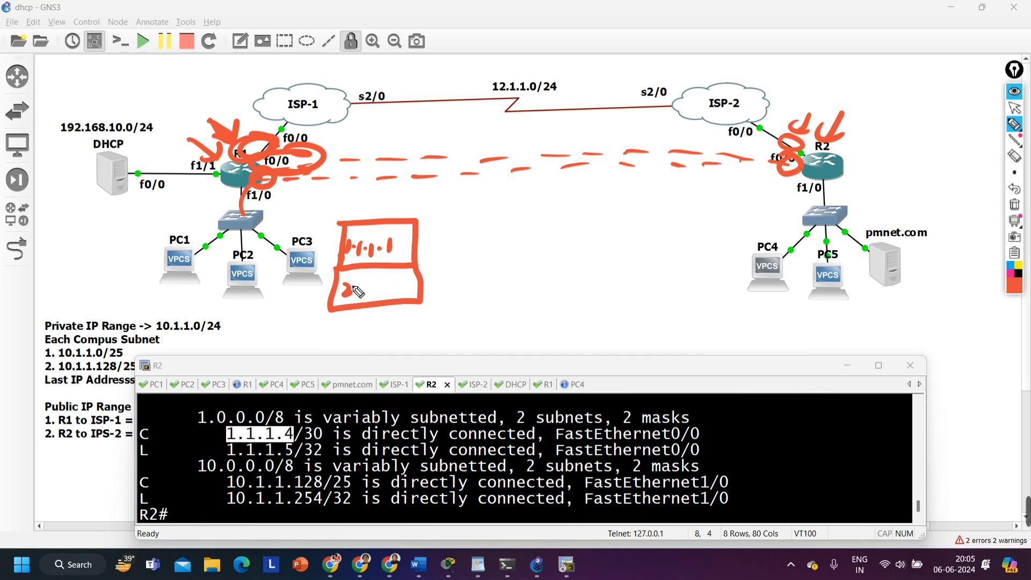
pyautogui.hotkey('ctrl', 'z')
# Write 1.1.1.5 in the lower box, and add an outgoing arrow and an underline to each of the two addresses
pyautogui.moveTo(355, 293)
pyautogui.mouseDown()
pyautogui.moveTo(400, 293)
pyautogui.moveTo(365, 298)
pyautogui.mouseUp()
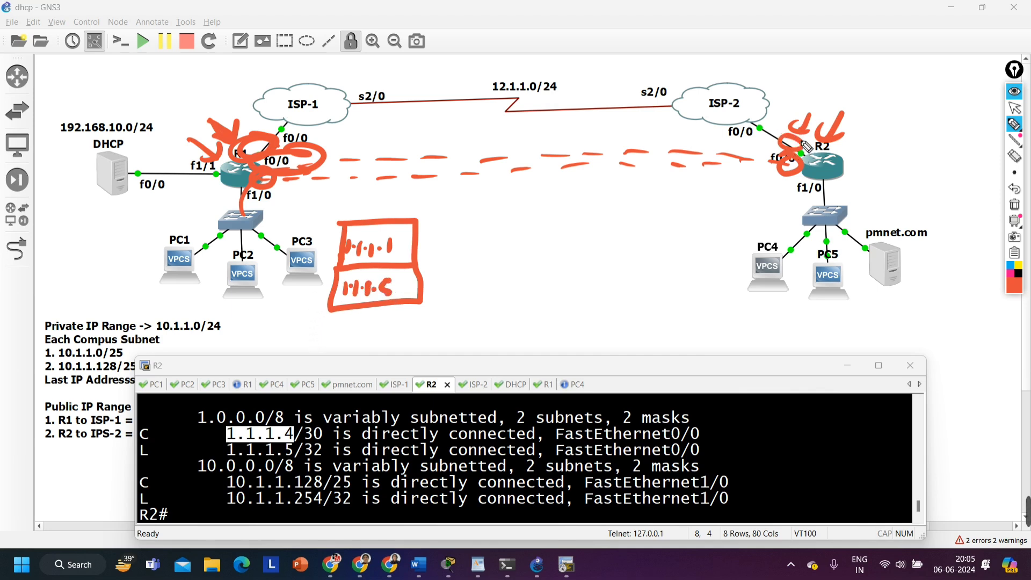
pyautogui.moveTo(406, 246)
pyautogui.mouseDown()
pyautogui.moveTo(446, 245)
pyautogui.moveTo(423, 252)
pyautogui.mouseUp()
pyautogui.moveTo(407, 288); pyautogui.dragTo(452, 288)
pyautogui.moveTo(430, 280); pyautogui.dragTo(433, 295)
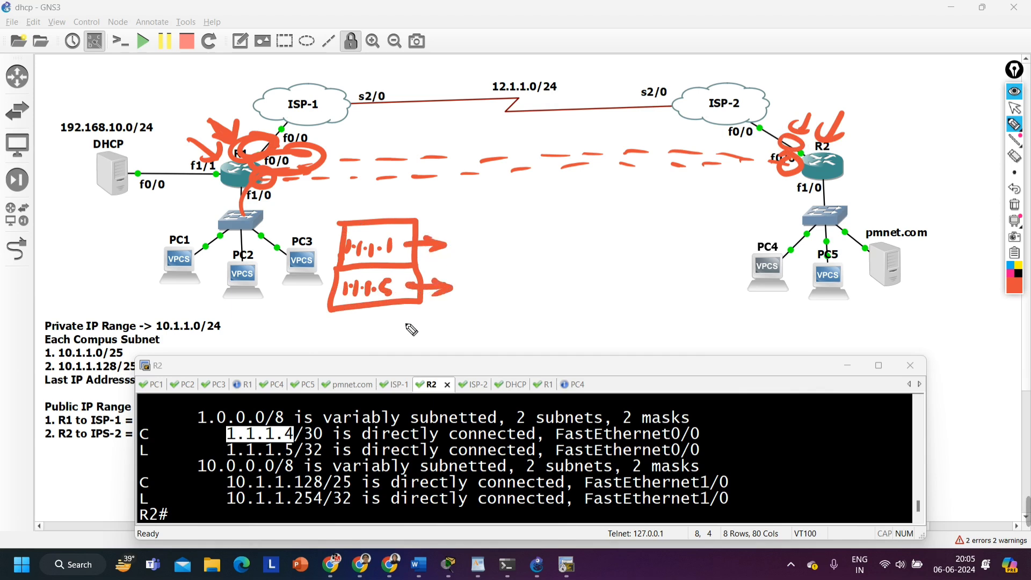
pyautogui.moveTo(344, 255); pyautogui.dragTo(393, 253)
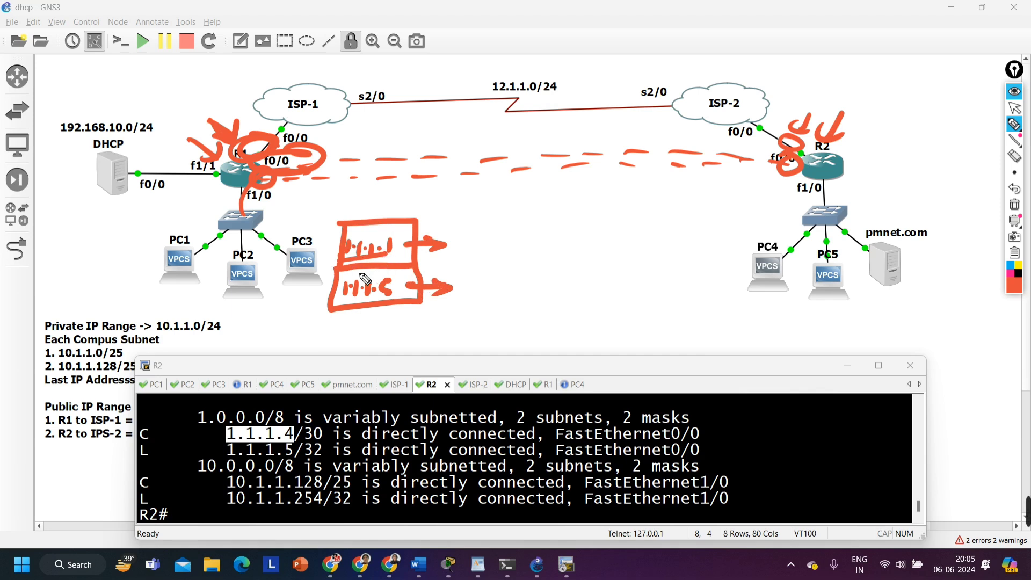
pyautogui.moveTo(333, 308); pyautogui.dragTo(383, 304)
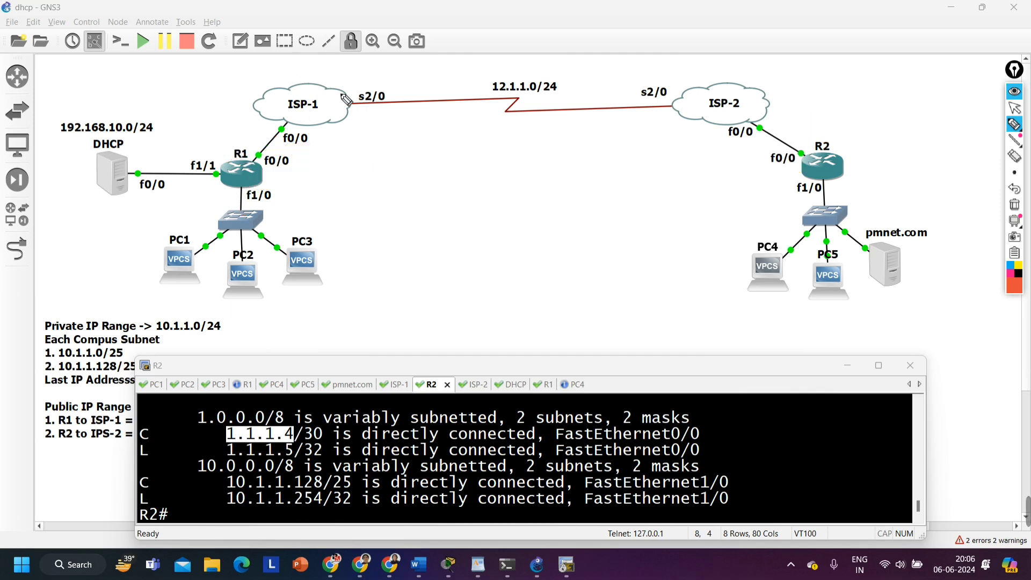
# Draw a curved arrow pointing at ISP-1 and circle the switch and hosts of both the R1 and R2 campuses
pyautogui.moveTo(355, 76)
pyautogui.mouseDown()
pyautogui.moveTo(343, 66)
pyautogui.moveTo(327, 85)
pyautogui.mouseUp()
pyautogui.moveTo(317, 82); pyautogui.dragTo(335, 81)
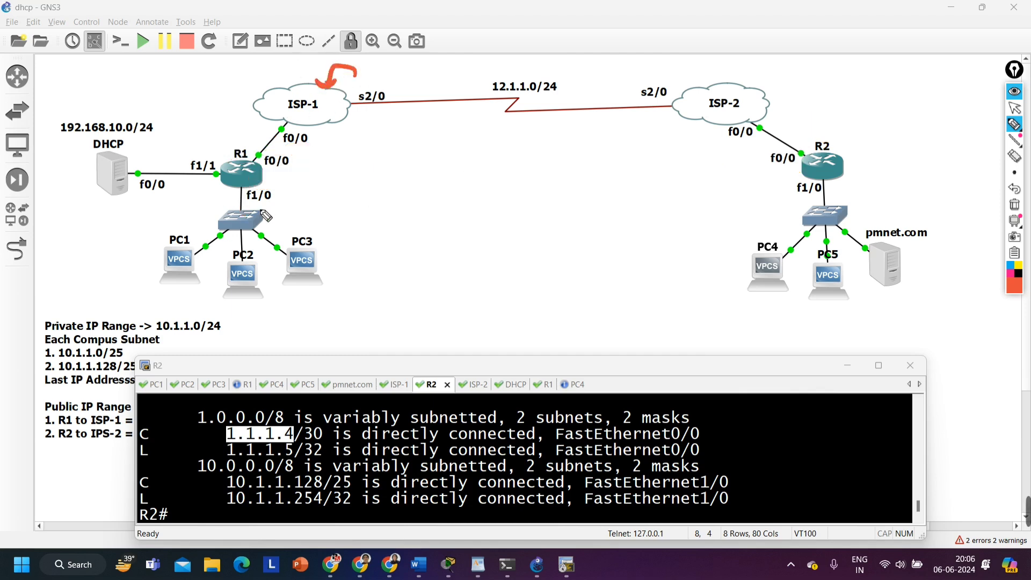
pyautogui.moveTo(257, 199)
pyautogui.mouseDown()
pyautogui.moveTo(242, 324)
pyautogui.moveTo(224, 206)
pyautogui.mouseUp()
pyautogui.moveTo(851, 195); pyautogui.dragTo(735, 212)
pyautogui.moveTo(707, 243); pyautogui.dragTo(754, 218)
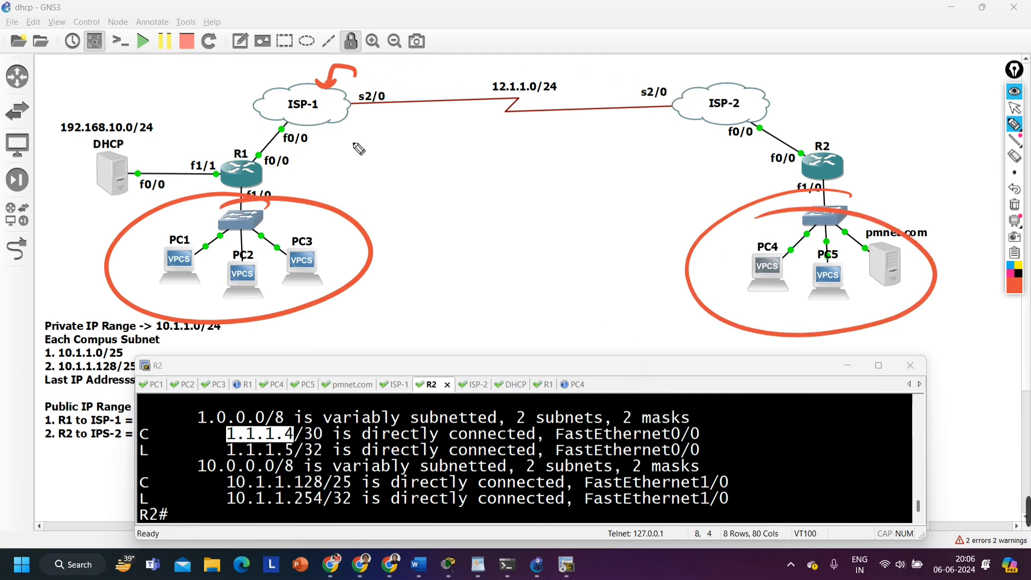
# Label the circled R1 campus L1 and the circled R2 campus L2
pyautogui.moveTo(379, 256); pyautogui.dragTo(394, 268)
pyautogui.moveTo(399, 258); pyautogui.dragTo(399, 270)
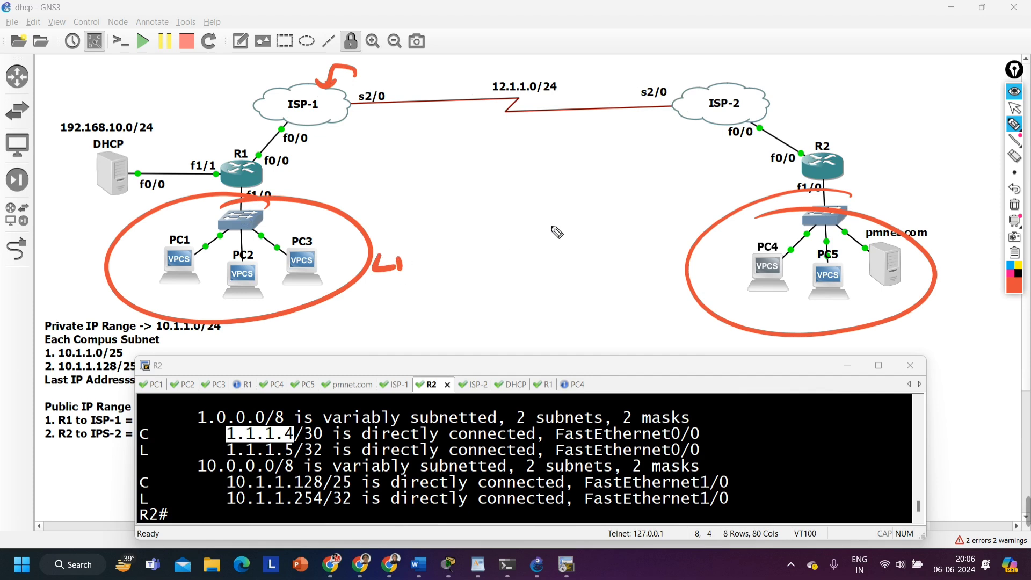
pyautogui.moveTo(598, 232); pyautogui.dragTo(632, 252)
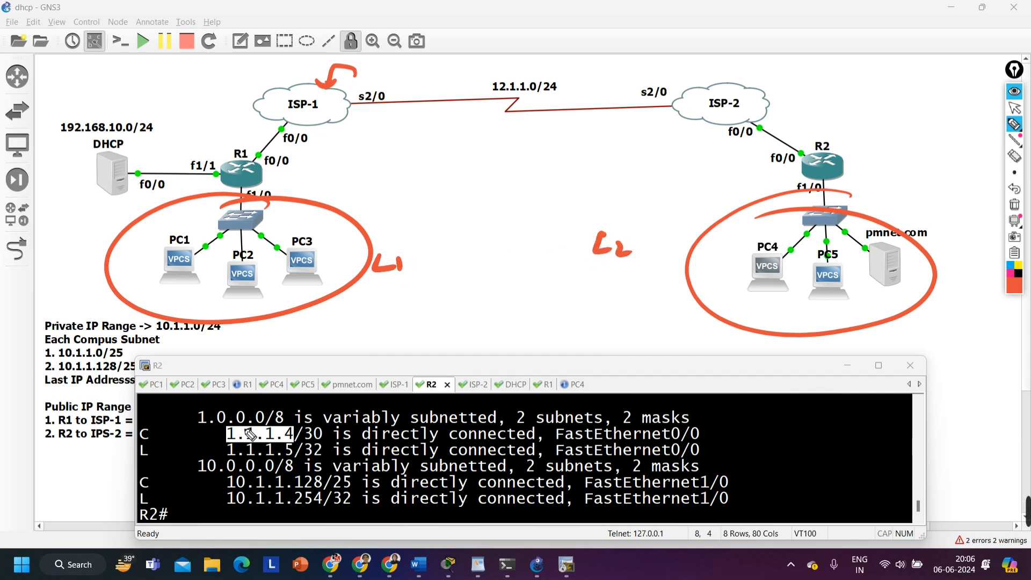
# Write the public address 1.1.1.1 above R1 and 1.1.1.5 above R2
pyautogui.moveTo(198, 137)
pyautogui.mouseDown()
pyautogui.moveTo(200, 147)
pyautogui.moveTo(238, 146)
pyautogui.mouseUp()
pyautogui.click(204, 145)
pyautogui.click(217, 145)
pyautogui.click(229, 145)
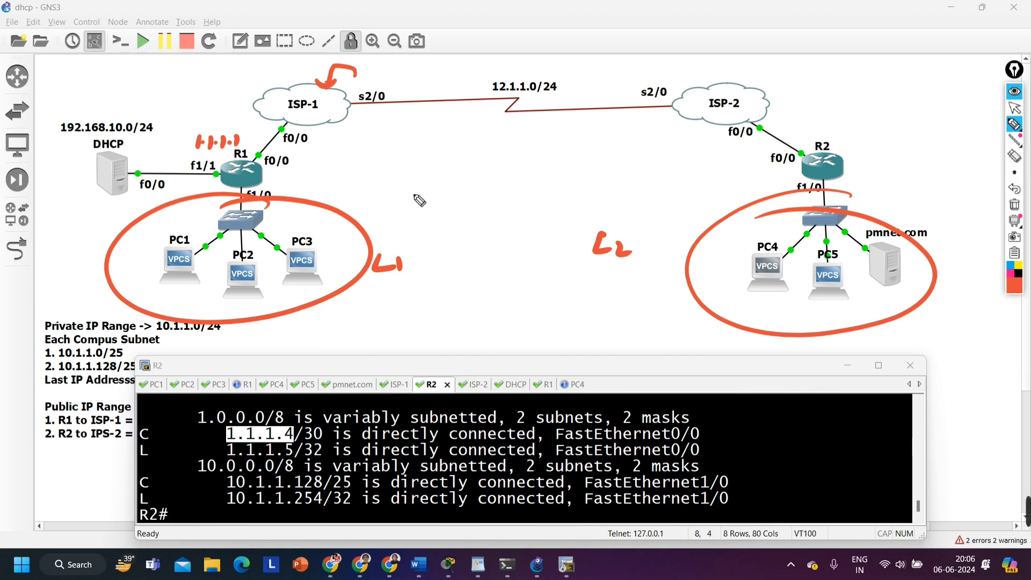
pyautogui.click(809, 135)
pyautogui.moveTo(800, 130); pyautogui.dragTo(816, 137)
pyautogui.click(825, 133)
pyautogui.moveTo(831, 132)
pyautogui.mouseDown()
pyautogui.moveTo(828, 141)
pyautogui.moveTo(850, 130)
pyautogui.mouseUp()
pyautogui.click(843, 136)
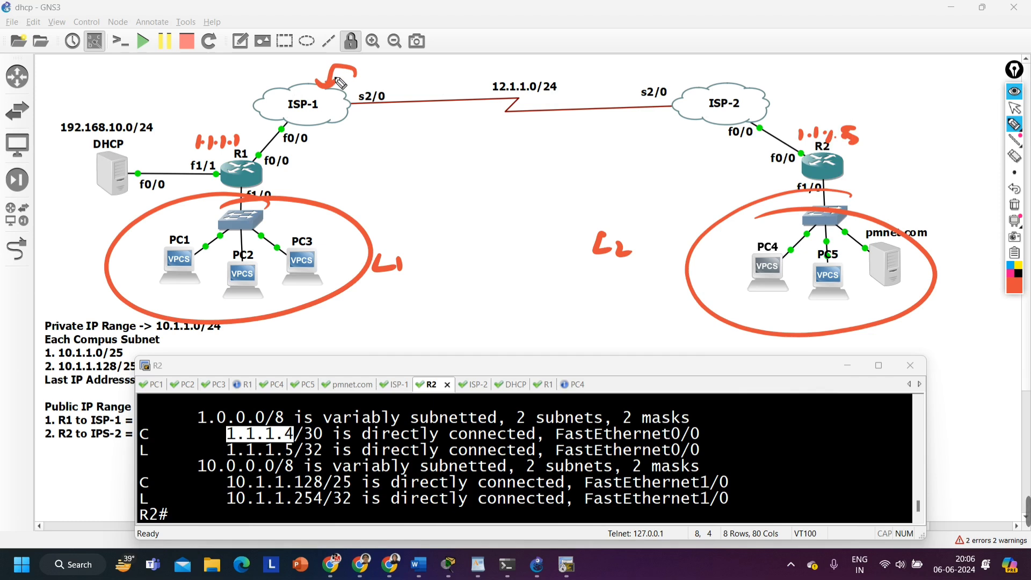
# Circle the L1 label and the handwritten addresses above R1 and R2
pyautogui.moveTo(406, 251)
pyautogui.mouseDown()
pyautogui.moveTo(430, 247)
pyautogui.moveTo(376, 232)
pyautogui.mouseUp()
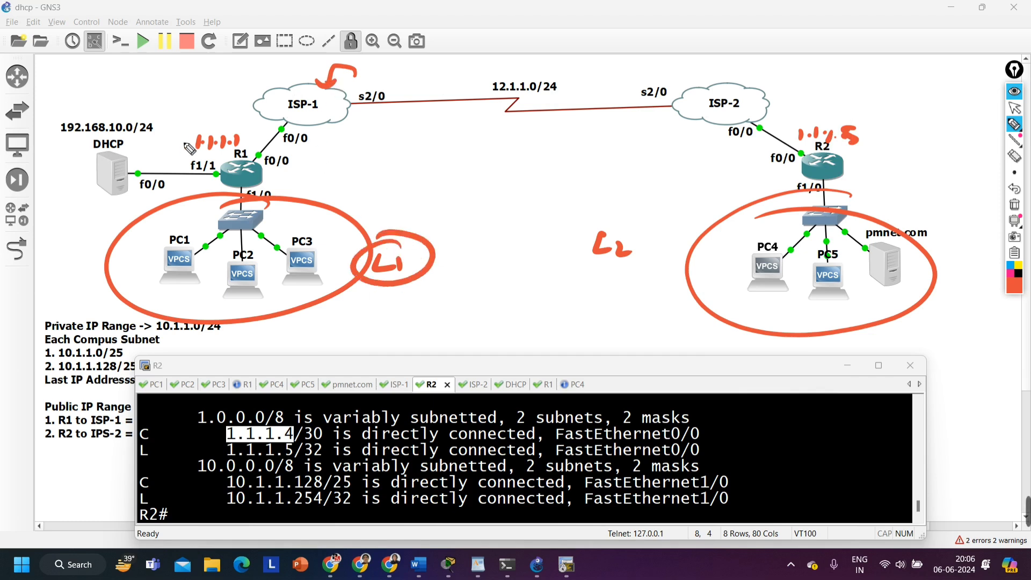
pyautogui.moveTo(190, 149)
pyautogui.mouseDown()
pyautogui.moveTo(216, 130)
pyautogui.moveTo(234, 156)
pyautogui.mouseUp()
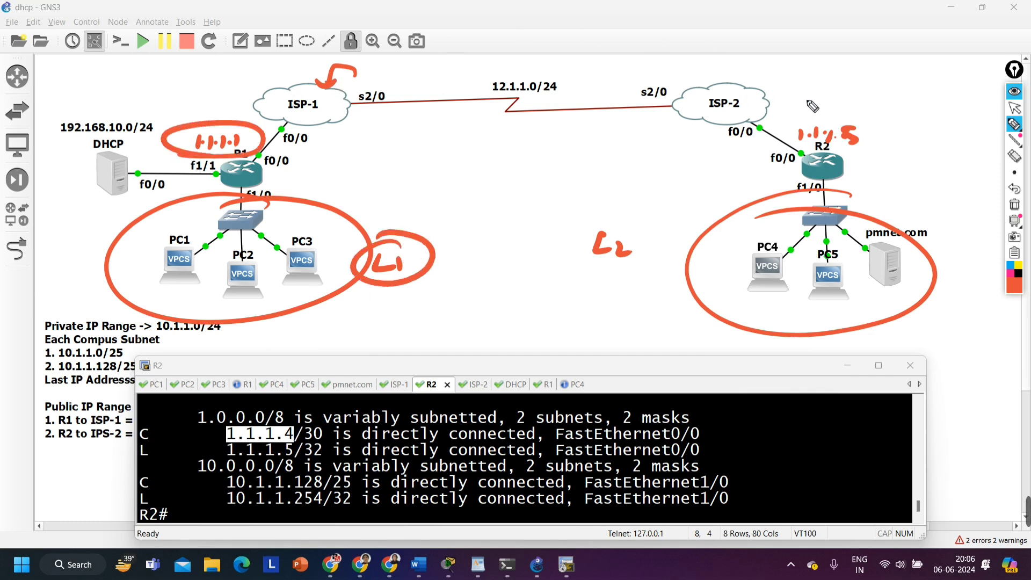
pyautogui.moveTo(865, 116)
pyautogui.mouseDown()
pyautogui.moveTo(854, 155)
pyautogui.moveTo(804, 126)
pyautogui.mouseUp()
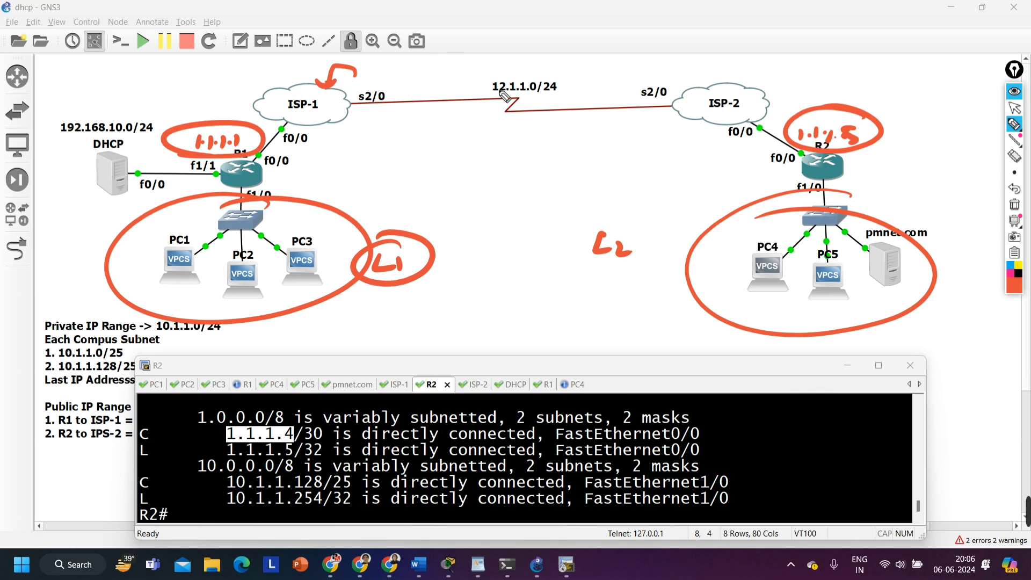
# Clear all annotations and draw a fresh dashed tunnel line from R1 to R2
pyautogui.click(1014, 204)
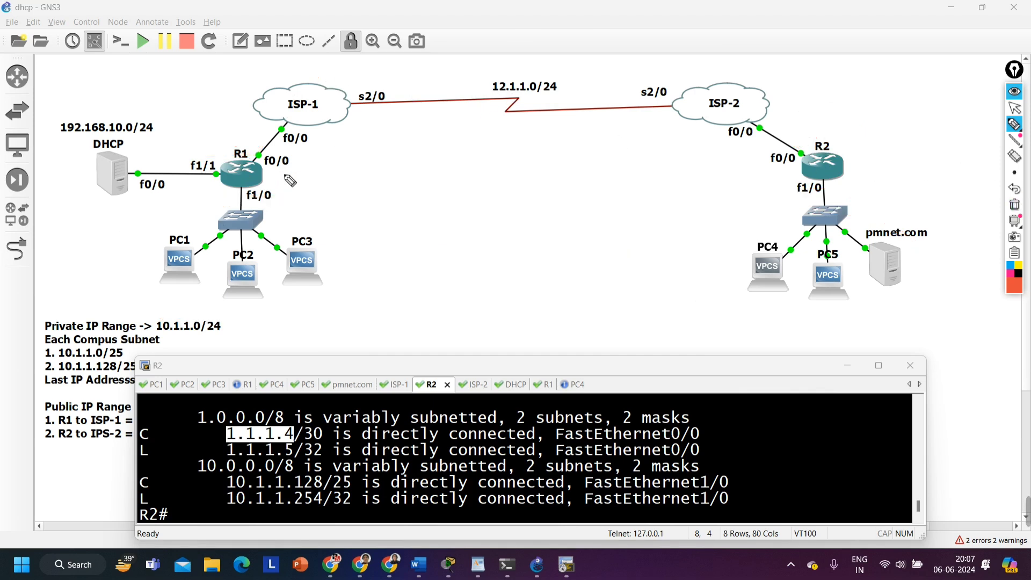
pyautogui.moveTo(290, 181)
pyautogui.mouseDown()
pyautogui.moveTo(515, 166)
pyautogui.moveTo(537, 175)
pyautogui.moveTo(767, 162)
pyautogui.moveTo(809, 172)
pyautogui.mouseUp()
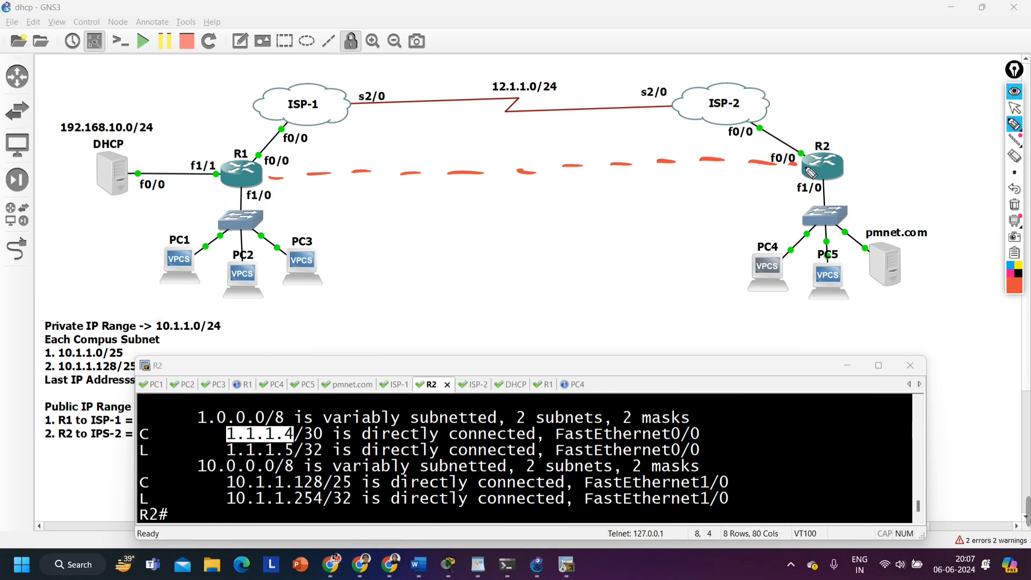
pyautogui.moveTo(1020, 174)
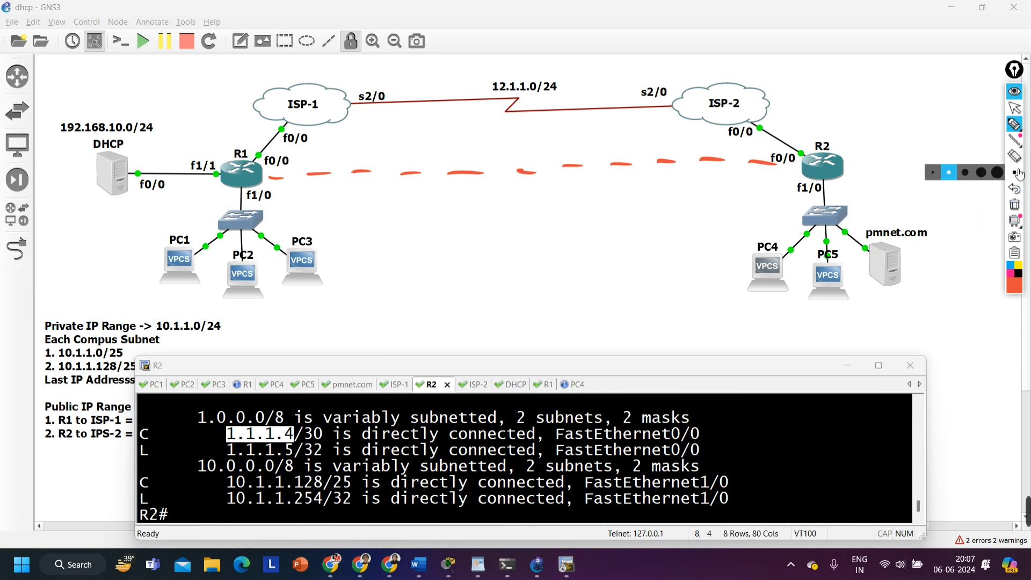
# Stop annotating, switch to R1's console session and exit interface configuration back to global configuration mode
pyautogui.click(1014, 108)
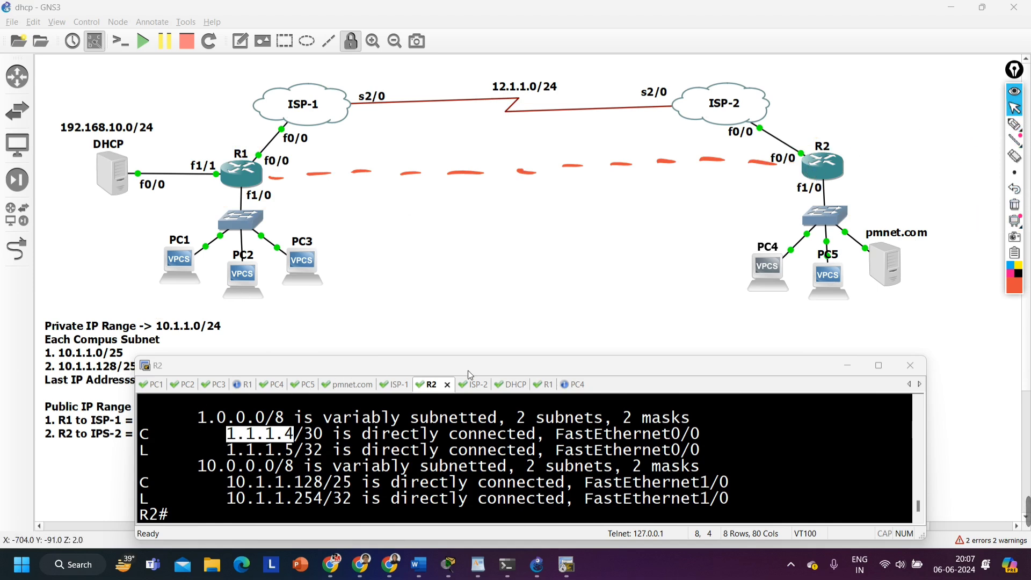
pyautogui.click(543, 384)
pyautogui.click(318, 482)
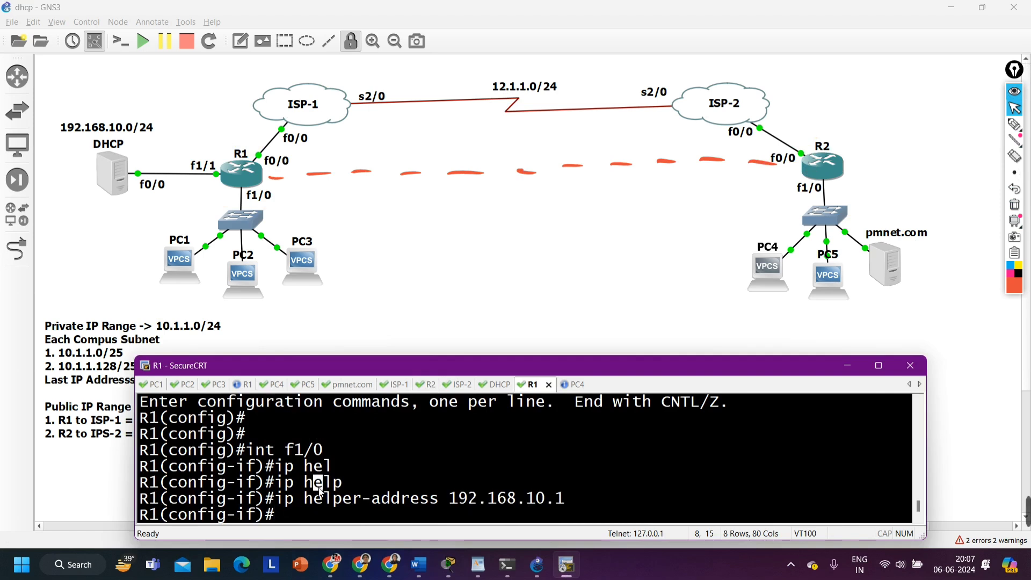
pyautogui.write('exi')
pyautogui.press('Return')
pyautogui.press('Return')
pyautogui.press('Return')
pyautogui.press('Return')
pyautogui.press('Return')
pyautogui.press('Return')
pyautogui.press('Return')
pyautogui.press('Return')
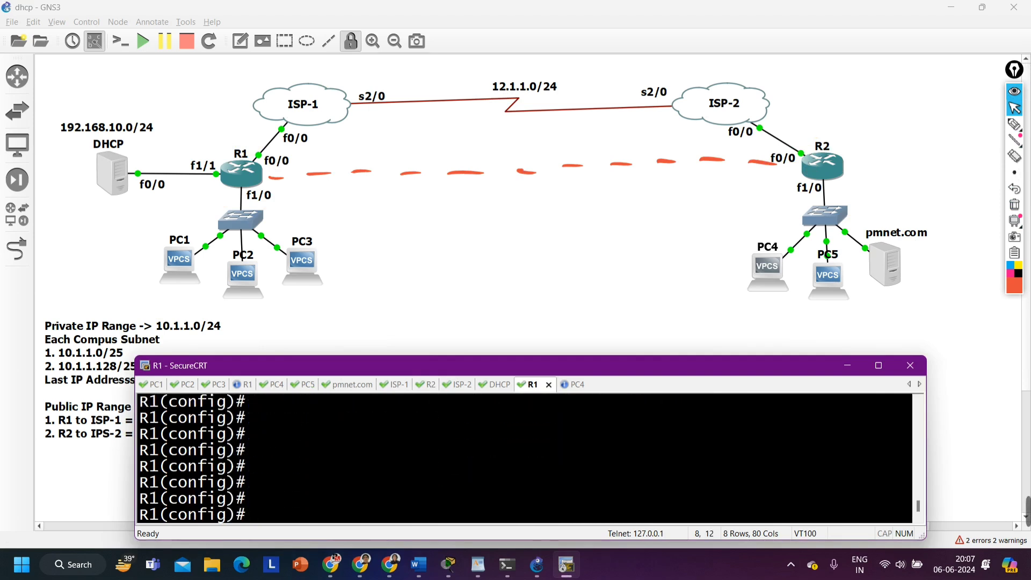
# Create interface tunnel 1 on R1 and enter its configuration mode
pyautogui.write('int tu')
pyautogui.press('Tab')
pyautogui.write('1')
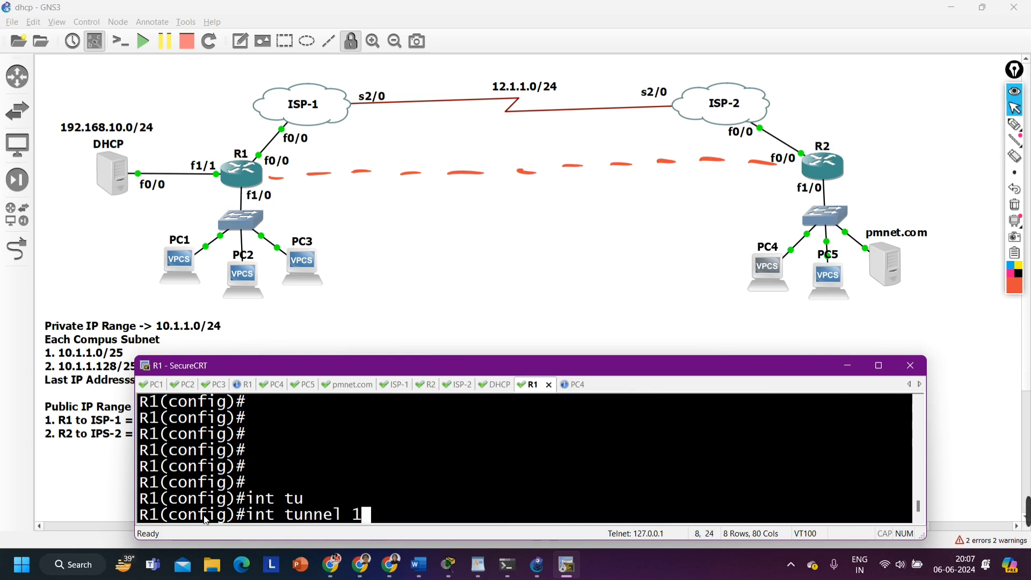
pyautogui.press('Return')
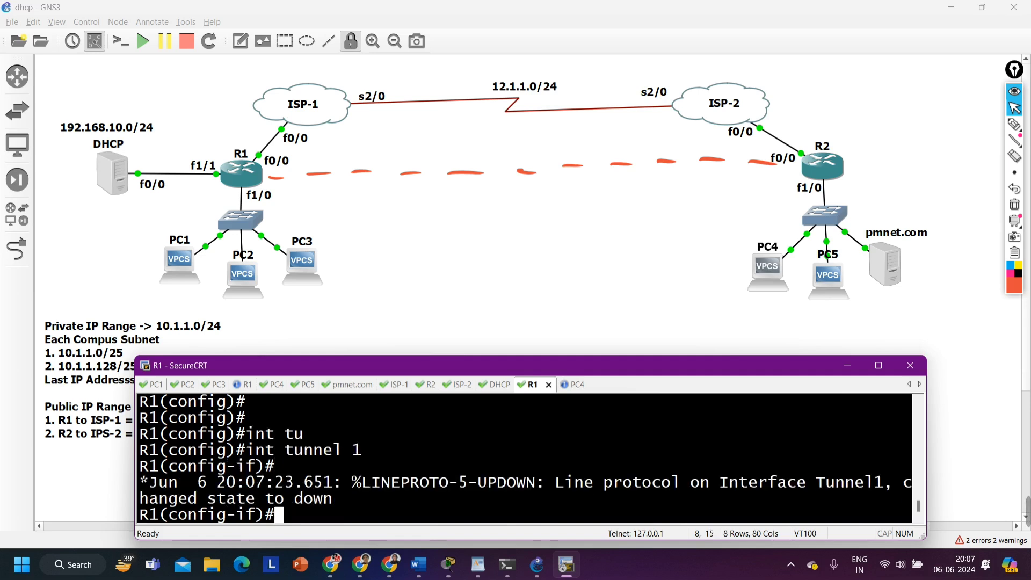
# Write the tunnel network 1.1.1.8/24 above the dashed line between R1 and R2
pyautogui.click(1013, 126)
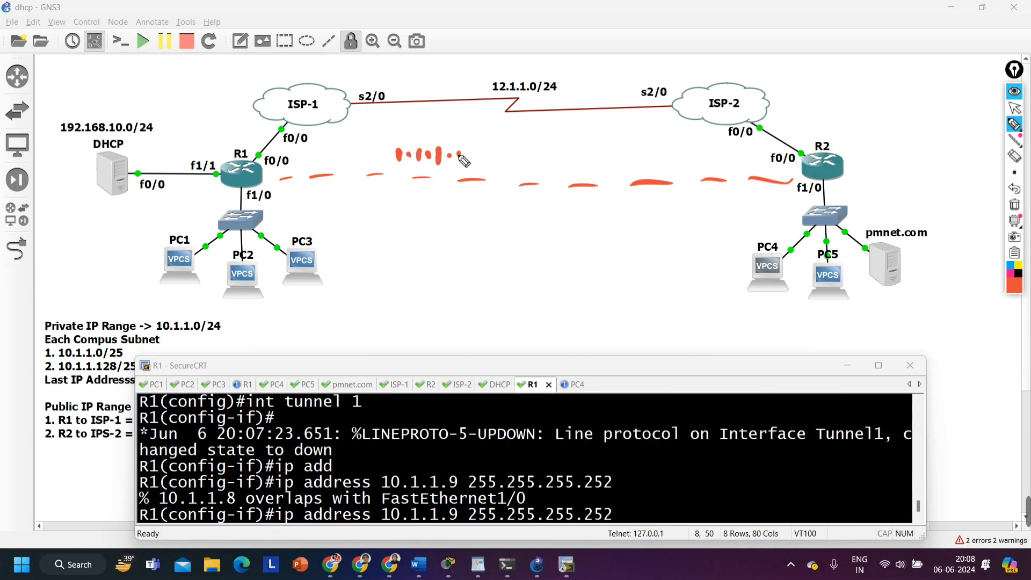
pyautogui.moveTo(461, 156)
pyautogui.mouseDown()
pyautogui.moveTo(472, 144)
pyautogui.moveTo(524, 164)
pyautogui.mouseUp()
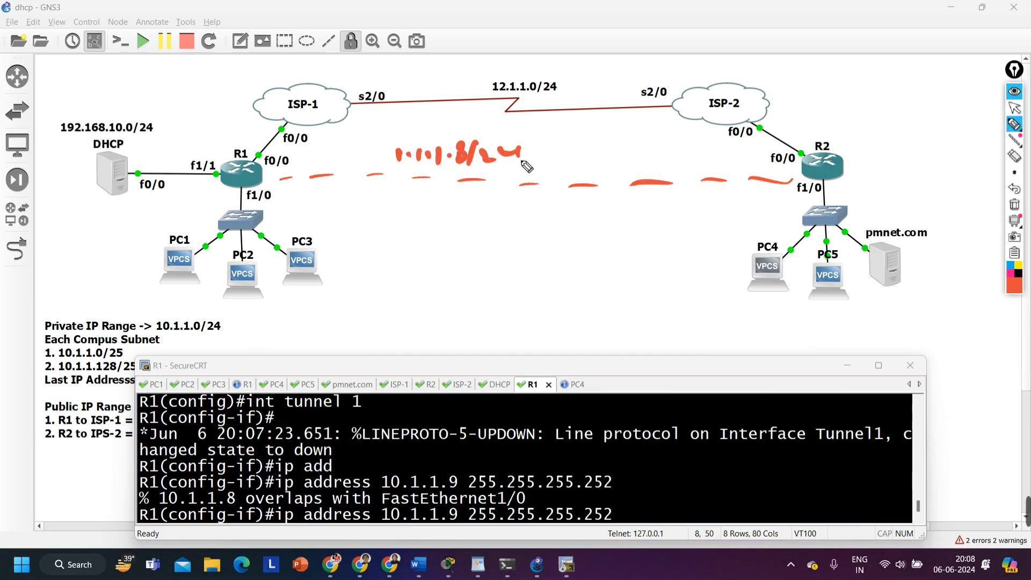
pyautogui.click(1014, 107)
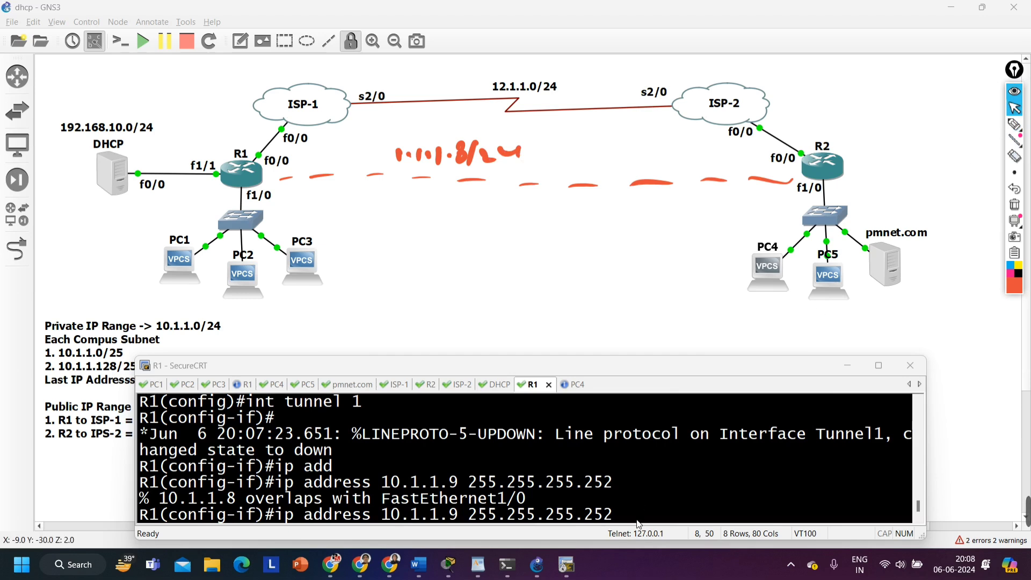
# Try to assign the address 10.1.1.9 with mask 255.255.255.252 to R1's tunnel 1 interface
pyautogui.click(637, 506)
pyautogui.press('Return')
pyautogui.press('Return')
pyautogui.press('Return')
pyautogui.press('Return')
pyautogui.press('Return')
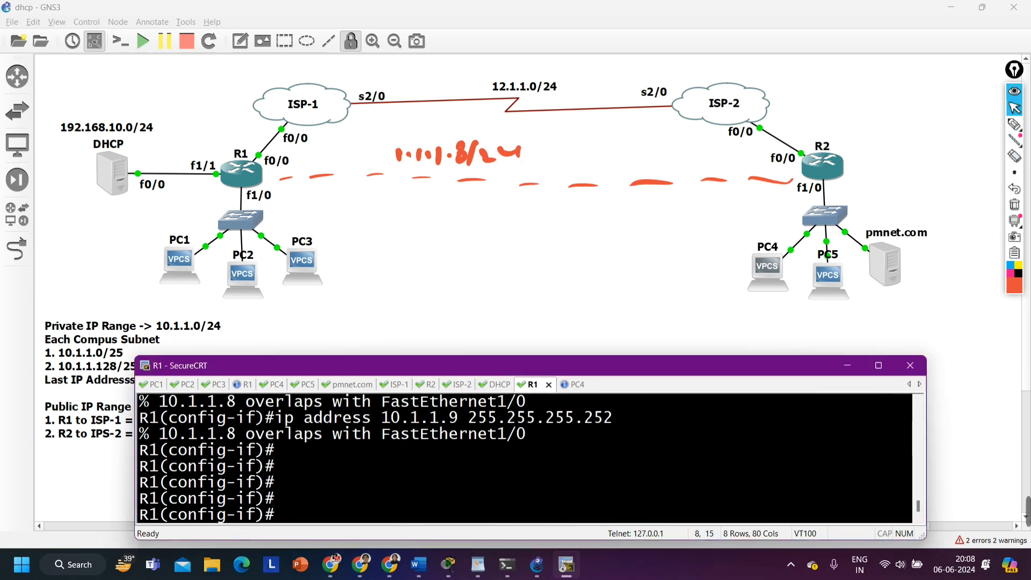
# Enter the command ip address 1.1.1.9 255.255.255.252 for R1's tunnel 1 without submitting it
pyautogui.write('ip add')
pyautogui.press('Tab')
pyautogui.write('1')
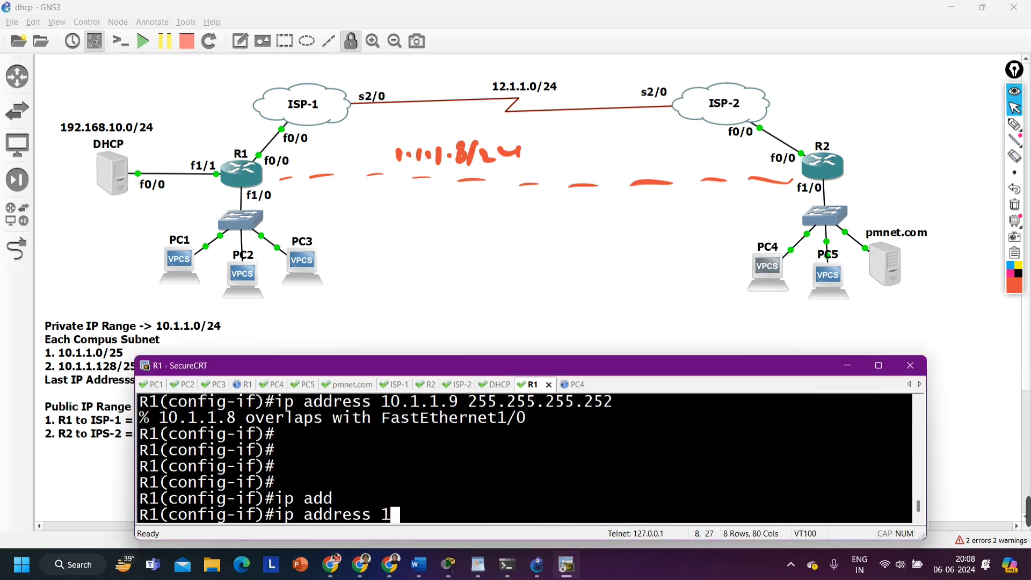
pyautogui.write('.1.1.')
pyautogui.write('9 ')
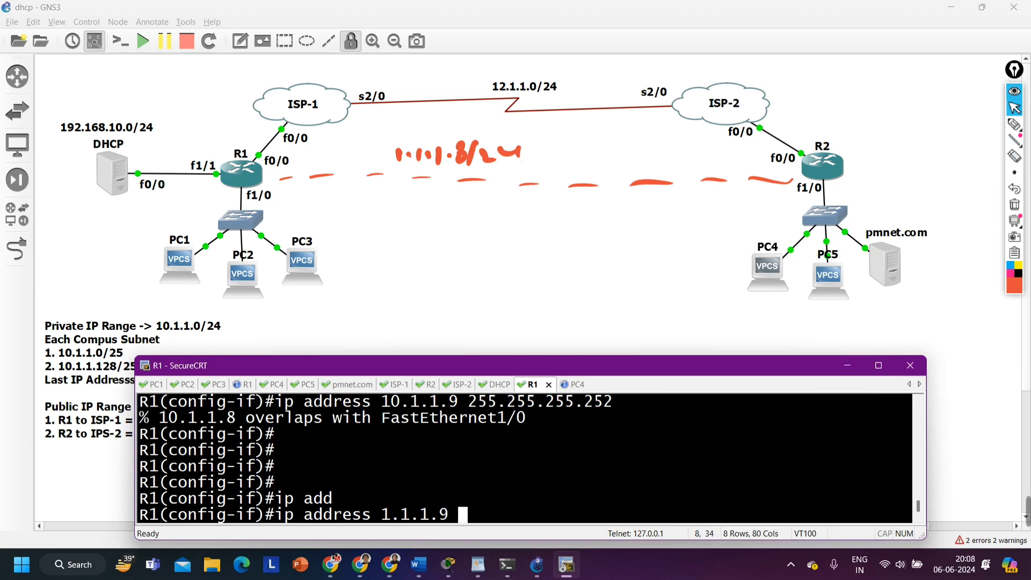
pyautogui.write('255.255.255.252')
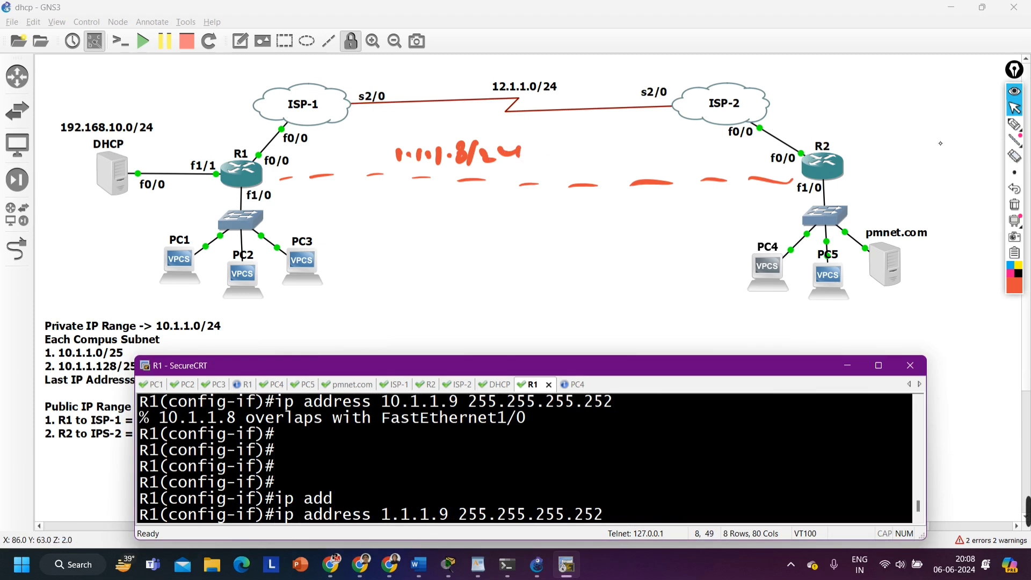
# Correct the prefix of the handwritten tunnel network label to /30 and stop annotating
pyautogui.click(1020, 128)
pyautogui.moveTo(482, 158); pyautogui.dragTo(476, 168)
pyautogui.moveTo(508, 145); pyautogui.dragTo(511, 148)
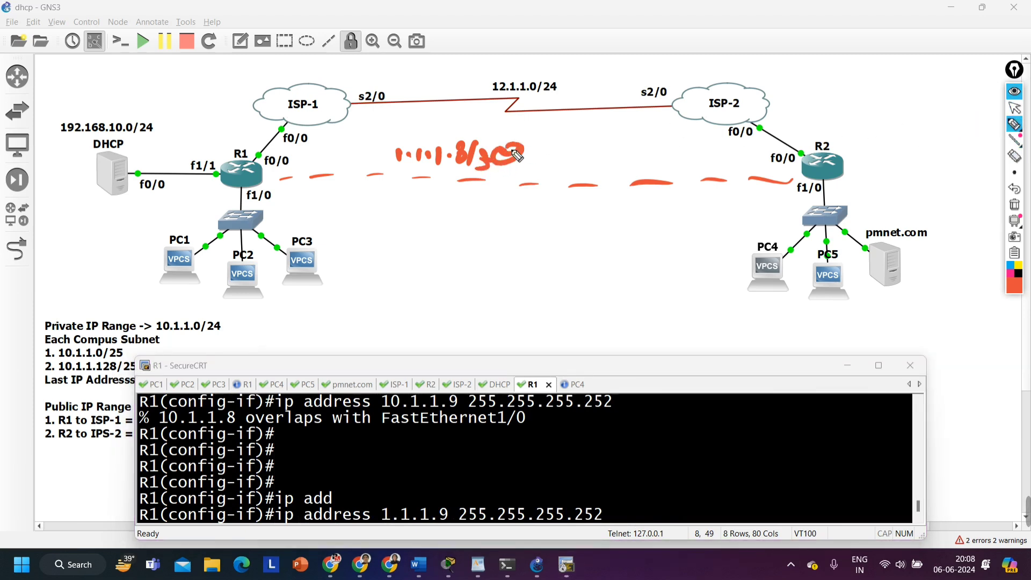
pyautogui.click(1014, 108)
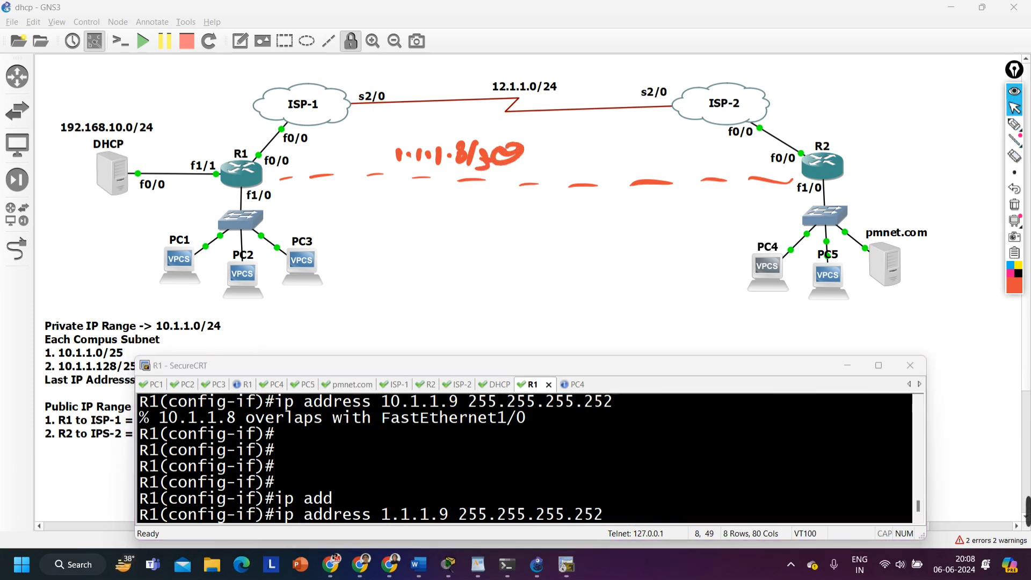
# Submit the prepared tunnel address command on R1 and switch to the PC4 console session
pyautogui.press('Return')
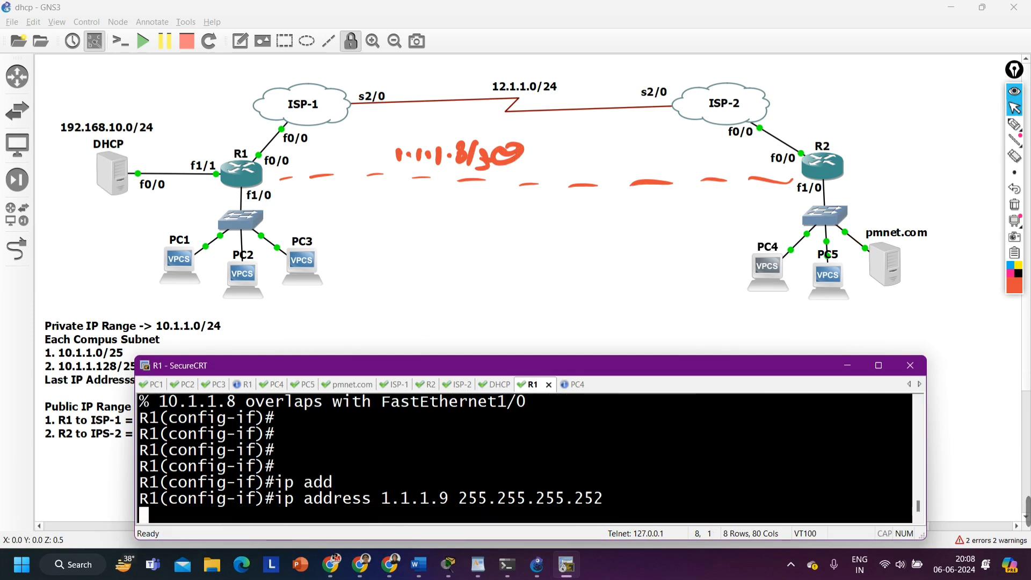
pyautogui.hotkey('ctrl', 'Tab')
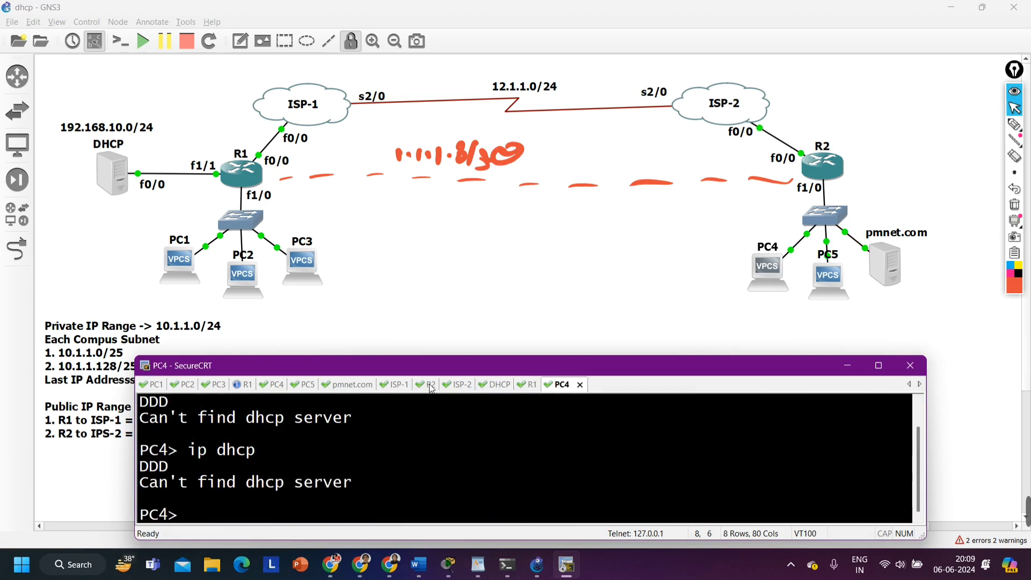
# Switch to the R2 console, keep its session connected, and enter global configuration mode from the terminal
pyautogui.moveTo(429, 386); pyautogui.dragTo(587, 392)
pyautogui.click(583, 387)
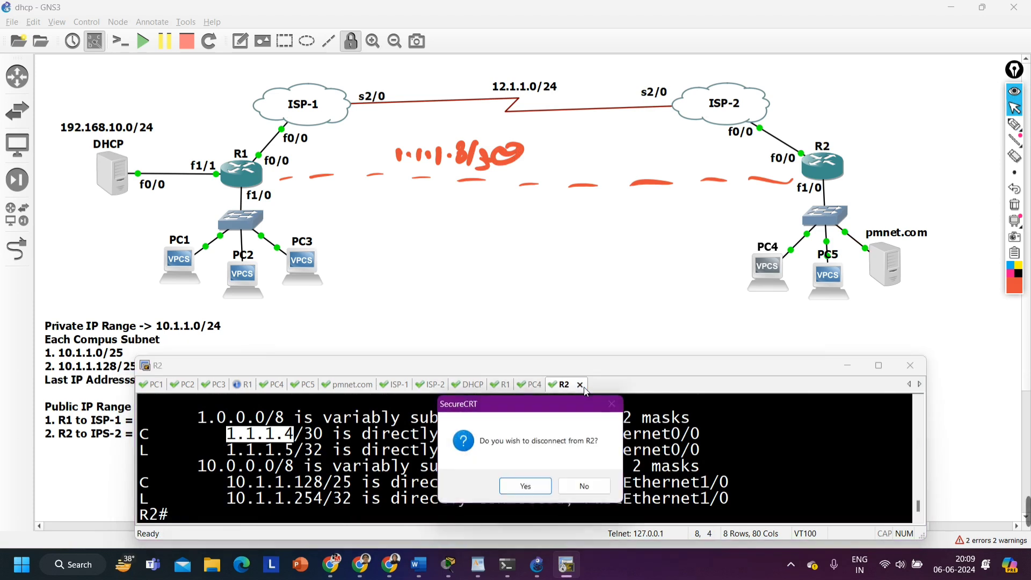
pyautogui.click(578, 486)
pyautogui.click(523, 449)
pyautogui.write('conf')
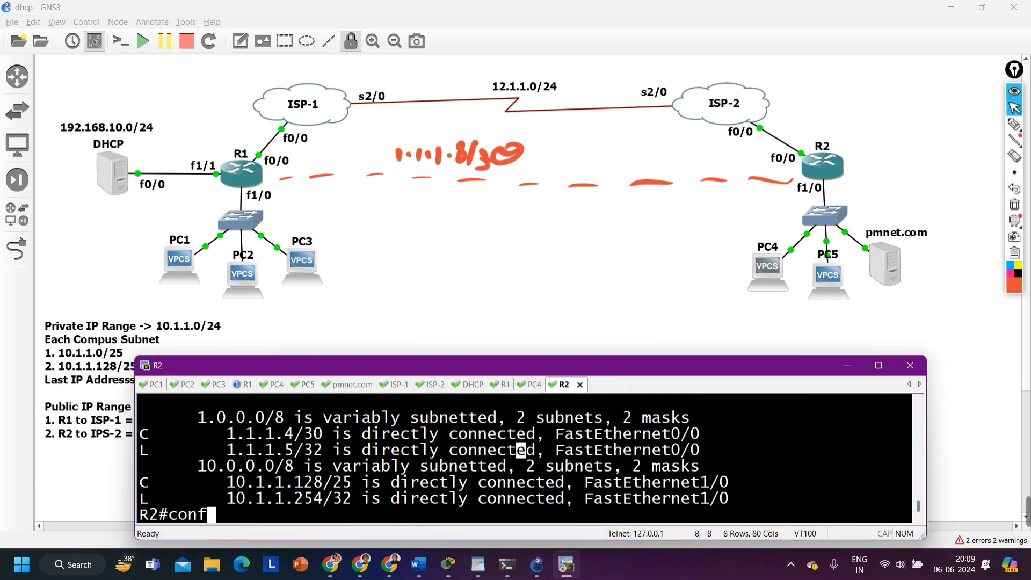
pyautogui.press('Tab')
pyautogui.press('Return')
pyautogui.press('Return')
pyautogui.press('Return')
pyautogui.press('Return')
pyautogui.press('Return')
pyautogui.press('Return')
pyautogui.press('Return')
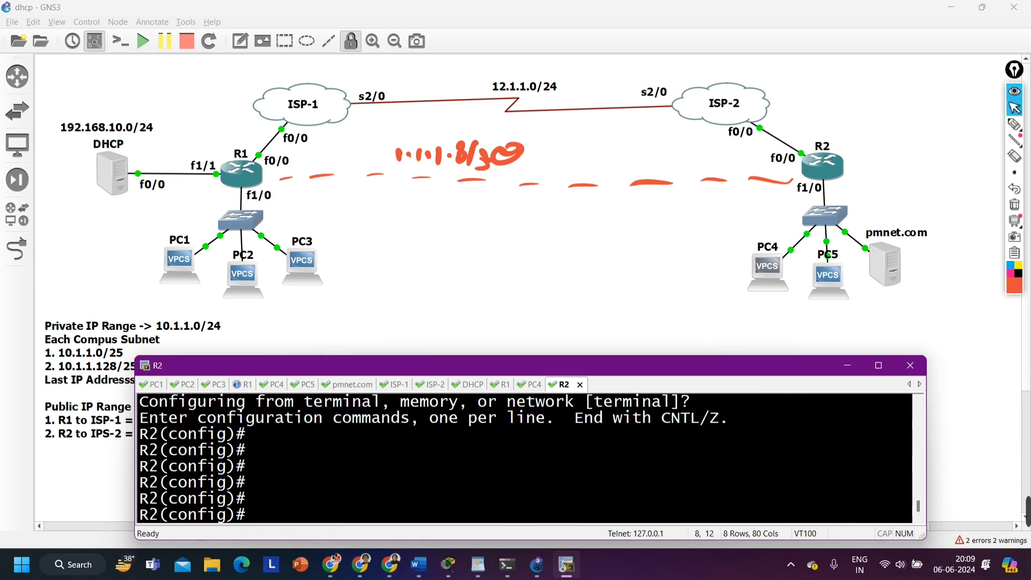
# Create the tunnel 1 interface on R2 and enter its interface configuration mode
pyautogui.write('int tu')
pyautogui.press('Tab')
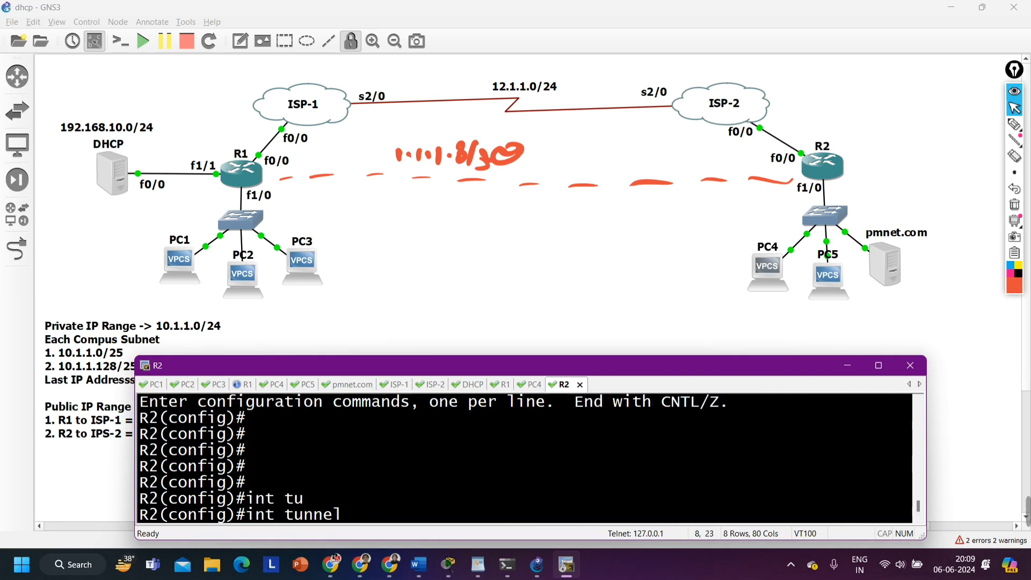
pyautogui.write('1')
pyautogui.press('Return')
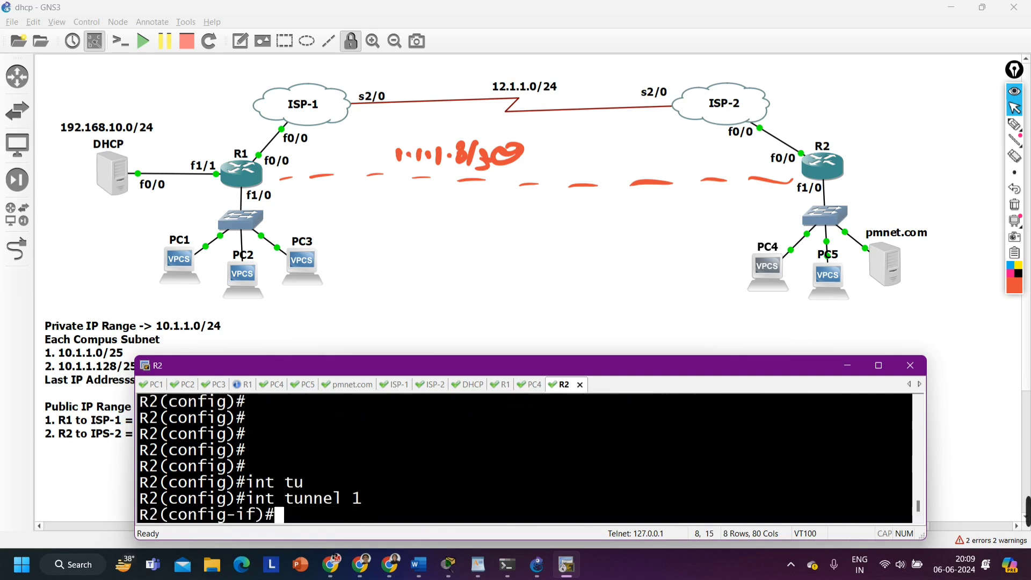
# Assign the address 1.1.1.10 with mask 255.255.255.252 to R2's tunnel 1 interface
pyautogui.write('ip add')
pyautogui.press('Tab')
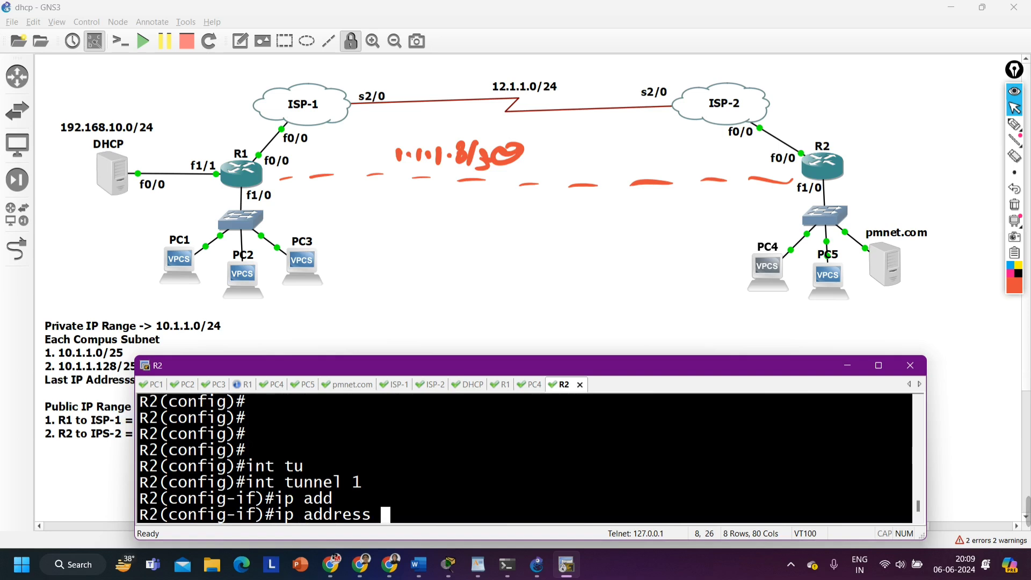
pyautogui.write('10.1.1.')
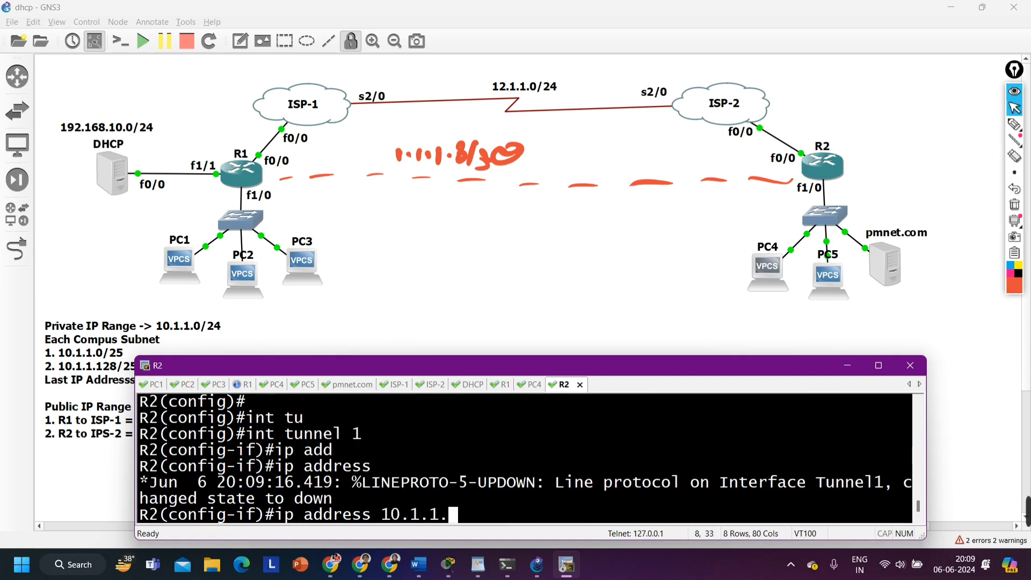
pyautogui.write('10')
pyautogui.press('Left')
pyautogui.press('Left')
pyautogui.press('Left')
pyautogui.press('Left')
pyautogui.press('Left')
pyautogui.press('Left')
pyautogui.press('Left')
pyautogui.press('Left')
pyautogui.press('Left')
pyautogui.press('Right')
pyautogui.press('Right')
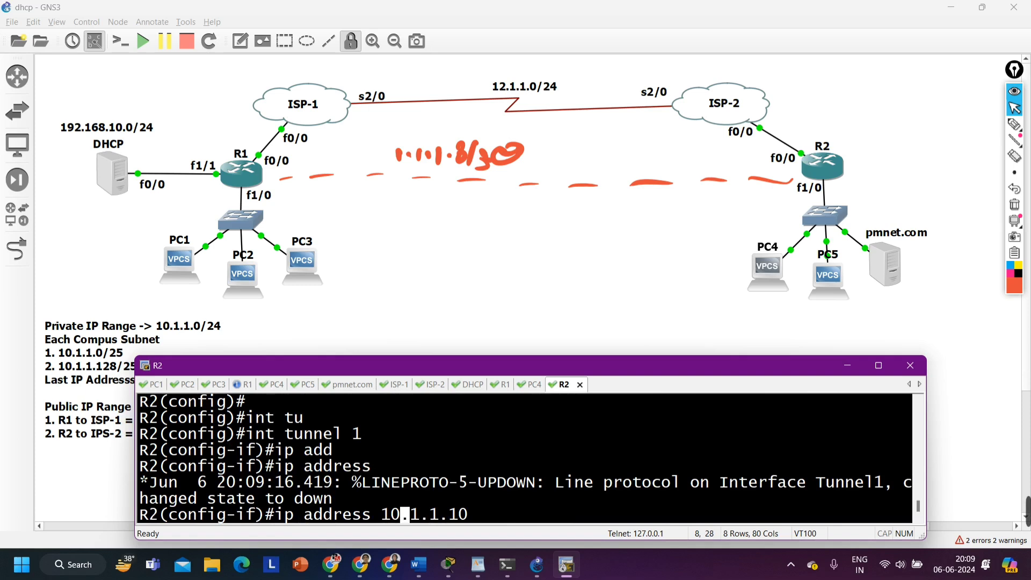
pyautogui.press('BackSpace')
pyautogui.press('End')
pyautogui.write('1.1.1.10 ')
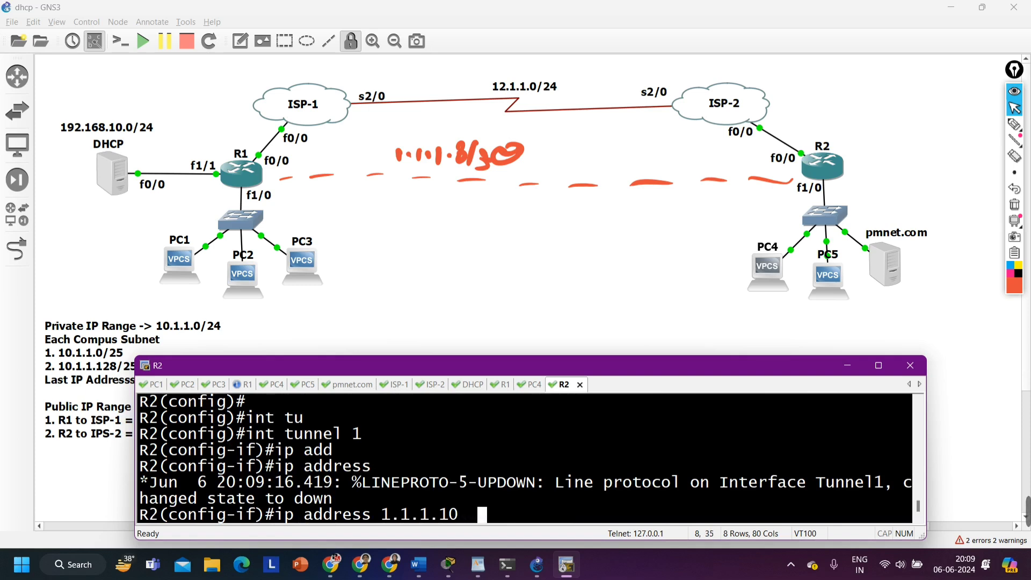
pyautogui.write('255.2')
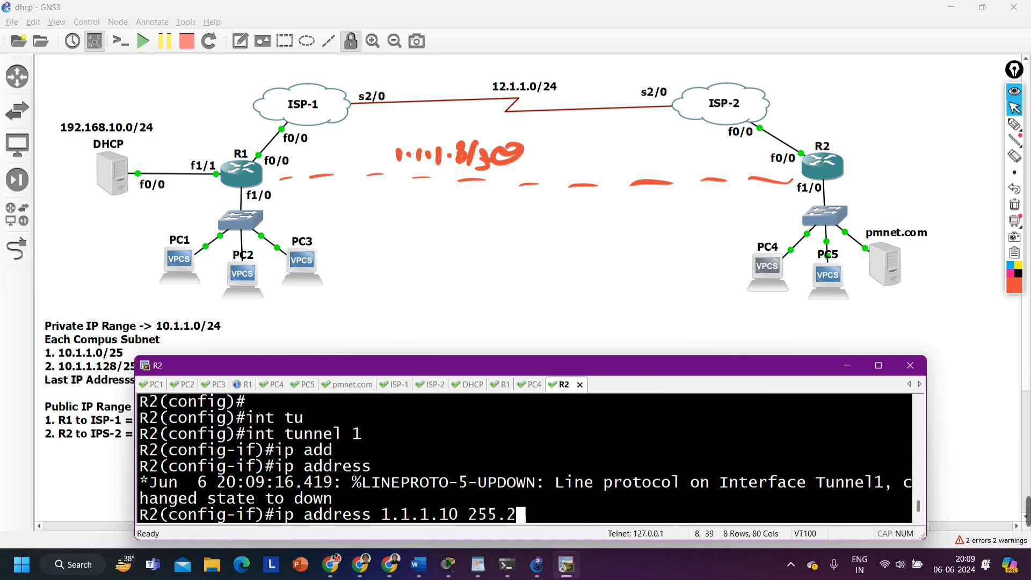
pyautogui.write('55.255.252')
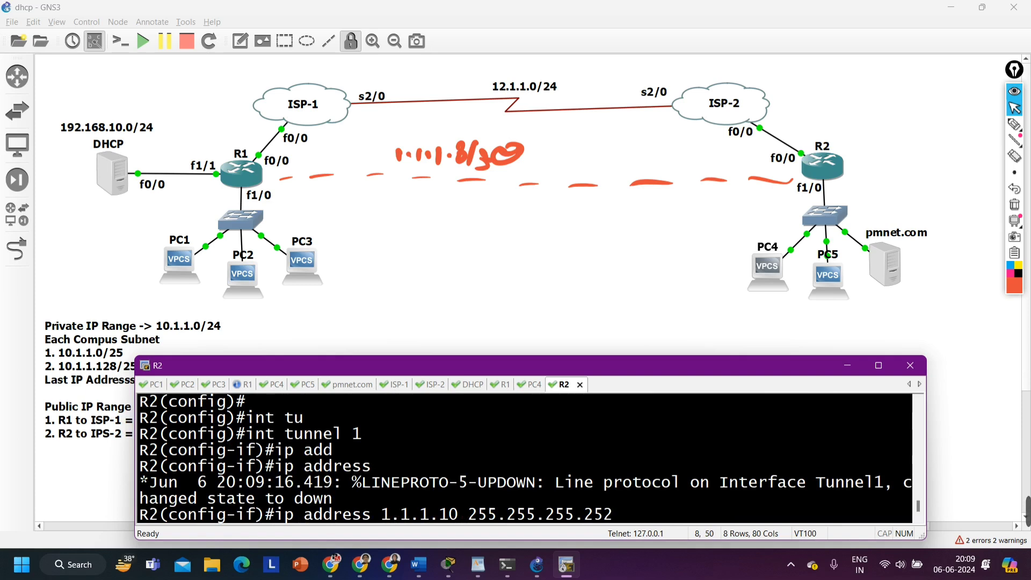
pyautogui.press('Return')
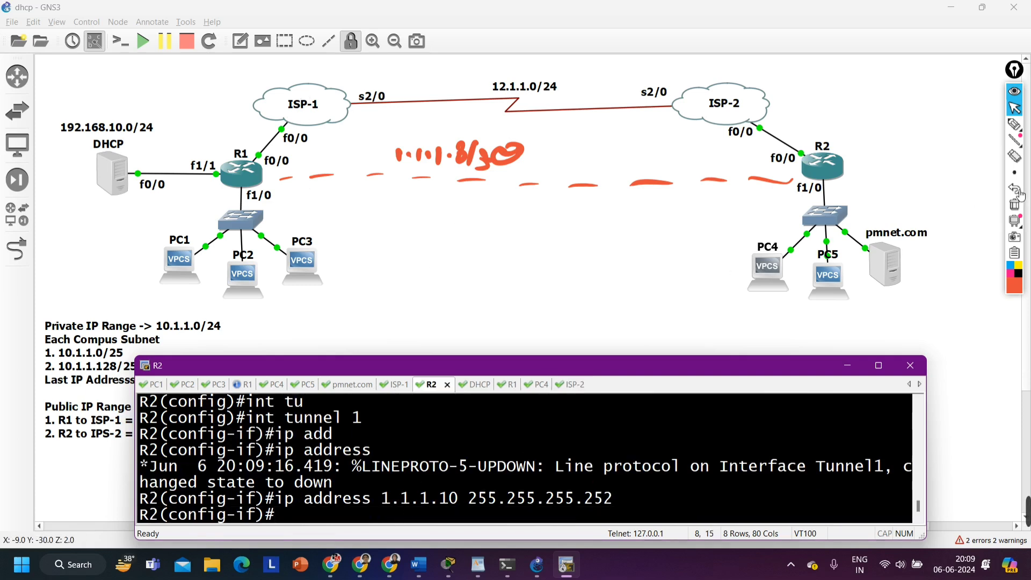
# Handwrite the tunnel endpoint addresses below the dashed tunnel line, one beside R1 and one beside R2
pyautogui.click(1014, 124)
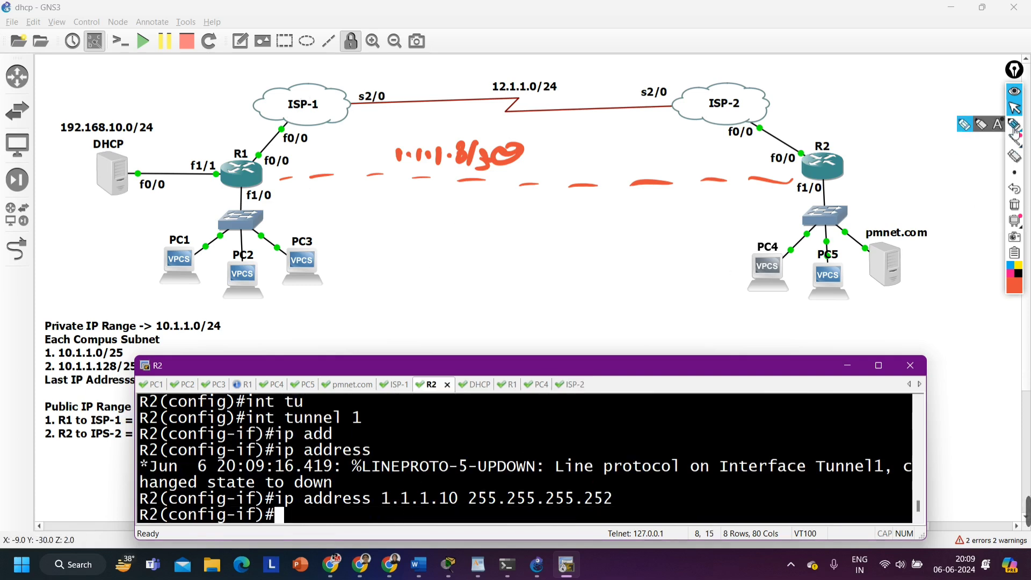
pyautogui.click(284, 199)
pyautogui.moveTo(277, 194)
pyautogui.mouseDown()
pyautogui.moveTo(278, 205)
pyautogui.moveTo(294, 202)
pyautogui.mouseUp()
pyautogui.click(302, 195)
pyautogui.moveTo(310, 190); pyautogui.dragTo(344, 214)
pyautogui.click(317, 195)
pyautogui.moveTo(353, 200)
pyautogui.mouseDown()
pyautogui.moveTo(355, 215)
pyautogui.moveTo(381, 200)
pyautogui.mouseUp()
pyautogui.click(676, 207)
pyautogui.moveTo(662, 206)
pyautogui.mouseDown()
pyautogui.moveTo(660, 220)
pyautogui.moveTo(748, 215)
pyautogui.mouseUp()
pyautogui.click(704, 210)
pyautogui.click(734, 213)
pyautogui.moveTo(758, 205); pyautogui.dragTo(768, 217)
pyautogui.moveTo(782, 201)
pyautogui.mouseDown()
pyautogui.moveTo(779, 217)
pyautogui.moveTo(798, 202)
pyautogui.mouseUp()
# Clear all handwritten annotations from the topology and stop annotating
pyautogui.click(1014, 205)
pyautogui.click(1014, 107)
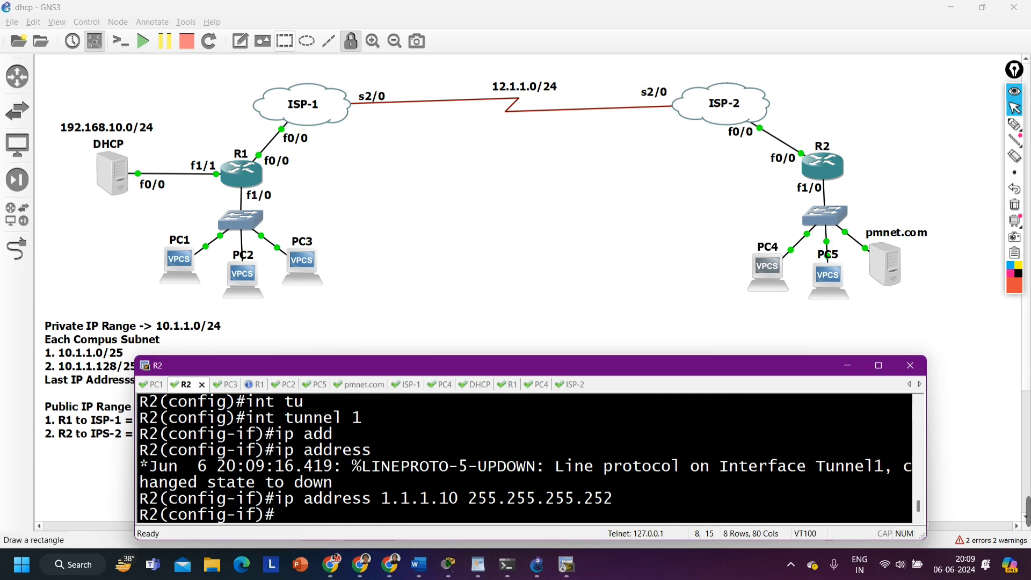
# Add a text note beside R1 in the GNS3 topology reading 1.1.1.9/30
pyautogui.click(298, 171)
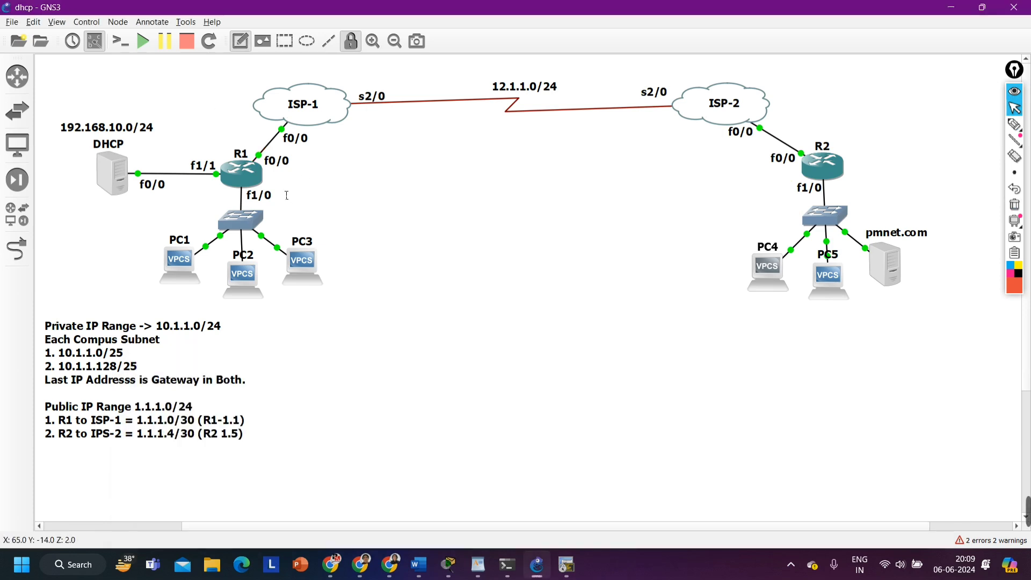
pyautogui.click(282, 192)
pyautogui.write('1')
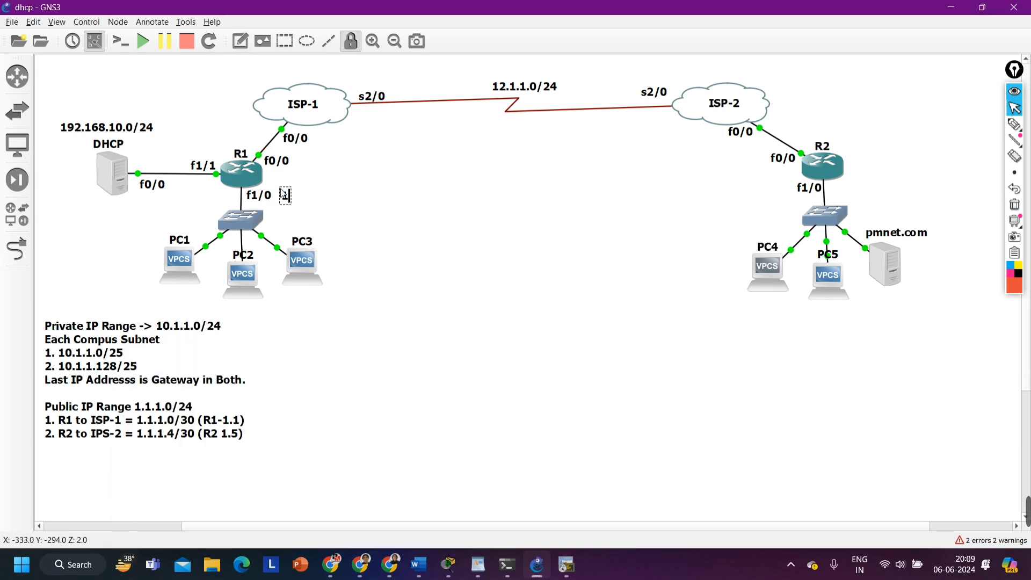
pyautogui.write('9')
pyautogui.write('.1.1')
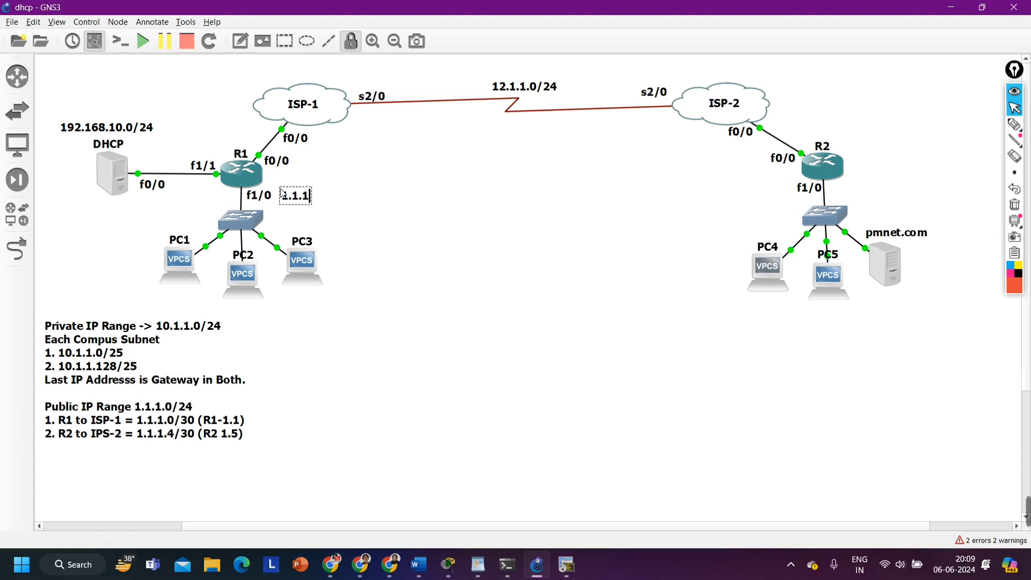
pyautogui.write('.9/30')
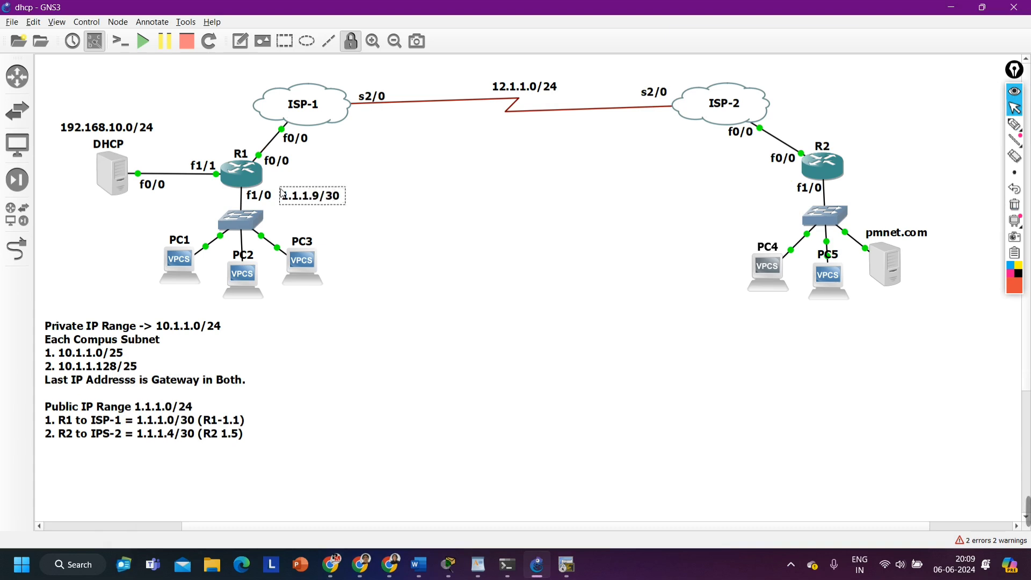
pyautogui.write(' -----------------------------------------')
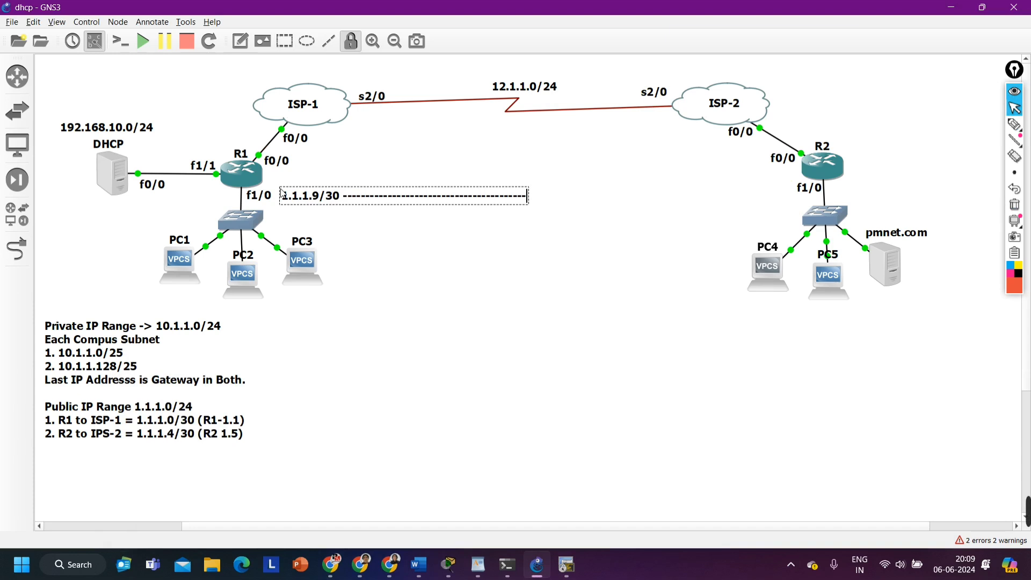
pyautogui.write('-------------------------------------19')
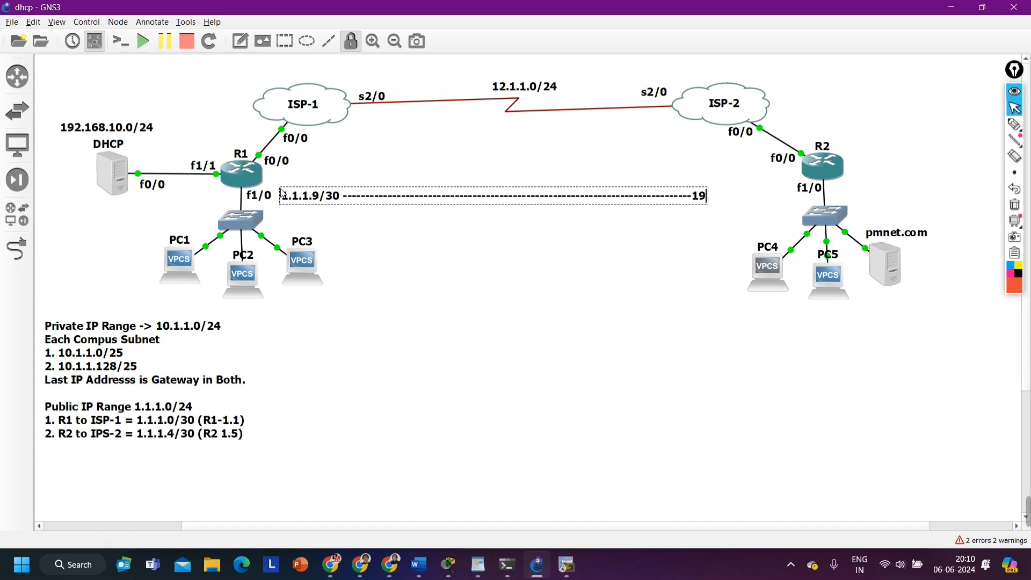
pyautogui.write('2.168')
# Extend the note with a long dashed line toward R2 that ends in 1.1.1.10/30
pyautogui.press('BackSpace')
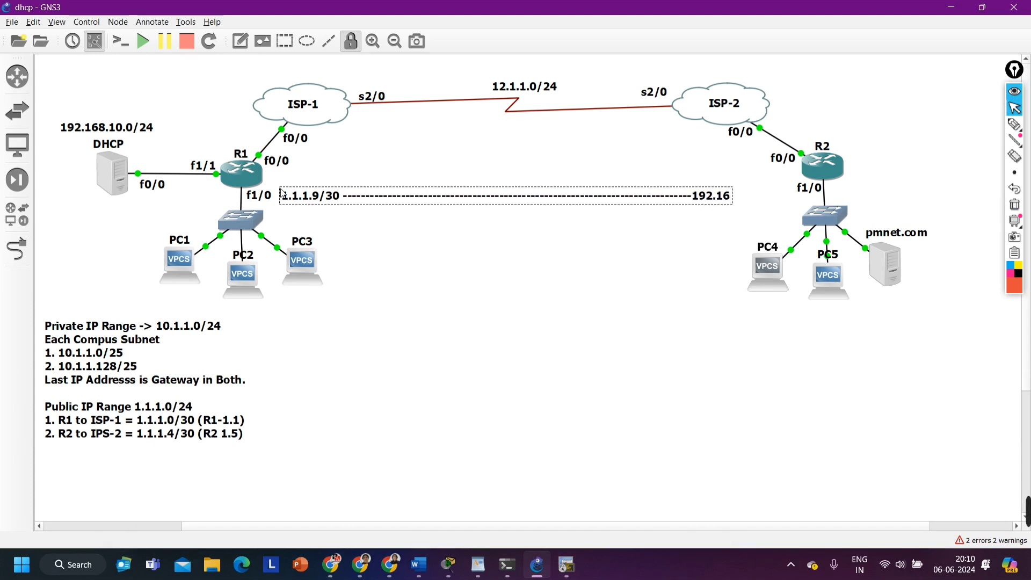
pyautogui.press('BackSpace')
pyautogui.press('BackSpace')
pyautogui.press('BackSpace')
pyautogui.press('BackSpace')
pyautogui.press('BackSpace')
pyautogui.write('.1.1')
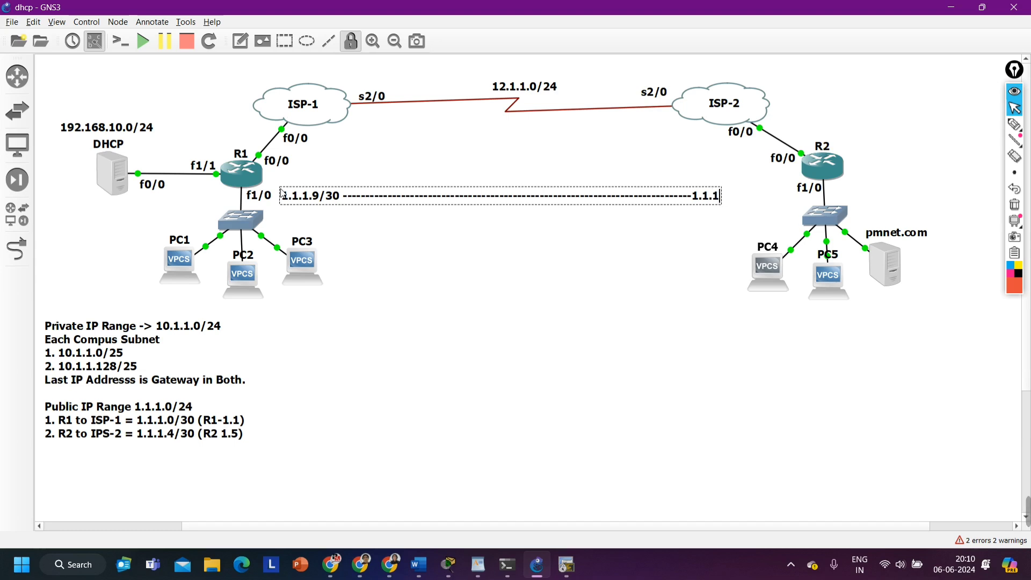
pyautogui.write('.10/')
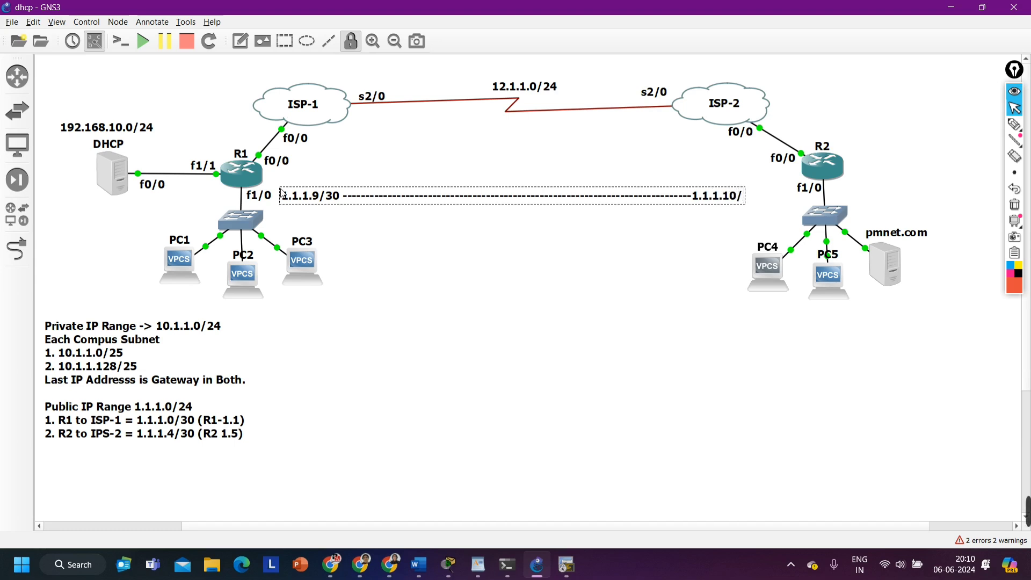
pyautogui.write('30')
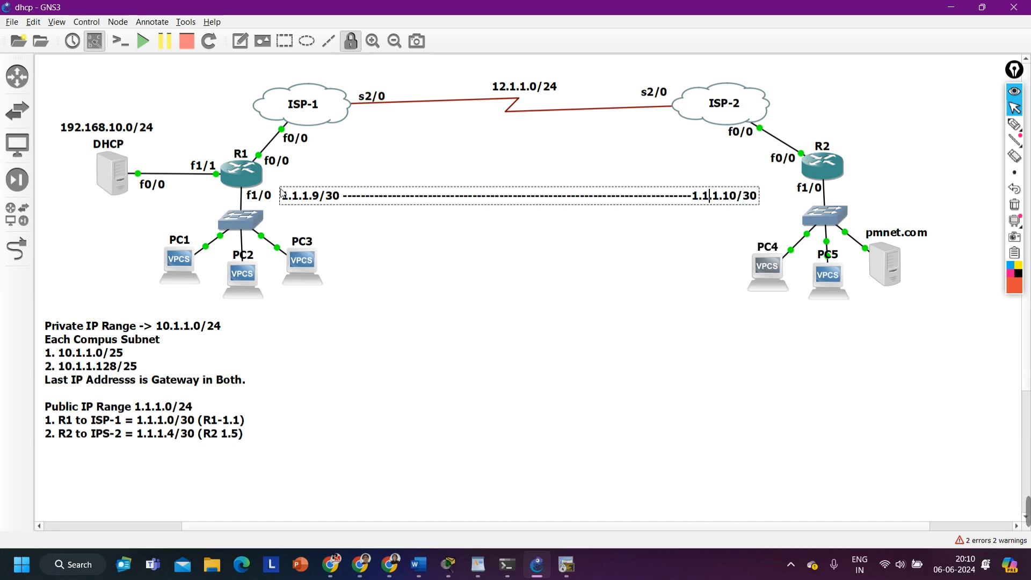
pyautogui.write('----------')
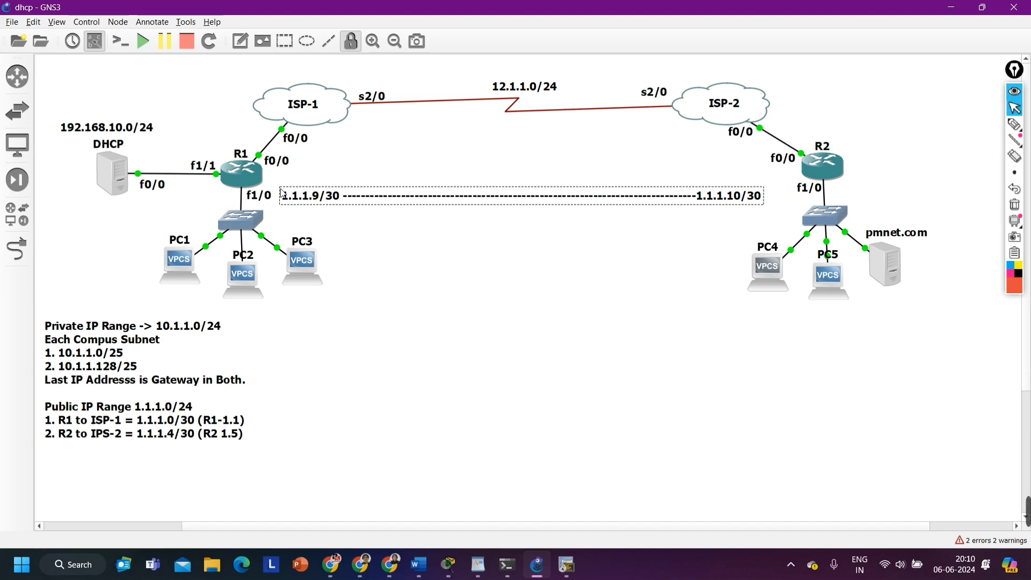
# Lengthen the note's dashed line so its second address sits nearer to R2, and finish editing the note
pyautogui.press('BackSpace')
pyautogui.press('BackSpace')
pyautogui.press('BackSpace')
pyautogui.press('BackSpace')
pyautogui.press('BackSpace')
pyautogui.press('BackSpace')
pyautogui.press('BackSpace')
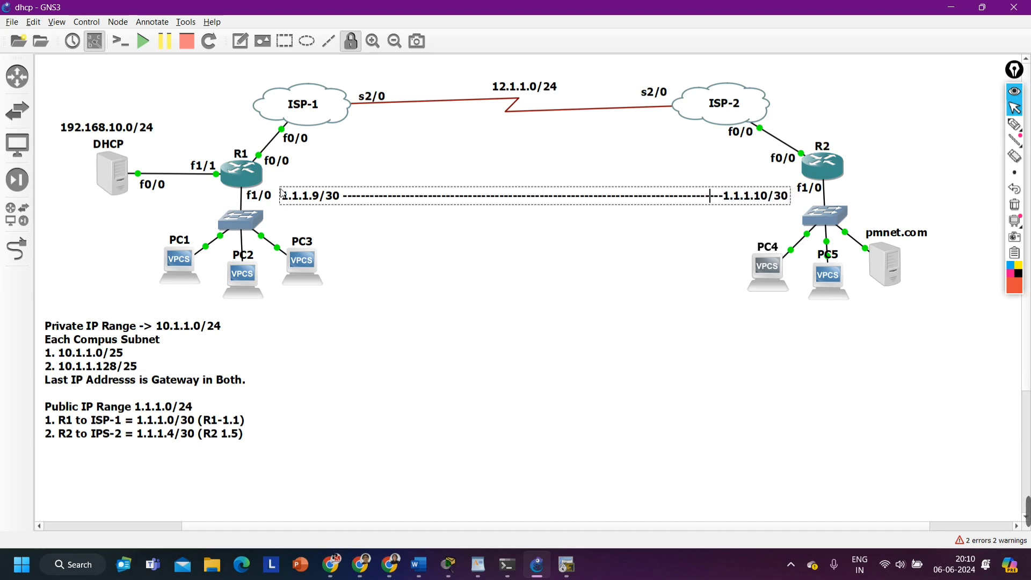
pyautogui.click(376, 247)
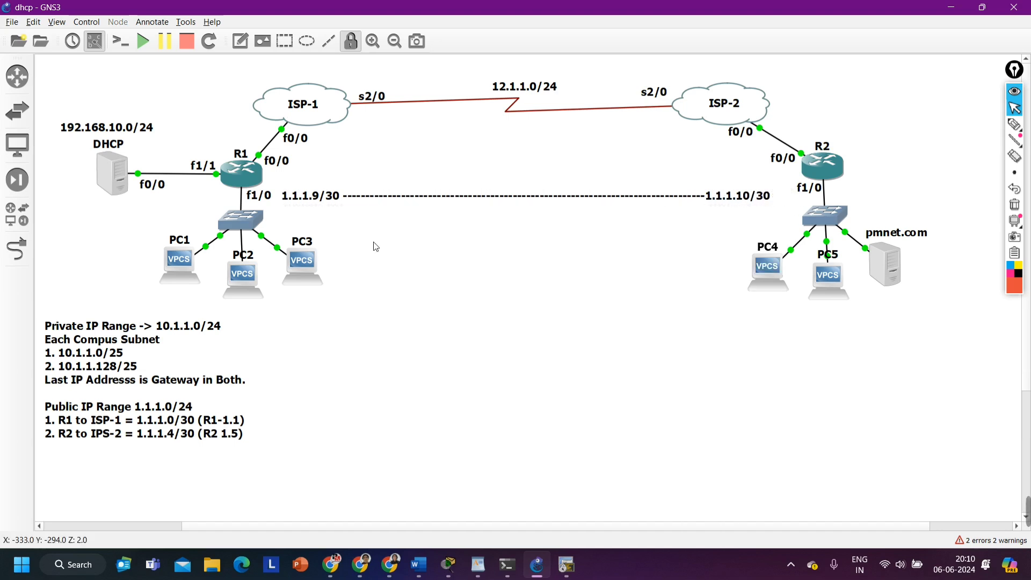
# Move the tunnel note up so it lies between R1 and R2, level with the routers
pyautogui.moveTo(396, 193); pyautogui.dragTo(394, 182)
pyautogui.doubleClick(393, 181)
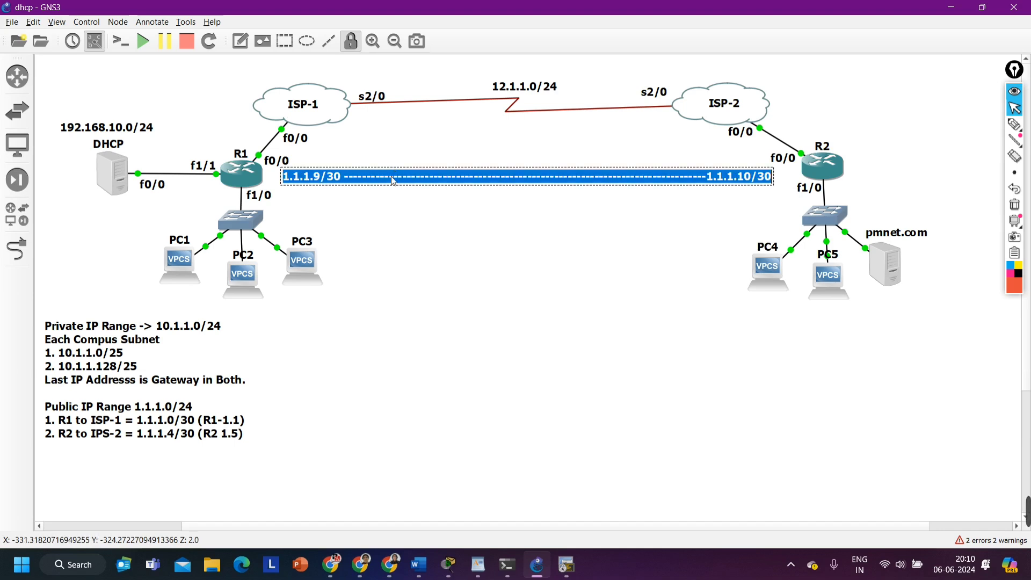
pyautogui.click(313, 188)
pyautogui.click(317, 175)
pyautogui.moveTo(320, 180); pyautogui.dragTo(321, 178)
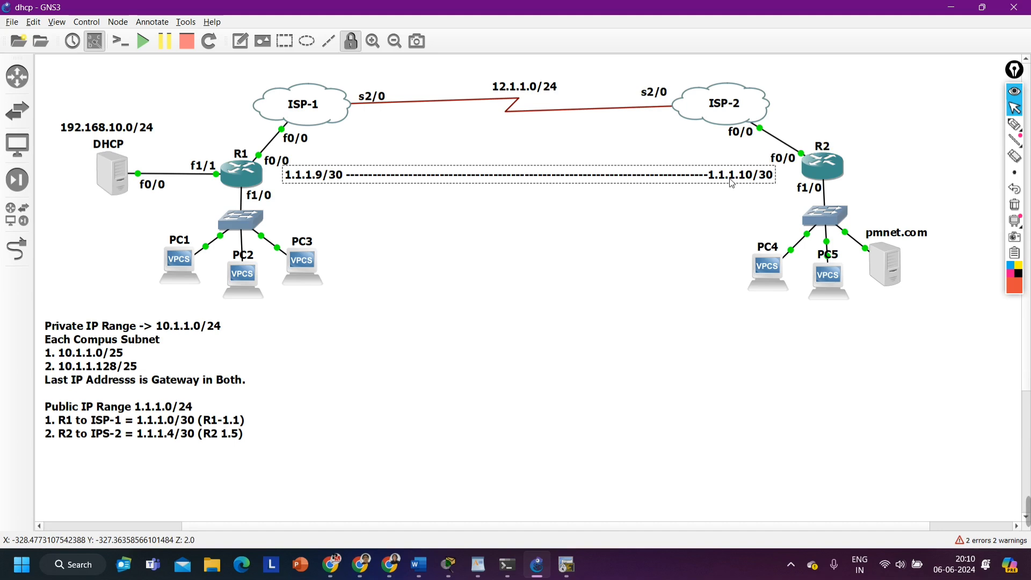
pyautogui.moveTo(730, 179); pyautogui.dragTo(729, 186)
pyautogui.click(674, 270)
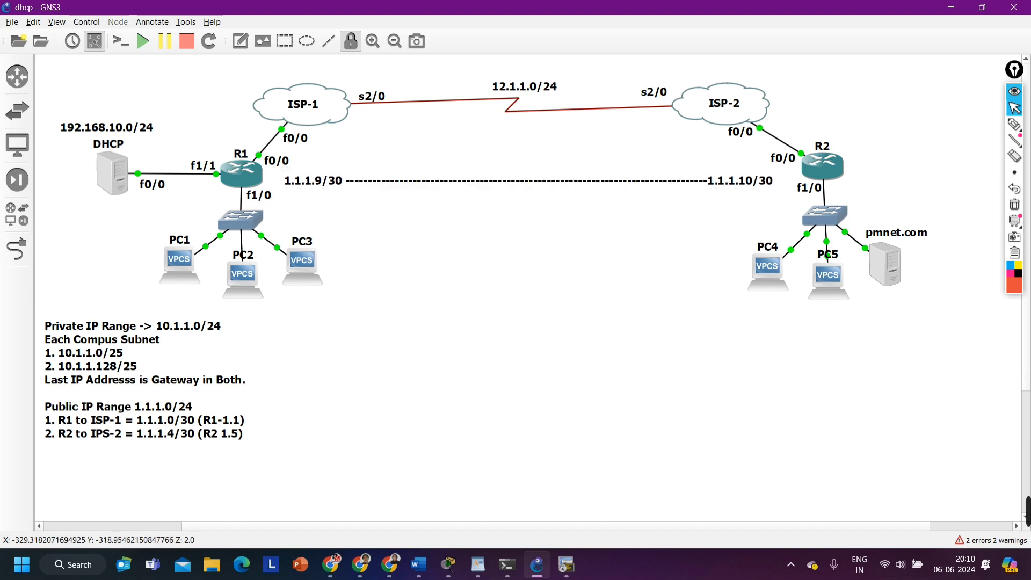
# Return to SecureCRT and ping R2's tunnel address 1.1.1.10 from the R1 console
pyautogui.click(566, 565)
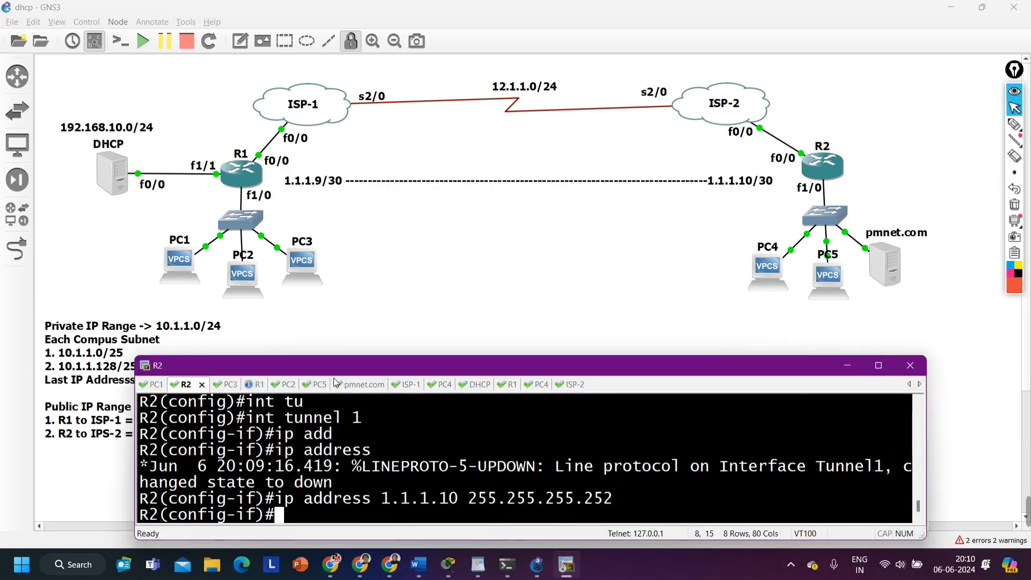
pyautogui.moveTo(334, 378); pyautogui.dragTo(334, 380)
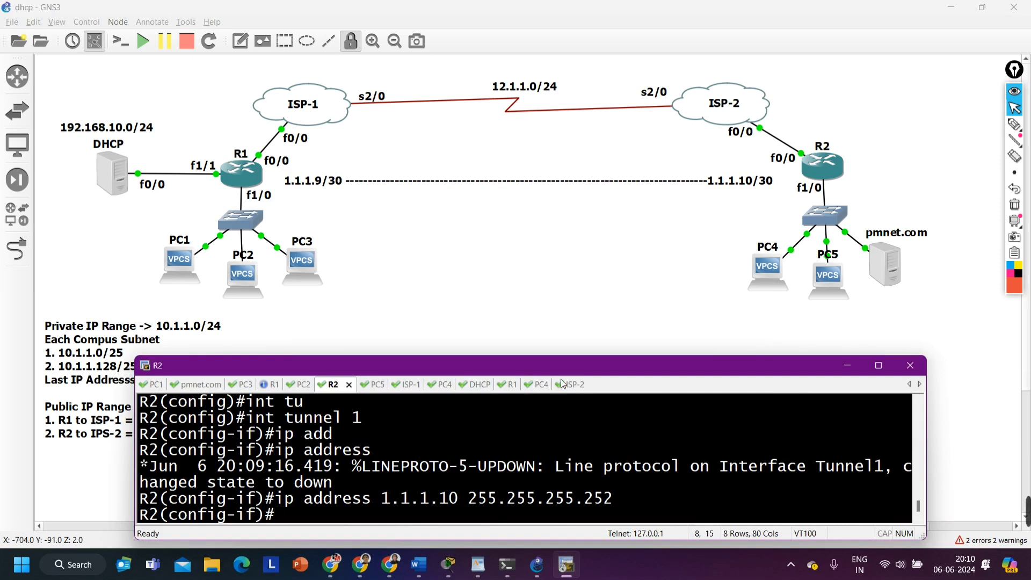
pyautogui.click(505, 385)
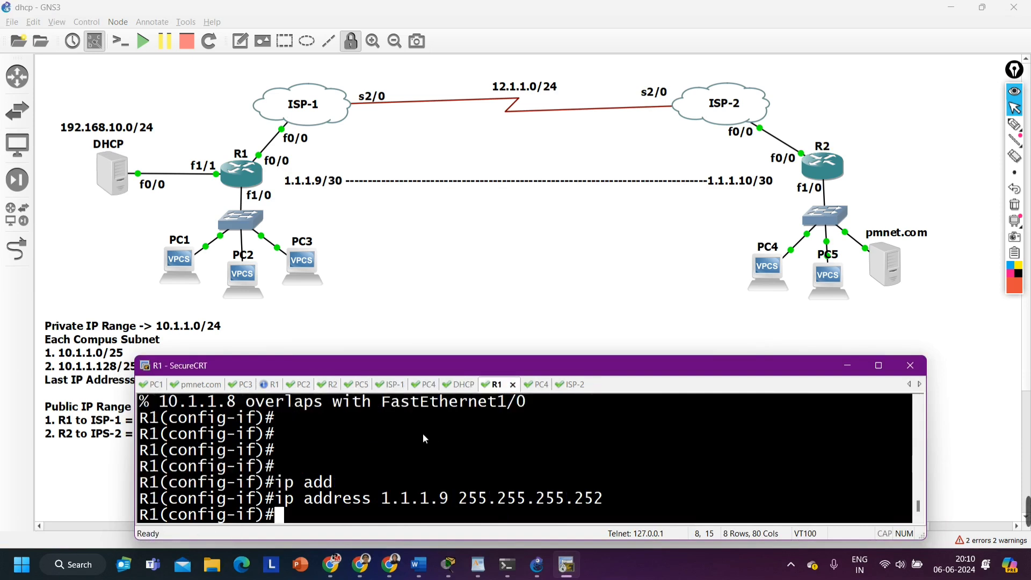
pyautogui.write('do ping ')
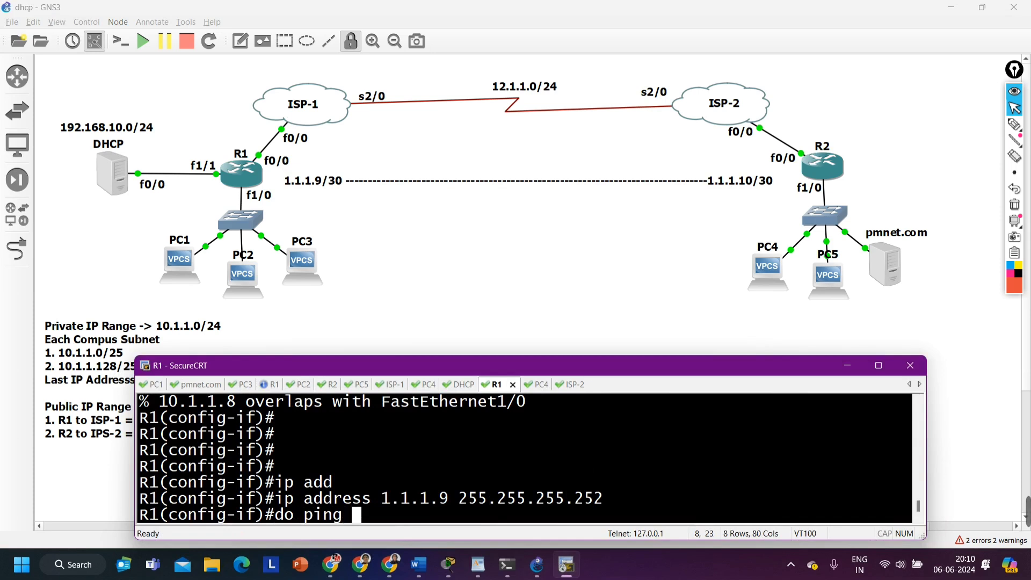
pyautogui.write('1.1.1.10')
pyautogui.press('Return')
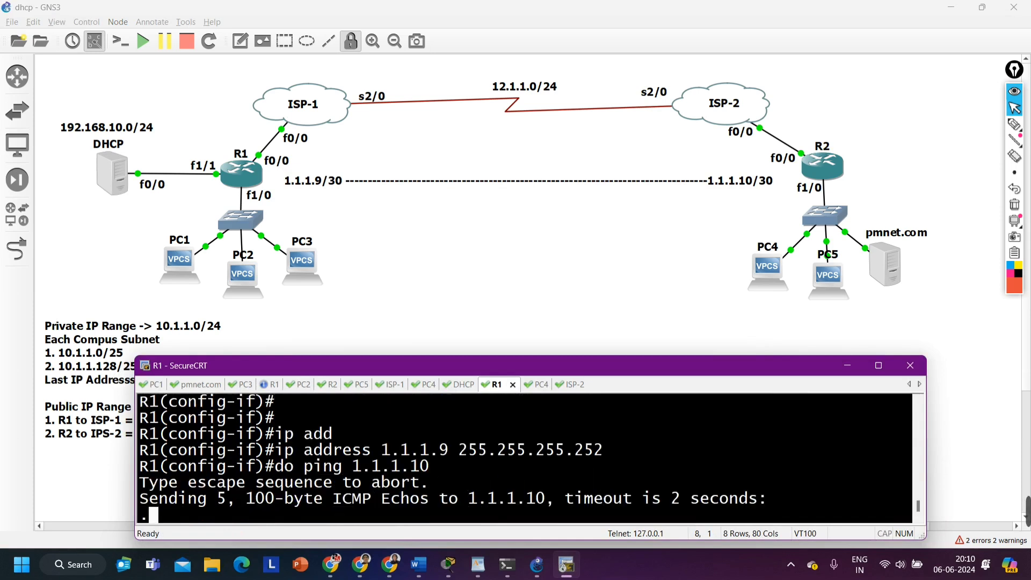
# Leave configuration mode on R1 and show the brief IP interface list, excluding lines that match "un"
pyautogui.hotkey('ctrl', 'z')
pyautogui.press('Return')
pyautogui.write('sh')
pyautogui.press('Tab')
pyautogui.write('ip')
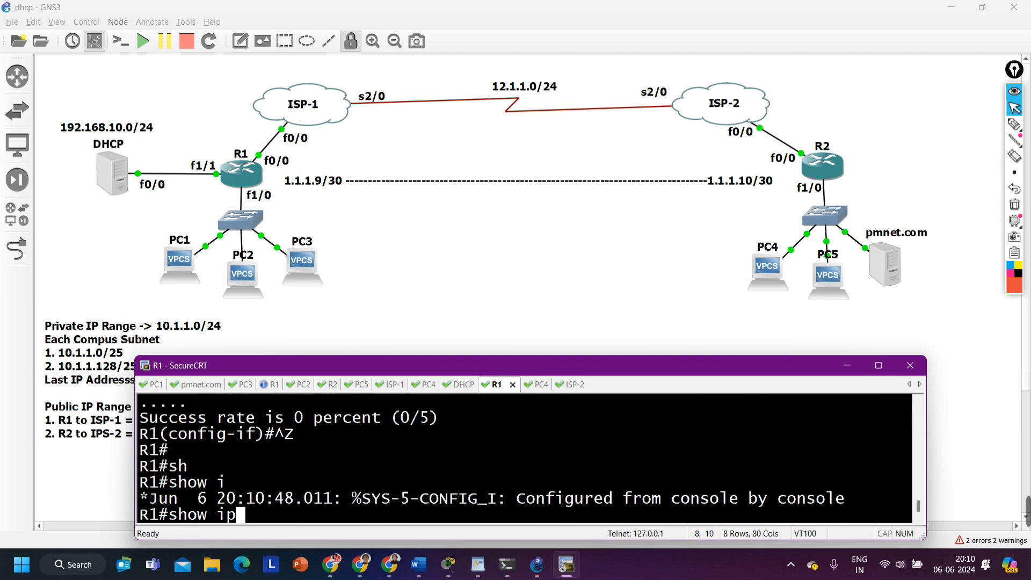
pyautogui.write(' int br |')
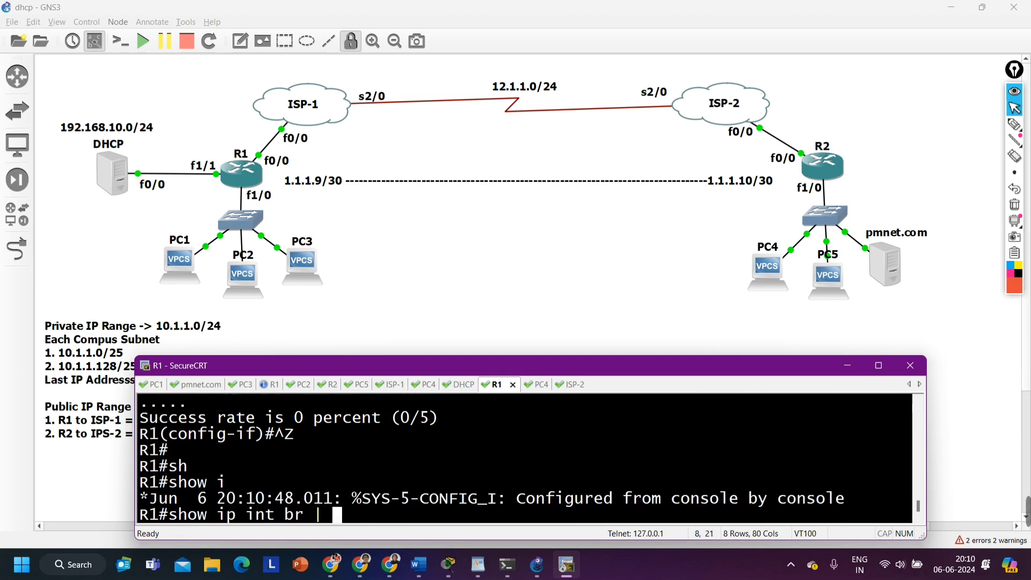
pyautogui.write(' un')
pyautogui.press('BackSpace')
pyautogui.press('BackSpace')
pyautogui.write('ex')
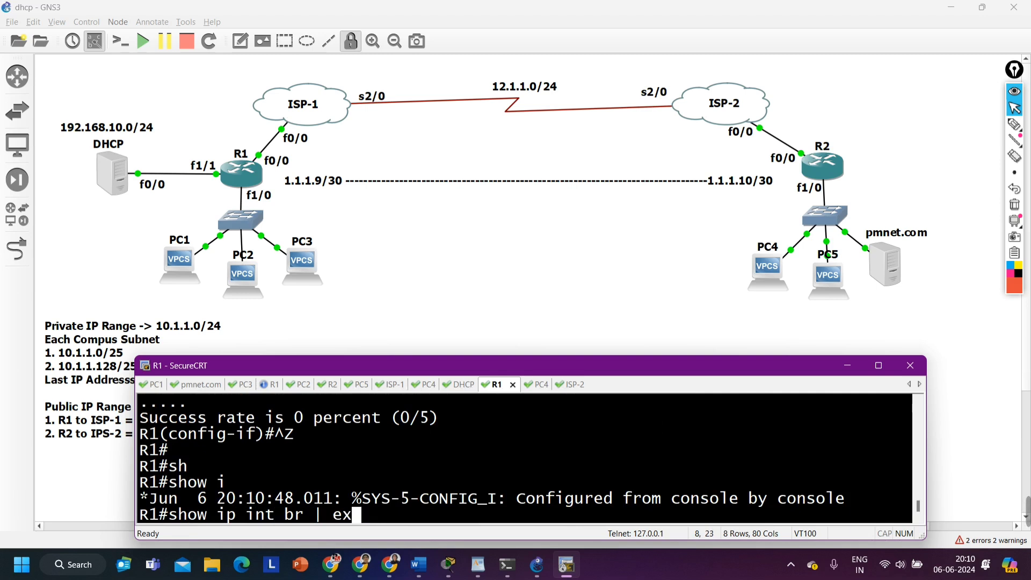
pyautogui.write(' un')
pyautogui.press('Return')
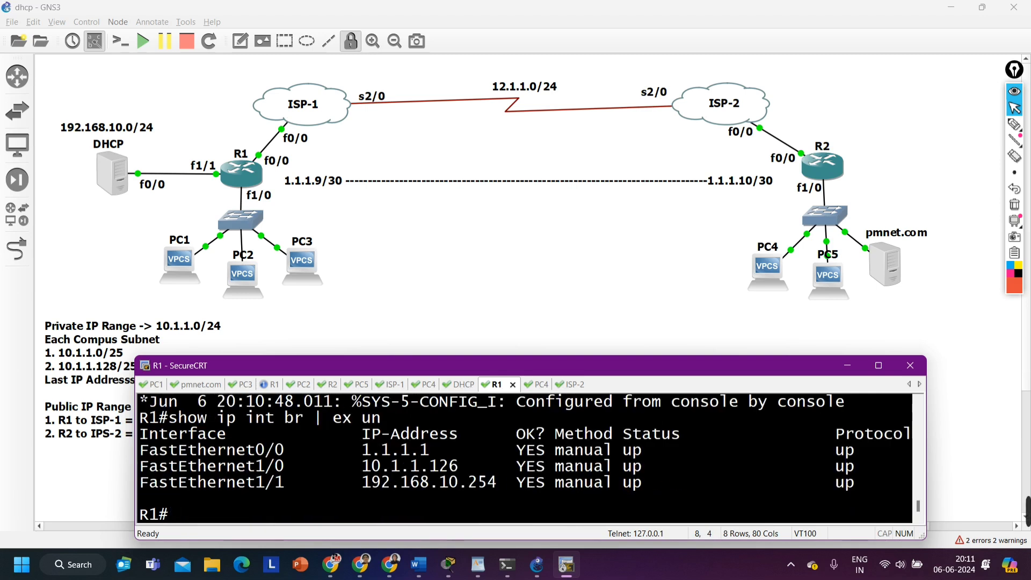
# Show R1's full brief IP interface list and examine the protocol state of Tunnel1
pyautogui.press('Up')
pyautogui.press('BackSpace')
pyautogui.press('BackSpace')
pyautogui.press('BackSpace')
pyautogui.press('BackSpace')
pyautogui.press('BackSpace')
pyautogui.press('BackSpace')
pyautogui.press('BackSpace')
pyautogui.press('BackSpace')
pyautogui.press('BackSpace')
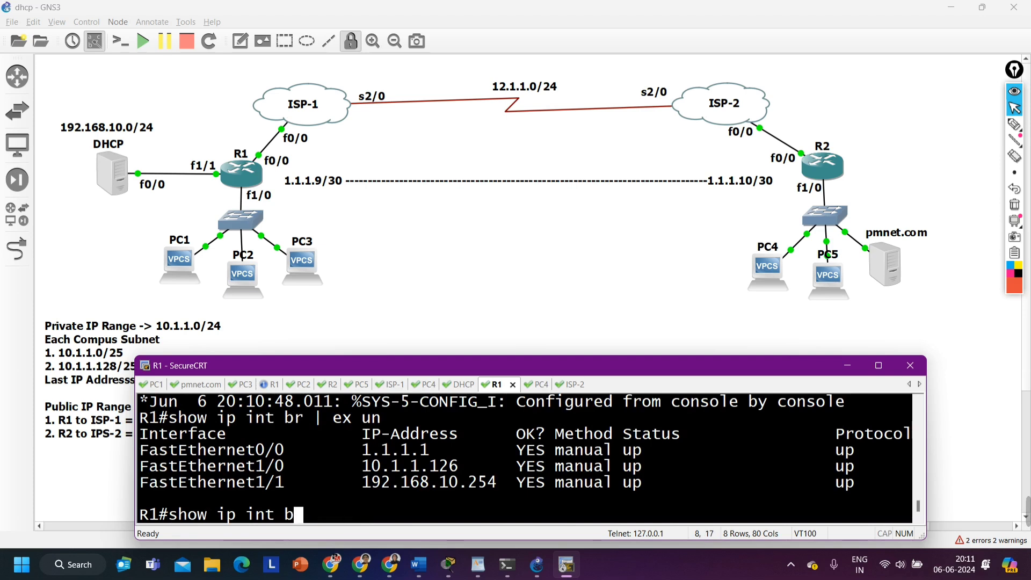
pyautogui.write('r')
pyautogui.press('Return')
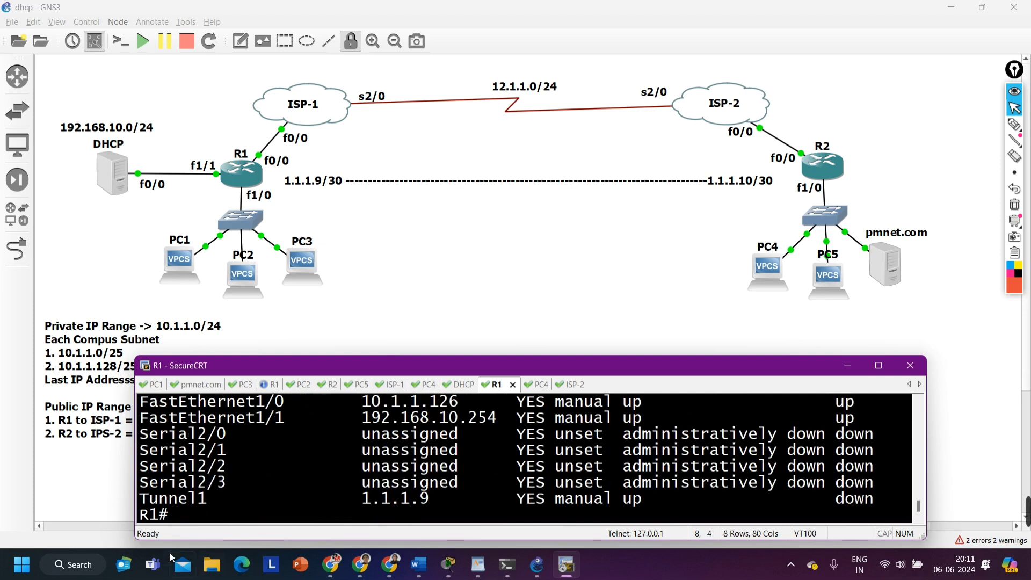
pyautogui.moveTo(141, 499); pyautogui.dragTo(226, 507)
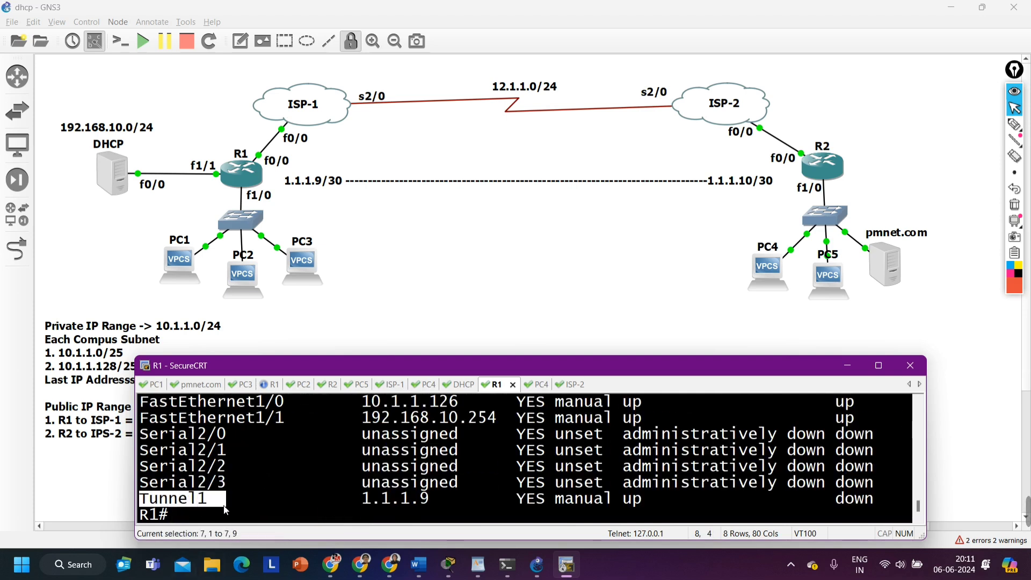
pyautogui.click(750, 462)
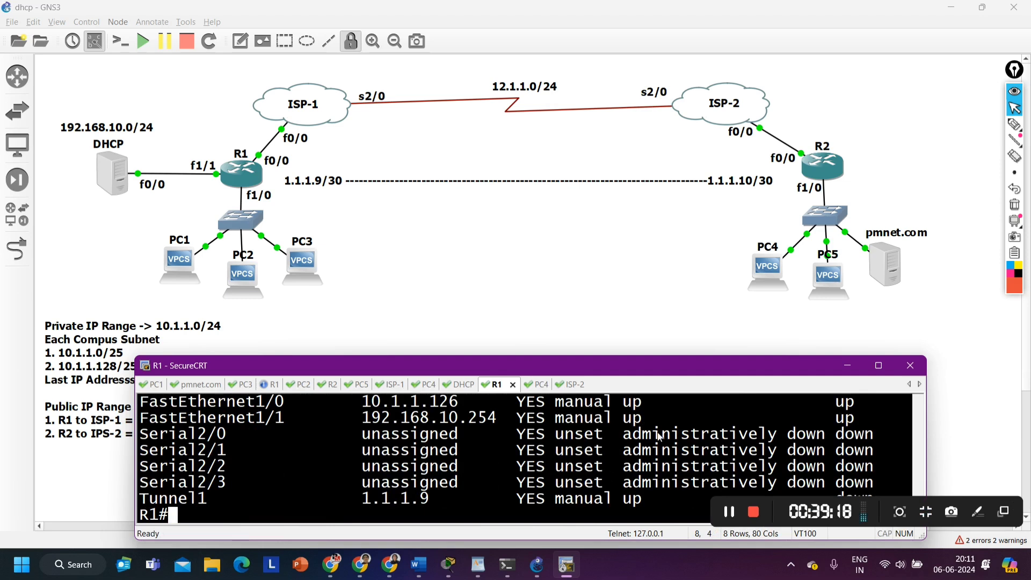
pyautogui.moveTo(642, 363); pyautogui.dragTo(648, 307)
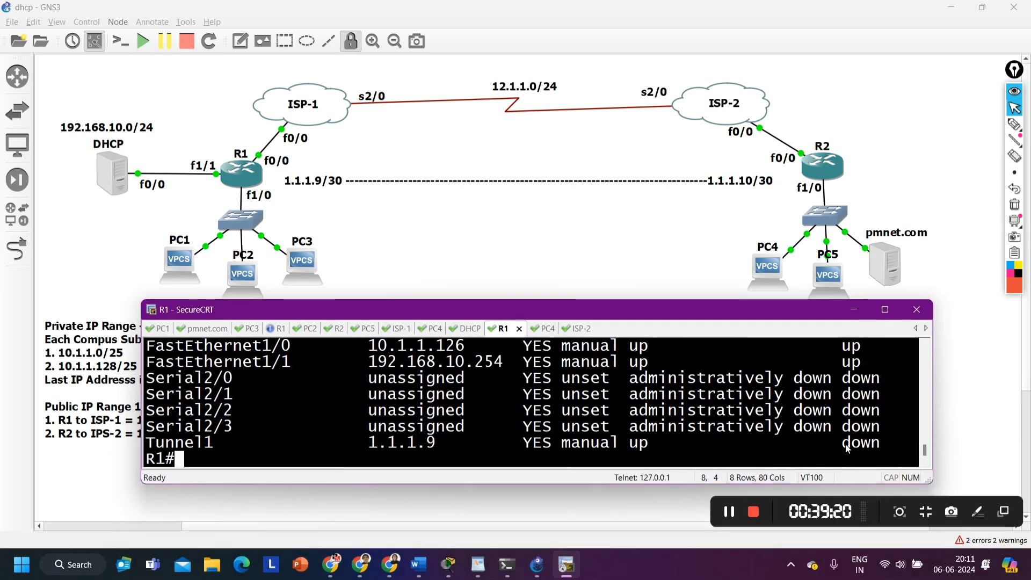
pyautogui.moveTo(841, 443); pyautogui.dragTo(883, 442)
pyautogui.moveTo(516, 301)
pyautogui.mouseDown()
pyautogui.moveTo(516, 236)
pyautogui.moveTo(504, 317)
pyautogui.mouseUp()
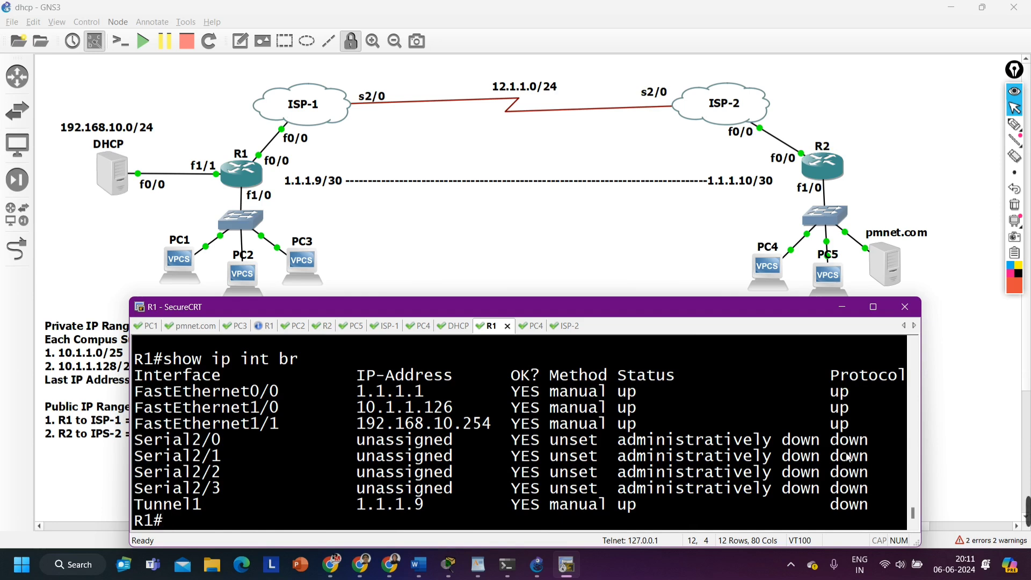
# Circle the f0/0 interfaces of R1 and R2 in red on the topology with the annotation pen
pyautogui.click(1014, 124)
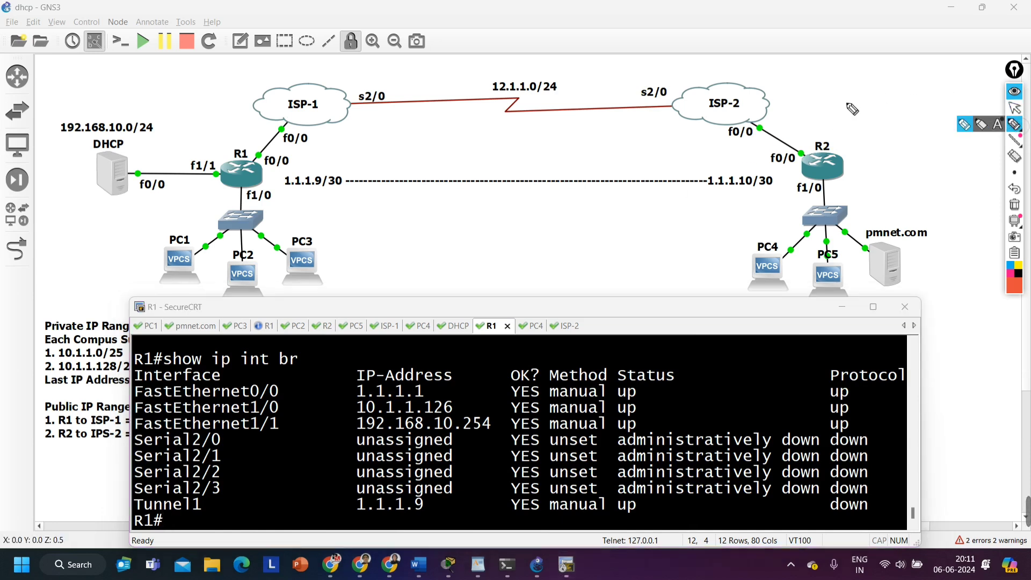
pyautogui.moveTo(262, 150)
pyautogui.mouseDown()
pyautogui.moveTo(273, 151)
pyautogui.moveTo(249, 166)
pyautogui.moveTo(264, 156)
pyautogui.mouseUp()
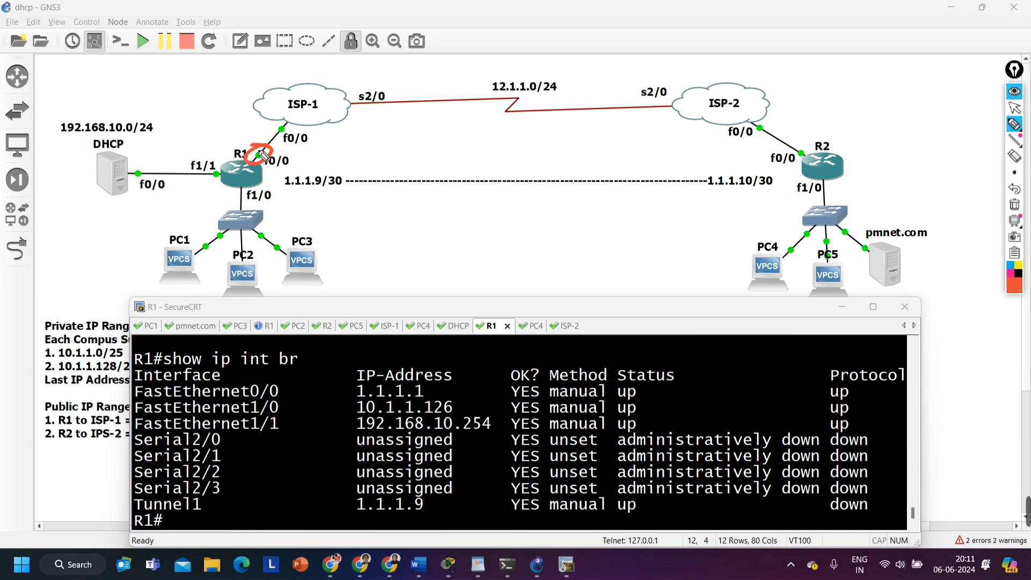
pyautogui.moveTo(800, 153)
pyautogui.mouseDown()
pyautogui.moveTo(814, 145)
pyautogui.moveTo(792, 152)
pyautogui.moveTo(805, 154)
pyautogui.mouseUp()
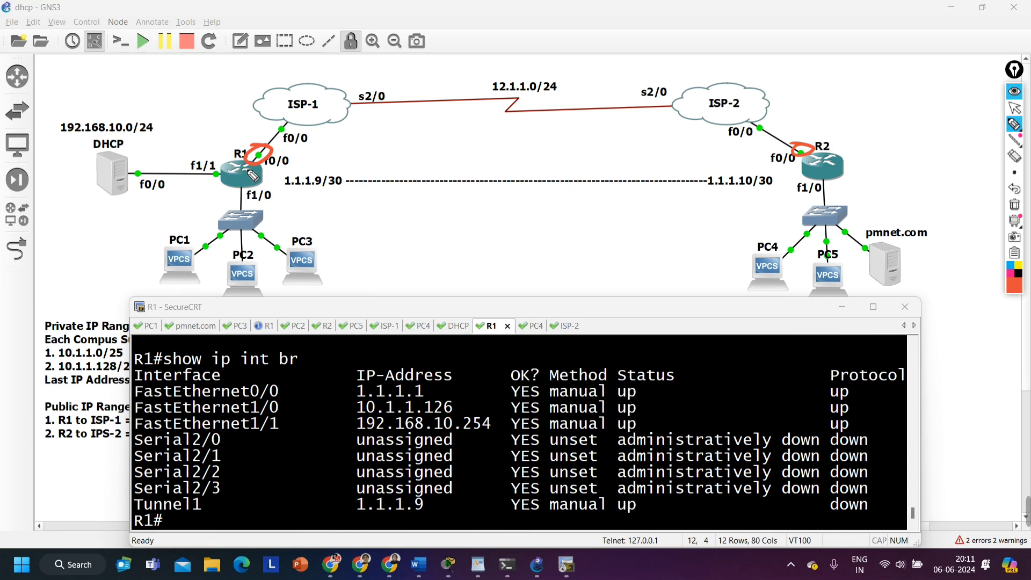
pyautogui.moveTo(256, 144)
pyautogui.mouseDown()
pyautogui.moveTo(273, 153)
pyautogui.moveTo(237, 153)
pyautogui.mouseUp()
pyautogui.moveTo(813, 156)
pyautogui.mouseDown()
pyautogui.moveTo(794, 145)
pyautogui.moveTo(816, 161)
pyautogui.mouseUp()
pyautogui.click(1014, 107)
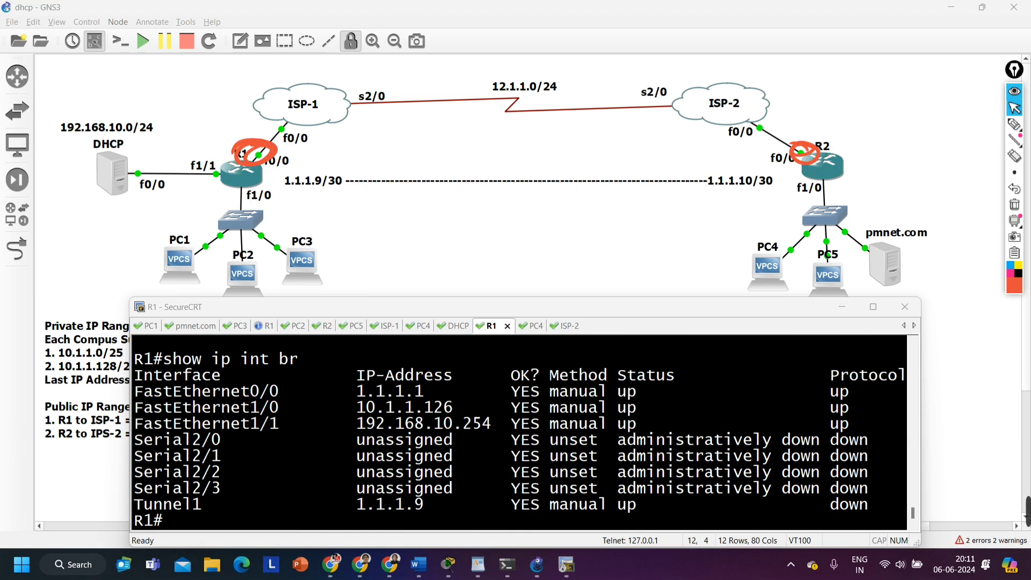
# Enter terminal configuration mode on R1 and open the interface configuration of tunnel 1
pyautogui.click(536, 424)
pyautogui.write('con')
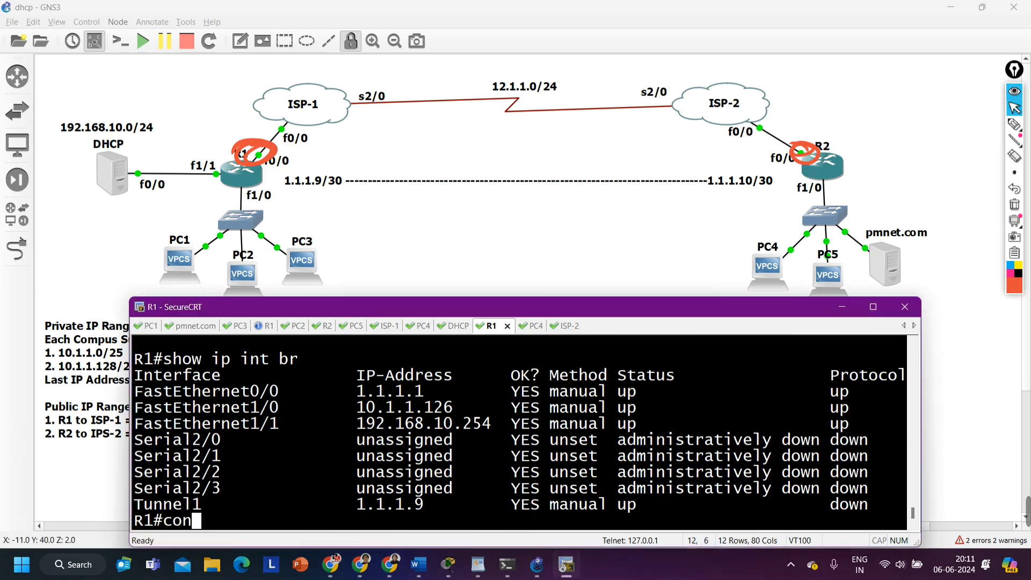
pyautogui.write('f')
pyautogui.press('Tab')
pyautogui.press('Return')
pyautogui.press('Return')
pyautogui.press('Return')
pyautogui.press('Return')
pyautogui.write('int ')
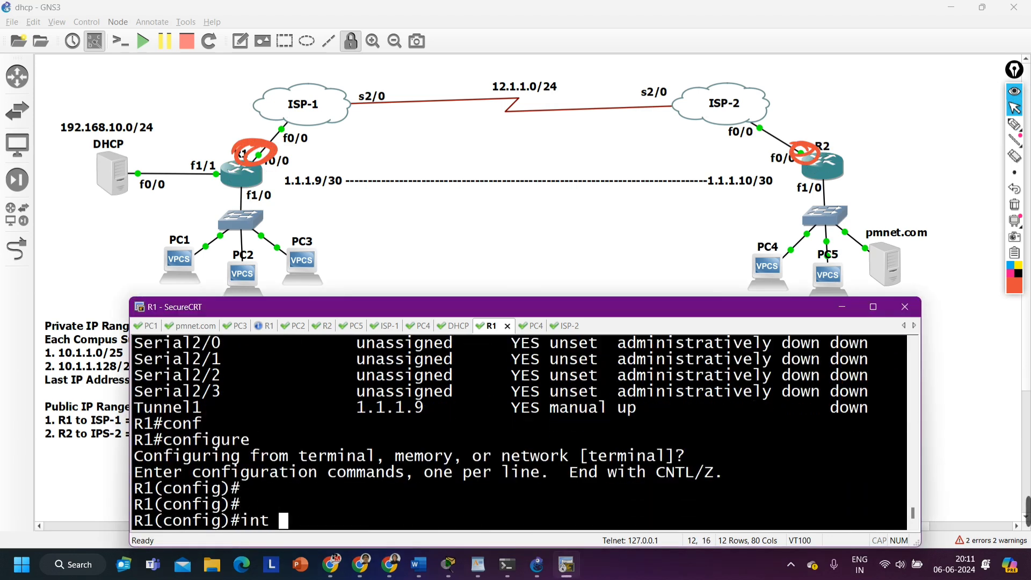
pyautogui.write('tu')
pyautogui.press('Tab')
pyautogui.write('1')
pyautogui.press('Return')
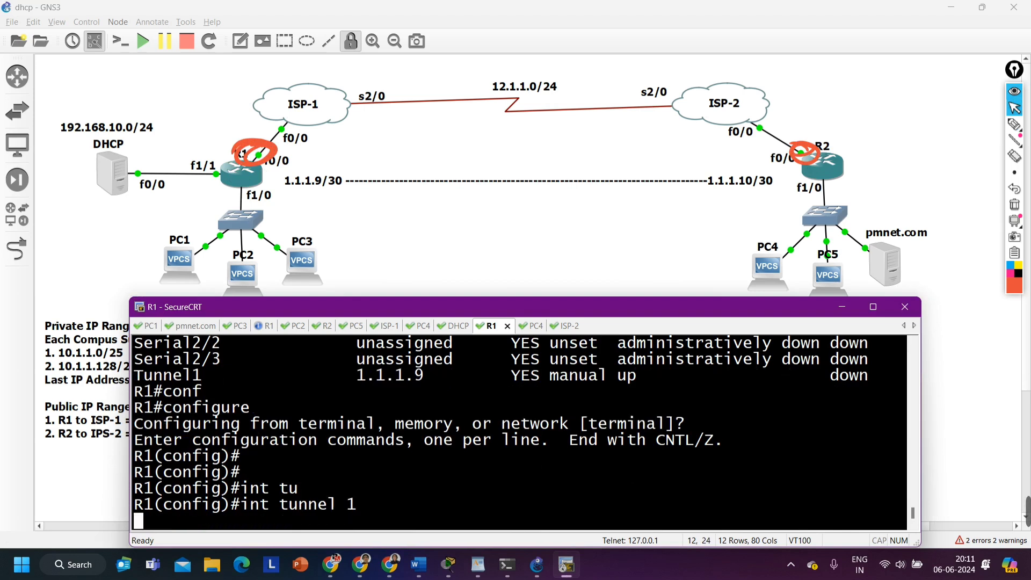
pyautogui.write('tu')
# Set the source of R1's tunnel 1 to 1.1.1.1
pyautogui.press('Tab')
pyautogui.write('so')
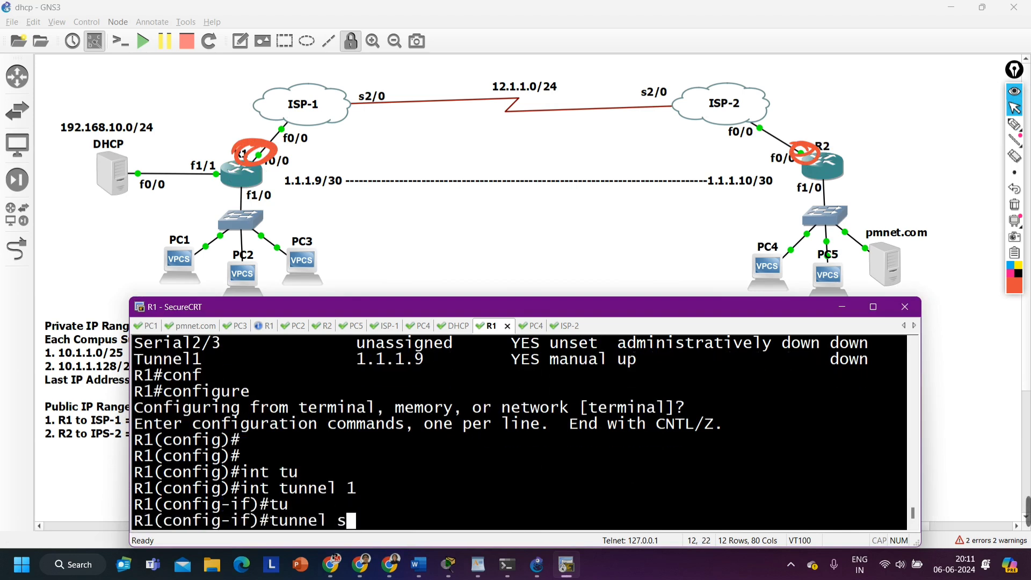
pyautogui.press('Tab')
pyautogui.write('1.1.1.')
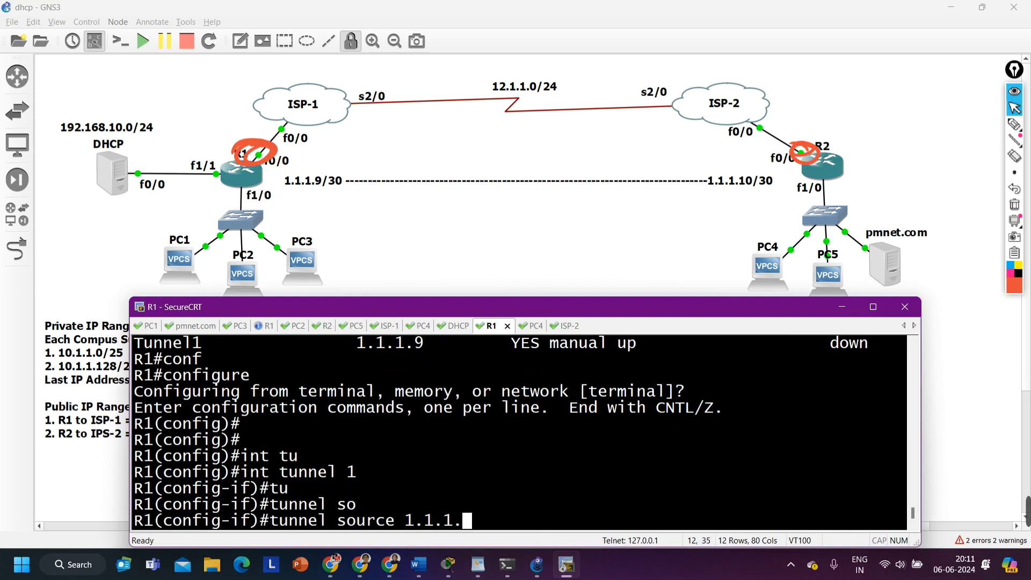
pyautogui.write('1')
pyautogui.press('Return')
# Set the destination of R1's tunnel 1 to 1.1.1.6, and check both tunnel endpoint addresses
pyautogui.write('tun')
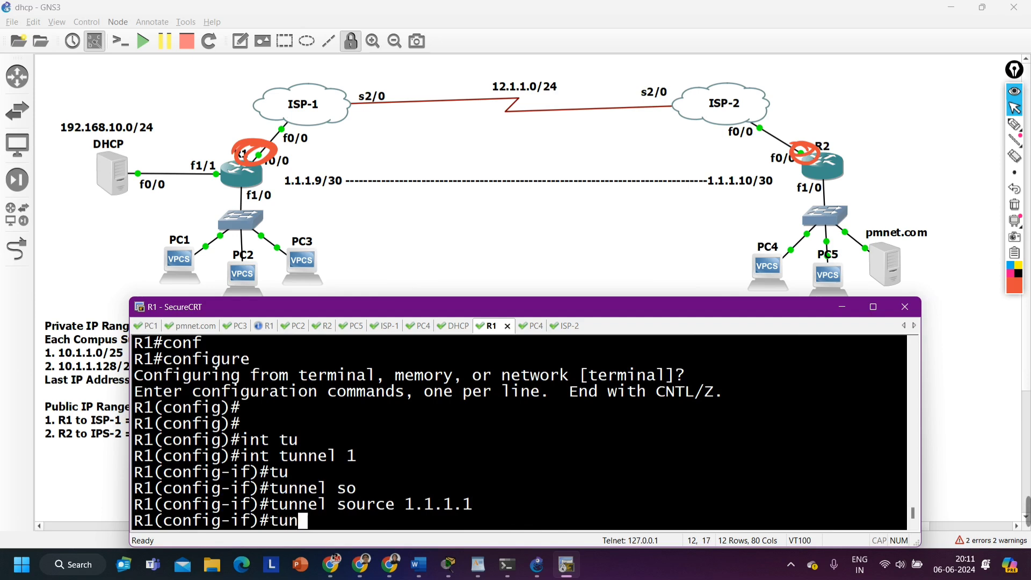
pyautogui.press('Tab')
pyautogui.write('des')
pyautogui.press('Tab')
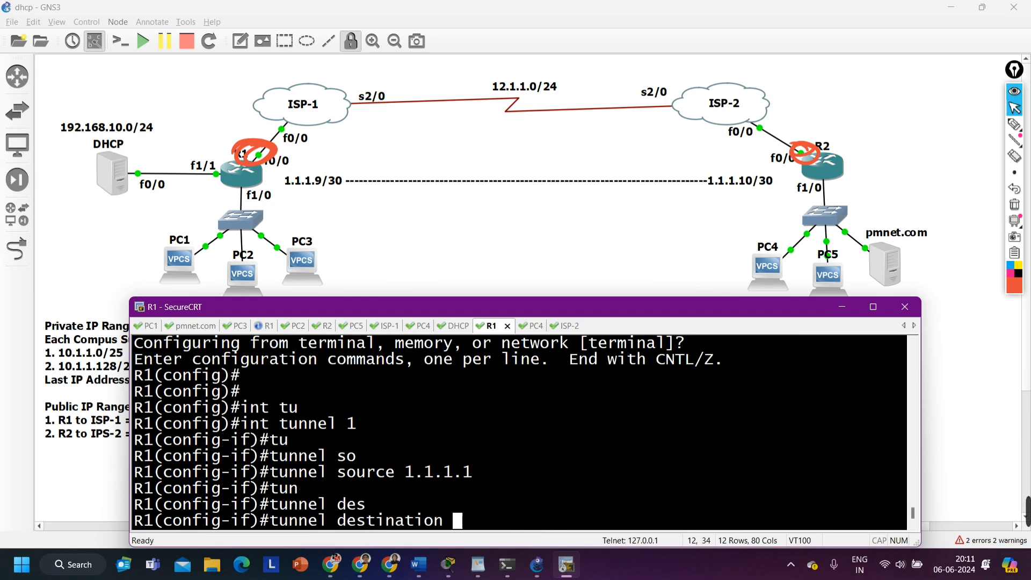
pyautogui.write('2.')
pyautogui.press('BackSpace')
pyautogui.write('1.1.1.6')
pyautogui.press('Return')
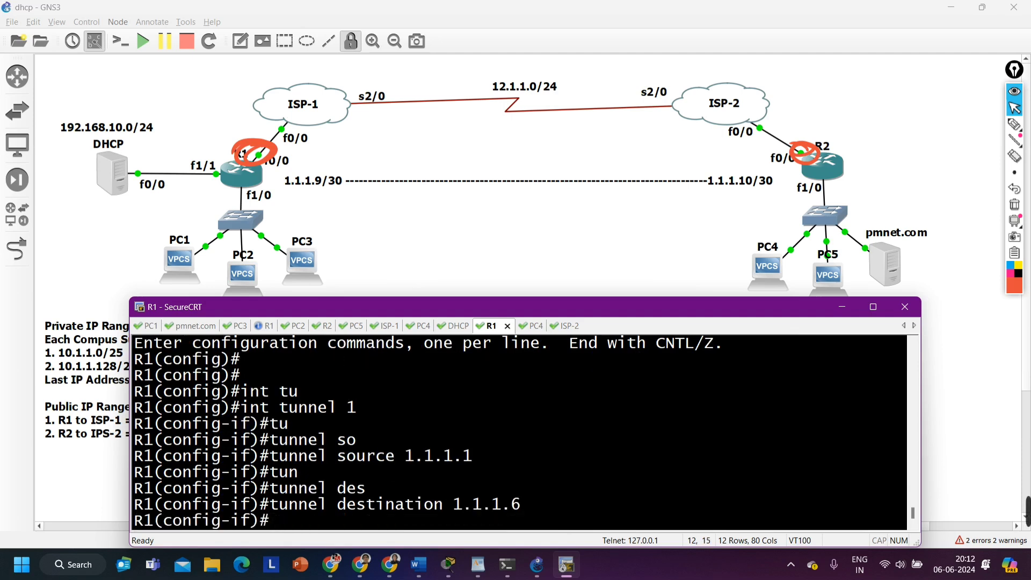
pyautogui.moveTo(405, 456); pyautogui.dragTo(483, 453)
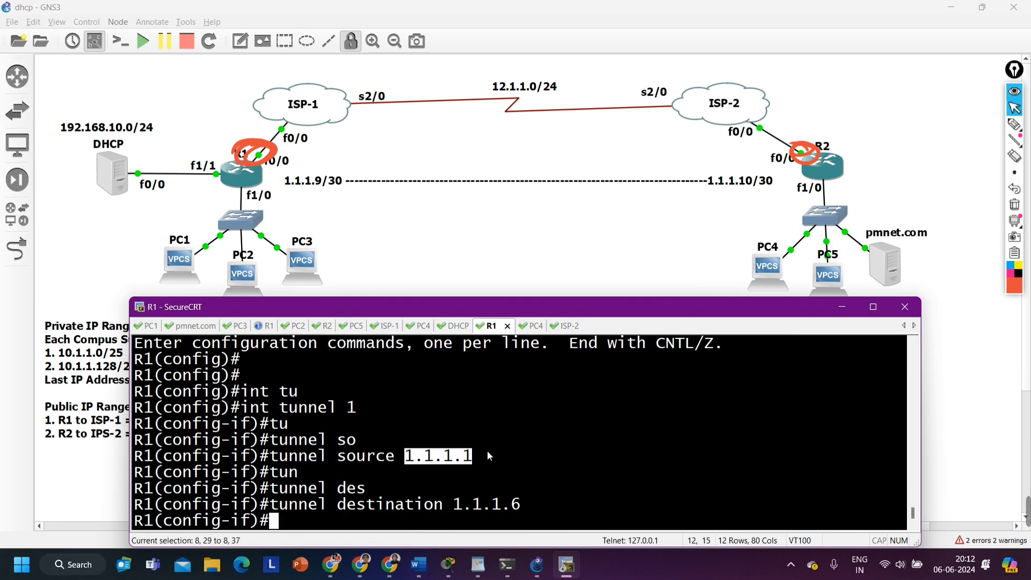
pyautogui.moveTo(455, 507); pyautogui.dragTo(525, 505)
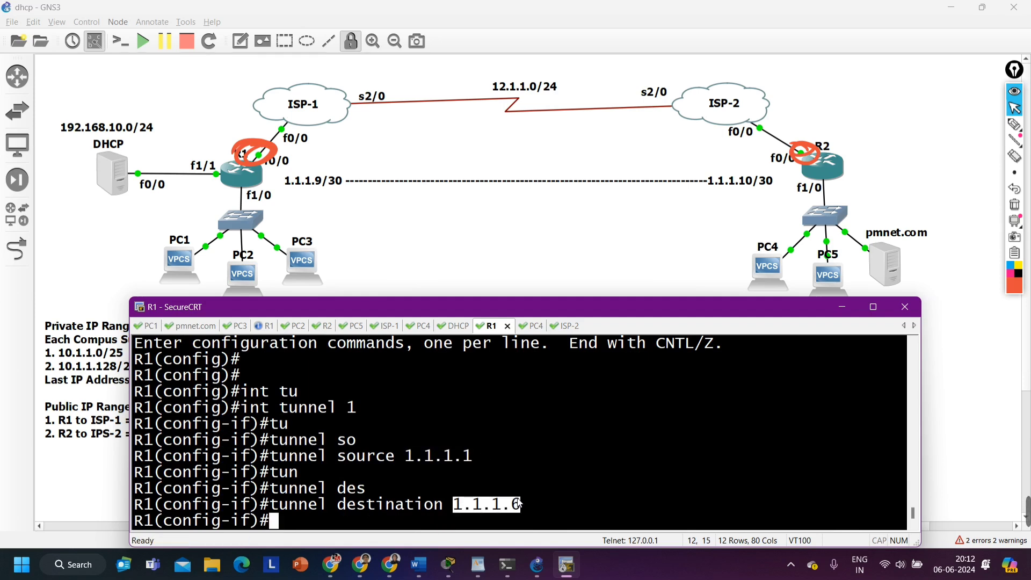
# Ping the tunnel destination 1.1.1.6 from R1's interface configuration mode
pyautogui.write('do pi')
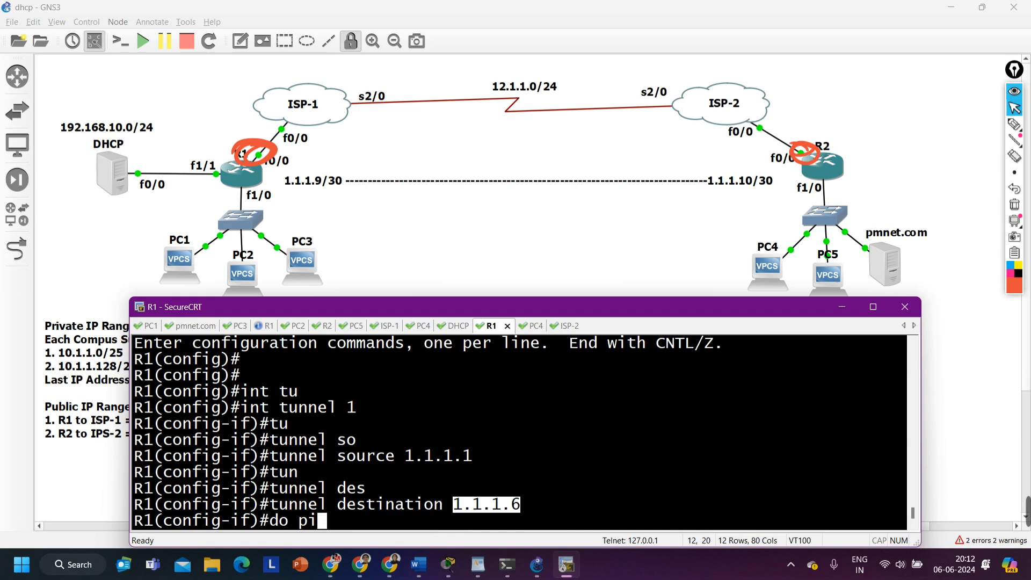
pyautogui.write('ng 1.1.1')
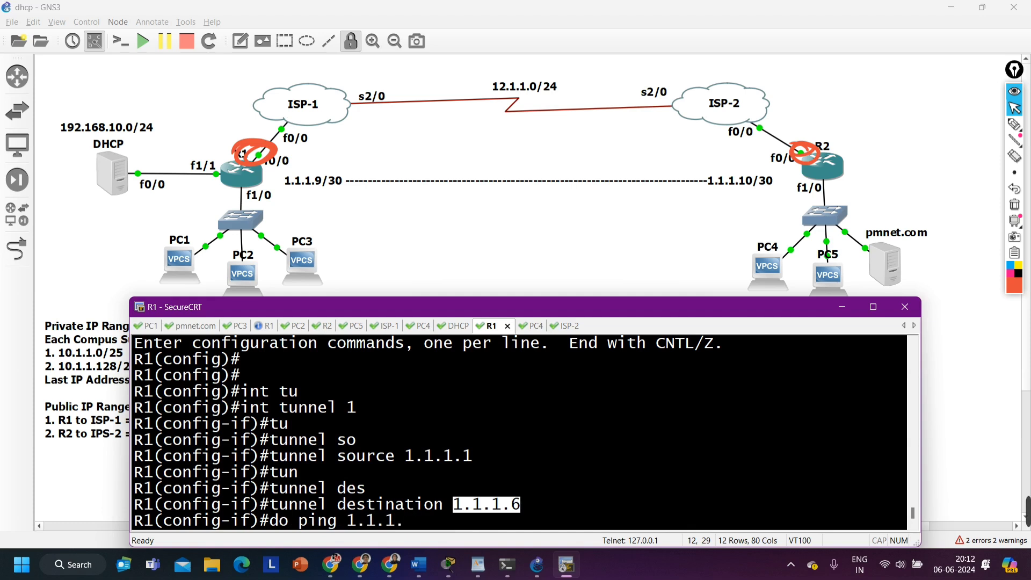
pyautogui.write('.6')
pyautogui.press('Return')
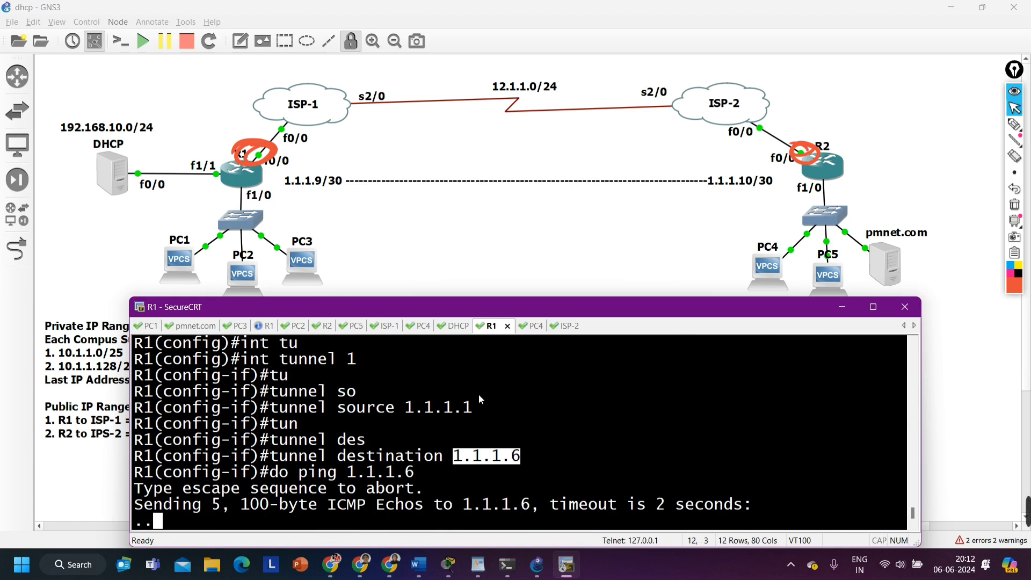
pyautogui.moveTo(410, 411); pyautogui.dragTo(462, 412)
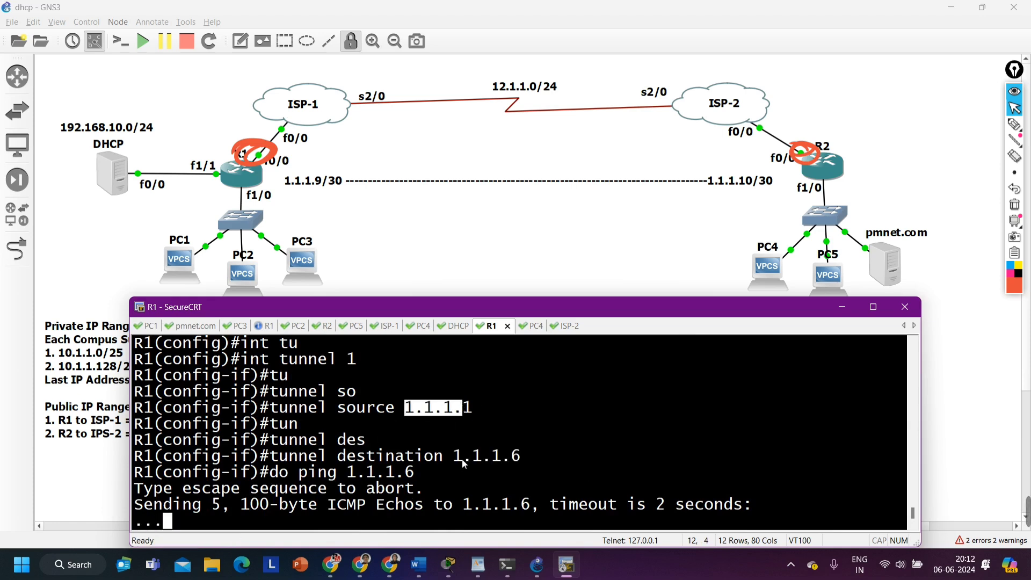
pyautogui.moveTo(462, 459); pyautogui.dragTo(525, 460)
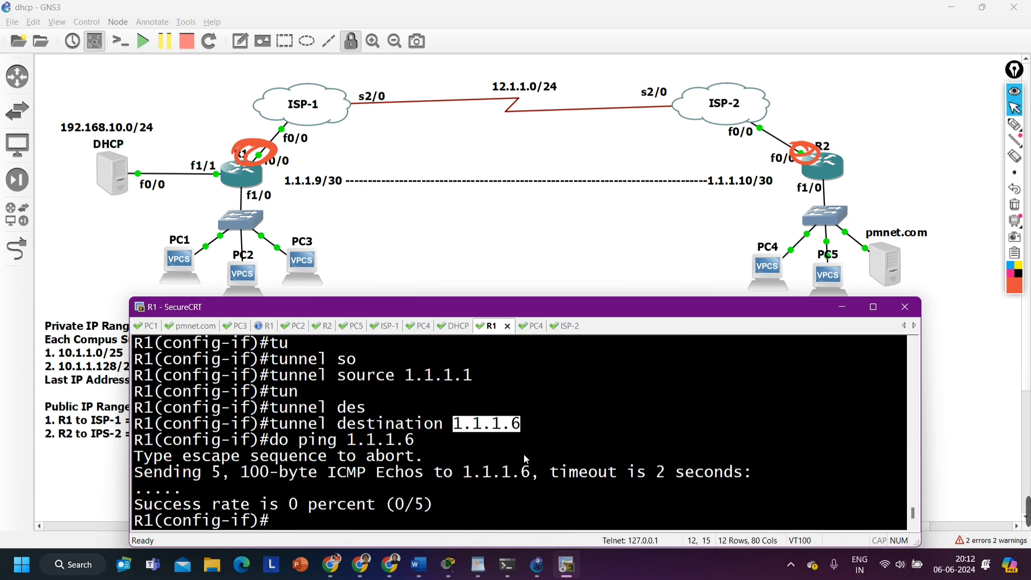
# Display R1's IP routing table and examine its directly connected networks
pyautogui.write('do show ip rou')
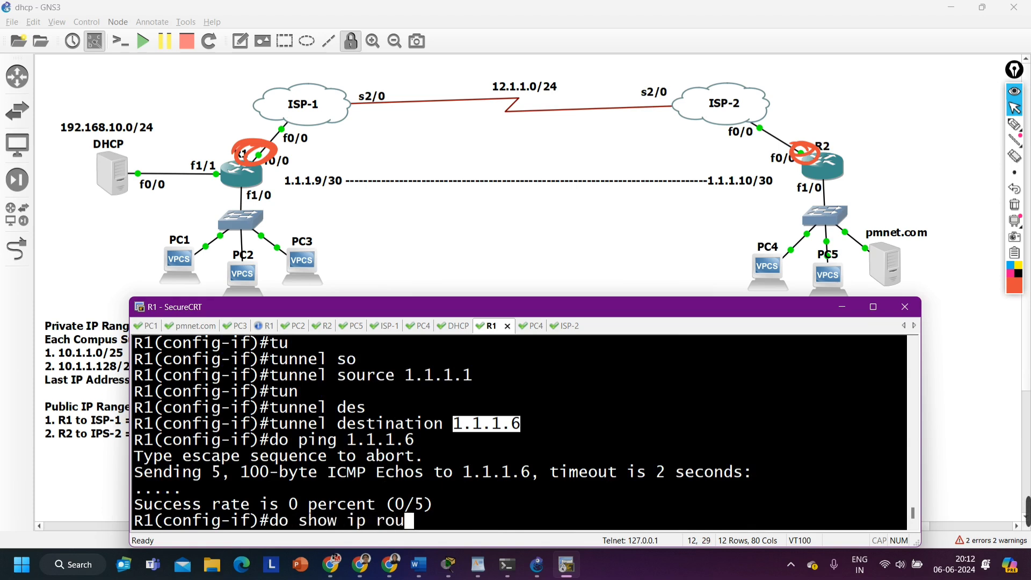
pyautogui.press('Return')
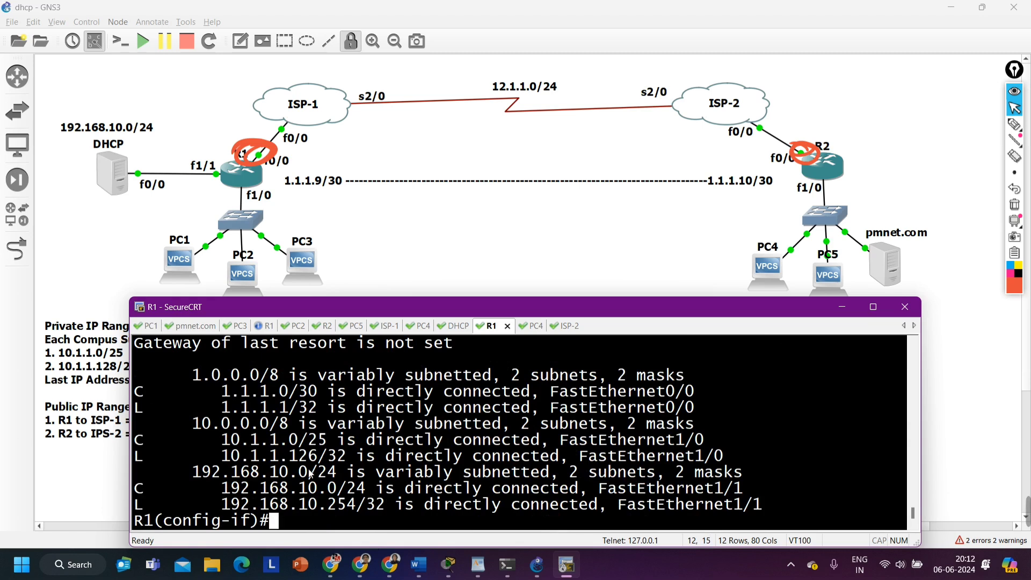
pyautogui.moveTo(214, 442); pyautogui.dragTo(317, 442)
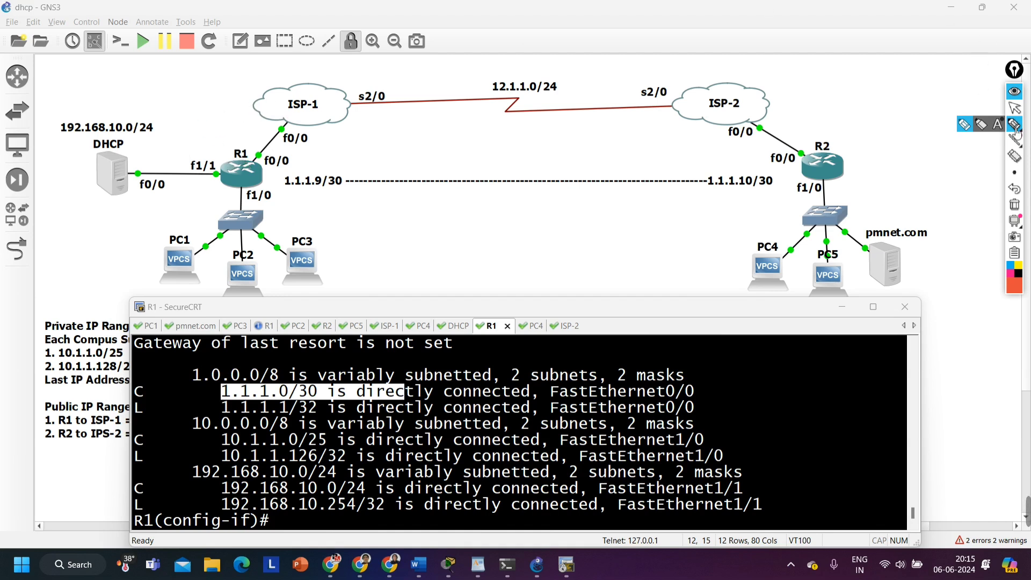
pyautogui.click(1015, 107)
pyautogui.click(383, 489)
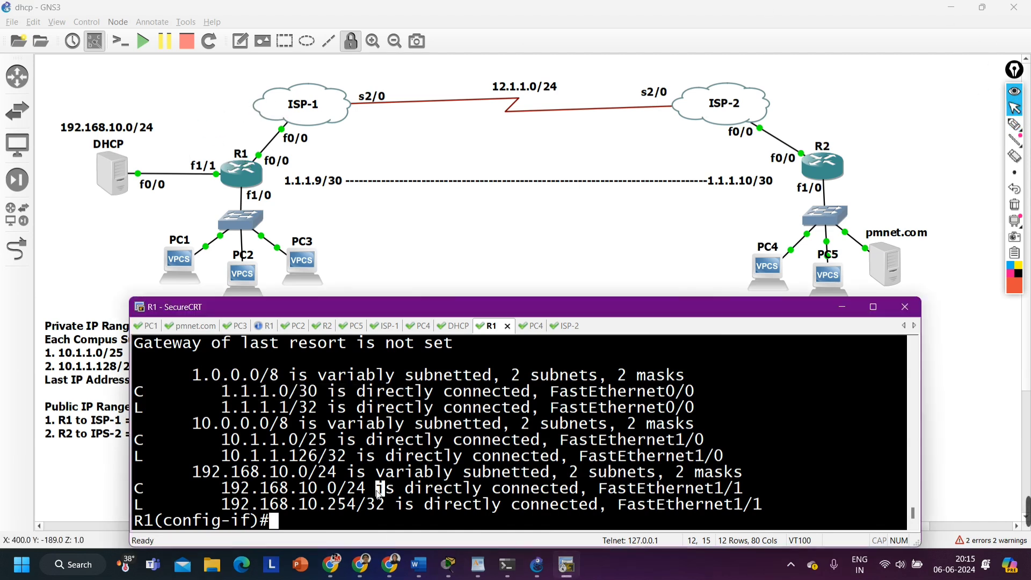
# Leave R1's interface configuration mode and add a default static route, 0.0.0.0 0.0.0.0, via next hop 1.1.1.2
pyautogui.press('Return')
pyautogui.write('exi')
pyautogui.press('Return')
pyautogui.write('ip ro')
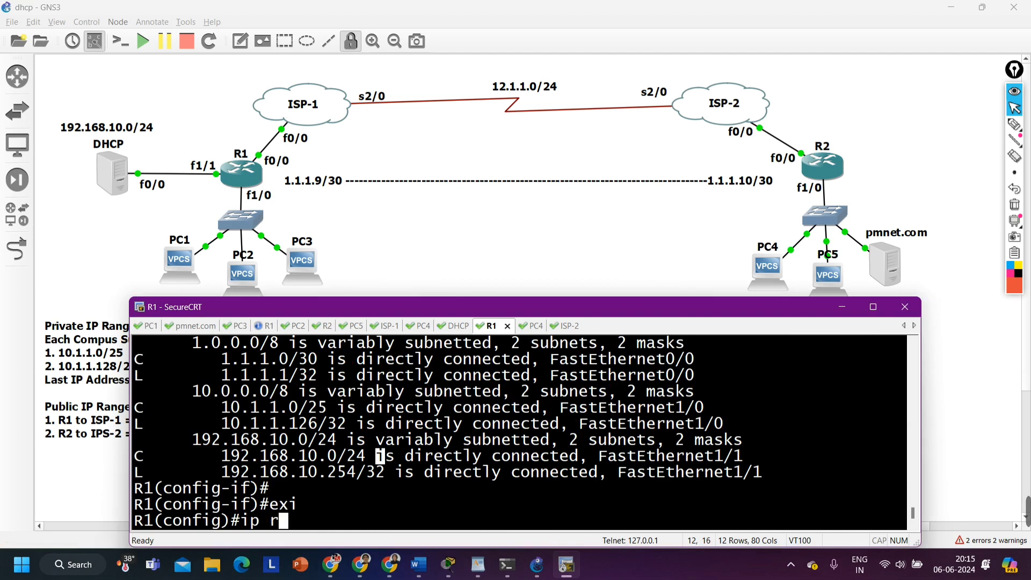
pyautogui.press('Tab')
pyautogui.write('ute 0')
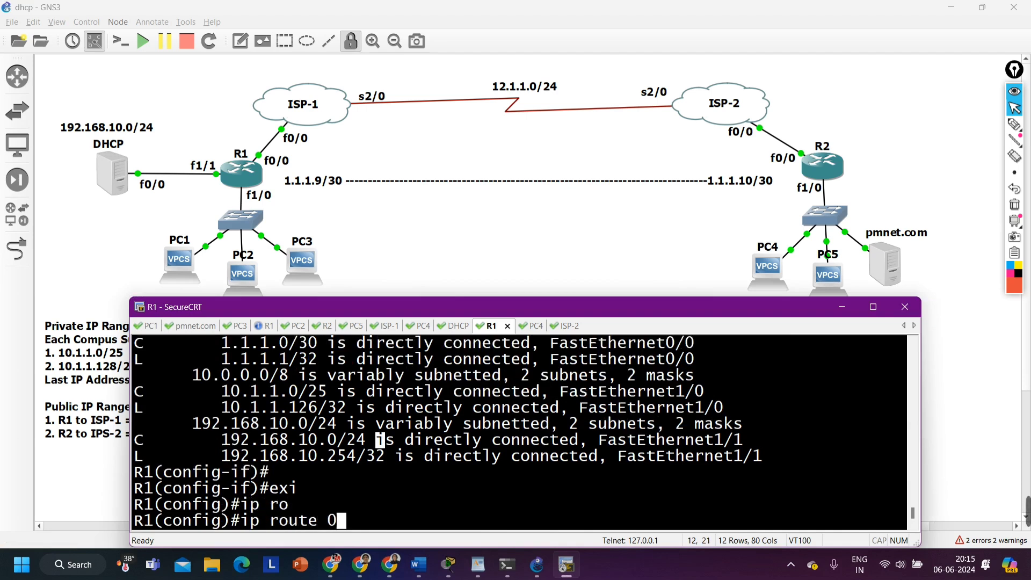
pyautogui.write('.0.0.0 0.0.0.0')
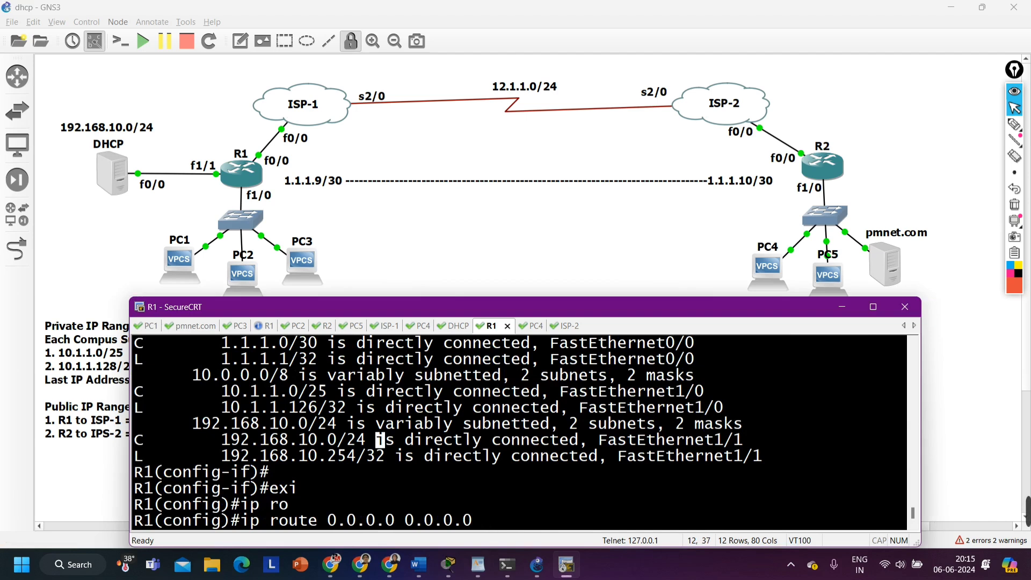
pyautogui.write('1.1.1.2')
pyautogui.press('Return')
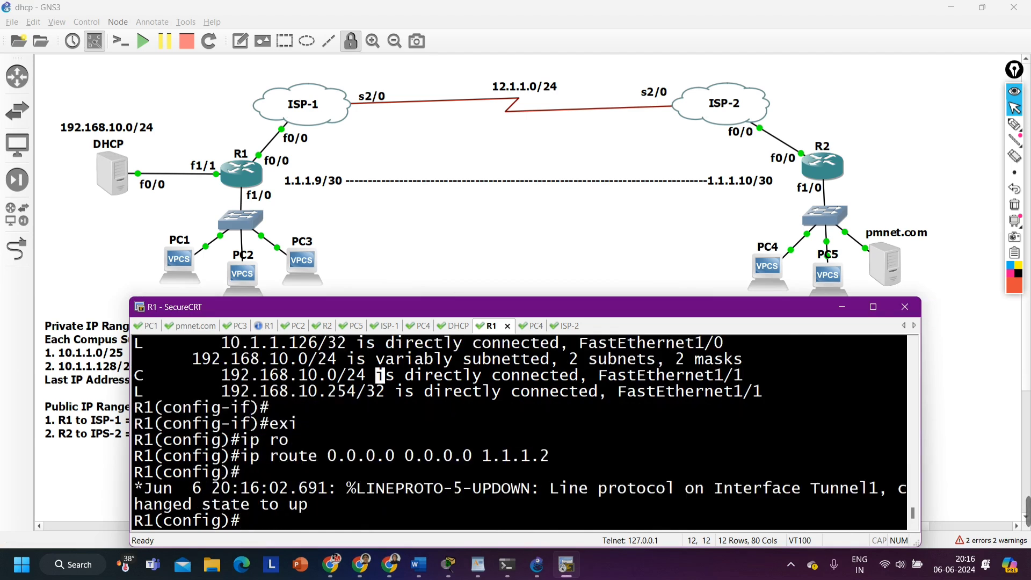
# Sketch a boxed packet header beside R1 on the topology with source 1.1.1.1 and destination 1.1.1.6
pyautogui.click(1014, 124)
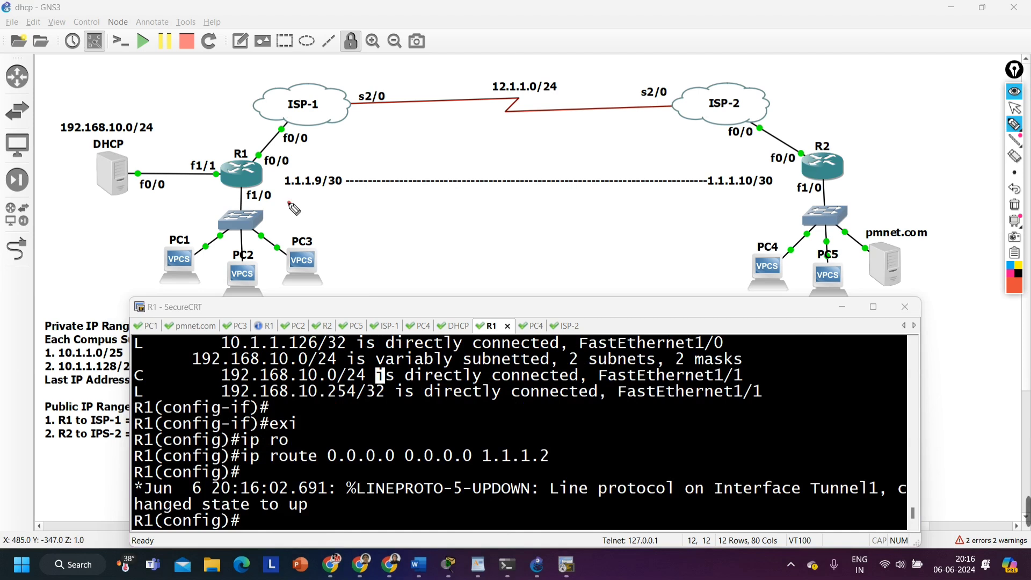
pyautogui.moveTo(288, 204); pyautogui.dragTo(338, 209)
pyautogui.moveTo(349, 201)
pyautogui.mouseDown()
pyautogui.moveTo(348, 213)
pyautogui.moveTo(380, 218)
pyautogui.moveTo(378, 243)
pyautogui.mouseUp()
pyautogui.moveTo(403, 198); pyautogui.dragTo(401, 216)
pyautogui.click(413, 204)
pyautogui.moveTo(425, 197); pyautogui.dragTo(423, 216)
pyautogui.click(433, 203)
pyautogui.moveTo(446, 196)
pyautogui.mouseDown()
pyautogui.moveTo(447, 212)
pyautogui.moveTo(479, 219)
pyautogui.moveTo(475, 210)
pyautogui.mouseUp()
pyautogui.click(458, 207)
pyautogui.hotkey('ctrl', 'z')
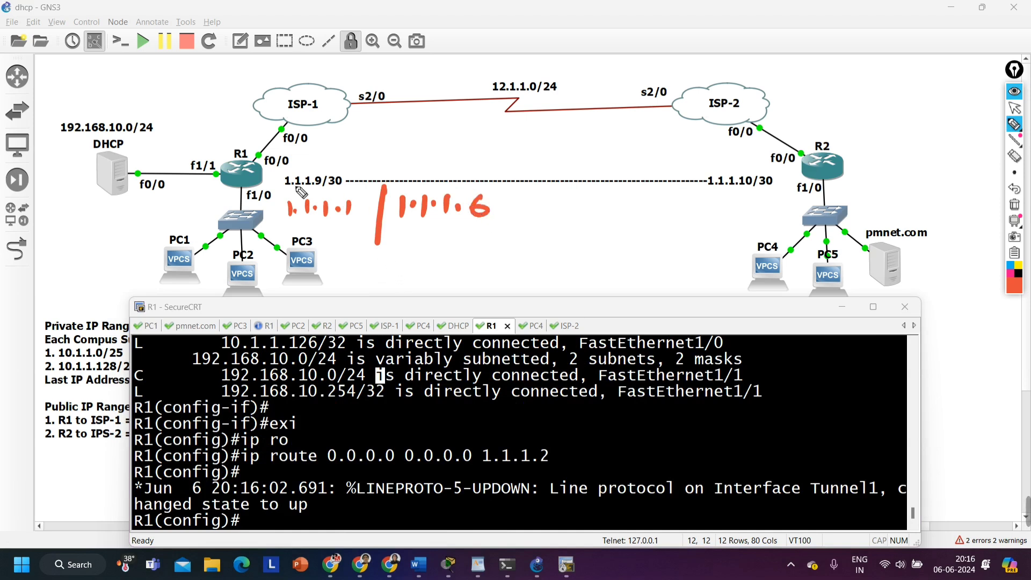
pyautogui.moveTo(339, 239)
pyautogui.mouseDown()
pyautogui.moveTo(306, 239)
pyautogui.moveTo(516, 166)
pyautogui.moveTo(279, 231)
pyautogui.moveTo(327, 239)
pyautogui.mouseUp()
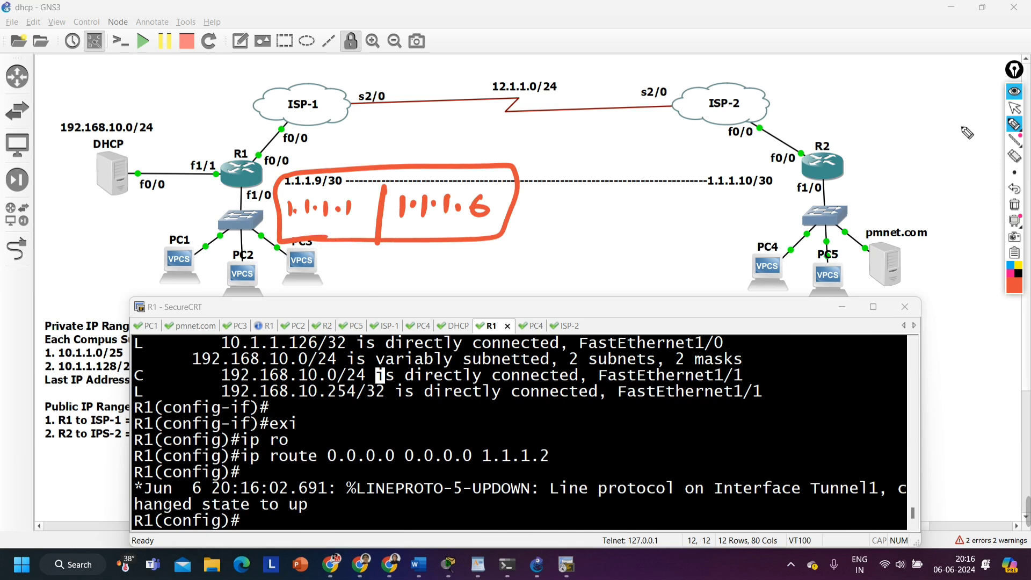
# Write the network addresses 1.1.1.0 and 1.1.1.4 beneath the sketched header's source and destination
pyautogui.click(1013, 108)
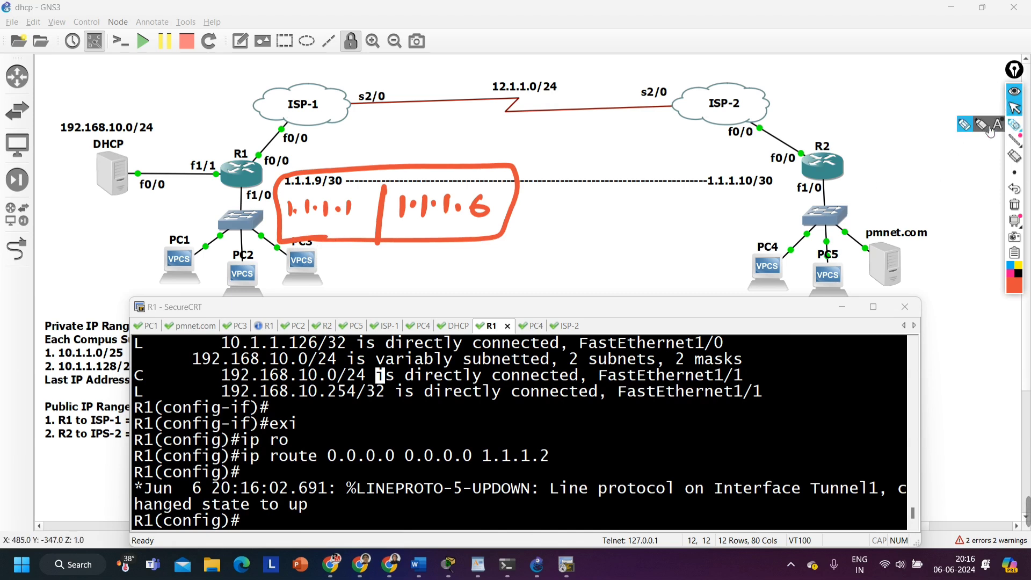
pyautogui.click(1014, 124)
pyautogui.moveTo(421, 255)
pyautogui.mouseDown()
pyautogui.moveTo(417, 267)
pyautogui.moveTo(476, 271)
pyautogui.mouseUp()
pyautogui.moveTo(326, 237)
pyautogui.mouseDown()
pyautogui.moveTo(326, 252)
pyautogui.moveTo(296, 279)
pyautogui.moveTo(357, 278)
pyautogui.mouseUp()
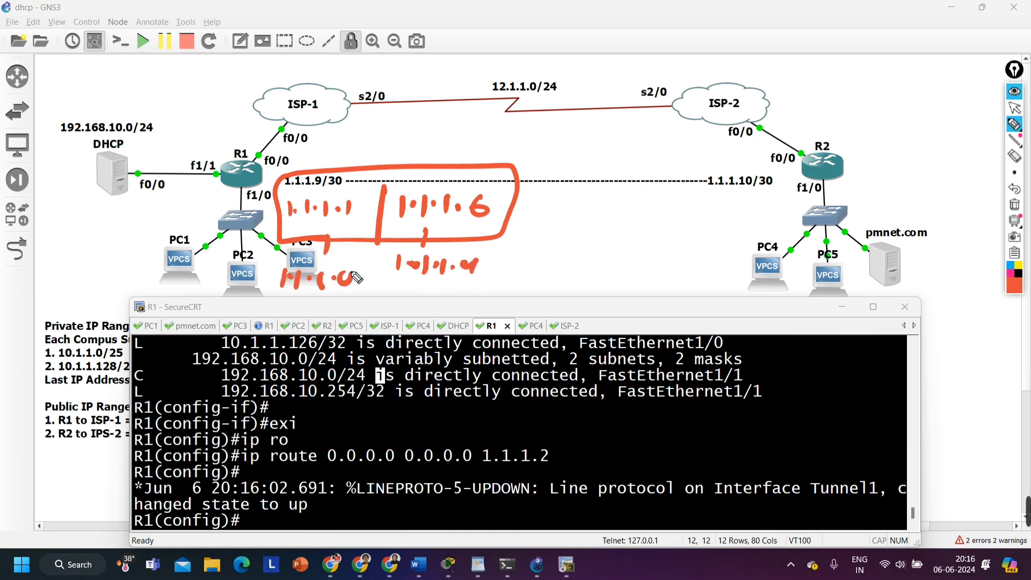
pyautogui.click(1014, 108)
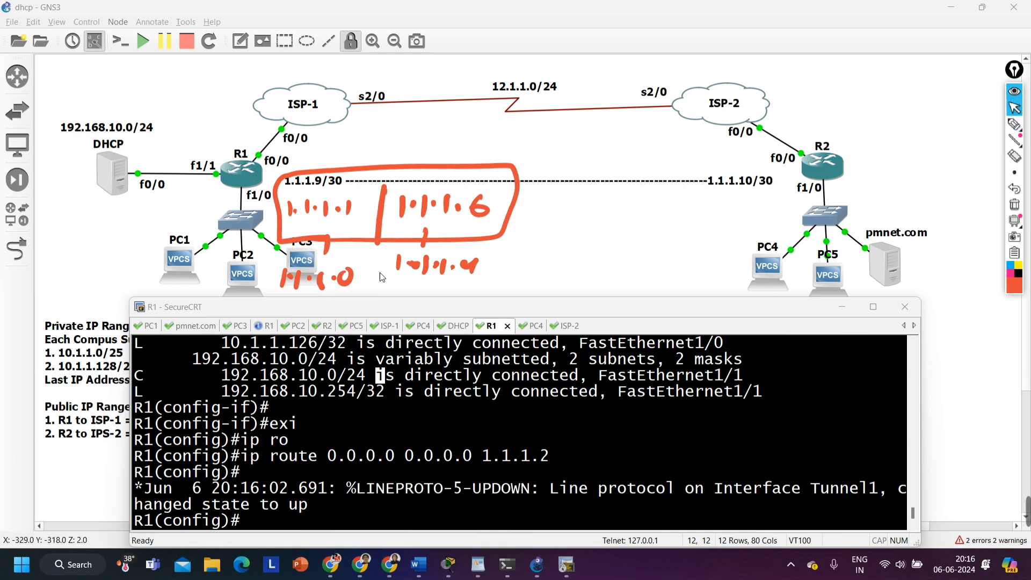
# Display R1's IP routing table from configuration mode and examine the gateway of last resort and the default route
pyautogui.click(263, 520)
pyautogui.write('do')
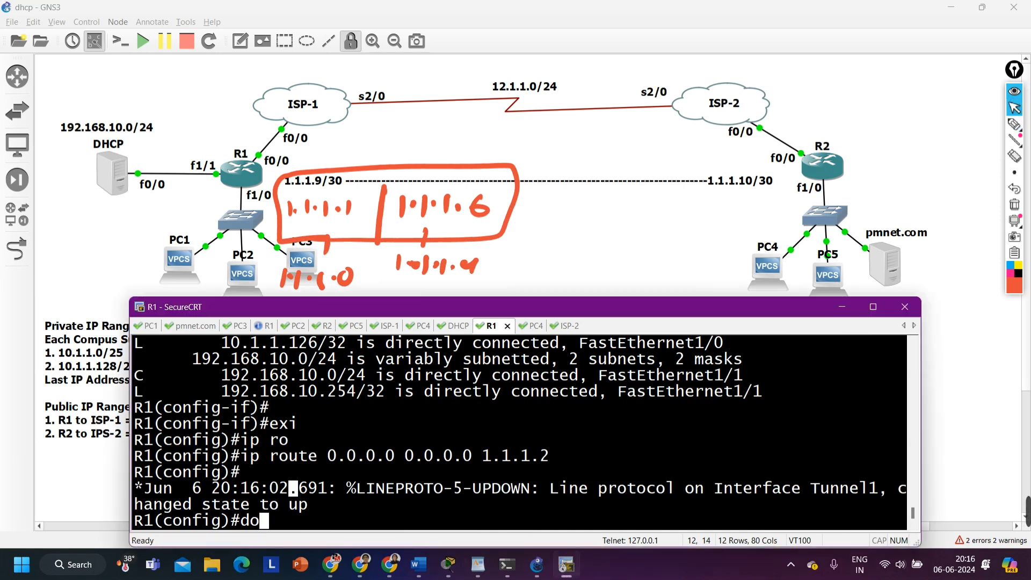
pyautogui.write(' show ip ro')
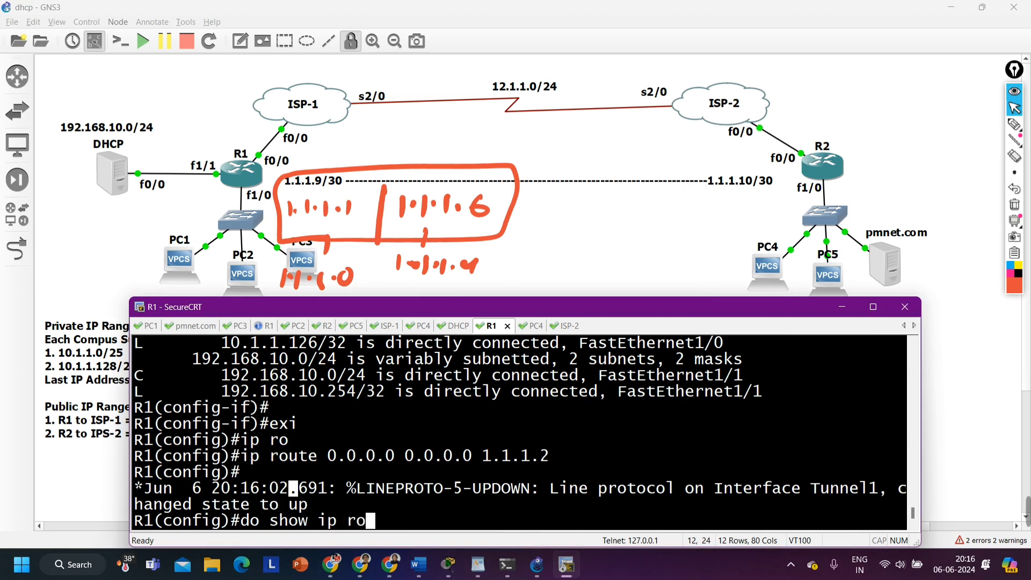
pyautogui.press('Return')
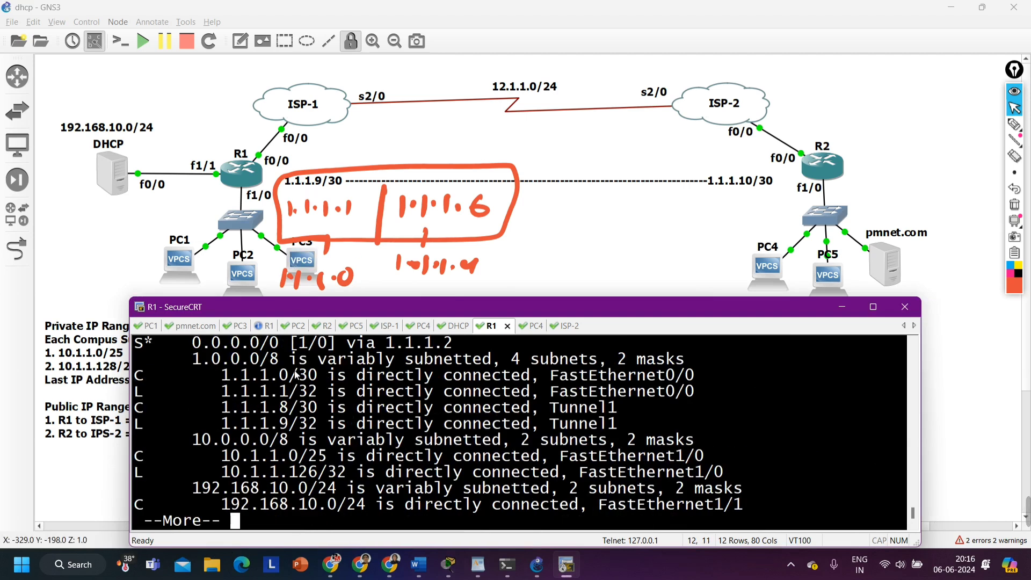
pyautogui.scroll(1, 297, 374)
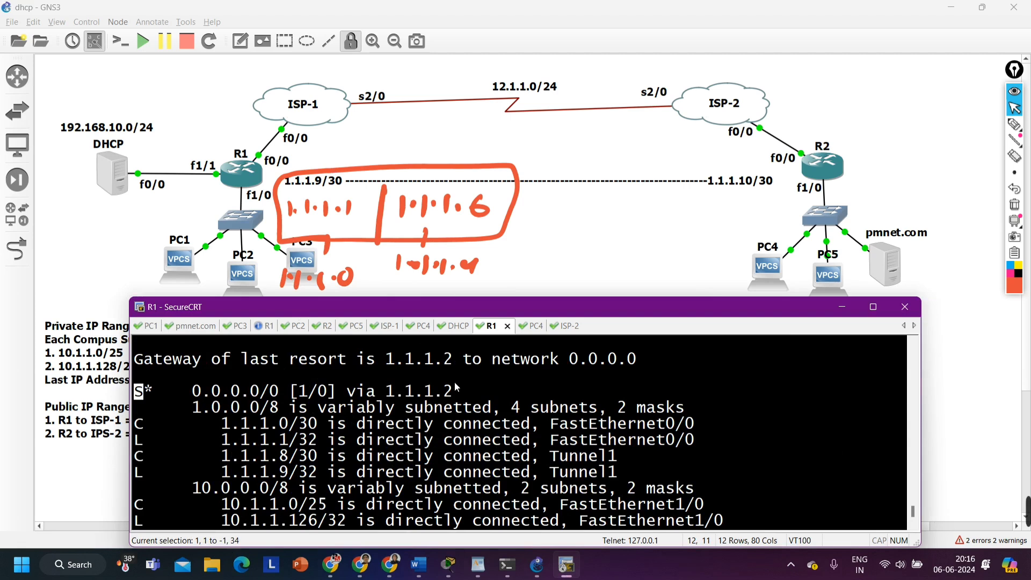
pyautogui.tripleClick(408, 394)
pyautogui.moveTo(163, 360); pyautogui.dragTo(387, 365)
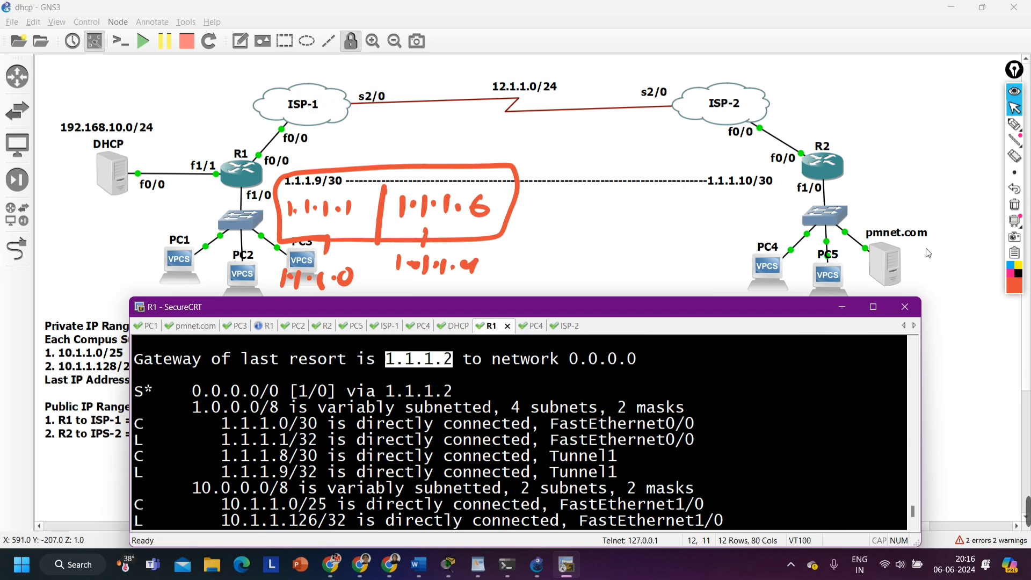
# Mark the gateway address and its path to ISP-1's f0/0 with freehand annotations, and clear all drawings
pyautogui.click(1014, 124)
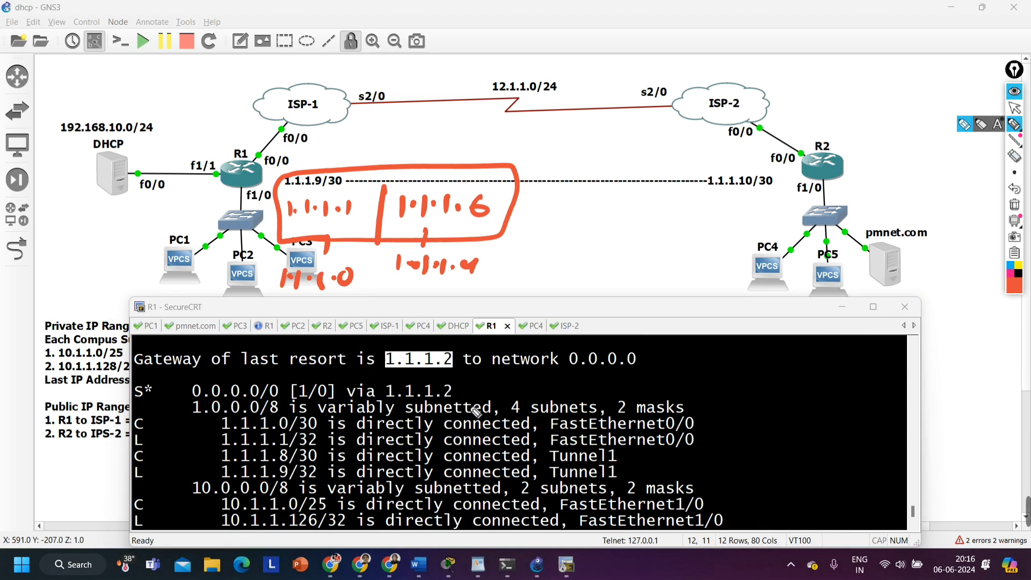
pyautogui.moveTo(239, 416)
pyautogui.mouseDown()
pyautogui.moveTo(374, 398)
pyautogui.moveTo(371, 388)
pyautogui.moveTo(453, 343)
pyautogui.moveTo(376, 371)
pyautogui.mouseUp()
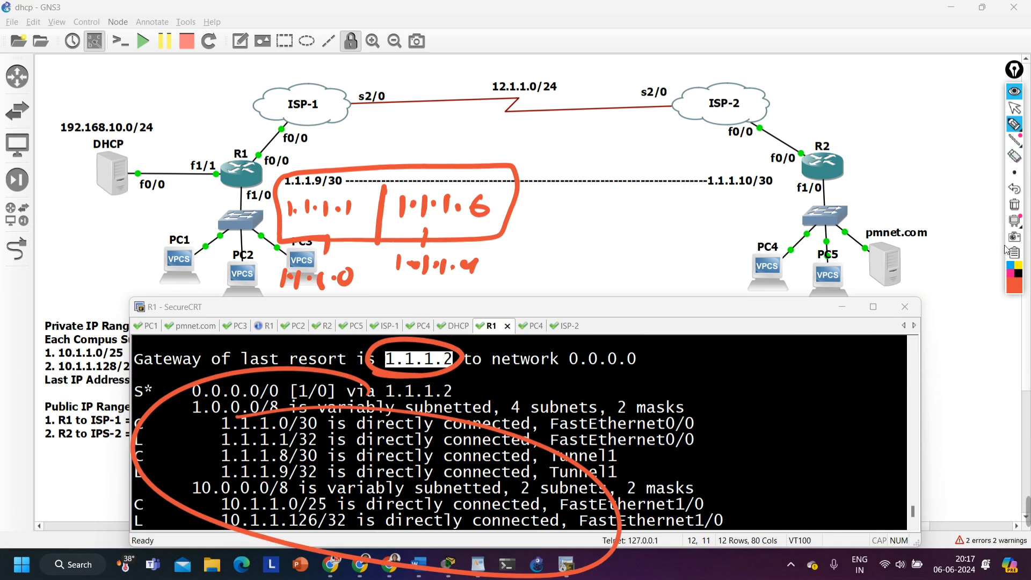
pyautogui.moveTo(406, 330)
pyautogui.mouseDown()
pyautogui.moveTo(376, 244)
pyautogui.moveTo(295, 150)
pyautogui.moveTo(312, 158)
pyautogui.mouseUp()
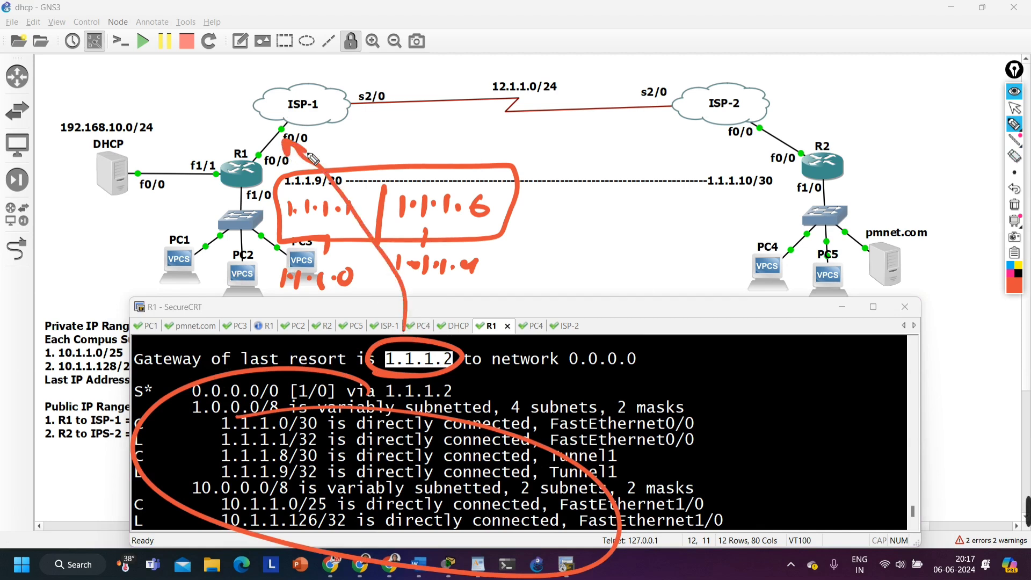
pyautogui.click(1014, 204)
pyautogui.click(1014, 107)
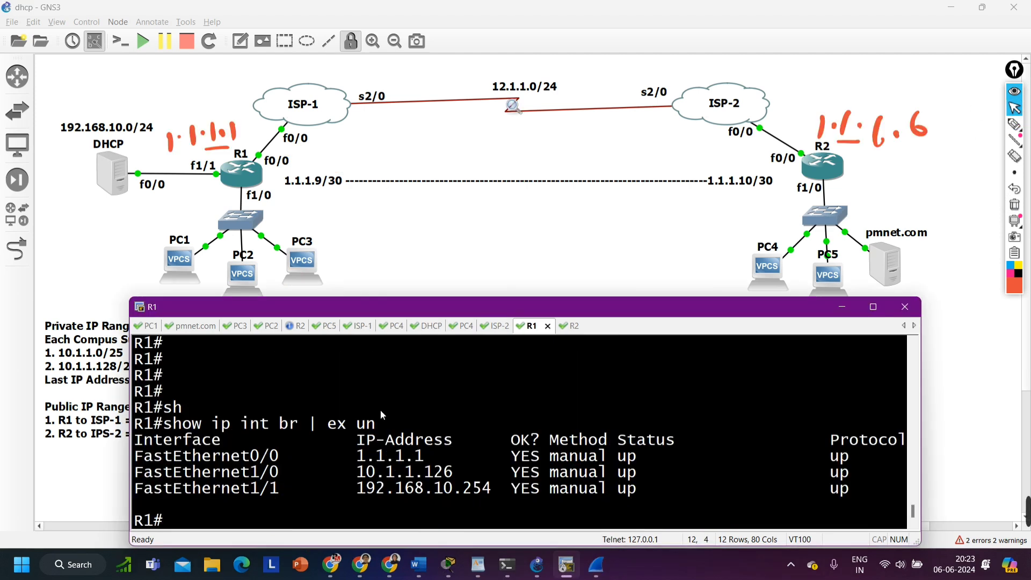
# Display R1's brief IP interface summary and highlight the Tunnel1 entry
pyautogui.write('sh')
pyautogui.press('Tab')
pyautogui.write('ip int br')
pyautogui.press('Return')
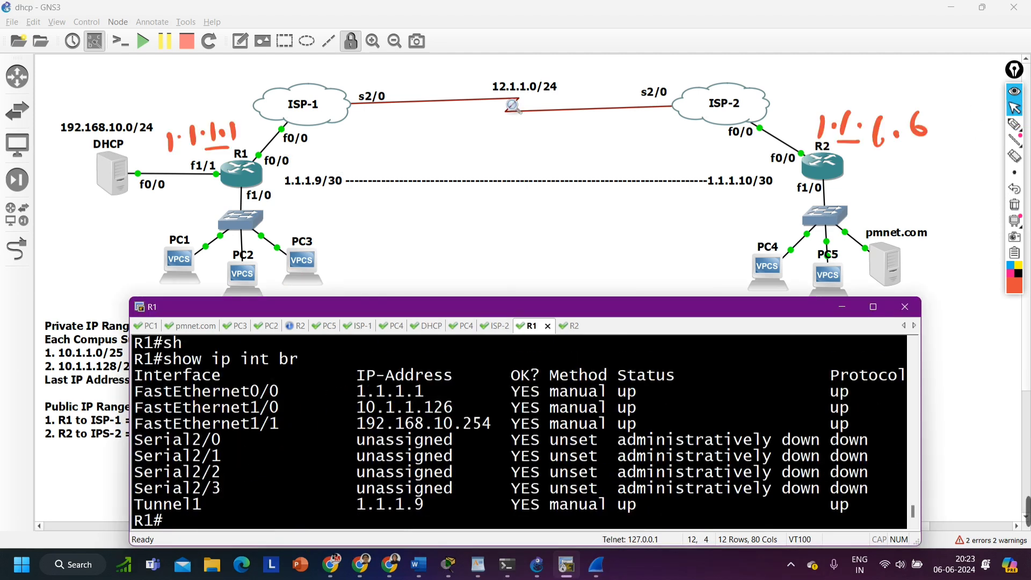
pyautogui.moveTo(153, 507); pyautogui.dragTo(897, 513)
# Display R1's brief interface summary filtered with "| ex un" to leave out unassigned interfaces
pyautogui.press('Return')
pyautogui.press('Return')
pyautogui.press('Up')
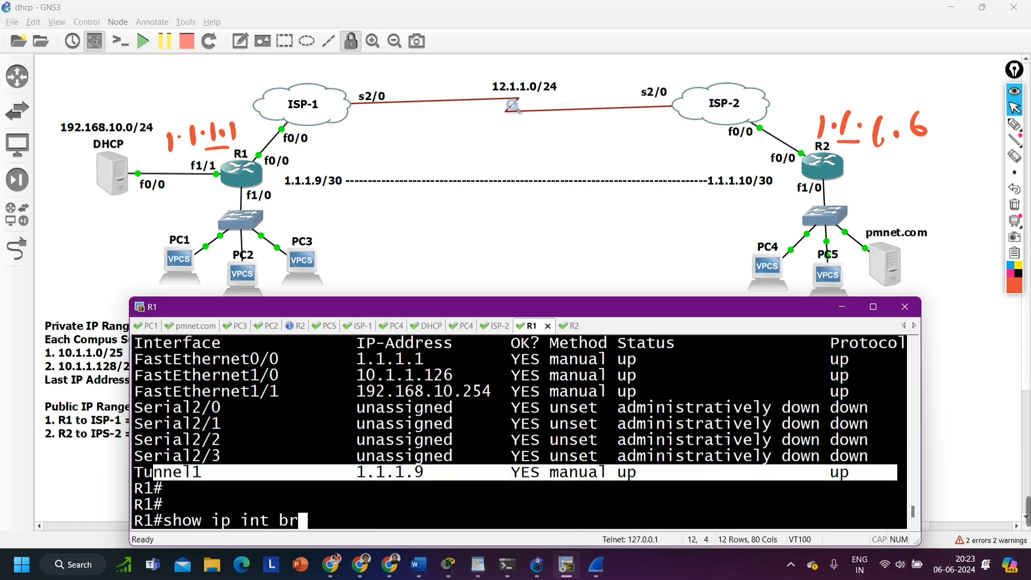
pyautogui.write('| ex un')
pyautogui.press('Return')
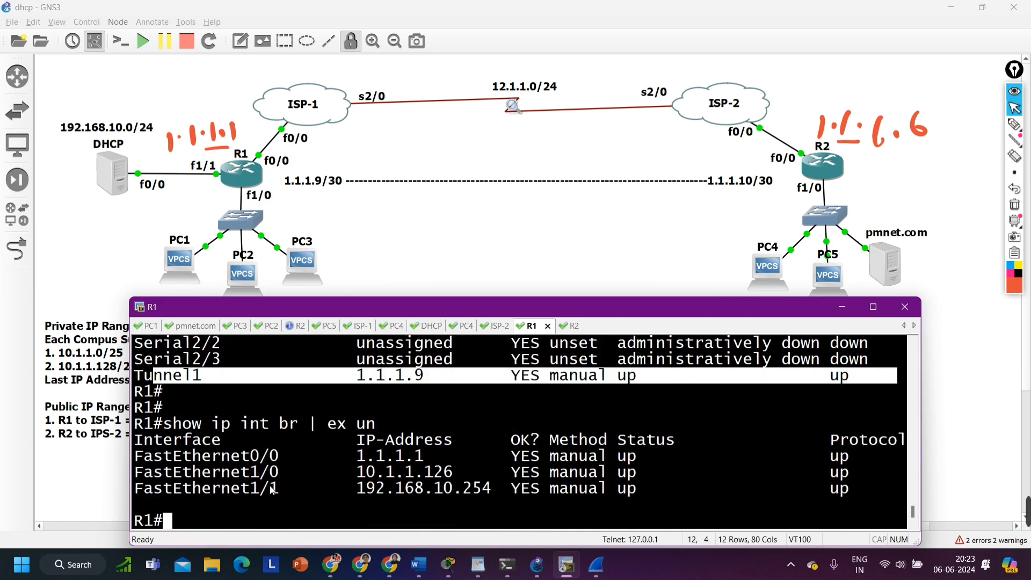
# Repeat R1's brief interface summary without the filter and check the Tunnel1 address and status
pyautogui.press('Up')
pyautogui.press('BackSpace')
pyautogui.press('BackSpace')
pyautogui.press('BackSpace')
pyautogui.press('BackSpace')
pyautogui.press('BackSpace')
pyautogui.press('BackSpace')
pyautogui.press('BackSpace')
pyautogui.press('BackSpace')
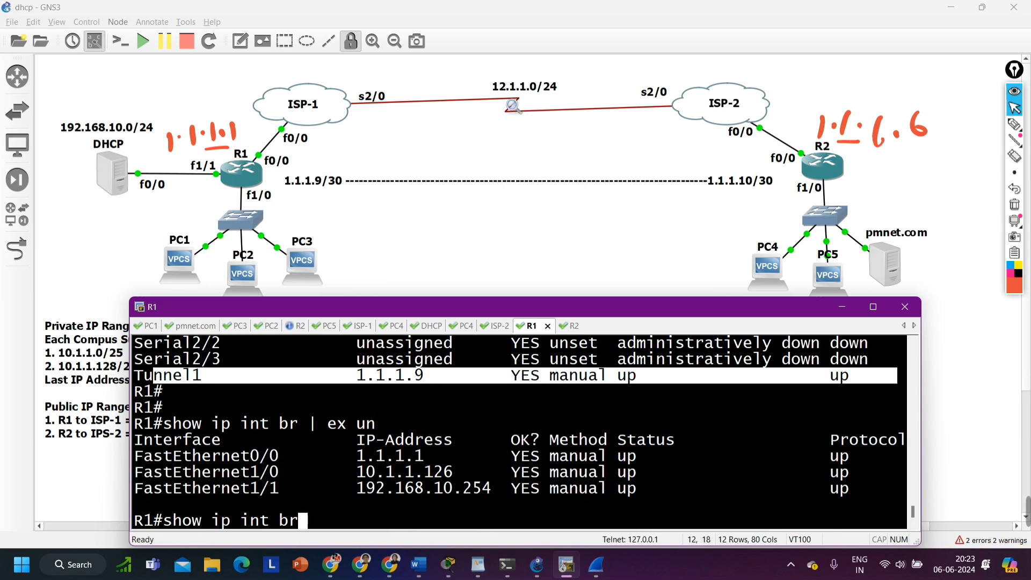
pyautogui.press('Return')
pyautogui.moveTo(135, 505); pyautogui.dragTo(880, 508)
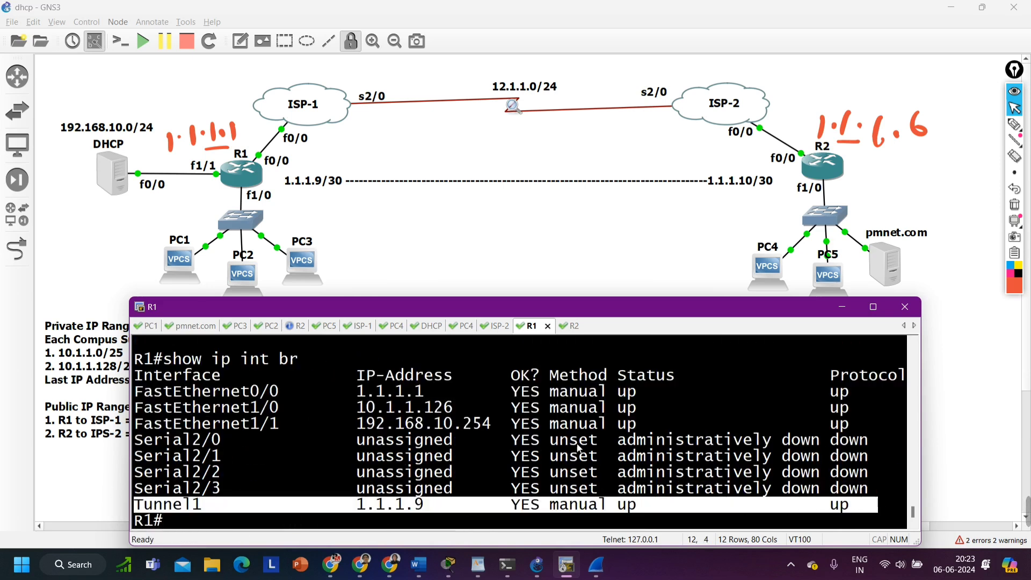
# Display the running configuration of interface tunnel 1 on R1
pyautogui.write('sh')
pyautogui.press('Tab')
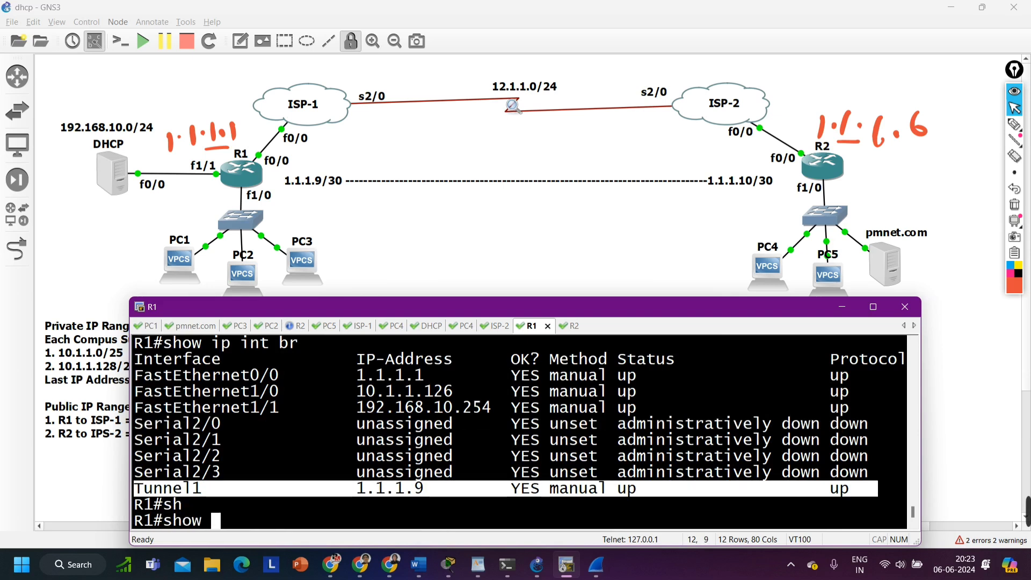
pyautogui.write('run')
pyautogui.press('Tab')
pyautogui.write('int tu')
pyautogui.press('Tab')
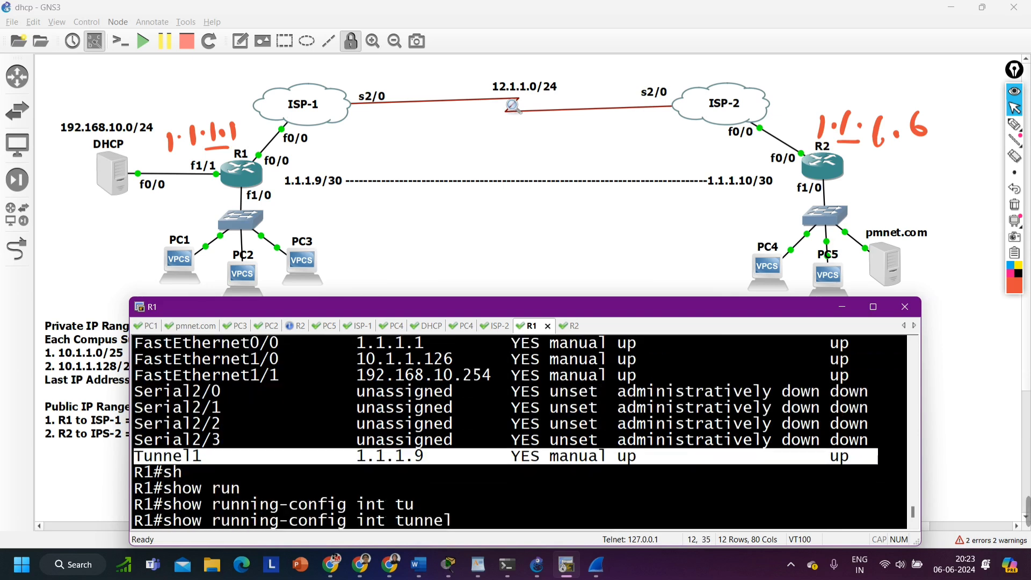
pyautogui.write('1')
pyautogui.press('Return')
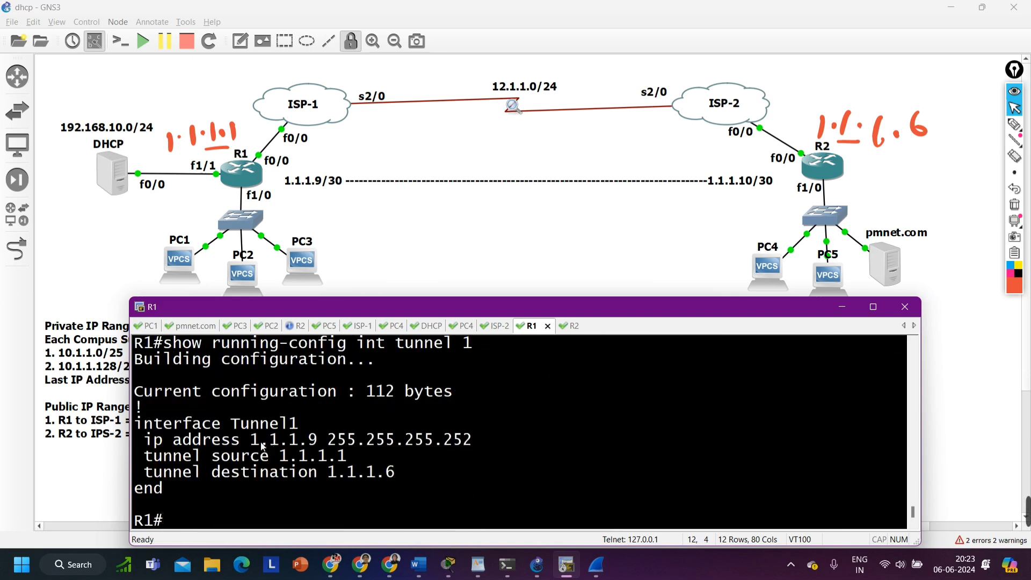
# Check the interface name, IP address, tunnel source and tunnel destination in R1's displayed tunnel configuration
pyautogui.moveTo(142, 424); pyautogui.dragTo(300, 424)
pyautogui.moveTo(145, 440); pyautogui.dragTo(532, 437)
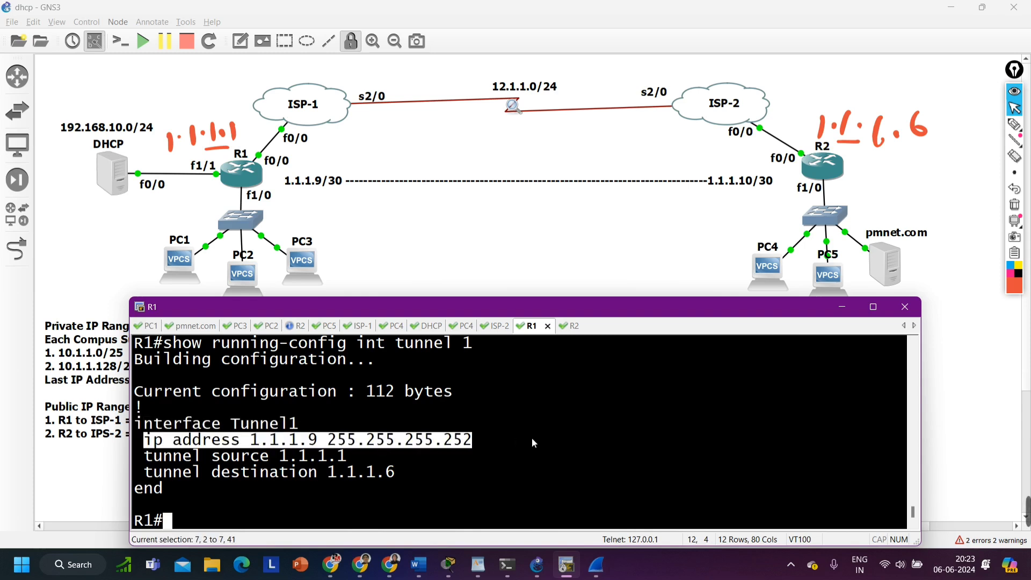
pyautogui.moveTo(163, 455); pyautogui.dragTo(358, 457)
pyautogui.moveTo(178, 475); pyautogui.dragTo(416, 476)
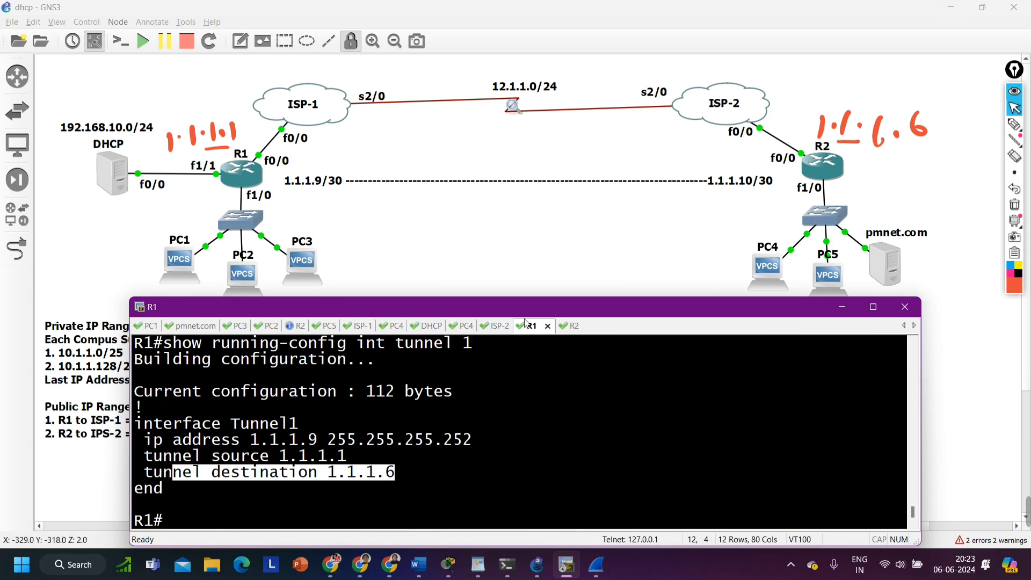
# Switch to R2's console, display its brief IP interface summary and examine the Tunnel1 entry
pyautogui.click(570, 326)
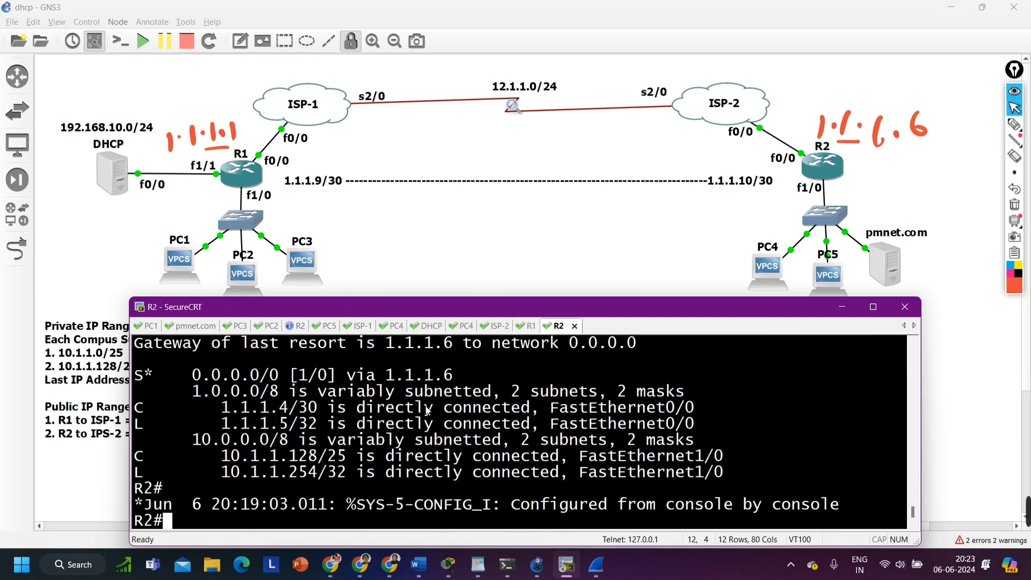
pyautogui.write('sh')
pyautogui.press('Tab')
pyautogui.write('ip int br')
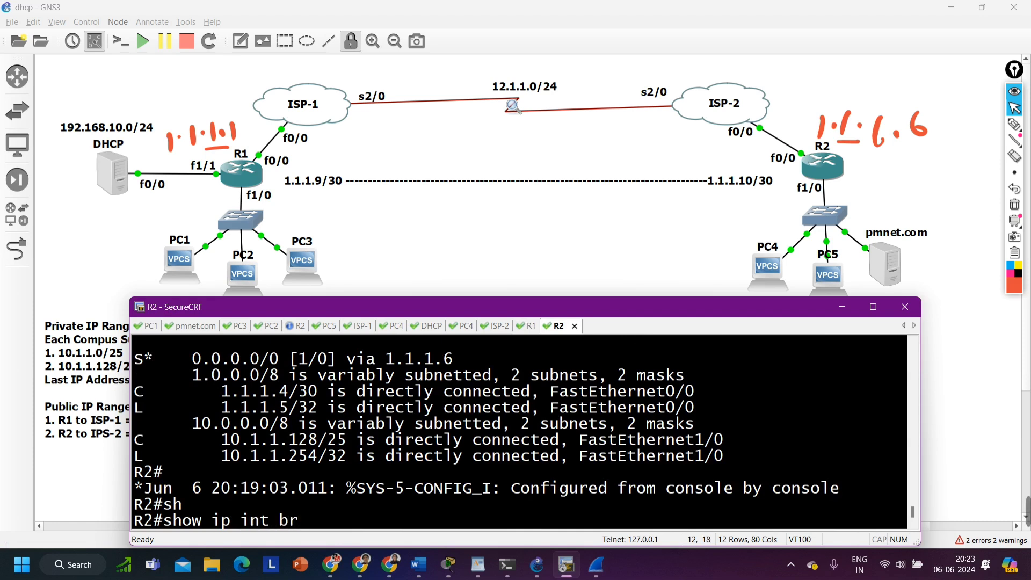
pyautogui.press('Return')
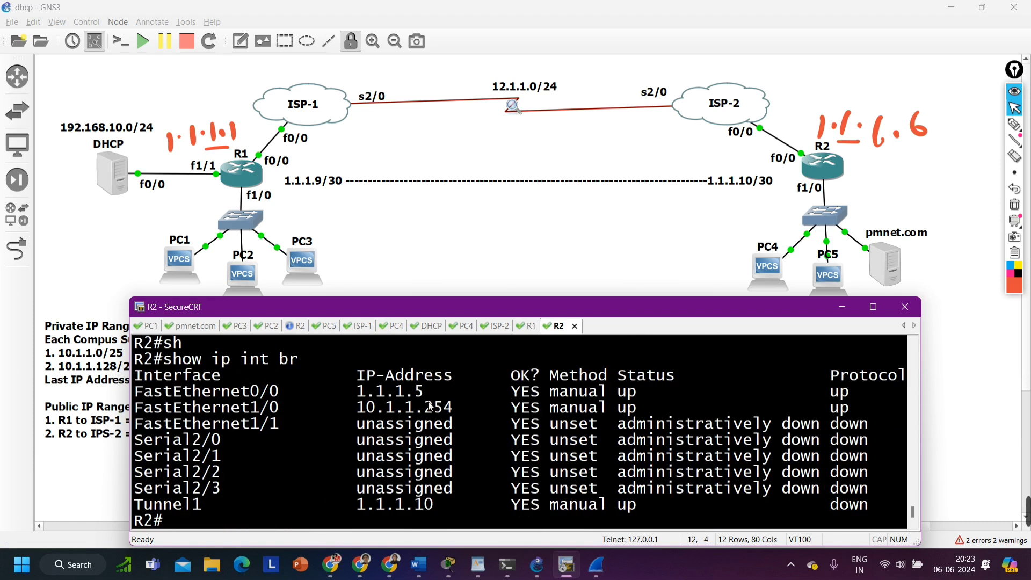
pyautogui.moveTo(172, 505); pyautogui.dragTo(759, 481)
# Display the running configuration of interface tunnel 1 on R2 and check its IP address line
pyautogui.write('sh')
pyautogui.press('Tab')
pyautogui.write('rui')
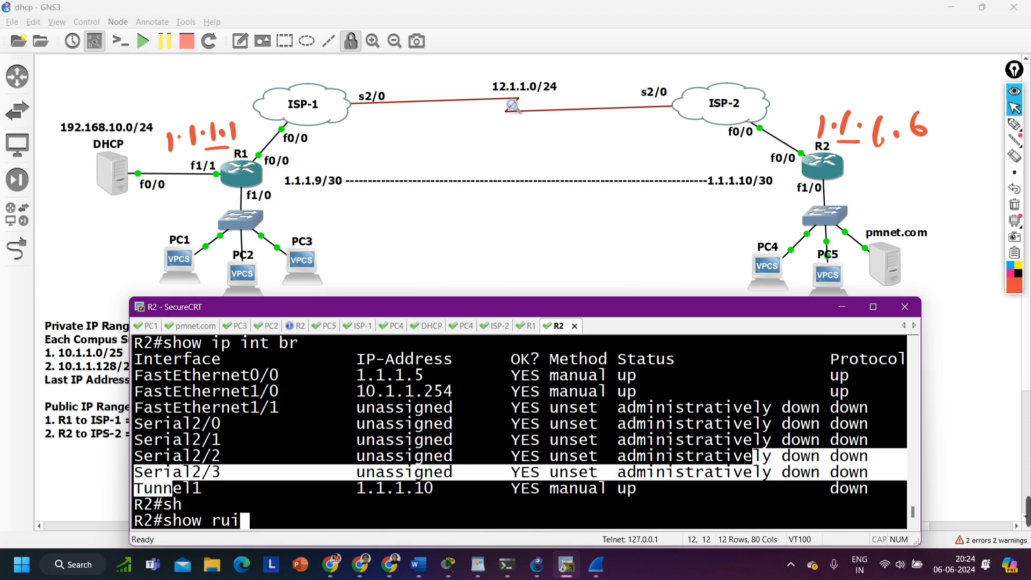
pyautogui.write('n int tu')
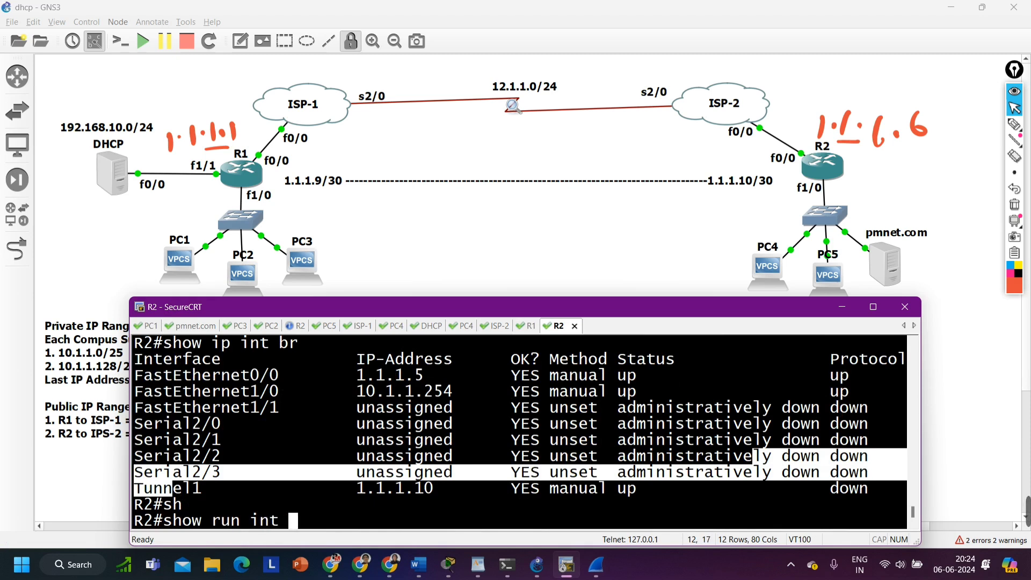
pyautogui.press('Tab')
pyautogui.write('1')
pyautogui.press('Return')
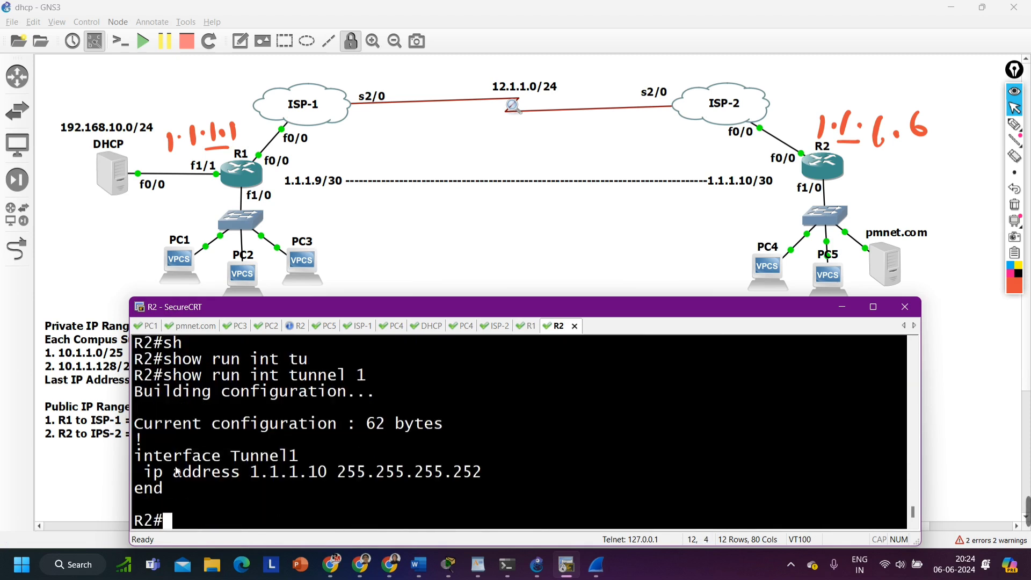
pyautogui.moveTo(143, 473); pyautogui.dragTo(554, 473)
# Enter interface configuration mode for tunnel 1 on R2
pyautogui.write('conf')
pyautogui.press('Tab')
pyautogui.press('Return')
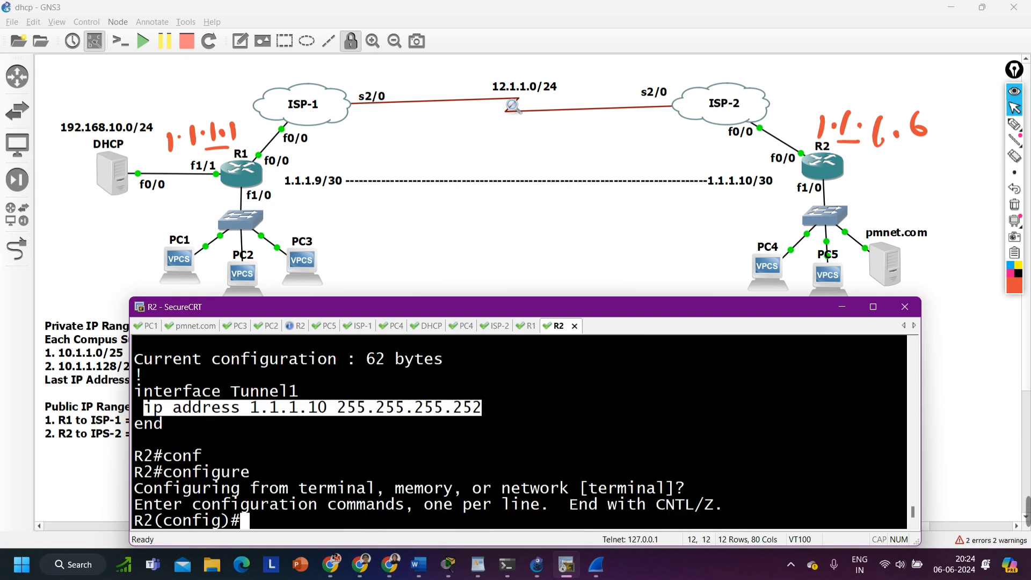
pyautogui.write('int tu')
pyautogui.press('Tab')
pyautogui.write('1')
pyautogui.press('Return')
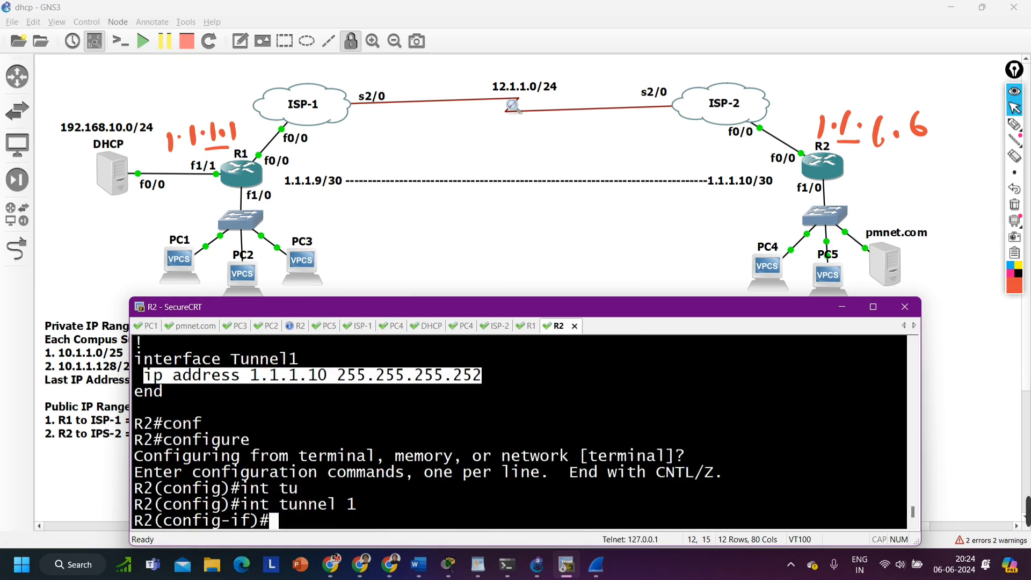
# Set the source of R2's tunnel 1 to 1.1.1.5
pyautogui.write('tun')
pyautogui.press('Tab')
pyautogui.write('so')
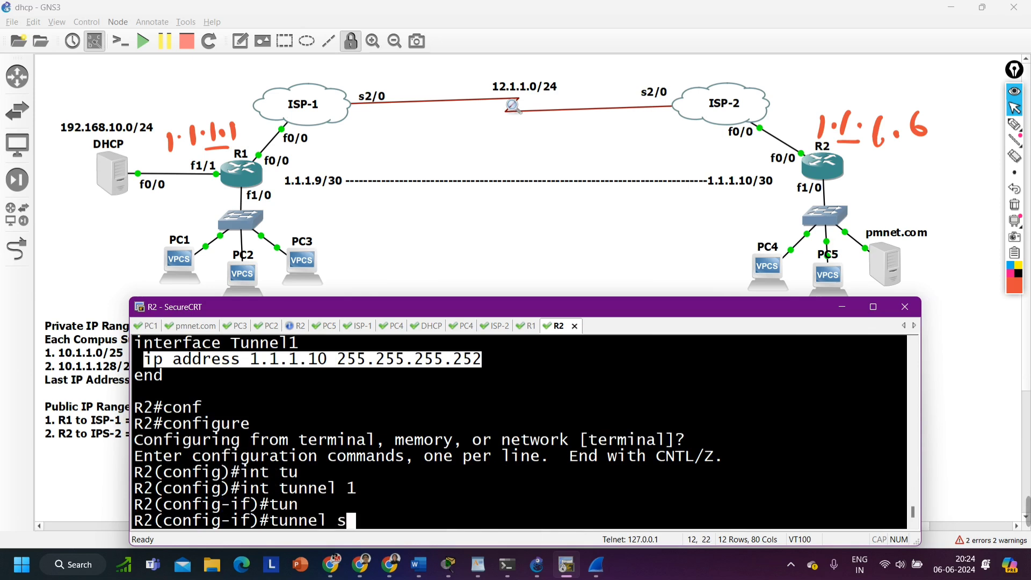
pyautogui.press('Tab')
pyautogui.write('1.1.1.')
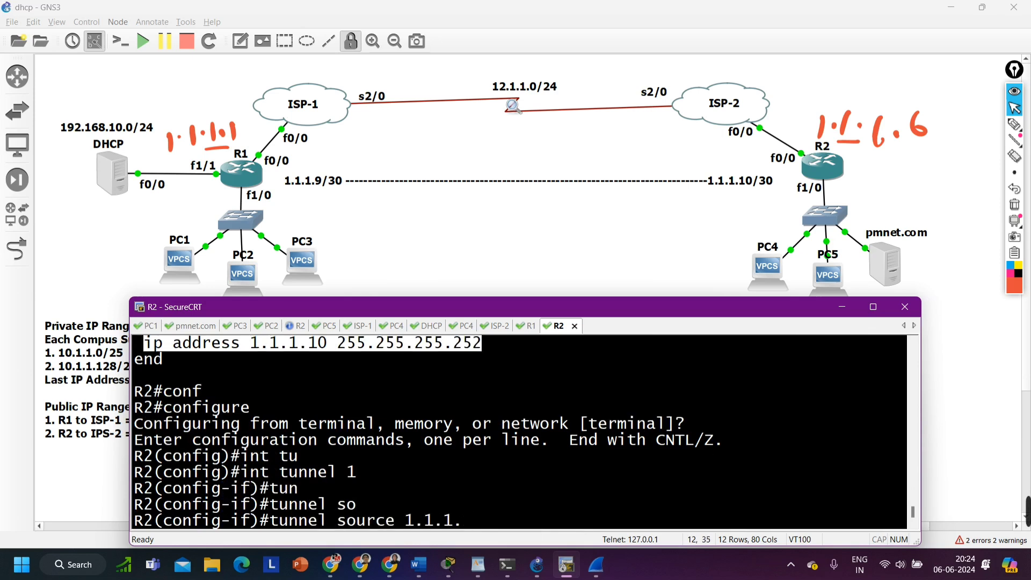
pyautogui.write('5 des')
pyautogui.press('Tab')
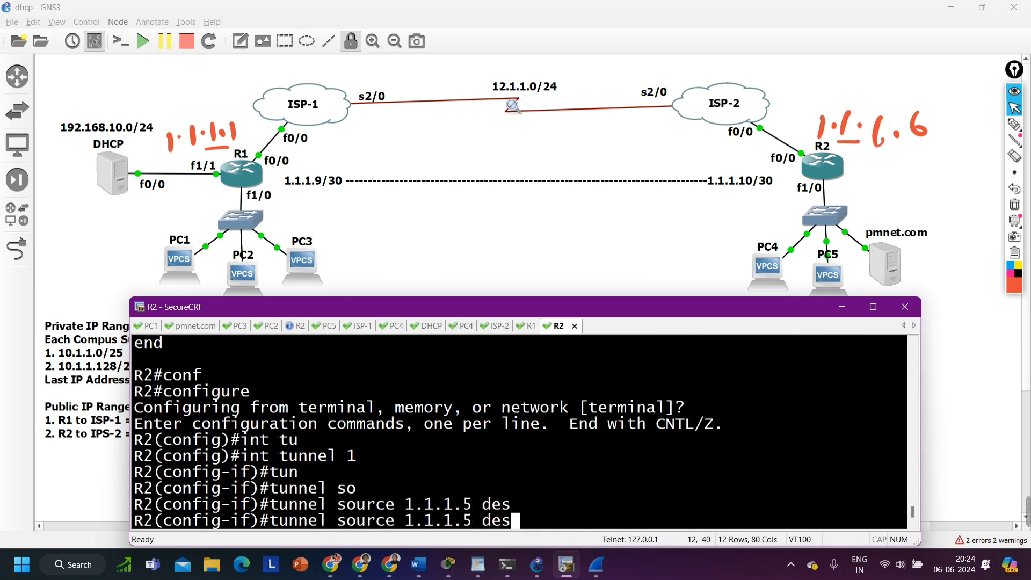
pyautogui.press('BackSpace')
pyautogui.press('BackSpace')
pyautogui.press('BackSpace')
pyautogui.press('Return')
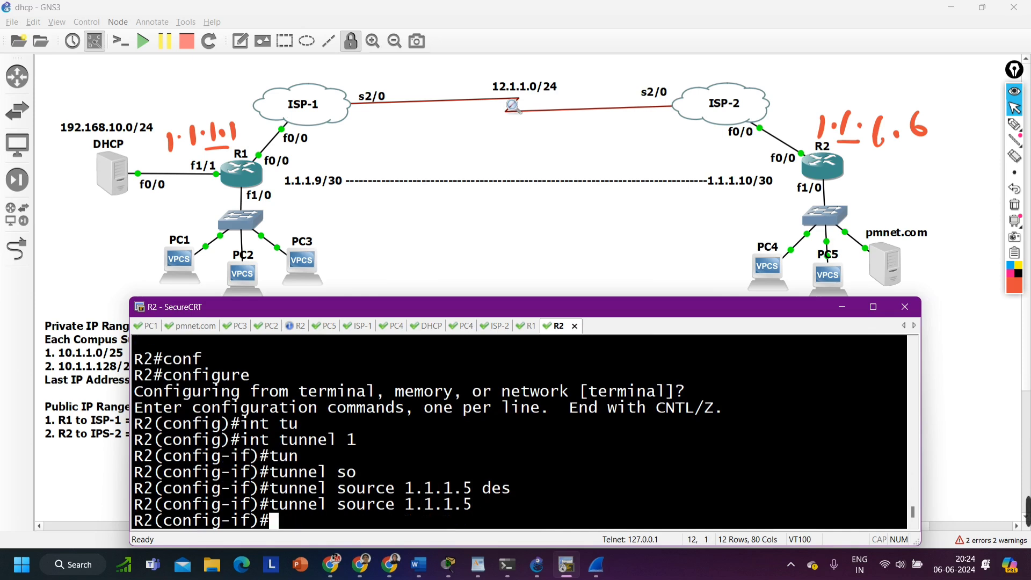
# Set the destination of R2's tunnel 1 to 1.1.1.1
pyautogui.write('tun')
pyautogui.press('Tab')
pyautogui.write('de')
pyautogui.press('Tab')
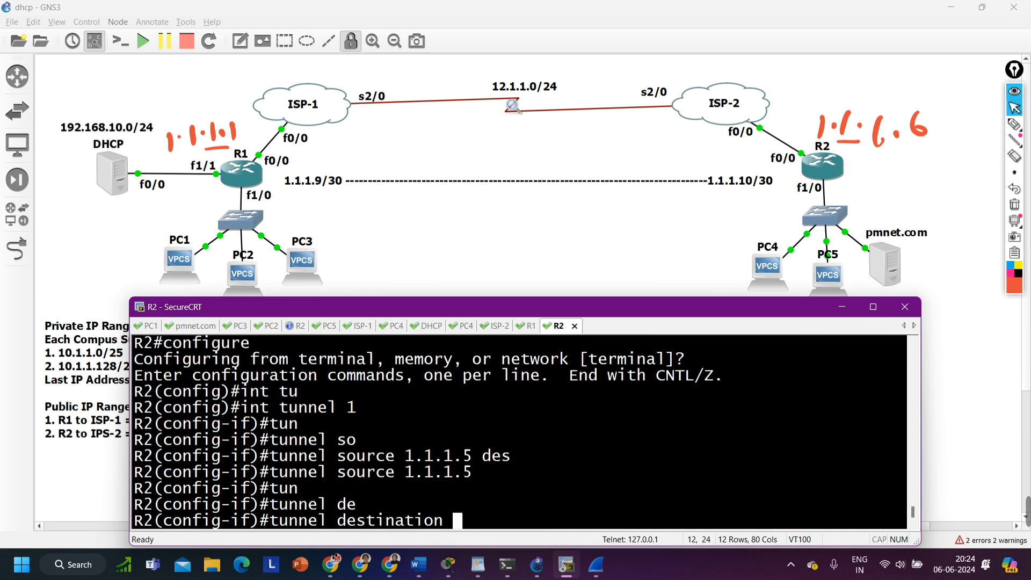
pyautogui.write('1.1.1.1')
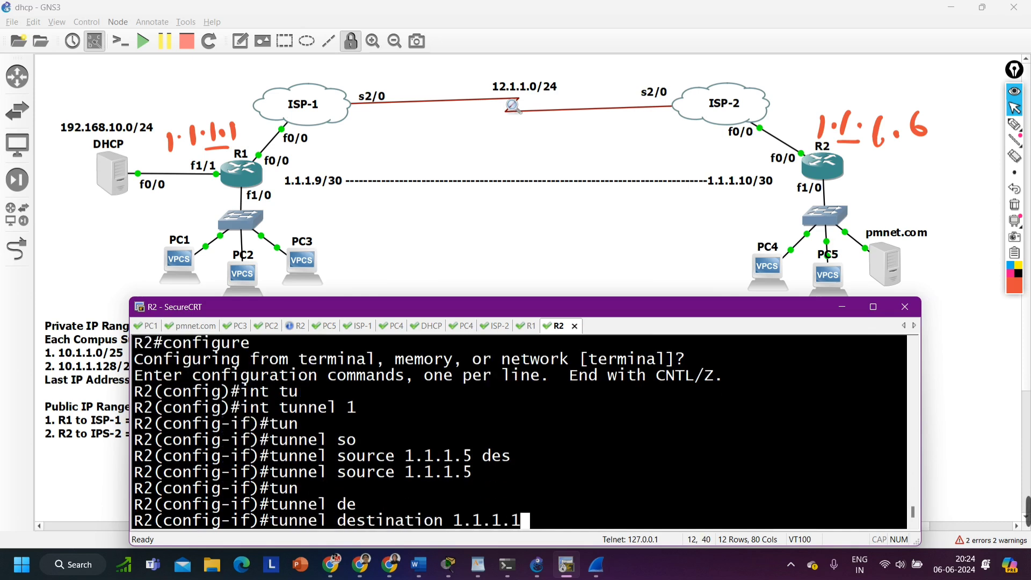
pyautogui.press('Return')
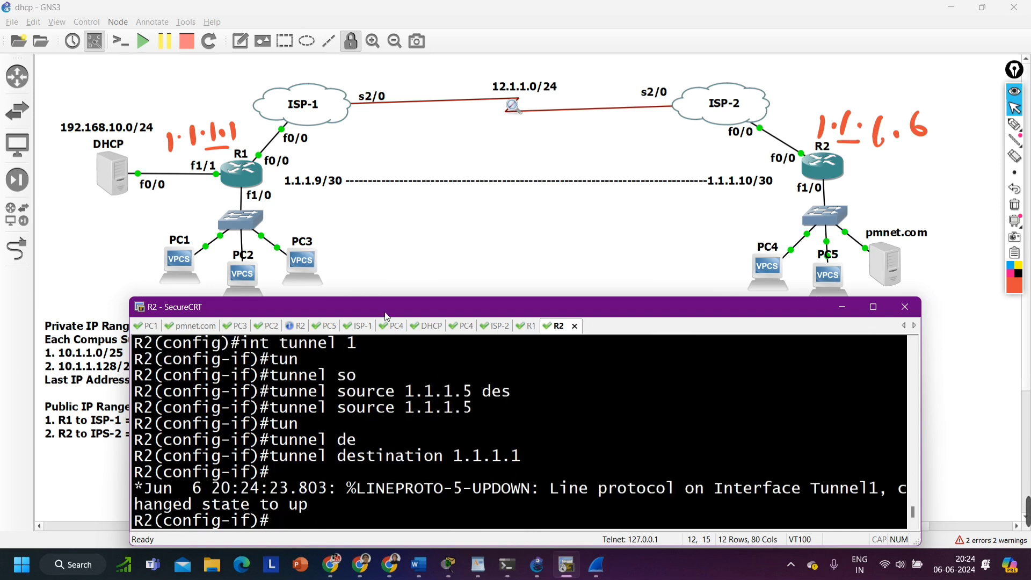
# Switch to R1's console and enter interface configuration mode for tunnel 1
pyautogui.click(533, 328)
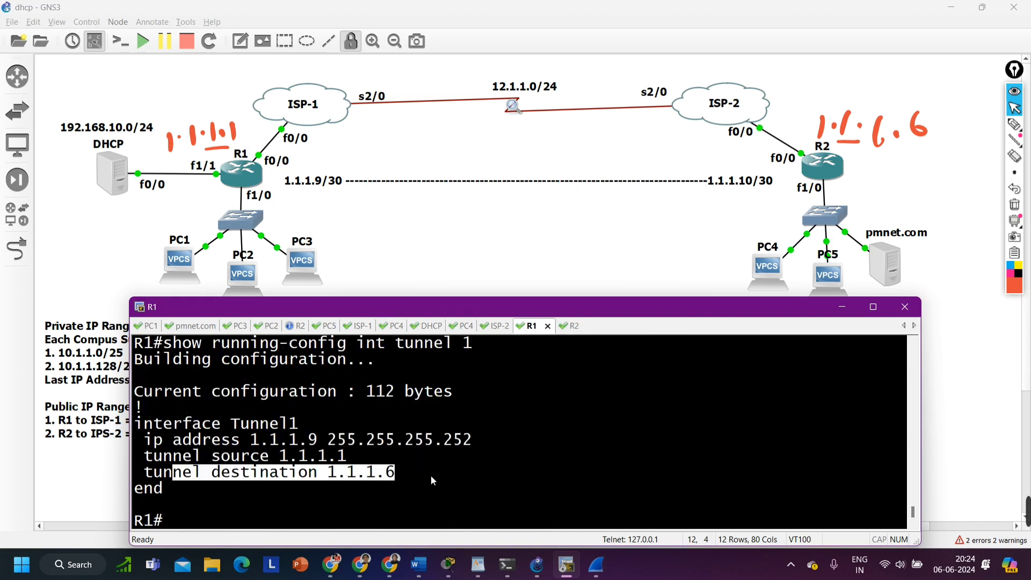
pyautogui.moveTo(431, 475); pyautogui.dragTo(339, 477)
pyautogui.write('conf')
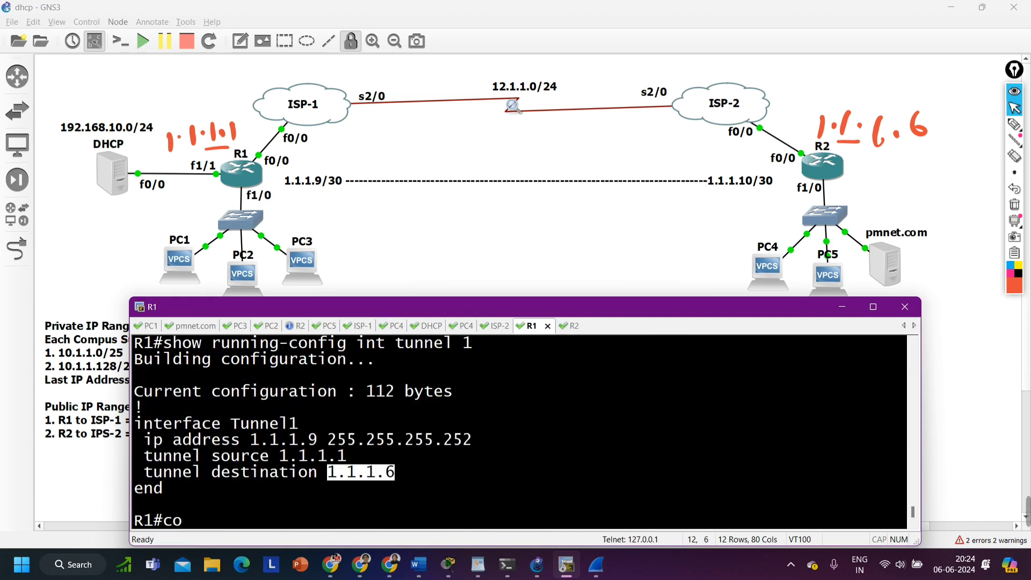
pyautogui.press('Tab')
pyautogui.press('Return')
pyautogui.press('Return')
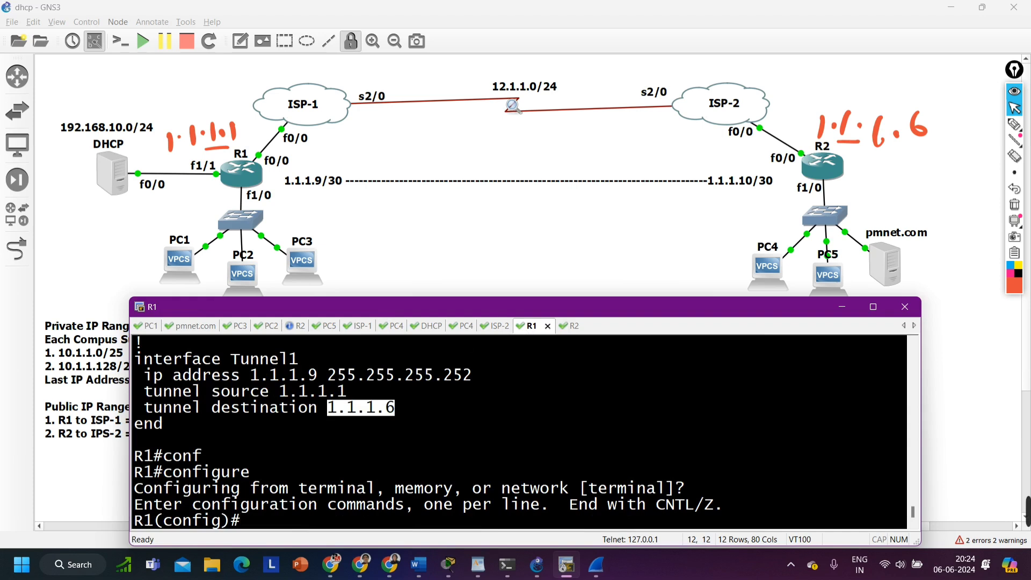
pyautogui.write('int tu')
pyautogui.press('Tab')
pyautogui.write('1')
pyautogui.press('Return')
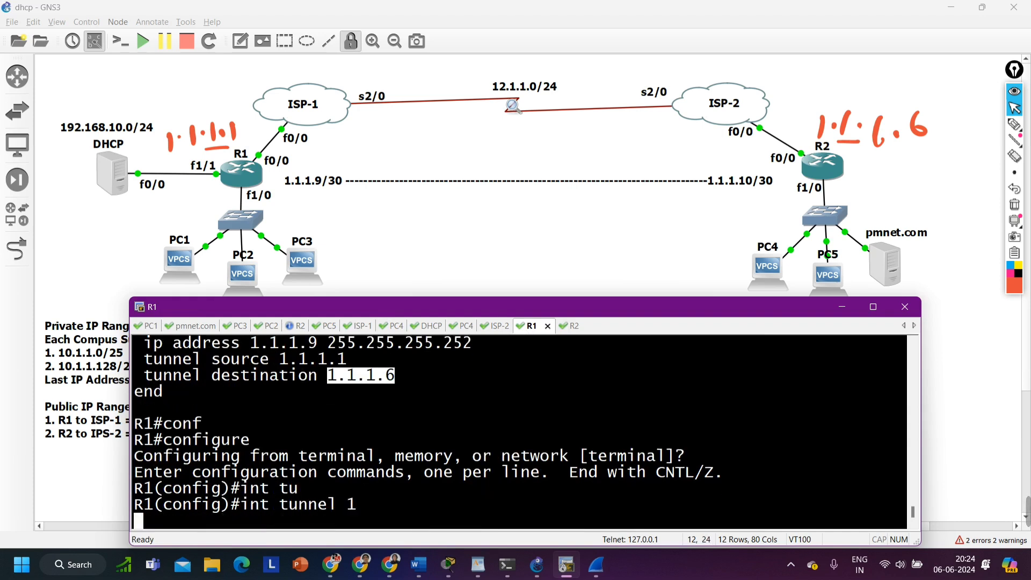
# Try to set the destination of R1's tunnel 1 to 6
pyautogui.write('tu')
pyautogui.press('Tab')
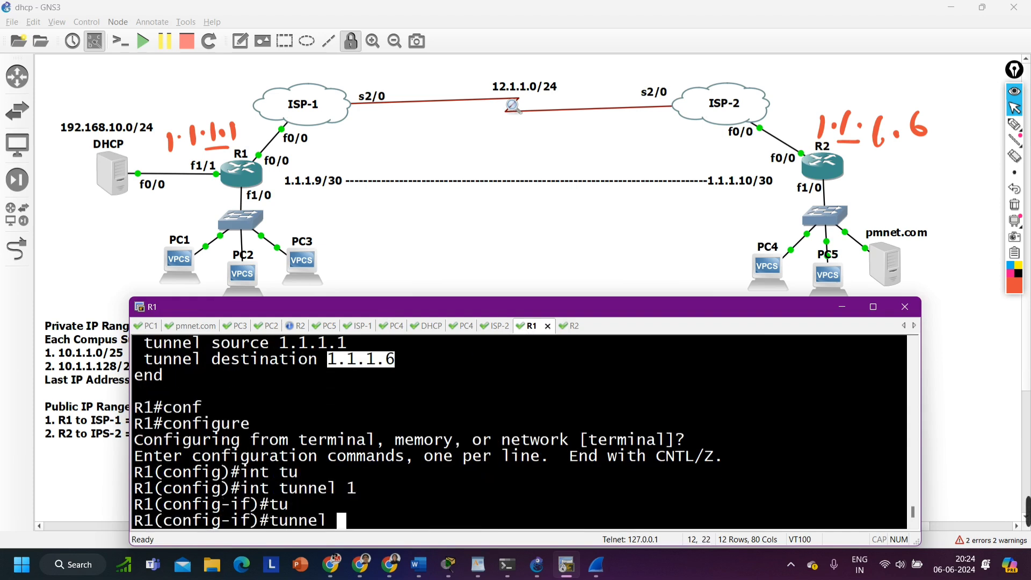
pyautogui.write('de')
pyautogui.press('Tab')
pyautogui.write('6')
pyautogui.press('Return')
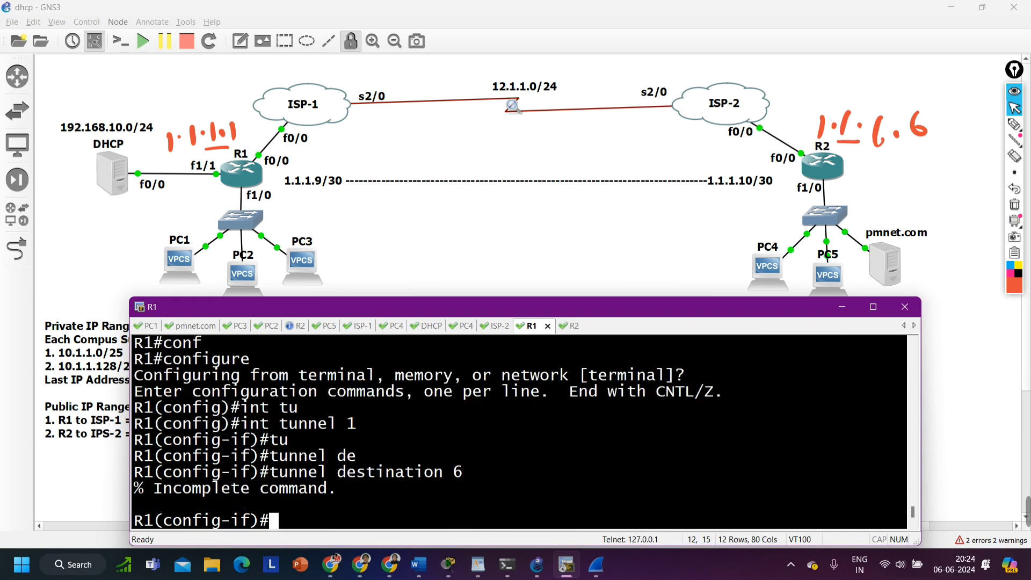
# Remove the tunnel destination 1.1.1.6 from R1's tunnel 1
pyautogui.press('Up')
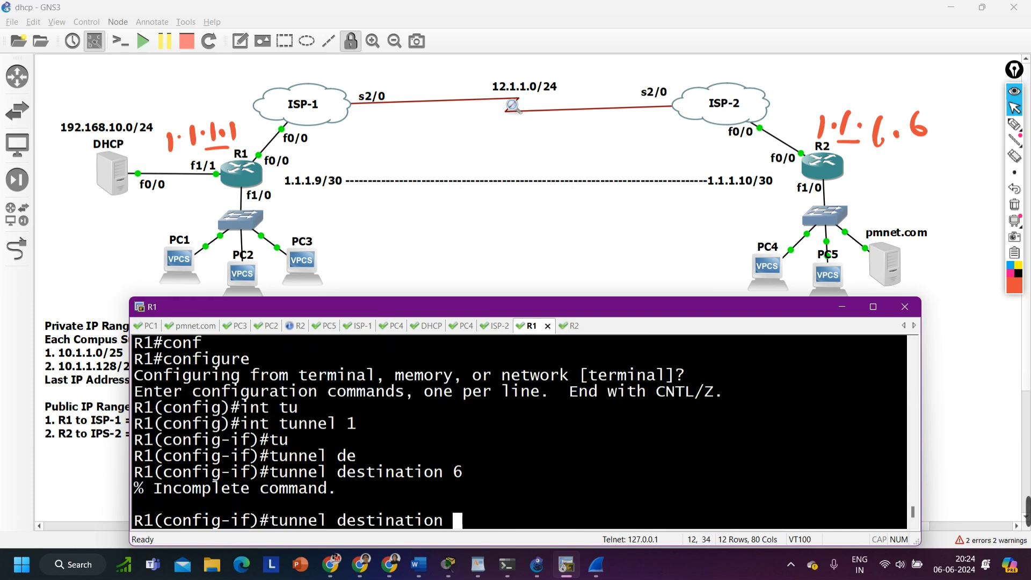
pyautogui.write('1.1.1.6')
pyautogui.hotkey('ctrl', 'a')
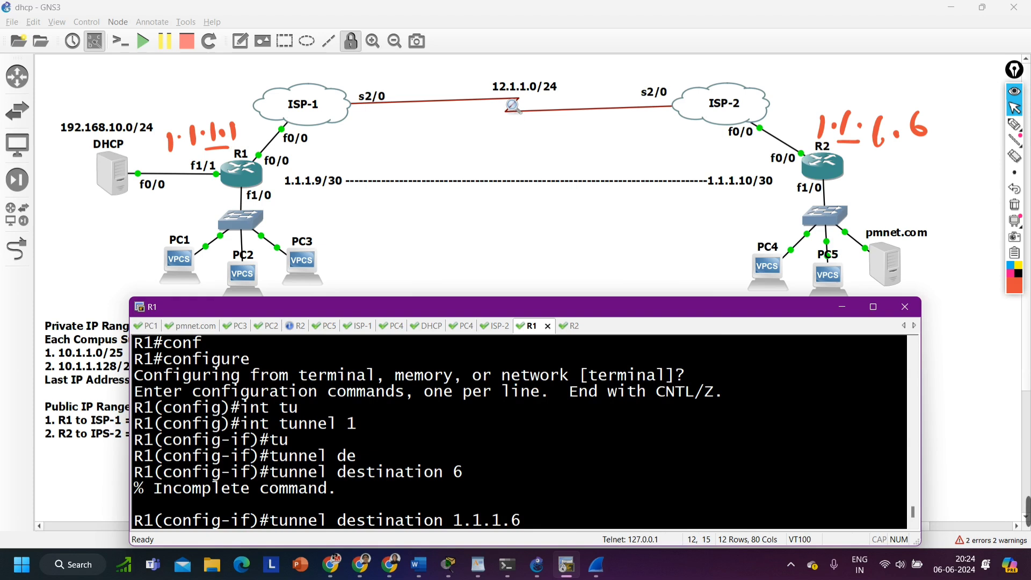
pyautogui.write('no')
pyautogui.press('Return')
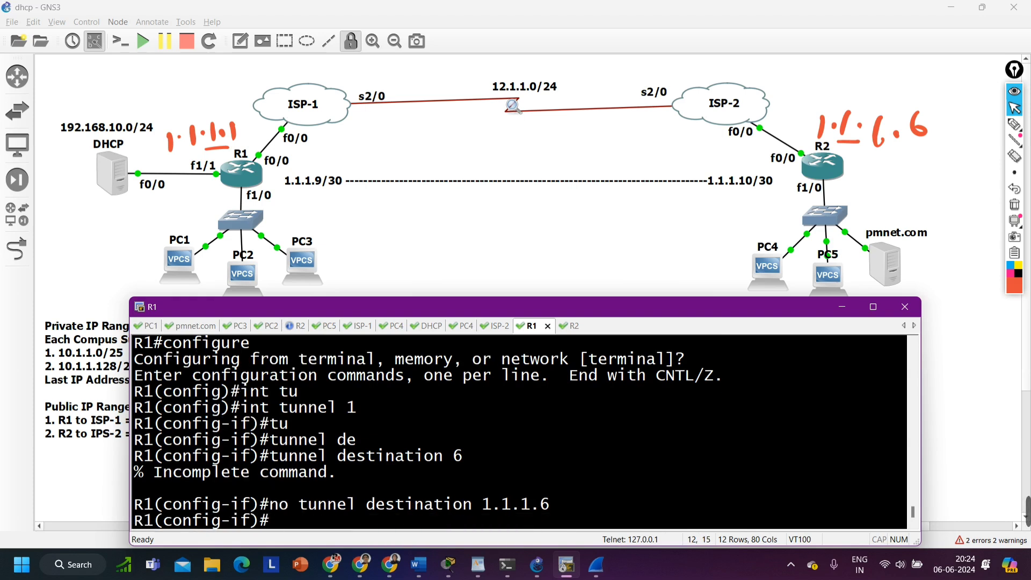
# Set the destination of R1's tunnel 1 to 1.1.1.5 and leave configuration mode
pyautogui.write('tun')
pyautogui.press('Tab')
pyautogui.write('de')
pyautogui.press('Tab')
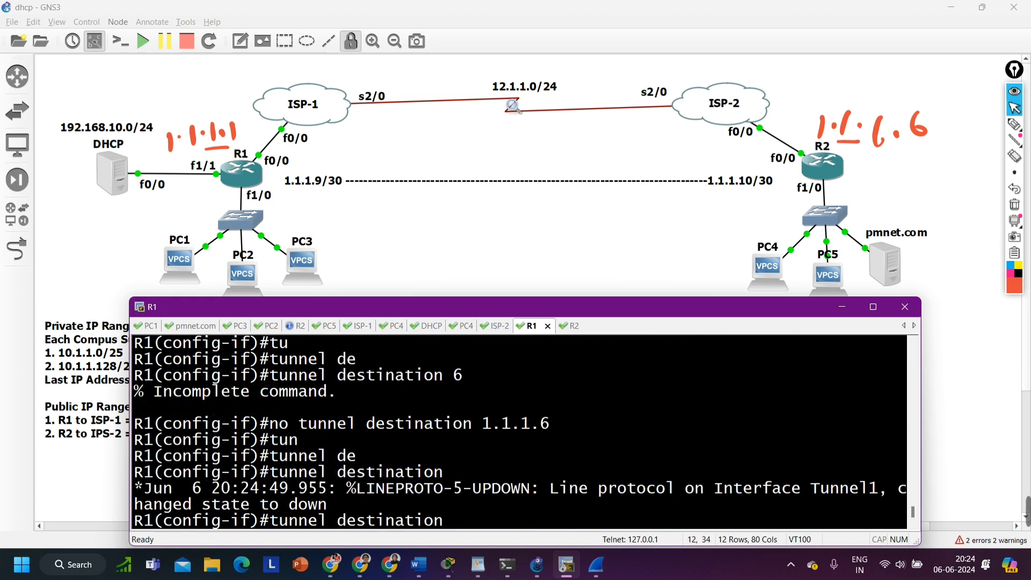
pyautogui.write('1.1.1.5')
pyautogui.press('Return')
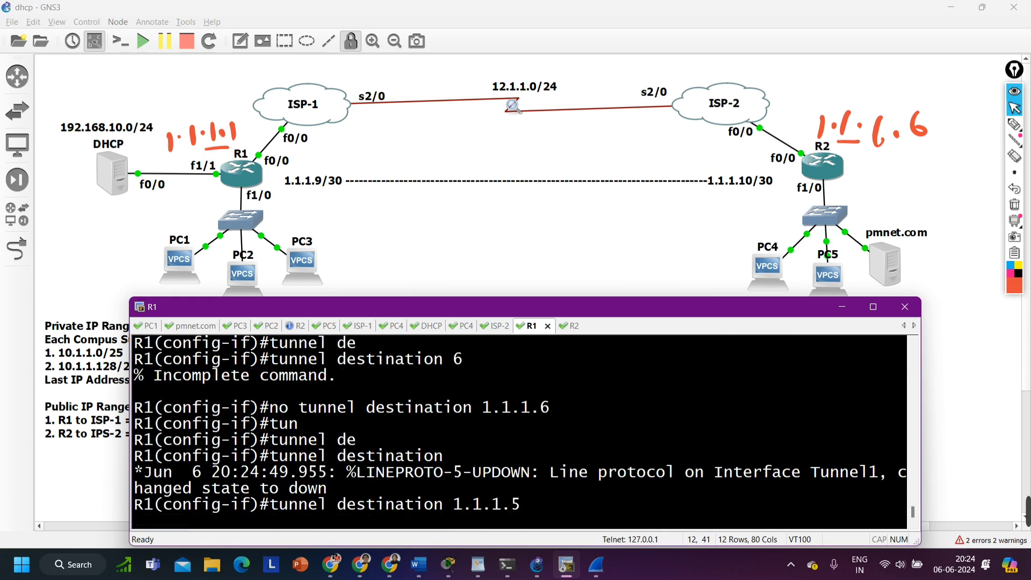
pyautogui.hotkey('ctrl', 'z')
pyautogui.press('Return')
pyautogui.press('Return')
pyautogui.press('Return')
pyautogui.press('Return')
pyautogui.press('Return')
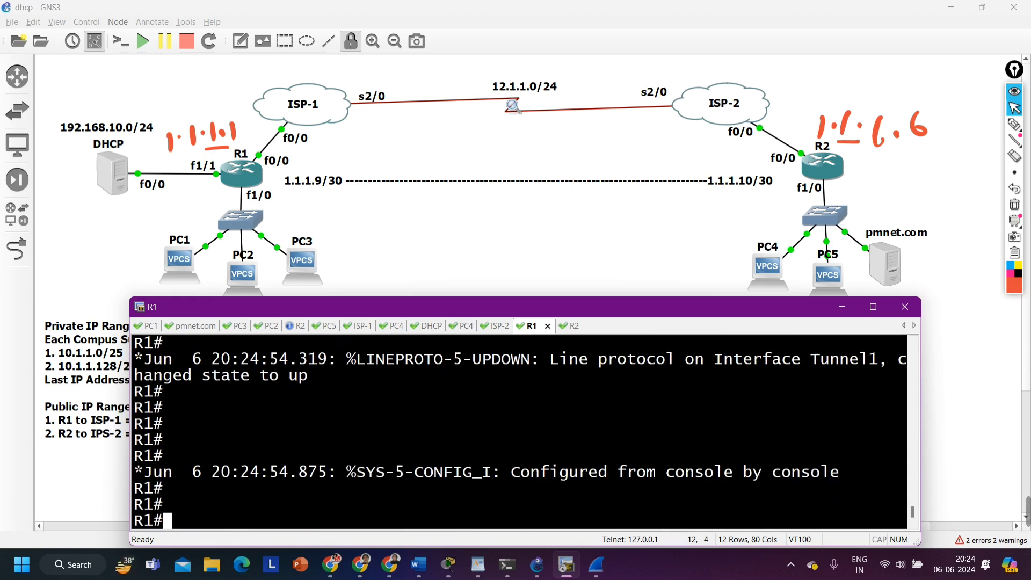
# Return to R2's console and leave configuration mode
pyautogui.hotkey('ctrl', 'Tab')
pyautogui.press('Return')
pyautogui.press('Return')
pyautogui.press('Return')
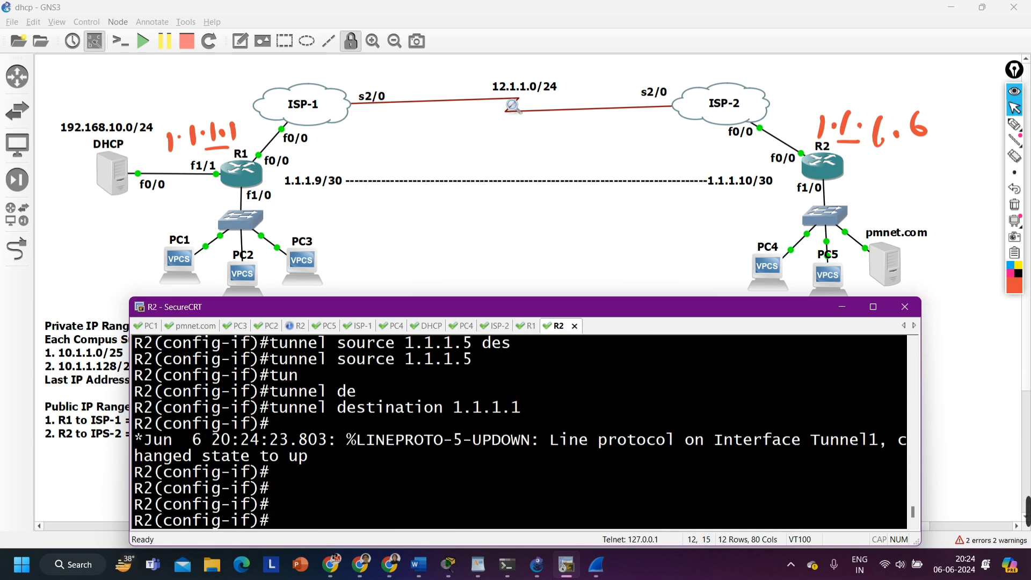
pyautogui.hotkey('ctrl', 'z')
pyautogui.press('Return')
pyautogui.press('Return')
pyautogui.press('Return')
pyautogui.press('Return')
# Display R2's brief IP interface summary and check the Tunnel1 address, status and protocol
pyautogui.write('sh')
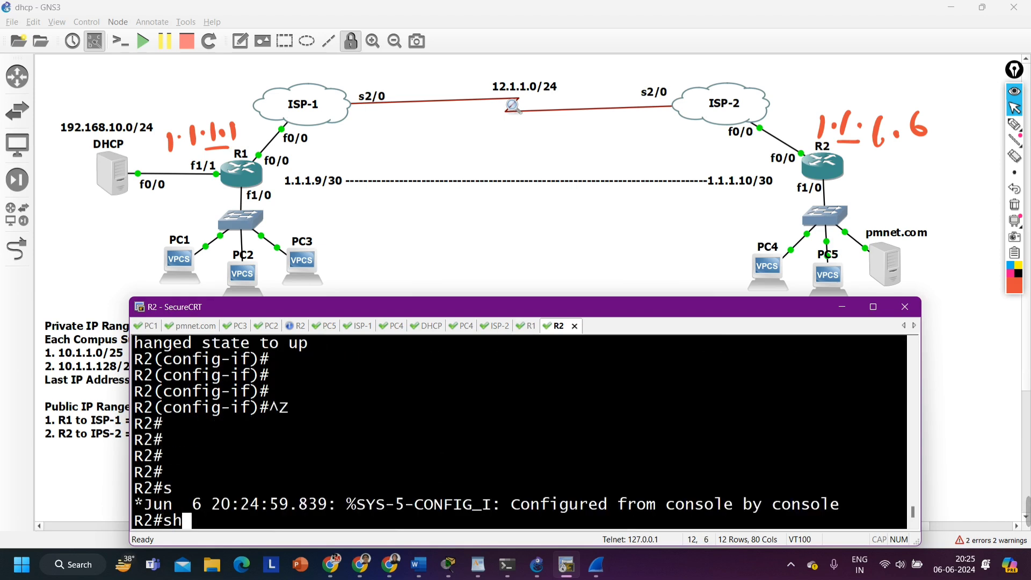
pyautogui.write('ow ip int br')
pyautogui.press('Return')
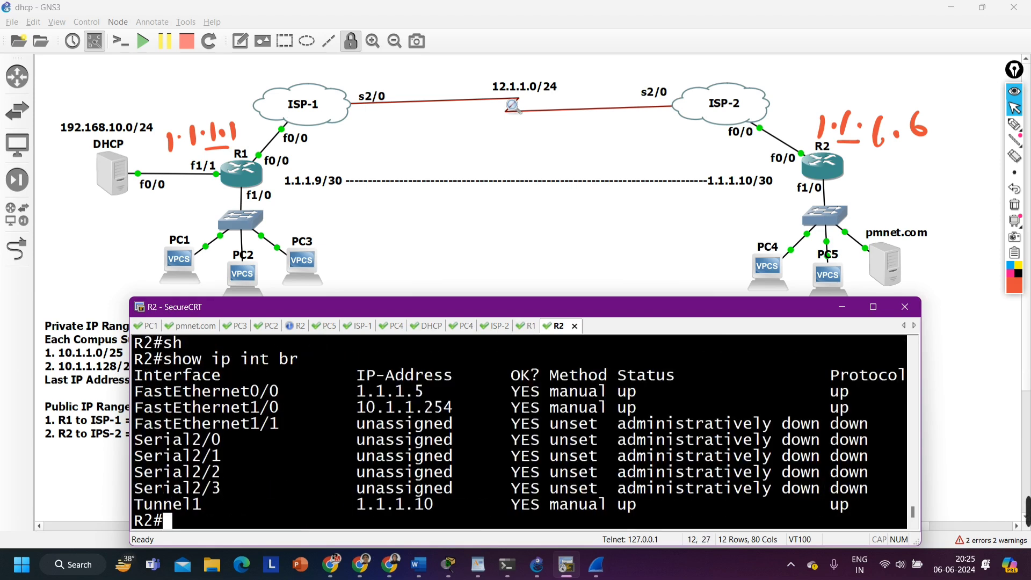
pyautogui.moveTo(155, 505); pyautogui.dragTo(855, 514)
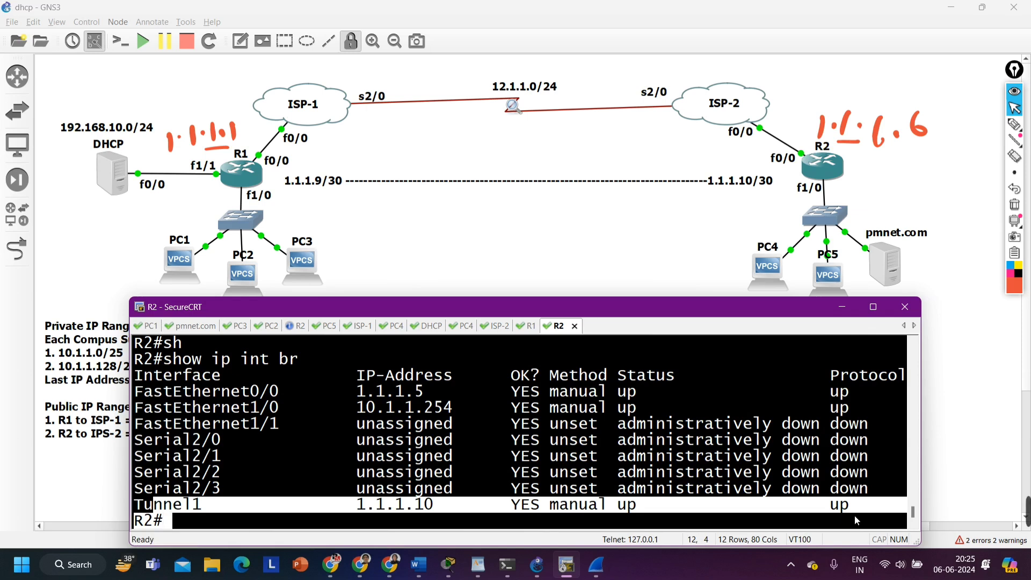
# Mark the tunnel endpoint addresses 1.1.1.9/30 and 1.1.1.10/30 on the topology with red pen spots
pyautogui.click(1014, 125)
pyautogui.click(285, 195)
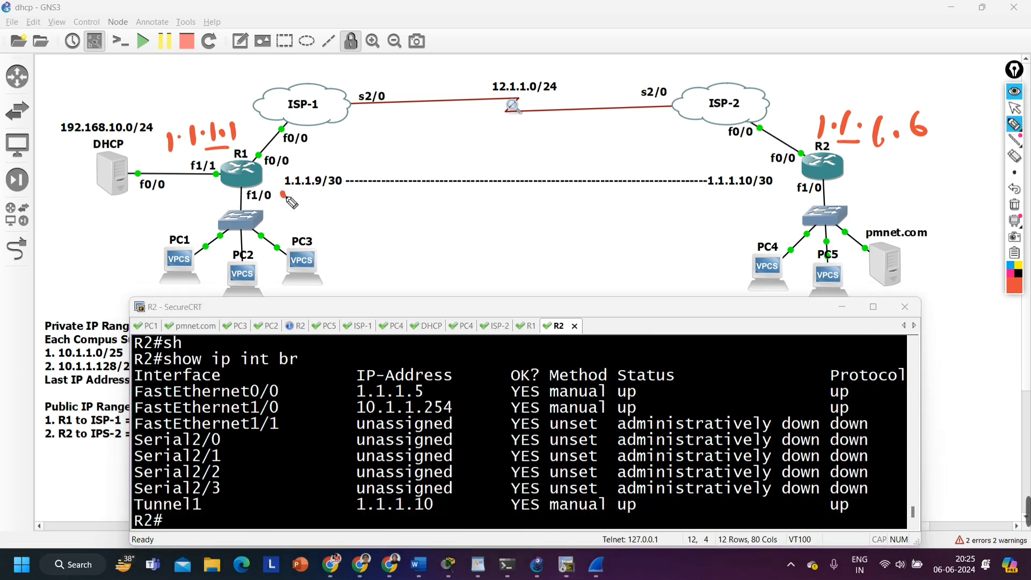
pyautogui.click(761, 195)
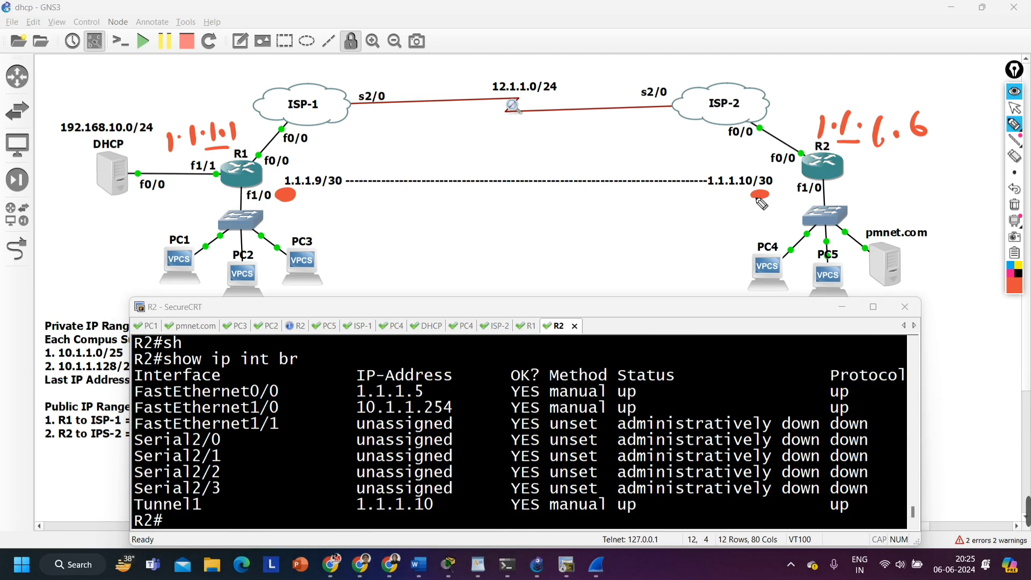
# Handwrite "1.1.1.1 | 1.1.1.5" beside R1's switch and draw a box around it
pyautogui.moveTo(268, 212)
pyautogui.mouseDown()
pyautogui.moveTo(269, 226)
pyautogui.moveTo(311, 213)
pyautogui.moveTo(315, 222)
pyautogui.mouseUp()
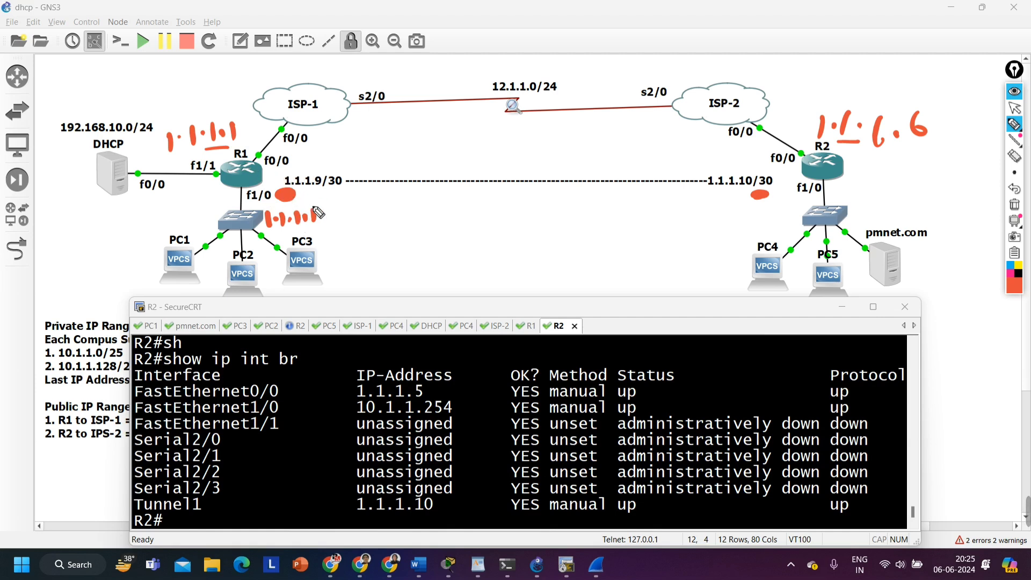
pyautogui.moveTo(322, 205)
pyautogui.mouseDown()
pyautogui.moveTo(325, 231)
pyautogui.moveTo(346, 224)
pyautogui.mouseUp()
pyautogui.click(340, 215)
pyautogui.click(356, 215)
pyautogui.moveTo(365, 208)
pyautogui.mouseDown()
pyautogui.moveTo(366, 224)
pyautogui.moveTo(396, 224)
pyautogui.mouseUp()
pyautogui.click(378, 218)
pyautogui.moveTo(365, 201)
pyautogui.mouseDown()
pyautogui.moveTo(263, 208)
pyautogui.moveTo(365, 245)
pyautogui.moveTo(412, 211)
pyautogui.moveTo(342, 201)
pyautogui.mouseUp()
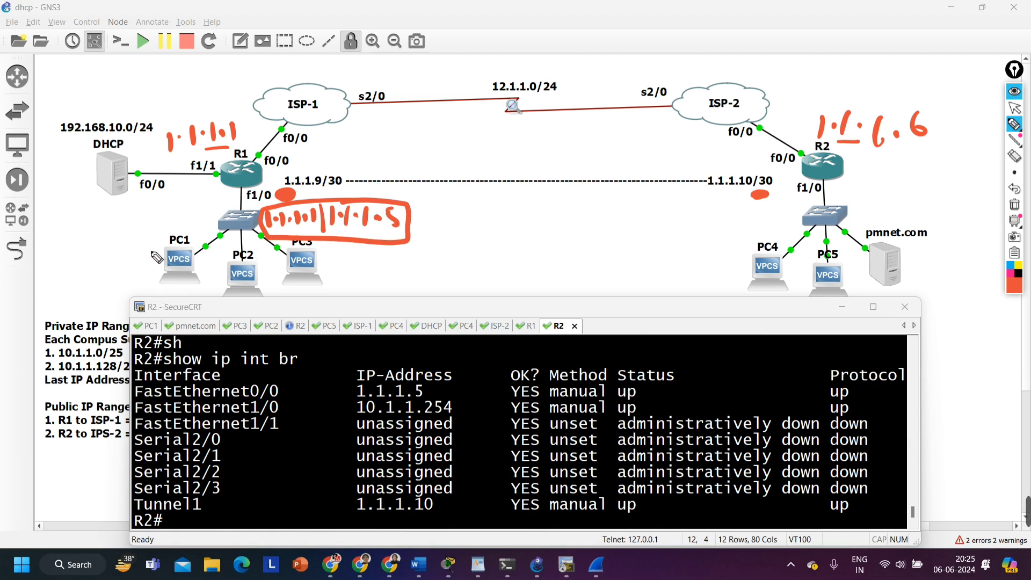
# Draw red tick marks on PC1, PC2 and PC3 in the topology
pyautogui.moveTo(132, 246); pyautogui.dragTo(160, 247)
pyautogui.moveTo(299, 260); pyautogui.dragTo(330, 256)
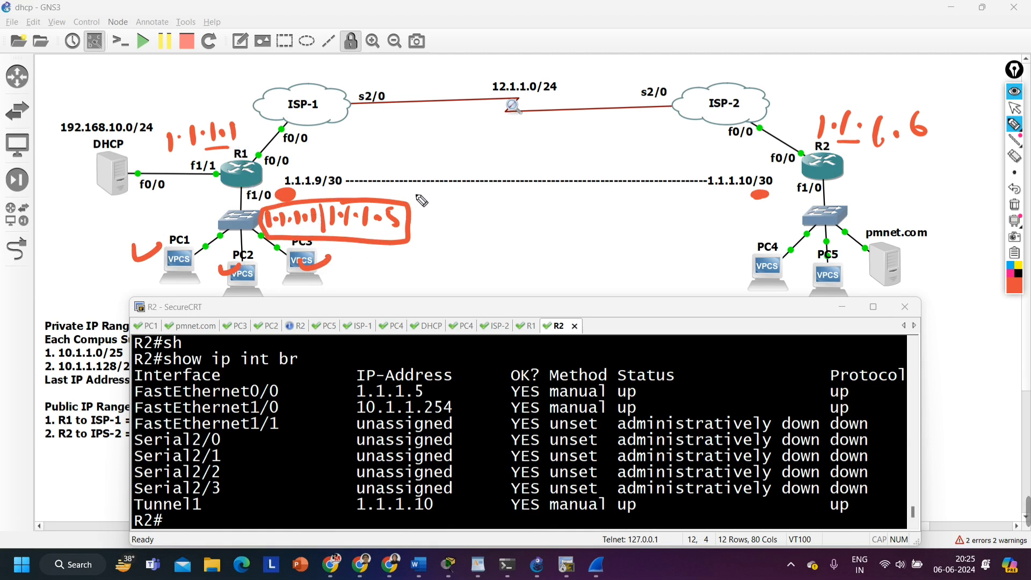
# Display R2's running configuration for interface Tunnel1 and highlight its tunnel source line
pyautogui.click(1014, 108)
pyautogui.click(311, 449)
pyautogui.write('sh')
pyautogui.press('Tab')
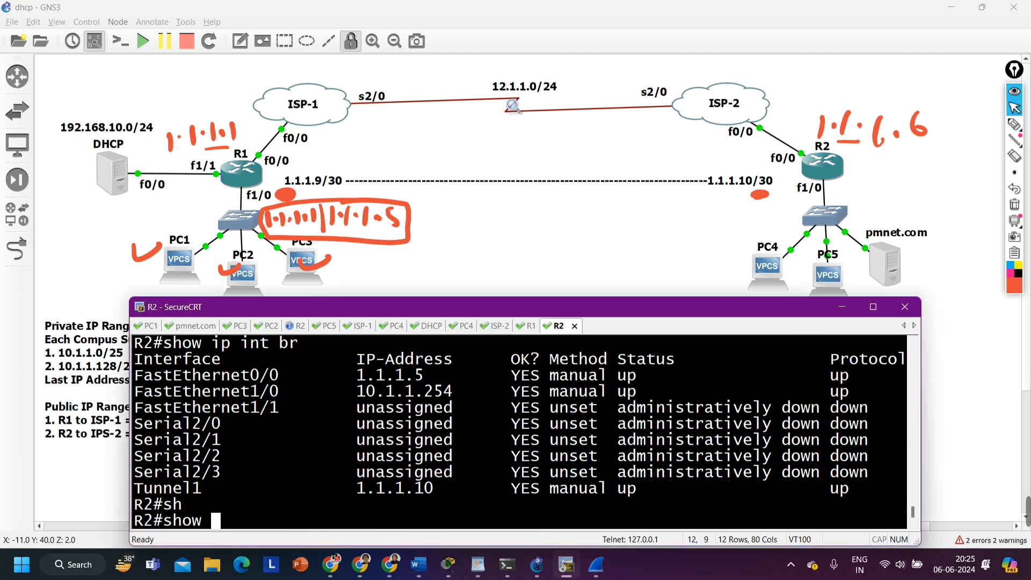
pyautogui.write('run')
pyautogui.press('Tab')
pyautogui.write('int tu')
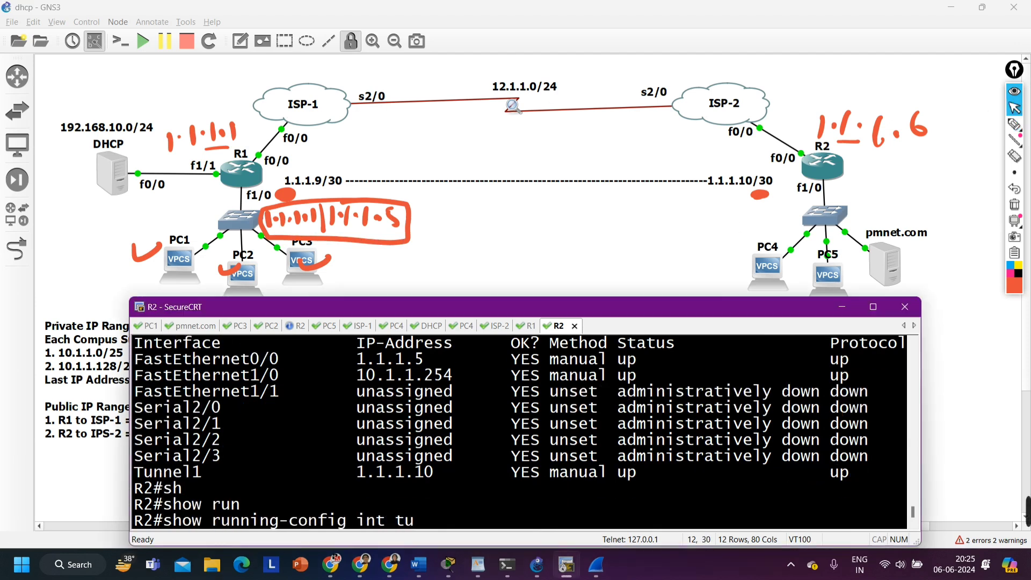
pyautogui.write('1')
pyautogui.press('Return')
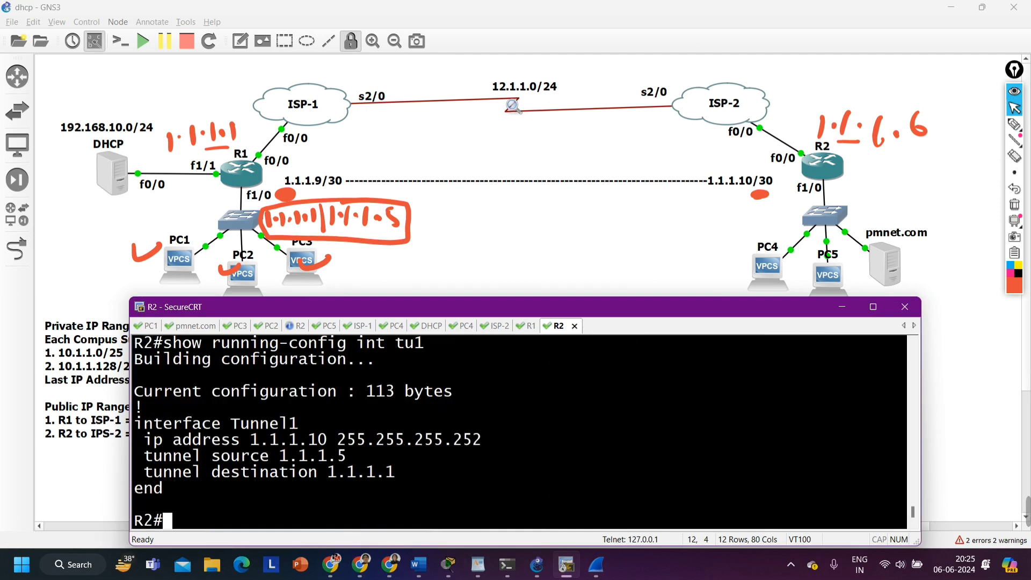
pyautogui.moveTo(154, 460); pyautogui.dragTo(359, 451)
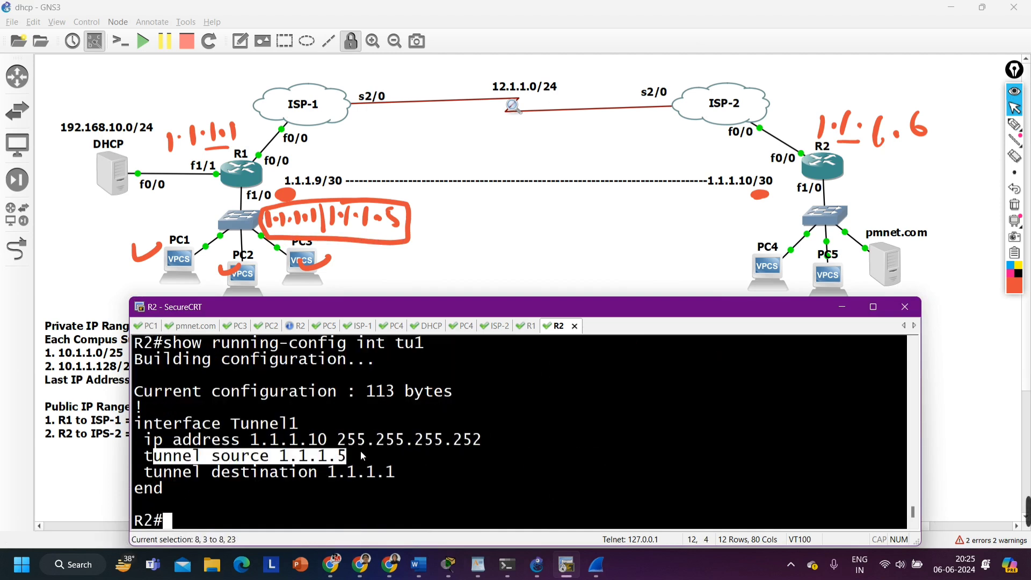
# Display R1's running configuration for interface Tunnel1 and highlight its tunnel source and destination lines
pyautogui.click(537, 328)
pyautogui.write('sh')
pyautogui.press('Tab')
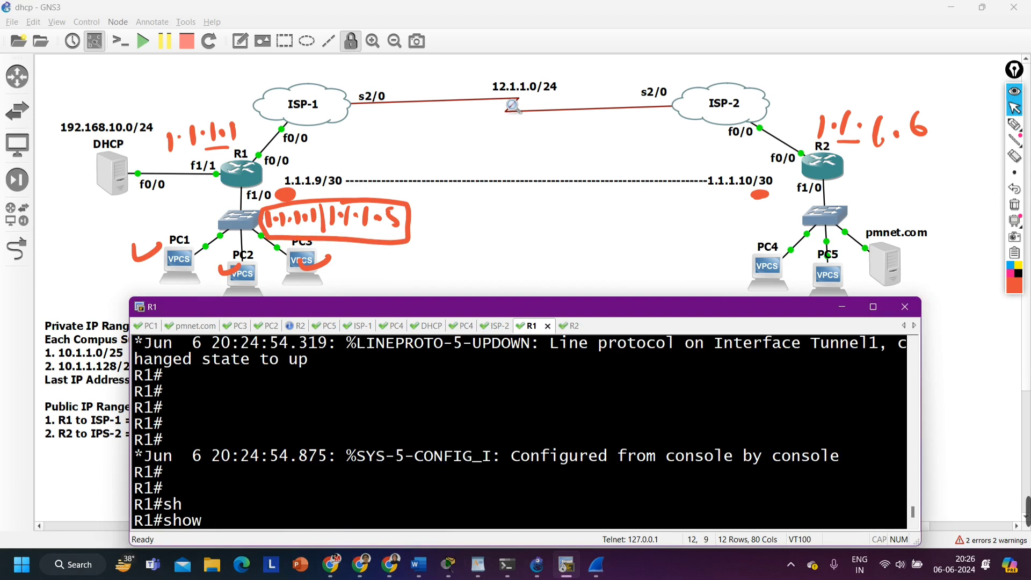
pyautogui.write('run int tu ')
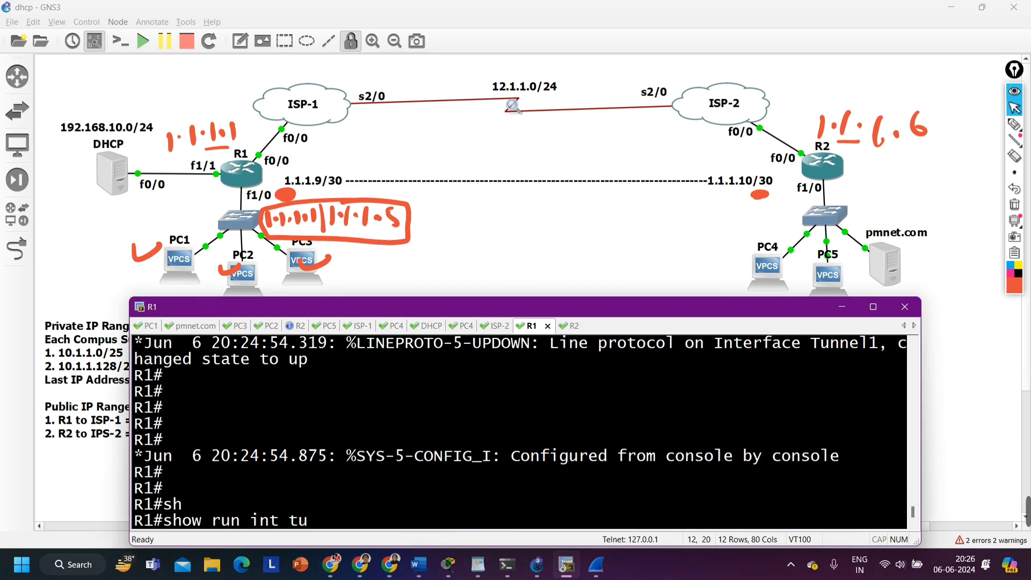
pyautogui.write('1')
pyautogui.press('Return')
pyautogui.moveTo(146, 456); pyautogui.dragTo(366, 452)
pyautogui.click(274, 473)
pyautogui.moveTo(286, 478); pyautogui.dragTo(464, 473)
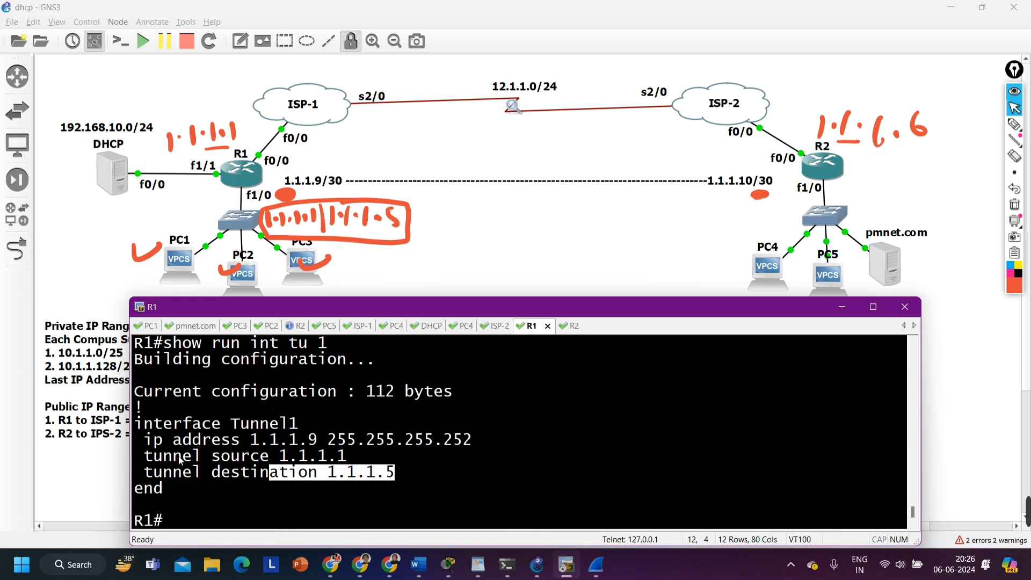
pyautogui.moveTo(145, 456)
pyautogui.mouseDown()
pyautogui.moveTo(459, 479)
pyautogui.moveTo(171, 472)
pyautogui.moveTo(145, 456)
pyautogui.mouseUp()
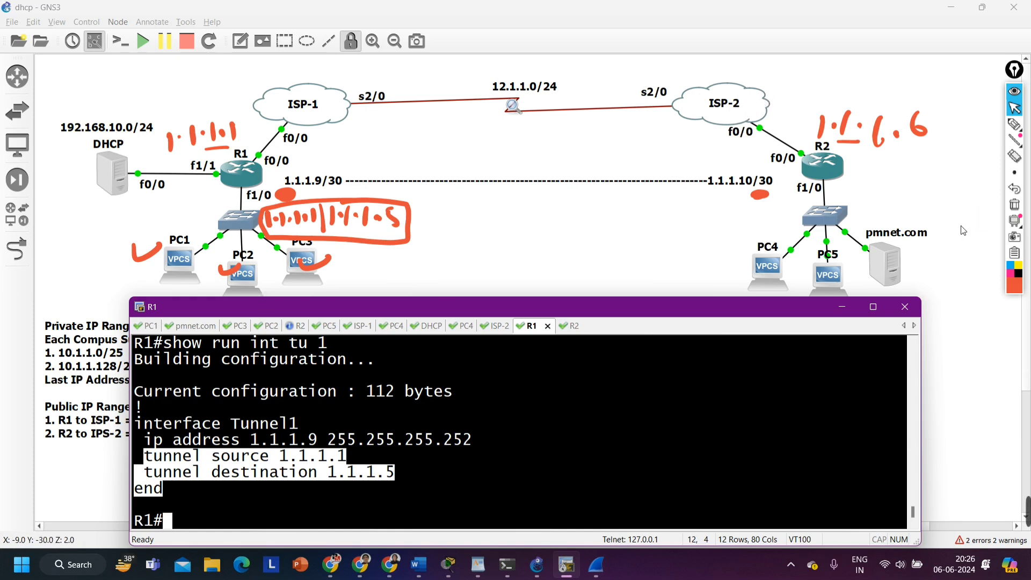
# Clear the old pen marks, then underline tunnel addresses 1.1.1.9/30 and 1.1.1.10/30 and circle the tunnel ends beside R1 and R2
pyautogui.click(1014, 124)
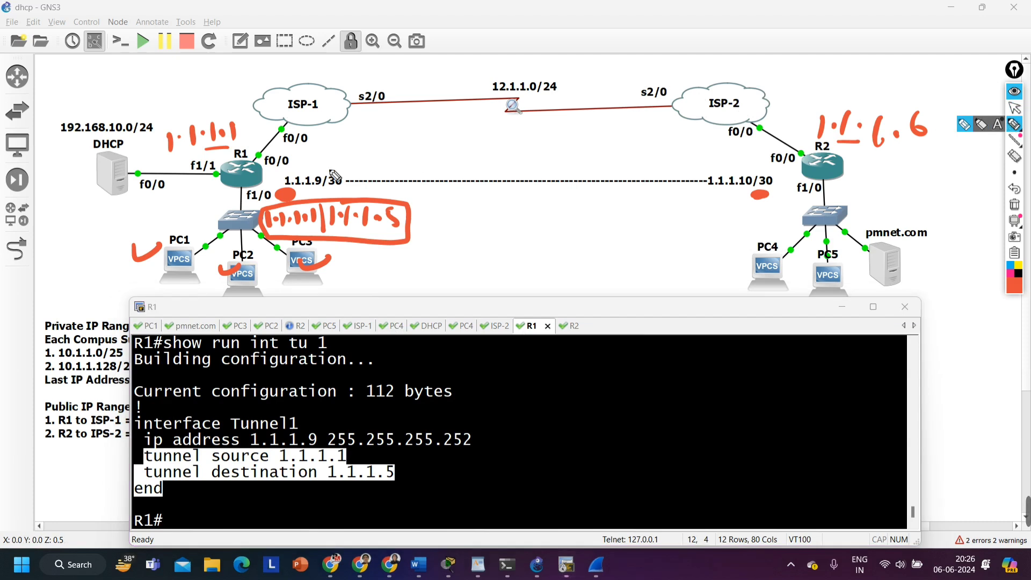
pyautogui.click(1015, 204)
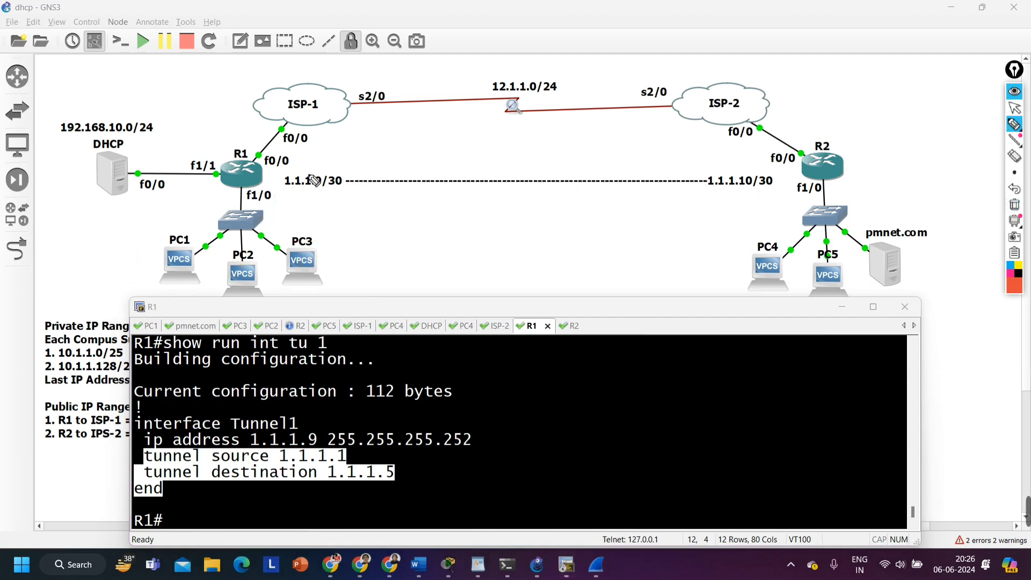
pyautogui.moveTo(279, 190); pyautogui.dragTo(325, 192)
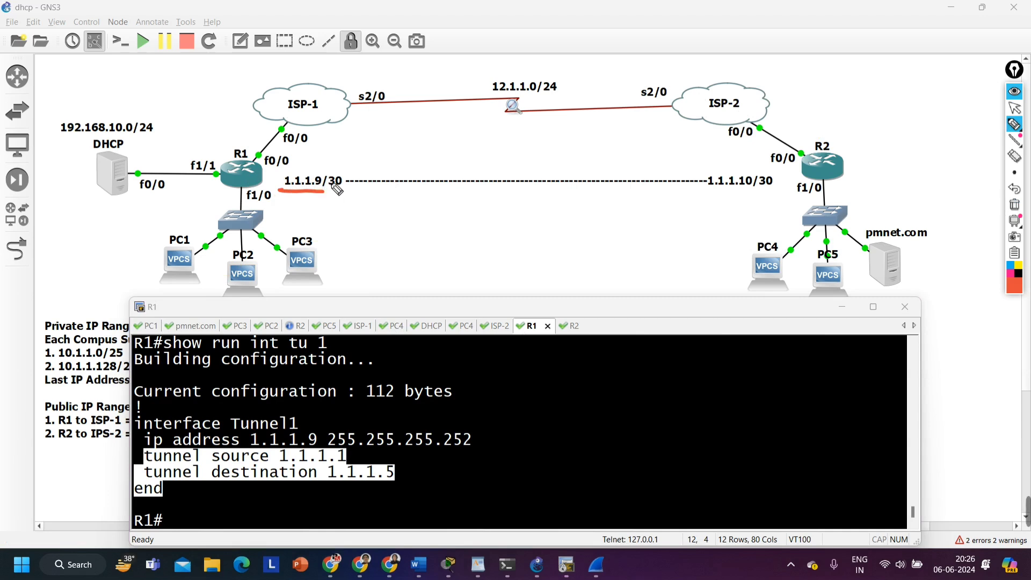
pyautogui.moveTo(705, 189); pyautogui.dragTo(776, 189)
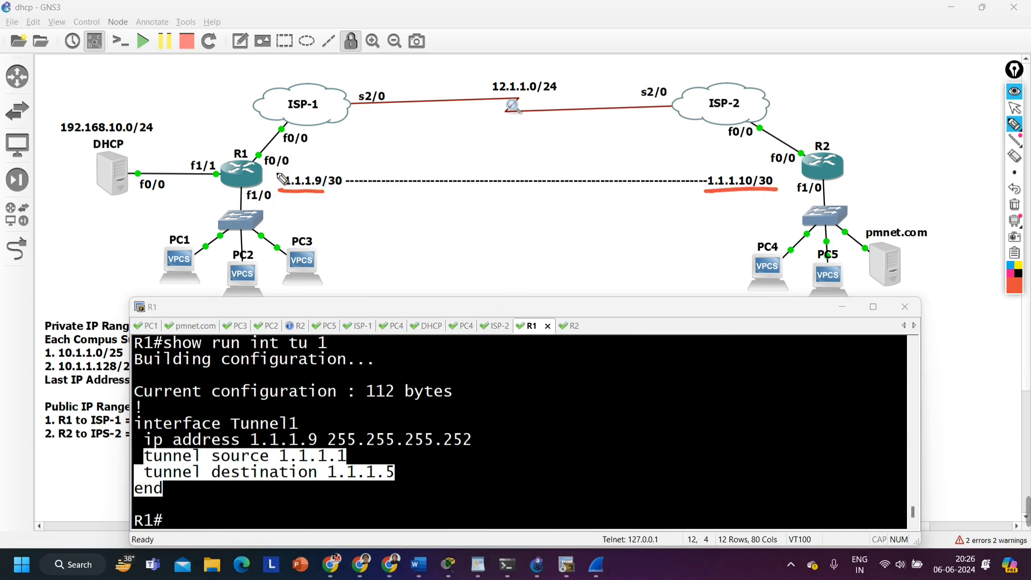
pyautogui.moveTo(281, 178); pyautogui.dragTo(280, 165)
pyautogui.moveTo(782, 171)
pyautogui.mouseDown()
pyautogui.moveTo(790, 188)
pyautogui.moveTo(785, 172)
pyautogui.mouseUp()
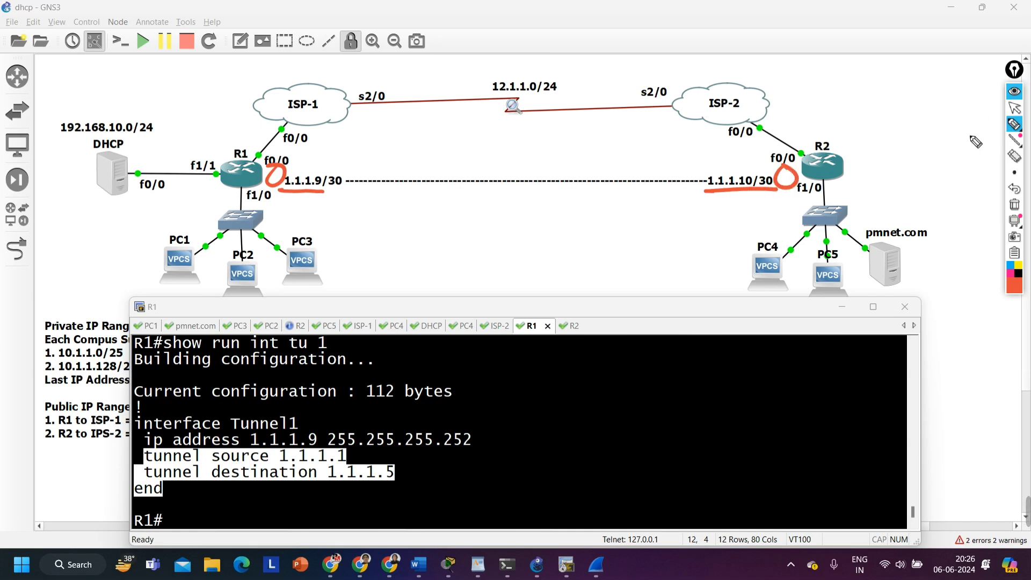
# Enter global configuration mode from the terminal on R1
pyautogui.click(1014, 108)
pyautogui.click(365, 461)
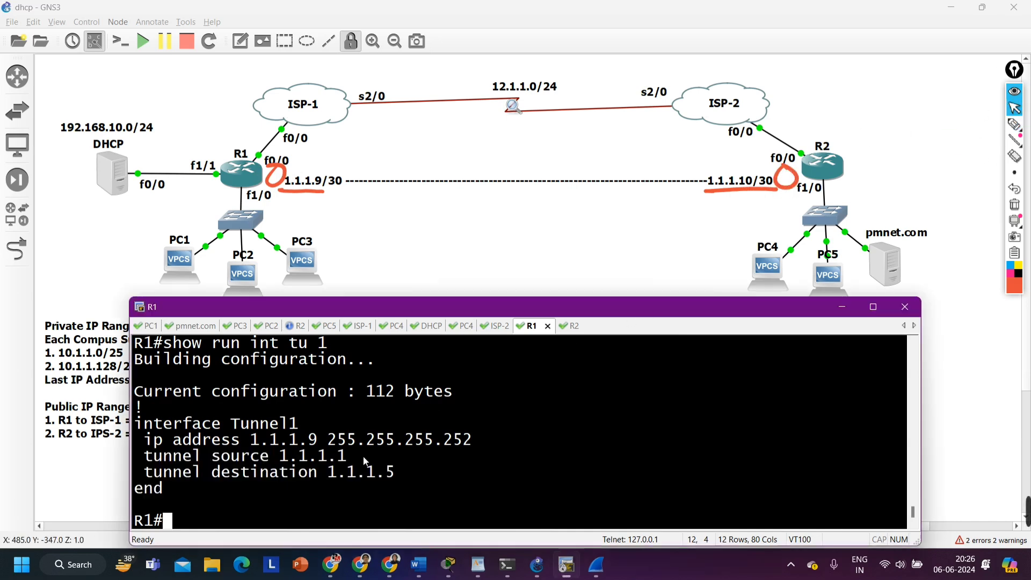
pyautogui.press('Return')
pyautogui.write('conf')
pyautogui.press('Tab')
pyautogui.press('Return')
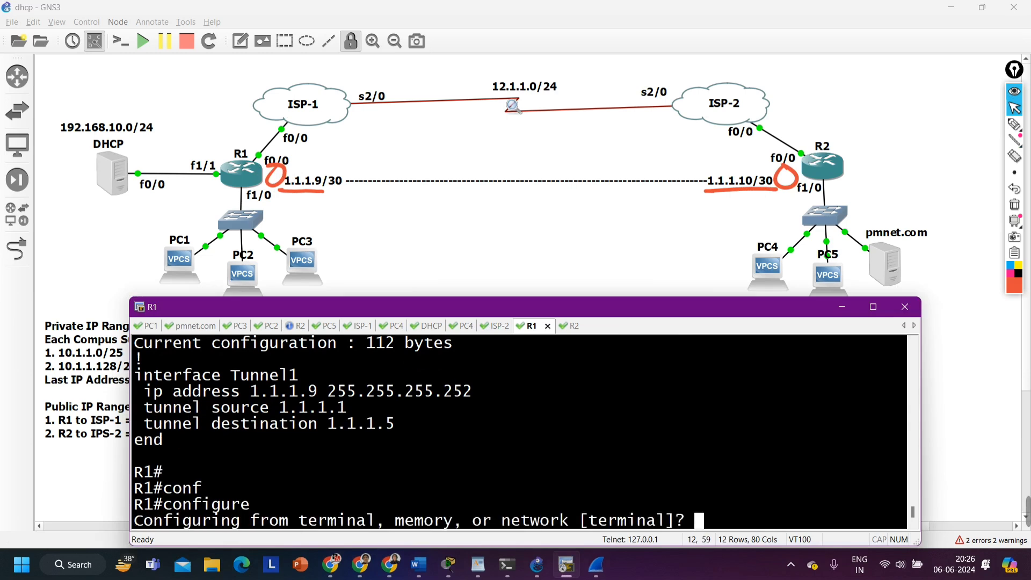
pyautogui.press('Return')
pyautogui.press('Return')
pyautogui.press('Return')
pyautogui.press('Return')
pyautogui.press('Return')
pyautogui.press('Return')
# Ping R2's tunnel address 1.1.1.10 from R1's configuration mode using source address 1.1.1.9
pyautogui.write('do pi')
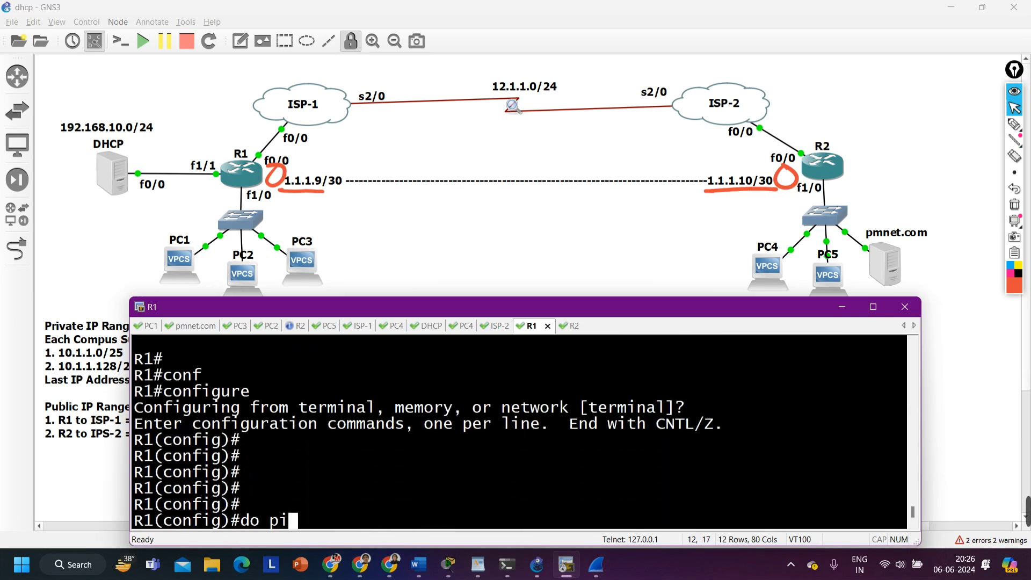
pyautogui.write('ng 1.1.1.')
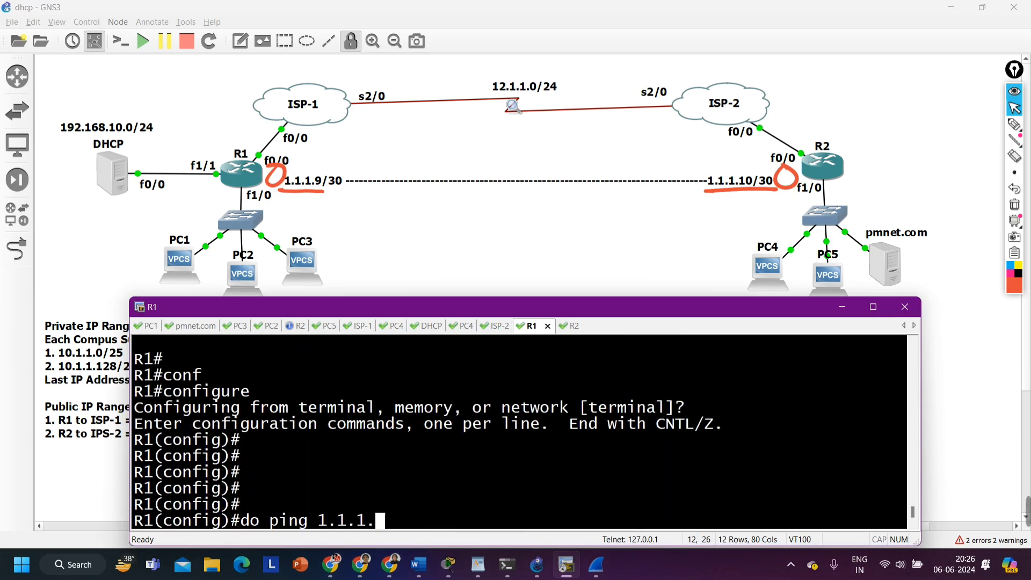
pyautogui.write('10 so')
pyautogui.press('Tab')
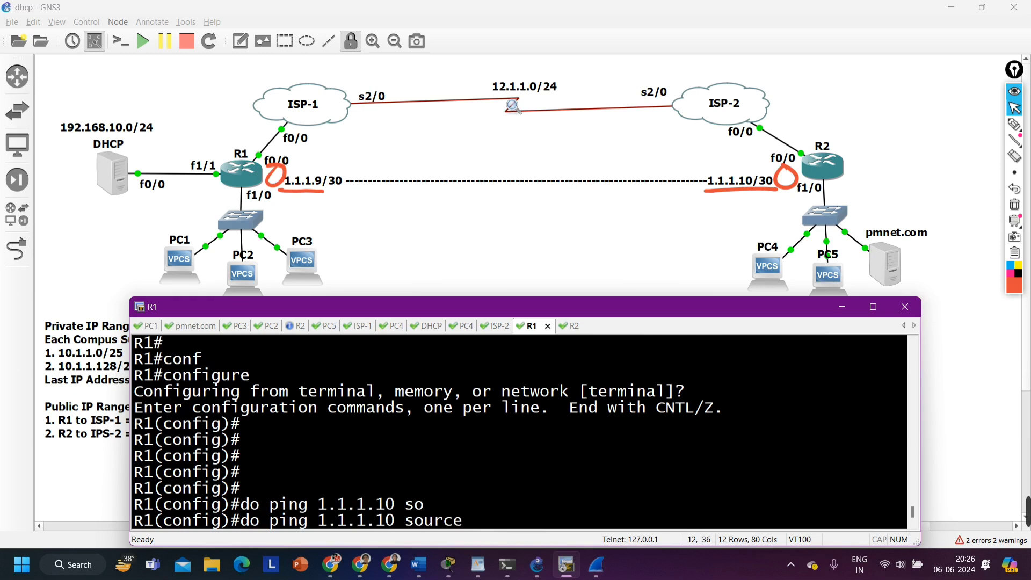
pyautogui.write('1.1.1.9')
pyautogui.press('Return')
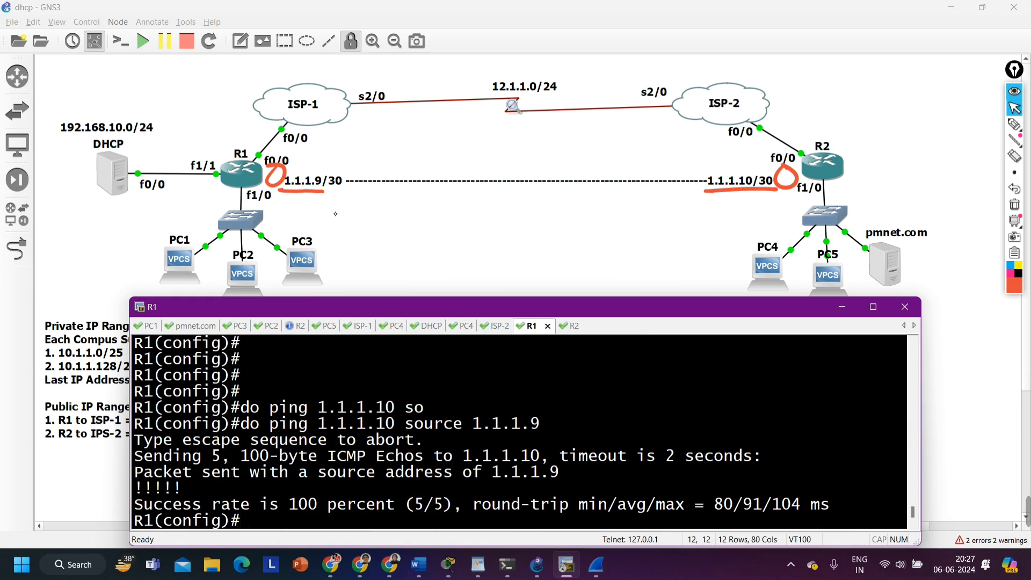
# Circle the tunnel link and the PC groups under R1 and R2 in red on the topology
pyautogui.click(1014, 124)
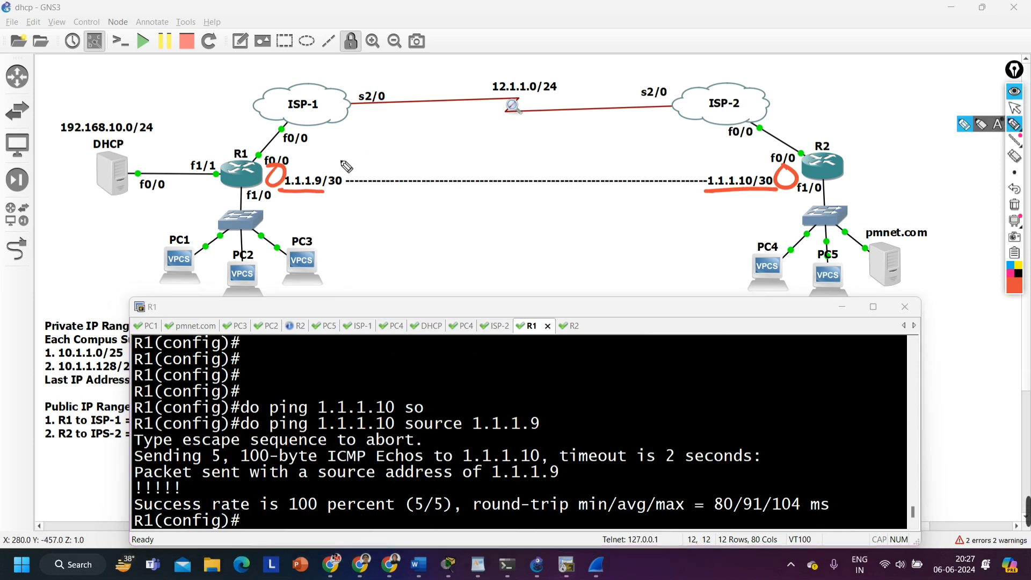
pyautogui.moveTo(419, 149)
pyautogui.mouseDown()
pyautogui.moveTo(493, 222)
pyautogui.moveTo(595, 134)
pyautogui.moveTo(519, 130)
pyautogui.mouseUp()
pyautogui.moveTo(253, 240); pyautogui.dragTo(225, 246)
pyautogui.moveTo(765, 259)
pyautogui.mouseDown()
pyautogui.moveTo(714, 279)
pyautogui.moveTo(760, 246)
pyautogui.mouseUp()
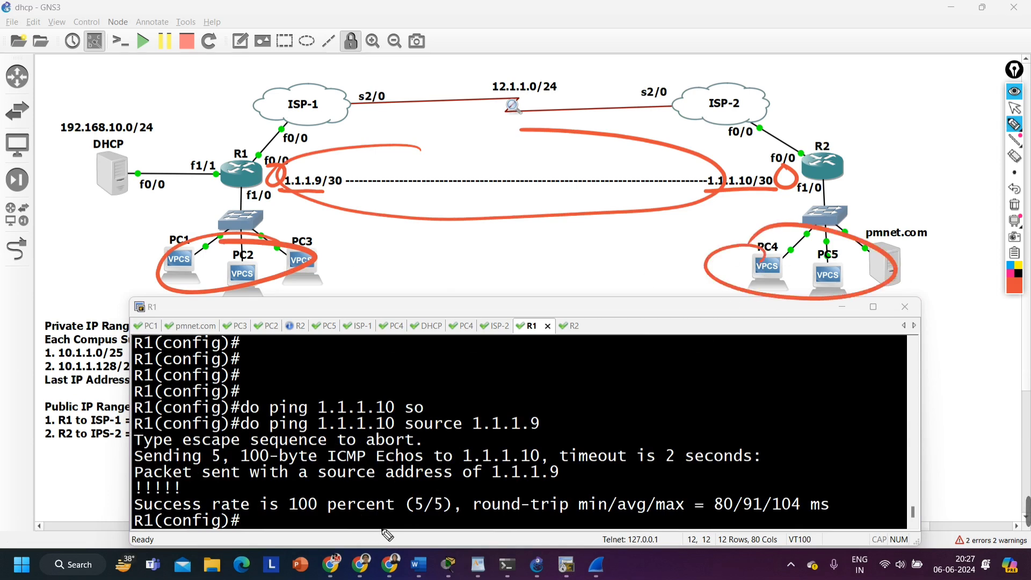
# Erase all pen annotations from the topology and reduce the terminal window's height
pyautogui.hotkey('ctrl', 'z')
pyautogui.hotkey('ctrl', 'z')
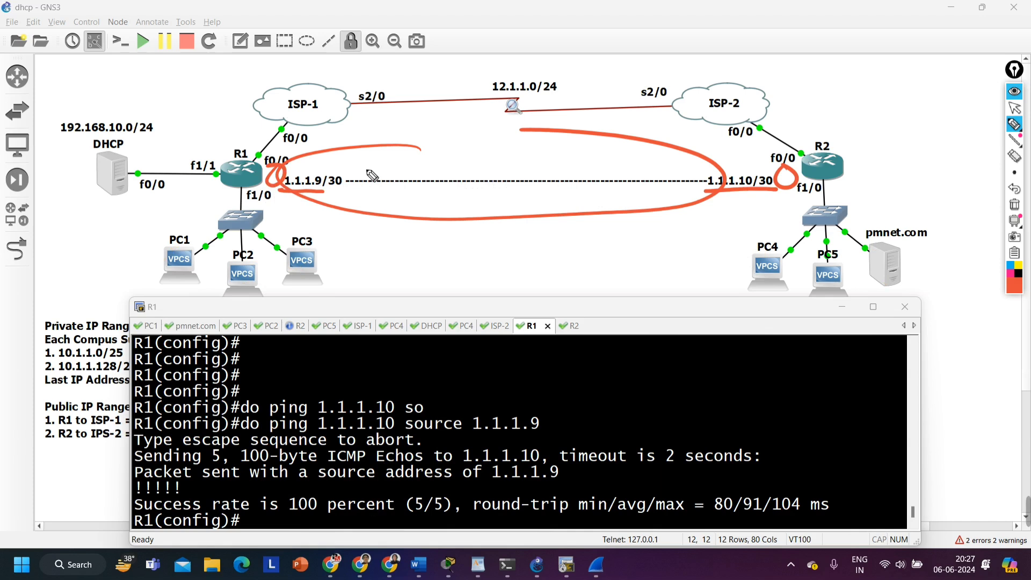
pyautogui.click(1014, 205)
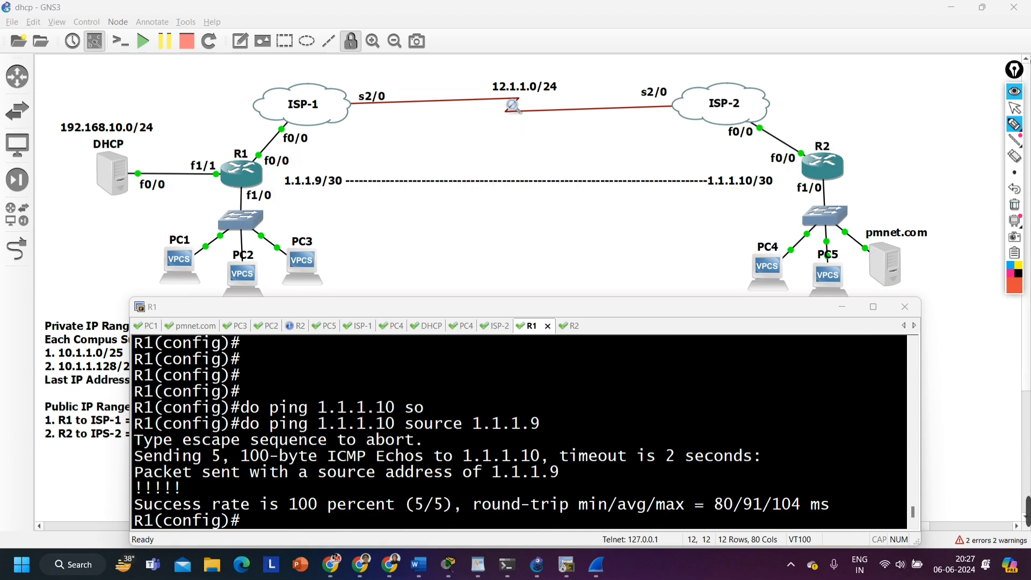
pyautogui.click(1014, 107)
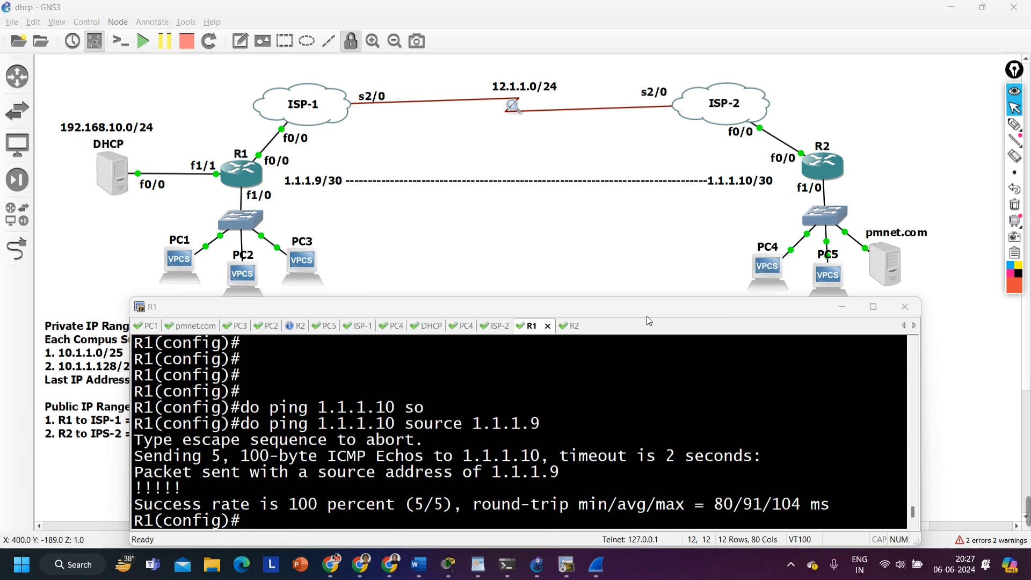
pyautogui.moveTo(630, 296); pyautogui.dragTo(630, 328)
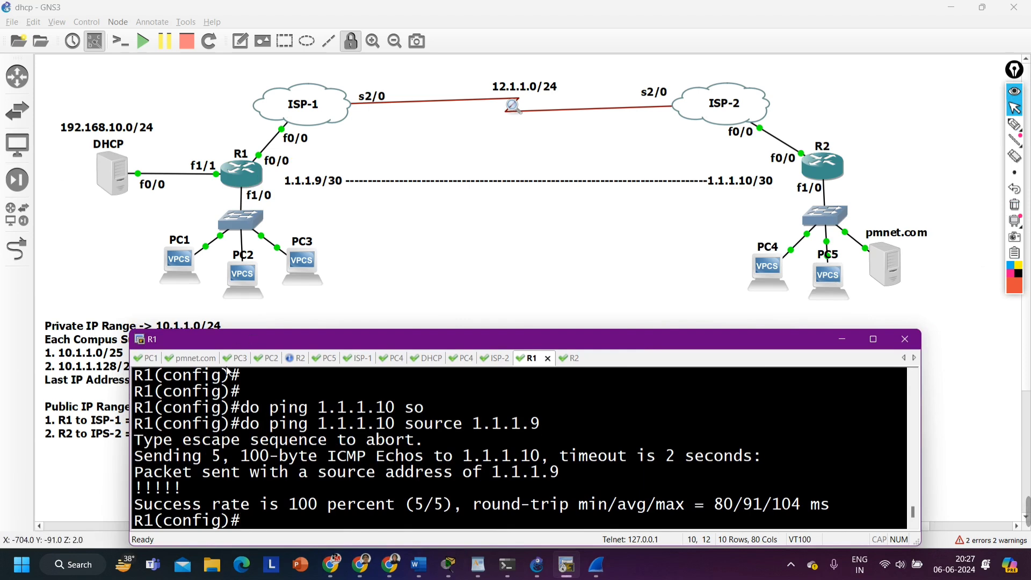
# Request a DHCP address on PC4 with the ip dhcp command
pyautogui.click(395, 358)
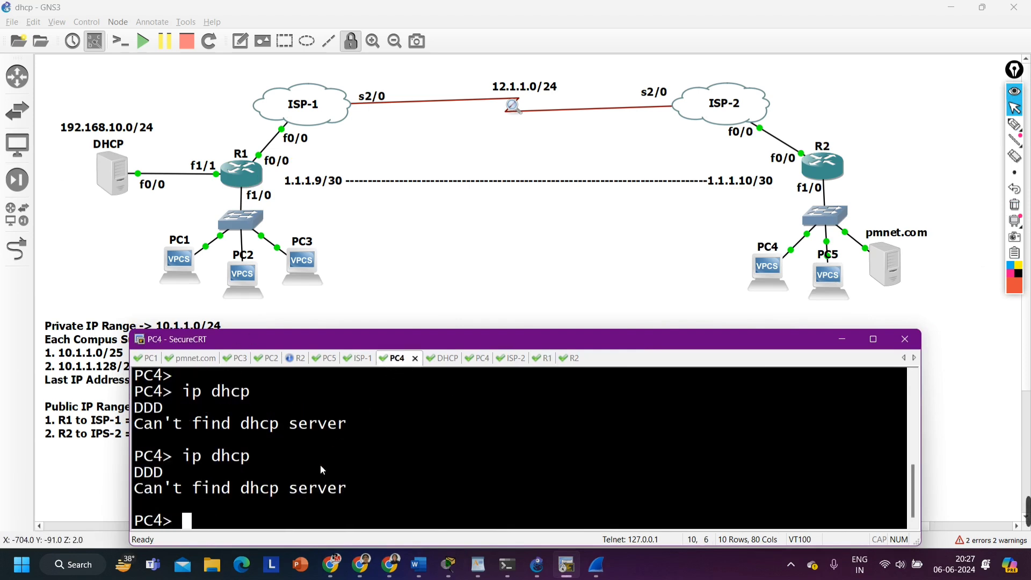
pyautogui.write('ip dhc')
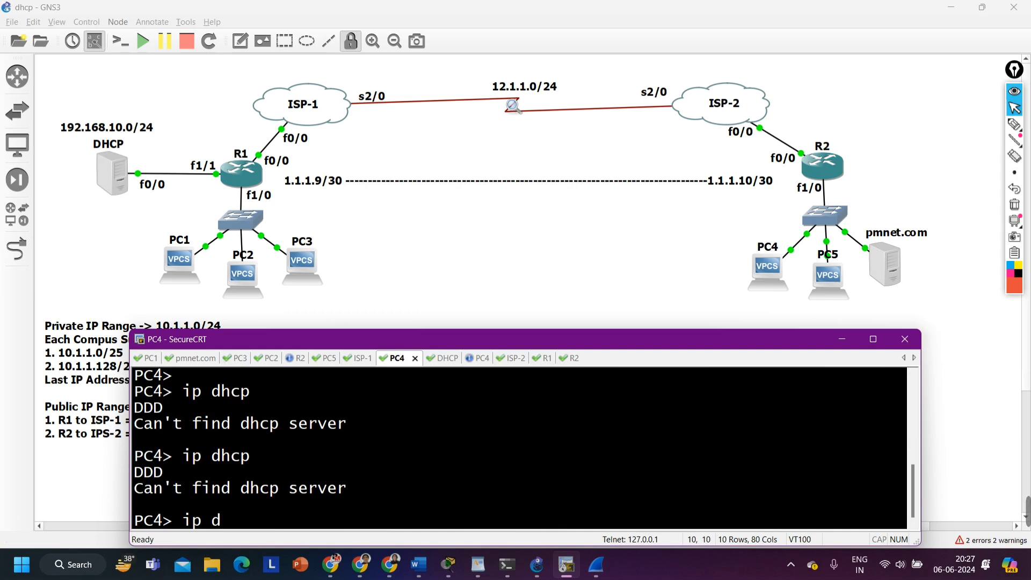
pyautogui.write('p')
pyautogui.press('Return')
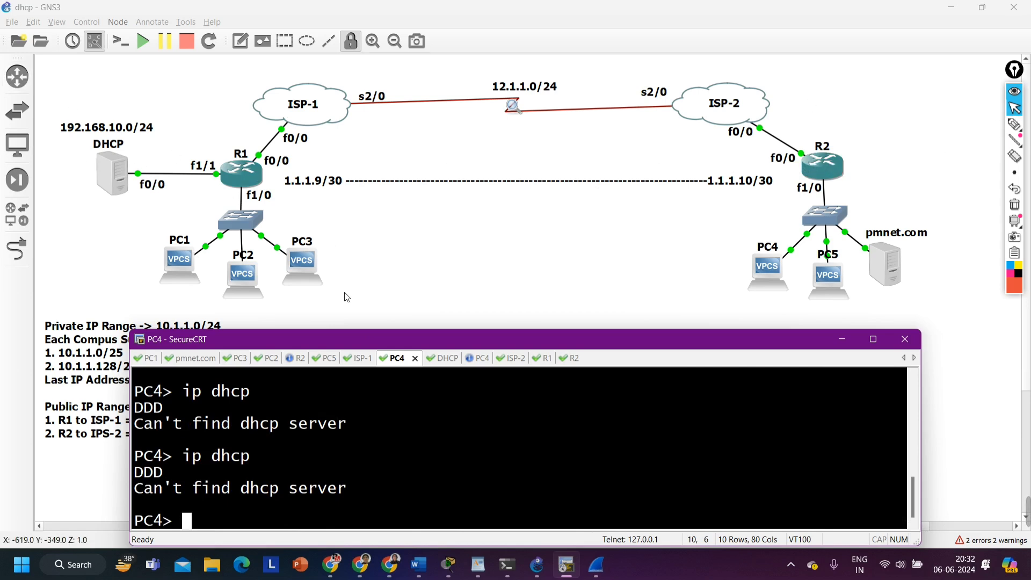
# Ping R1's tunnel address 1.1.1.9 from the R2 console
pyautogui.click(300, 358)
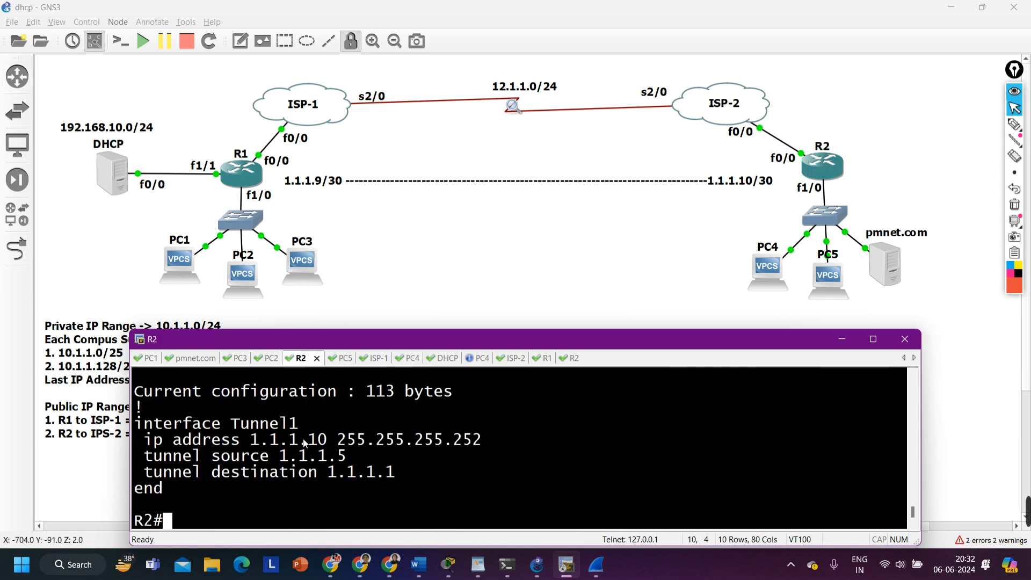
pyautogui.write('ping 1')
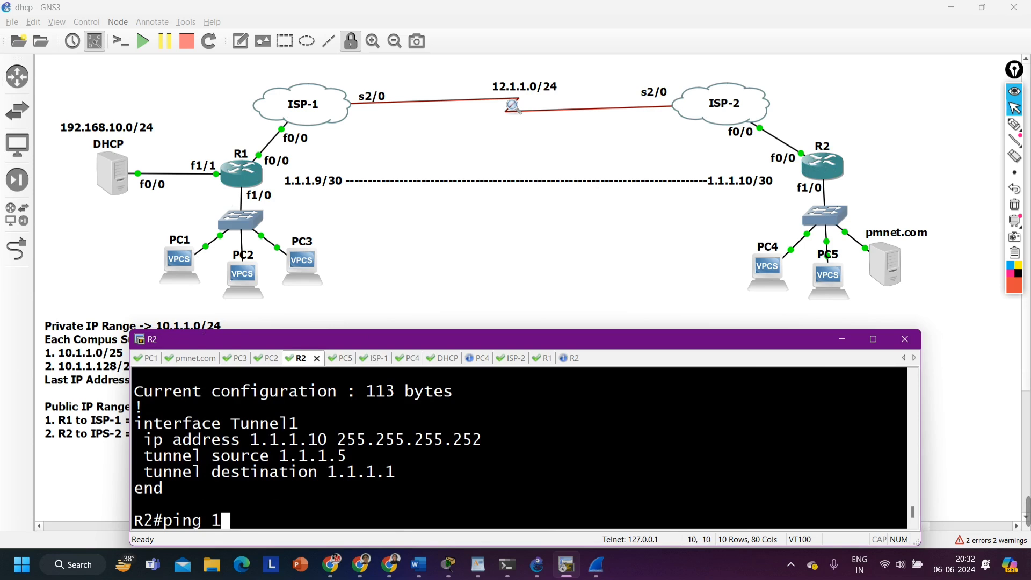
pyautogui.write('.1.1.99')
pyautogui.press('Return')
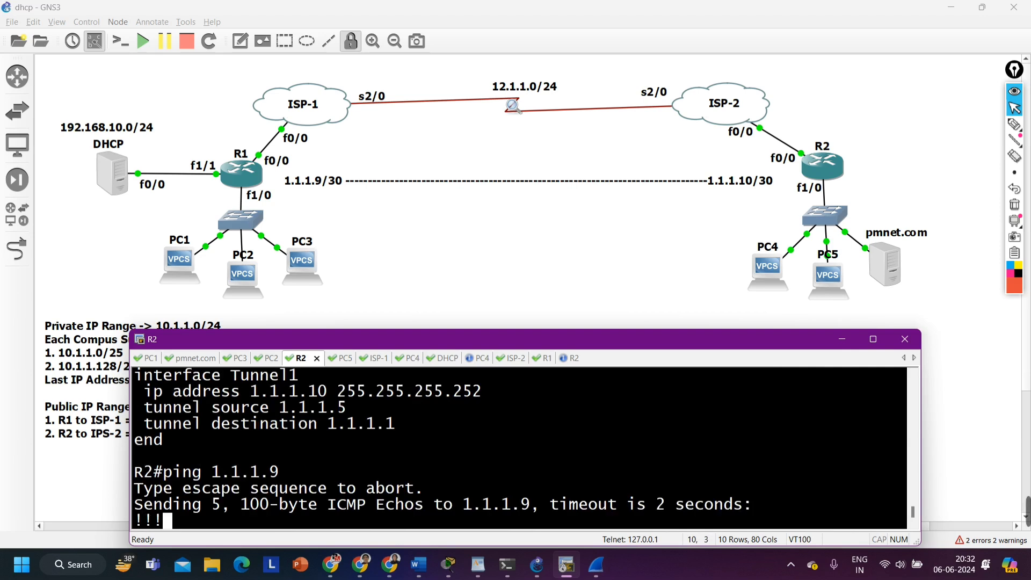
# Repeat the ping from R2 to 1.1.1.9 using source address 1.1.1.5
pyautogui.press('Up')
pyautogui.write('so')
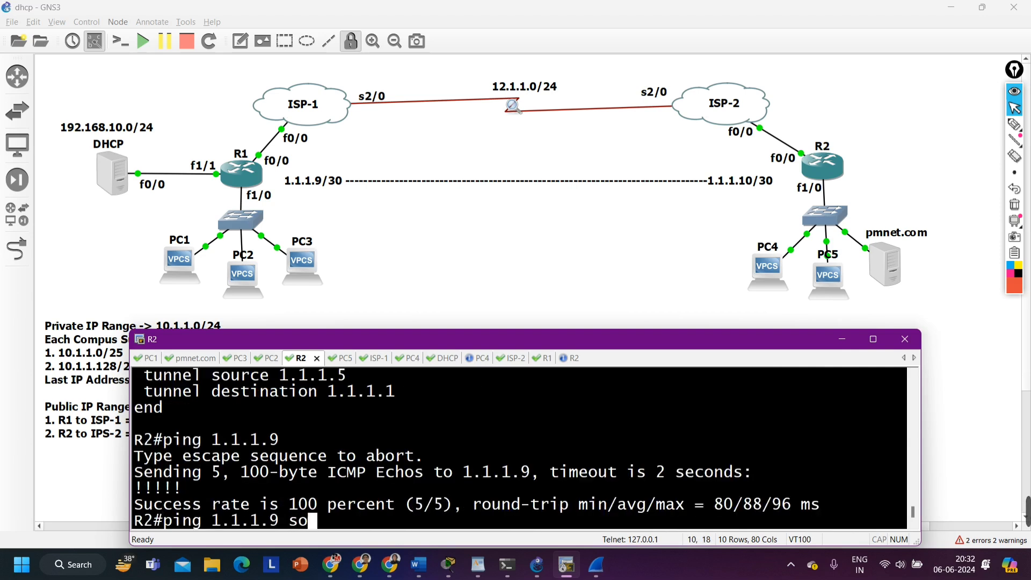
pyautogui.press('Tab')
pyautogui.write('1.1.1.5')
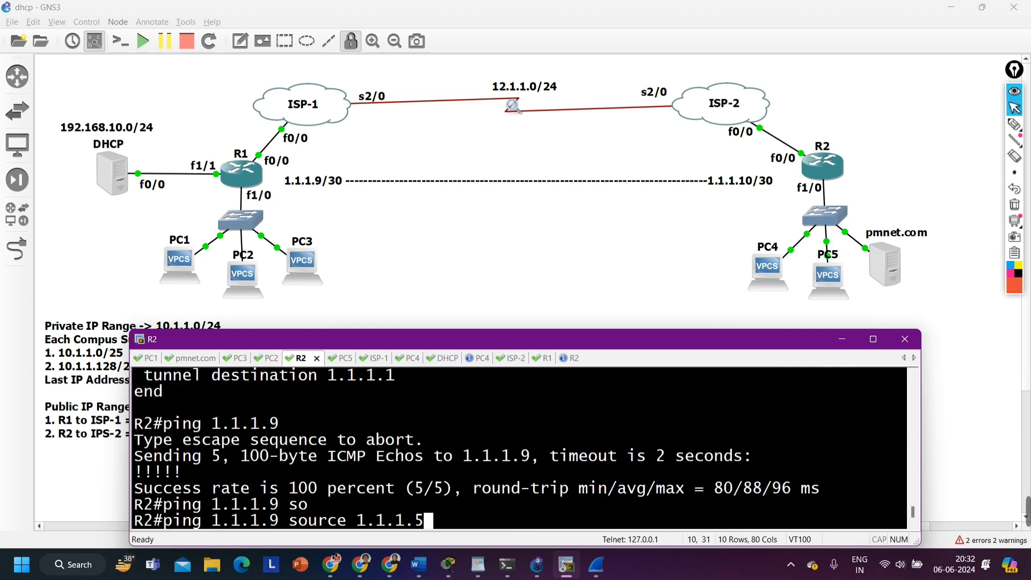
pyautogui.press('Return')
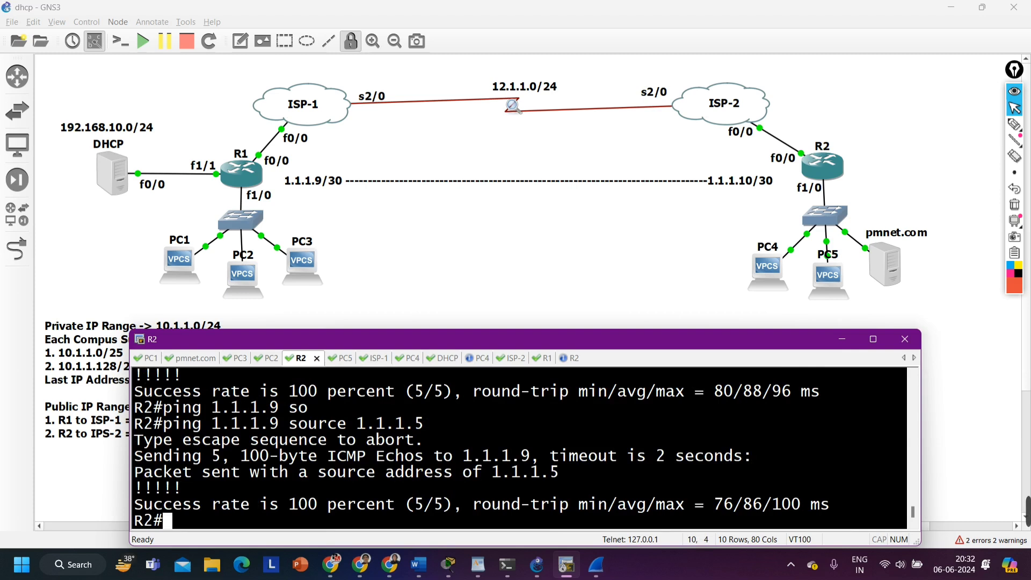
pyautogui.press('Return')
pyautogui.press('Return')
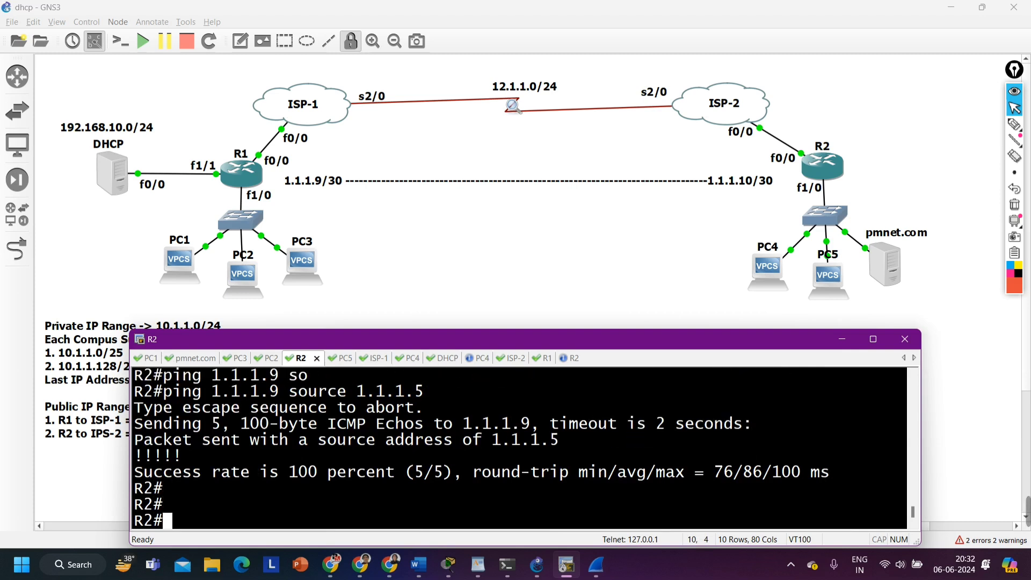
# Ping 192.168.10.254 from the R2 console
pyautogui.write('ping')
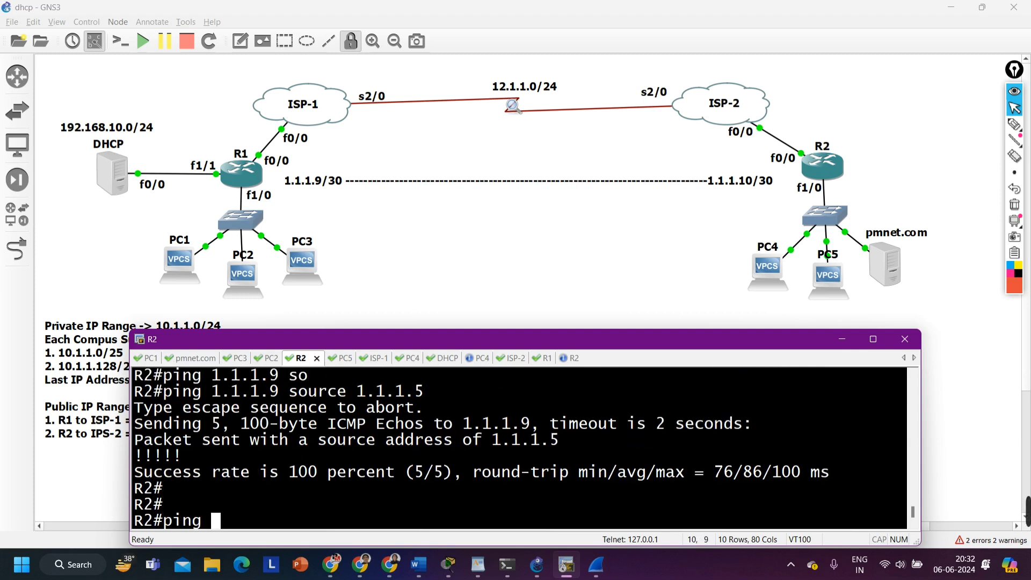
pyautogui.write(' 192.1')
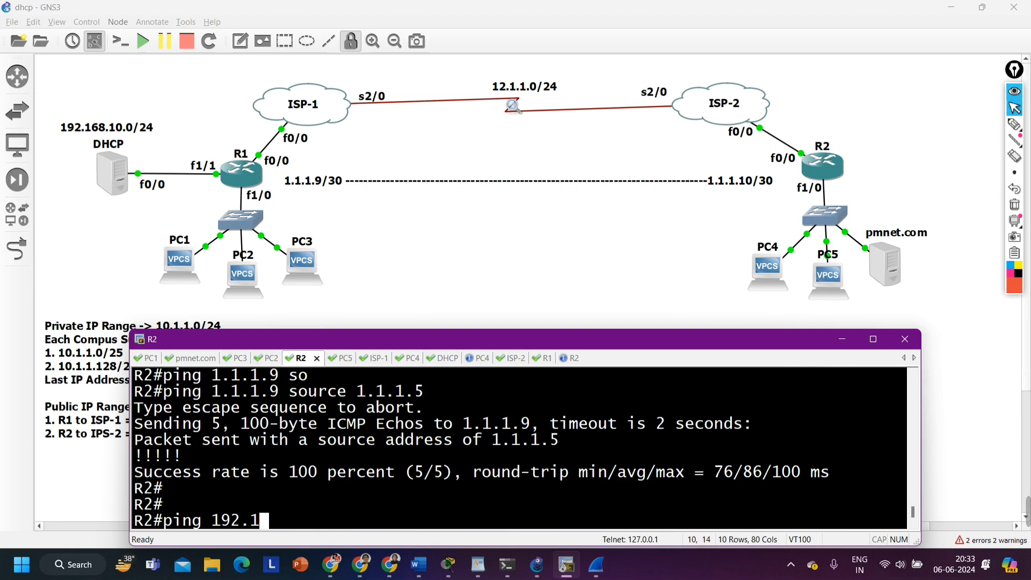
pyautogui.write('68.10.')
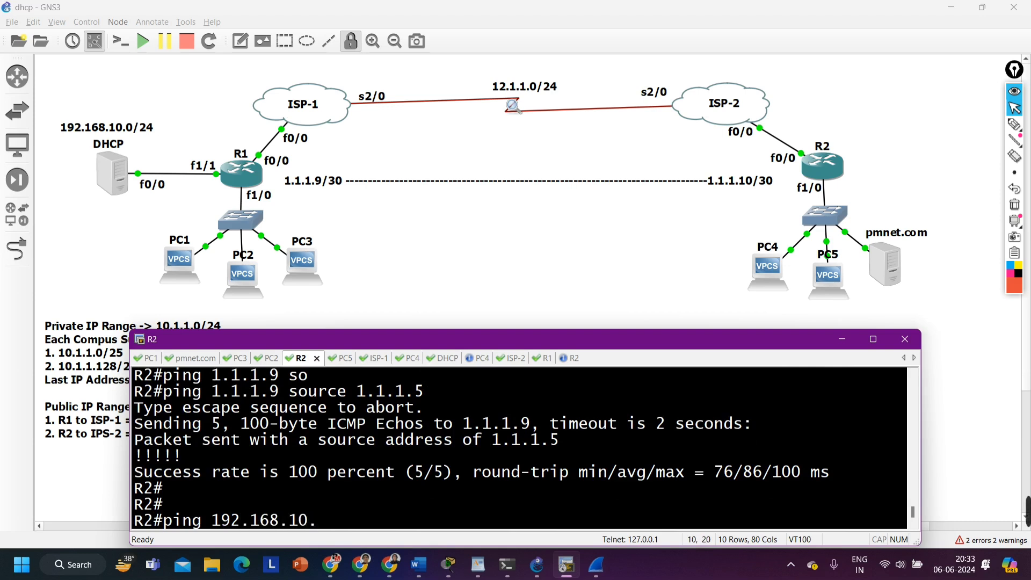
pyautogui.write('1')
pyautogui.press('BackSpace')
pyautogui.write('254')
pyautogui.press('Return')
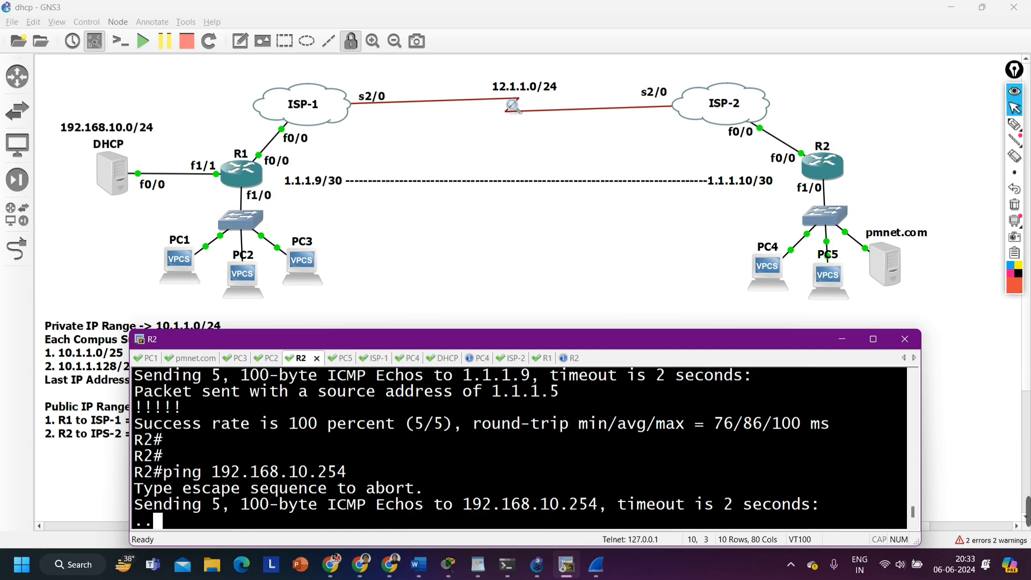
# Circle R2's f0/0 interface on the topology with the pen and clear the recalled ping command from the R2 prompt
pyautogui.press('Up')
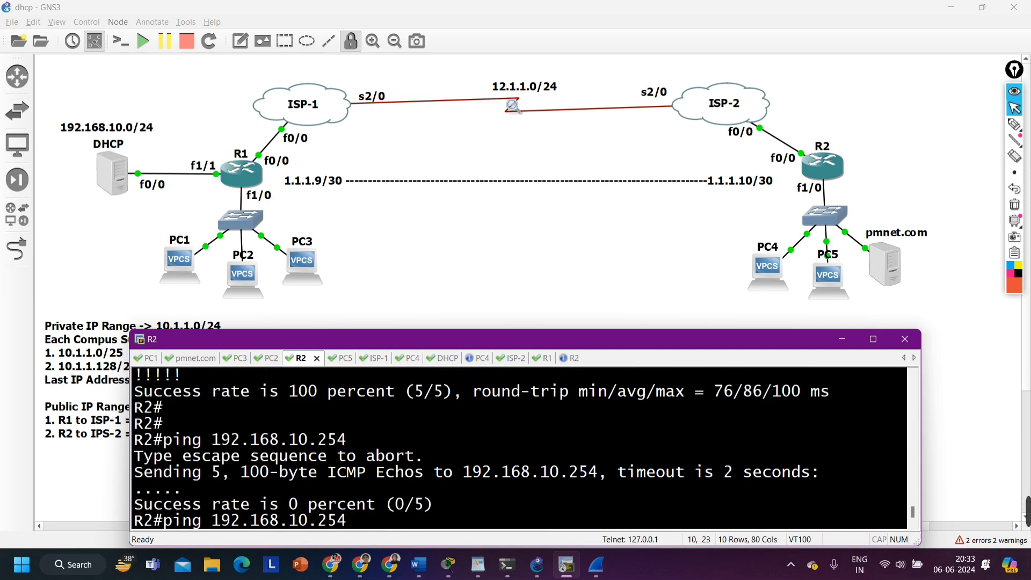
pyautogui.click(1014, 124)
pyautogui.moveTo(787, 151)
pyautogui.mouseDown()
pyautogui.moveTo(816, 162)
pyautogui.moveTo(777, 147)
pyautogui.mouseUp()
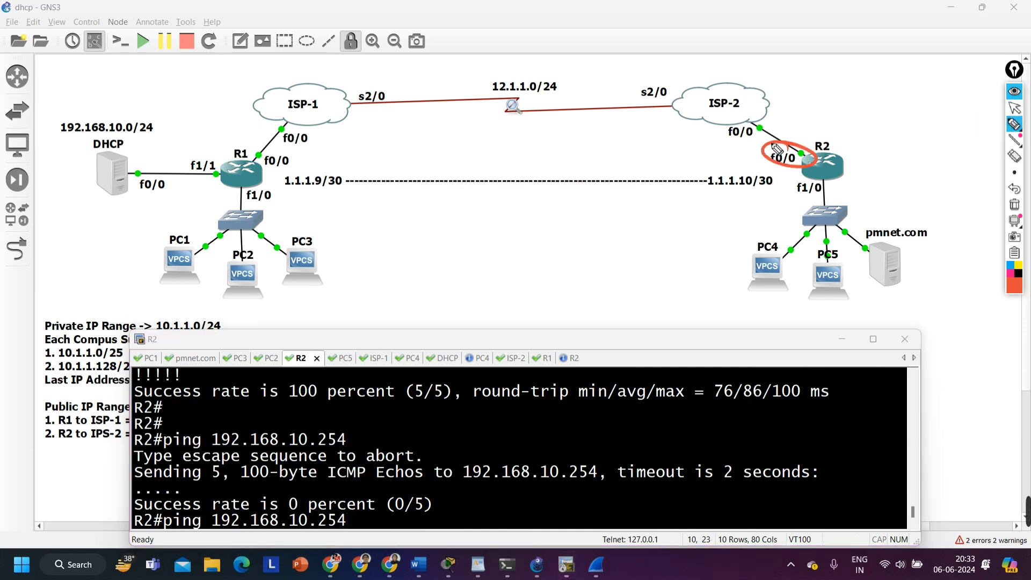
pyautogui.click(1018, 110)
pyautogui.click(371, 516)
pyautogui.press('BackSpace')
pyautogui.press('BackSpace')
pyautogui.press('BackSpace')
pyautogui.press('BackSpace')
pyautogui.press('BackSpace')
pyautogui.press('BackSpace')
pyautogui.press('BackSpace')
pyautogui.press('BackSpace')
pyautogui.press('BackSpace')
pyautogui.press('BackSpace')
pyautogui.press('BackSpace')
pyautogui.press('BackSpace')
pyautogui.press('BackSpace')
pyautogui.press('BackSpace')
pyautogui.press('BackSpace')
pyautogui.press('BackSpace')
pyautogui.press('BackSpace')
pyautogui.press('BackSpace')
pyautogui.press('BackSpace')
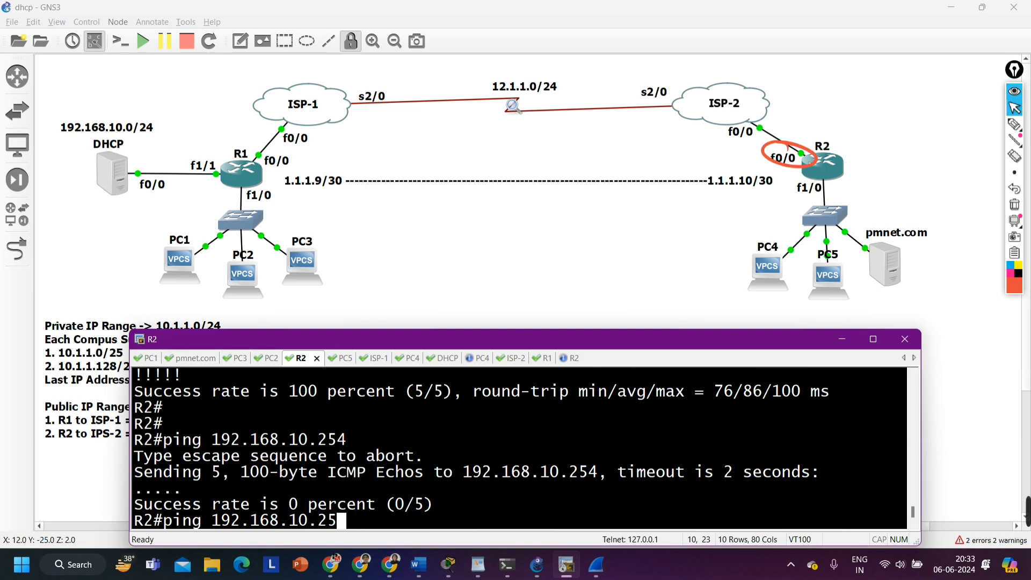
# Display R2's IP routing table and highlight the static default route and its next-hop address
pyautogui.write('sh')
pyautogui.press('Tab')
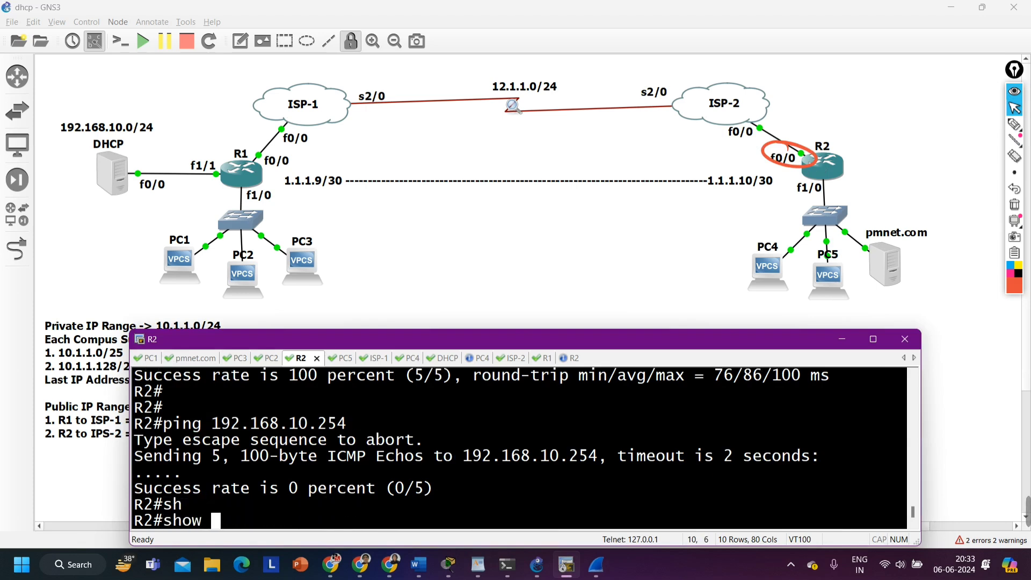
pyautogui.write('ip ro')
pyautogui.press('Tab')
pyautogui.press('Return')
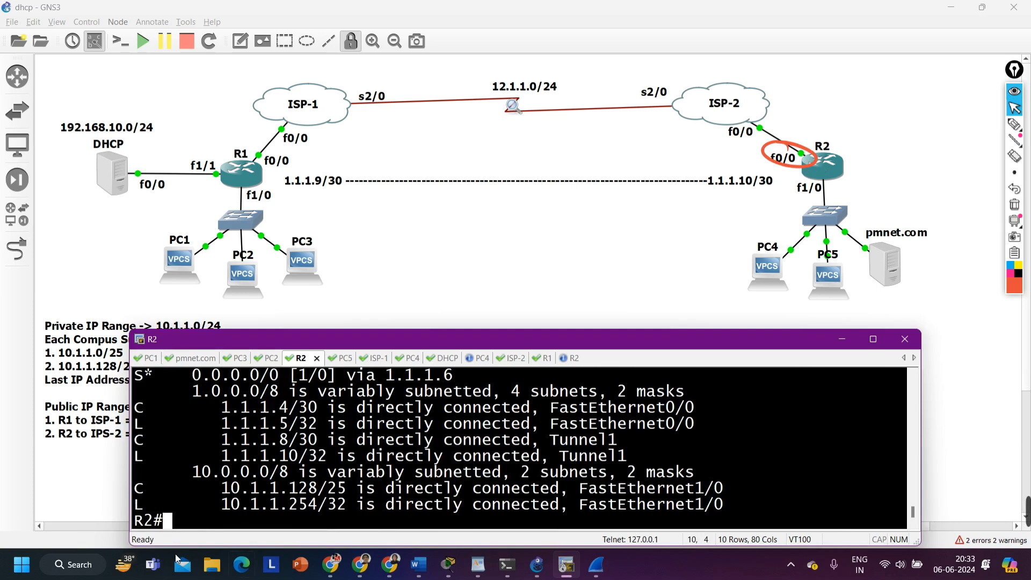
pyautogui.scroll(1, 216, 440)
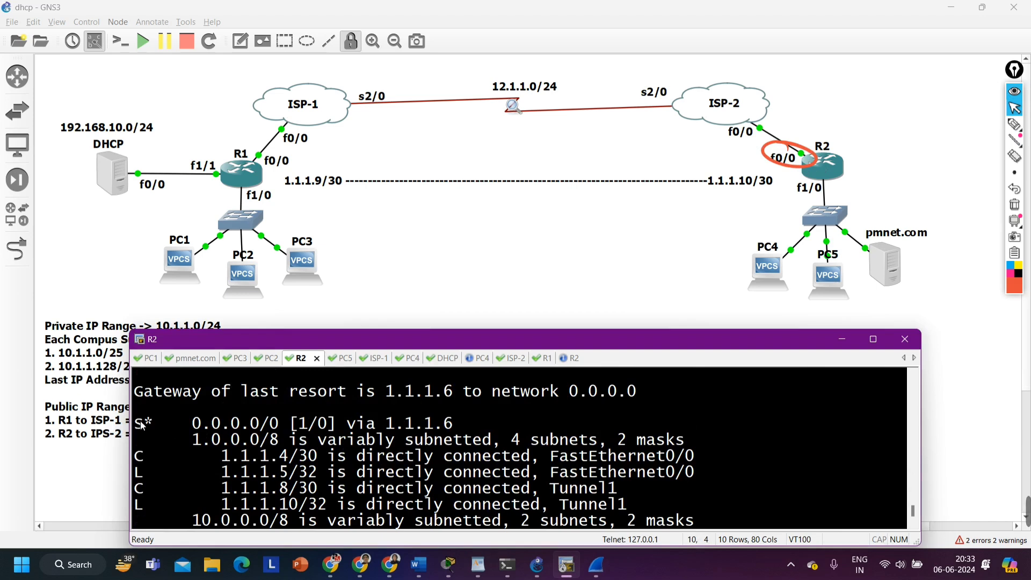
pyautogui.moveTo(142, 425); pyautogui.dragTo(283, 424)
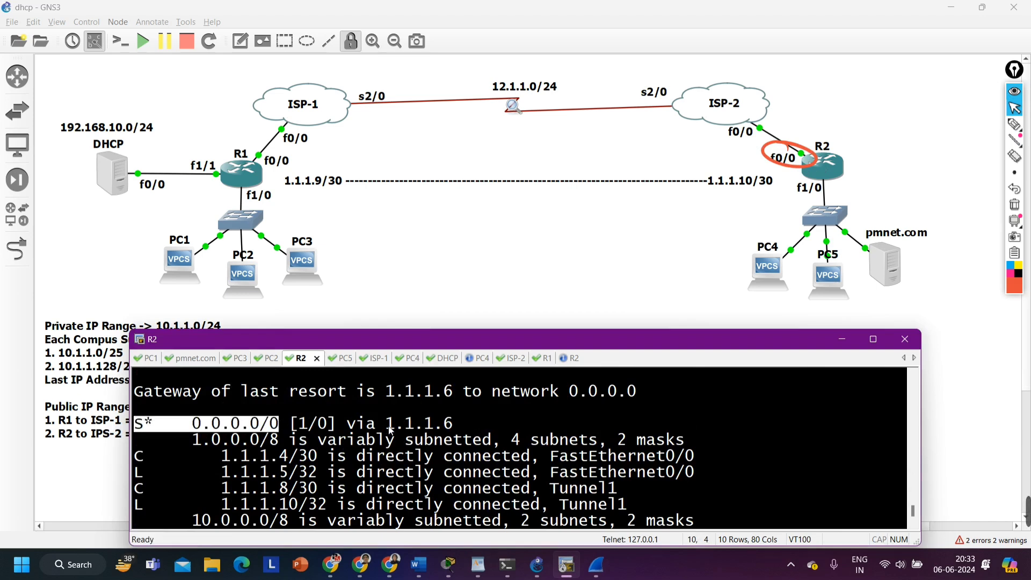
pyautogui.moveTo(391, 430); pyautogui.dragTo(456, 427)
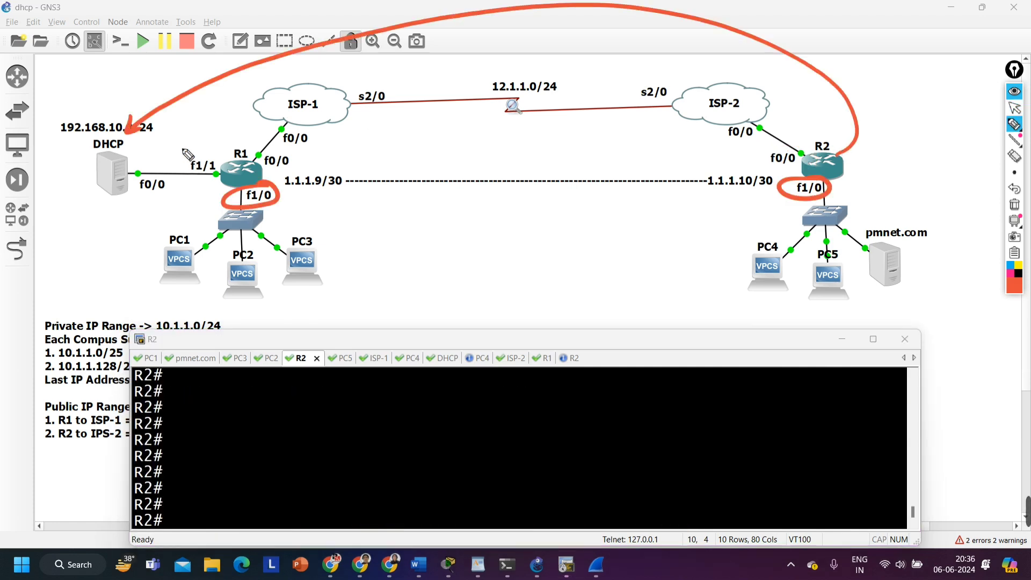
# Circle the DHCP server and the PC1–PC3 LAN with the pen, and mark routing between R1 and R2 with a two-way arrow
pyautogui.moveTo(188, 151)
pyautogui.mouseDown()
pyautogui.moveTo(50, 131)
pyautogui.moveTo(189, 143)
pyautogui.mouseUp()
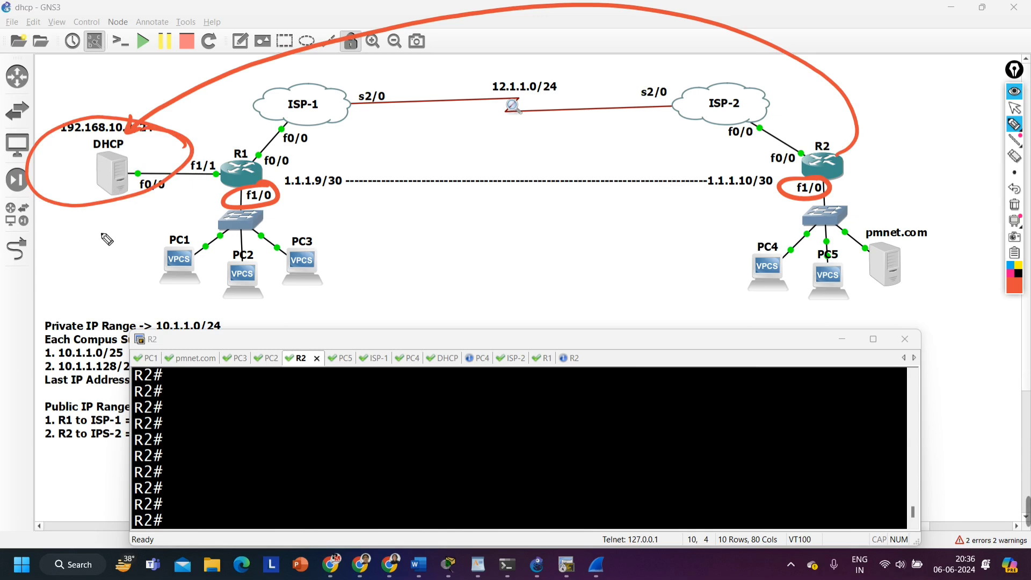
pyautogui.moveTo(271, 211)
pyautogui.mouseDown()
pyautogui.moveTo(107, 258)
pyautogui.moveTo(384, 258)
pyautogui.moveTo(215, 228)
pyautogui.mouseUp()
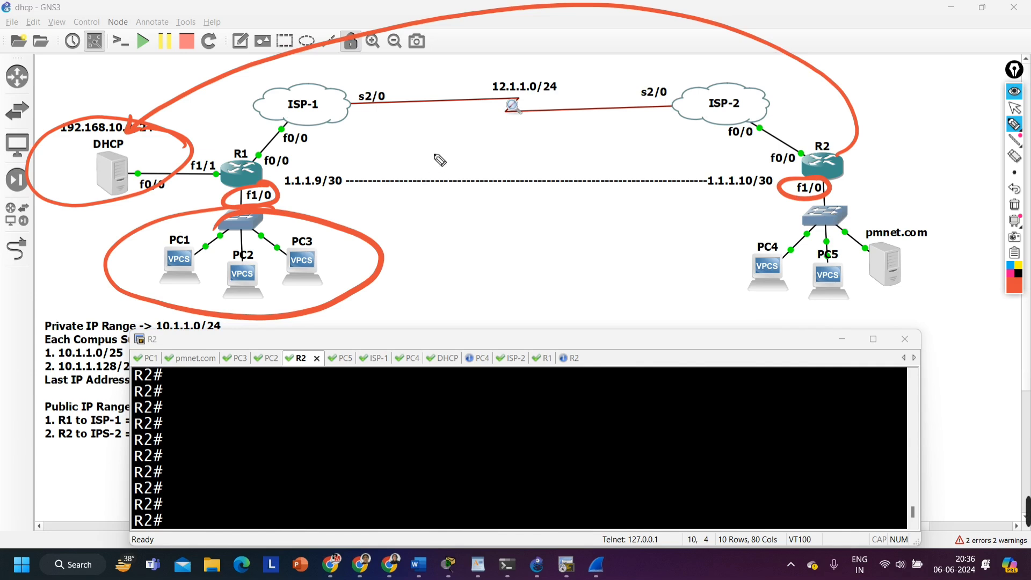
pyautogui.moveTo(460, 172)
pyautogui.mouseDown()
pyautogui.moveTo(468, 162)
pyautogui.moveTo(580, 161)
pyautogui.moveTo(561, 170)
pyautogui.mouseUp()
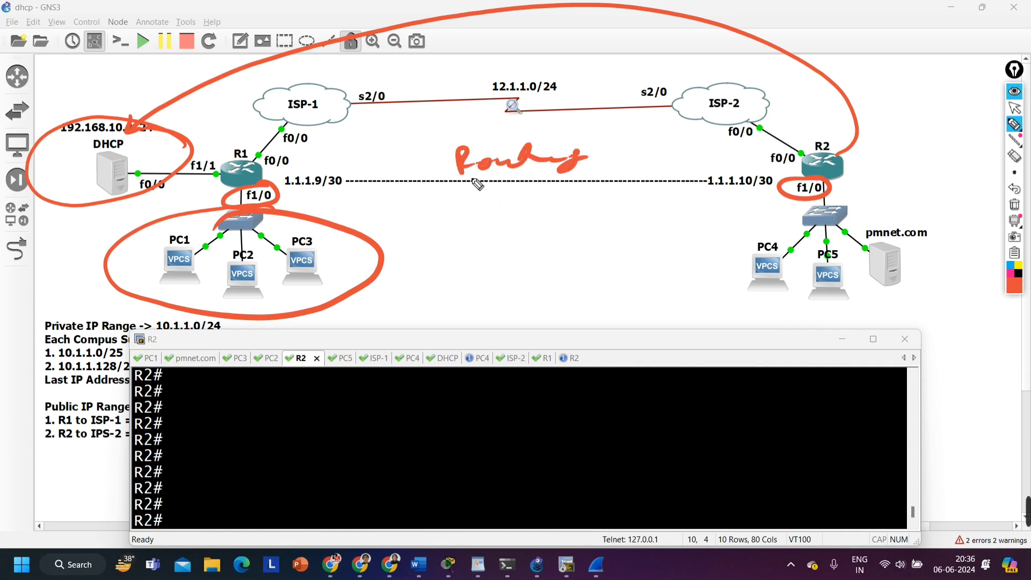
pyautogui.moveTo(323, 209)
pyautogui.mouseDown()
pyautogui.moveTo(309, 215)
pyautogui.moveTo(690, 201)
pyautogui.mouseUp()
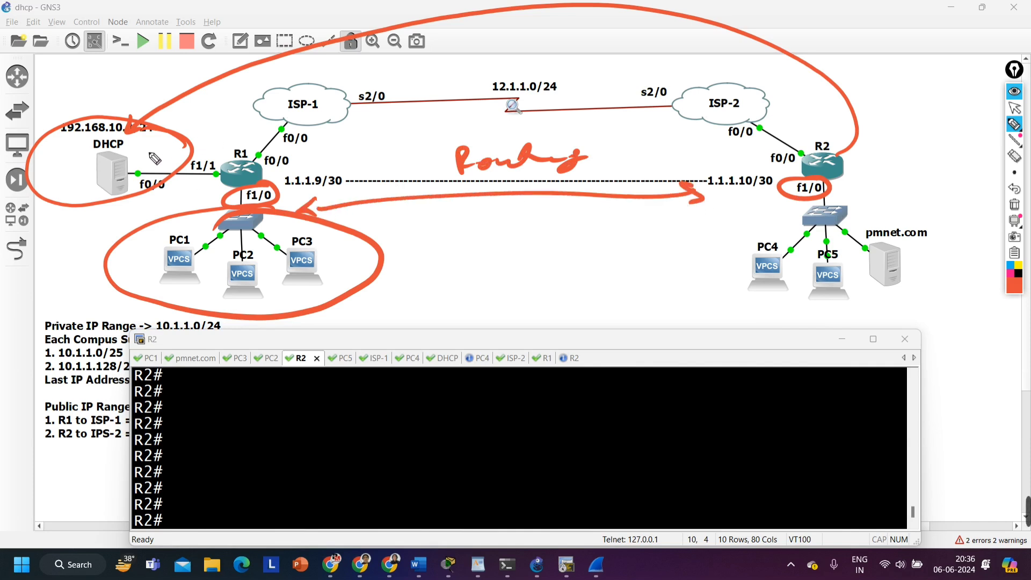
# Draw the paths from the DHCP server through R1 to R2 and back from R2's LAN, and erase all pen annotations
pyautogui.moveTo(141, 159)
pyautogui.mouseDown()
pyautogui.moveTo(227, 122)
pyautogui.moveTo(251, 160)
pyautogui.mouseUp()
pyautogui.moveTo(234, 148)
pyautogui.mouseDown()
pyautogui.moveTo(259, 162)
pyautogui.moveTo(851, 164)
pyautogui.moveTo(838, 165)
pyautogui.mouseUp()
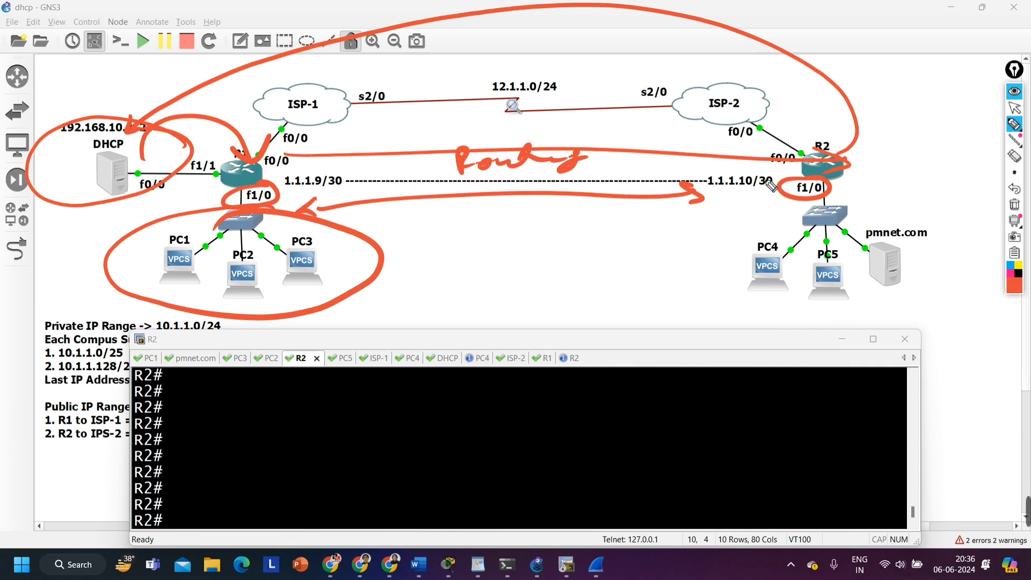
pyautogui.moveTo(875, 208)
pyautogui.mouseDown()
pyautogui.moveTo(972, 257)
pyautogui.moveTo(621, 203)
pyautogui.moveTo(274, 206)
pyautogui.moveTo(258, 196)
pyautogui.mouseUp()
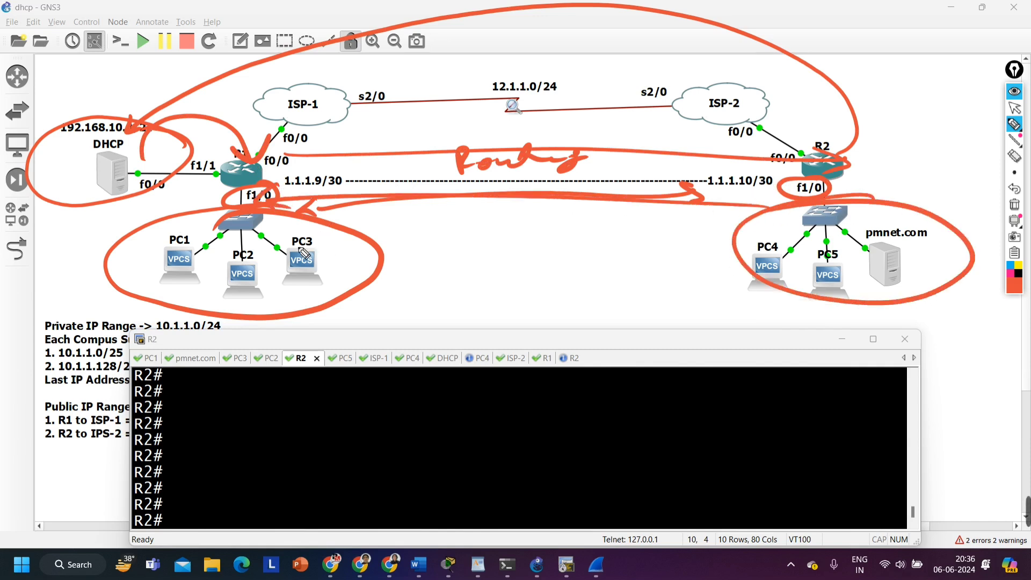
pyautogui.click(1014, 204)
pyautogui.click(1014, 107)
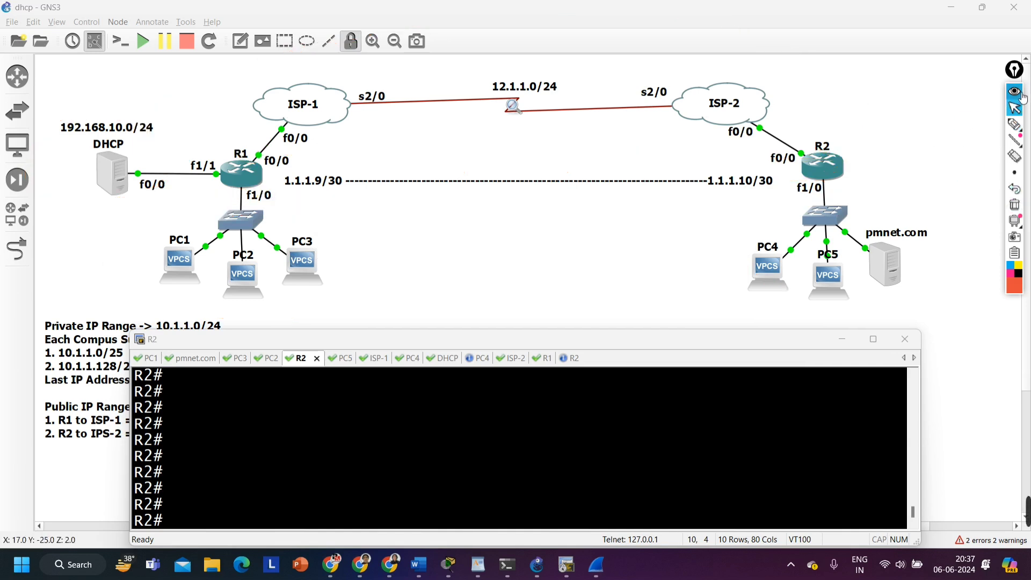
# Ping 192.168.10.1 from R2 using source address 10.1.1.254, and highlight the source address in the command
pyautogui.click(391, 452)
pyautogui.write('ping ')
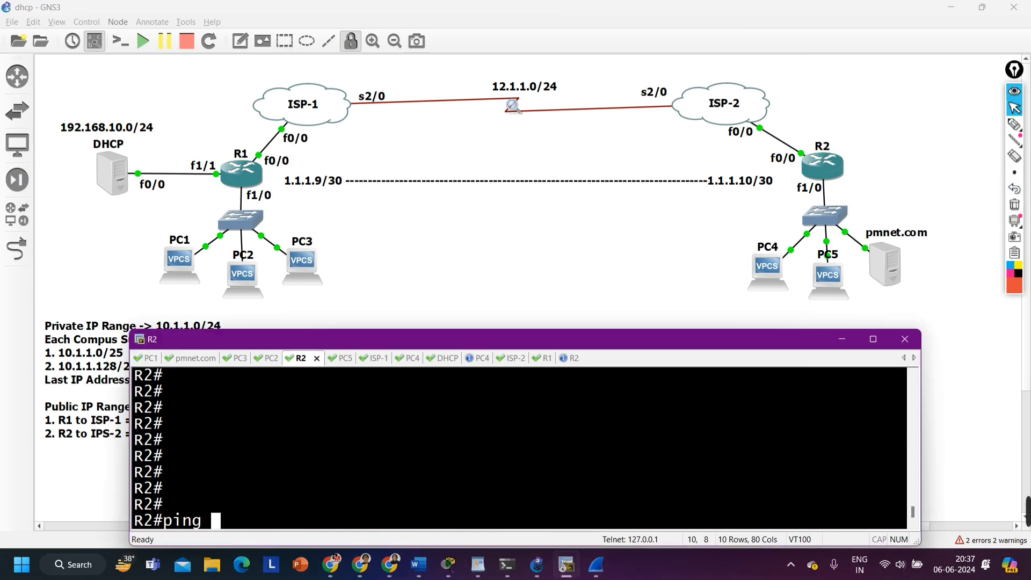
pyautogui.write('192.168.10.')
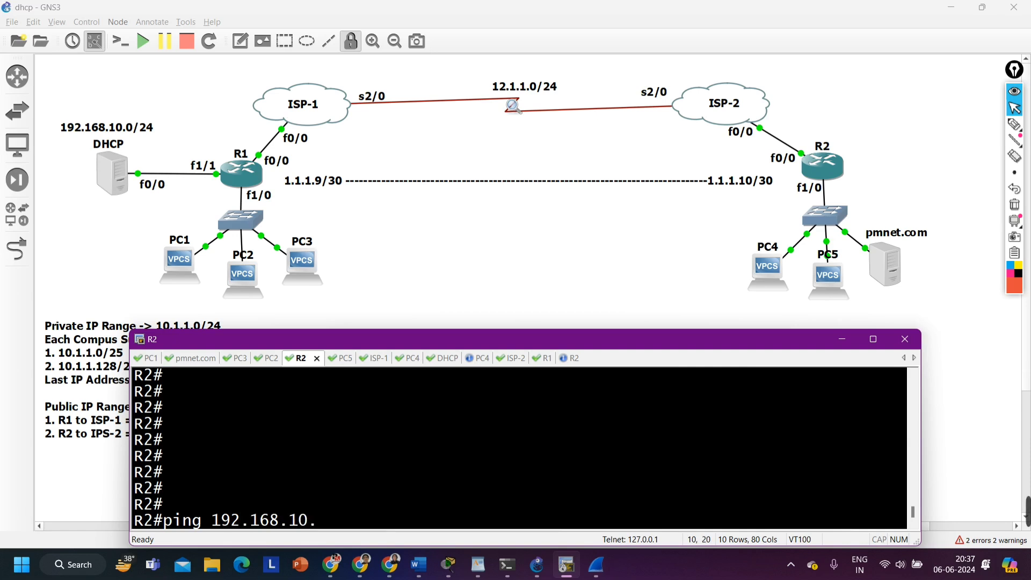
pyautogui.write('1 so')
pyautogui.press('Tab')
pyautogui.write('10.1.1.')
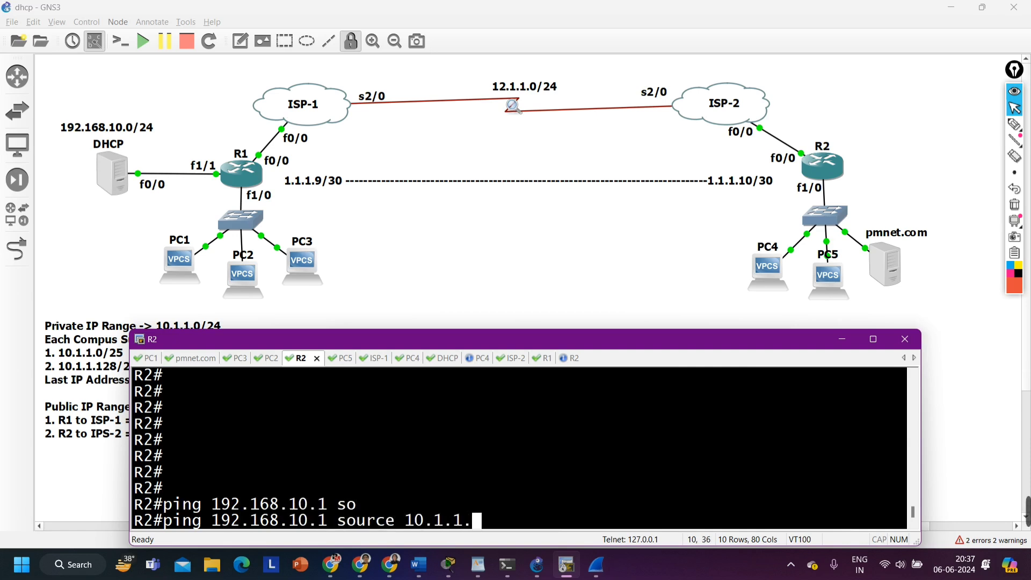
pyautogui.write('129')
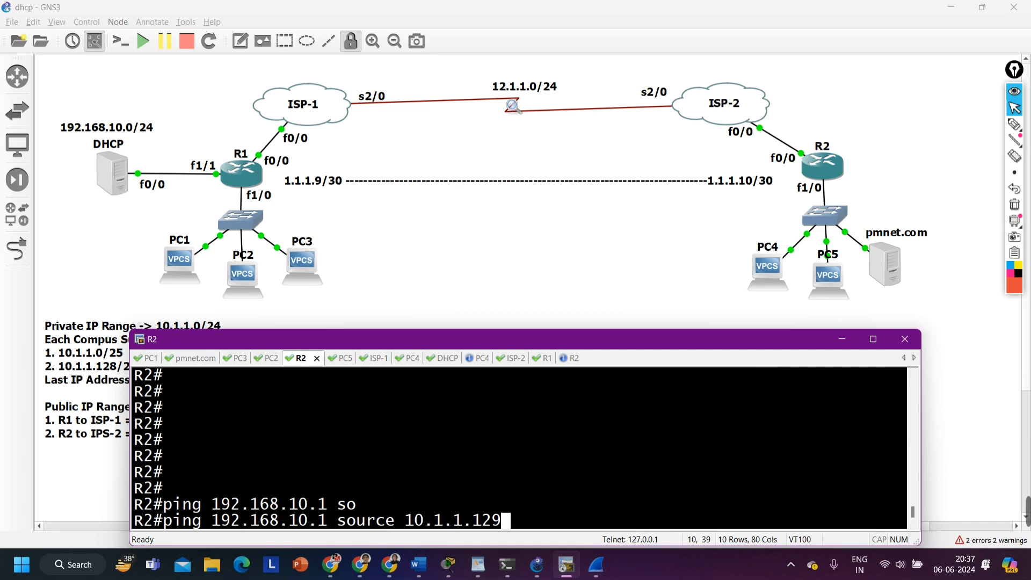
pyautogui.press('BackSpace')
pyautogui.press('BackSpace')
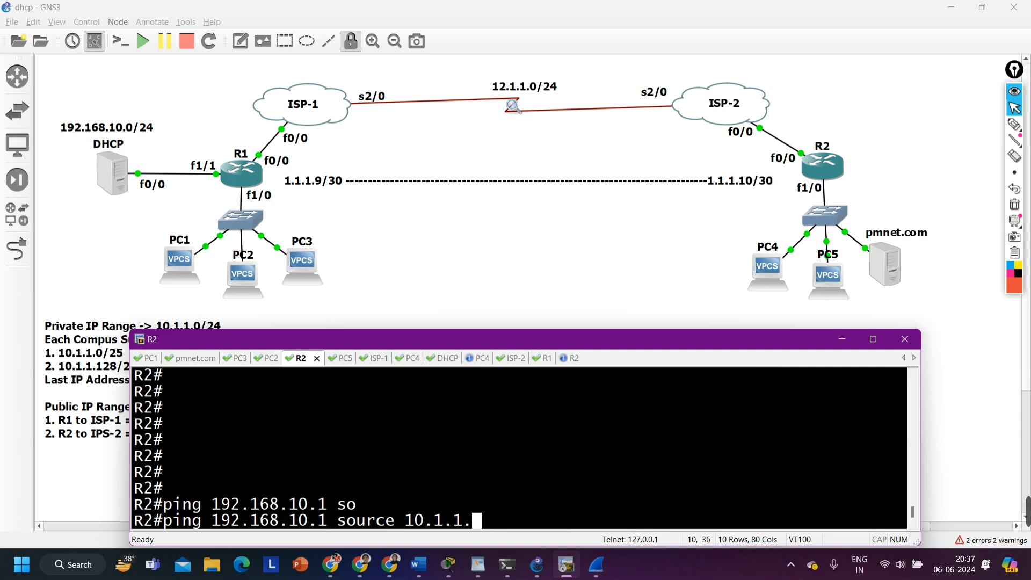
pyautogui.write('254')
pyautogui.press('Return')
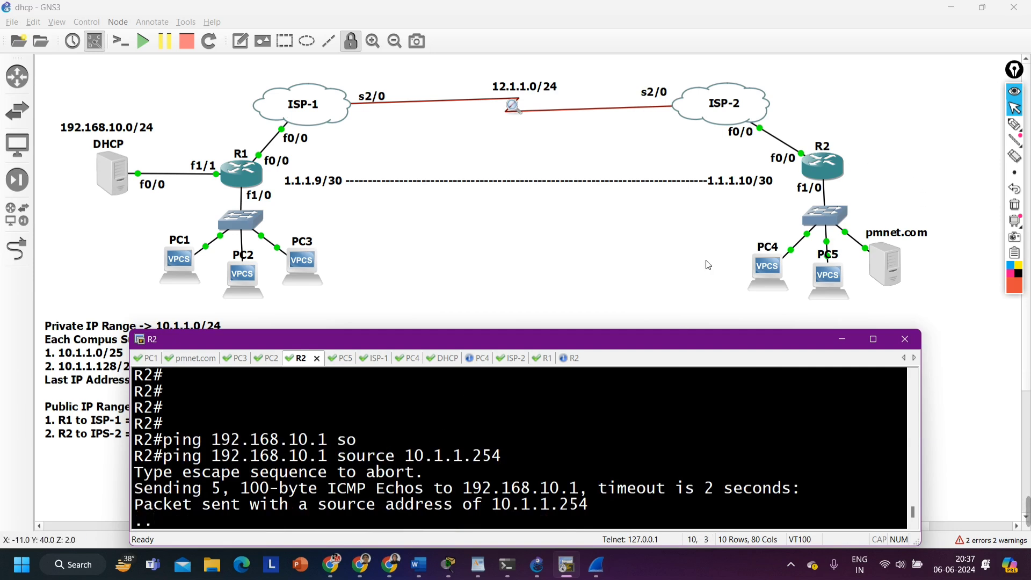
pyautogui.moveTo(405, 458); pyautogui.dragTo(503, 456)
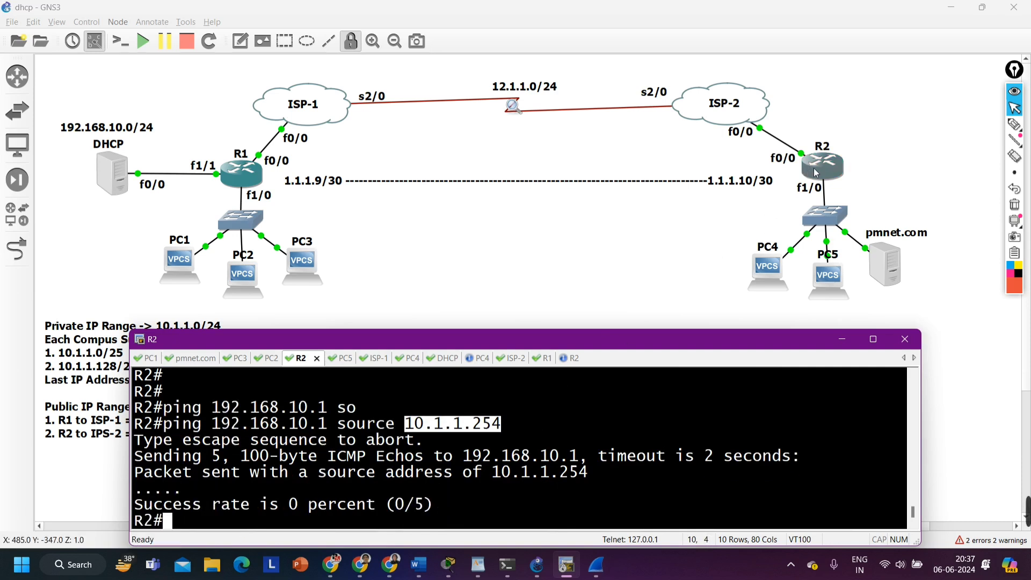
# Show R2's IP routing table again and highlight the connected routes, the default route and its next hop
pyautogui.write('sh')
pyautogui.press('Return')
pyautogui.write('show ip ro')
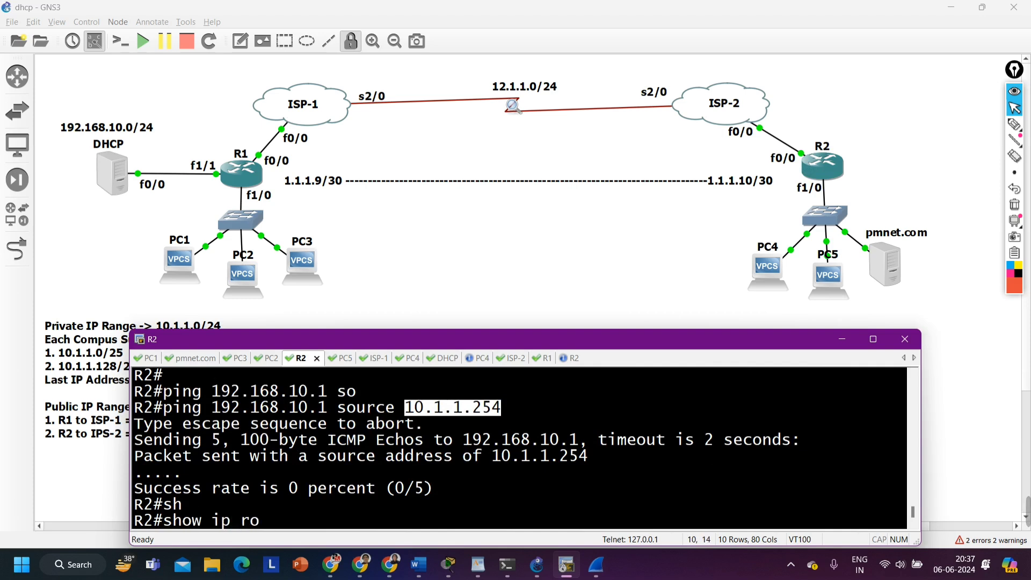
pyautogui.press('Return')
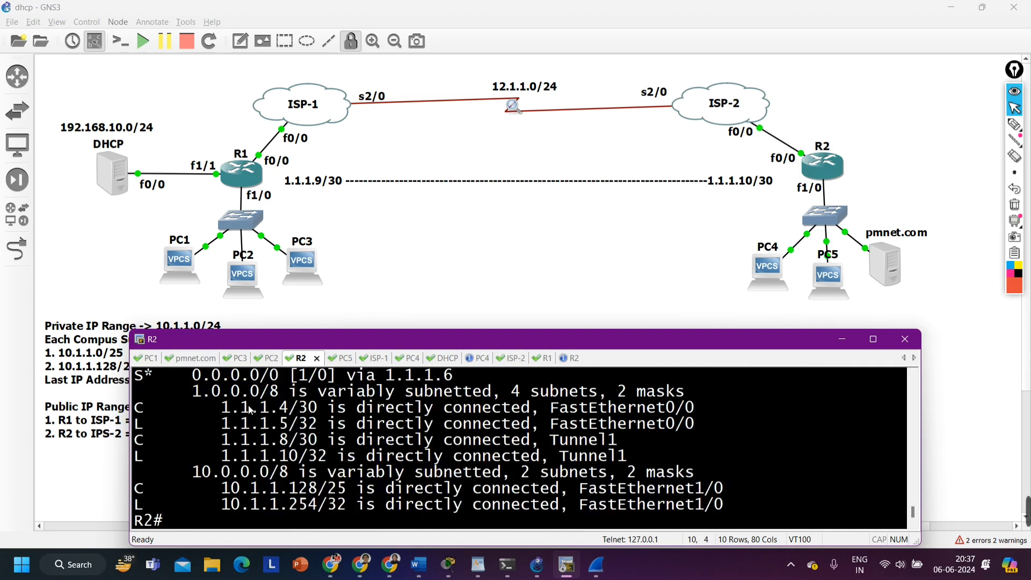
pyautogui.moveTo(138, 407); pyautogui.dragTo(337, 473)
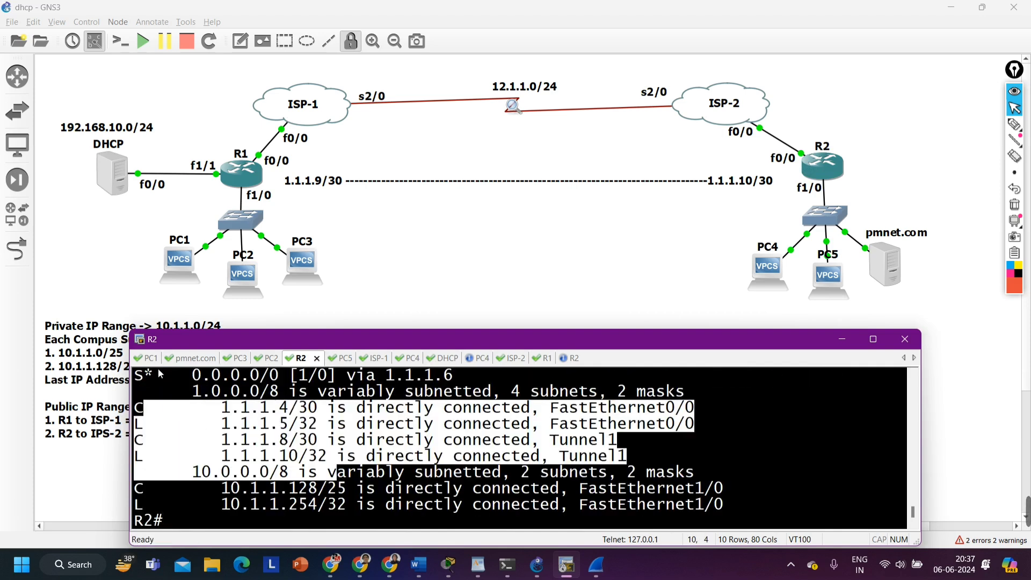
pyautogui.moveTo(161, 374); pyautogui.dragTo(270, 375)
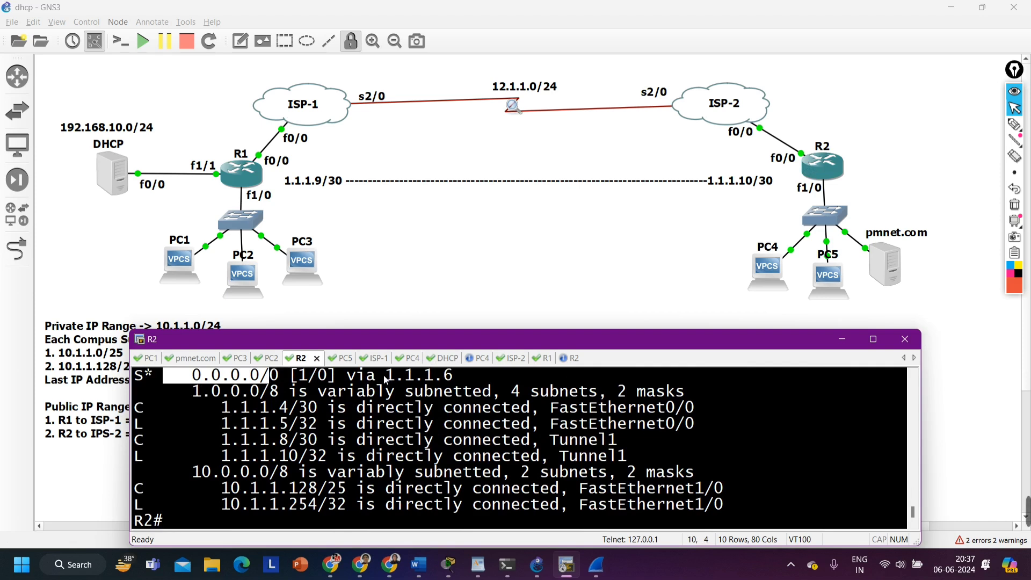
pyautogui.moveTo(376, 375); pyautogui.dragTo(454, 375)
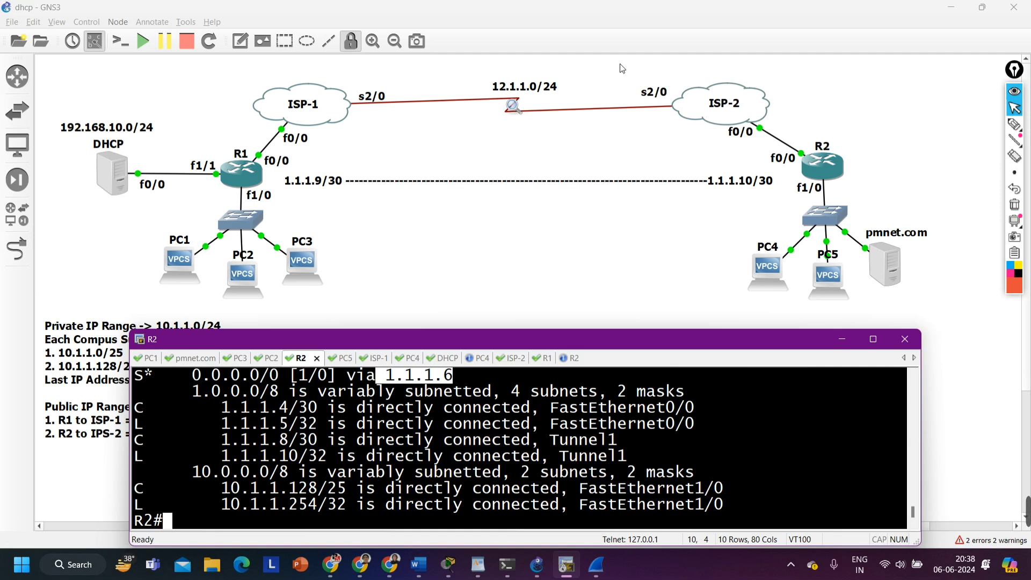
# Enter global configuration mode on R2
pyautogui.write('conf')
pyautogui.press('Tab')
pyautogui.press('Return')
pyautogui.press('Return')
pyautogui.press('Return')
pyautogui.press('Return')
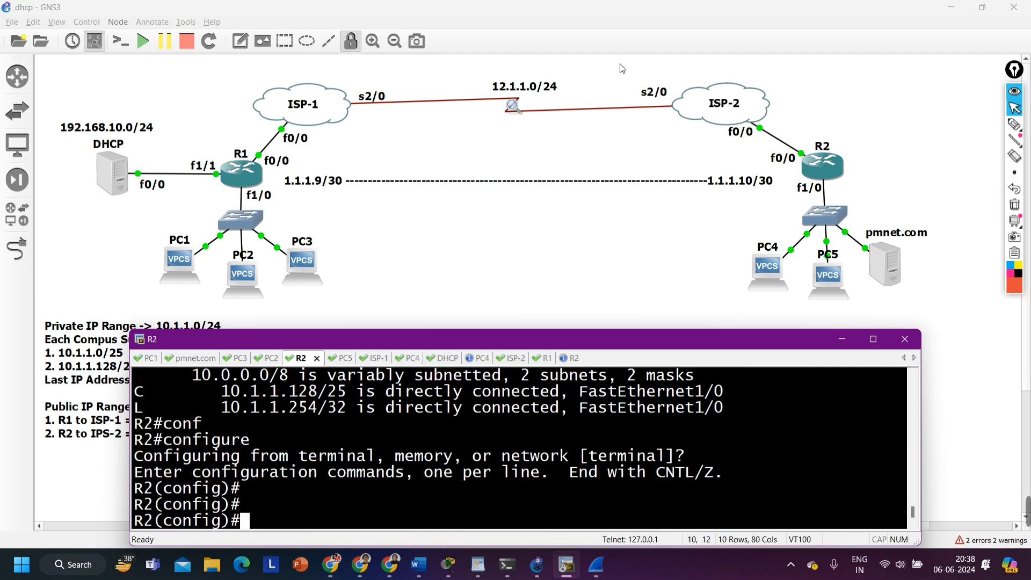
# Try to add a static route on R2 to 192.168.10.1 with mask 255.255.255.0 via 1.1.1.9
pyautogui.write('ip ro')
pyautogui.press('Tab')
pyautogui.write('ute ')
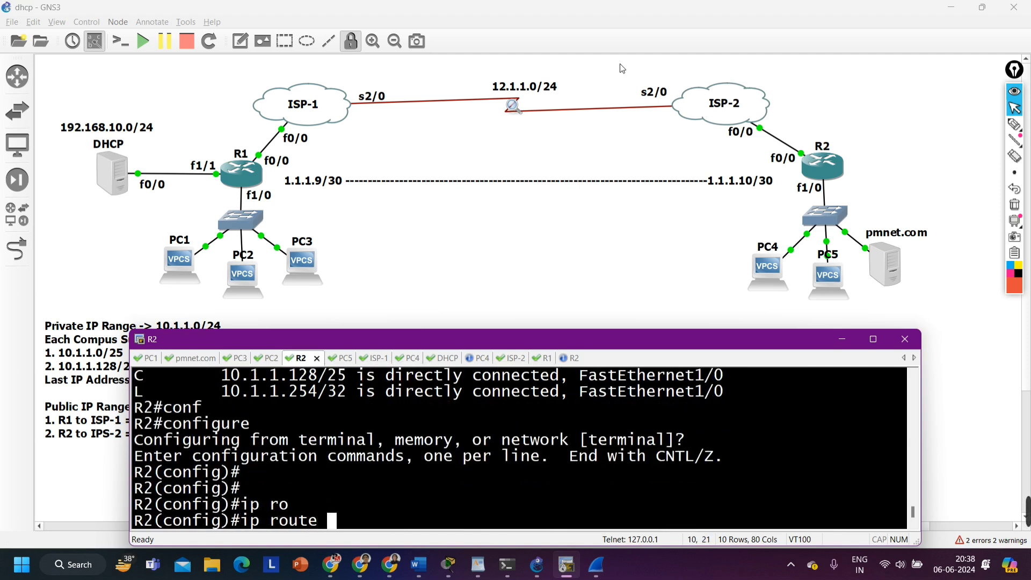
pyautogui.write('192.168.10.')
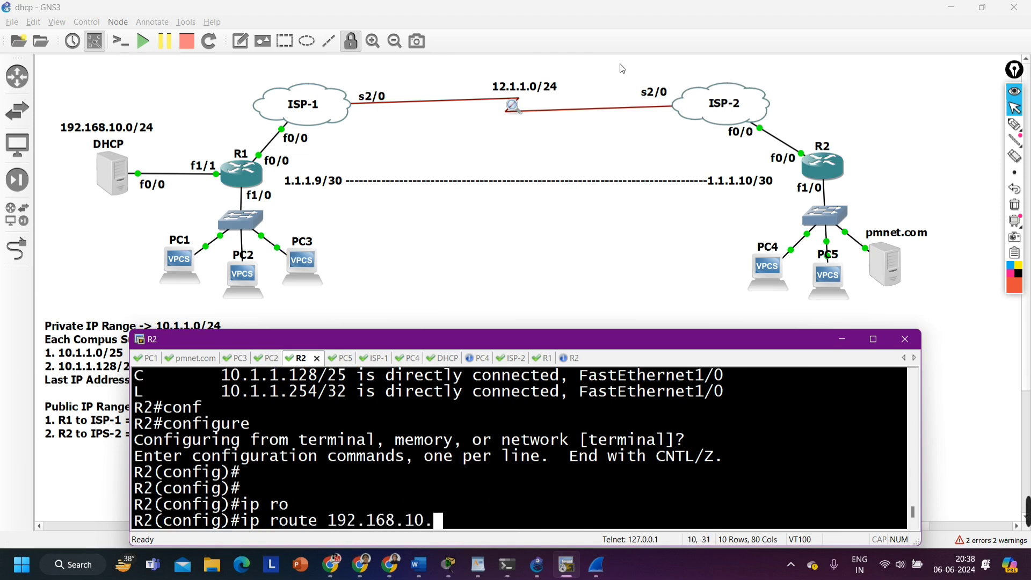
pyautogui.write('1 255.')
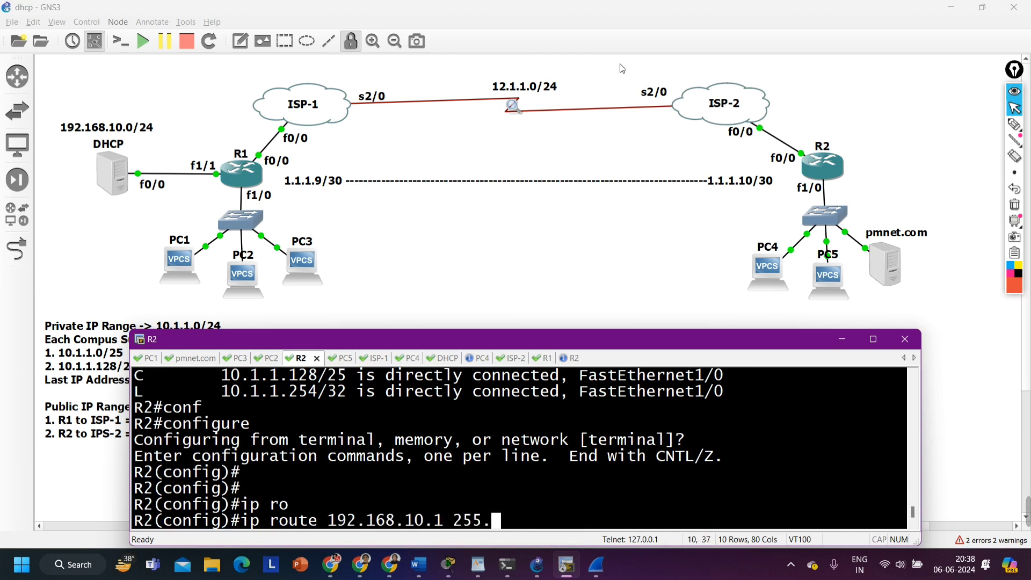
pyautogui.write('255.255.0 ')
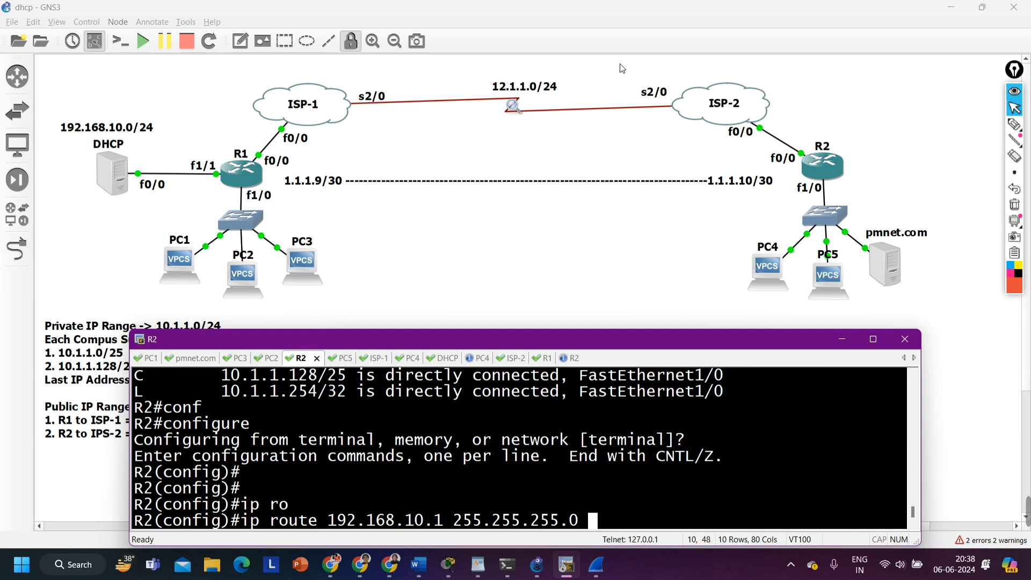
pyautogui.write('1.1.1.')
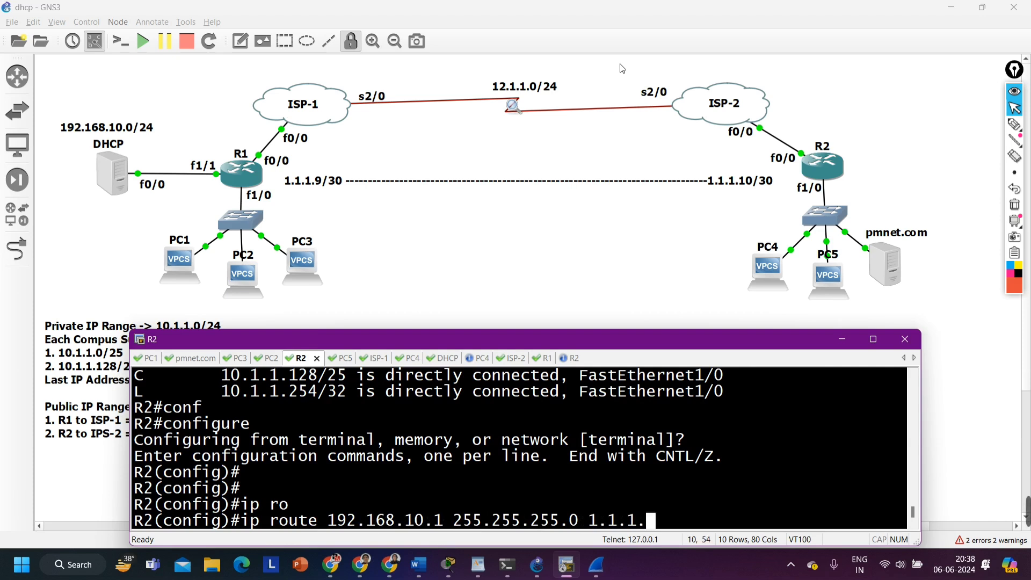
pyautogui.write('9')
pyautogui.press('Return')
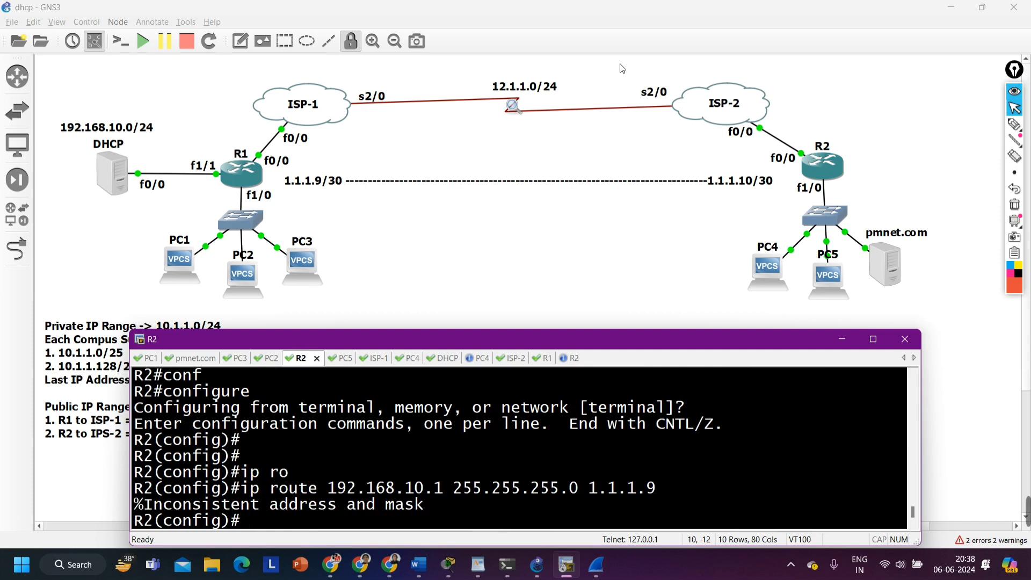
# Reissue R2's static route with destination 192.168.10.0, mask 255.255.255.0 and next hop 1.1.1.9, and highlight the next hop
pyautogui.press('Up')
pyautogui.press('Left')
pyautogui.press('Left')
pyautogui.press('Left')
pyautogui.press('Left')
pyautogui.press('Left')
pyautogui.press('Left')
pyautogui.press('Left')
pyautogui.press('Left')
pyautogui.press('Left')
pyautogui.press('Left')
pyautogui.press('Left')
pyautogui.press('Left')
pyautogui.press('Left')
pyautogui.press('Left')
pyautogui.press('Left')
pyautogui.press('Left')
pyautogui.press('Left')
pyautogui.press('Left')
pyautogui.press('Left')
pyautogui.press('Left')
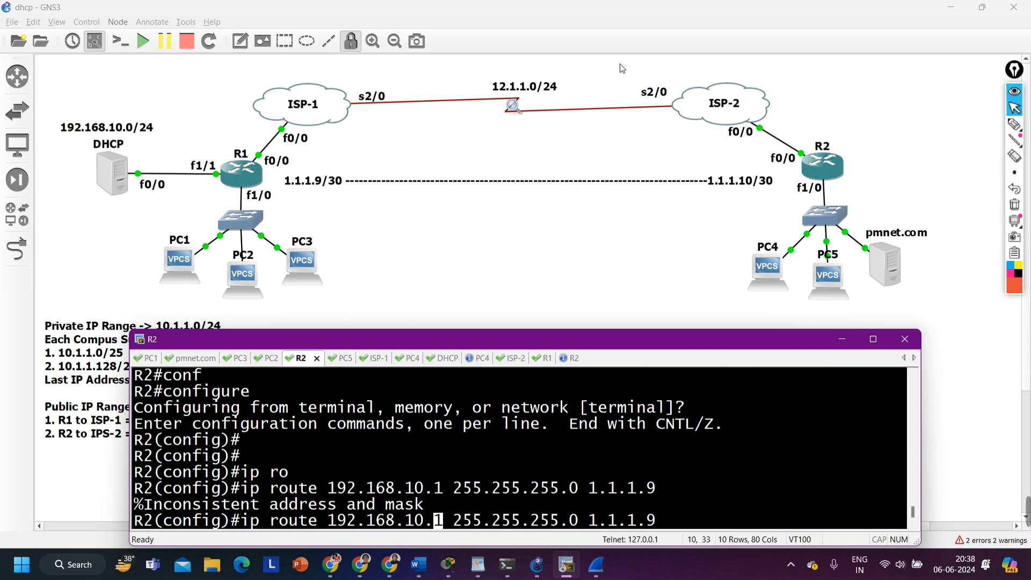
pyautogui.press('BackSpace')
pyautogui.write('0')
pyautogui.press('Right')
pyautogui.press('Right')
pyautogui.press('Right')
pyautogui.press('Right')
pyautogui.press('Right')
pyautogui.press('Right')
pyautogui.press('Right')
pyautogui.press('Right')
pyautogui.press('Right')
pyautogui.press('Right')
pyautogui.press('Right')
pyautogui.press('Right')
pyautogui.press('Right')
pyautogui.press('Right')
pyautogui.press('Right')
pyautogui.press('Right')
pyautogui.press('Right')
pyautogui.press('Right')
pyautogui.press('Right')
pyautogui.press('Right')
pyautogui.press('Return')
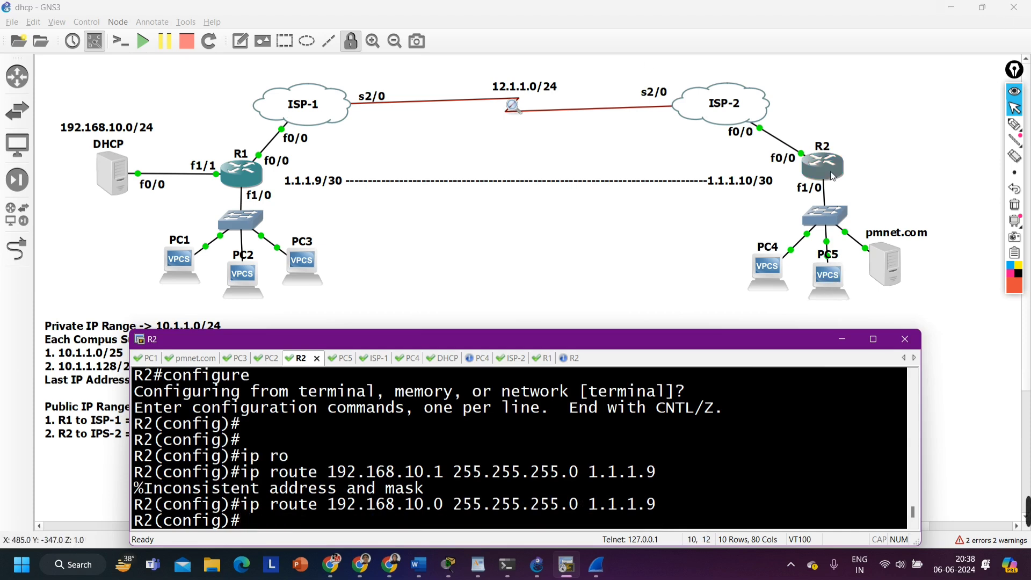
pyautogui.moveTo(594, 505); pyautogui.dragTo(661, 508)
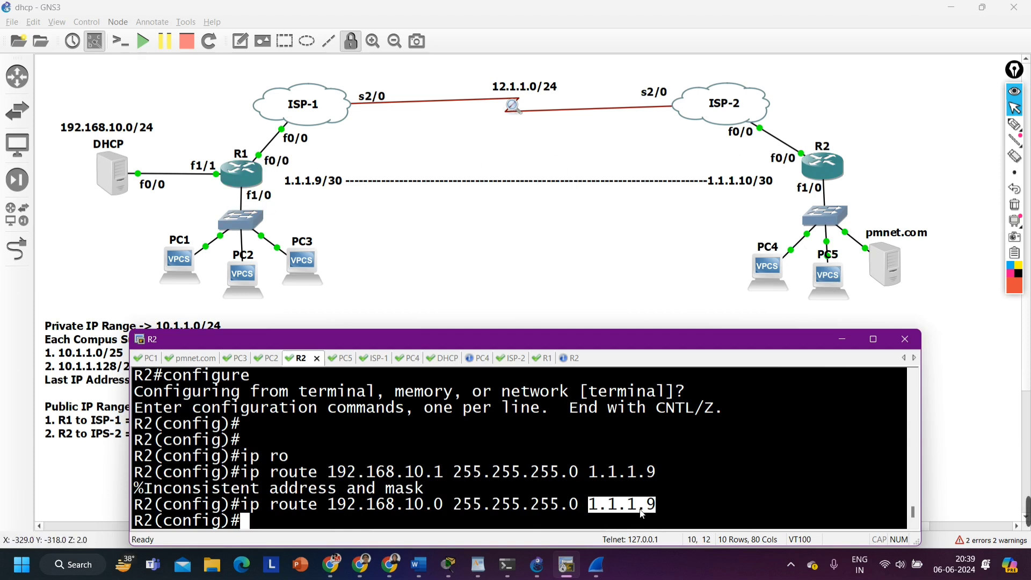
# Show R2's IP routing table and highlight the 192.168.10.0/24 static route, its next hop and the connected Tunnel1 route
pyautogui.write('do show ip')
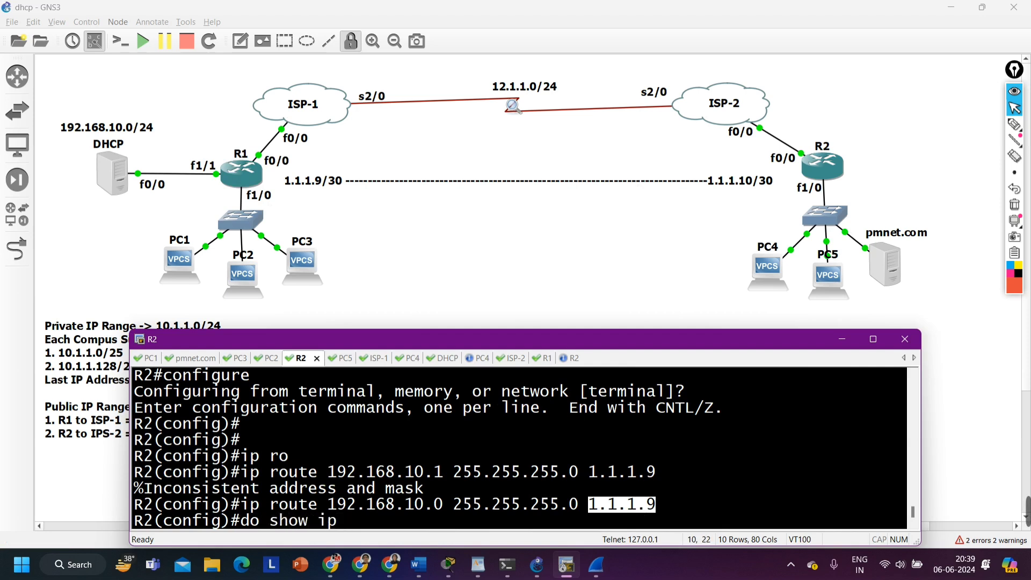
pyautogui.write(' ro')
pyautogui.press('Return')
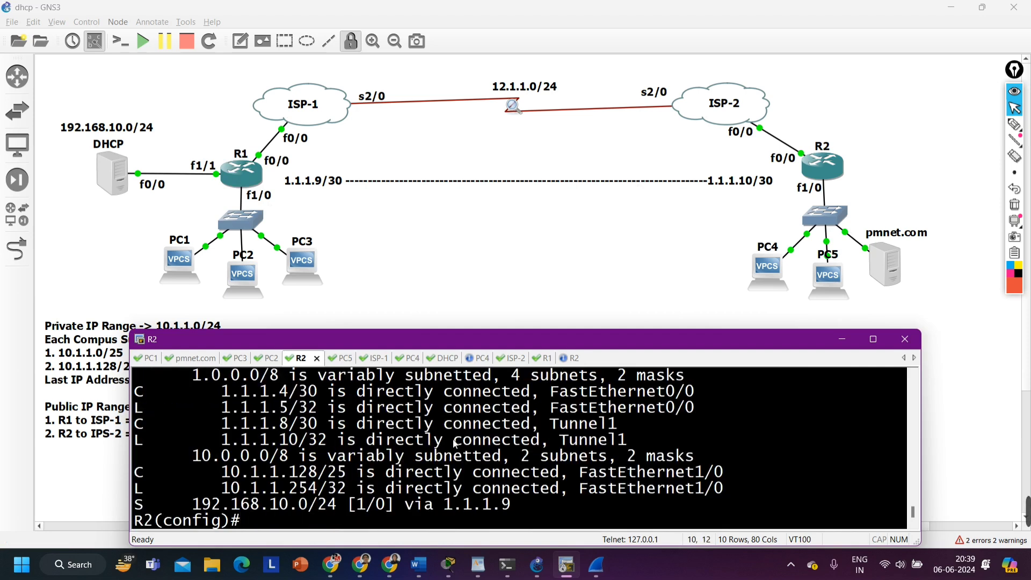
pyautogui.moveTo(136, 506); pyautogui.dragTo(337, 511)
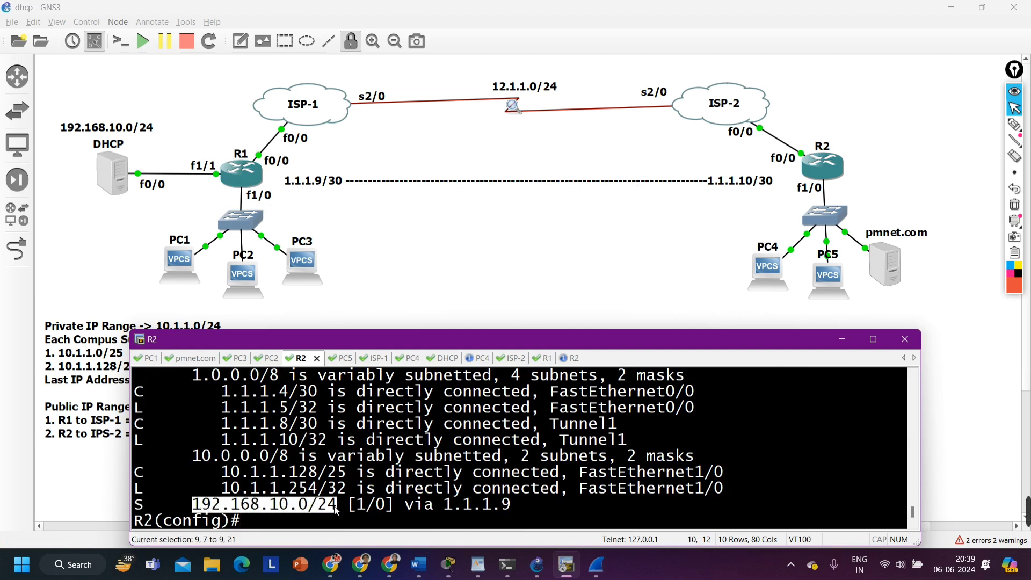
pyautogui.moveTo(443, 505); pyautogui.dragTo(529, 514)
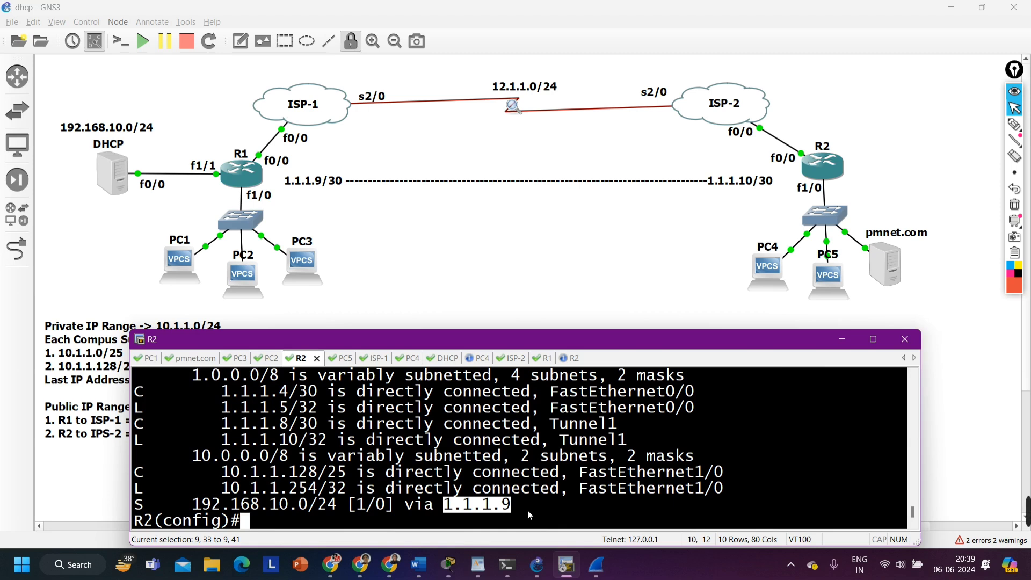
pyautogui.moveTo(448, 511); pyautogui.dragTo(524, 512)
pyautogui.scroll(1, 462, 491)
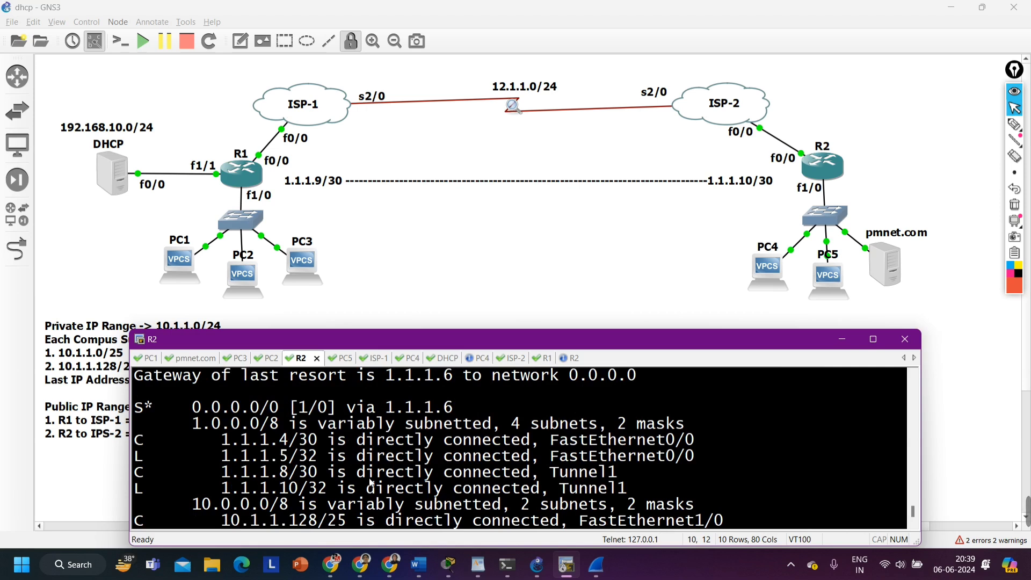
pyautogui.scroll(-1, 371, 483)
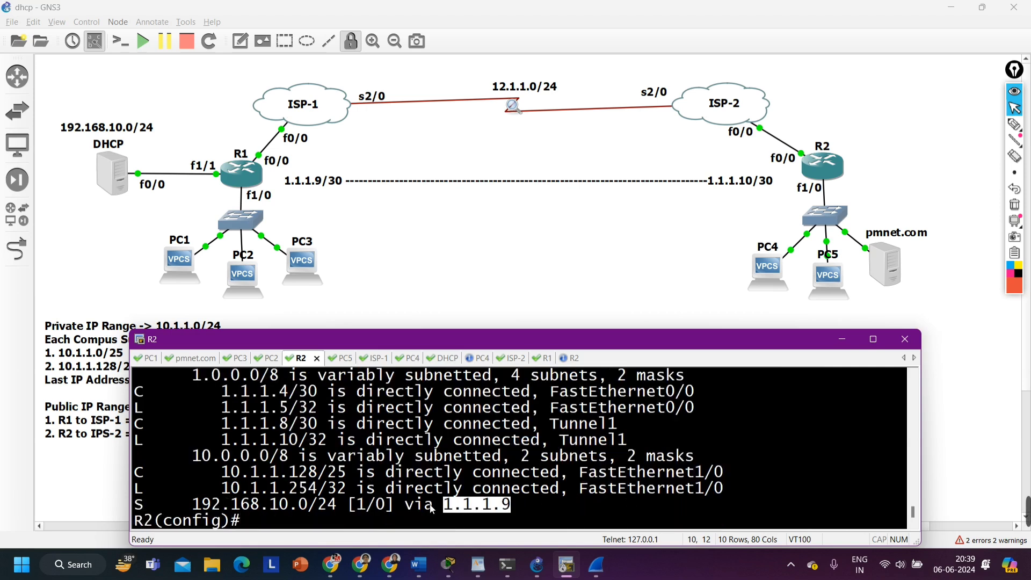
pyautogui.moveTo(448, 507); pyautogui.dragTo(513, 511)
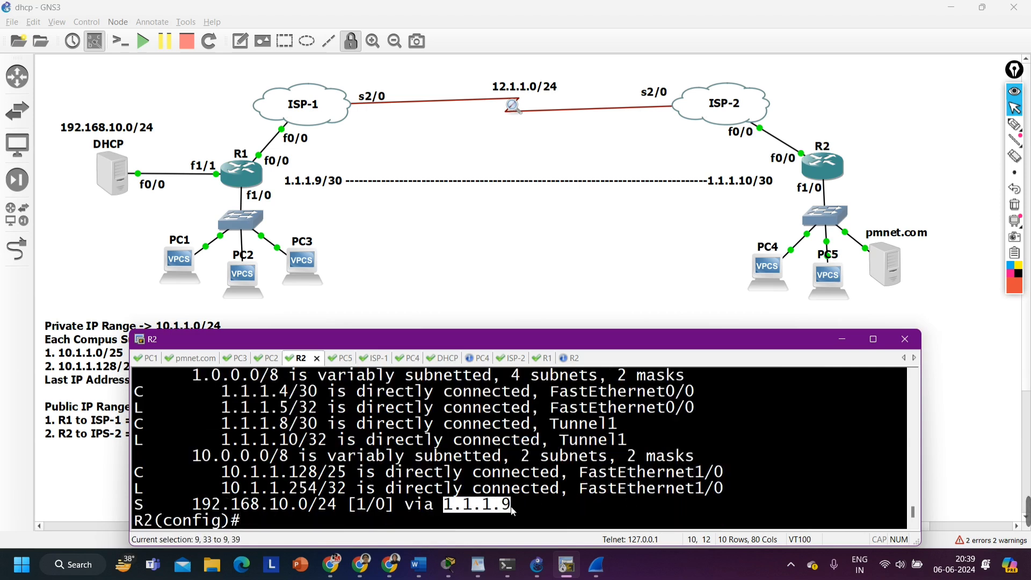
pyautogui.moveTo(224, 437); pyautogui.dragTo(648, 425)
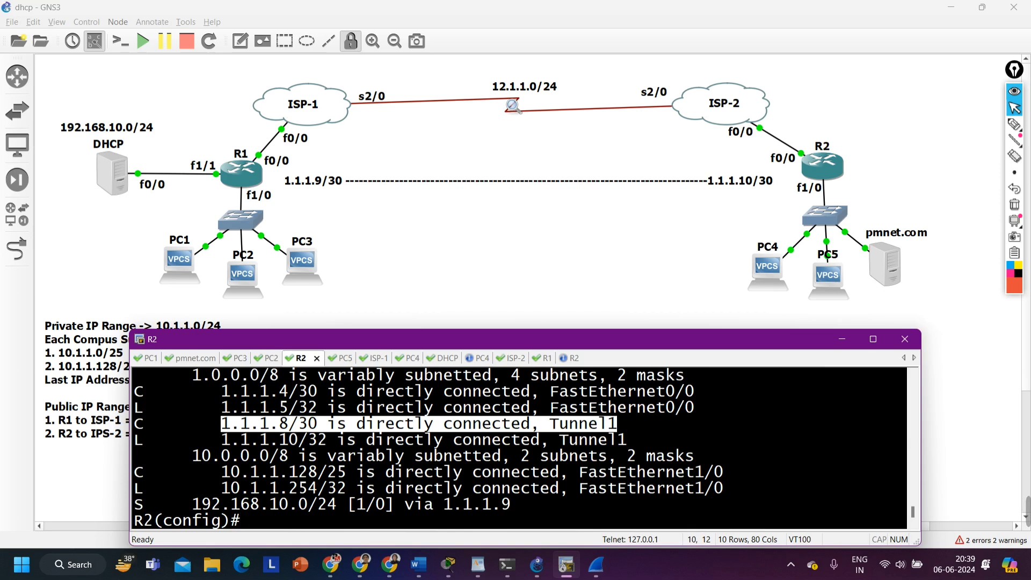
# Mark the LAN sides of R2 and R1 with short pen strokes beside their f1/0 labels, and return to R2's console
pyautogui.write('!')
pyautogui.click(1014, 124)
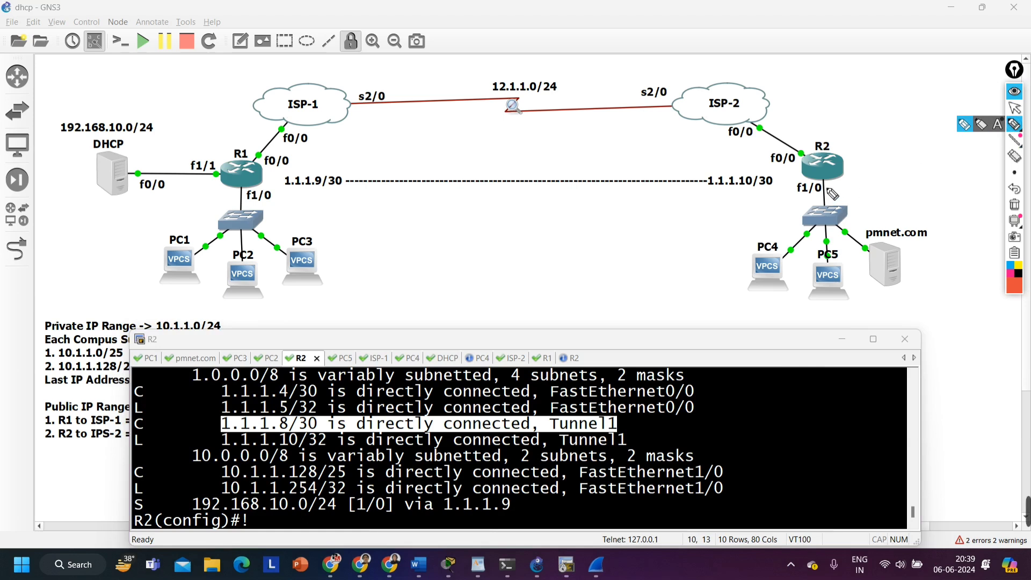
pyautogui.moveTo(850, 189); pyautogui.dragTo(826, 188)
pyautogui.moveTo(235, 195); pyautogui.dragTo(209, 195)
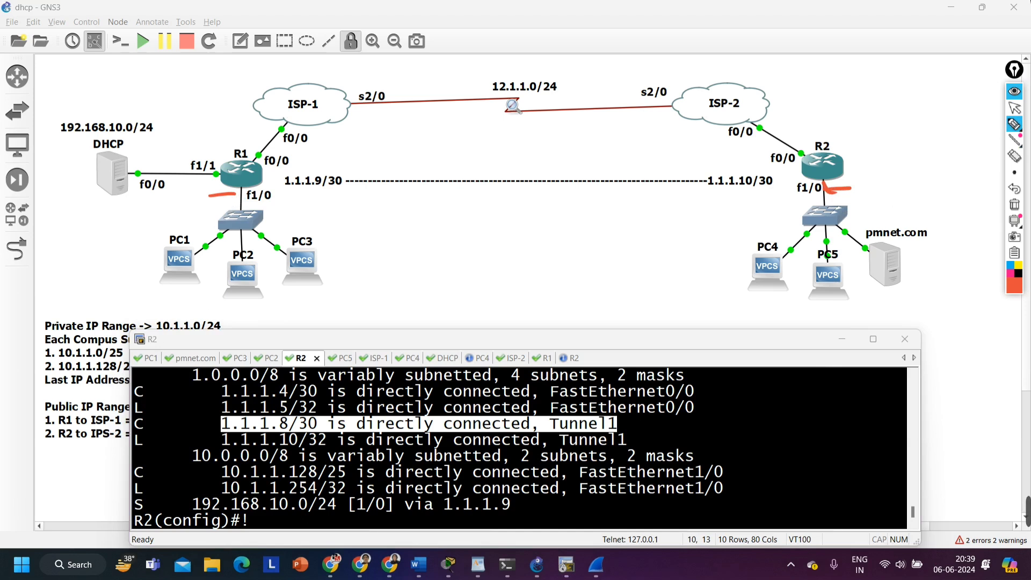
pyautogui.click(1014, 108)
pyautogui.click(482, 452)
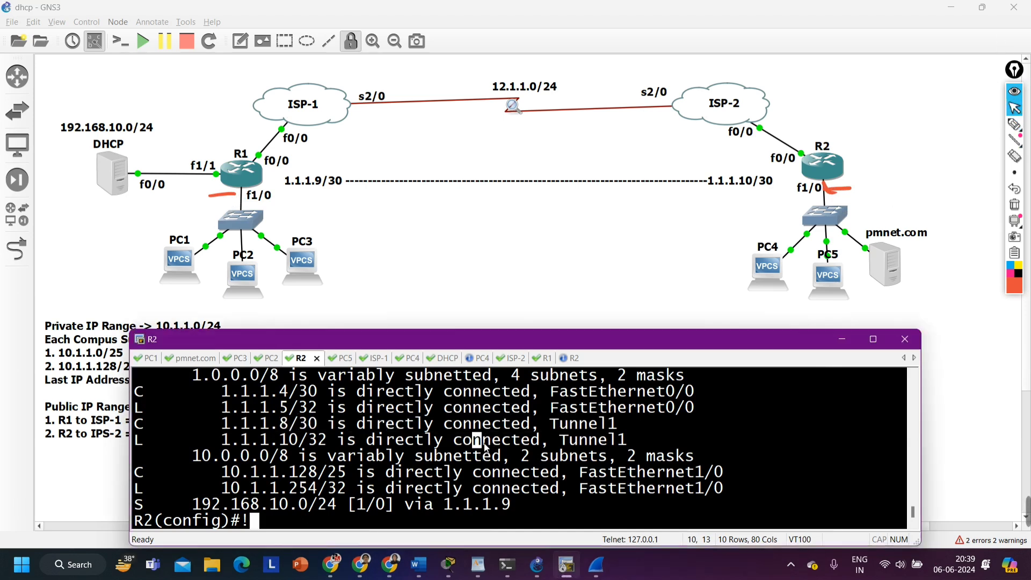
# Enter the comment "!10.1.1.254 | 10.1.1.126 - 1.1.1.5 | 1.1.1.1" on R2 to illustrate the inner and outer tunnel addresses
pyautogui.write('!10.1.1.')
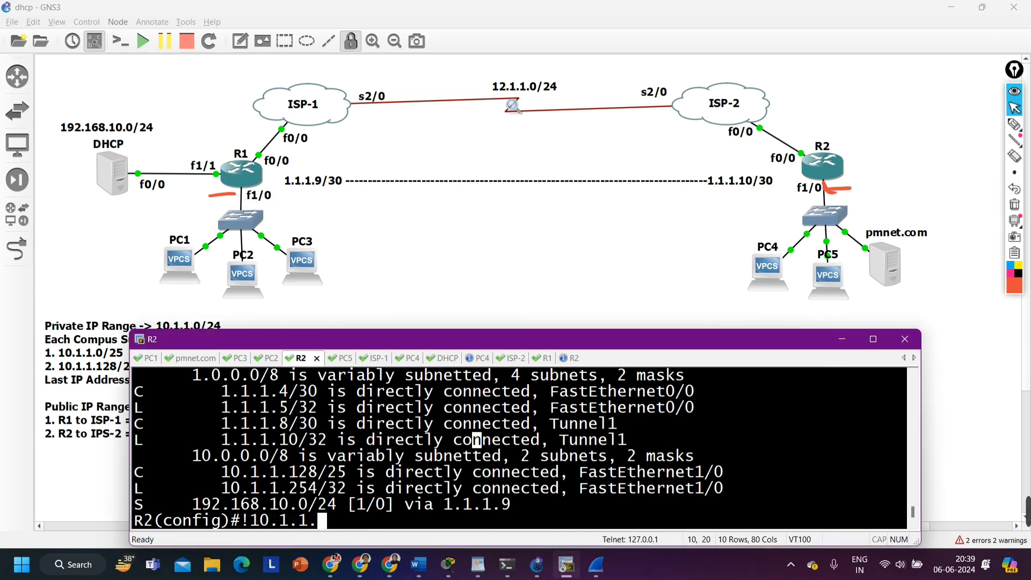
pyautogui.write('254 | 10.')
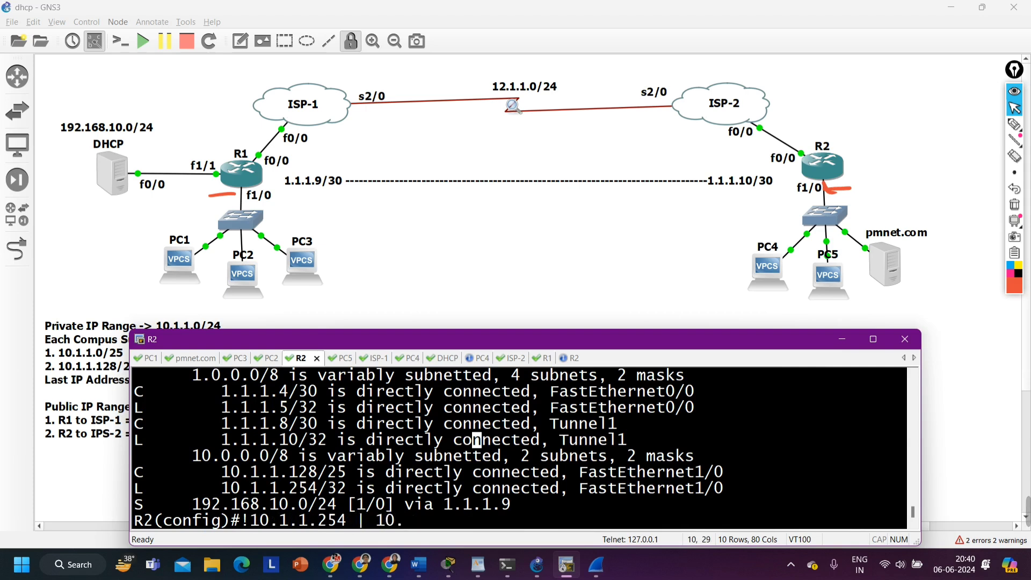
pyautogui.write('1.1.126')
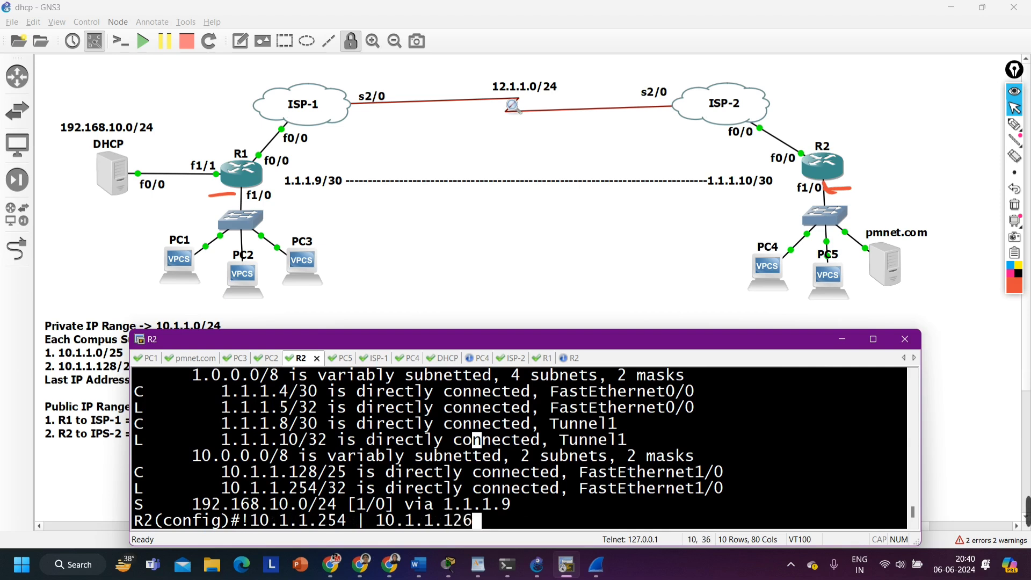
pyautogui.write(' -0<>')
pyautogui.press('BackSpace')
pyautogui.write('1.1.1.5')
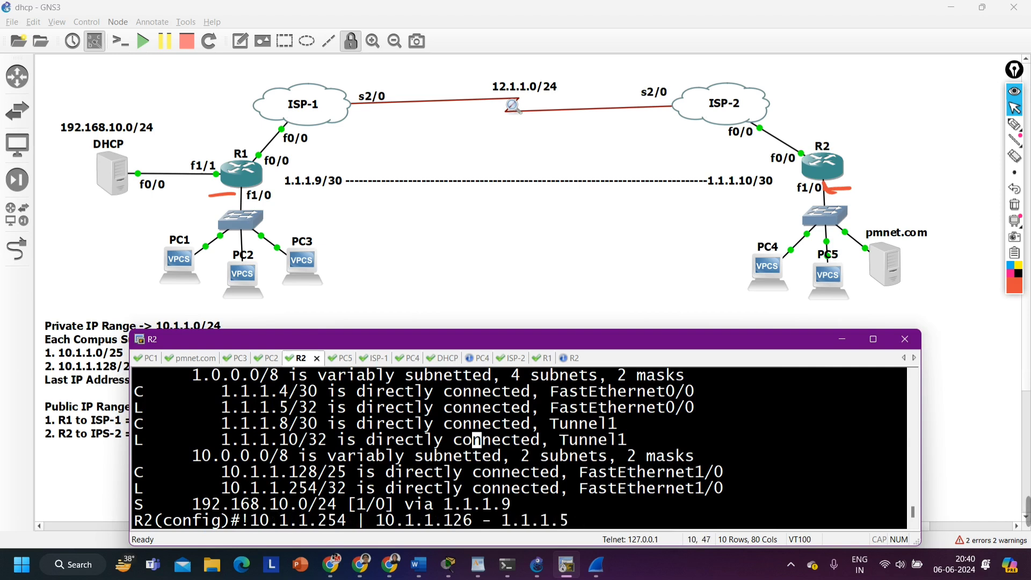
pyautogui.write(' | 1.1.1.1')
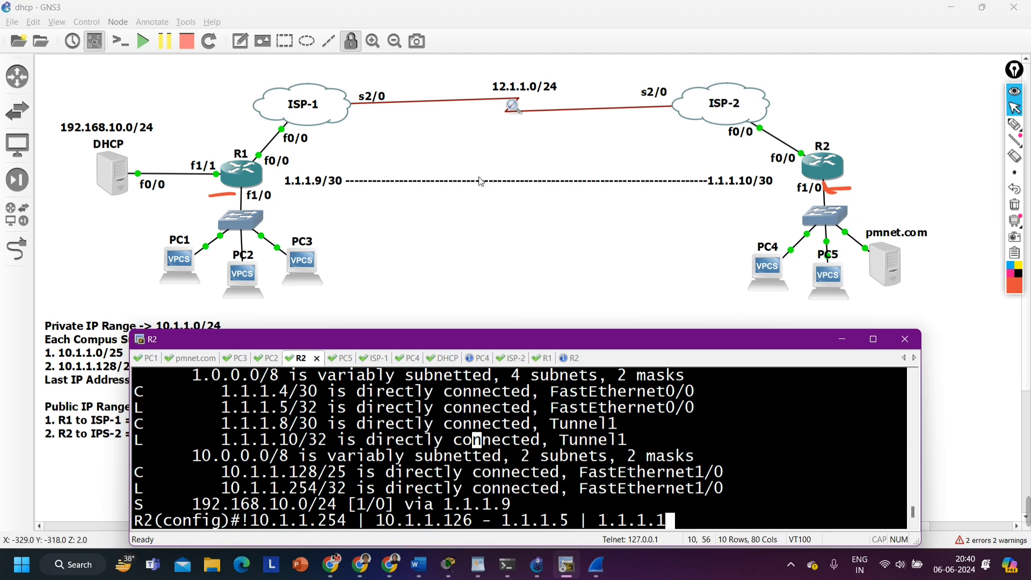
pyautogui.moveTo(666, 520); pyautogui.dragTo(520, 520)
pyautogui.press('Return')
pyautogui.press('Return')
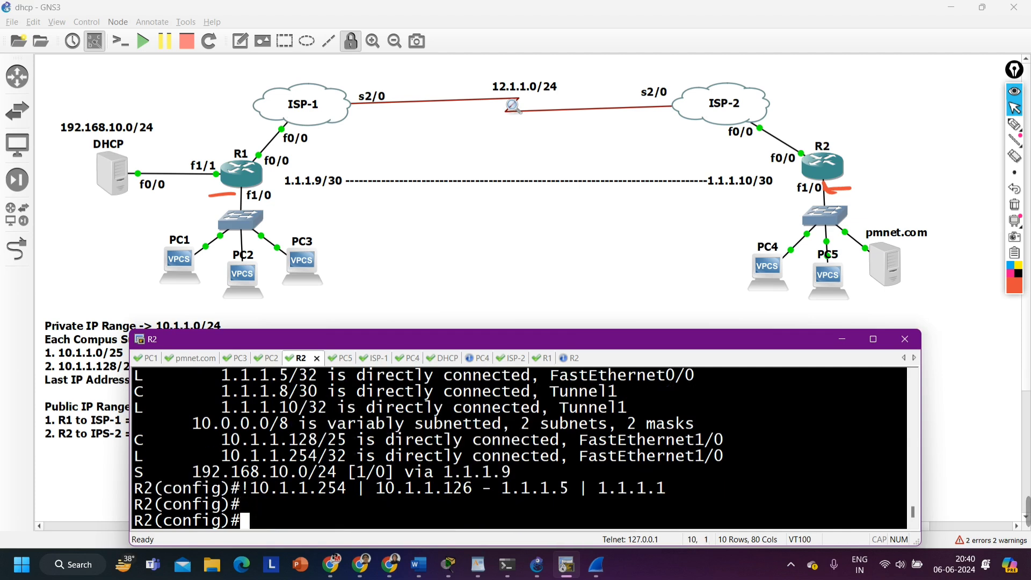
# Leave configuration mode on R2 and return to the privileged prompt
pyautogui.hotkey('ctrl', 'z')
pyautogui.press('Return')
pyautogui.press('Return')
pyautogui.press('Return')
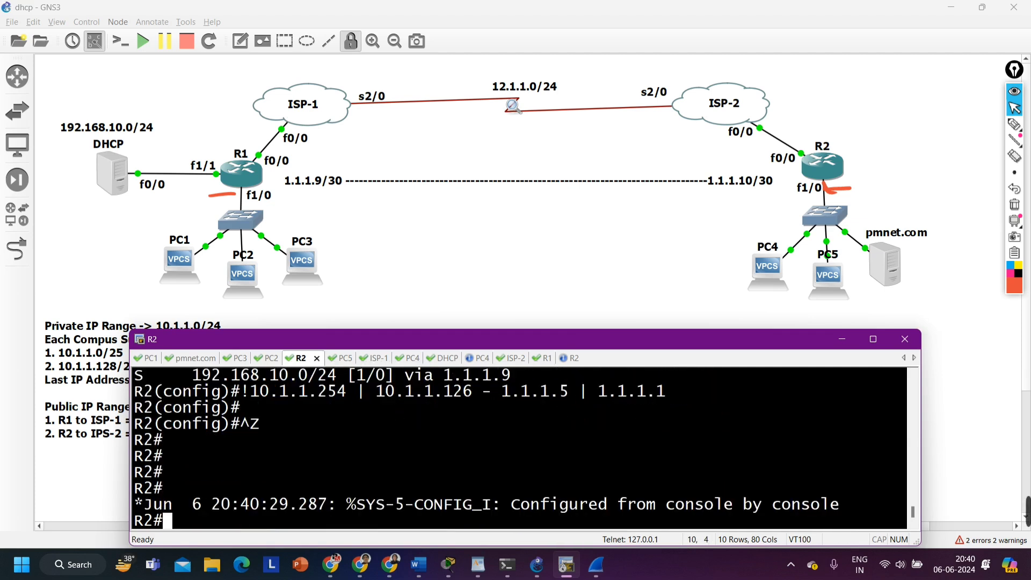
# Ping the DHCP server network address 192.168.10.1 from R2 with source address 10.1.1.254
pyautogui.write('ping 192.168.')
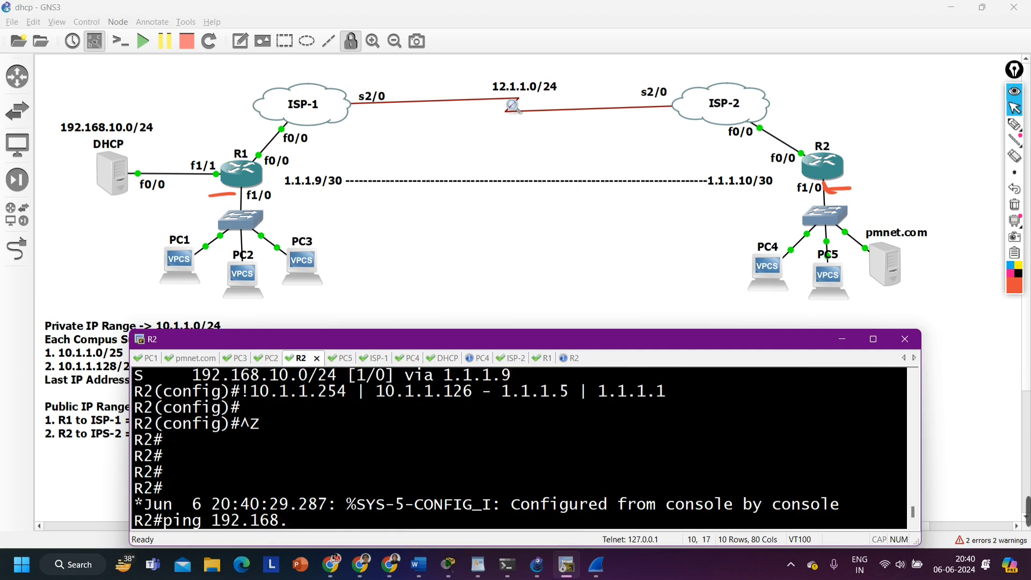
pyautogui.press('BackSpace')
pyautogui.press('BackSpace')
pyautogui.press('BackSpace')
pyautogui.press('BackSpace')
pyautogui.press('BackSpace')
pyautogui.press('BackSpace')
pyautogui.press('BackSpace')
pyautogui.press('BackSpace')
pyautogui.write('10.')
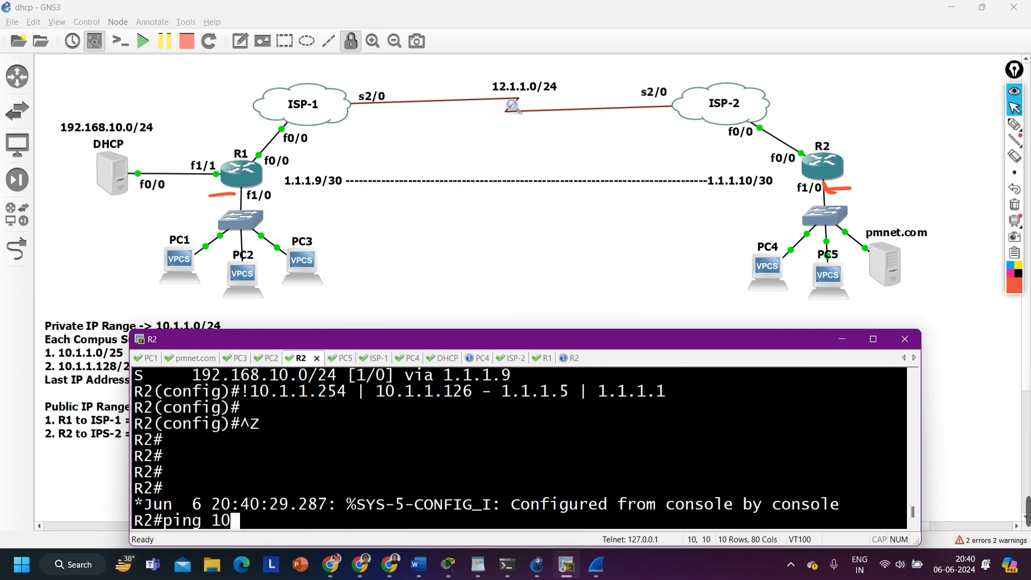
pyautogui.press('BackSpace')
pyautogui.press('BackSpace')
pyautogui.write('92.168.')
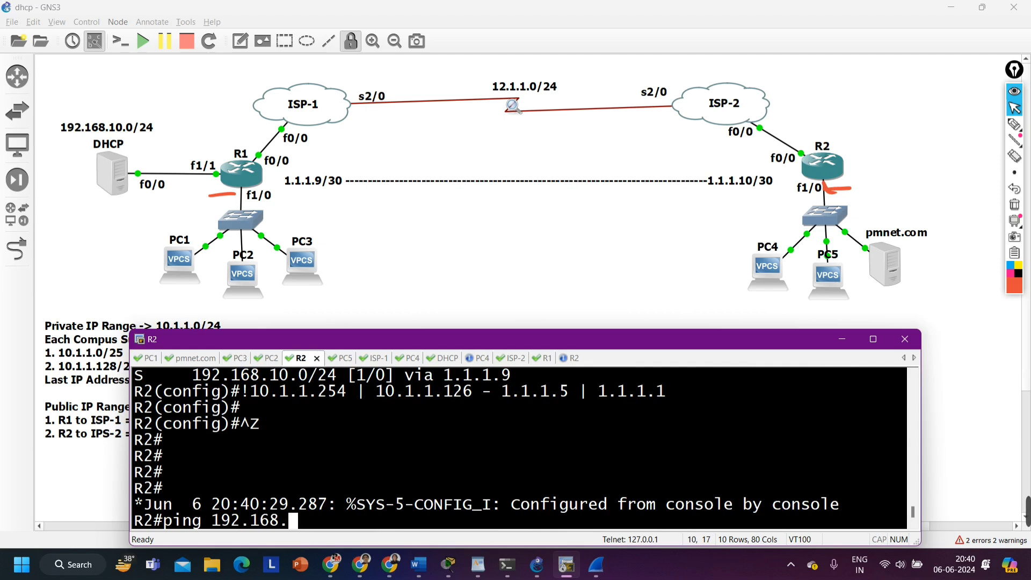
pyautogui.write('10.1')
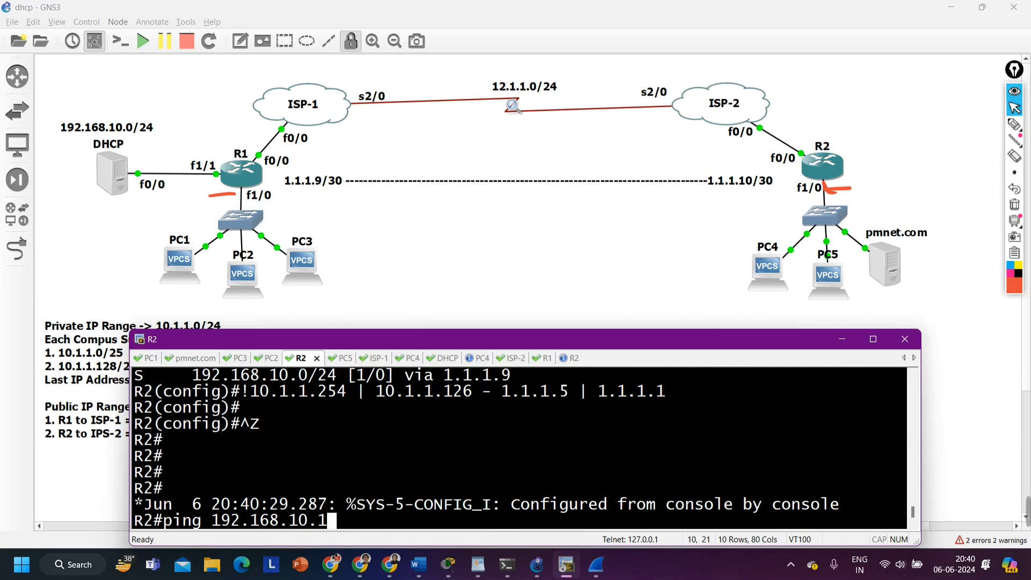
pyautogui.write('so')
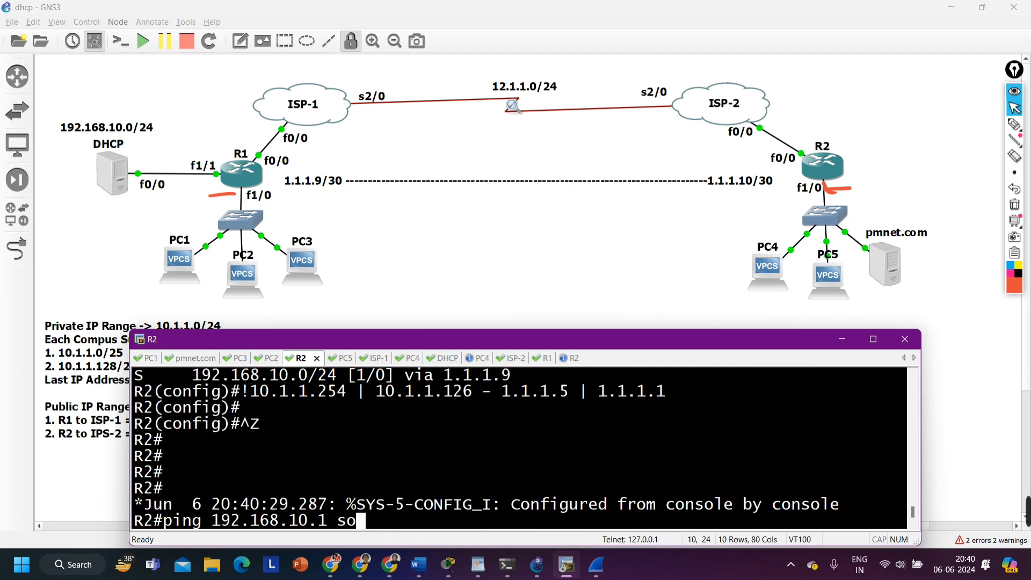
pyautogui.press('Tab')
pyautogui.write('10.1.')
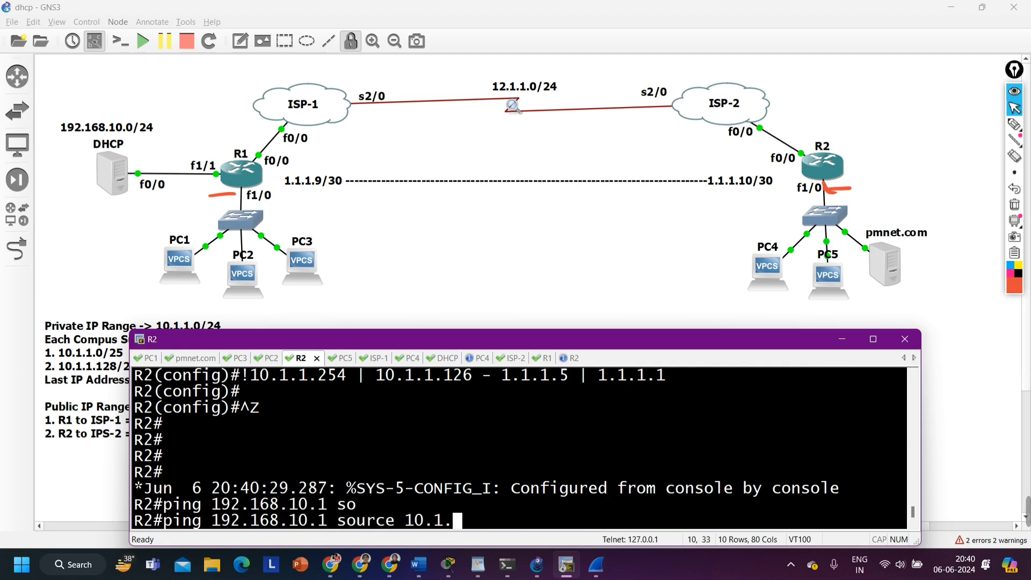
pyautogui.write('1.254')
pyautogui.press('Return')
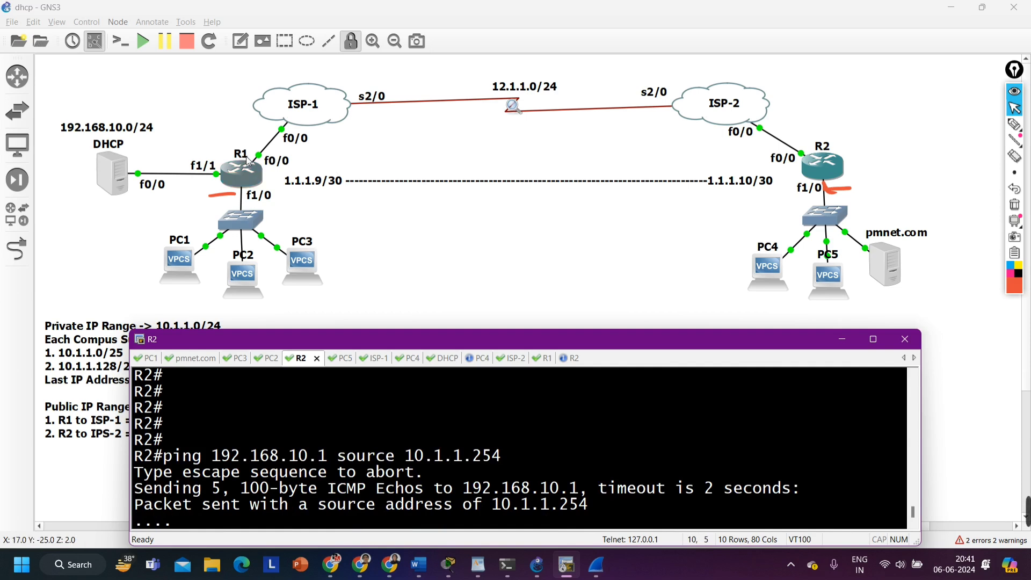
# Circle R2's f1/0 link and LAN switch with the pen, clear all pen marks from the topology, and return to the console
pyautogui.click(1014, 125)
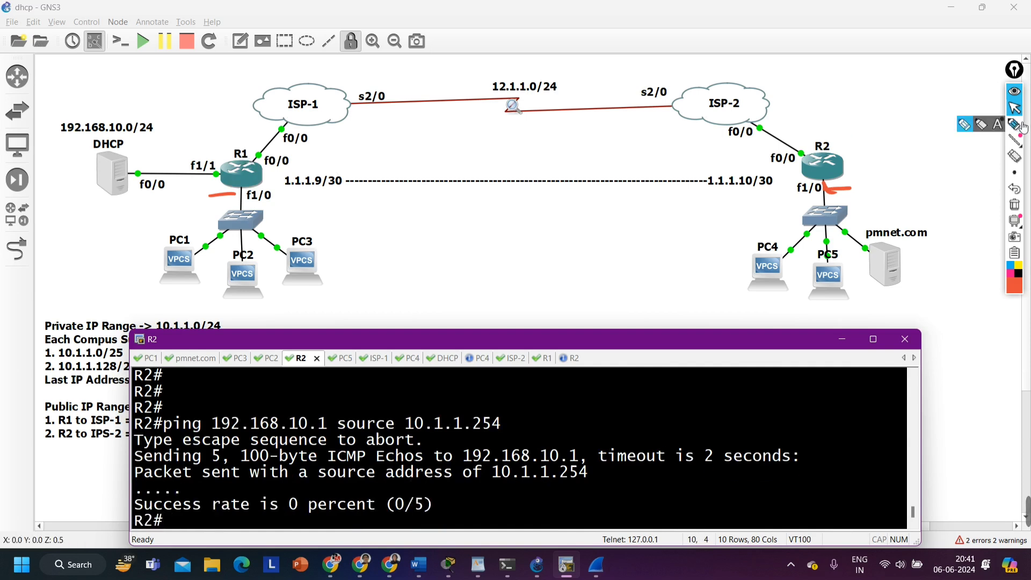
pyautogui.moveTo(790, 180)
pyautogui.mouseDown()
pyautogui.moveTo(857, 232)
pyautogui.moveTo(773, 203)
pyautogui.mouseUp()
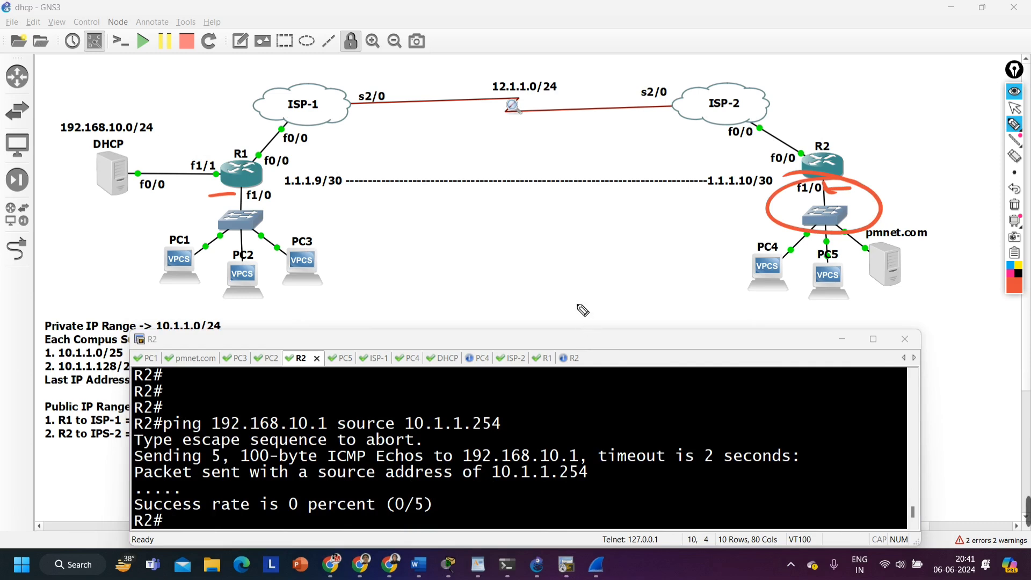
pyautogui.click(1015, 205)
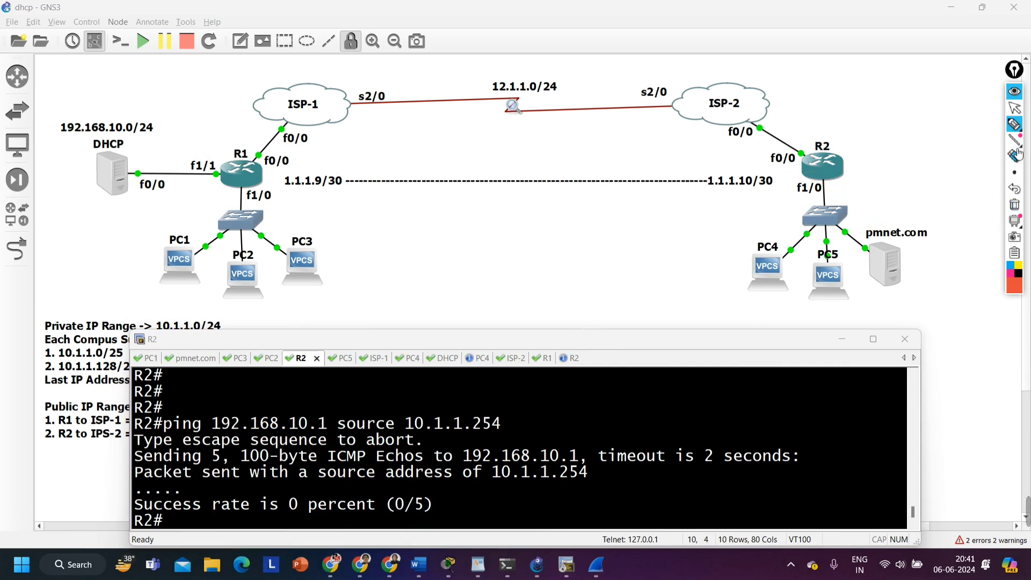
pyautogui.click(1015, 107)
pyautogui.click(567, 565)
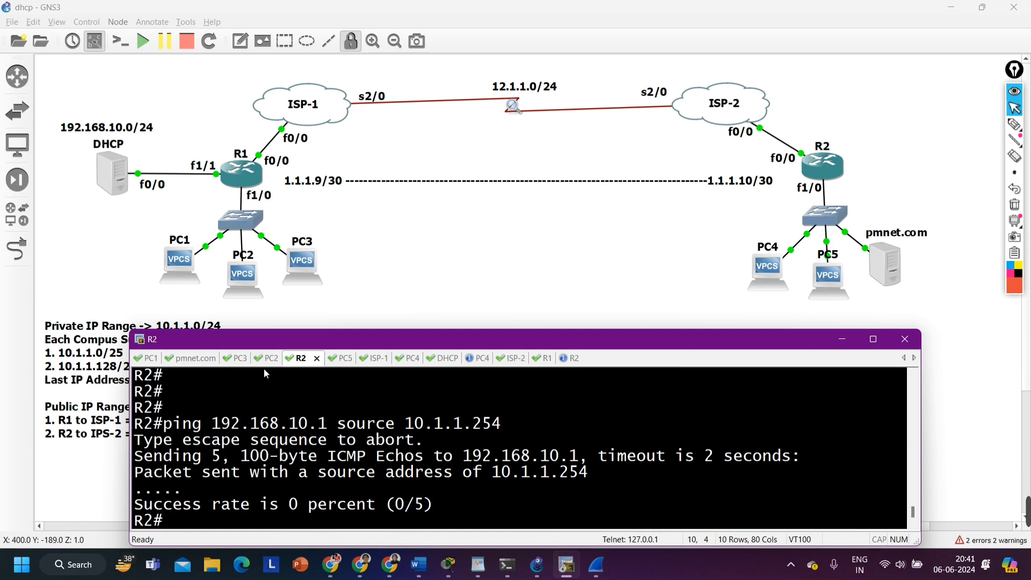
# Add a static route on R1 to network 10.1.1.128 with mask 255.255.255.128 through tunnel next hop 1.1.1.10
pyautogui.click(541, 358)
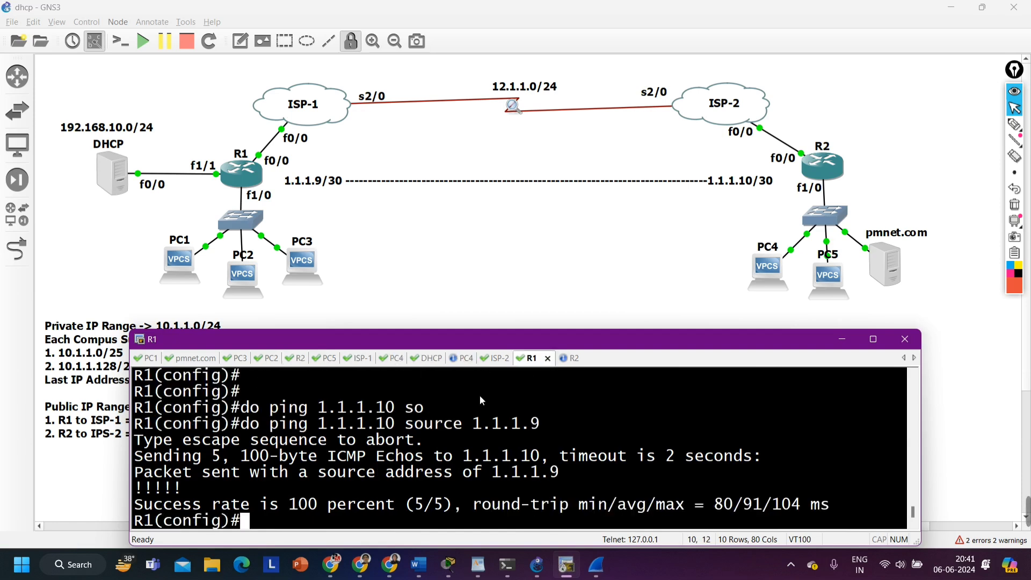
pyautogui.write('ip ro')
pyautogui.press('Tab')
pyautogui.write('ut')
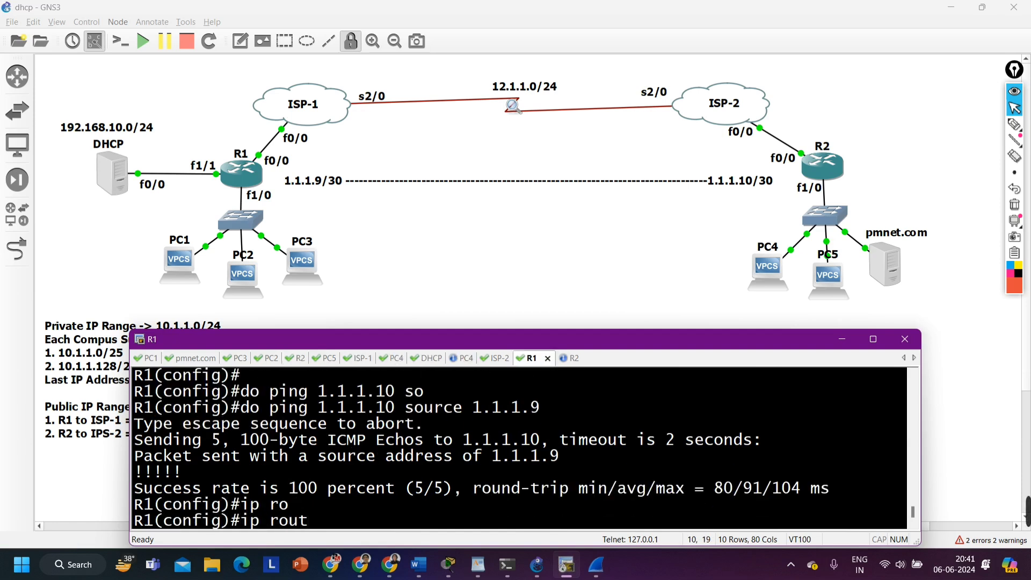
pyautogui.write('e 10.1.1')
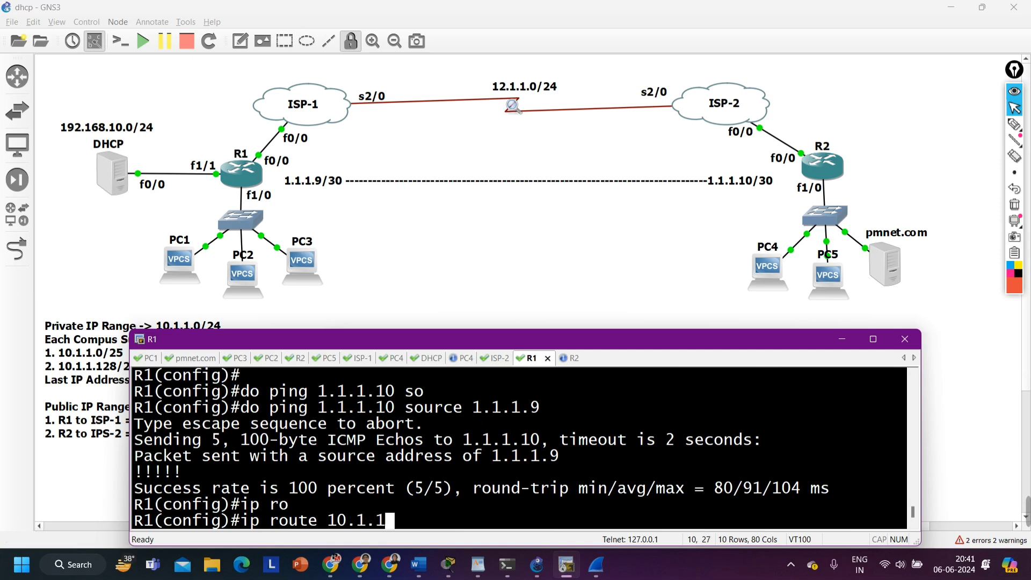
pyautogui.write('.128')
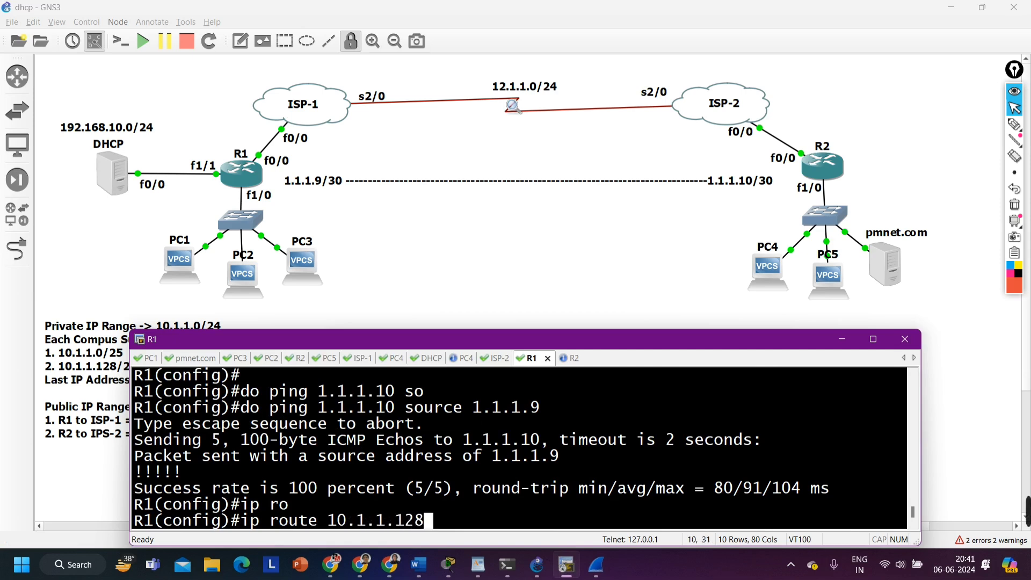
pyautogui.write(' 255.255..2')
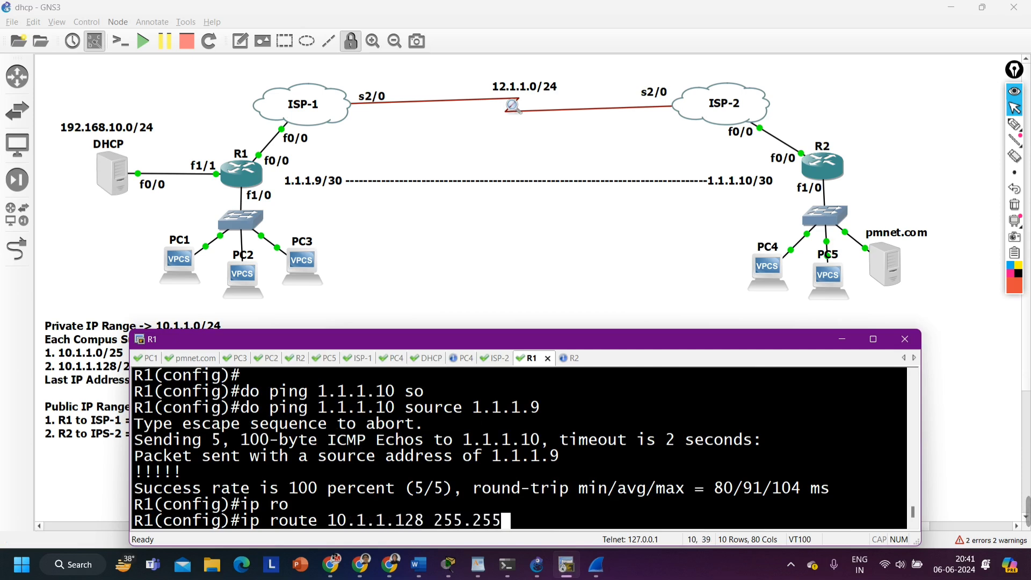
pyautogui.press('BackSpace')
pyautogui.write('255.12')
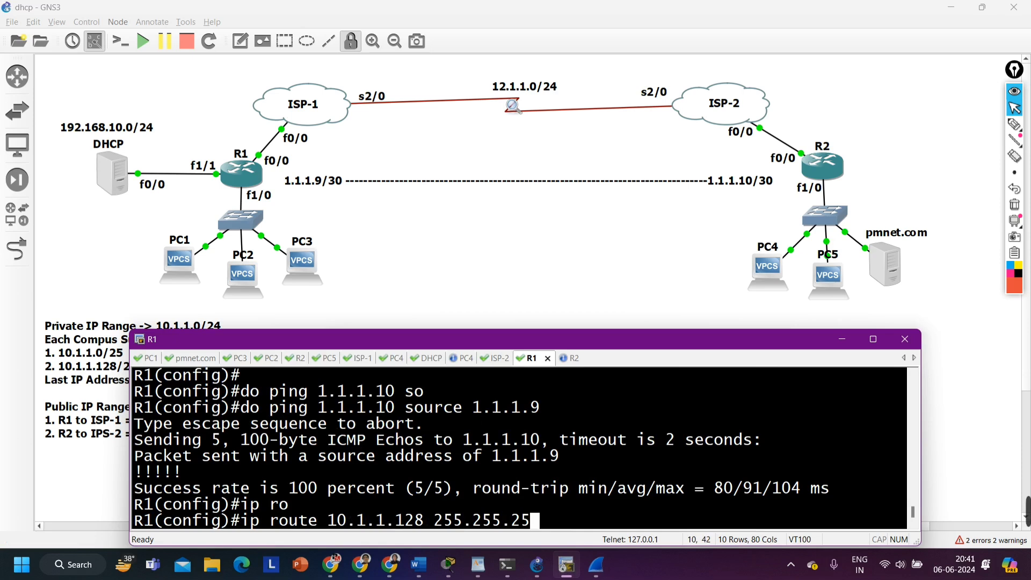
pyautogui.write('8 ')
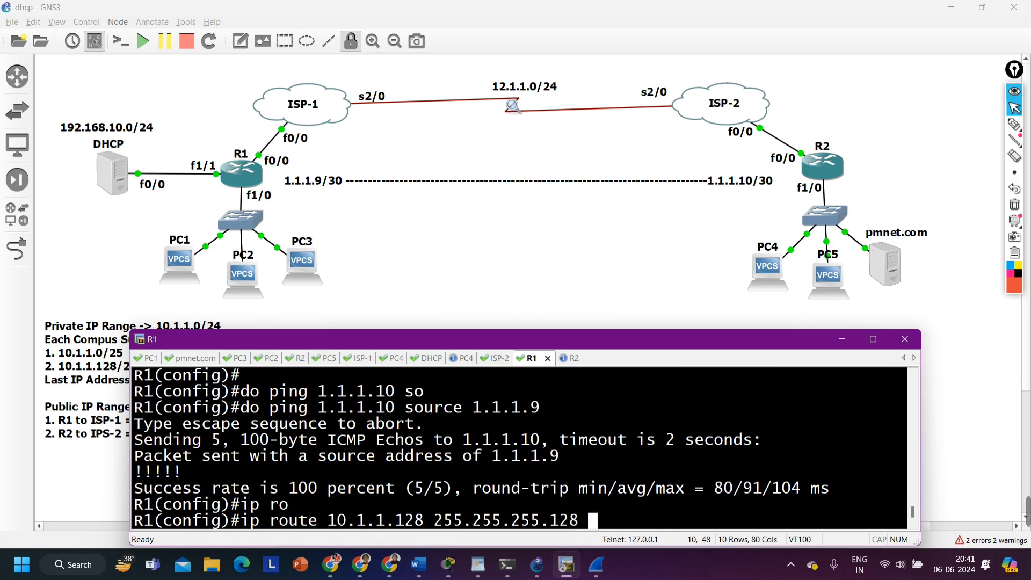
pyautogui.write('1.1.1.10')
pyautogui.press('Return')
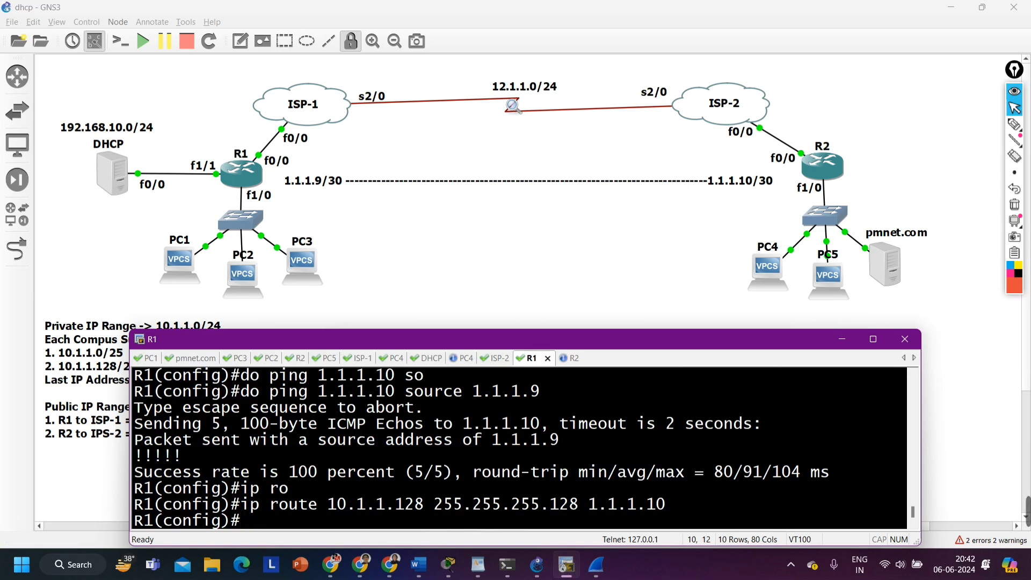
# Leave configuration mode on R1 and return to the privileged prompt
pyautogui.hotkey('ctrl', 'z')
pyautogui.press('Return')
# Repeat R2's last ping to the DHCP server at 192.168.10.1 with source 10.1.1.254 and highlight the success rate
pyautogui.press('Return')
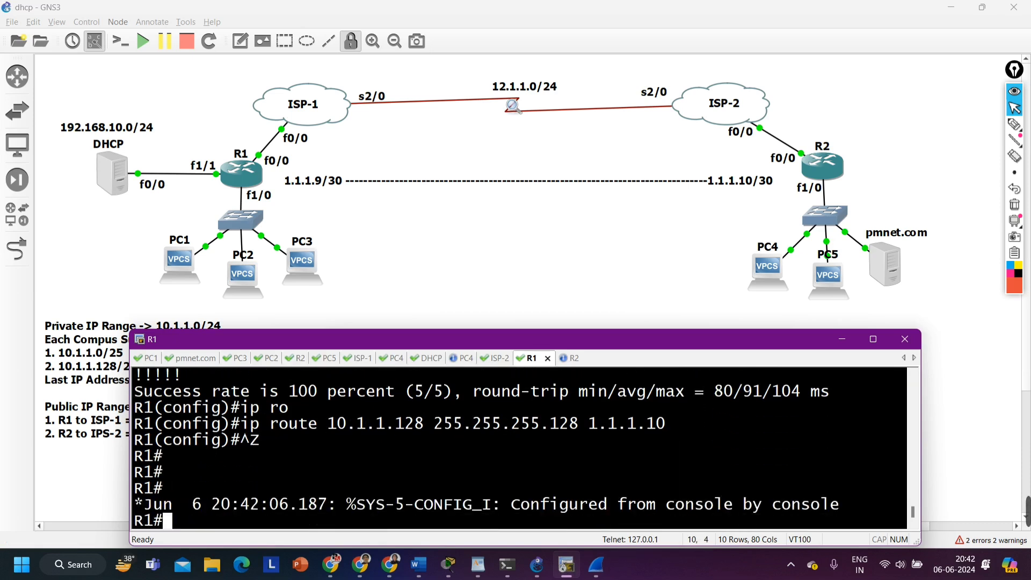
pyautogui.hotkey('ctrl', 'Tab')
pyautogui.press('Return')
pyautogui.press('Up')
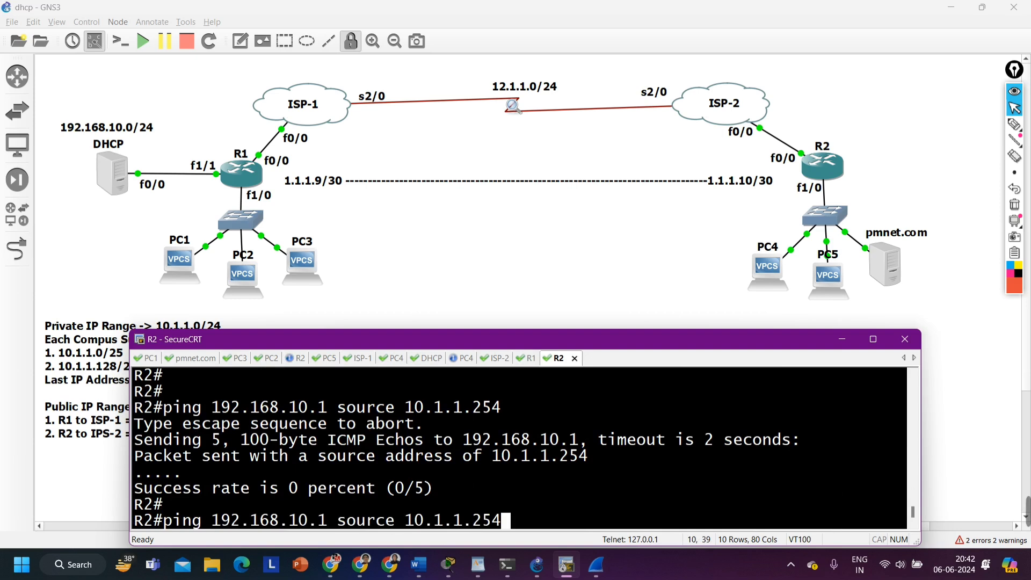
pyautogui.press('Return')
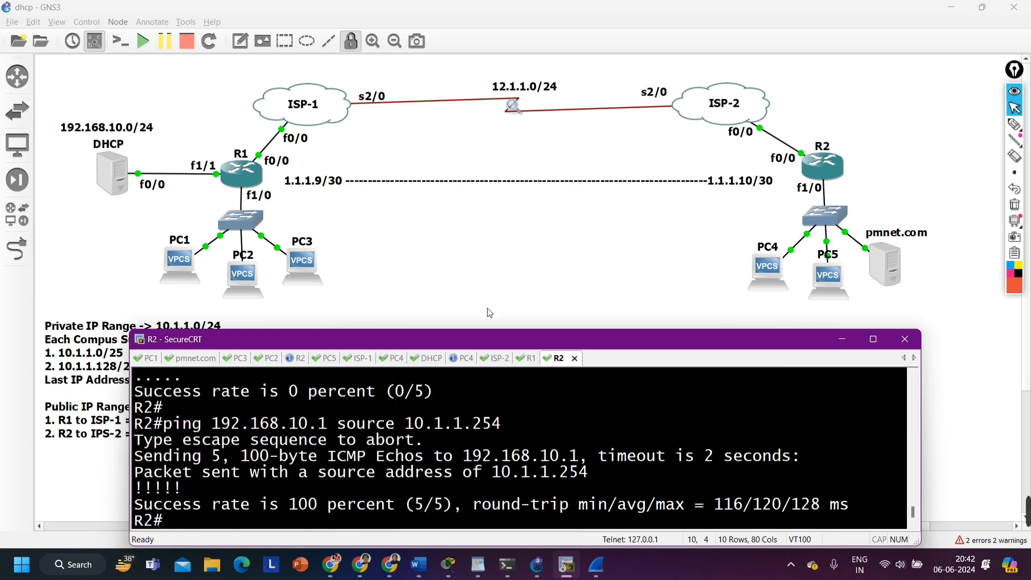
pyautogui.moveTo(241, 505); pyautogui.dragTo(411, 508)
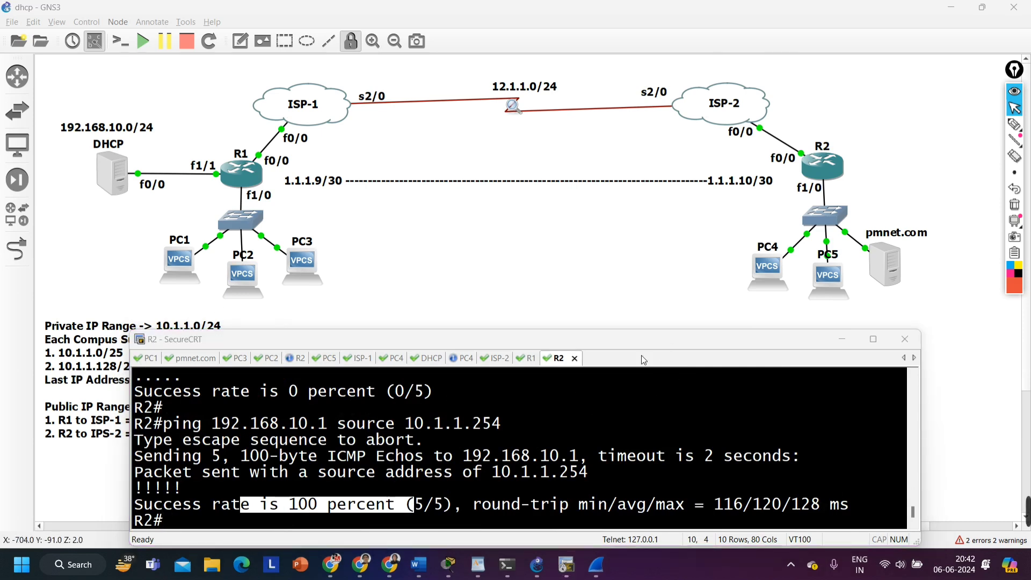
# Write out and run the ping to 192.168.10.1 with source 10.1.1.254 once more on R2 as a recheck
pyautogui.click(503, 443)
pyautogui.write('pin')
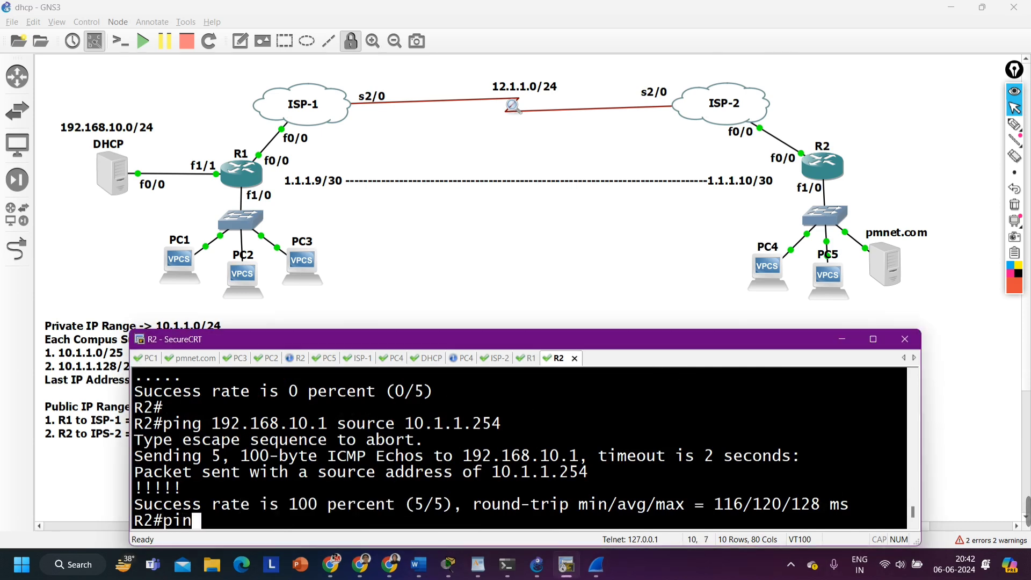
pyautogui.write('g 1')
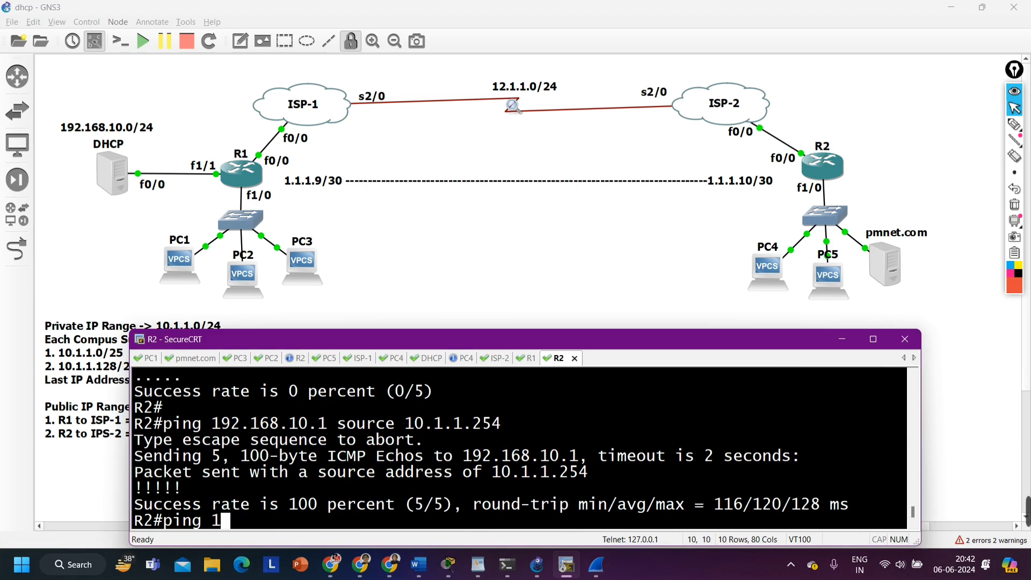
pyautogui.write('92.168.10.1 so')
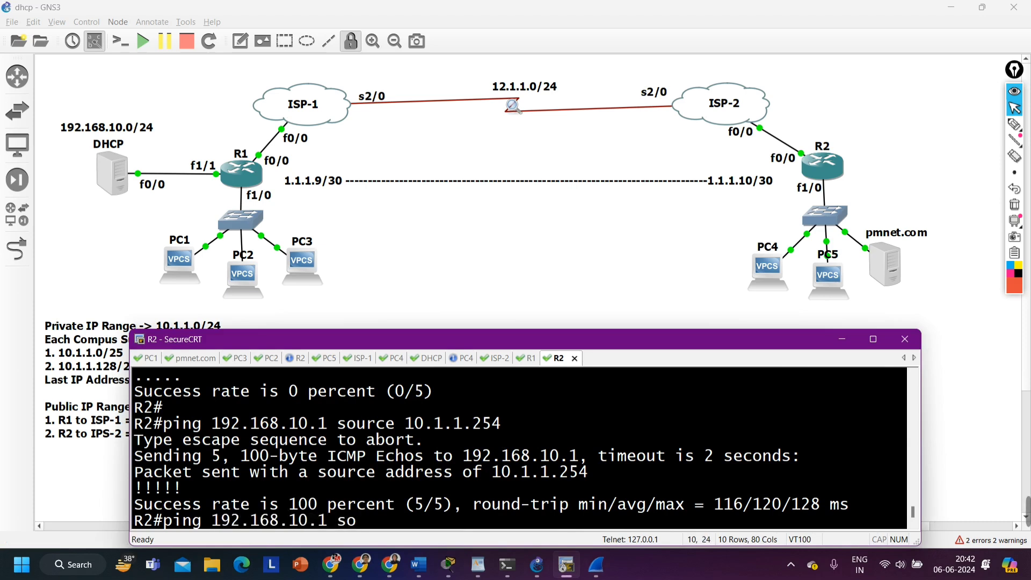
pyautogui.press('Tab')
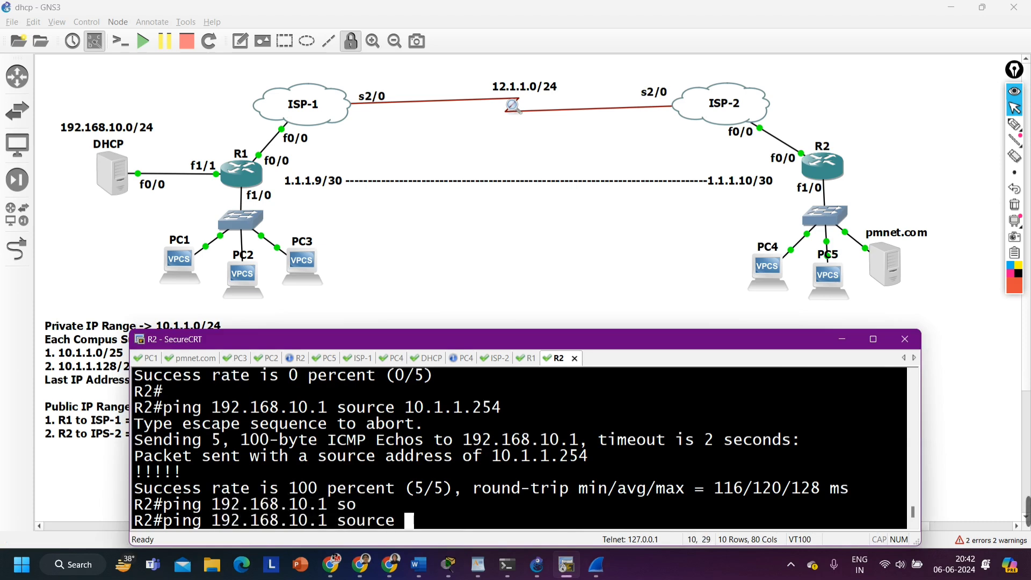
pyautogui.write('1 source 10')
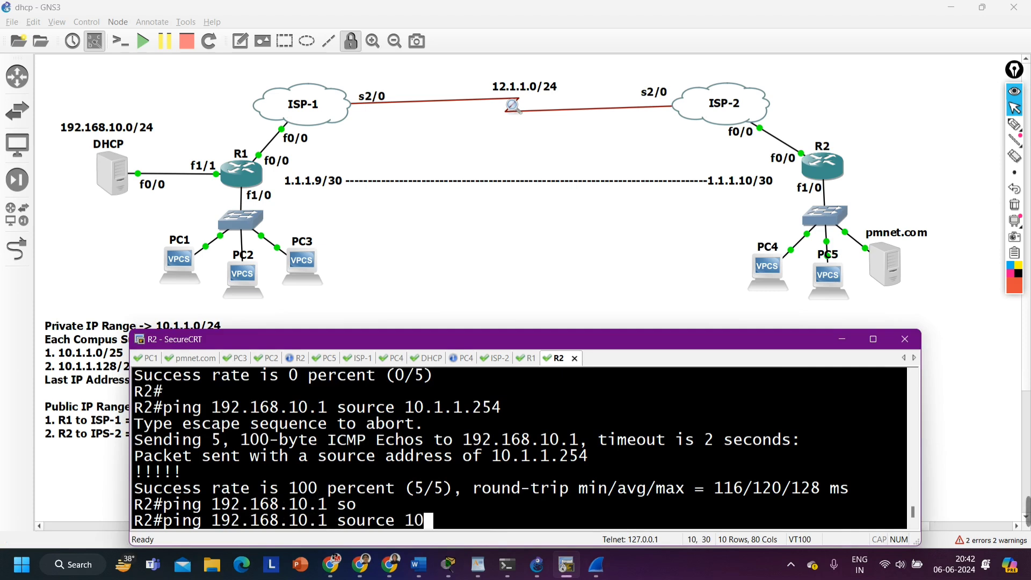
pyautogui.write('.1.1.254')
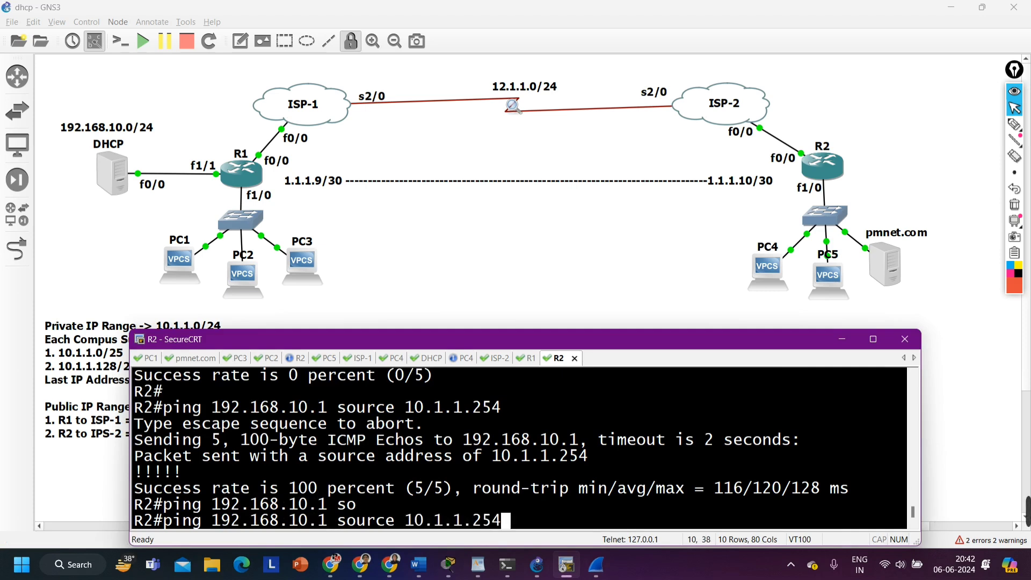
pyautogui.press('Return')
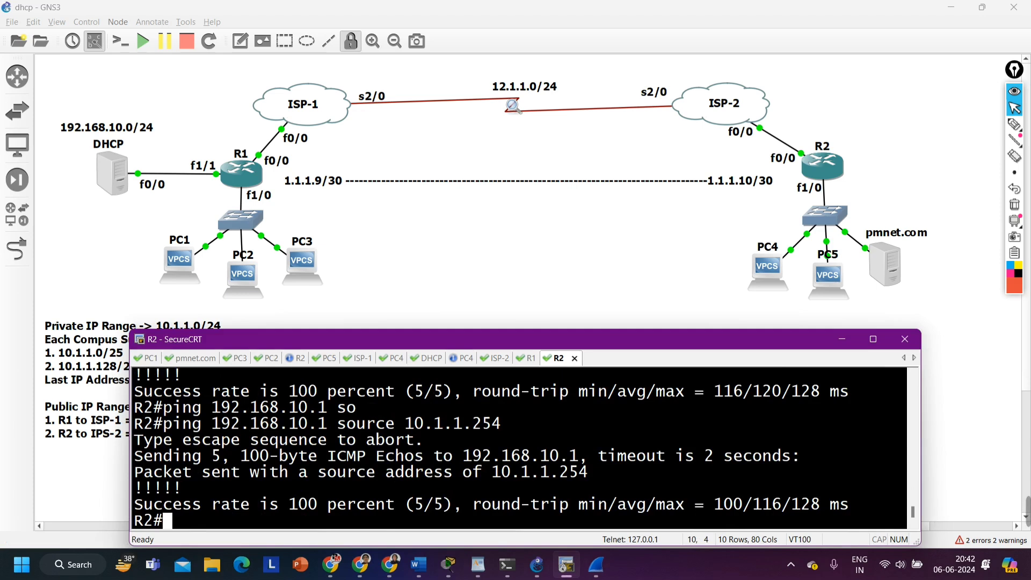
pyautogui.press('Return')
pyautogui.press('Return')
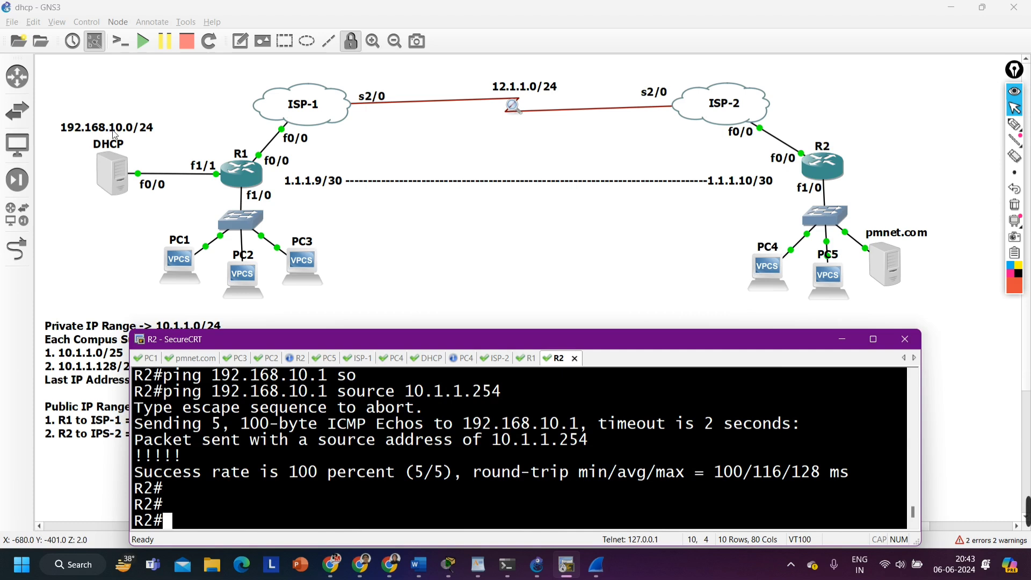
# Request an address on PC4 with "ip dhcp" and highlight the assigned IP address and gateway
pyautogui.click(430, 358)
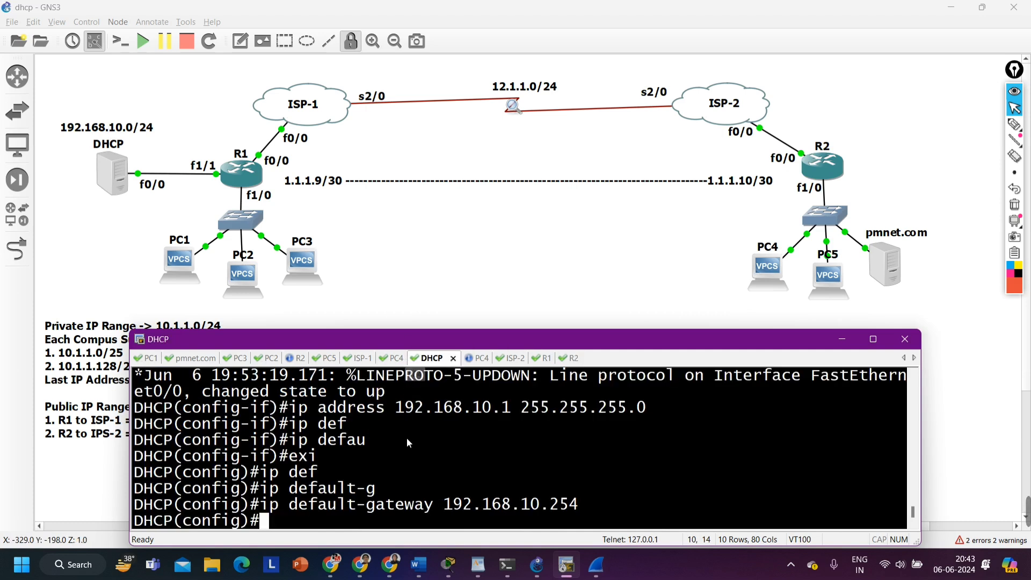
pyautogui.click(391, 358)
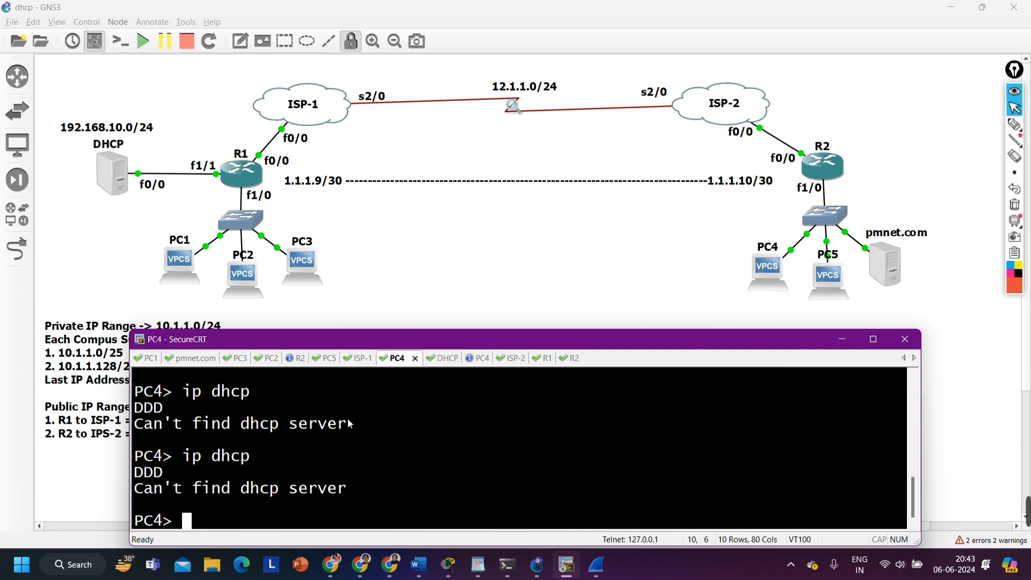
pyautogui.write('ip dhc')
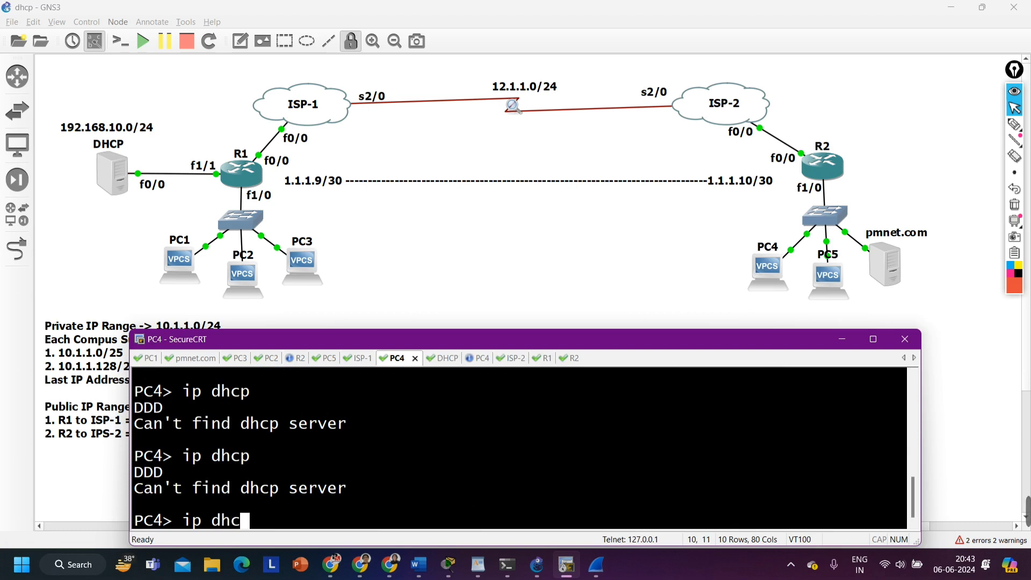
pyautogui.write('p')
pyautogui.press('Return')
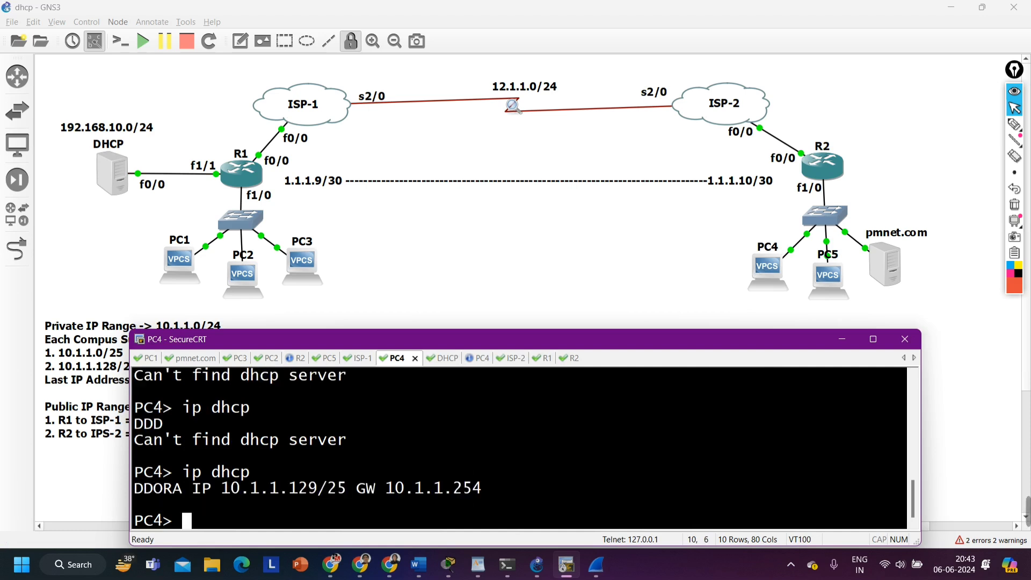
pyautogui.moveTo(223, 489); pyautogui.dragTo(318, 492)
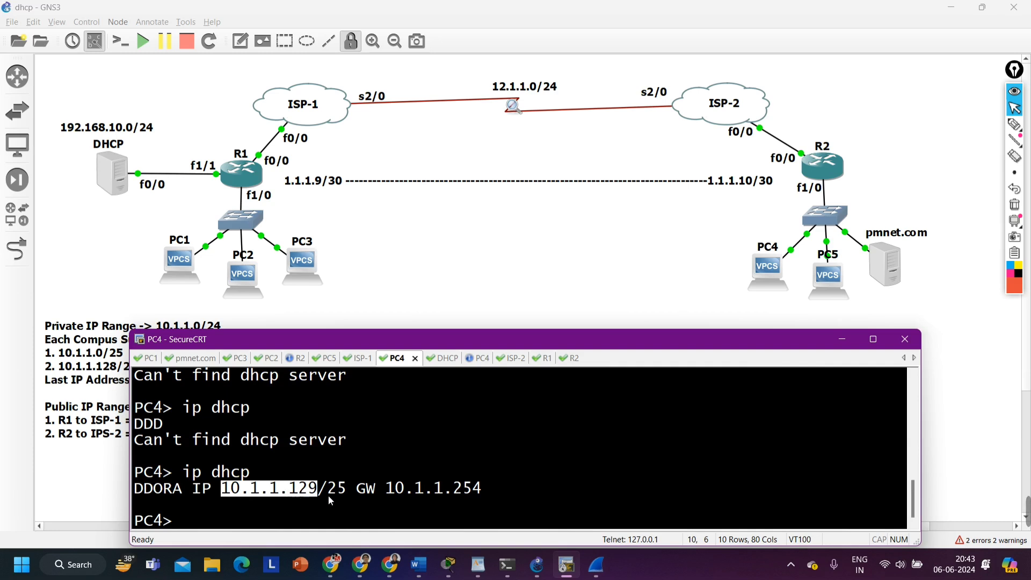
pyautogui.moveTo(385, 491); pyautogui.dragTo(485, 489)
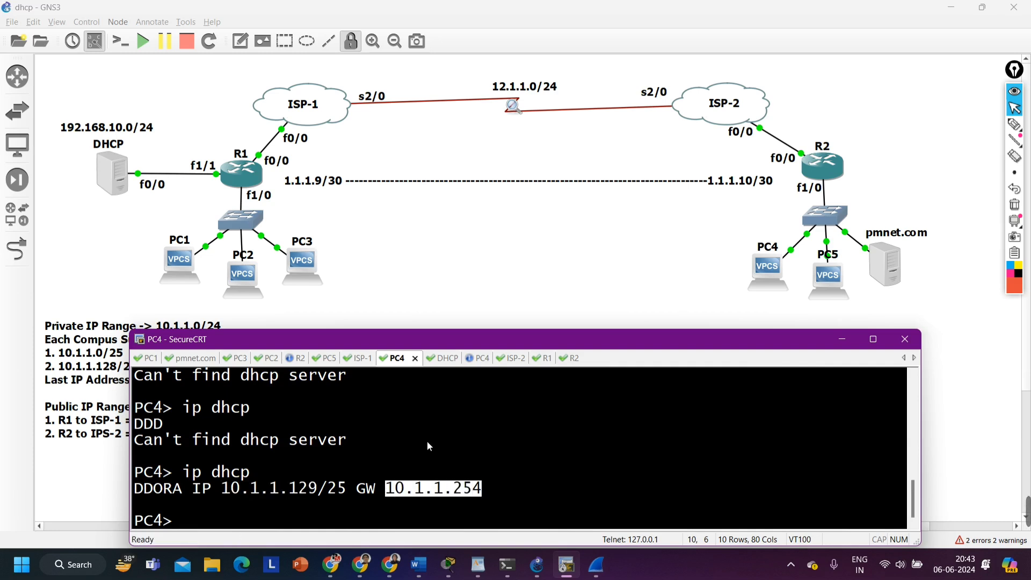
# Open the consoles of PC5 and pmnet.com, and request an address on PC5 with "ip dhcp"
pyautogui.doubleClick(830, 276)
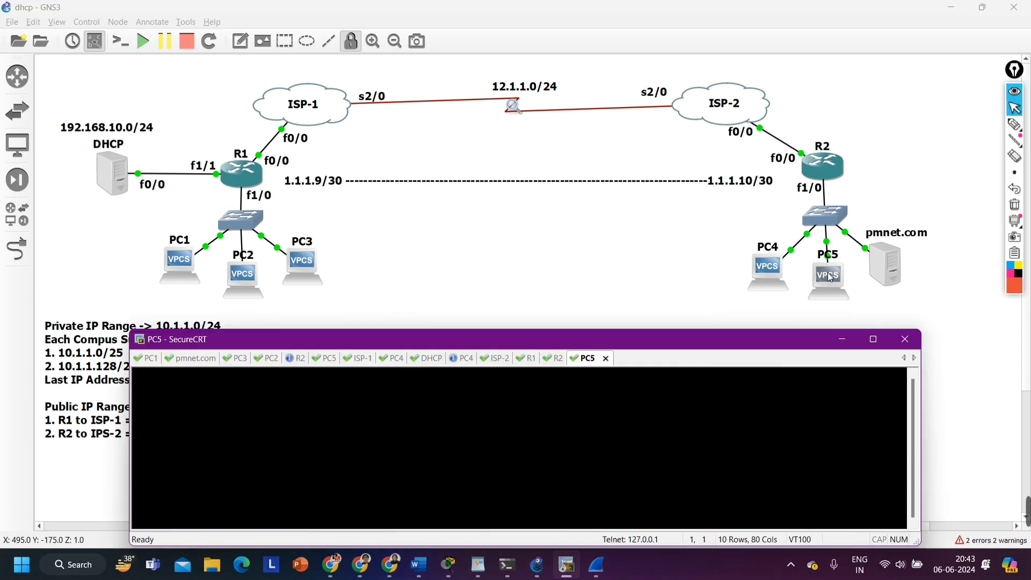
pyautogui.doubleClick(876, 269)
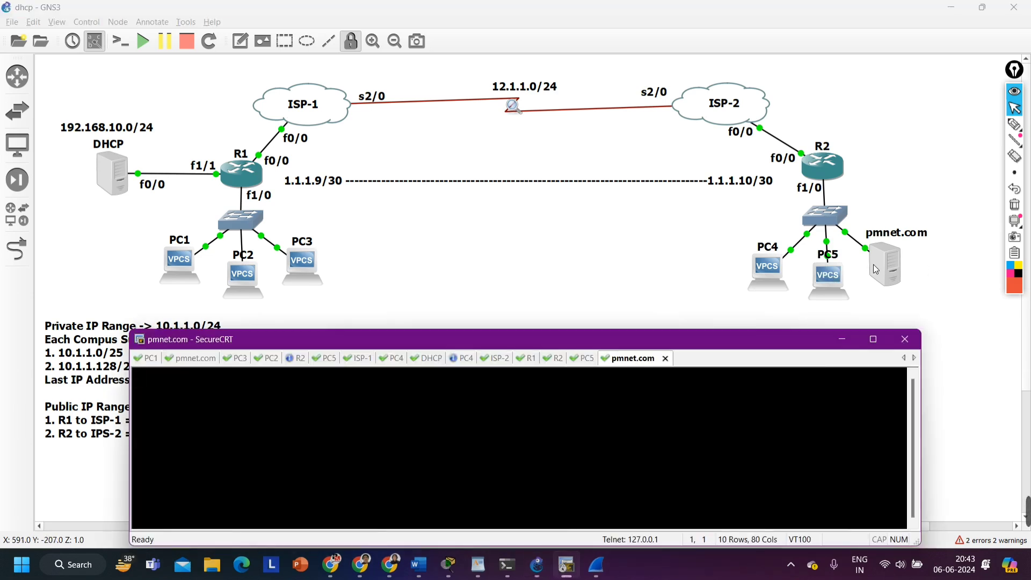
pyautogui.click(584, 361)
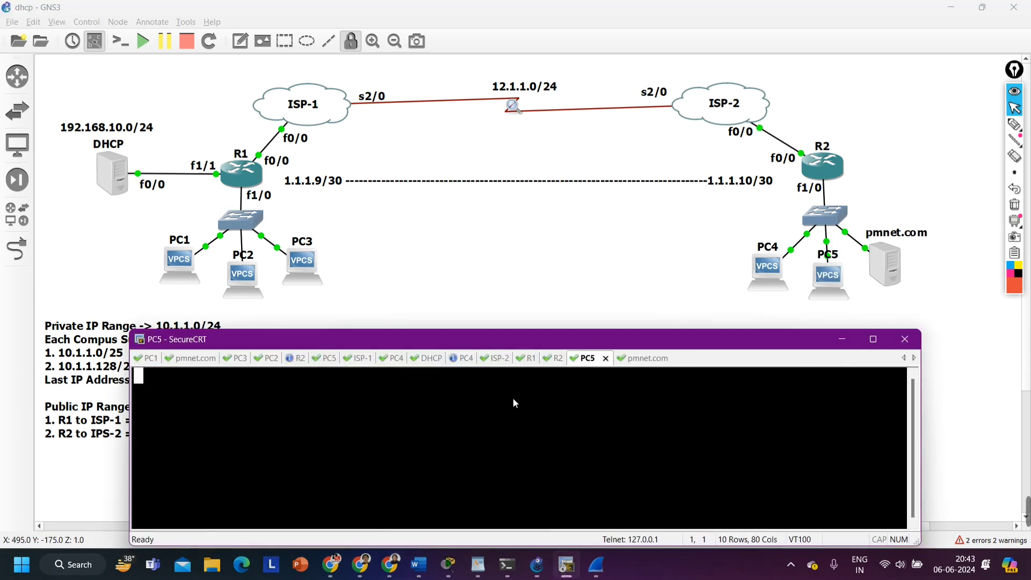
pyautogui.press('Return')
pyautogui.write('ip')
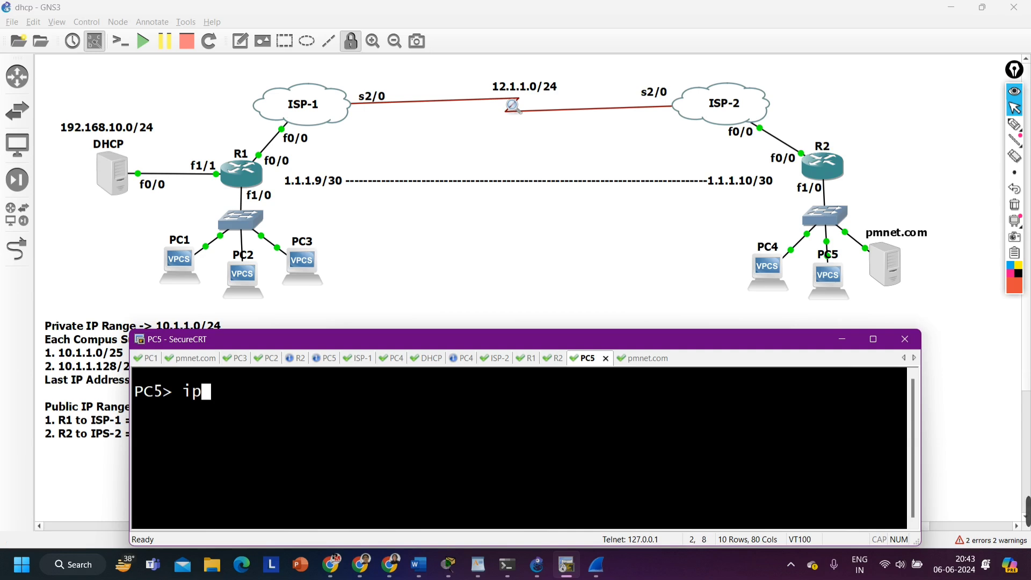
pyautogui.write(' dhcp')
pyautogui.press('Return')
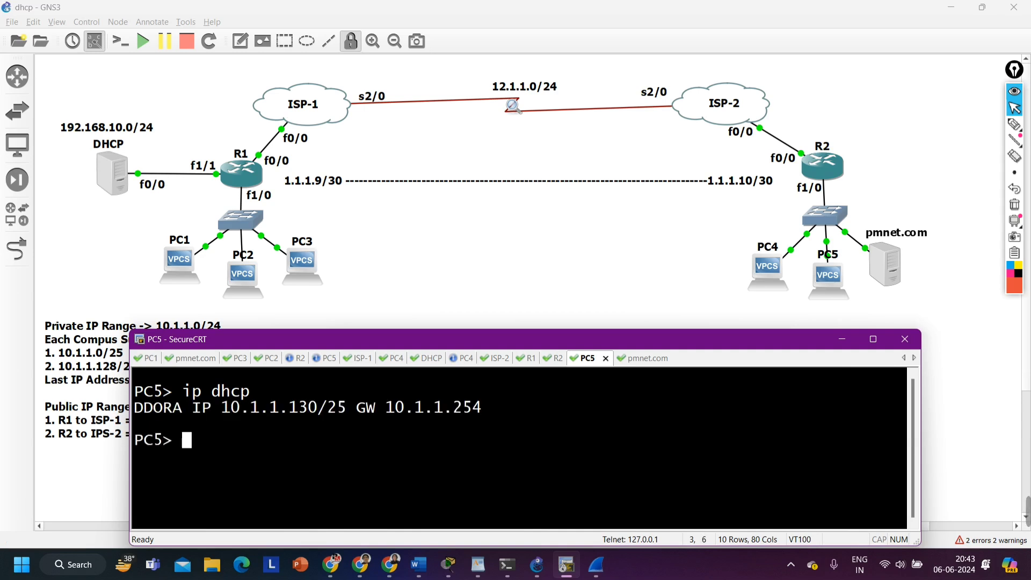
# Request an address for the pmnet.com host with "ip dhcp" in its console
pyautogui.press('Return')
pyautogui.press('Return')
pyautogui.press('Return')
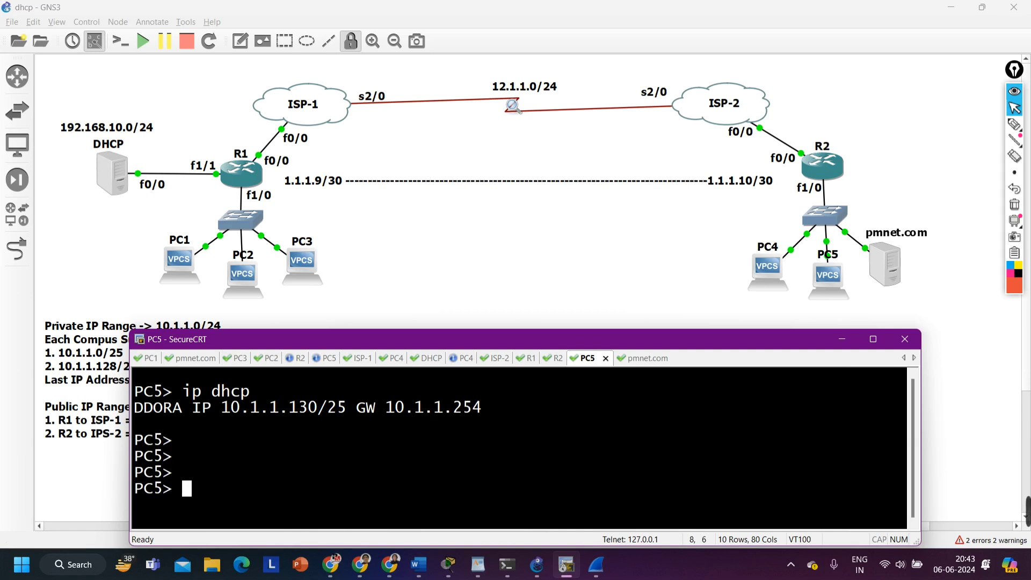
pyautogui.hotkey('ctrl', 'Tab')
pyautogui.press('Return')
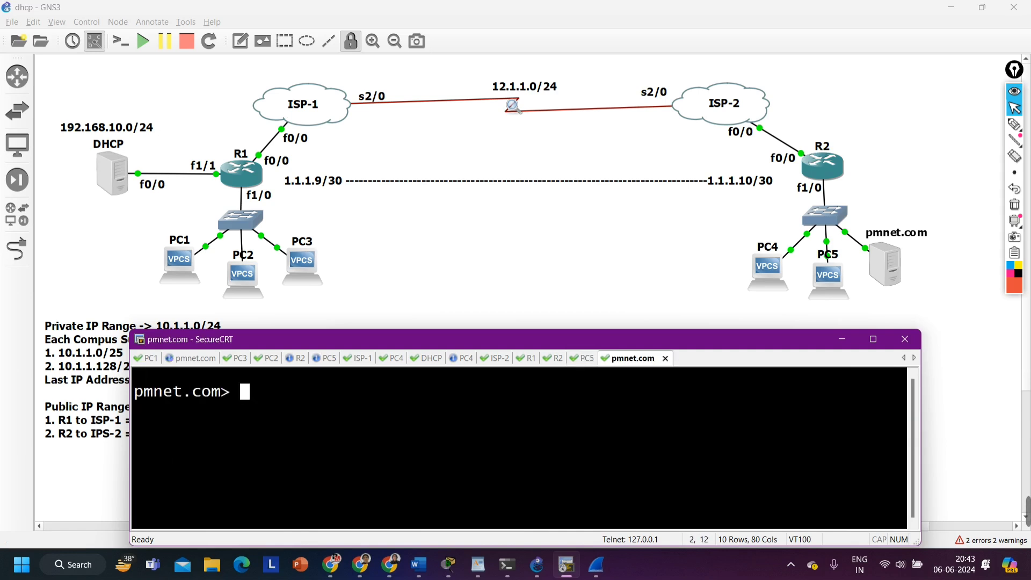
pyautogui.write('ip djh')
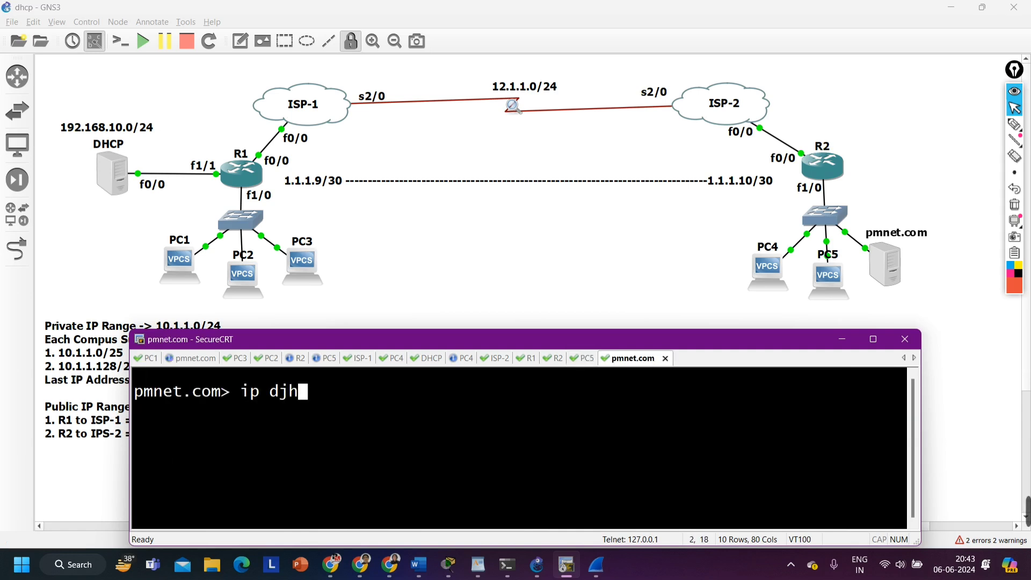
pyautogui.press('BackSpace')
pyautogui.press('BackSpace')
pyautogui.write('hcp')
pyautogui.press('Return')
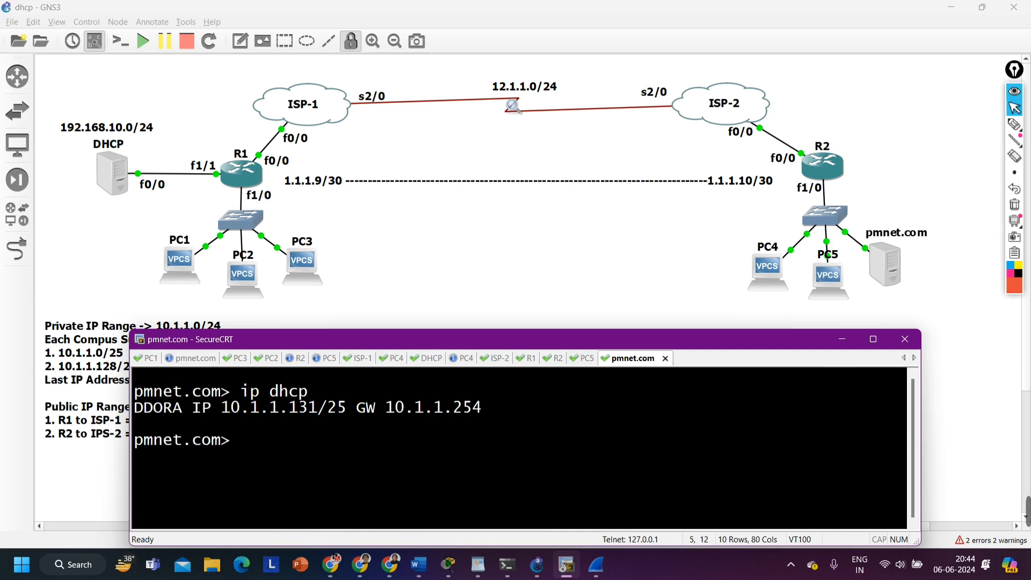
# Handwrite 10.1.1.0/25 beside R1's LAN, underline it with three lines branching below, and clear the drawing
pyautogui.click(1014, 124)
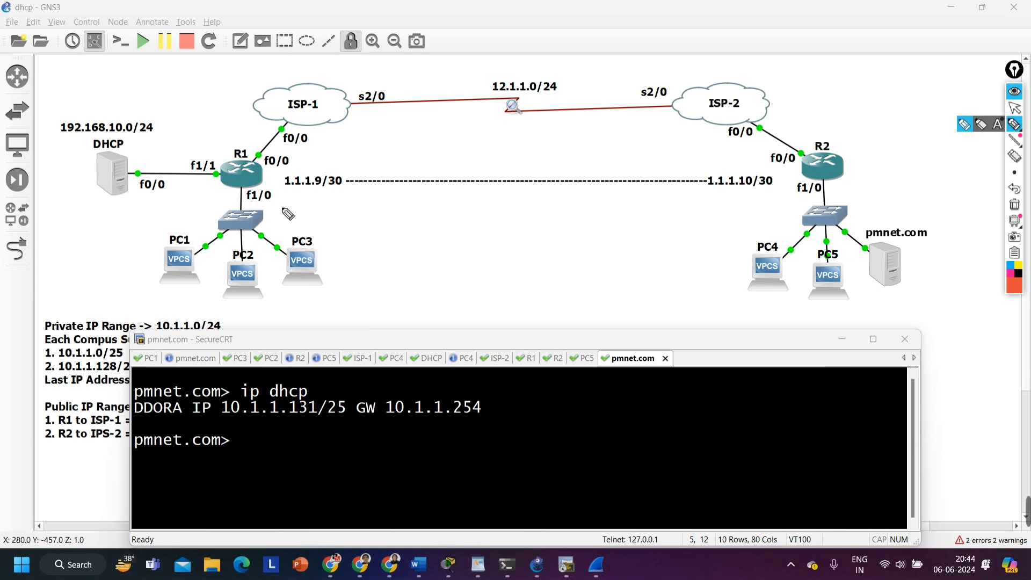
pyautogui.moveTo(284, 199)
pyautogui.mouseDown()
pyautogui.moveTo(283, 221)
pyautogui.moveTo(305, 206)
pyautogui.mouseUp()
pyautogui.moveTo(322, 201); pyautogui.dragTo(336, 224)
pyautogui.moveTo(353, 204); pyautogui.dragTo(371, 223)
pyautogui.moveTo(390, 208); pyautogui.dragTo(396, 215)
pyautogui.moveTo(409, 210); pyautogui.dragTo(424, 206)
pyautogui.moveTo(452, 199)
pyautogui.mouseDown()
pyautogui.moveTo(438, 236)
pyautogui.moveTo(493, 228)
pyautogui.moveTo(517, 200)
pyautogui.mouseUp()
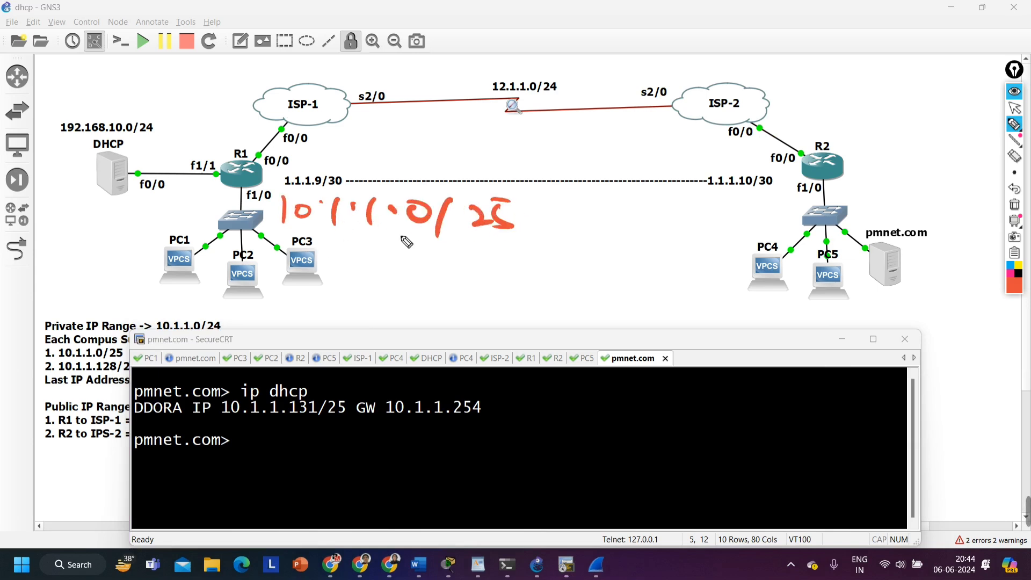
pyautogui.moveTo(293, 235); pyautogui.dragTo(514, 221)
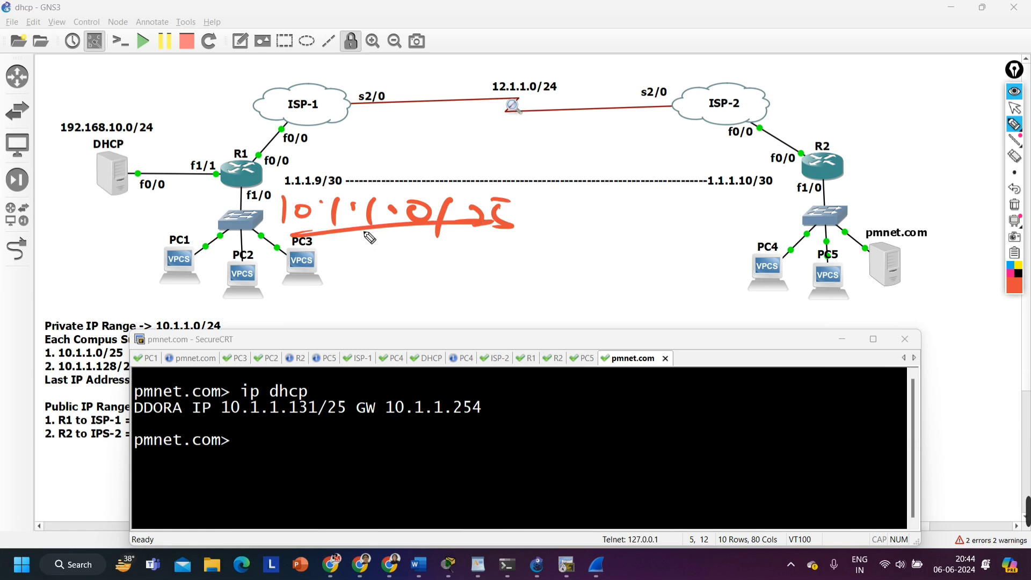
pyautogui.moveTo(357, 233); pyautogui.dragTo(299, 284)
pyautogui.moveTo(351, 231)
pyautogui.mouseDown()
pyautogui.moveTo(449, 274)
pyautogui.moveTo(526, 262)
pyautogui.mouseUp()
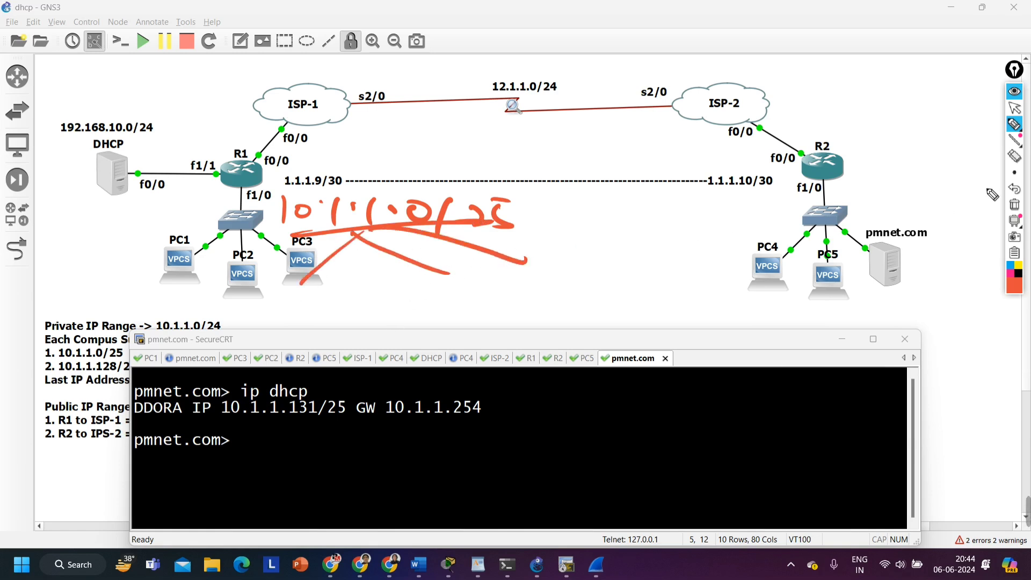
pyautogui.click(1014, 204)
pyautogui.moveTo(1014, 119)
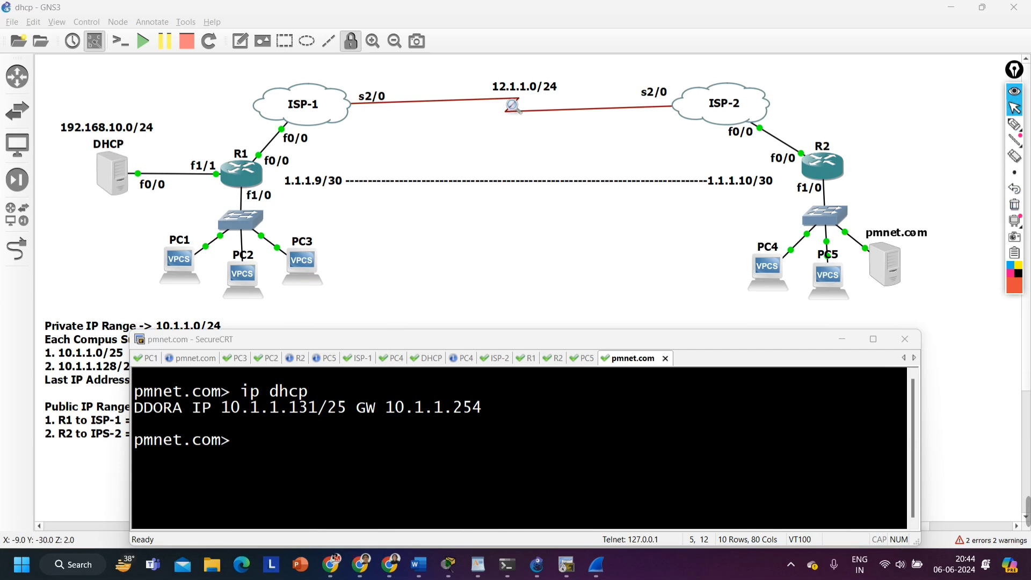
# Highlight pmnet.com's leased IP address and gateway, and ping the gateway at 10.1.1.254
pyautogui.moveTo(221, 408); pyautogui.dragTo(348, 410)
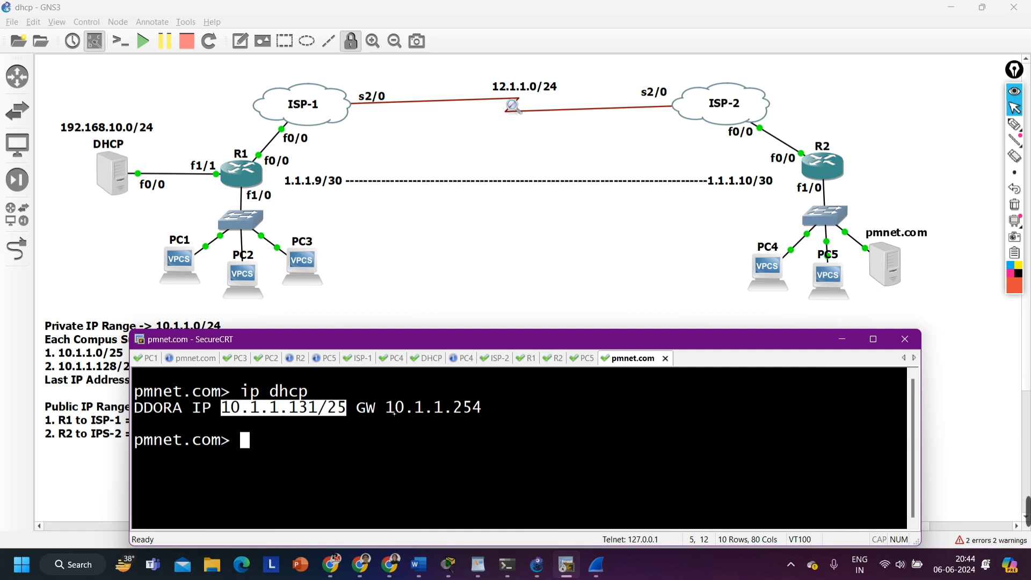
pyautogui.moveTo(395, 409); pyautogui.dragTo(481, 409)
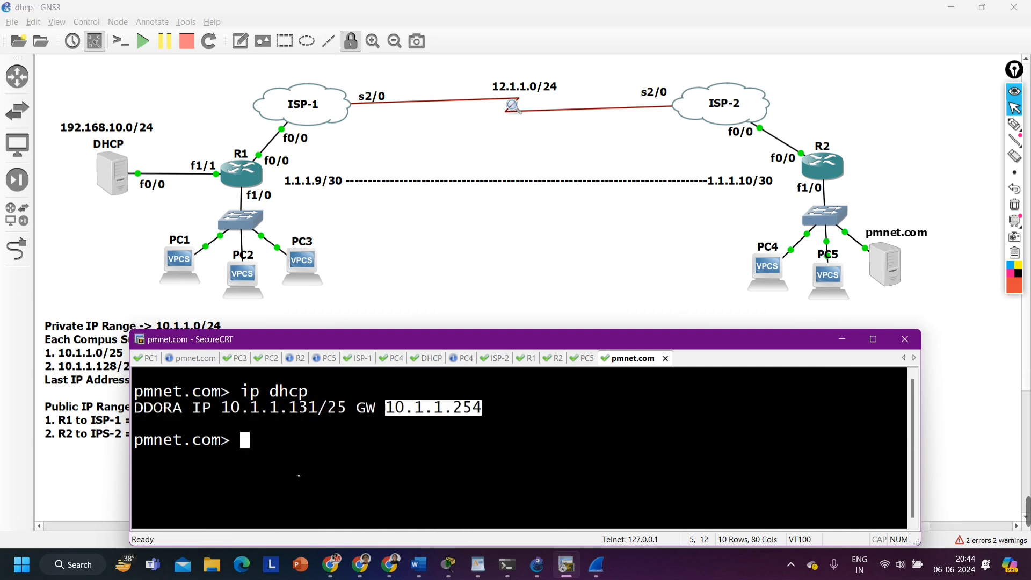
pyautogui.write('ping ')
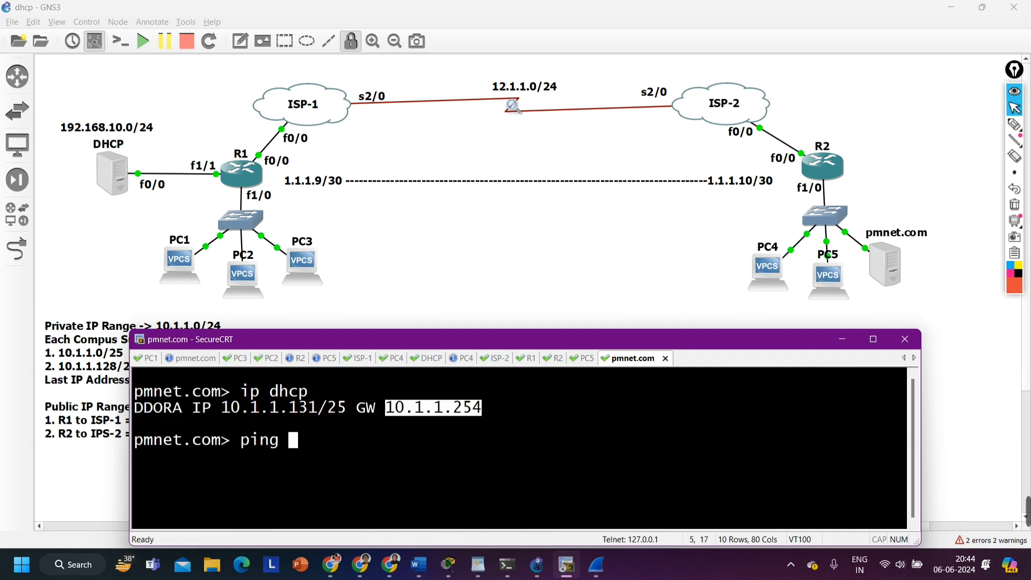
pyautogui.write('10.1.1.254')
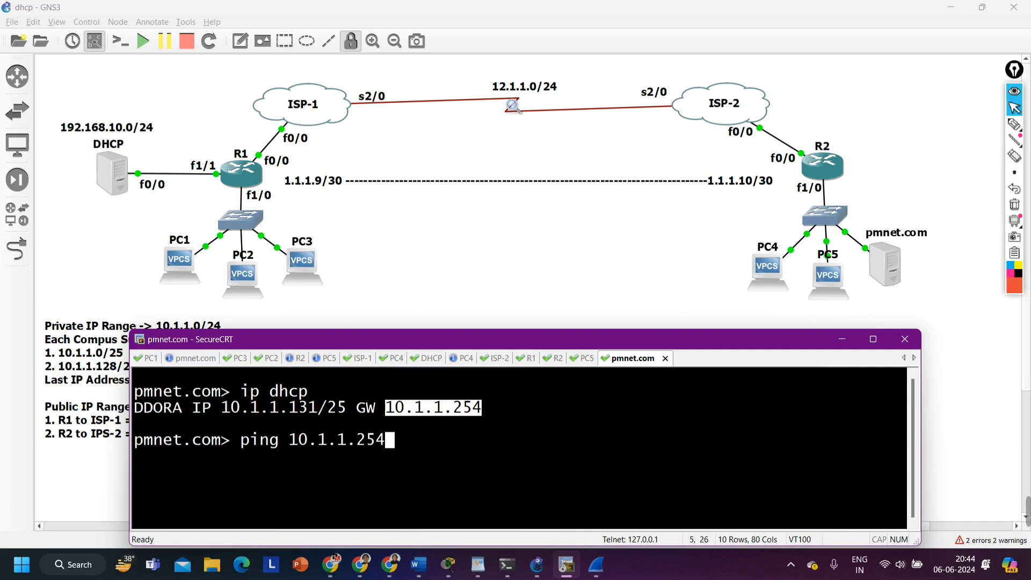
pyautogui.press('Return')
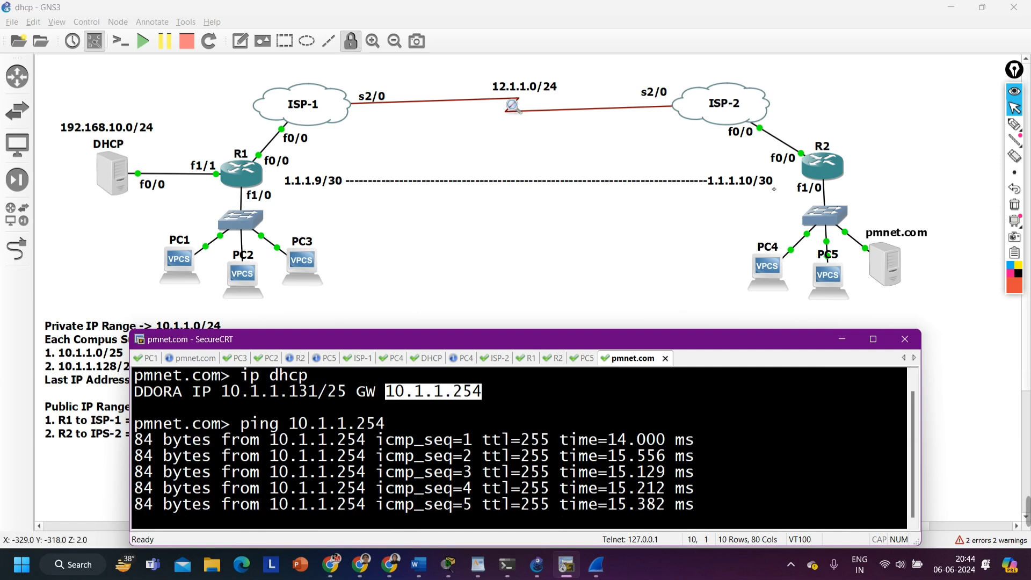
# Circle the host groups of R2's and R1's LANs with the pen, and clear the drawing
pyautogui.click(1014, 124)
pyautogui.moveTo(813, 238)
pyautogui.mouseDown()
pyautogui.moveTo(729, 288)
pyautogui.moveTo(802, 220)
pyautogui.mouseUp()
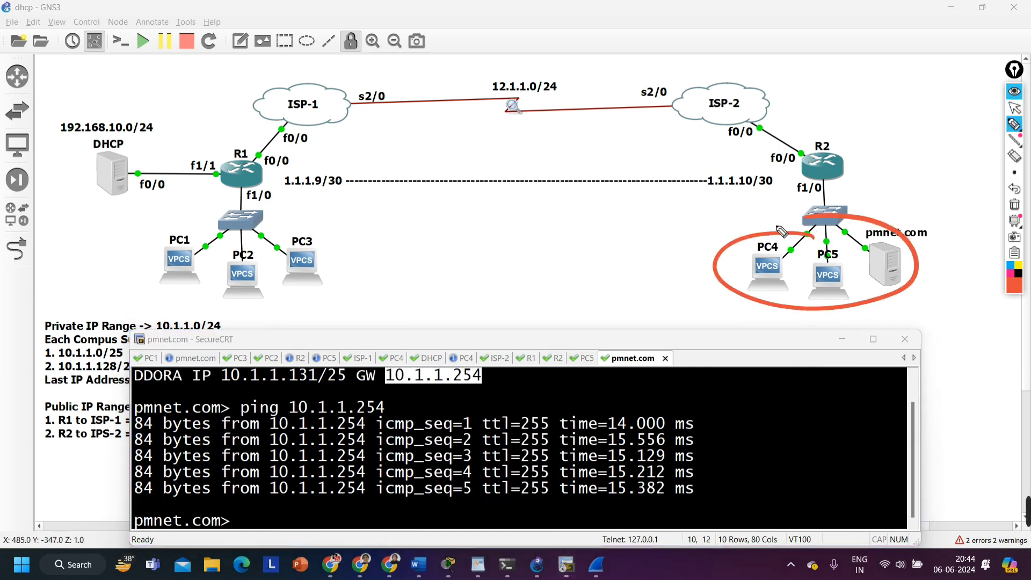
pyautogui.moveTo(345, 237)
pyautogui.mouseDown()
pyautogui.moveTo(352, 252)
pyautogui.moveTo(261, 222)
pyautogui.mouseUp()
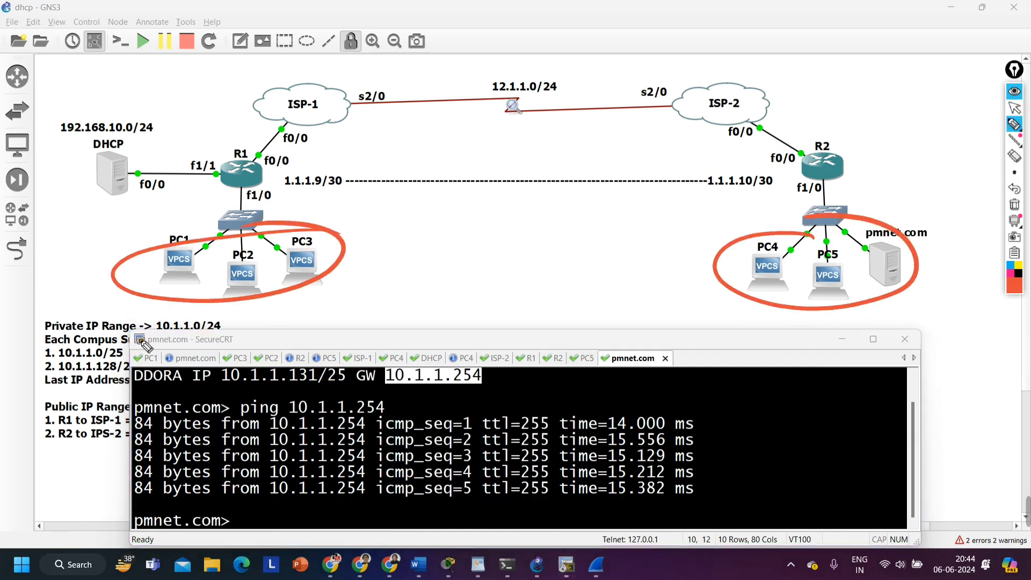
pyautogui.click(1014, 204)
pyautogui.click(1014, 108)
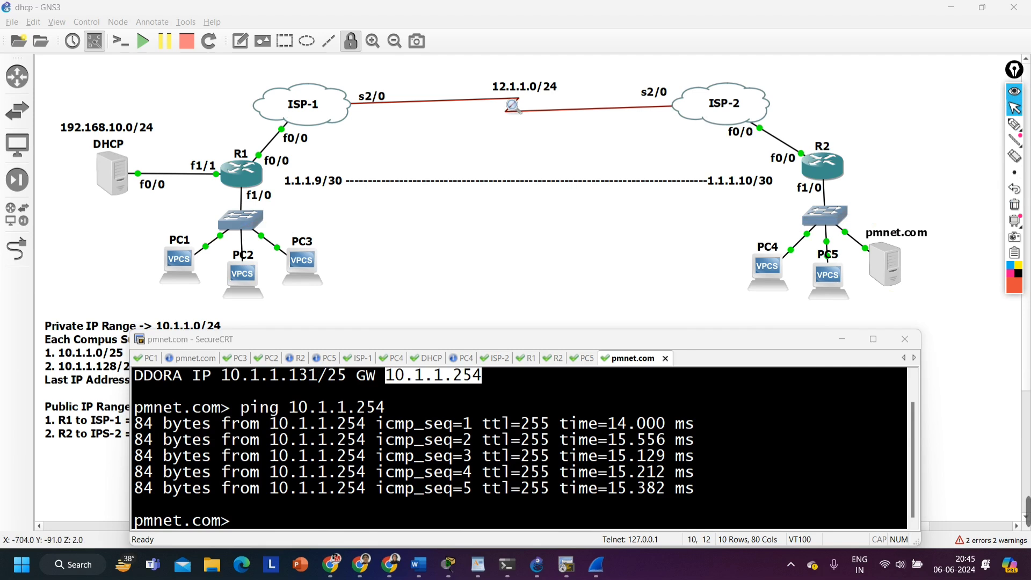
# Look up PC4's leased address, ping 10.1.1.129 from PC1, and highlight the pinged address
pyautogui.click(148, 358)
pyautogui.write('ping ')
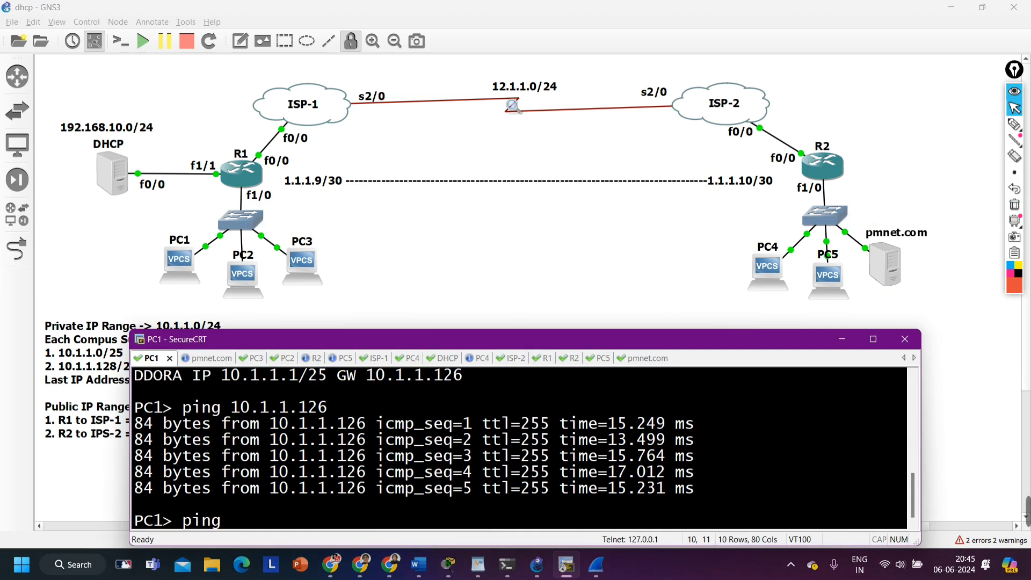
pyautogui.write('10.1.1.')
pyautogui.click(408, 358)
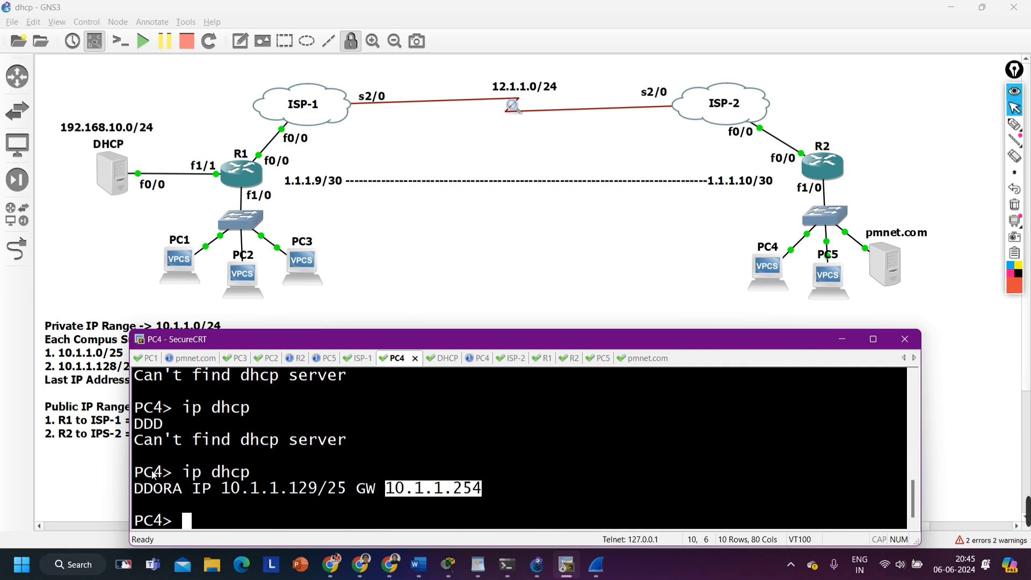
pyautogui.moveTo(145, 472); pyautogui.dragTo(298, 488)
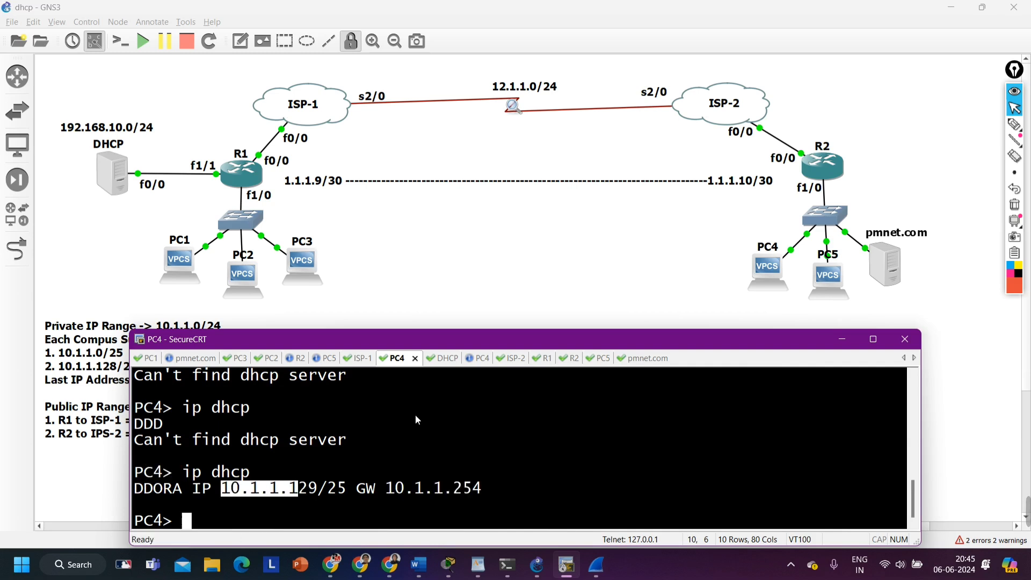
pyautogui.click(148, 360)
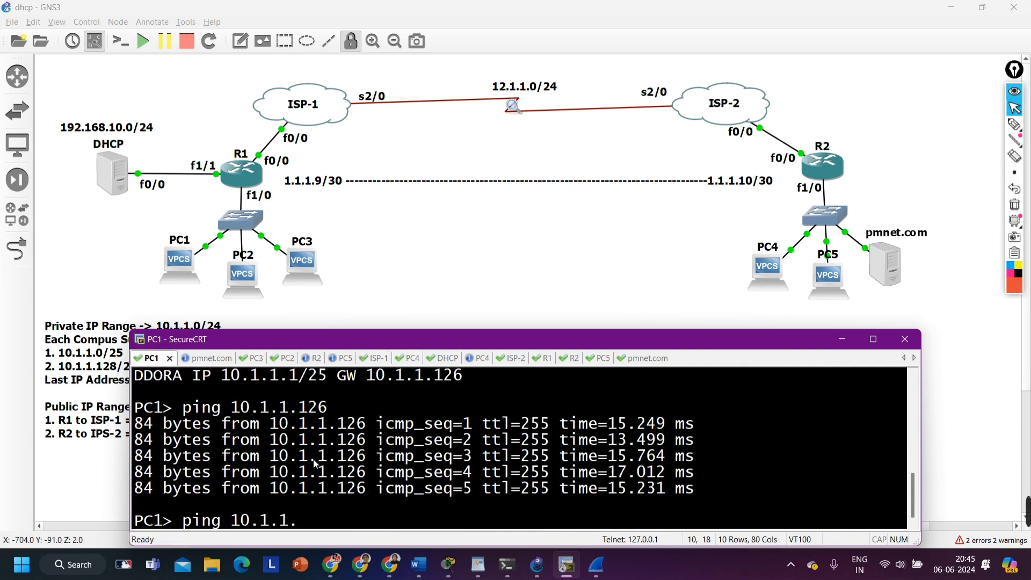
pyautogui.write('129')
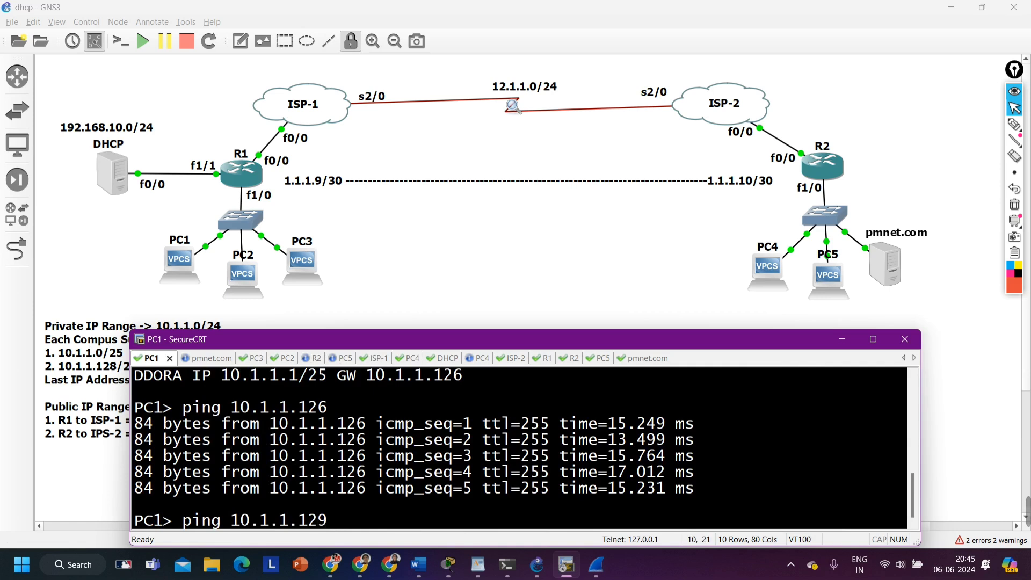
pyautogui.press('Return')
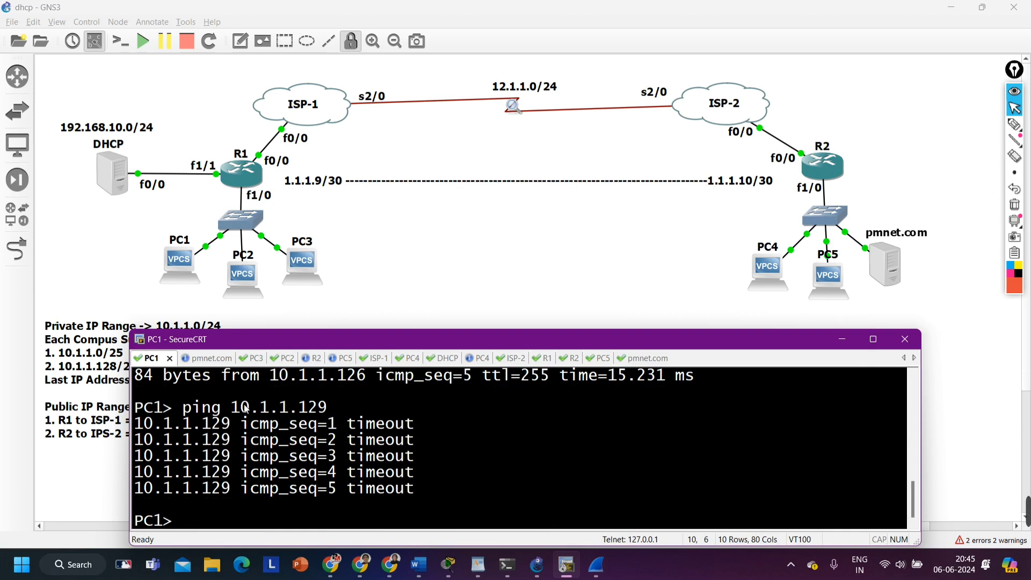
pyautogui.moveTo(241, 407); pyautogui.dragTo(333, 404)
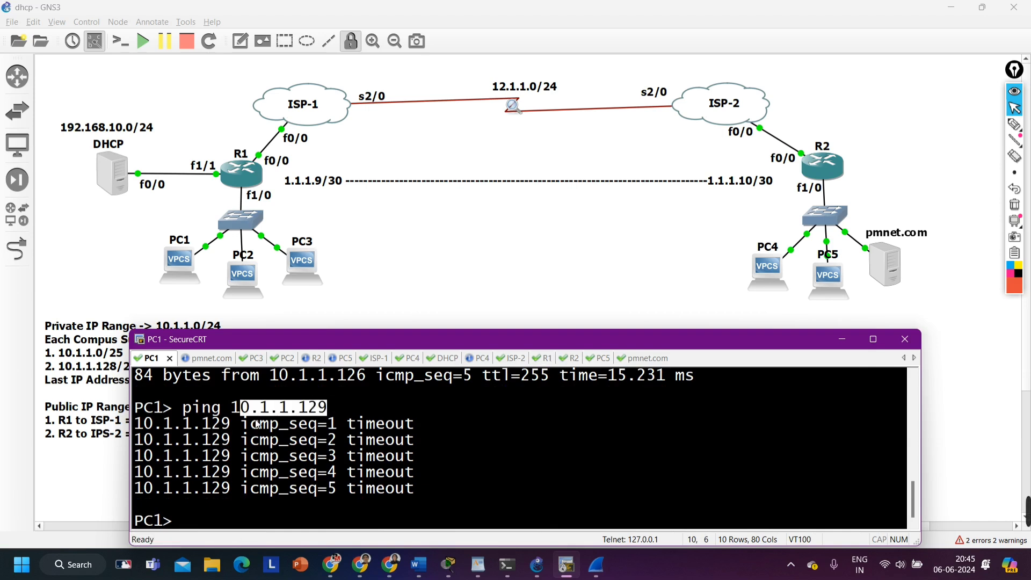
# Display R1's routing table with "show ip route" and highlight the static route to 10.1.1.128/25 via 1.1.1.10
pyautogui.click(549, 364)
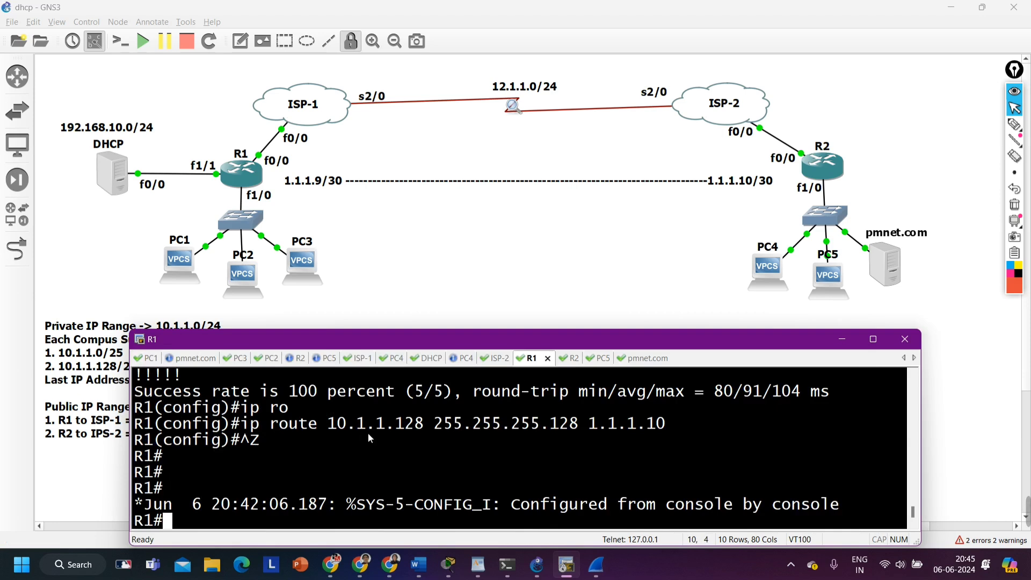
pyautogui.write('sh')
pyautogui.press('Tab')
pyautogui.write('ip ro')
pyautogui.press('Tab')
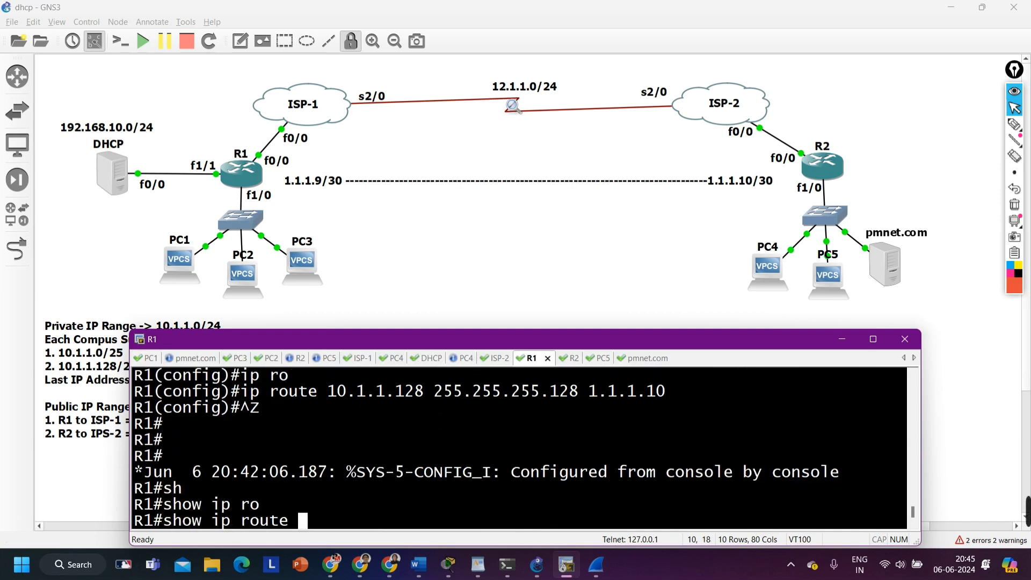
pyautogui.press('Return')
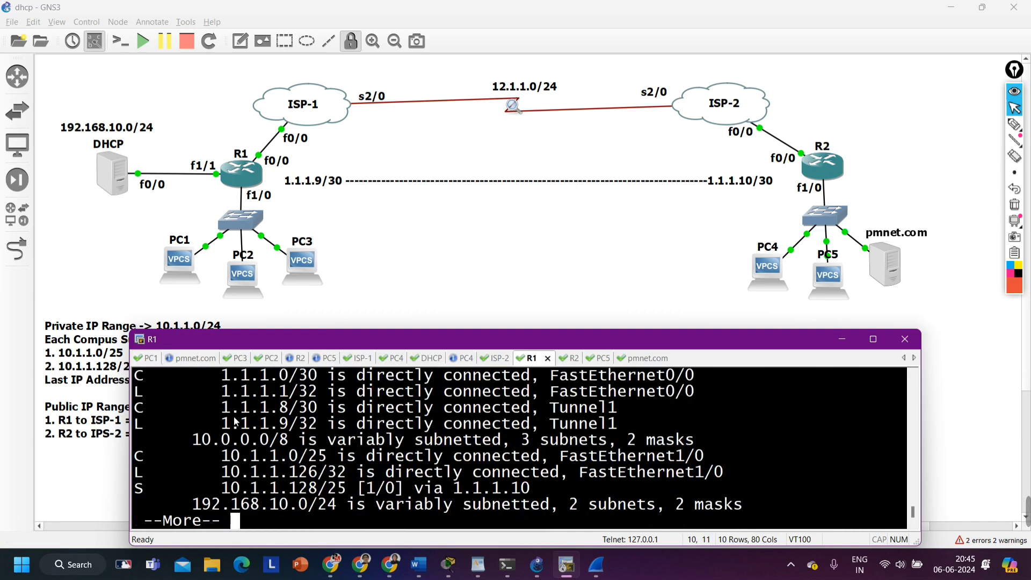
pyautogui.press('space')
pyautogui.press('Return')
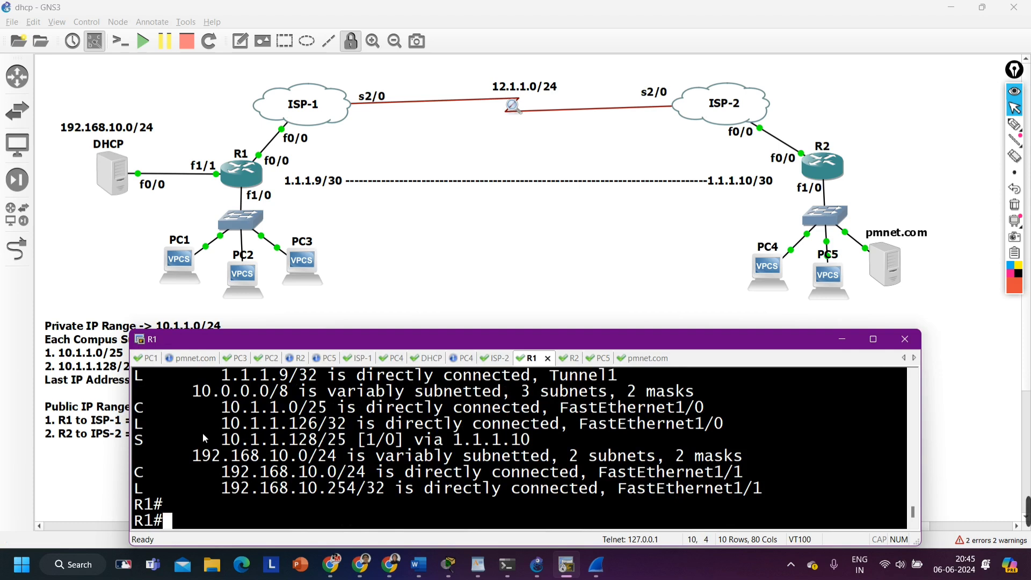
pyautogui.scroll(1, 301, 501)
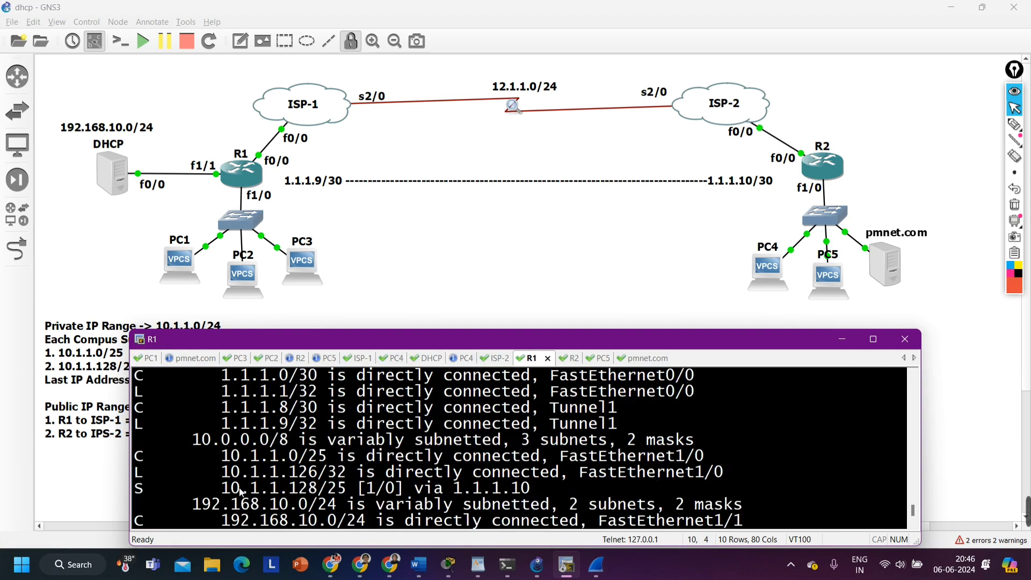
pyautogui.moveTo(226, 491); pyautogui.dragTo(580, 489)
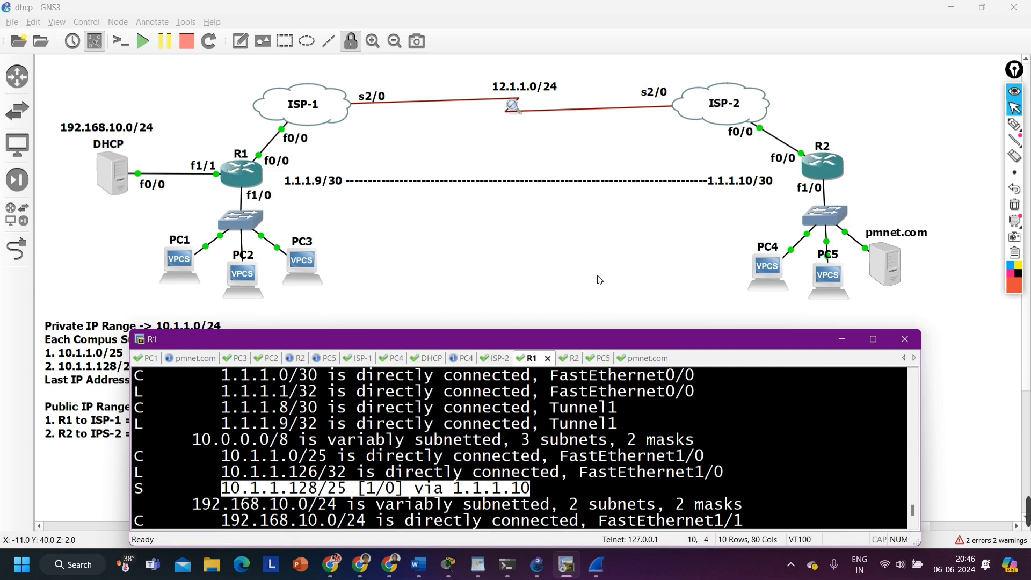
# Display R2's routing table with "show ip route" and highlight the entries from 1.1.1.4/30 to 1.1.1.10/32
pyautogui.click(569, 358)
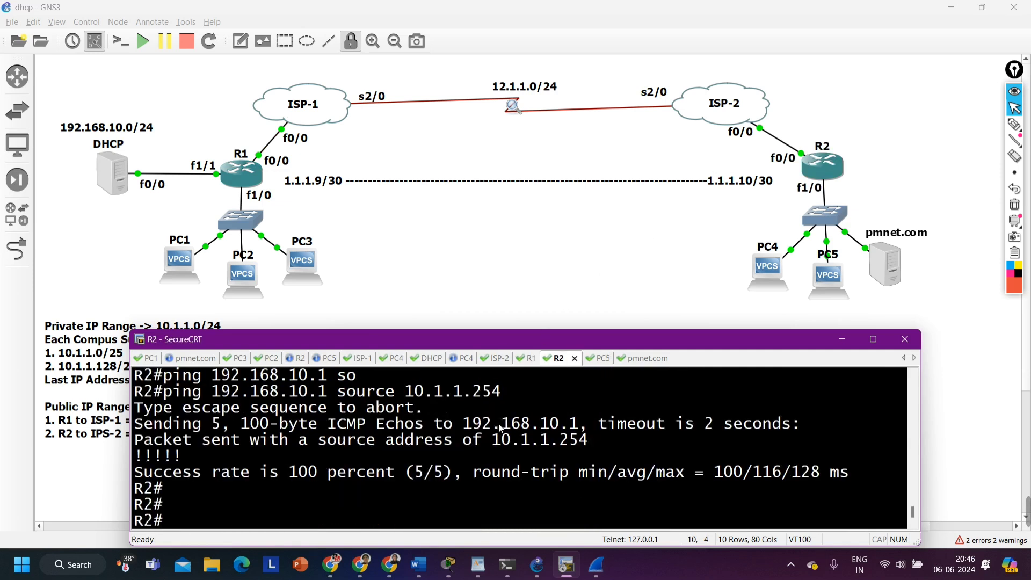
pyautogui.write('sh')
pyautogui.press('Tab')
pyautogui.write('ip')
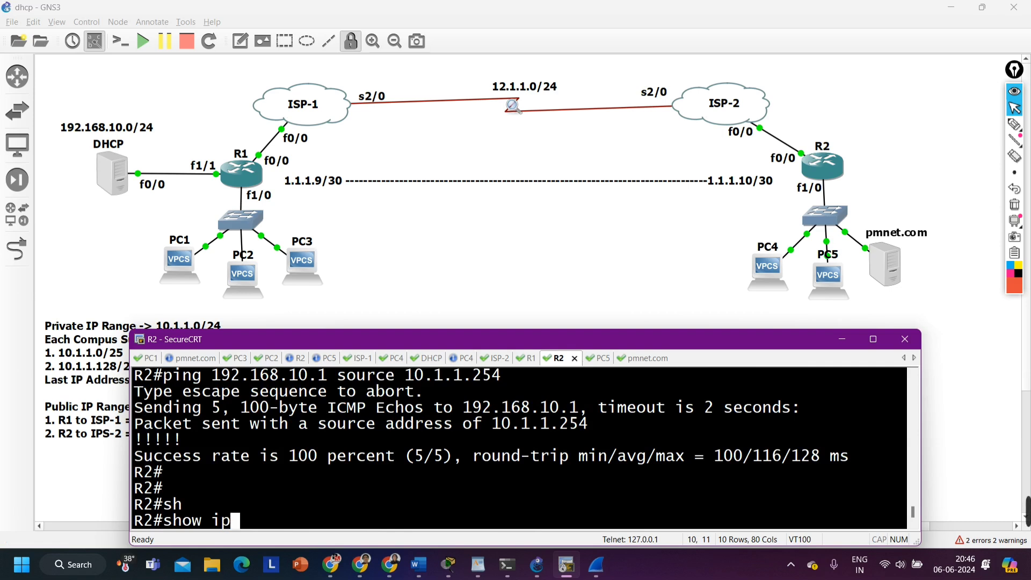
pyautogui.press('BackSpace')
pyautogui.press('BackSpace')
pyautogui.press('BackSpace')
pyautogui.press('BackSpace')
pyautogui.press('BackSpace')
pyautogui.press('BackSpace')
pyautogui.press('BackSpace')
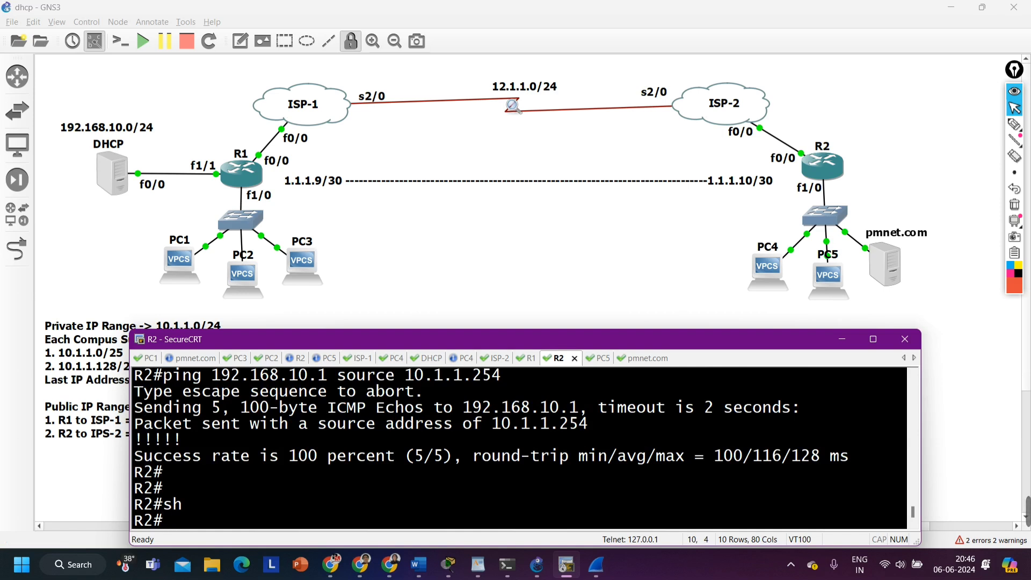
pyautogui.write('sh')
pyautogui.press('Tab')
pyautogui.write('ip ro')
pyautogui.press('Tab')
pyautogui.press('Return')
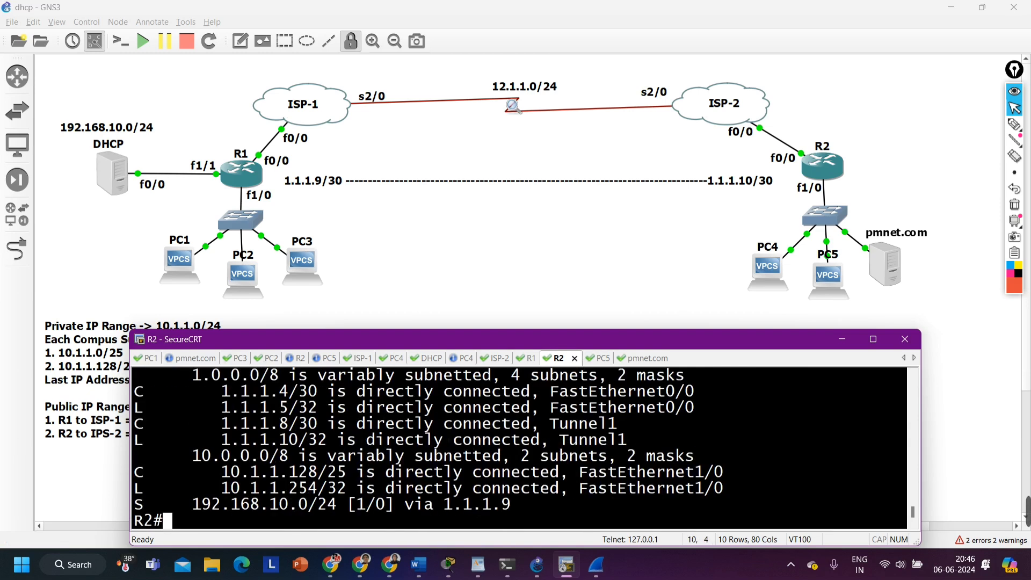
pyautogui.moveTo(212, 398); pyautogui.dragTo(336, 441)
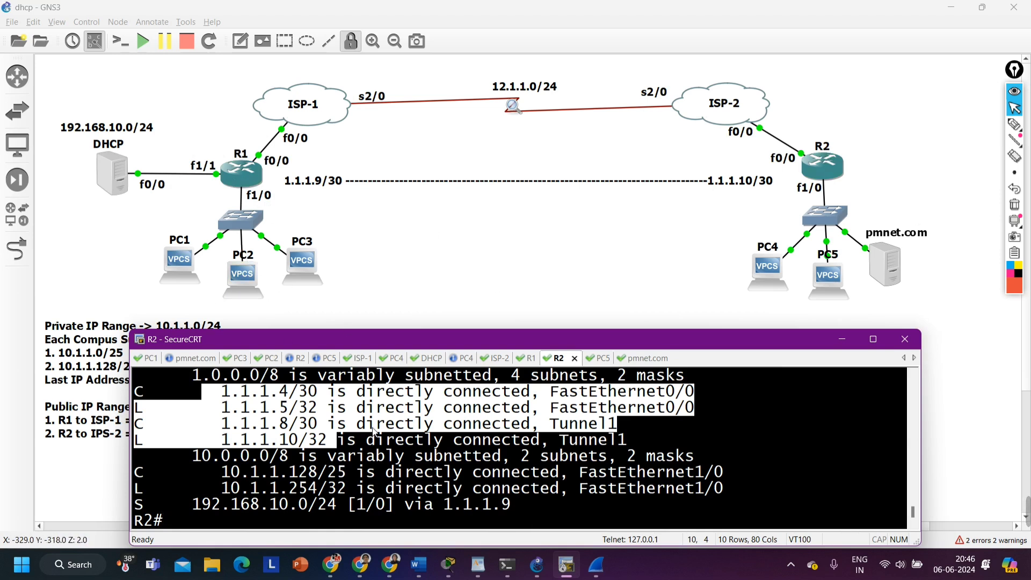
# Switch to R1's console and enter global configuration mode with the "conf" command
pyautogui.click(529, 358)
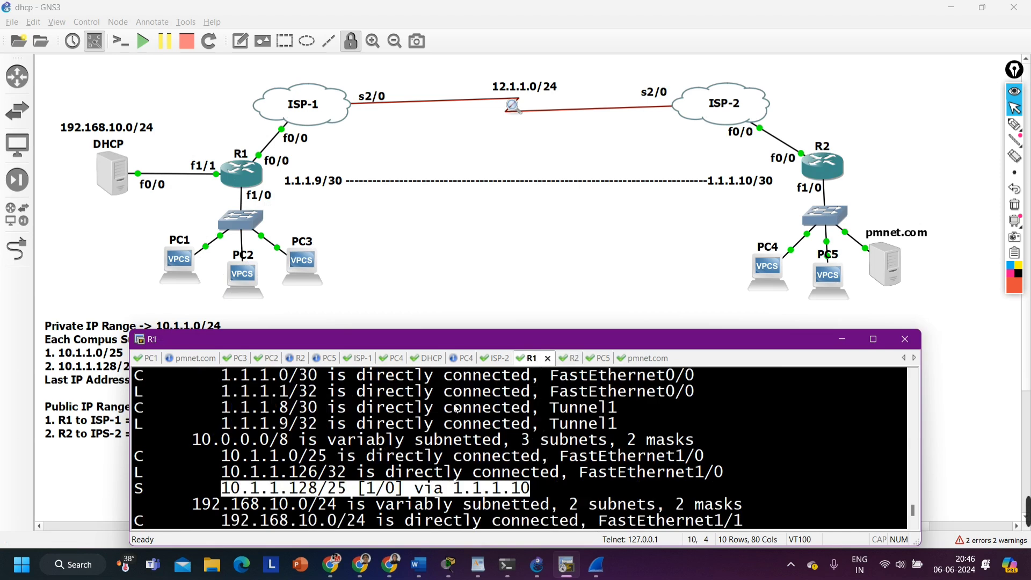
pyautogui.press('Return')
pyautogui.press('Return')
pyautogui.press('Return')
pyautogui.press('Return')
pyautogui.press('Return')
pyautogui.press('Return')
pyautogui.write('conf')
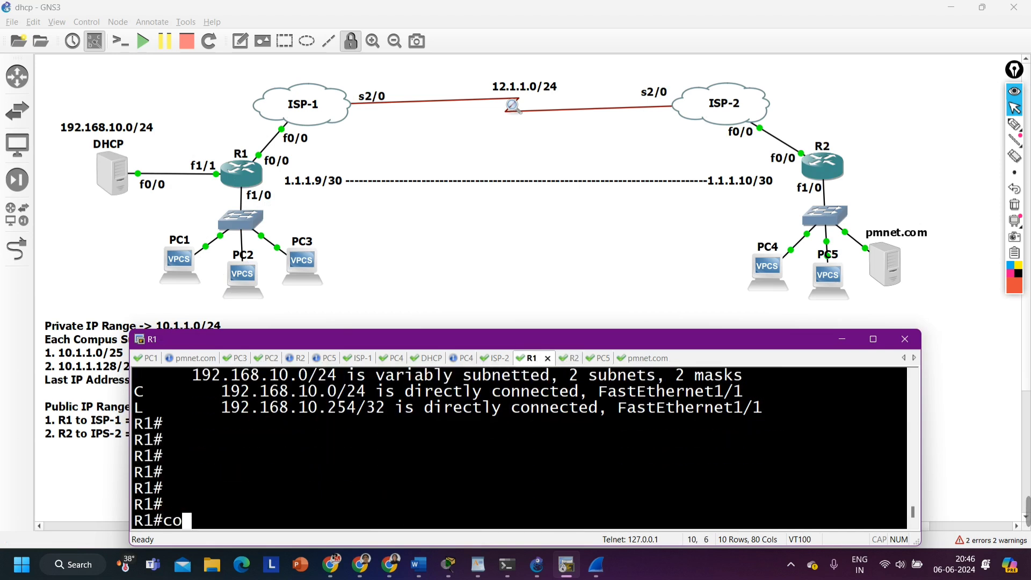
pyautogui.press('Tab')
pyautogui.press('Return')
pyautogui.press('Return')
pyautogui.press('Return')
# Start OSPF process 1 on R1 and set its router ID to 1.1.1.1
pyautogui.write('ro')
pyautogui.press('Tab')
pyautogui.write('ute')
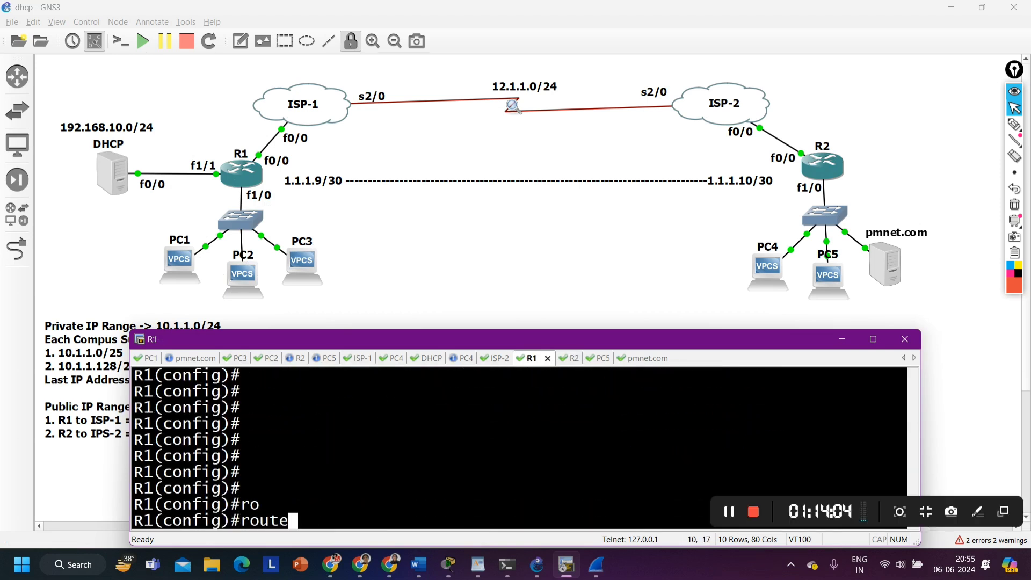
pyautogui.write('r os')
pyautogui.press('Tab')
pyautogui.write('1')
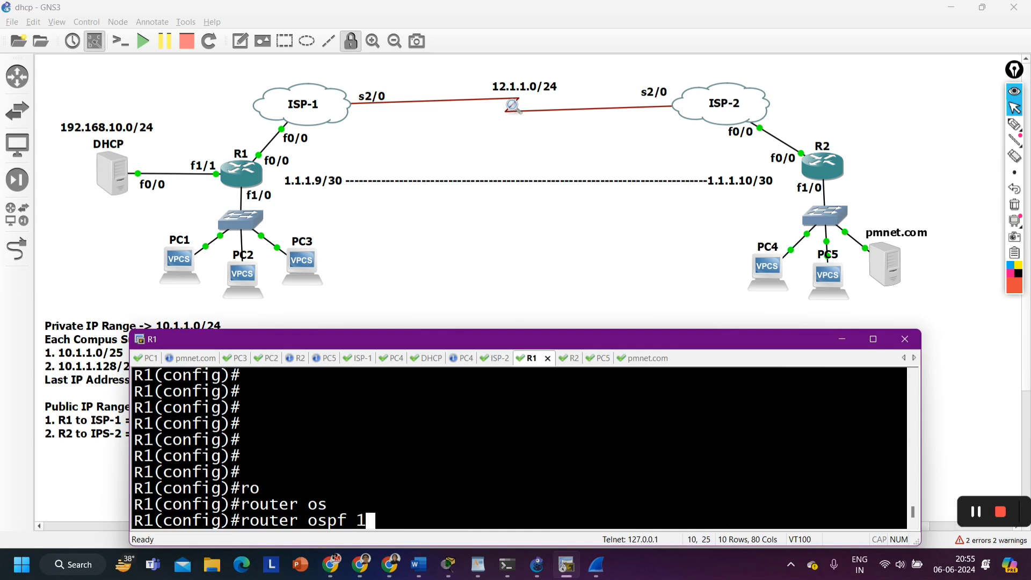
pyautogui.press('Return')
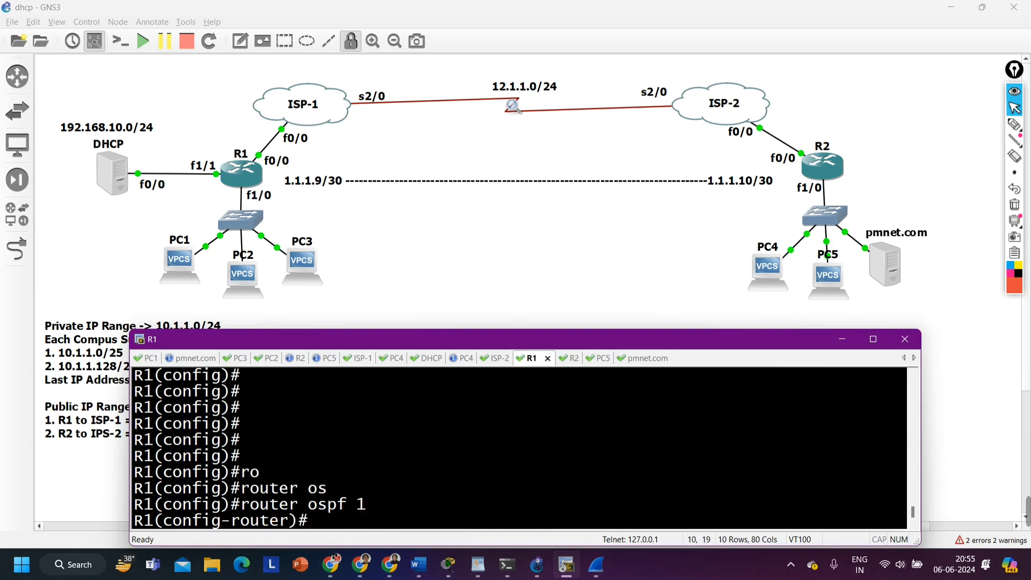
pyautogui.write('ro')
pyautogui.press('Tab')
pyautogui.write('1.1.1.1')
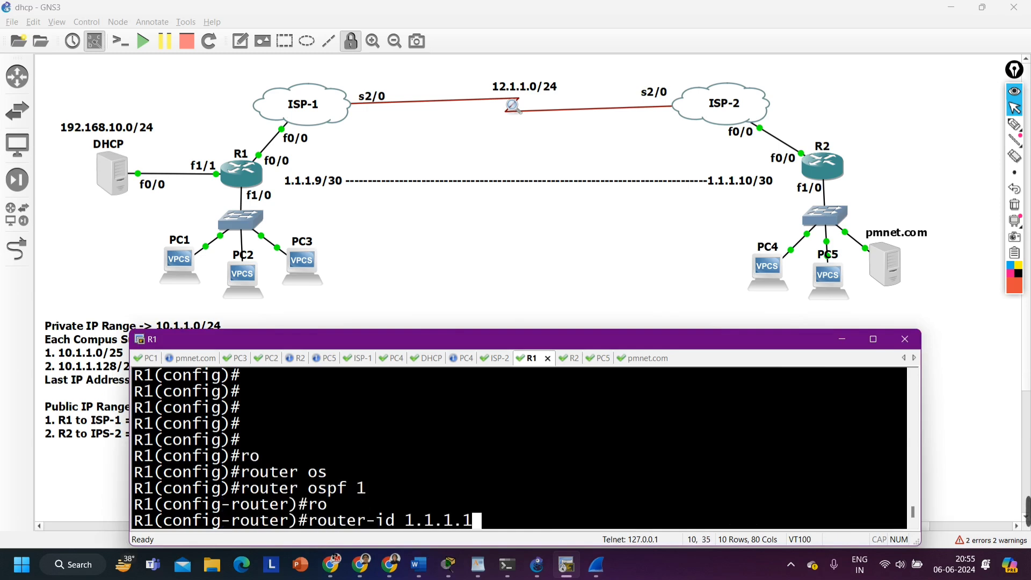
pyautogui.press('Return')
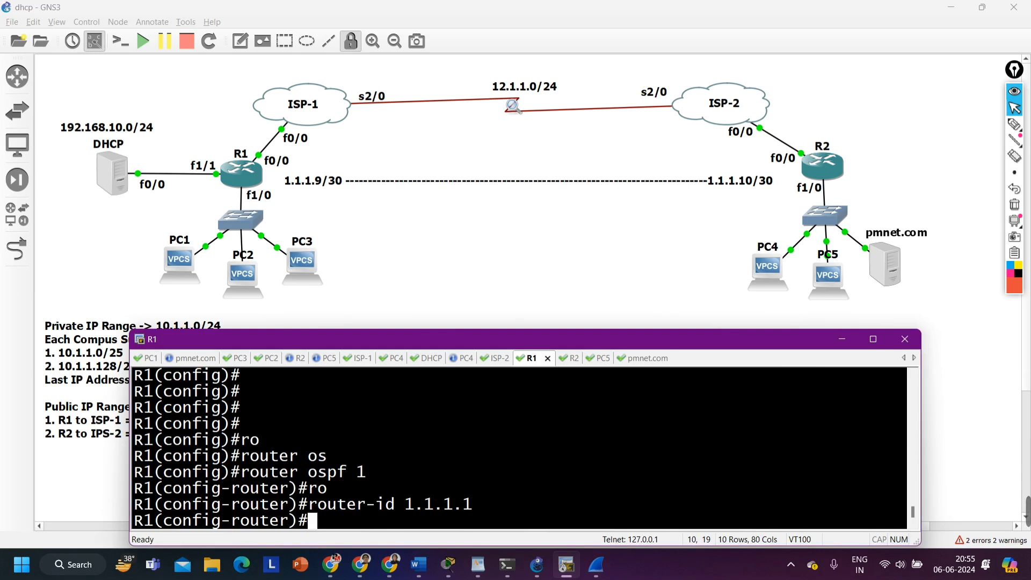
# Leave R1's router configuration and enable OSPF process 1 in area 0 on its tunnel 1 interface
pyautogui.write('exi')
pyautogui.press('Return')
pyautogui.write('i')
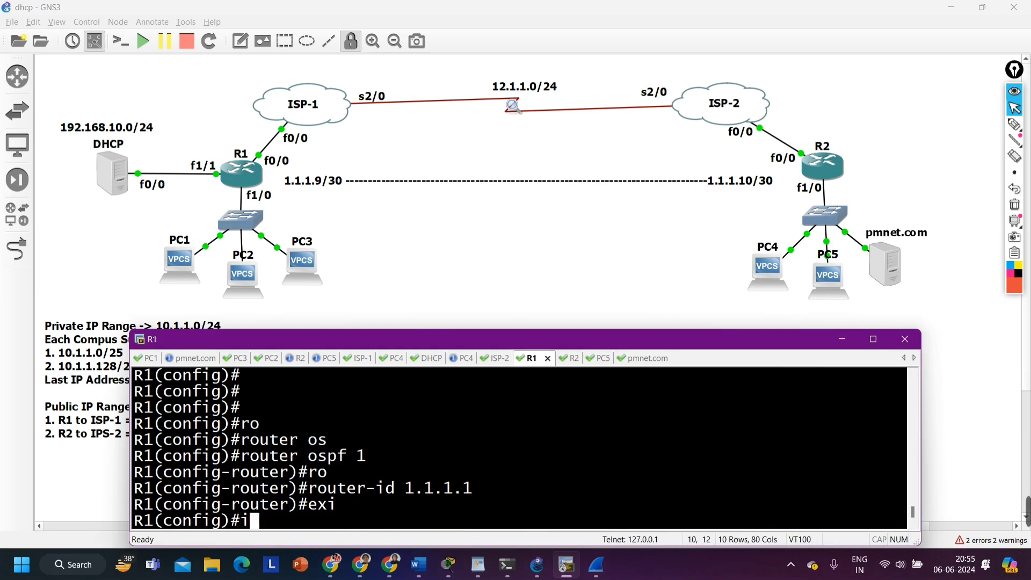
pyautogui.write('nt t')
pyautogui.write('u')
pyautogui.press('Tab')
pyautogui.write('1')
pyautogui.press('Return')
pyautogui.write('ip ')
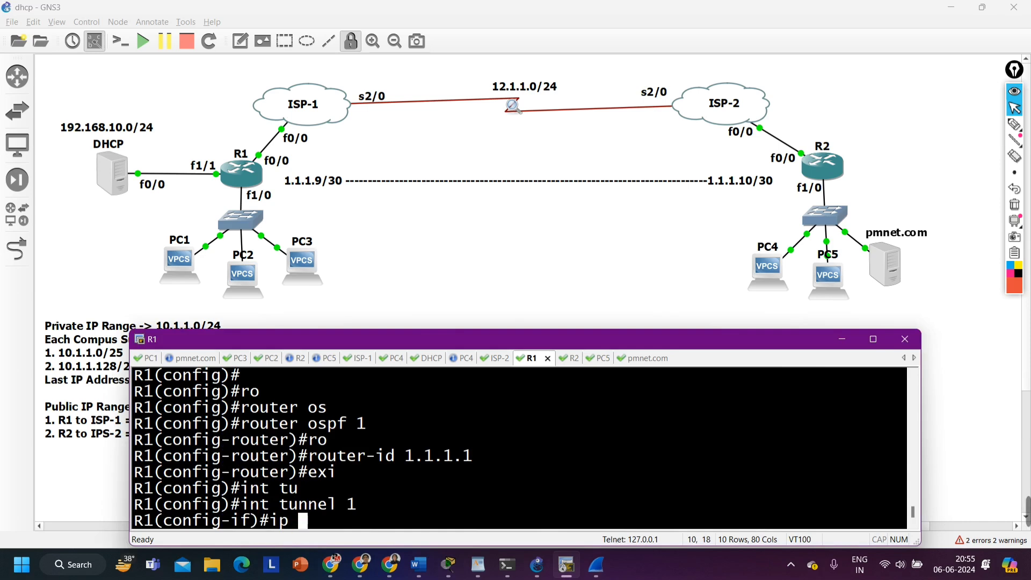
pyautogui.write('os')
pyautogui.press('Tab')
pyautogui.write('1 ar')
pyautogui.press('Tab')
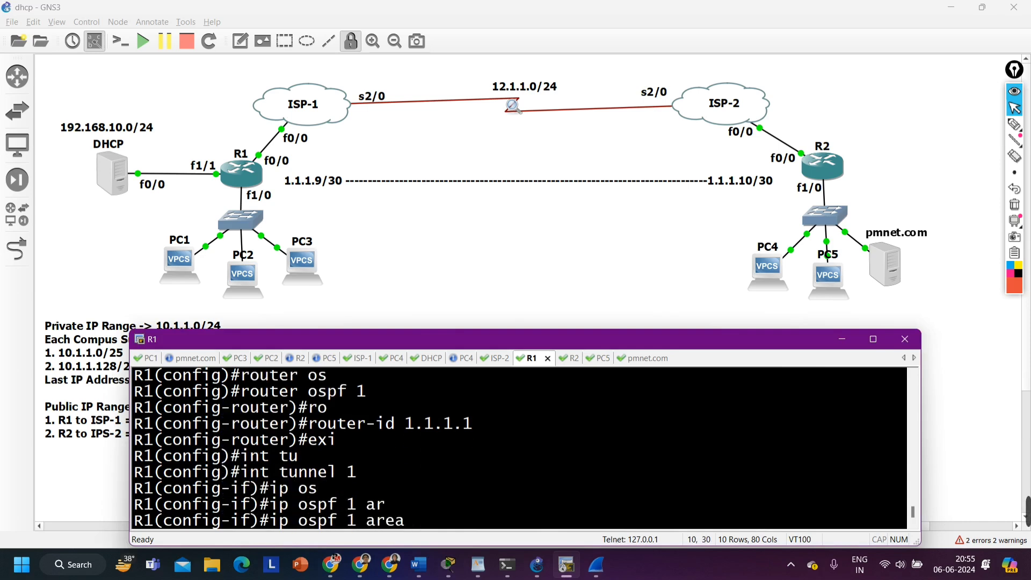
pyautogui.write('0')
pyautogui.press('Return')
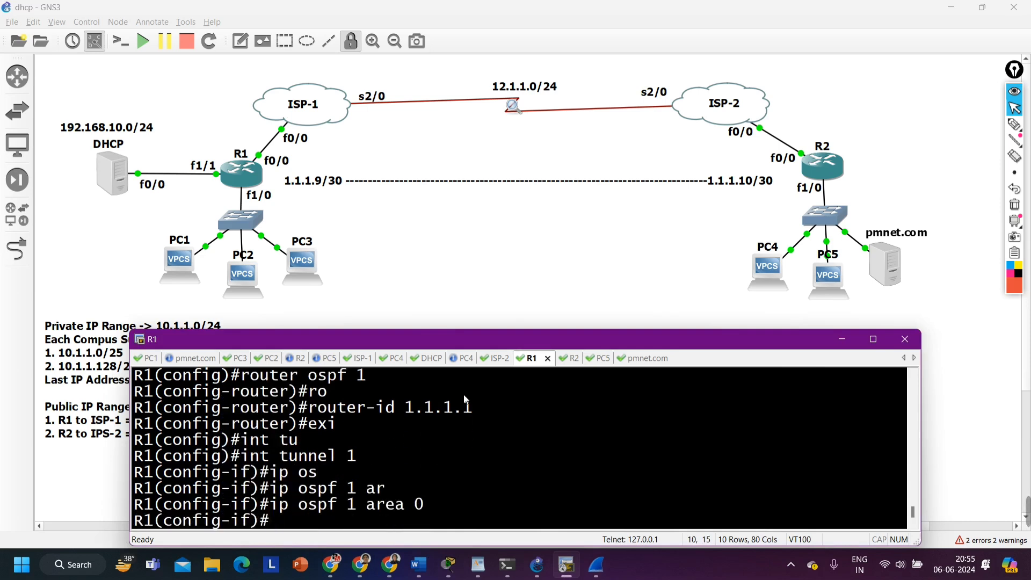
# Switch to R2's console and start OSPF process 1 with router ID 2.2.2.2
pyautogui.click(570, 357)
pyautogui.write('r')
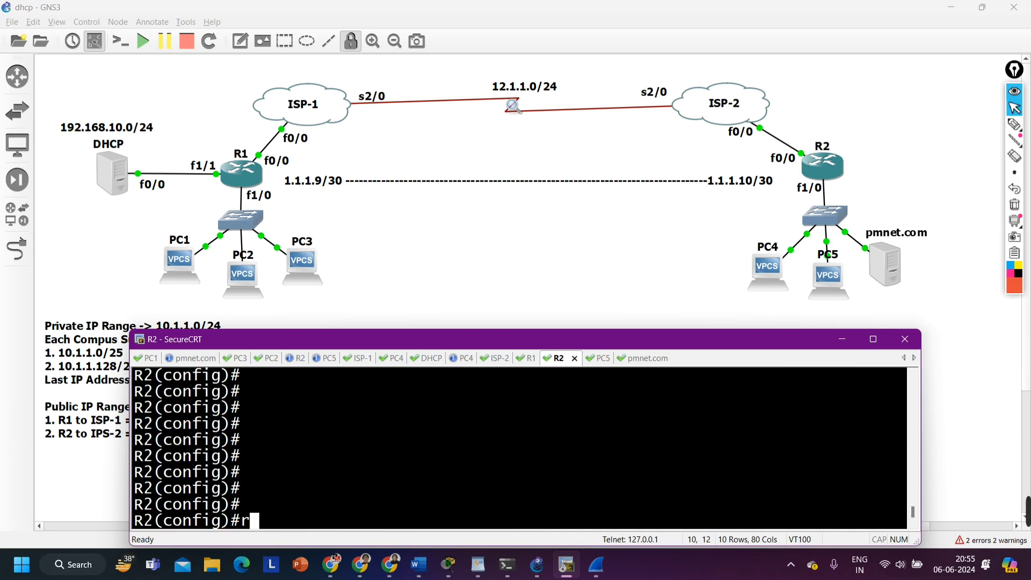
pyautogui.write('o')
pyautogui.press('Tab')
pyautogui.write('uter os')
pyautogui.press('Tab')
pyautogui.write('pf 1')
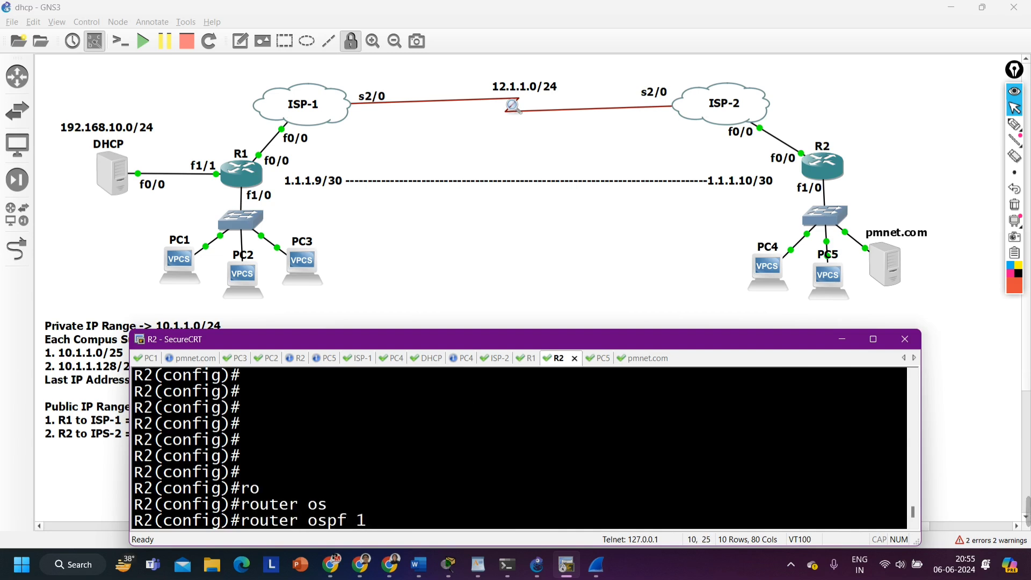
pyautogui.press('Return')
pyautogui.write('ro')
pyautogui.press('Tab')
pyautogui.write('uter-id 2.22')
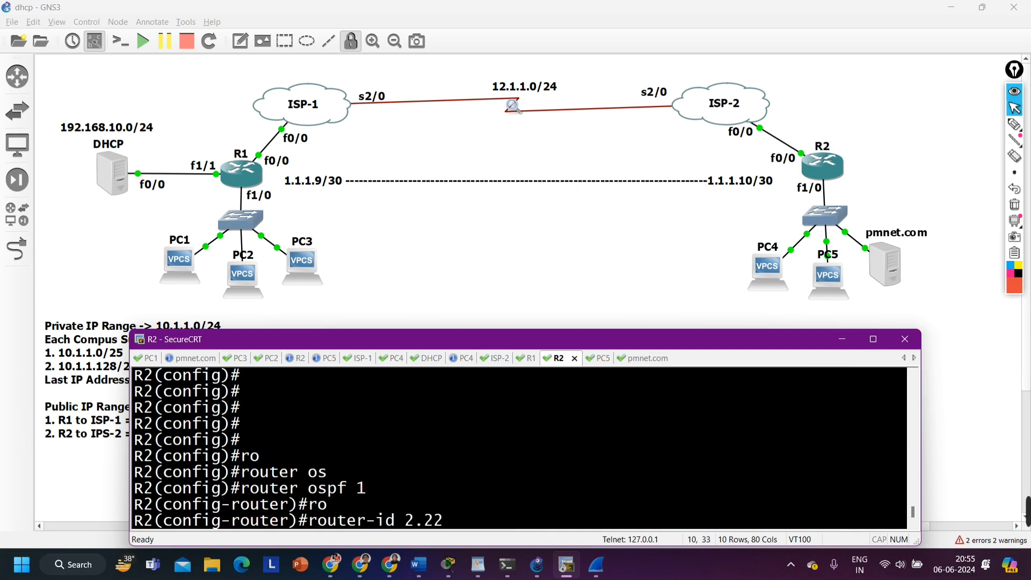
pyautogui.press('BackSpace')
pyautogui.write('.2.2')
pyautogui.press('Return')
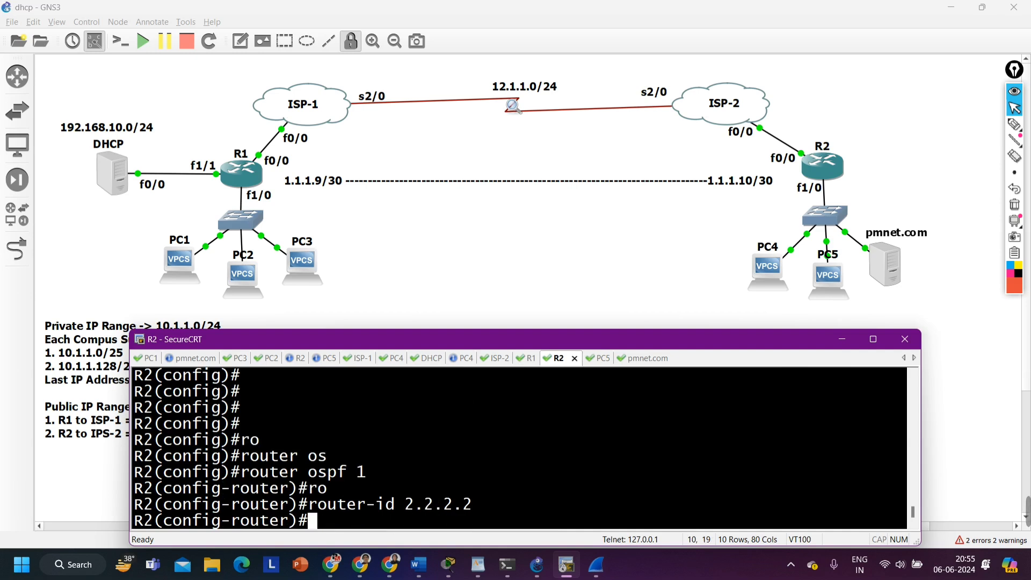
# Leave R2's router configuration and enable OSPF process 1 in area 0 on its tunnel 1 interface
pyautogui.write('ex')
pyautogui.press('Return')
pyautogui.write('int tu')
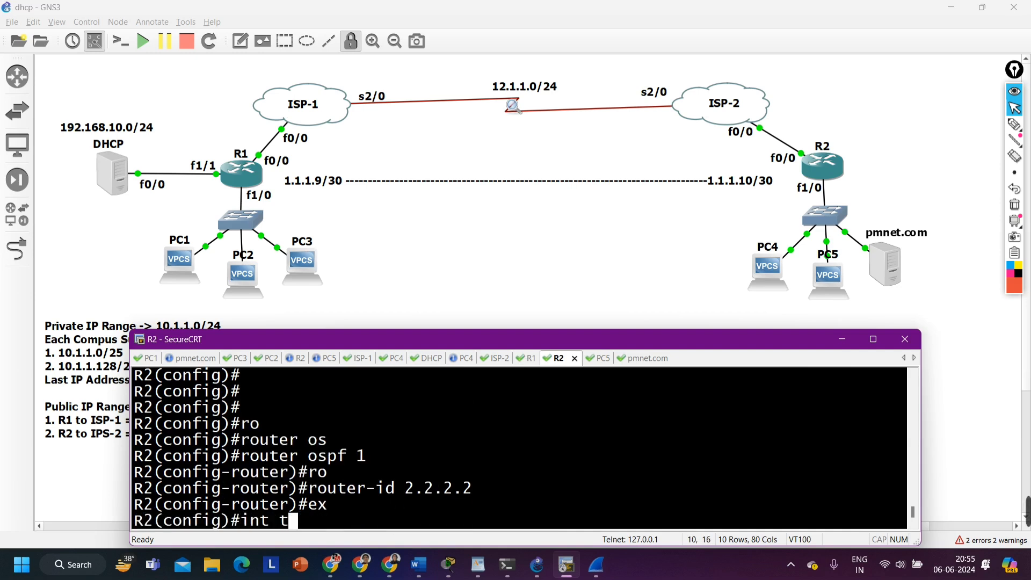
pyautogui.press('Tab')
pyautogui.write('1')
pyautogui.press('Return')
pyautogui.write('ip os')
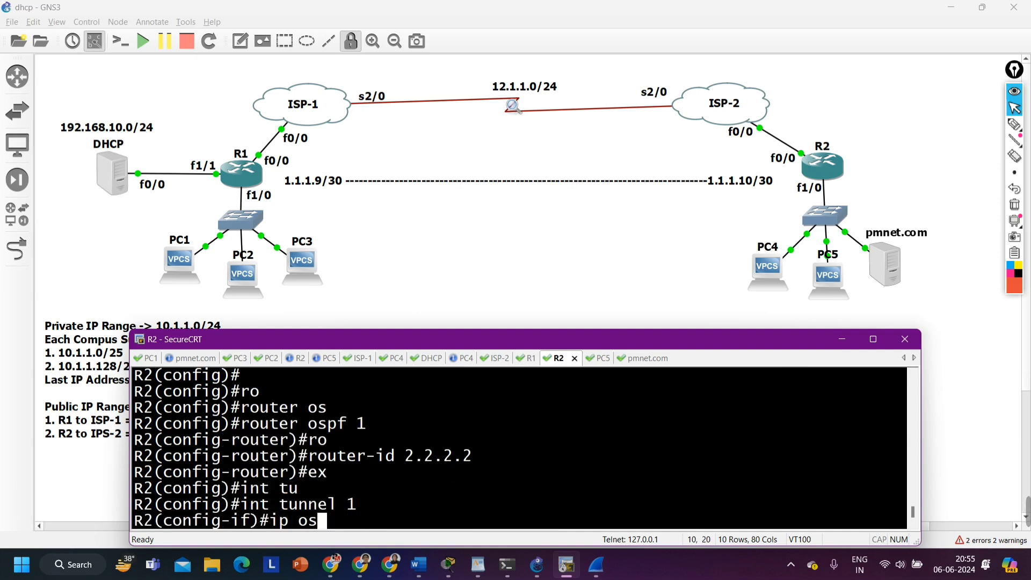
pyautogui.press('Tab')
pyautogui.write('1 bar')
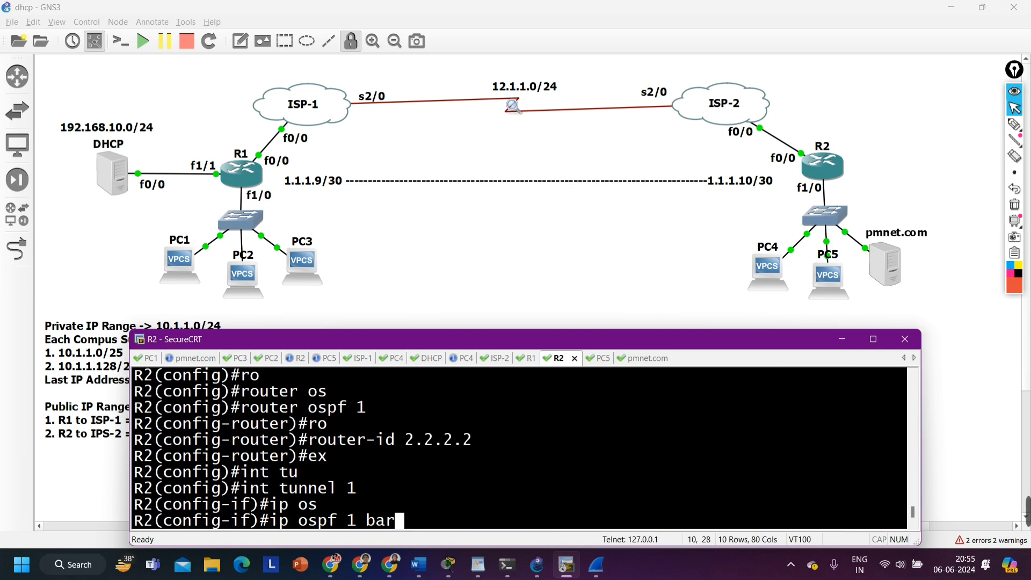
pyautogui.press('BackSpace')
pyautogui.press('BackSpace')
pyautogui.press('BackSpace')
pyautogui.write('ar')
pyautogui.press('Tab')
pyautogui.write('0')
pyautogui.press('Return')
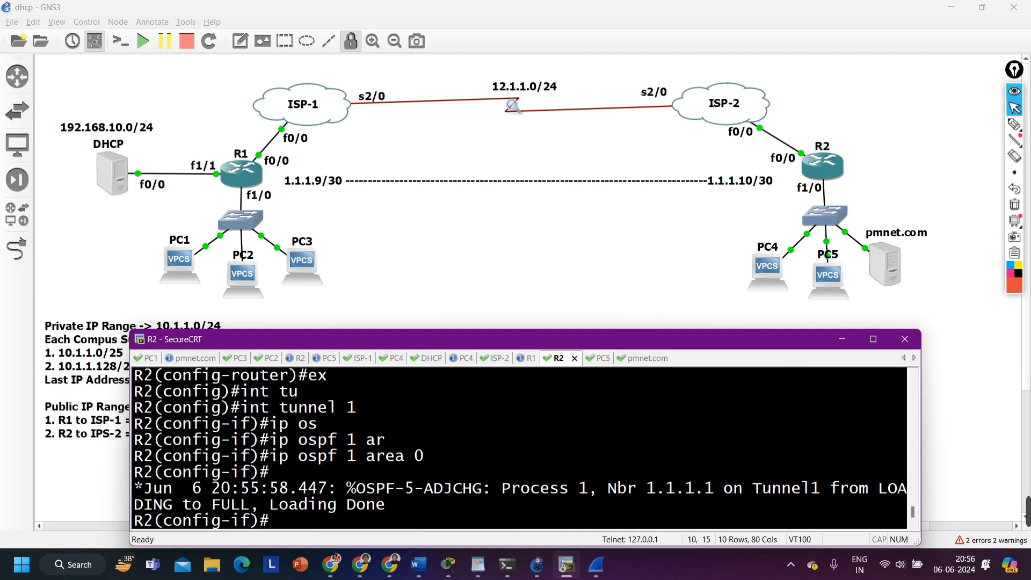
# Highlight R2's OSPF adjacency log message, and list its OSPF neighbors with "do show ip os nei", highlighting the neighbor's state
pyautogui.moveTo(387, 507); pyautogui.dragTo(135, 486)
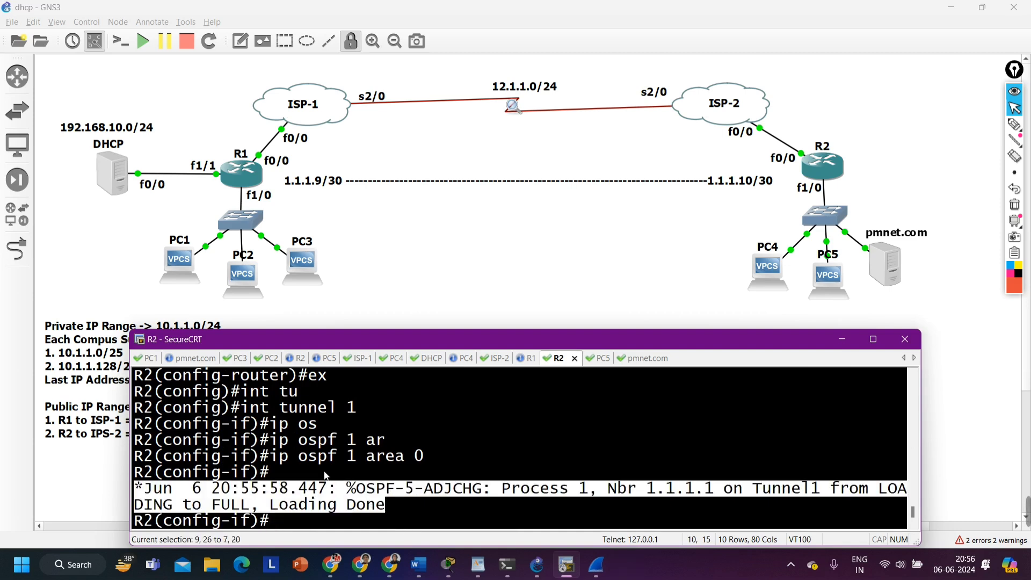
pyautogui.write('do s')
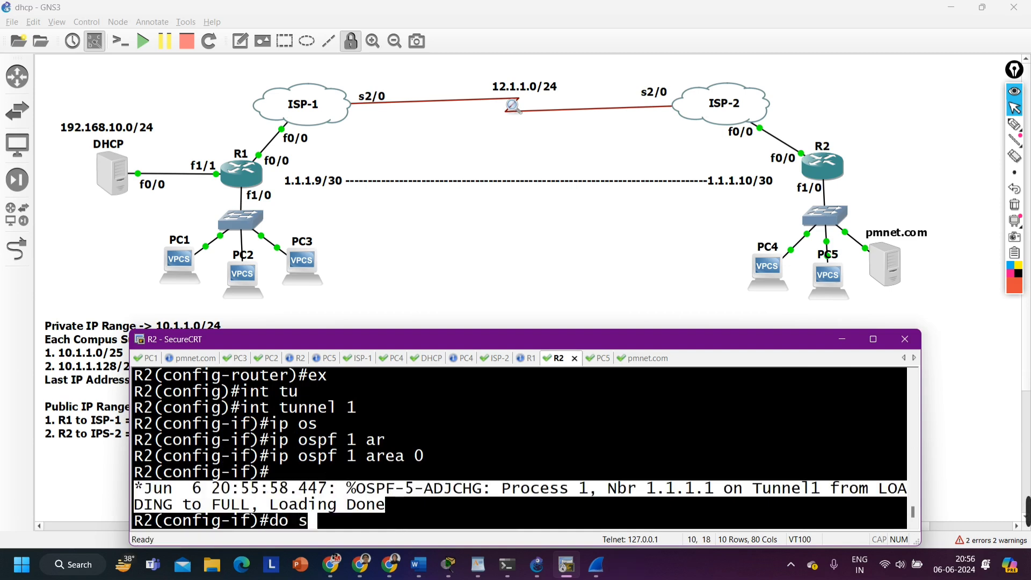
pyautogui.write('how ip os')
pyautogui.press('Tab')
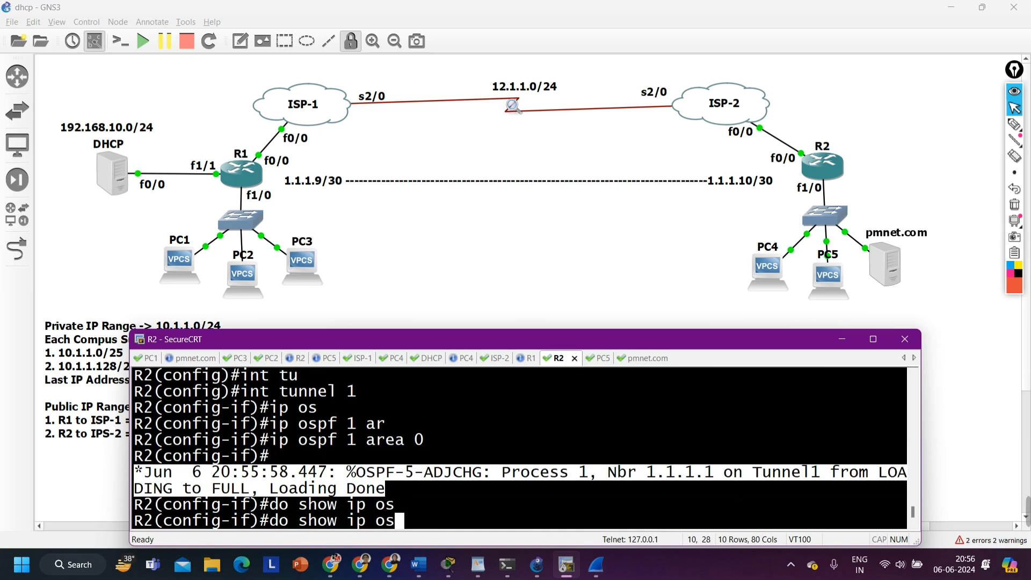
pyautogui.write('nei')
pyautogui.press('Return')
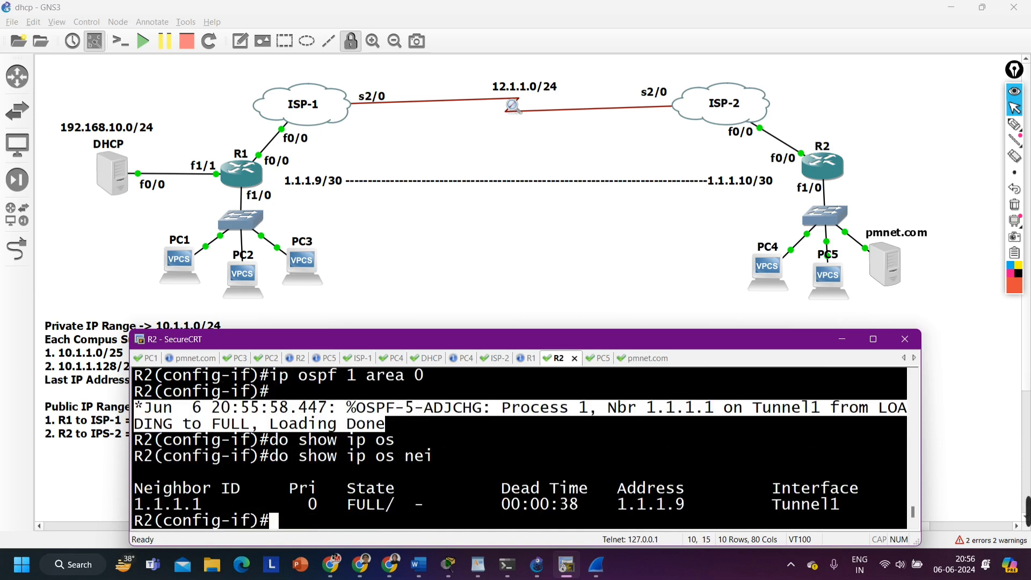
pyautogui.doubleClick(346, 505)
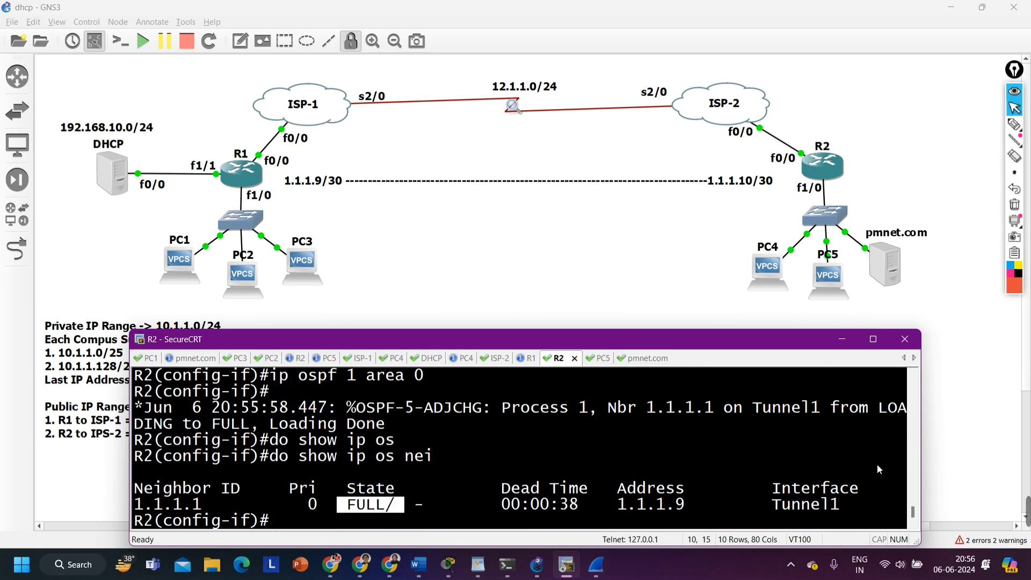
# Exit R2's tunnel interface and enable OSPF process 1 in area 0 on its LAN interface f1/0
pyautogui.write('exi')
pyautogui.press('Return')
pyautogui.press('Return')
pyautogui.press('Return')
pyautogui.press('Return')
pyautogui.press('Return')
pyautogui.press('Return')
pyautogui.press('Return')
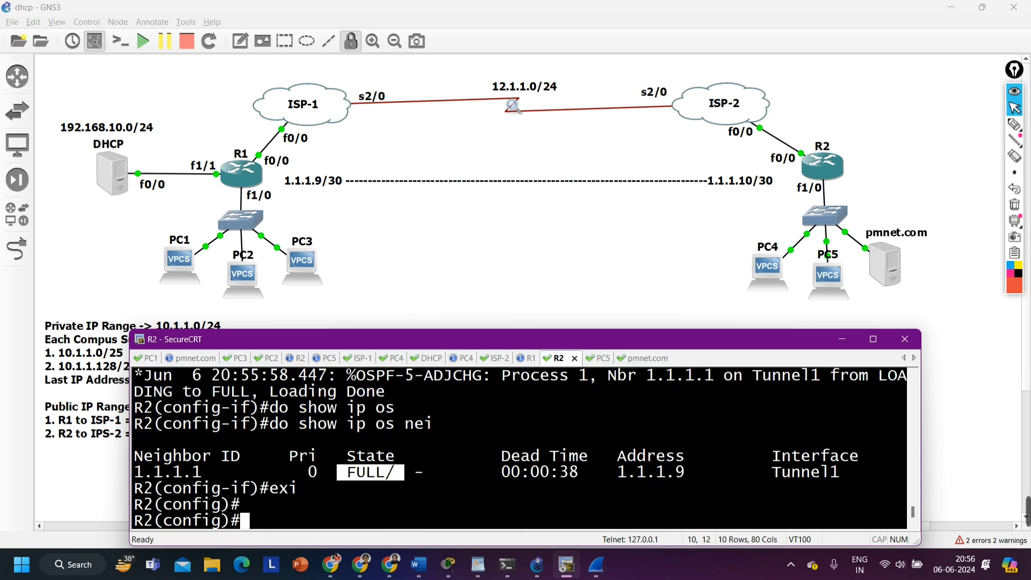
pyautogui.write('int f1/0')
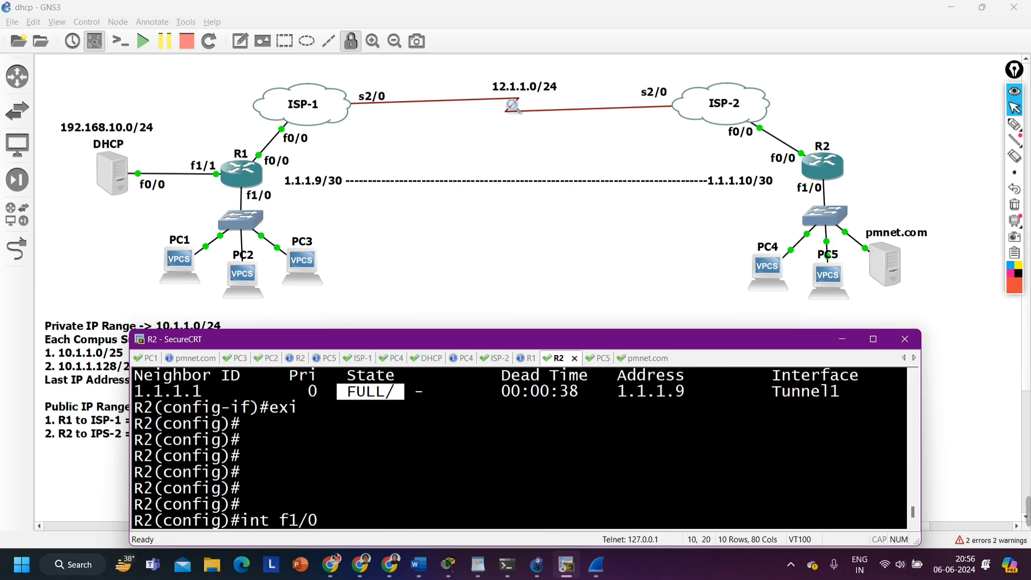
pyautogui.press('Return')
pyautogui.write('ip os')
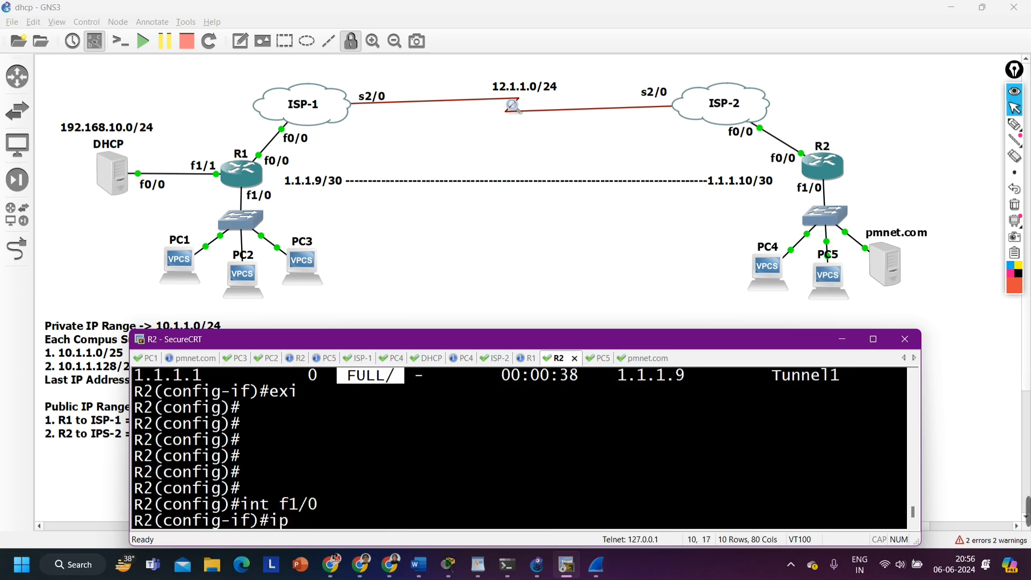
pyautogui.press('Tab')
pyautogui.write('1 ar')
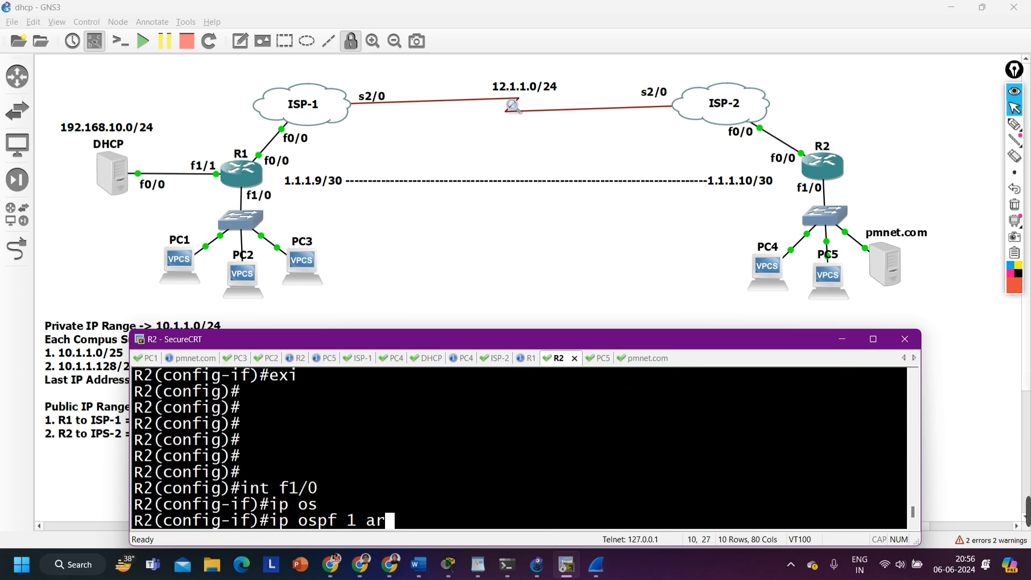
pyautogui.press('Tab')
pyautogui.write('0')
pyautogui.press('Return')
pyautogui.write("'")
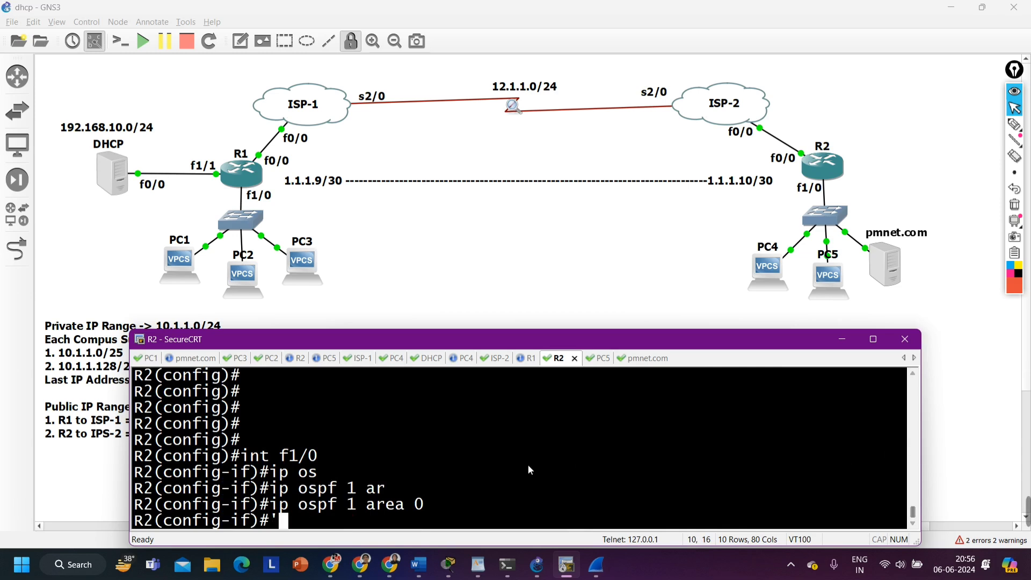
pyautogui.press('BackSpace')
# Switch to R1's console, leave the tunnel interface, and enable OSPF process 1 in area 0 on interfaces f1/1 and f1/0 as a range
pyautogui.click(533, 358)
pyautogui.write('ex')
pyautogui.press('Return')
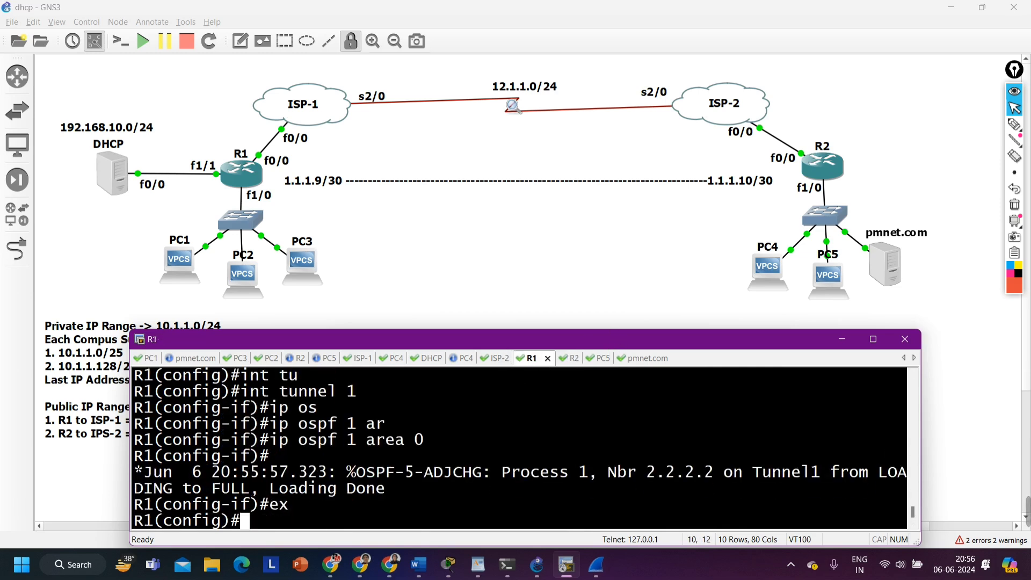
pyautogui.write('int r ')
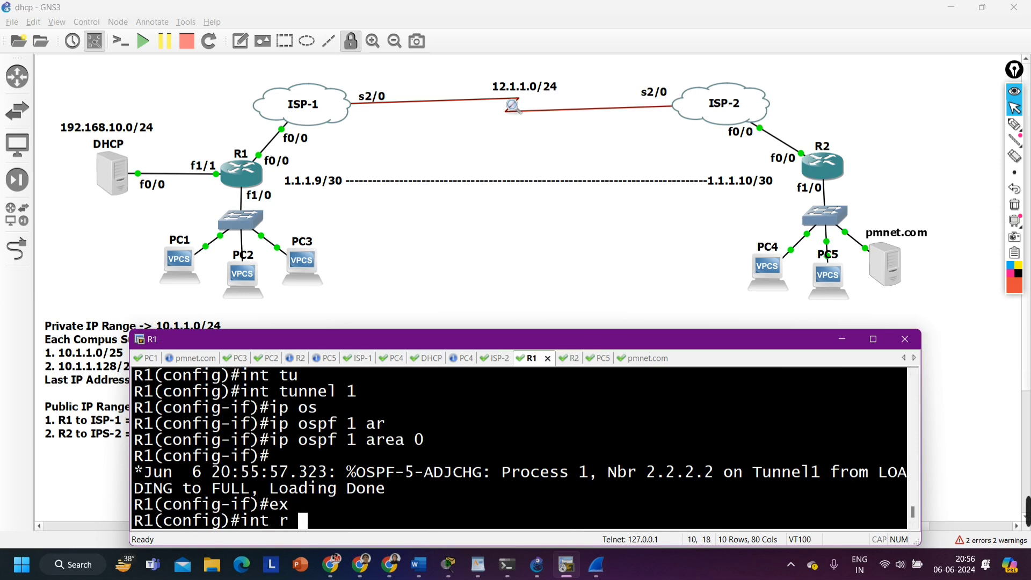
pyautogui.write('f1/1 ')
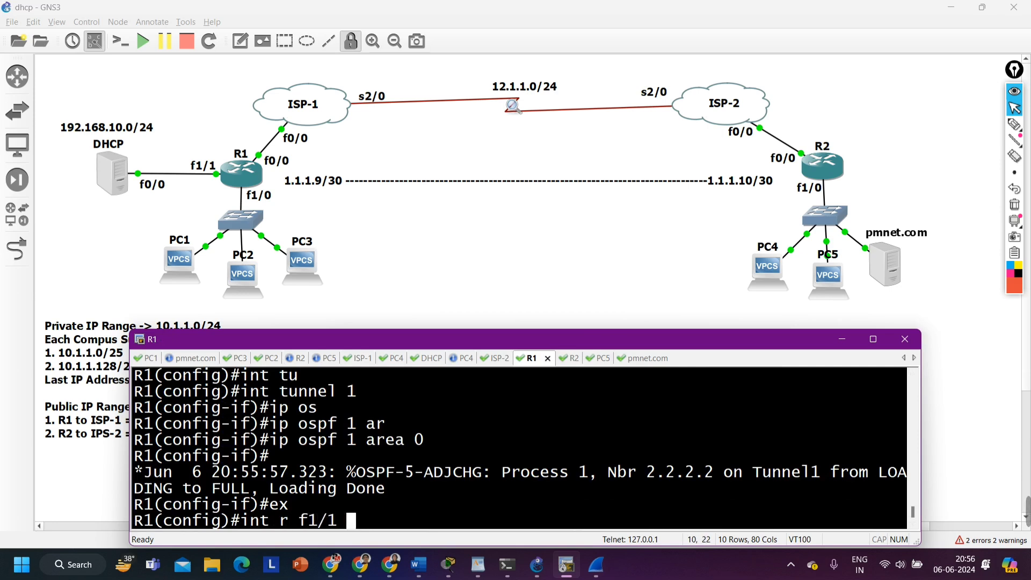
pyautogui.write(', f1/0')
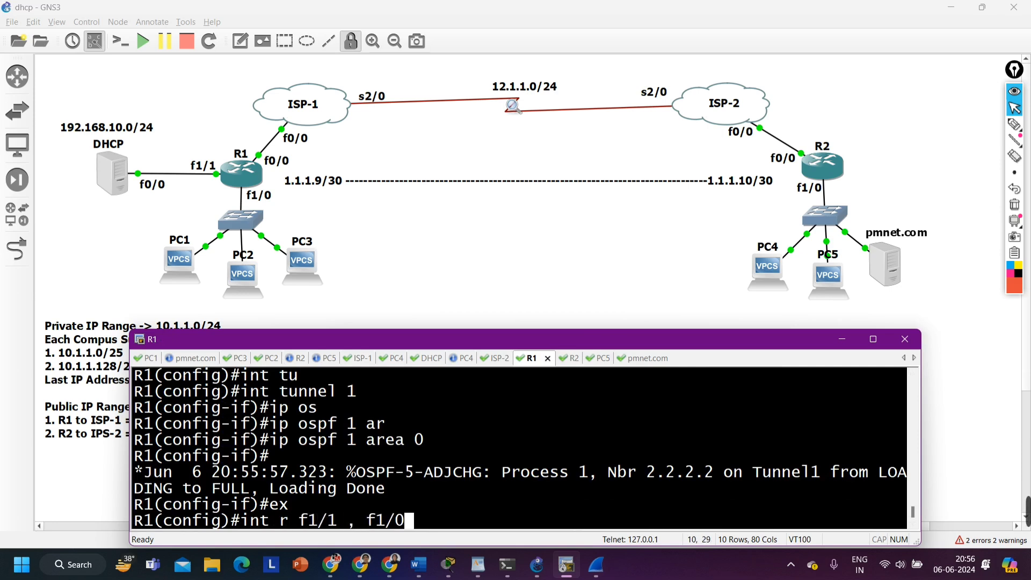
pyautogui.press('Return')
pyautogui.write('ip os')
pyautogui.press('Tab')
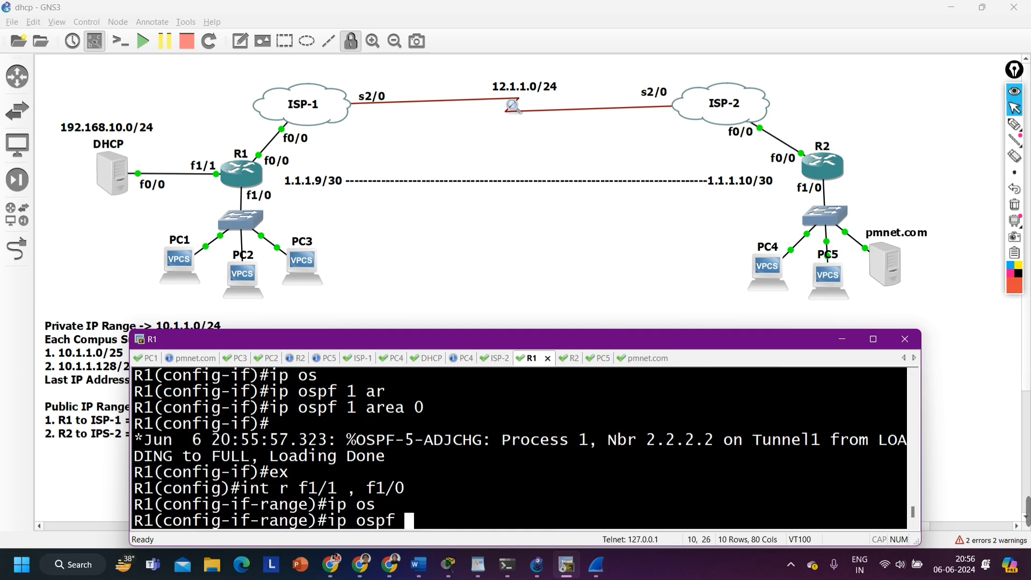
pyautogui.write('1 ar')
pyautogui.press('Tab')
pyautogui.write('0')
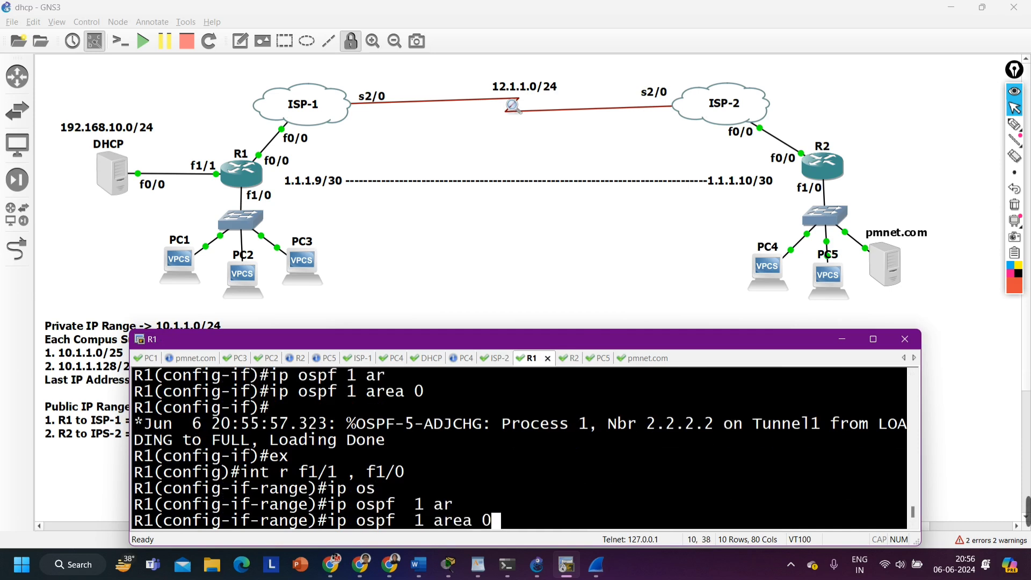
pyautogui.press('Return')
# Return R1 to privileged mode and display its OSPF routes with "show ip route os"
pyautogui.hotkey('ctrl', 'z')
pyautogui.press('Return')
pyautogui.press('Return')
pyautogui.press('Return')
pyautogui.press('Return')
pyautogui.press('Return')
pyautogui.press('Return')
pyautogui.press('Return')
pyautogui.press('Return')
pyautogui.press('Return')
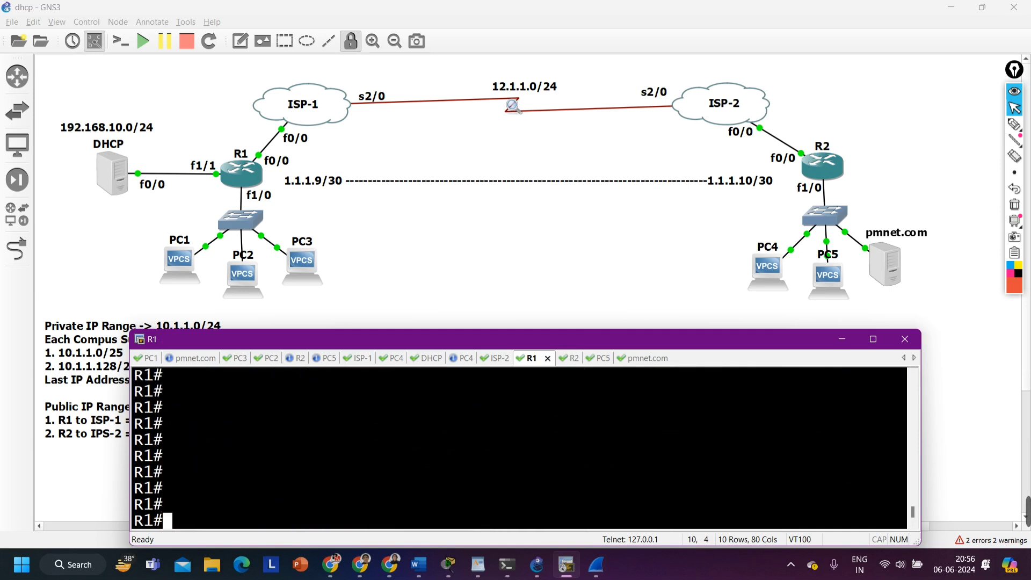
pyautogui.write('show ip')
pyautogui.write('ro')
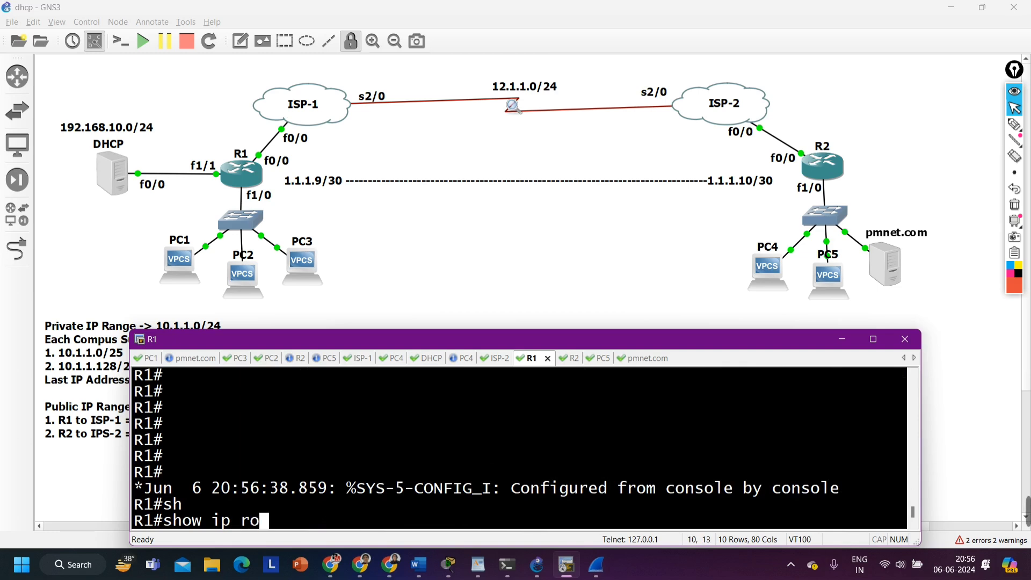
pyautogui.press('Tab')
pyautogui.write('os')
pyautogui.press('Return')
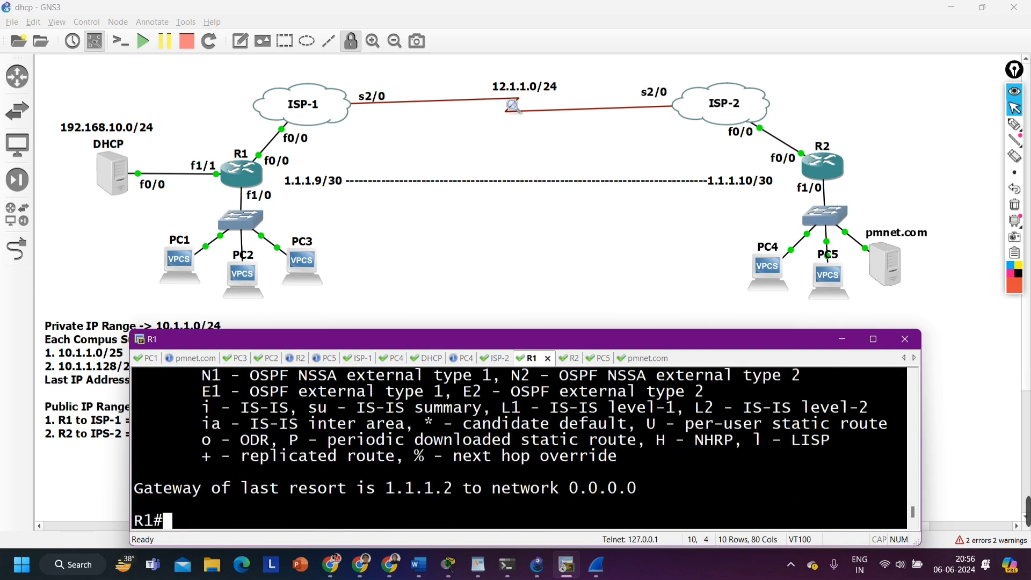
# Enter R1's global configuration mode and list its static routes with "do show run | s ip route"
pyautogui.write('conf')
pyautogui.press('Tab')
pyautogui.press('Return')
pyautogui.press('Return')
pyautogui.press('Return')
pyautogui.press('Return')
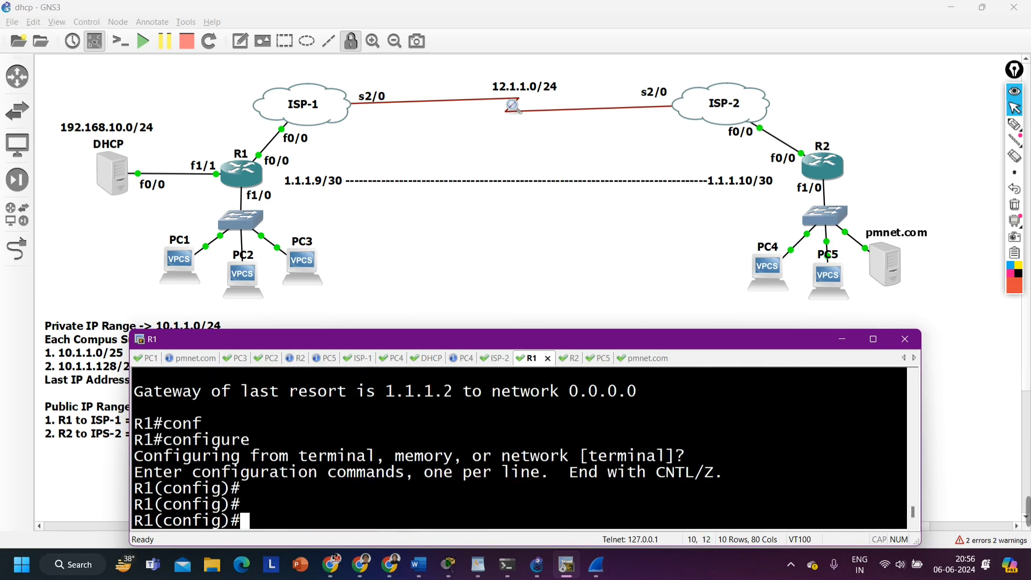
pyautogui.press('Return')
pyautogui.write('do show ')
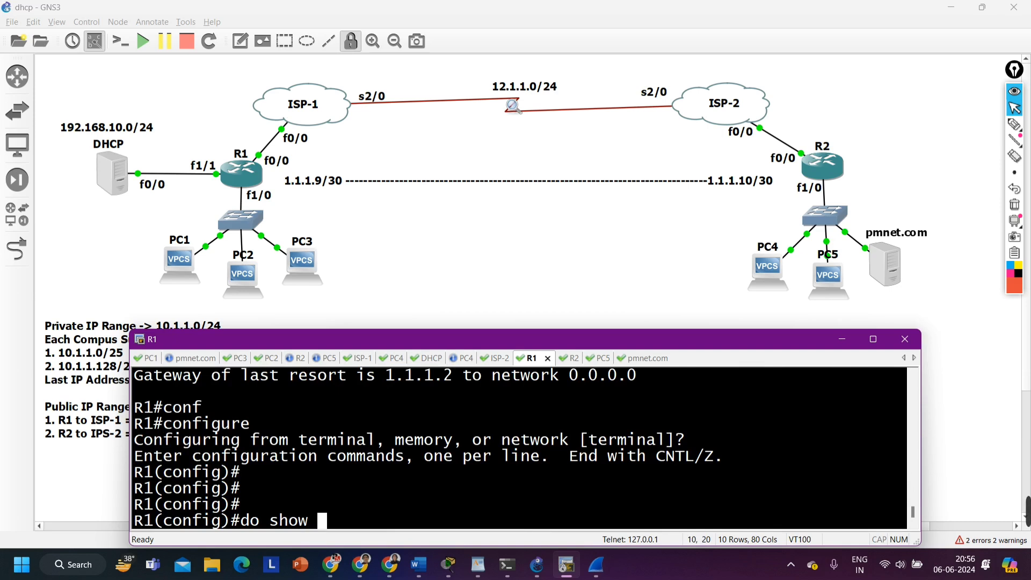
pyautogui.write('run | s')
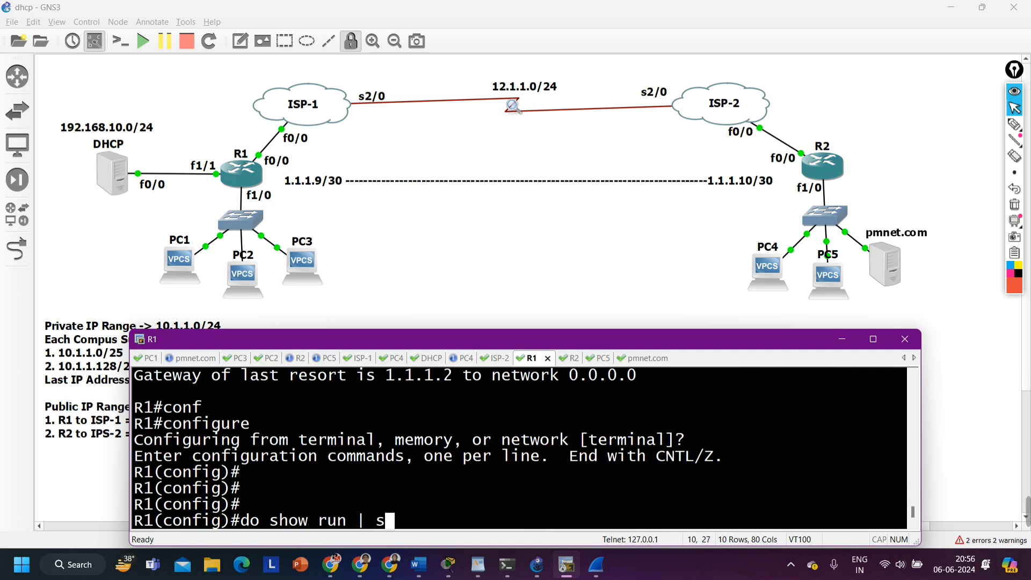
pyautogui.write(' ip route')
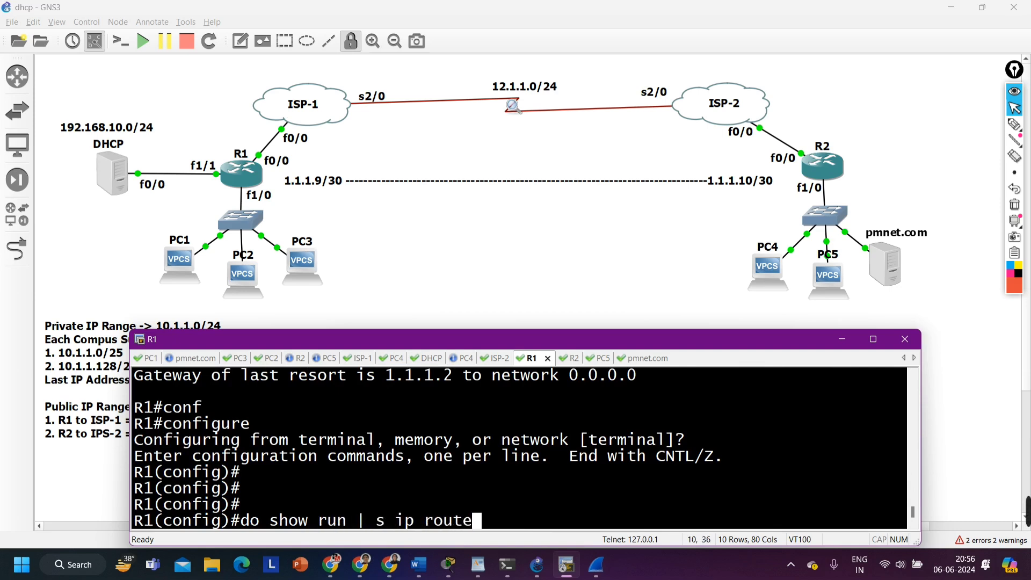
pyautogui.press('Return')
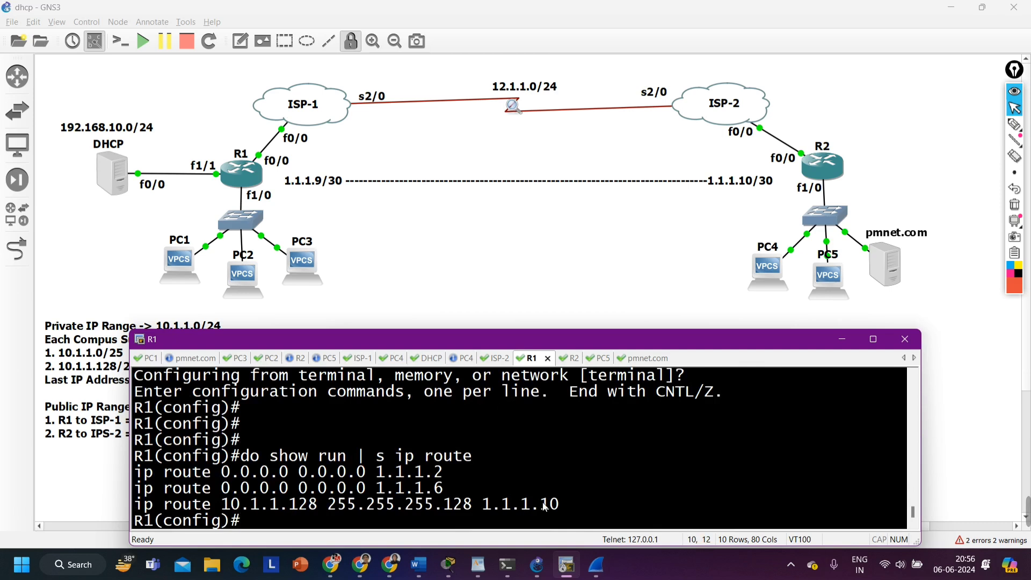
# Remove R1's static route to 10.1.1.128 255.255.255.128 via 1.1.1.10
pyautogui.moveTo(571, 501); pyautogui.dragTo(135, 508)
pyautogui.hotkey('ctrl', 'c')
pyautogui.write('no')
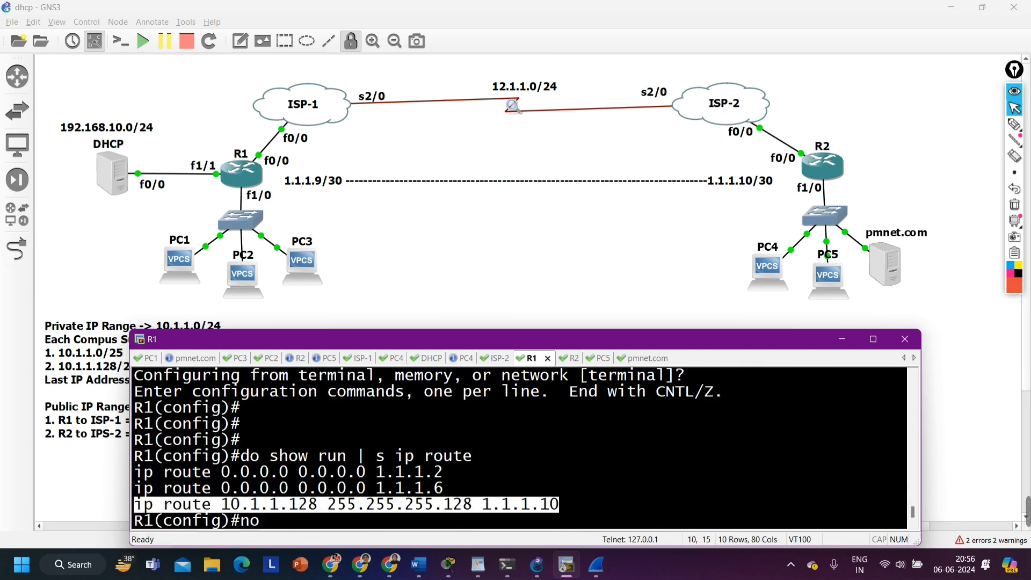
pyautogui.rightClick(322, 479)
pyautogui.press('Return')
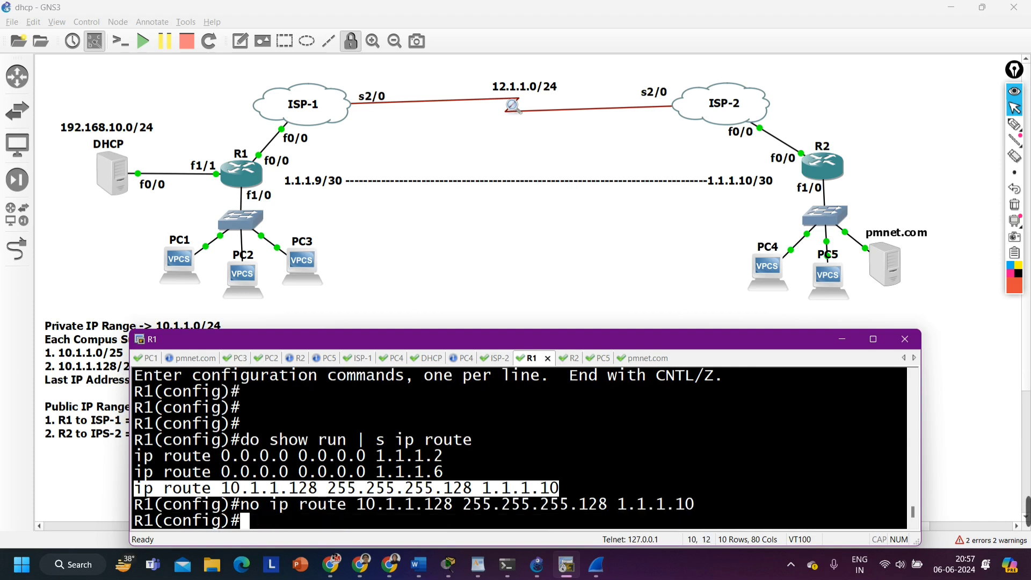
# Switch to R2's console, leave interface f1/0, and list the static routes with "do show run | s ip route"
pyautogui.click(571, 361)
pyautogui.write('exi')
pyautogui.press('Return')
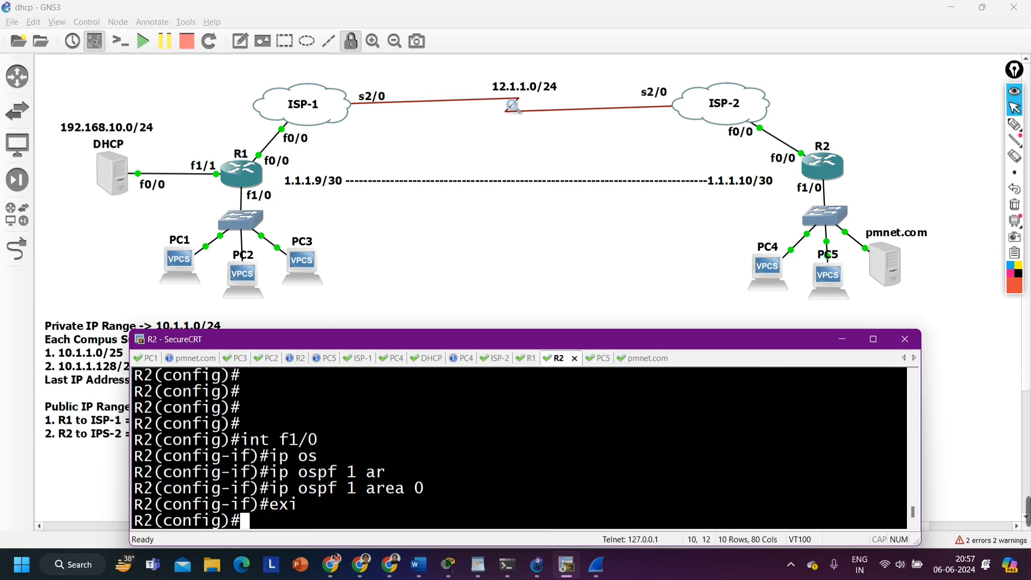
pyautogui.write('do sho')
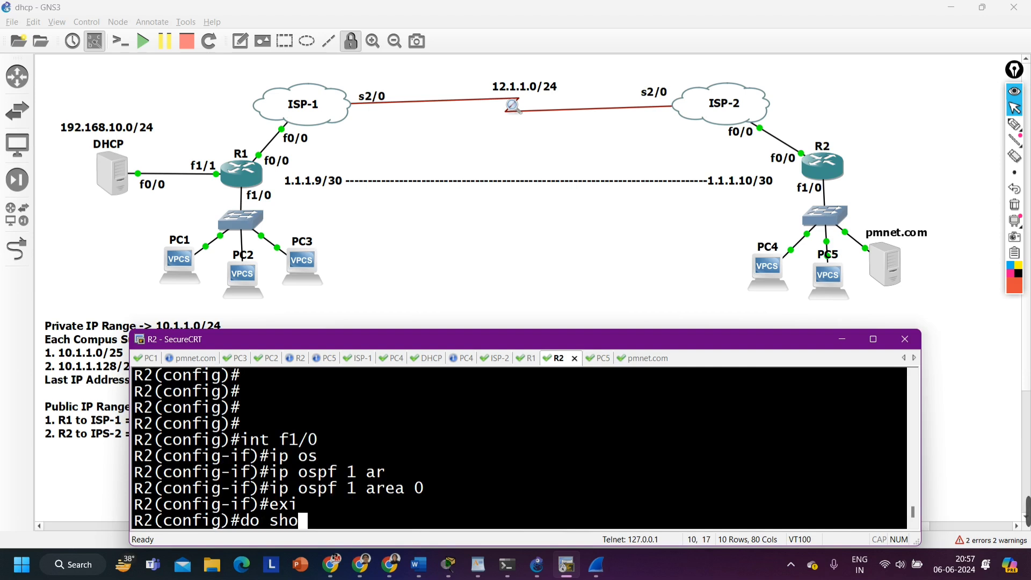
pyautogui.write('w run | ')
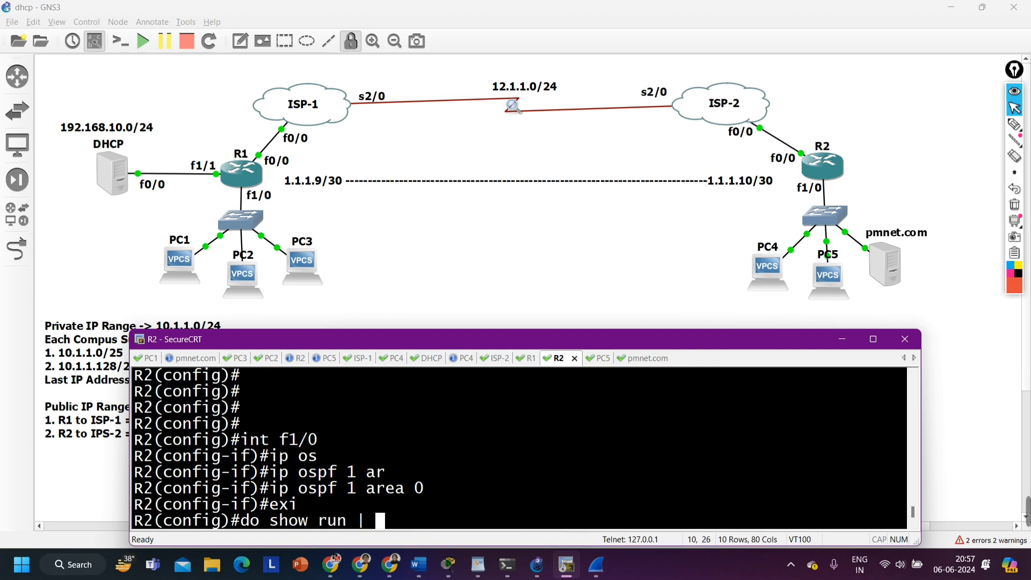
pyautogui.write('s ip route')
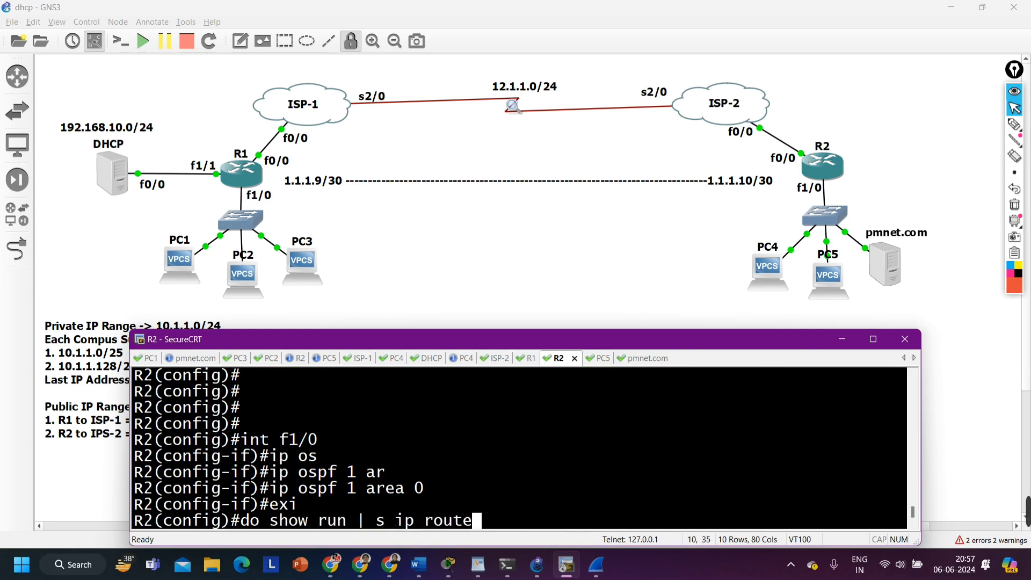
pyautogui.press('Return')
# Remove R2's static route to 192.168.10.0 255.255.255.0 via 1.1.1.9
pyautogui.write('nfig)#n')
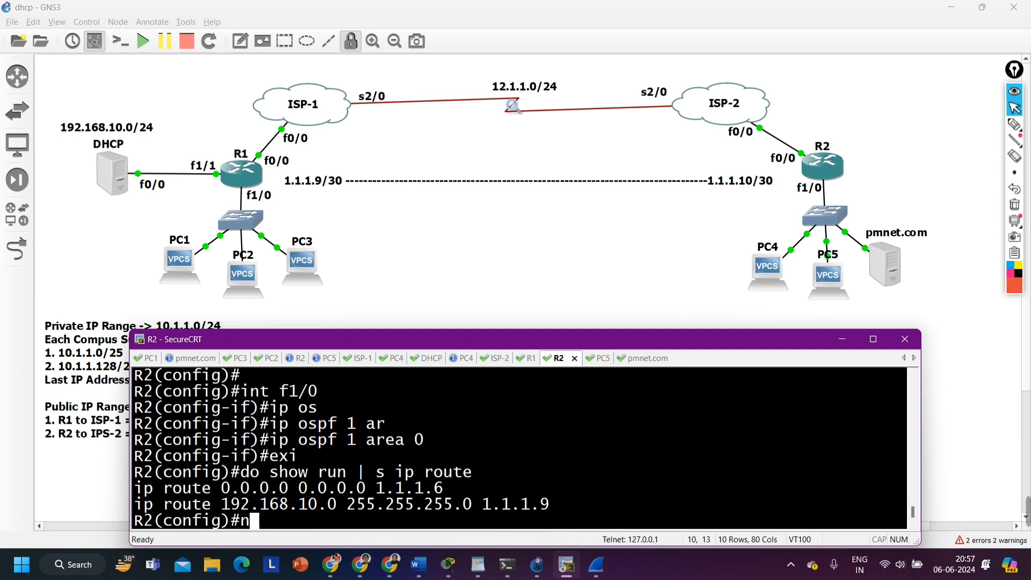
pyautogui.write('o')
pyautogui.moveTo(134, 504); pyautogui.dragTo(552, 507)
pyautogui.rightClick(552, 506)
pyautogui.press('Return')
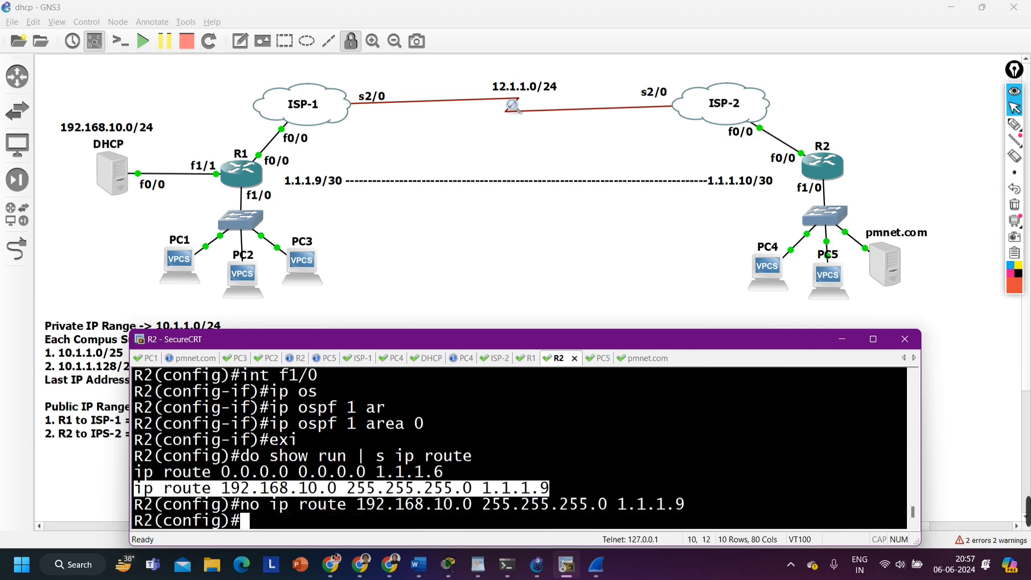
pyautogui.press('Return')
# Return R2 to privileged mode, display its routes with "show ip route ospf", and highlight the OSPF entries learned over Tunnel1
pyautogui.hotkey('ctrl', 'z')
pyautogui.press('Return')
pyautogui.press('Return')
pyautogui.press('Return')
pyautogui.press('Return')
pyautogui.press('Return')
pyautogui.press('Return')
pyautogui.press('Return')
pyautogui.press('Return')
pyautogui.press('Return')
pyautogui.write('s')
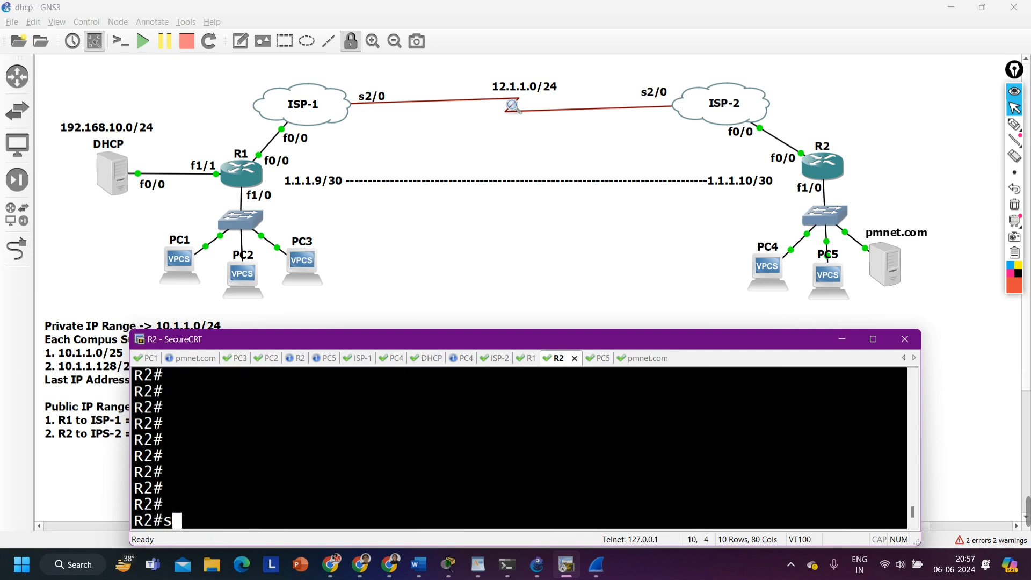
pyautogui.write('how ip ro')
pyautogui.press('Tab')
pyautogui.write('os')
pyautogui.press('Tab')
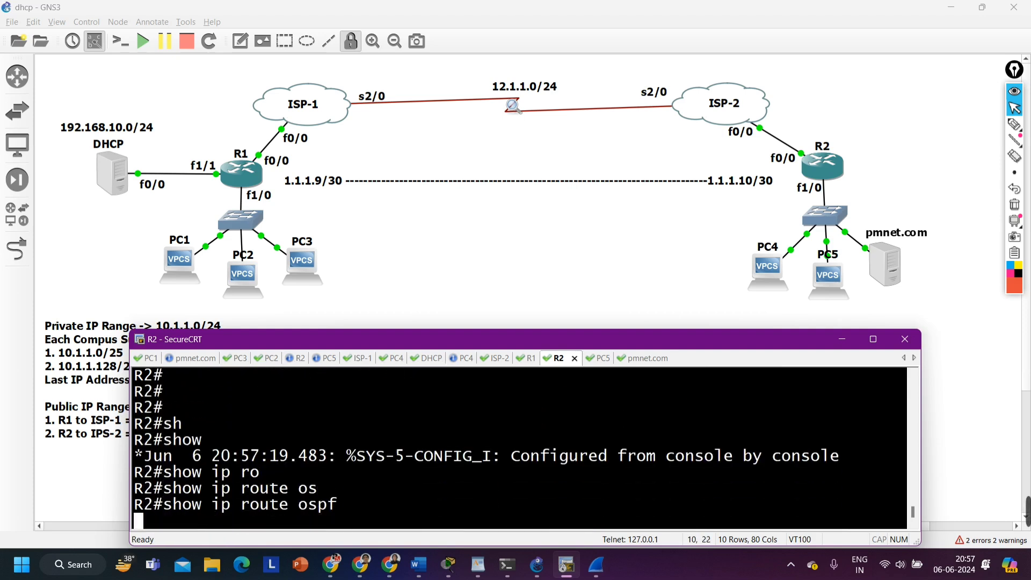
pyautogui.press('Return')
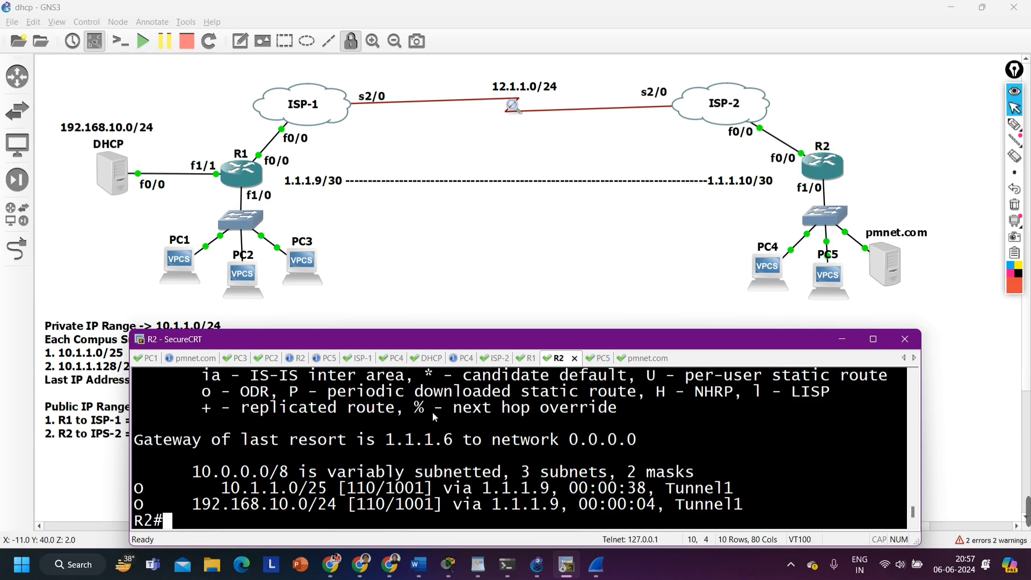
pyautogui.moveTo(192, 488); pyautogui.dragTo(719, 505)
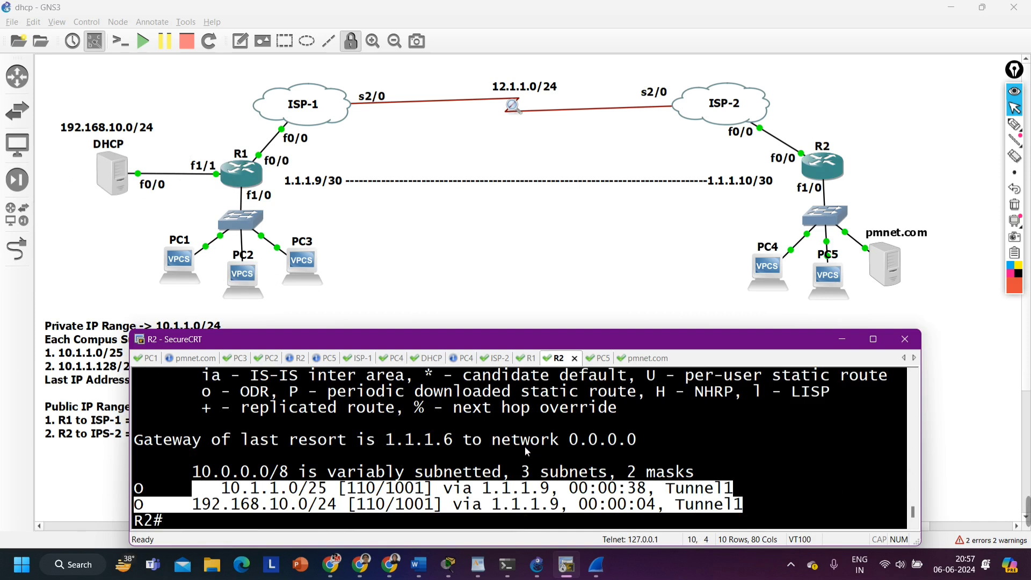
# Minimize the console window to view both campus LANs in the topology, and bring the console back
pyautogui.click(845, 341)
pyautogui.moveTo(131, 221); pyautogui.dragTo(979, 392)
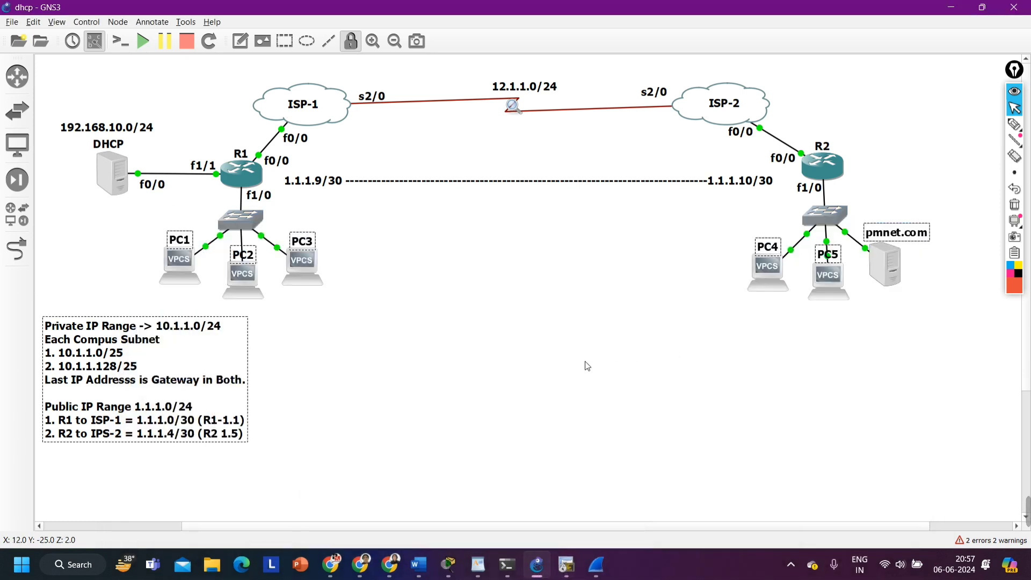
pyautogui.click(582, 478)
pyautogui.click(567, 563)
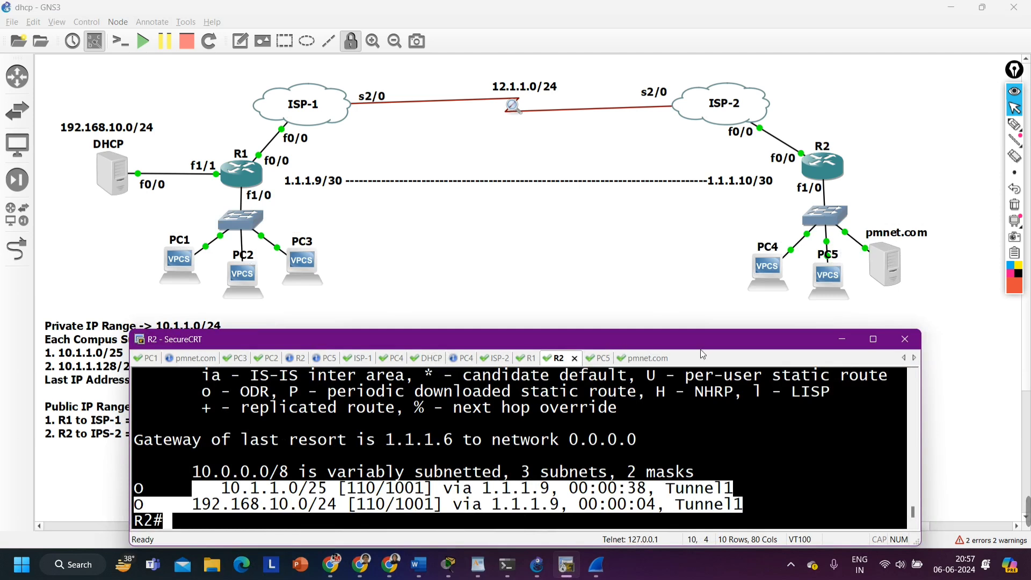
# Highlight PC4's DHCP-assigned address in its console, and ping 10.1.1.129 from PC1
pyautogui.click(467, 359)
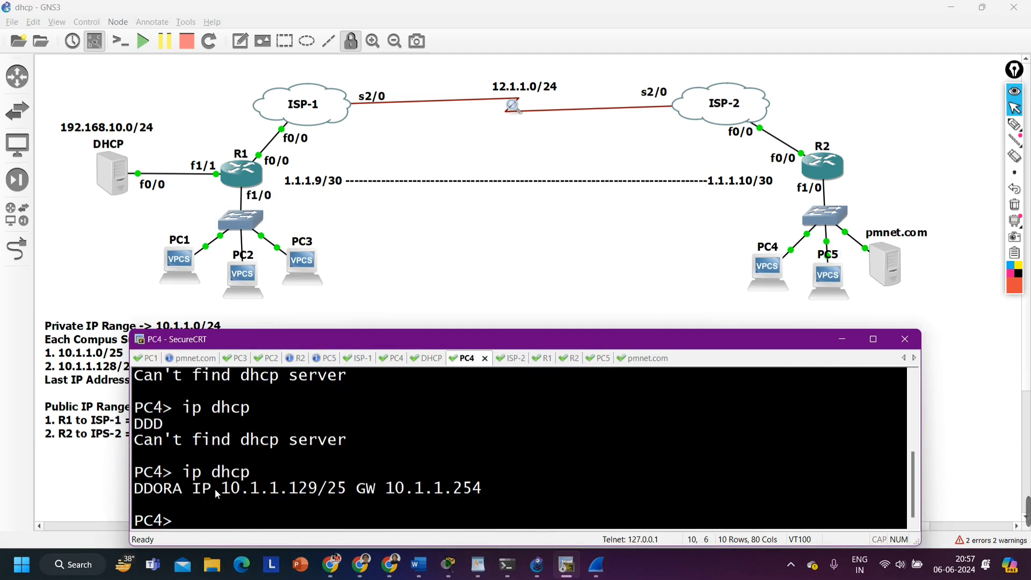
pyautogui.moveTo(221, 490); pyautogui.dragTo(317, 490)
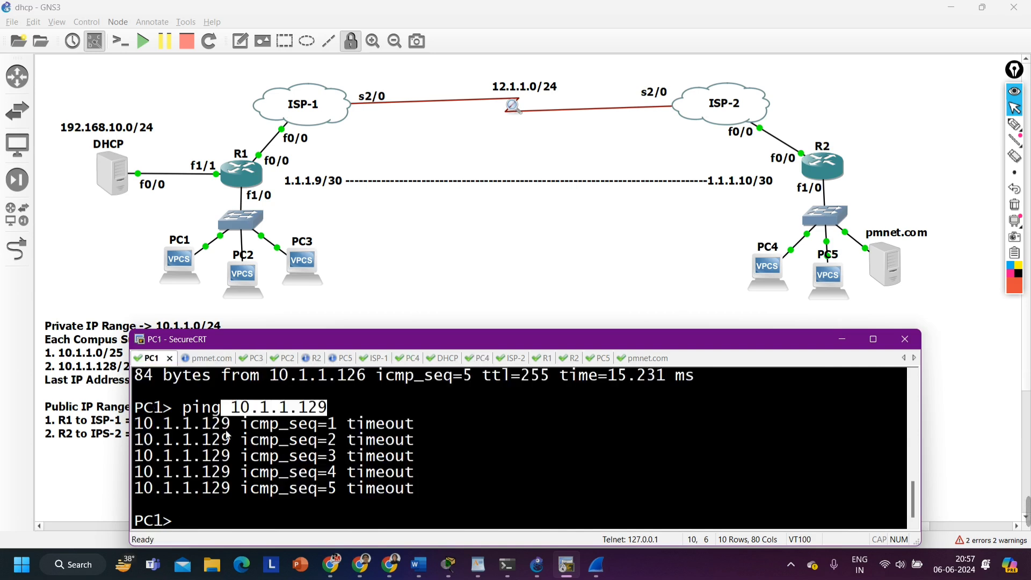
pyautogui.press('Up')
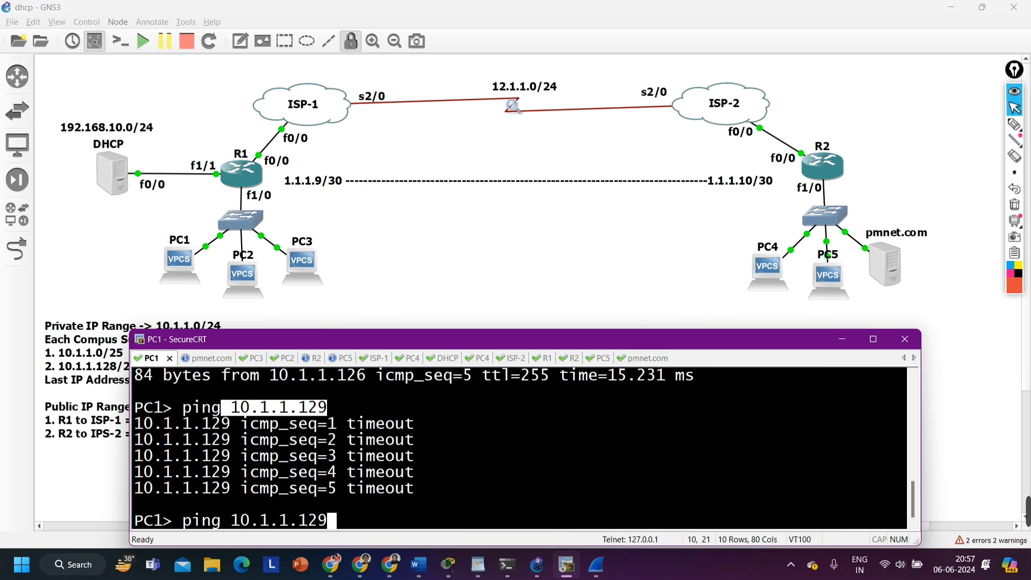
pyautogui.press('Return')
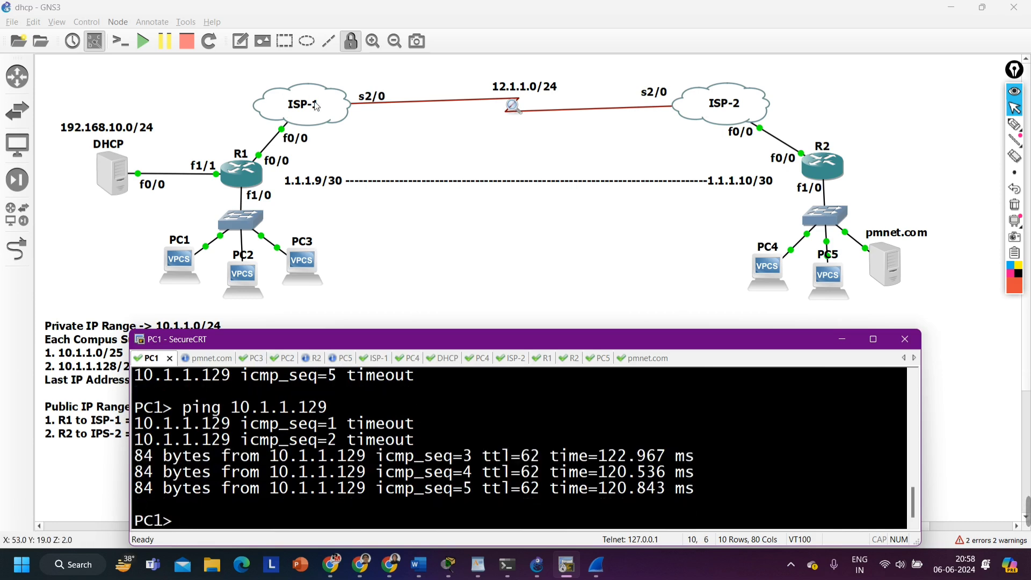
# Show the full topology without the console and circle R1's f1/0 interface with the annotation pen
pyautogui.moveTo(95, 67); pyautogui.dragTo(950, 371)
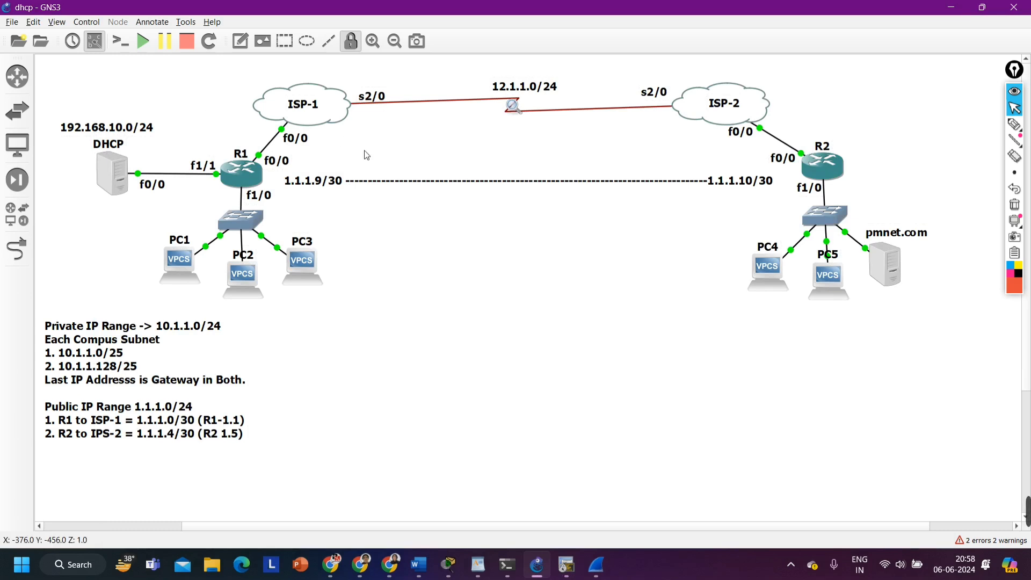
pyautogui.click(1014, 125)
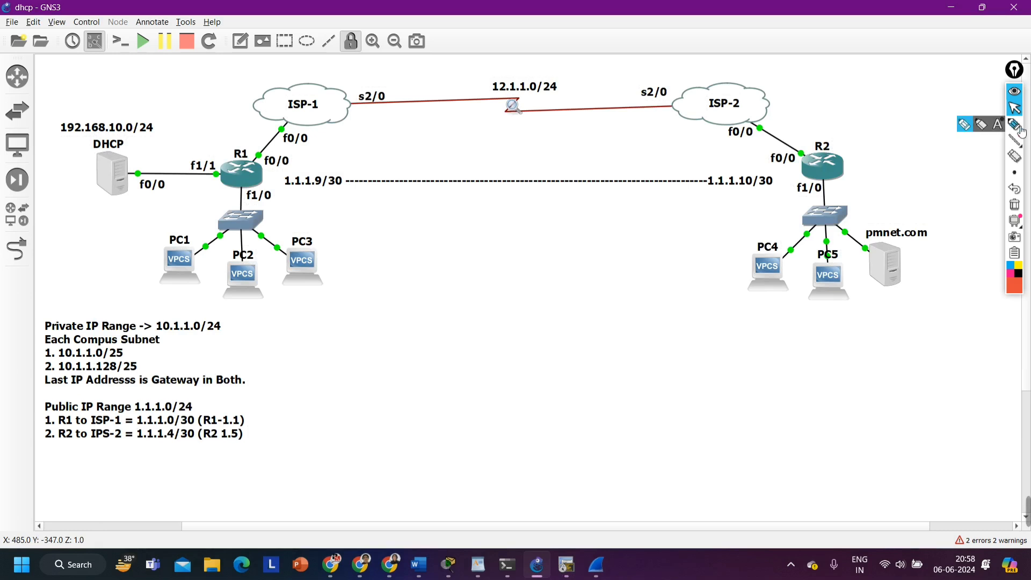
pyautogui.moveTo(250, 188)
pyautogui.mouseDown()
pyautogui.moveTo(242, 200)
pyautogui.moveTo(249, 189)
pyautogui.mouseUp()
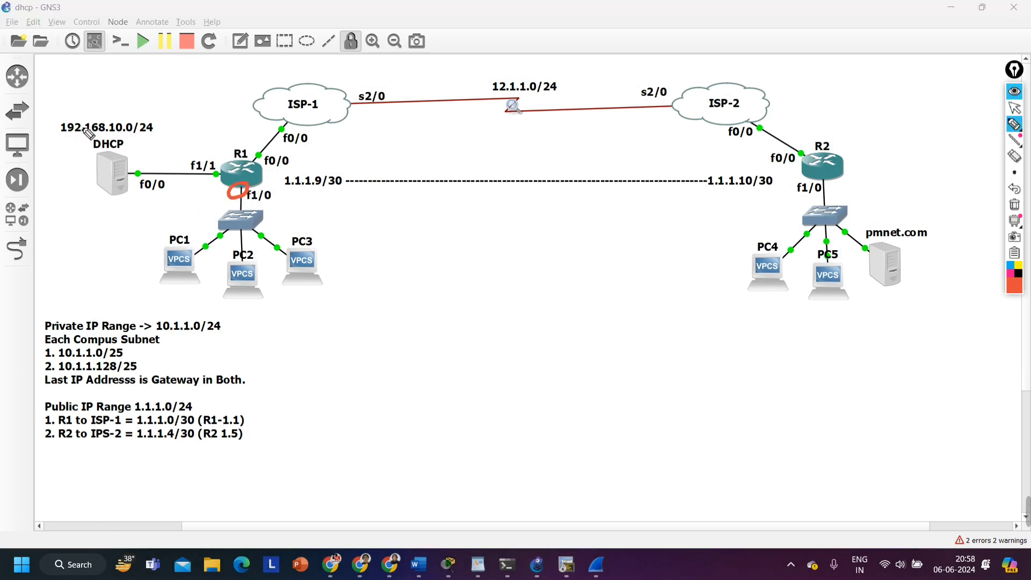
# Circle the 192.168.10.0/24 label and the R2 campus LAN, and draw a downward arrow beside R1's f1/0 link
pyautogui.moveTo(61, 140)
pyautogui.mouseDown()
pyautogui.moveTo(70, 114)
pyautogui.moveTo(59, 139)
pyautogui.mouseUp()
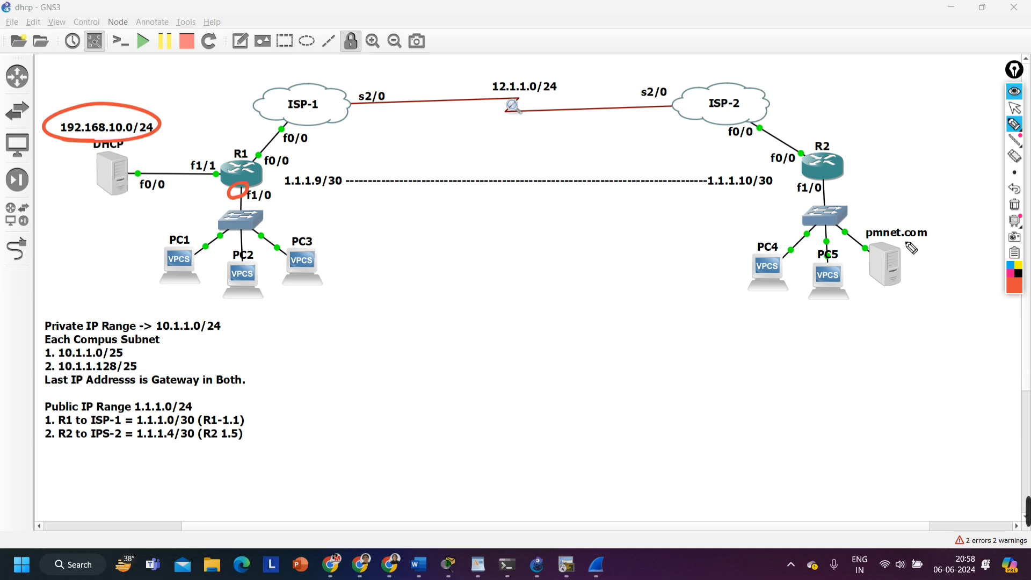
pyautogui.moveTo(875, 203)
pyautogui.mouseDown()
pyautogui.moveTo(751, 305)
pyautogui.moveTo(783, 199)
pyautogui.mouseUp()
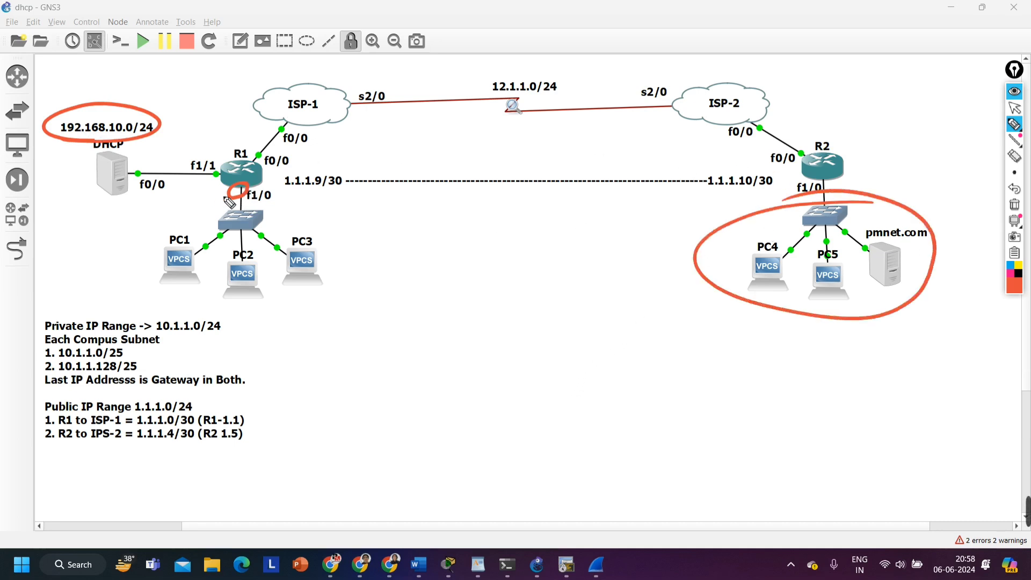
pyautogui.moveTo(218, 187)
pyautogui.mouseDown()
pyautogui.moveTo(215, 216)
pyautogui.moveTo(204, 207)
pyautogui.mouseUp()
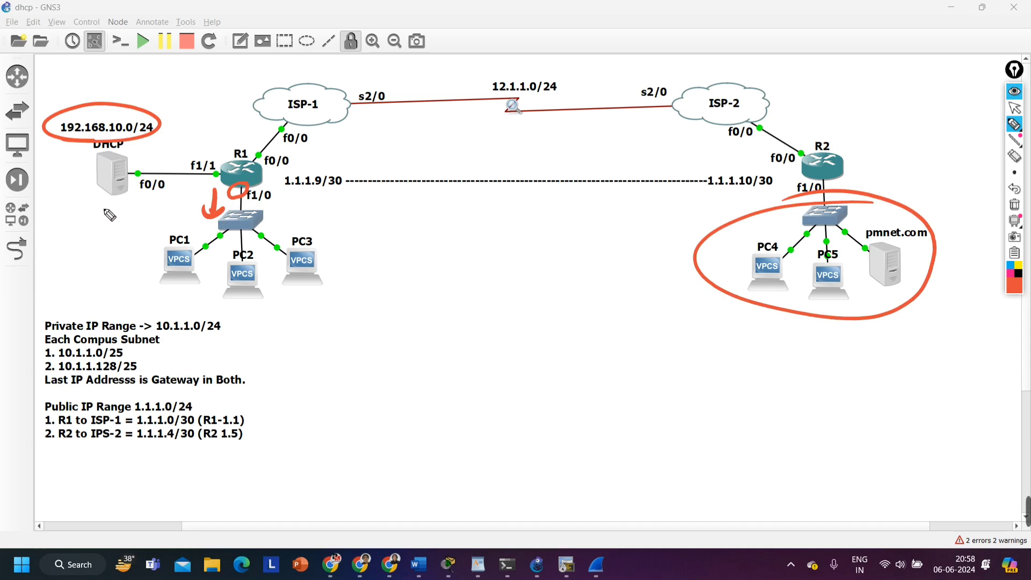
# Handwrite the networks 10.1.1.128 and 192.168.10.0 beside the R1 campus LAN, and draw an arrow pointing at R1's f1/0 label
pyautogui.moveTo(104, 203); pyautogui.dragTo(100, 220)
pyautogui.moveTo(121, 209)
pyautogui.mouseDown()
pyautogui.moveTo(208, 208)
pyautogui.moveTo(207, 218)
pyautogui.mouseUp()
pyautogui.moveTo(76, 236)
pyautogui.mouseDown()
pyautogui.moveTo(77, 250)
pyautogui.moveTo(210, 228)
pyautogui.mouseUp()
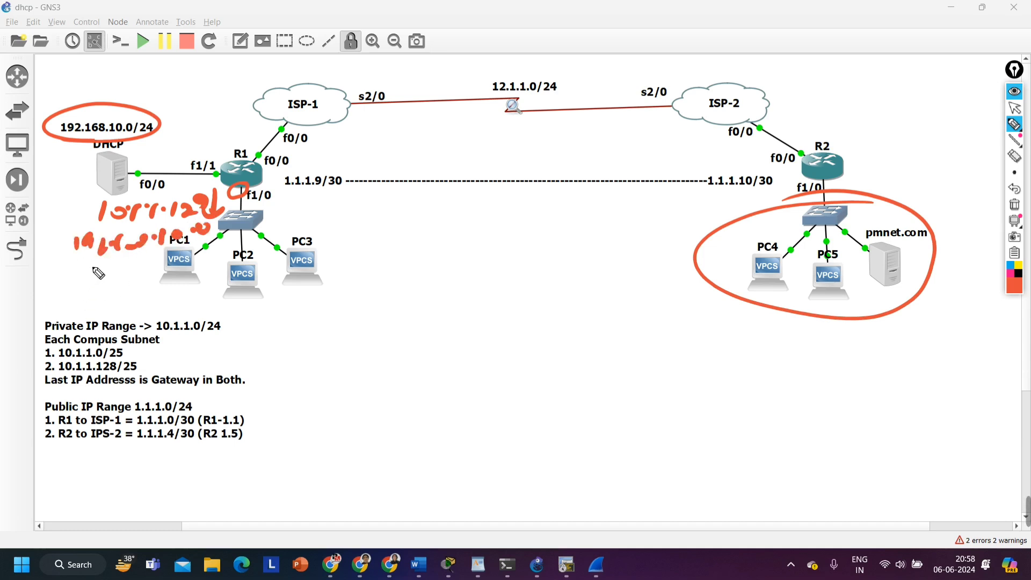
pyautogui.moveTo(274, 199)
pyautogui.mouseDown()
pyautogui.moveTo(298, 206)
pyautogui.moveTo(286, 206)
pyautogui.mouseUp()
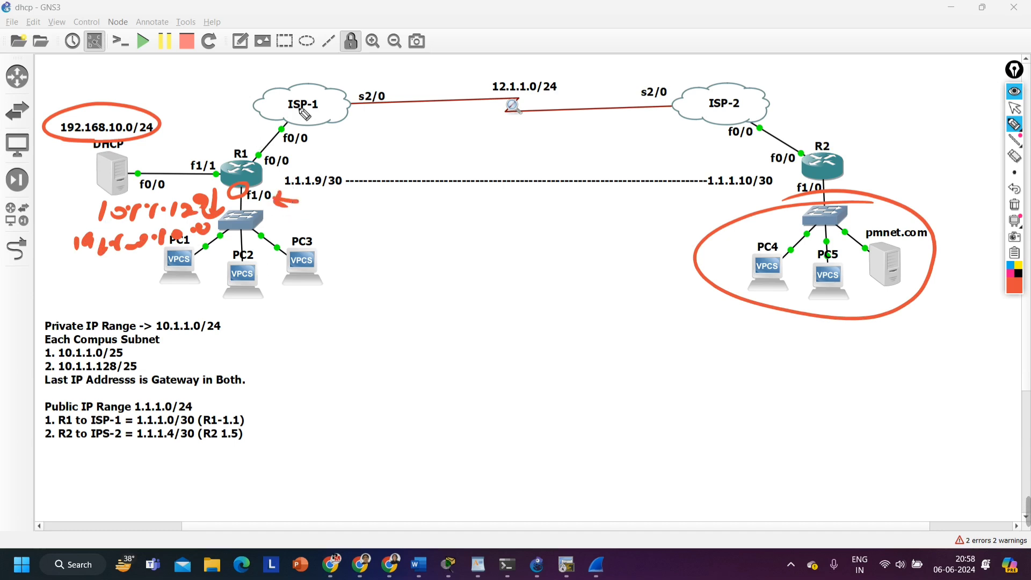
# Circle ISP-1 and its f0/0 interface, draw an arrow from R1 towards it, and mark 1.1.1.1 as R1's public address
pyautogui.moveTo(318, 120)
pyautogui.mouseDown()
pyautogui.moveTo(299, 81)
pyautogui.moveTo(298, 128)
pyautogui.mouseUp()
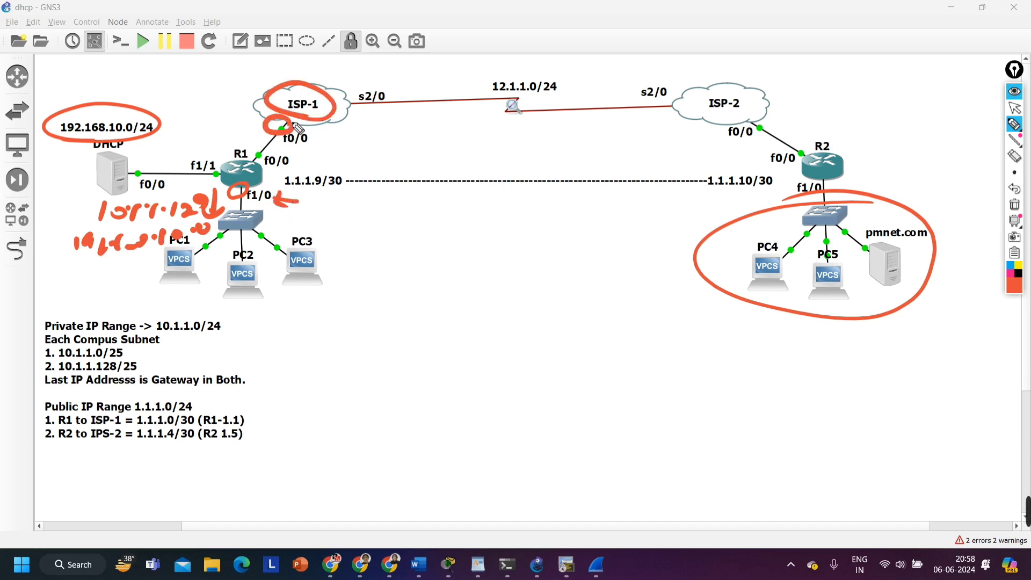
pyautogui.moveTo(220, 149)
pyautogui.mouseDown()
pyautogui.moveTo(220, 135)
pyautogui.moveTo(256, 123)
pyautogui.mouseUp()
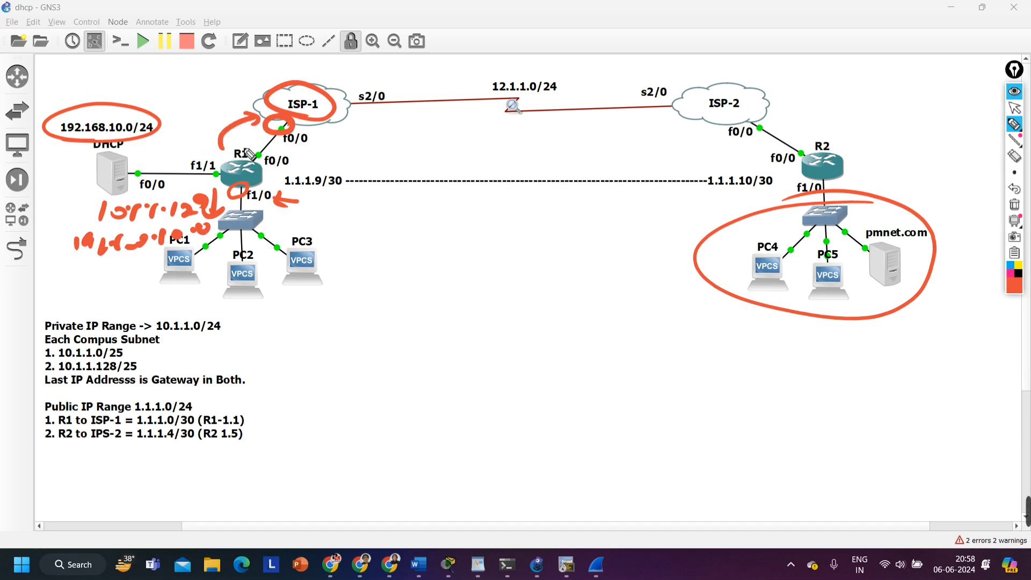
pyautogui.moveTo(165, 139)
pyautogui.mouseDown()
pyautogui.moveTo(164, 150)
pyautogui.moveTo(172, 145)
pyautogui.mouseUp()
pyautogui.moveTo(180, 138)
pyautogui.mouseDown()
pyautogui.moveTo(179, 149)
pyautogui.moveTo(192, 144)
pyautogui.mouseUp()
pyautogui.moveTo(200, 137)
pyautogui.mouseDown()
pyautogui.moveTo(199, 148)
pyautogui.moveTo(206, 144)
pyautogui.mouseUp()
pyautogui.moveTo(213, 136); pyautogui.dragTo(213, 156)
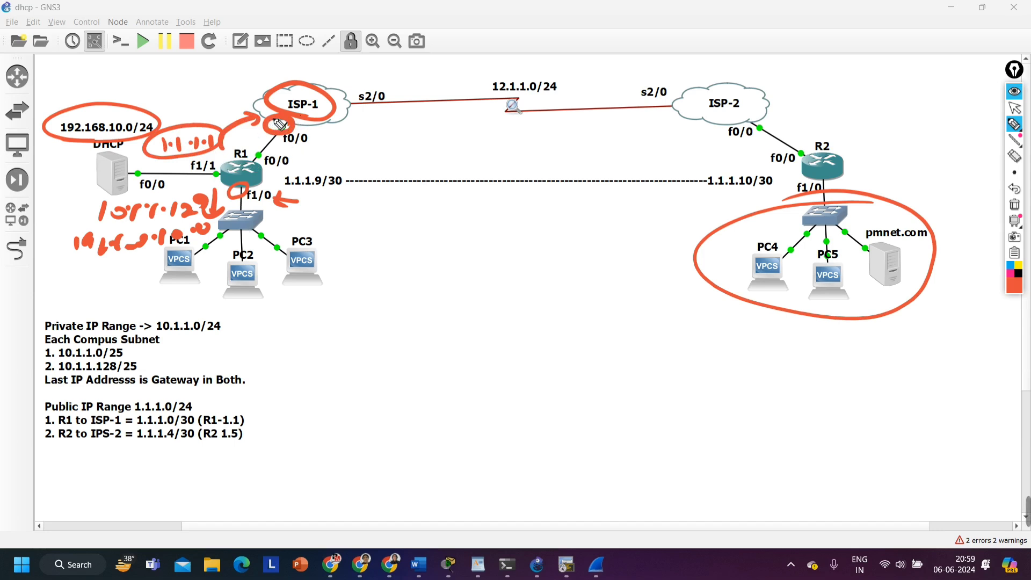
pyautogui.moveTo(219, 99)
pyautogui.mouseDown()
pyautogui.moveTo(183, 123)
pyautogui.moveTo(203, 123)
pyautogui.mouseUp()
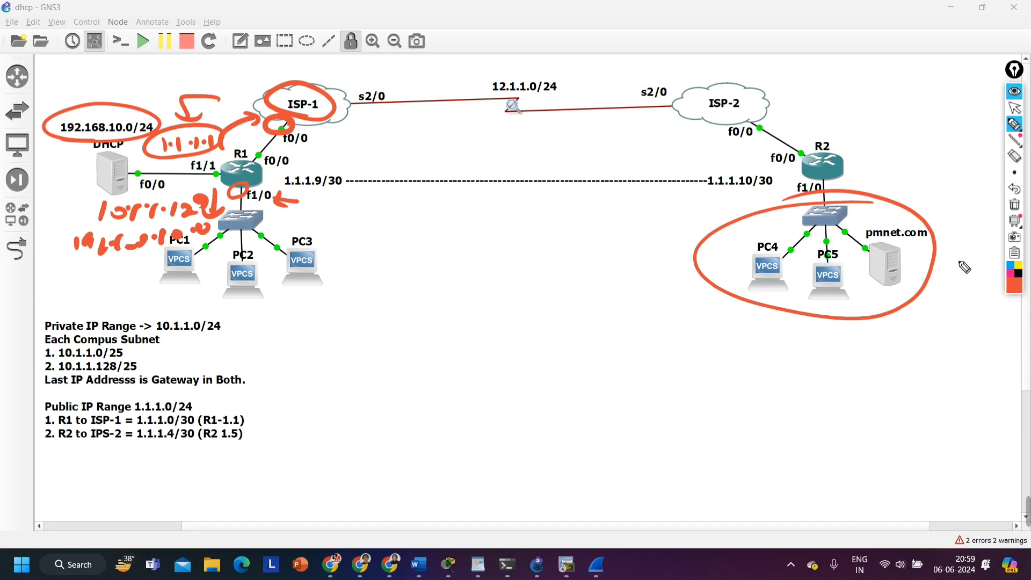
# Clear all pen annotations from the topology and switch back to the normal pointer
pyautogui.click(1014, 204)
pyautogui.click(1014, 108)
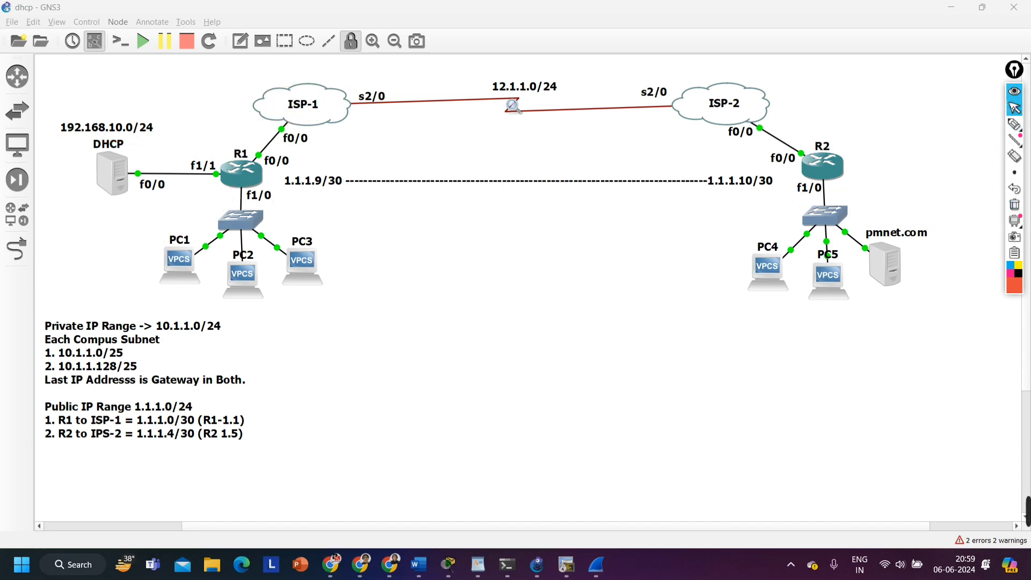